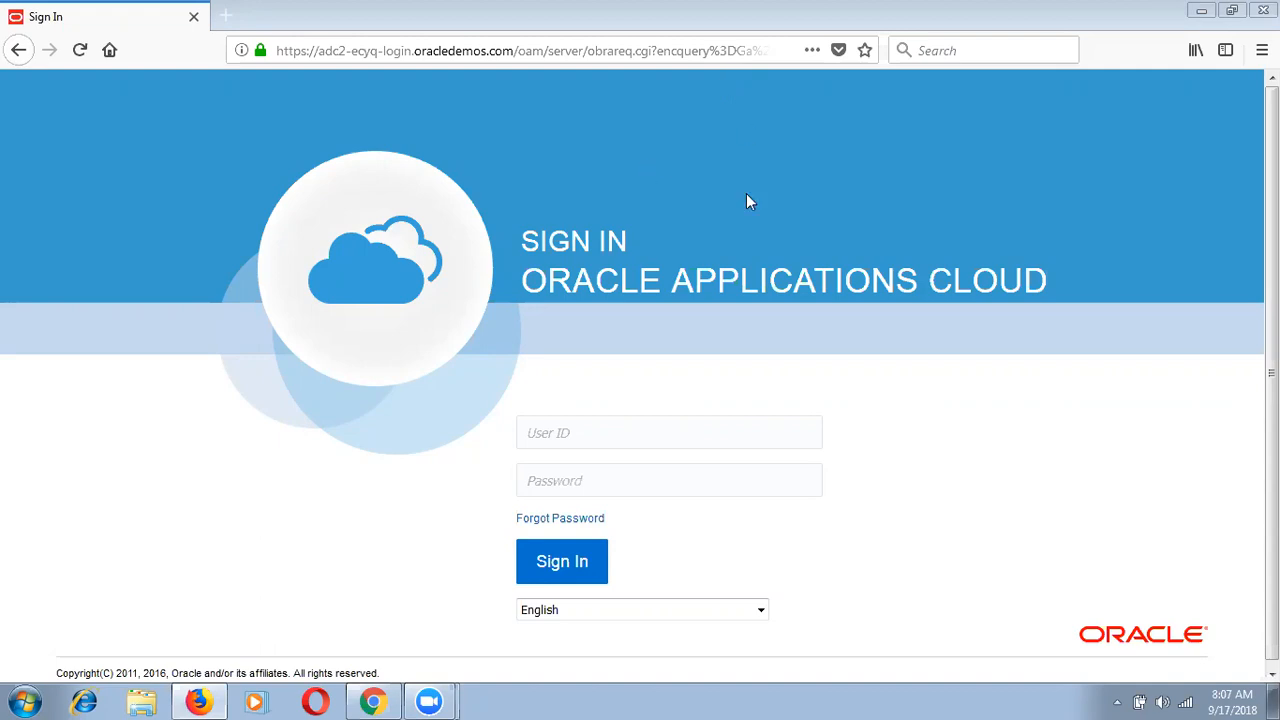
Step: Open Enterprisem Structure (08-SEP-2018) from the 08-Sep-2018 folder in Explorer and close the Activation Wizard
click(141, 700)
click(473, 132)
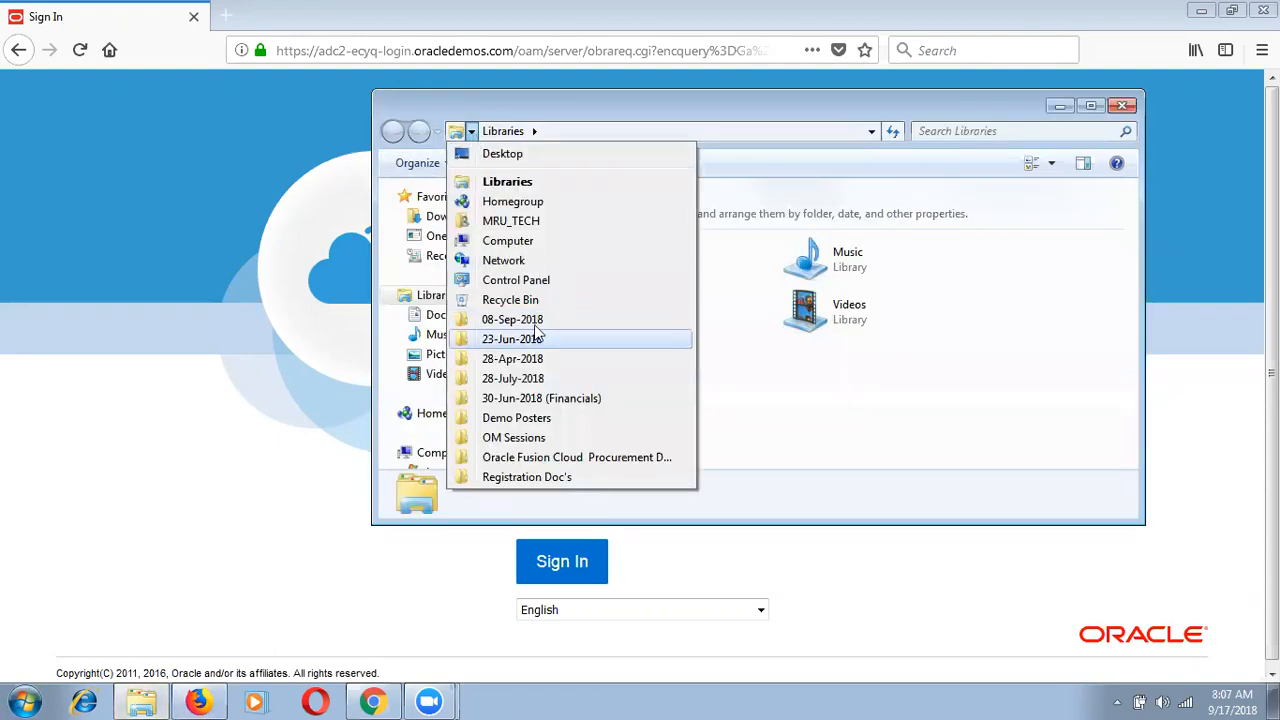
click(540, 317)
click(619, 281)
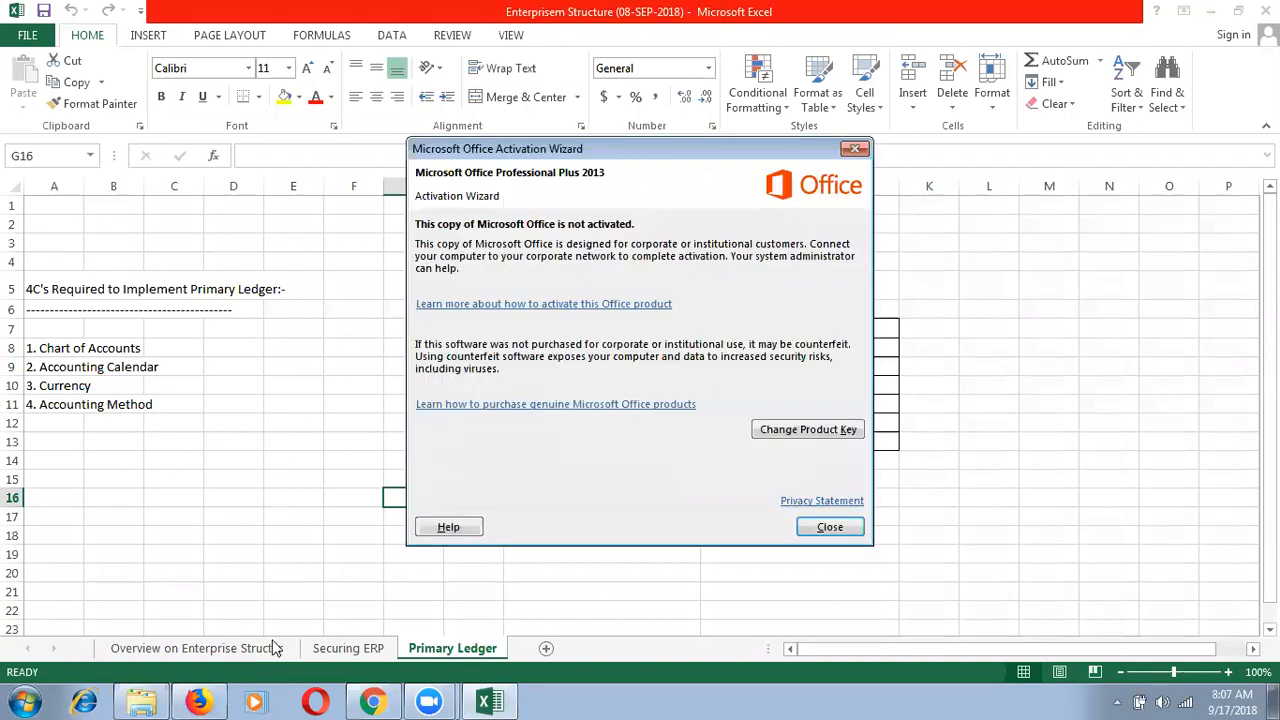
click(829, 527)
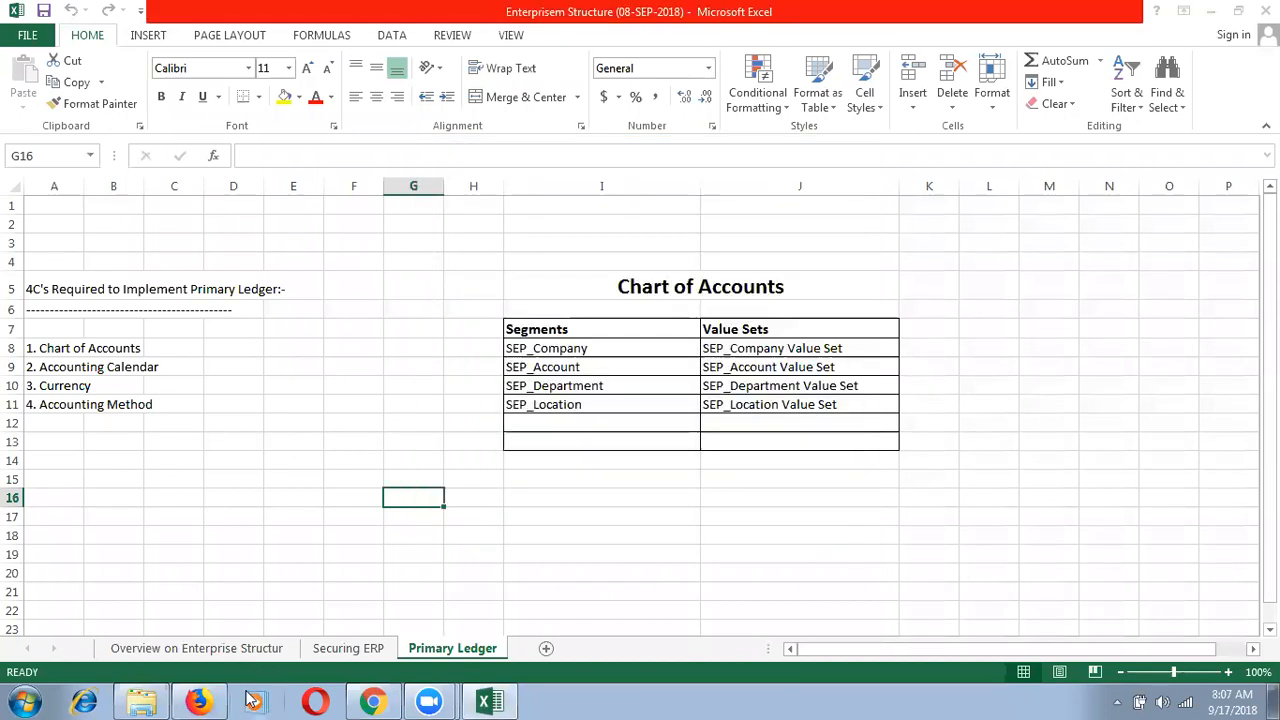
Step: Switch to the 'Overview on Enterprise Structure' sheet comparing EBS and Cloud structures
click(201, 648)
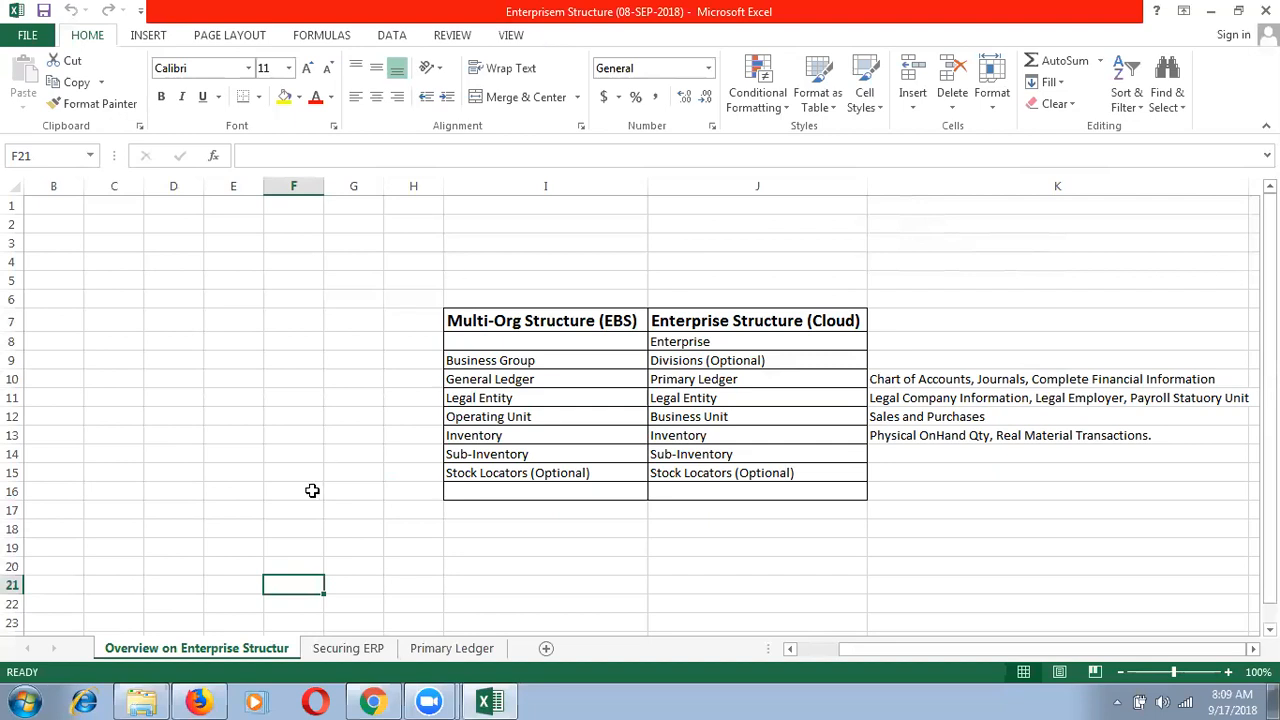
Step: Read the Legal Entity description in cell K11, then switch to the Firefox sign-in page
click(1032, 399)
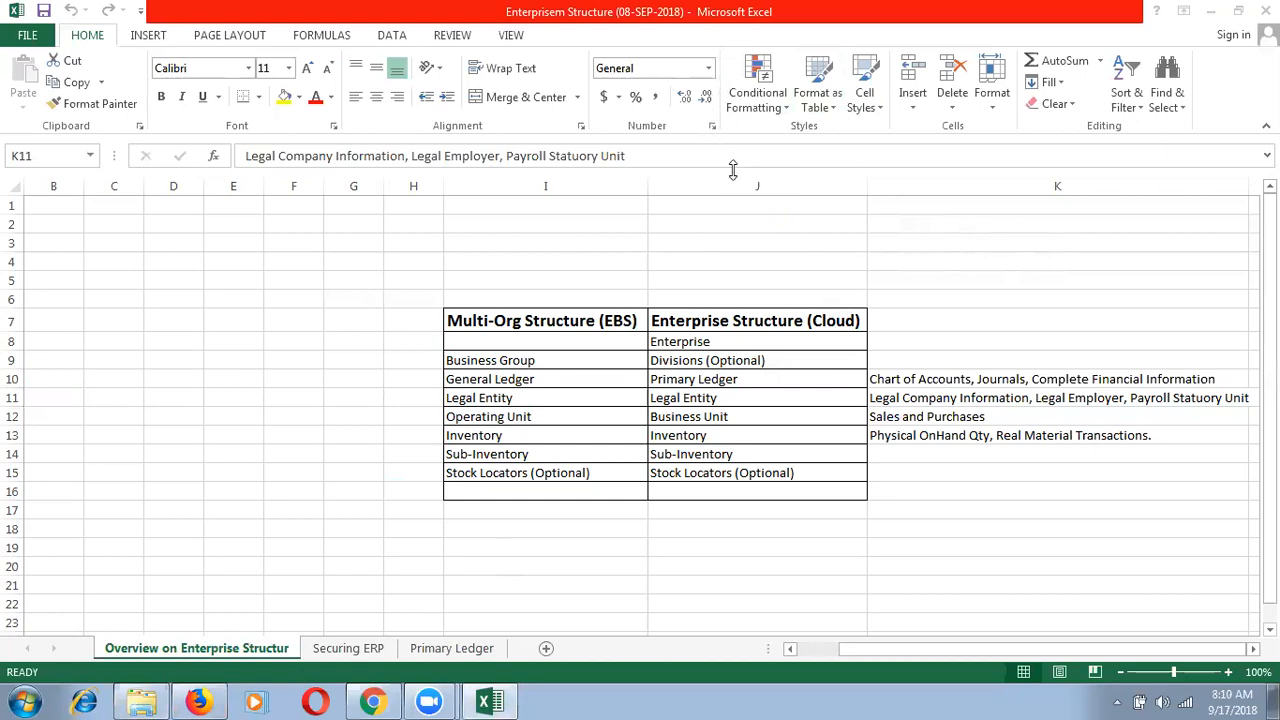
click(952, 399)
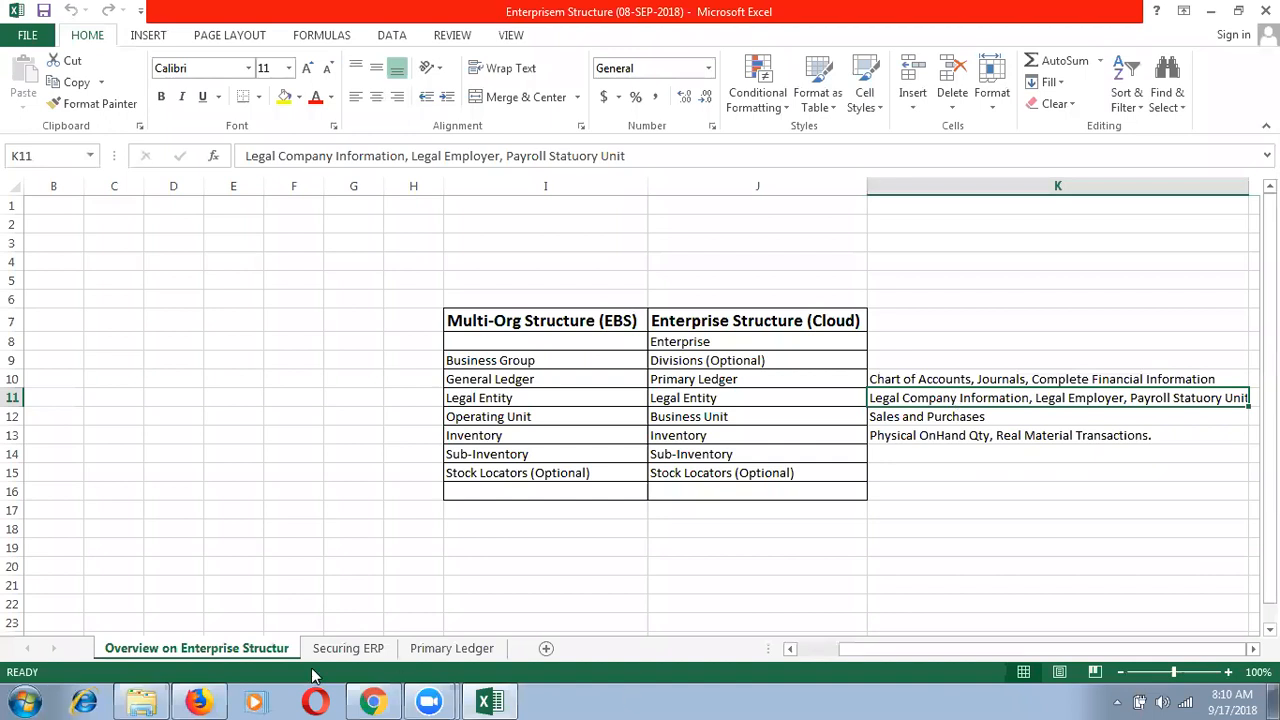
click(200, 701)
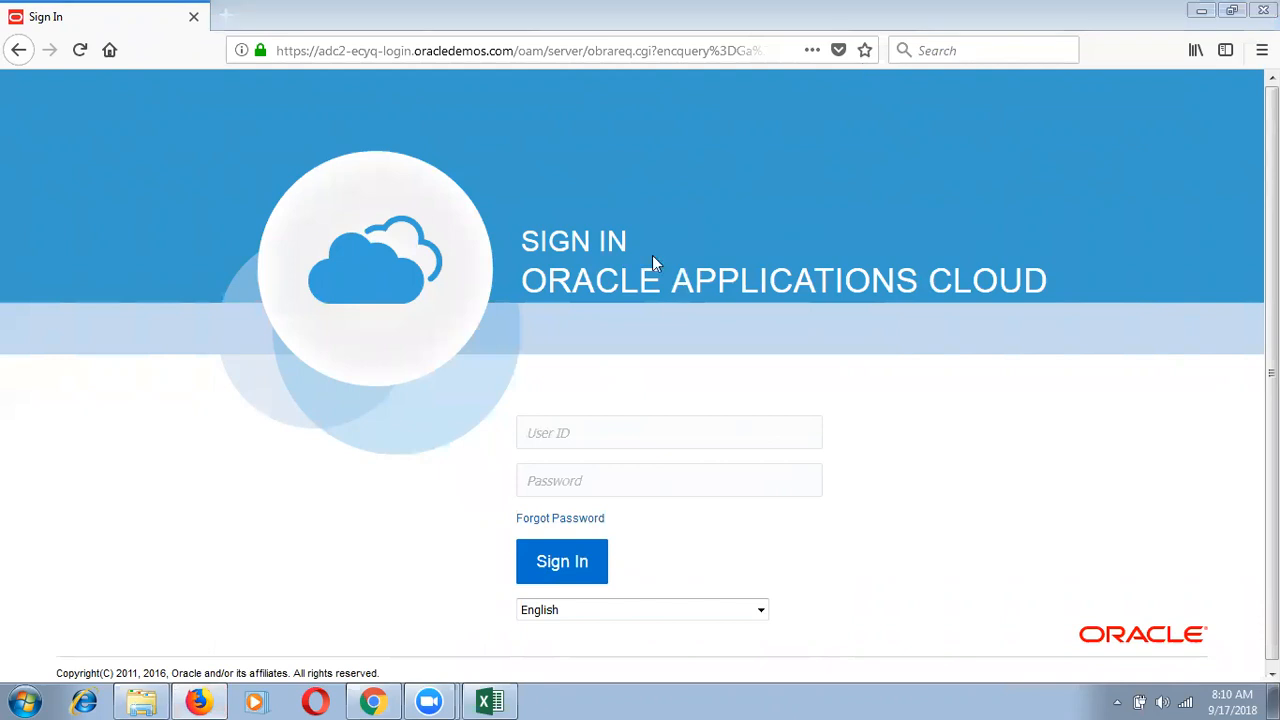
Step: Sign in with the saved user ID and password, declining to save the login
click(573, 420)
text(J)
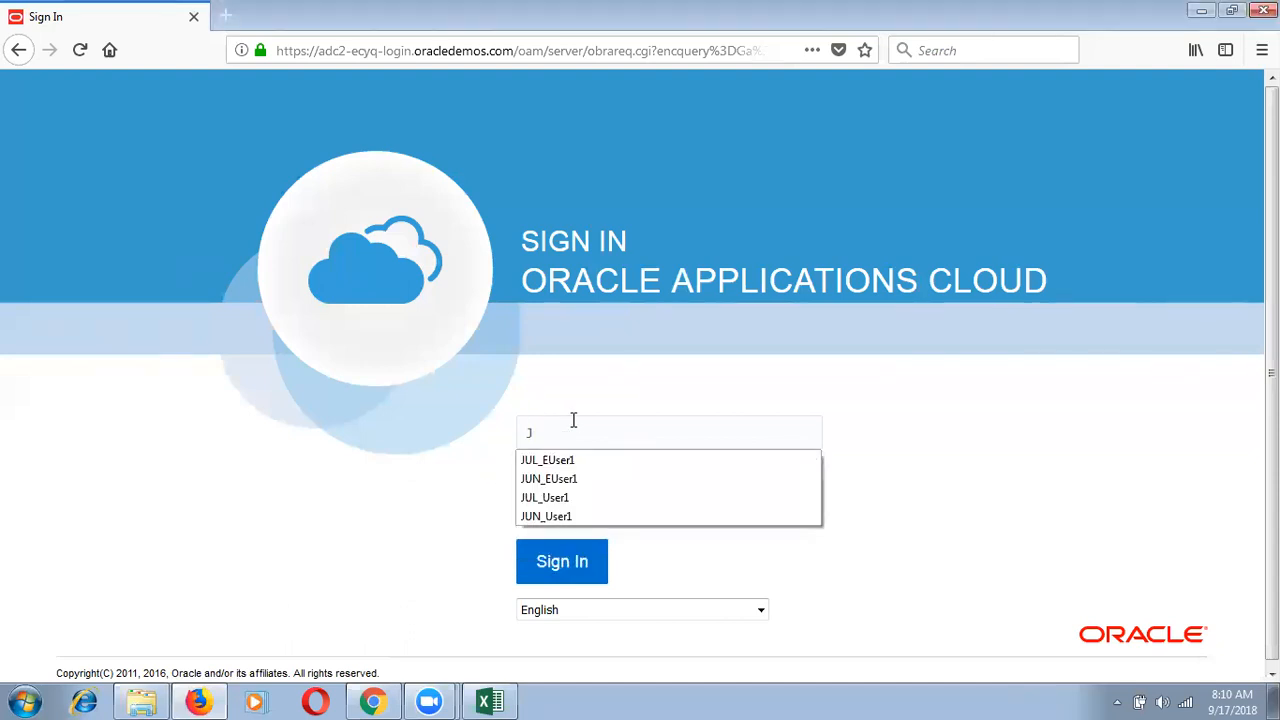
key(BackSpace)
text(SEP)
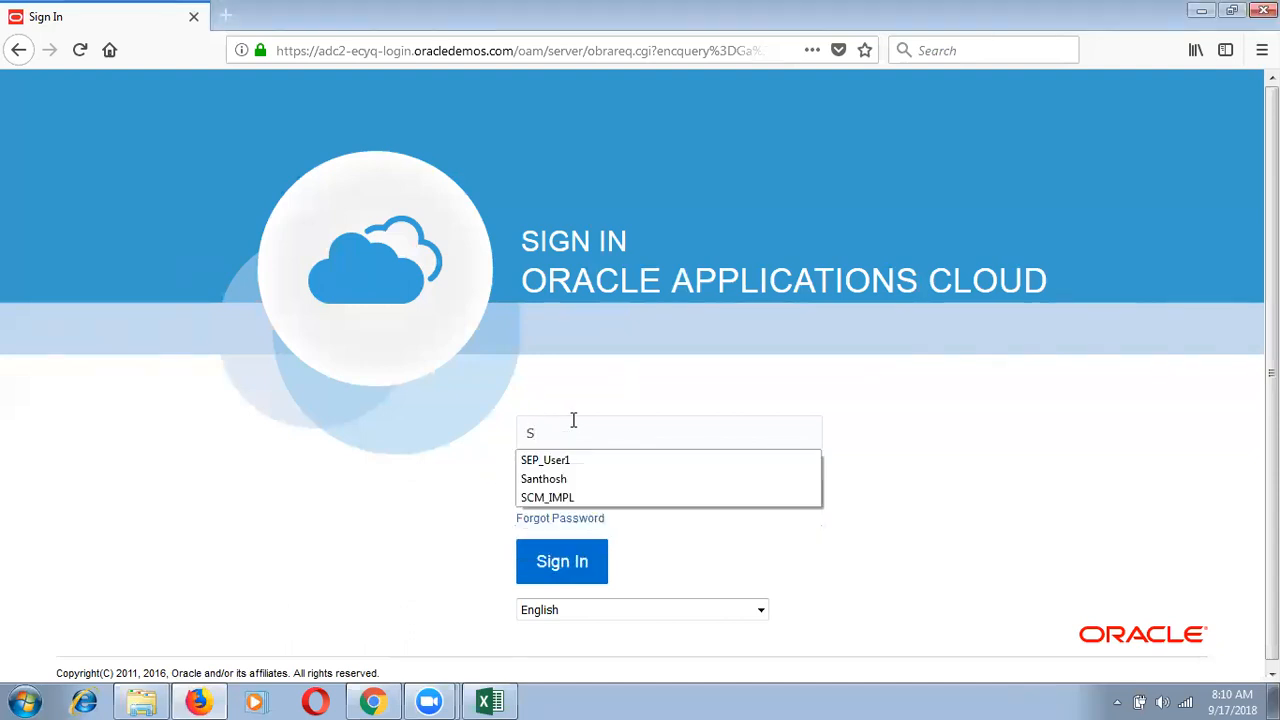
key(Down)
key(Tab)
text(•••••••••••)
click(556, 566)
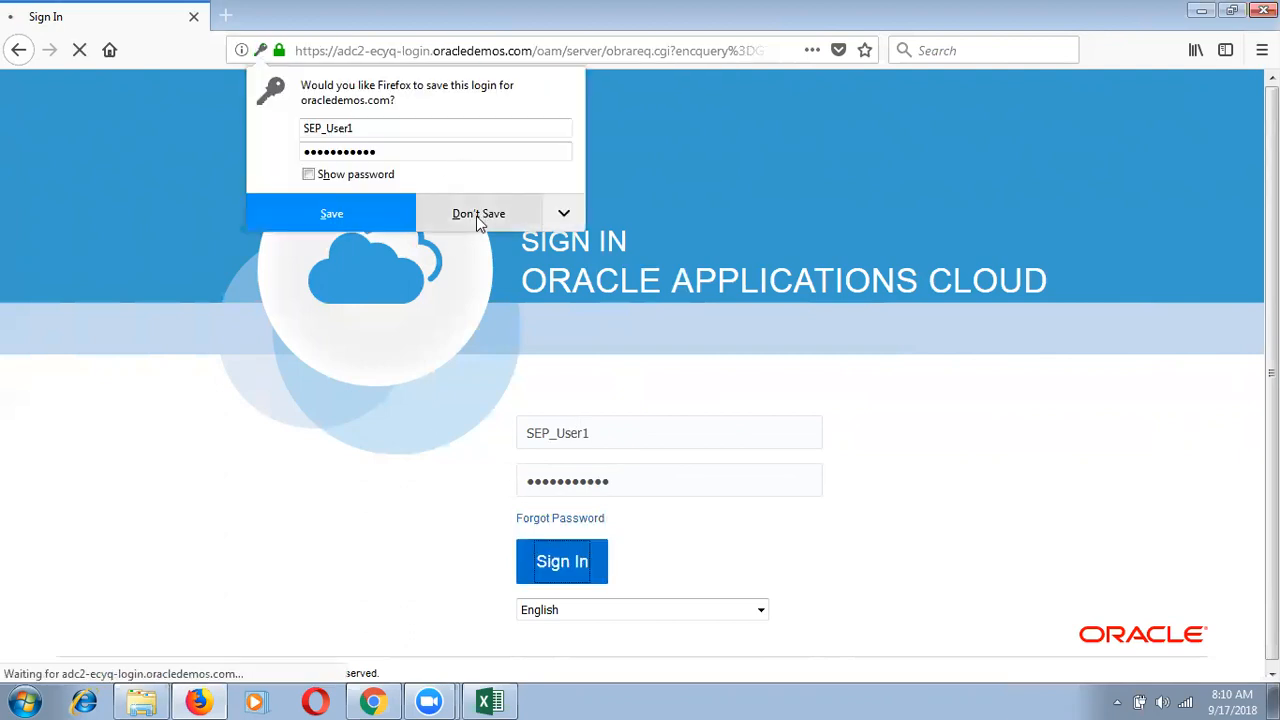
click(478, 216)
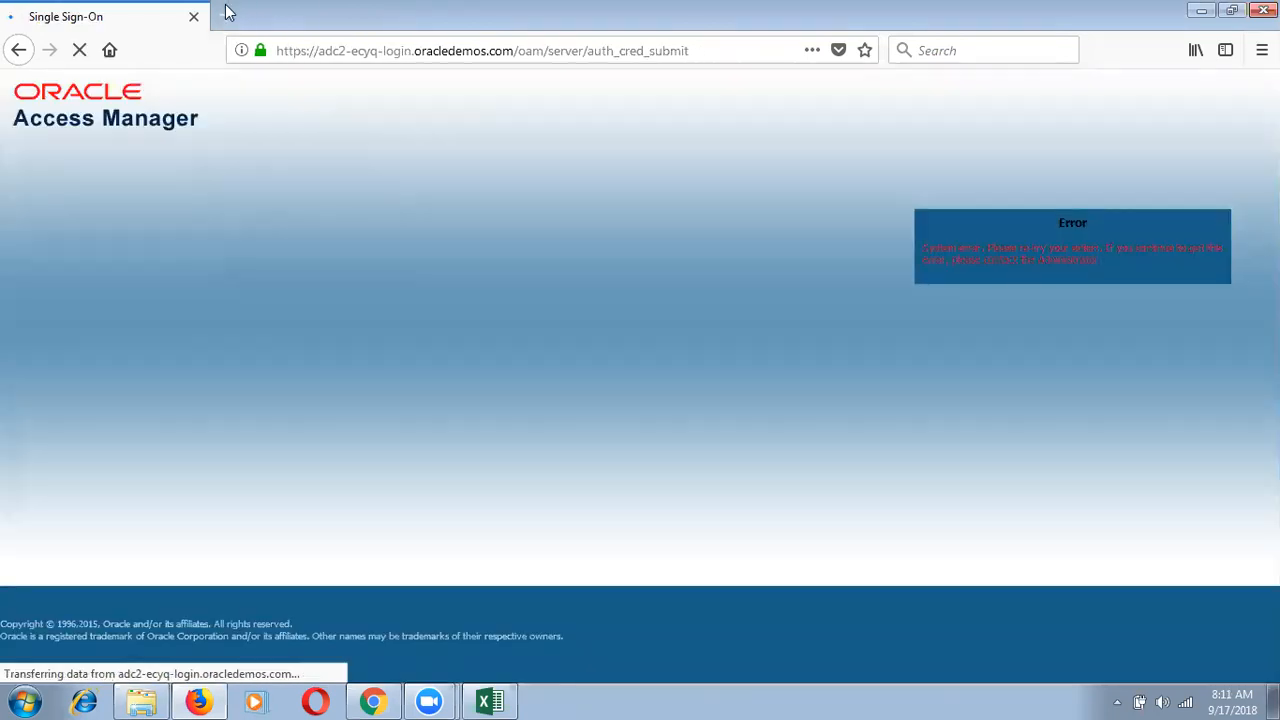
Step: After the sign-on error, reload the applications site in a new tab and sign in again
click(227, 15)
text(a)
key(Return)
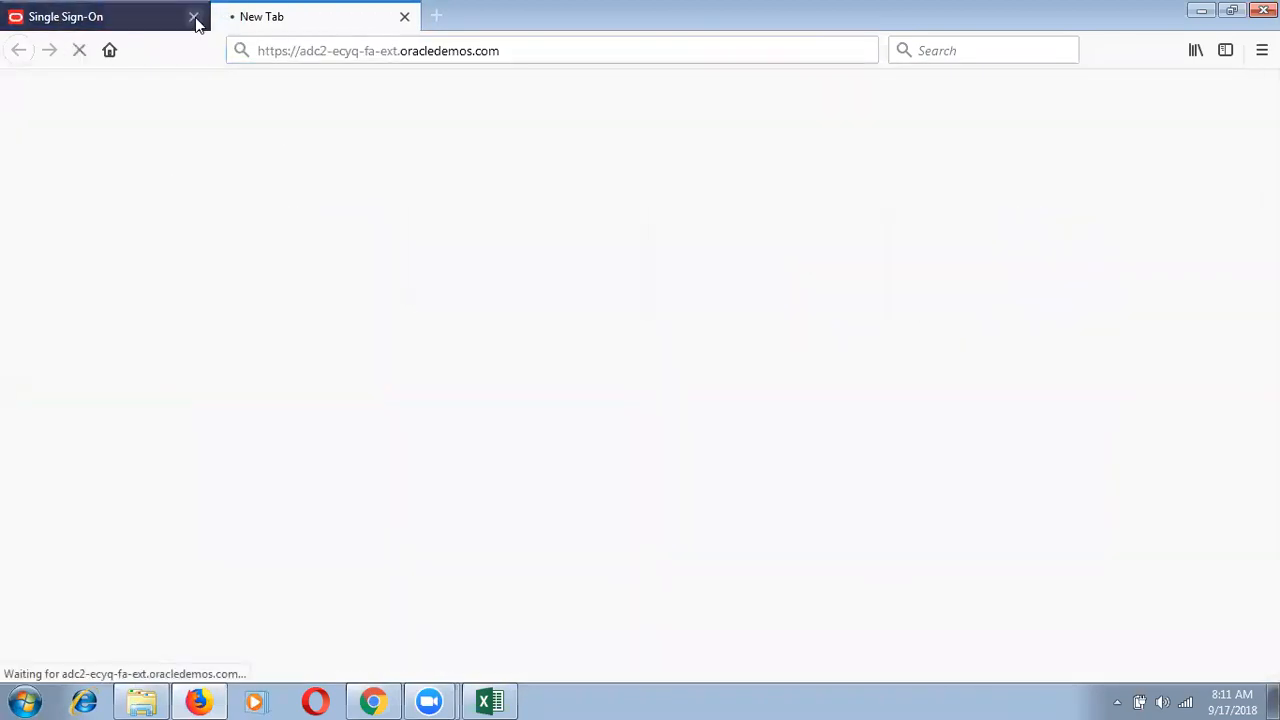
click(194, 17)
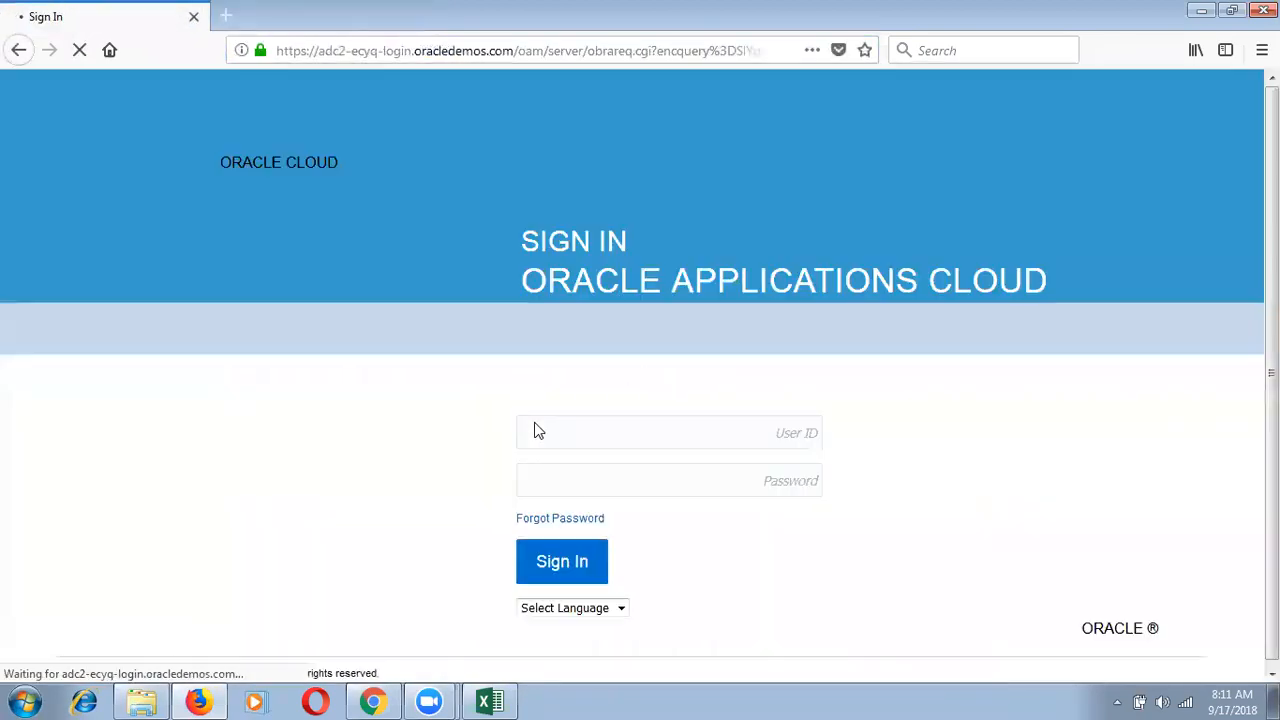
click(603, 431)
text(SEP)
key(Down)
key(Tab)
text(••••)
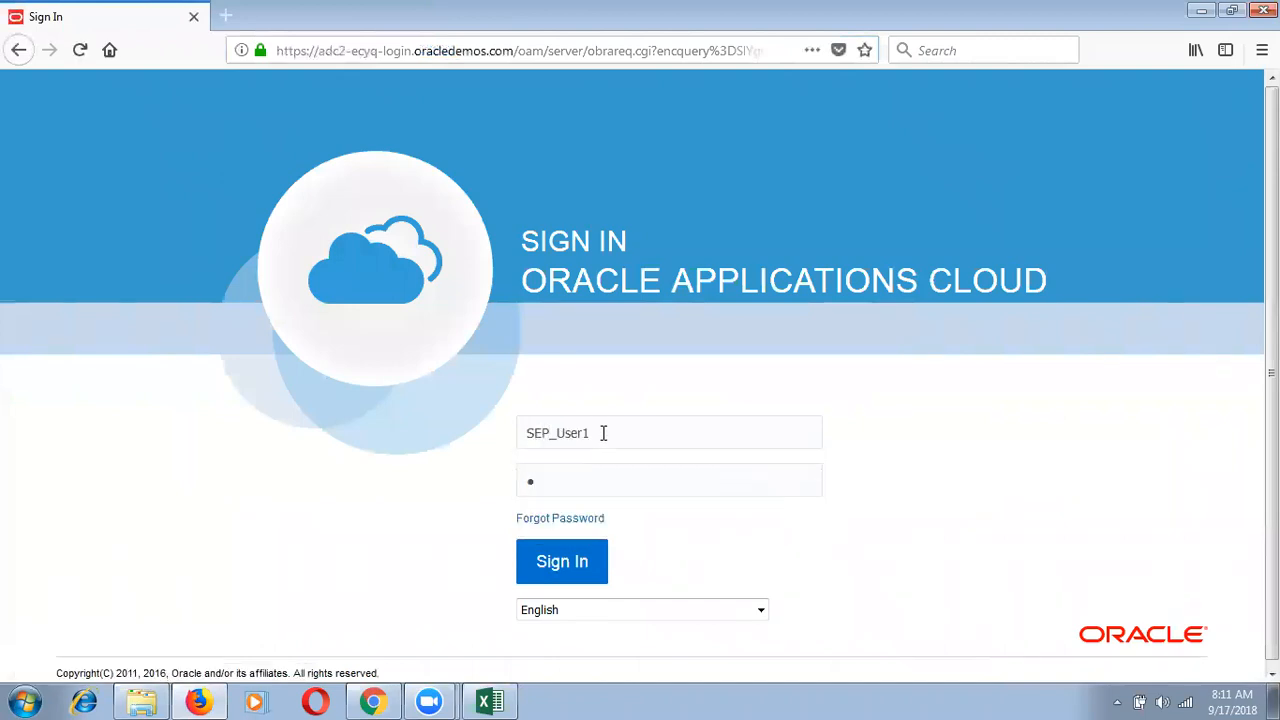
text(•••••••)
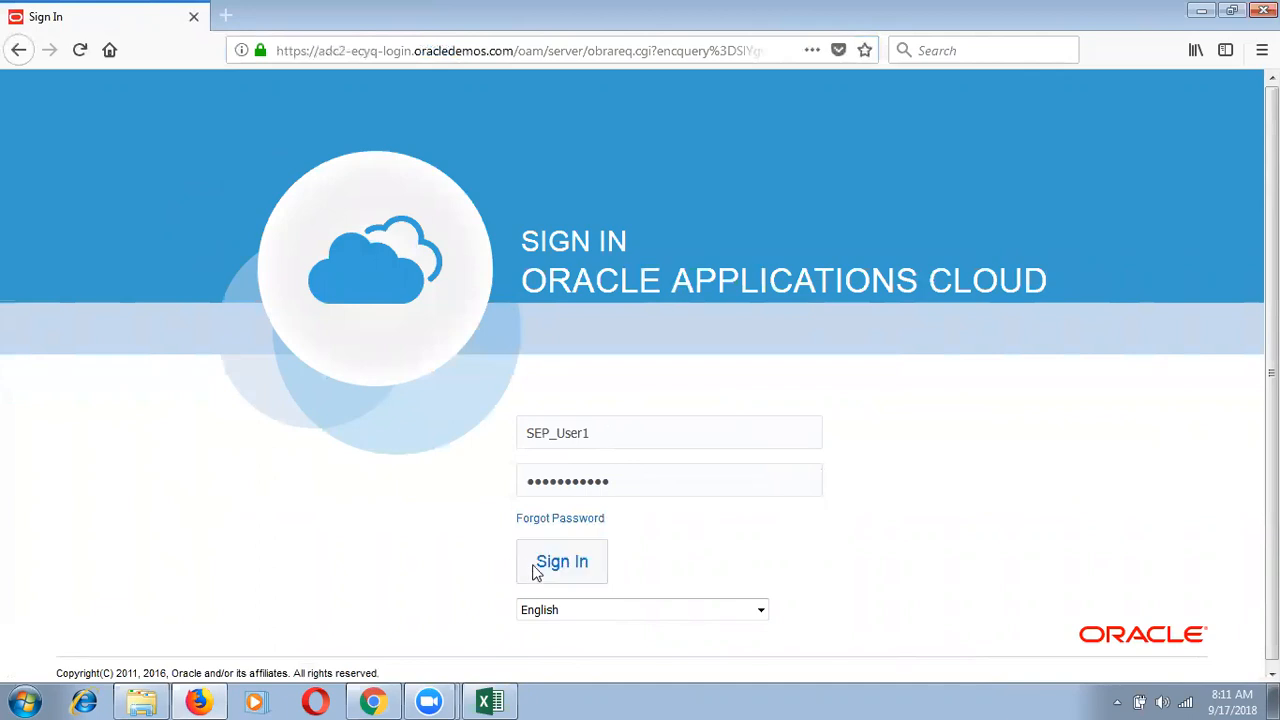
click(536, 566)
click(464, 219)
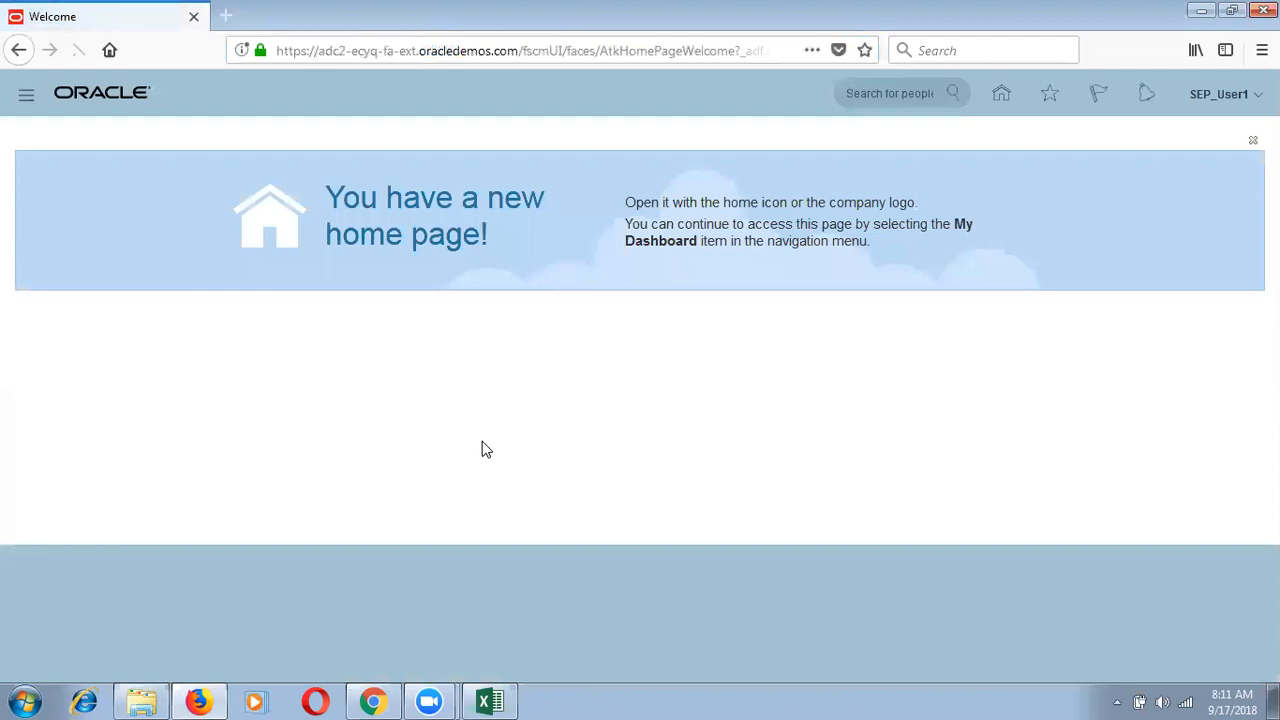
Step: Go to Setup and Maintenance and select the Procurement setup offering
click(1218, 94)
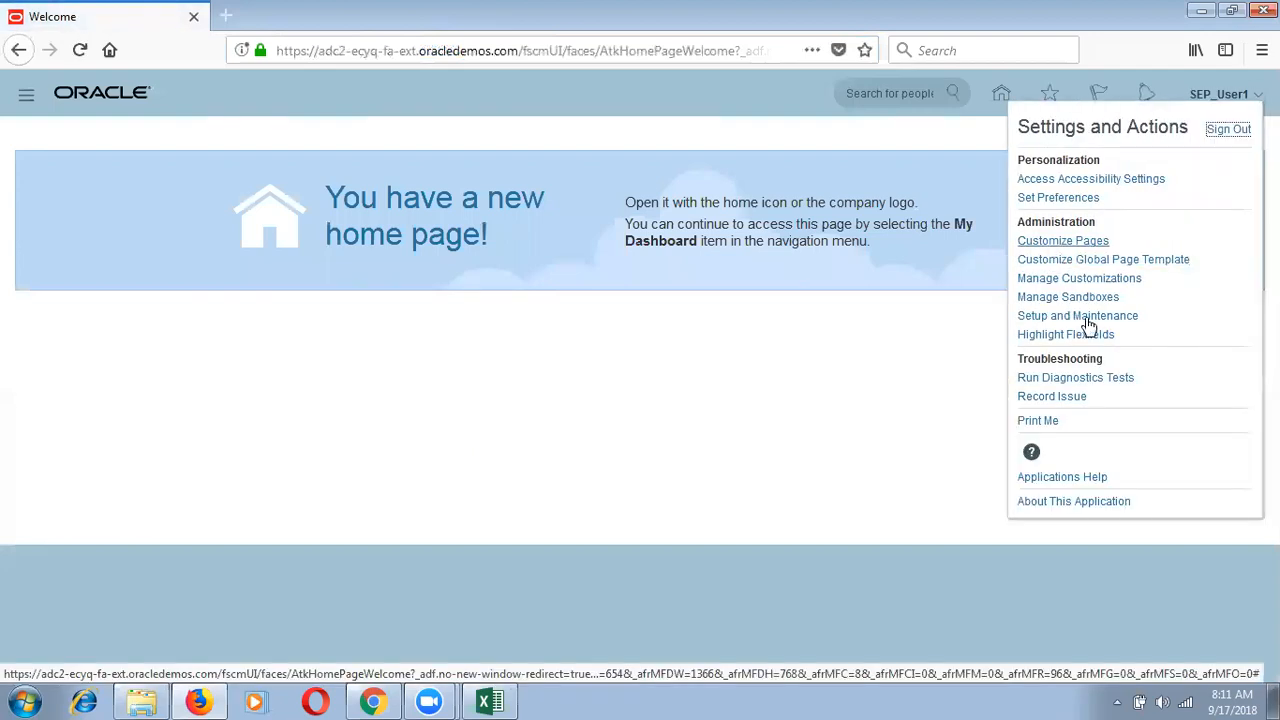
click(1087, 318)
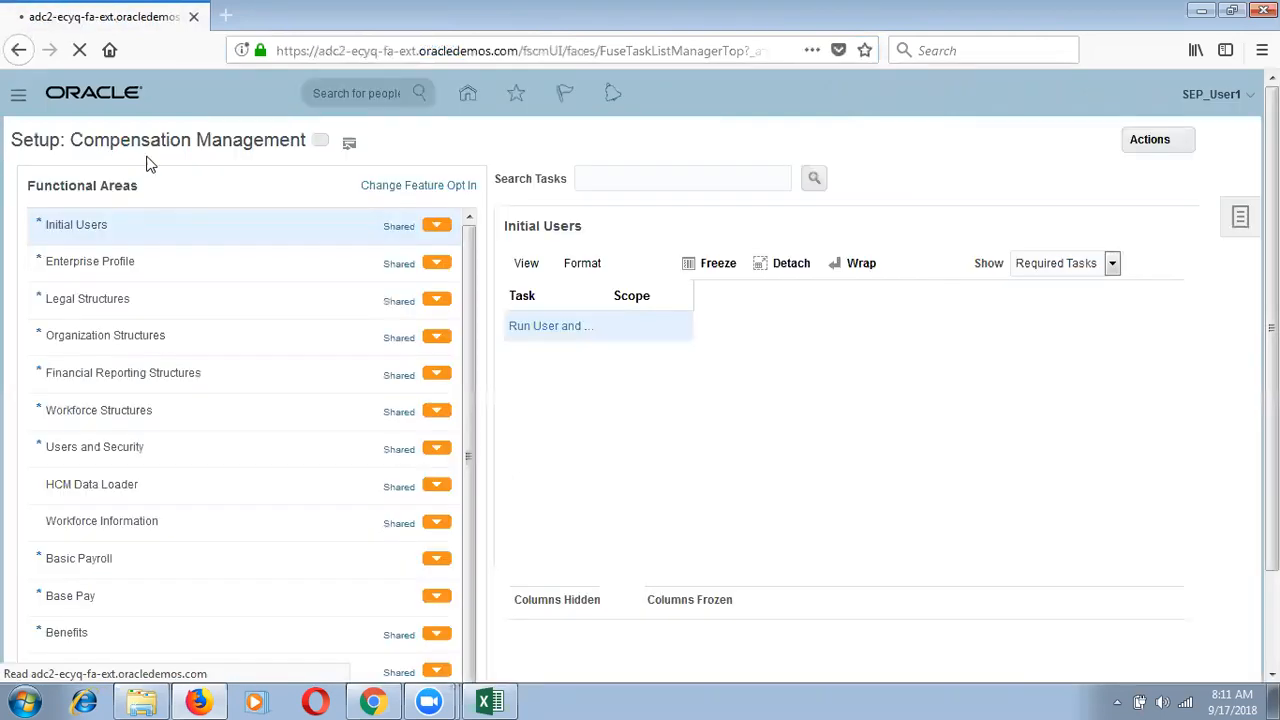
click(320, 143)
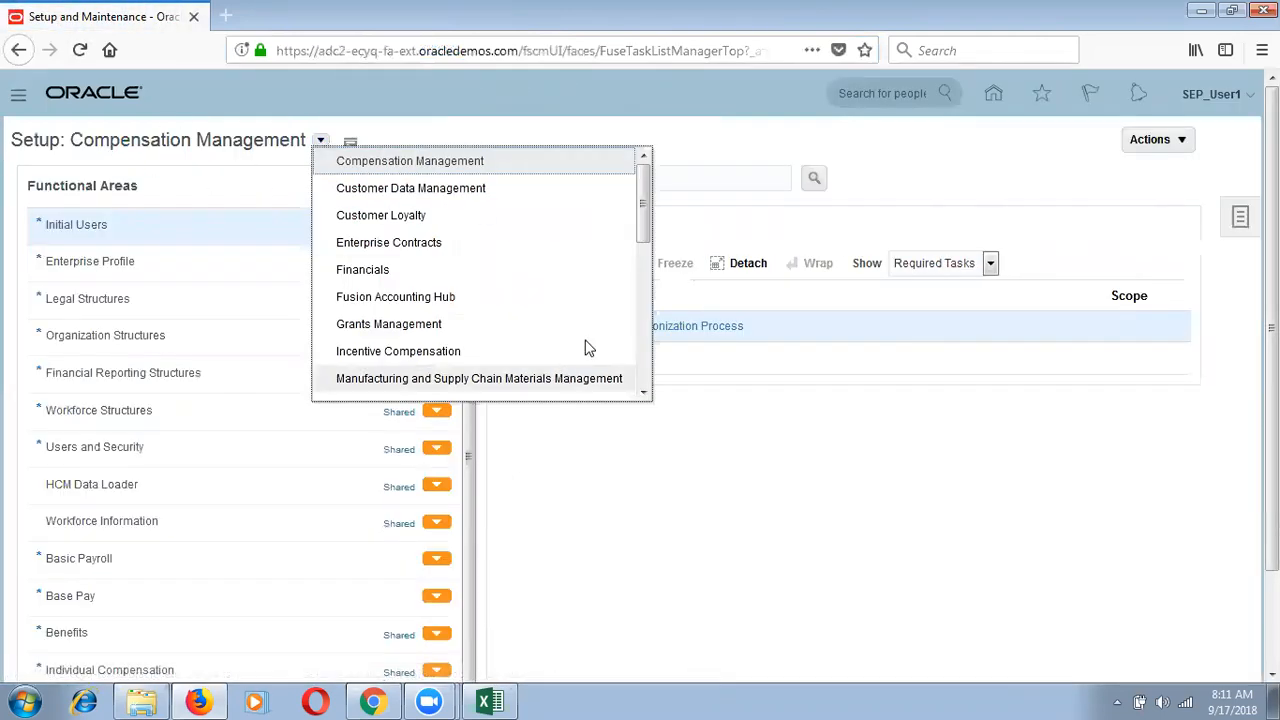
scroll(641, 356, down, 1)
scroll(641, 356, down, 2)
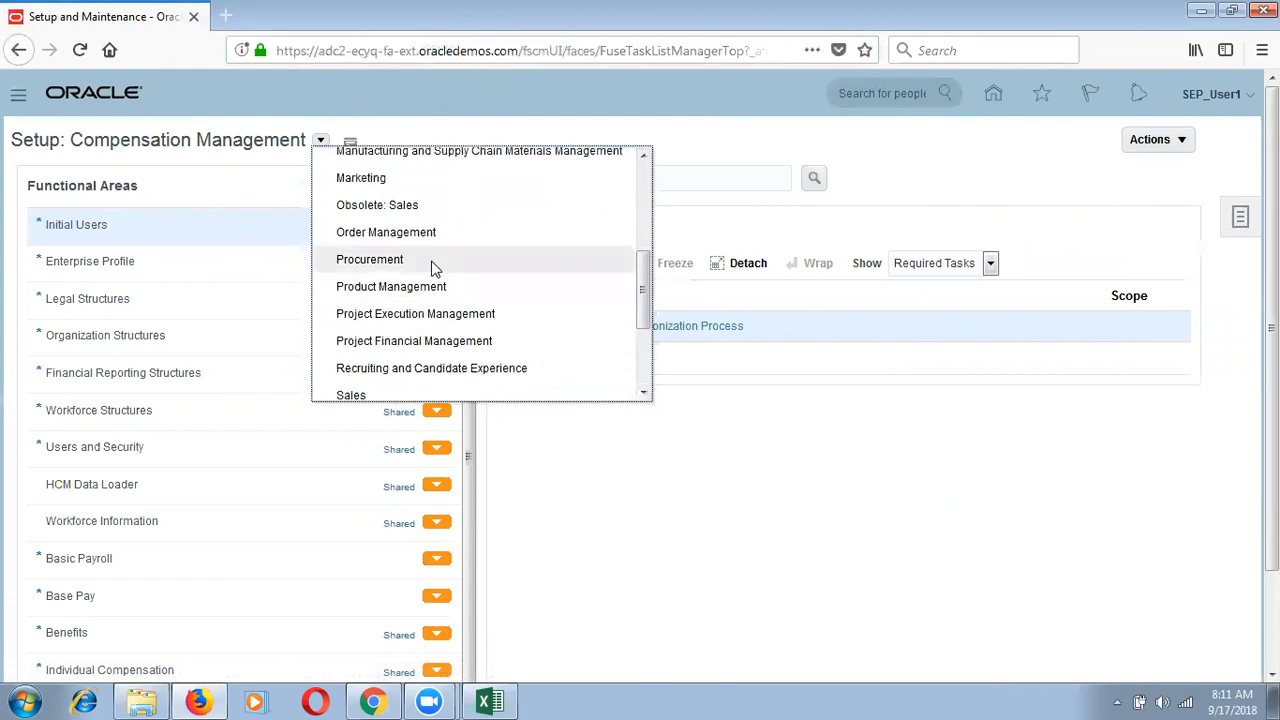
click(434, 266)
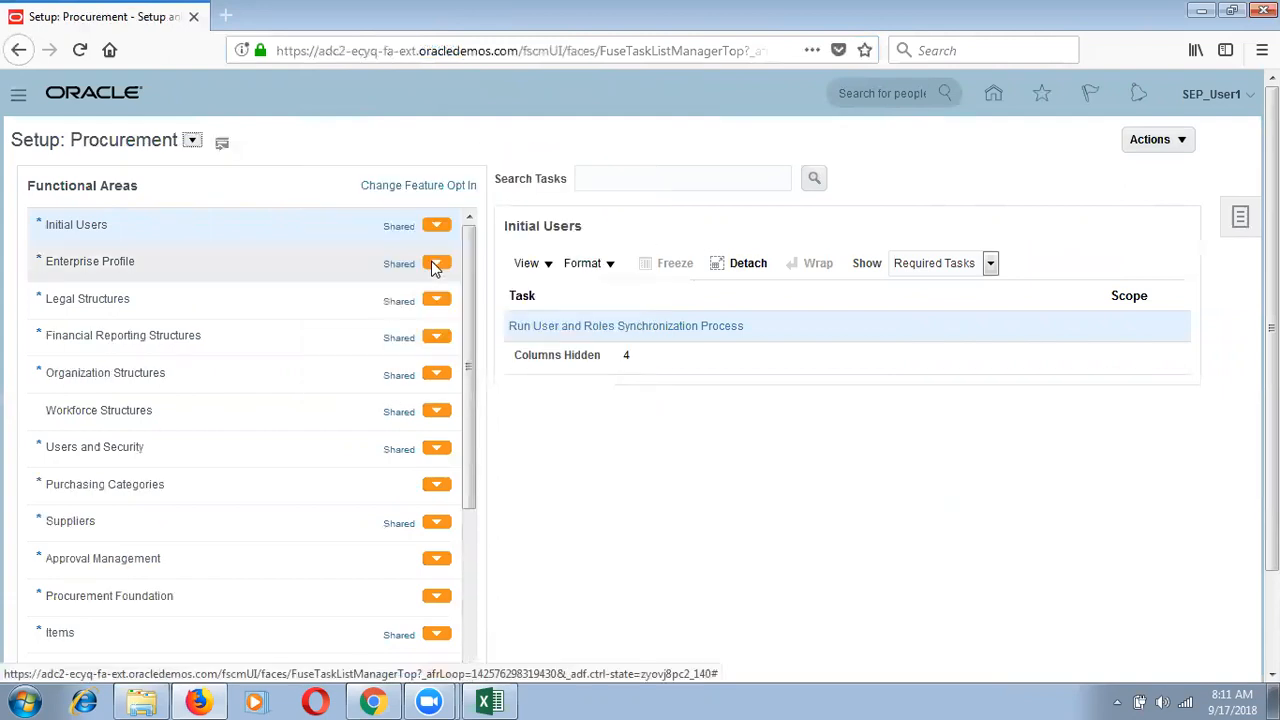
Step: Expand Financial Reporting Structures and Legal Structures, open Manage Legal Addresses, then Save and Close
click(212, 340)
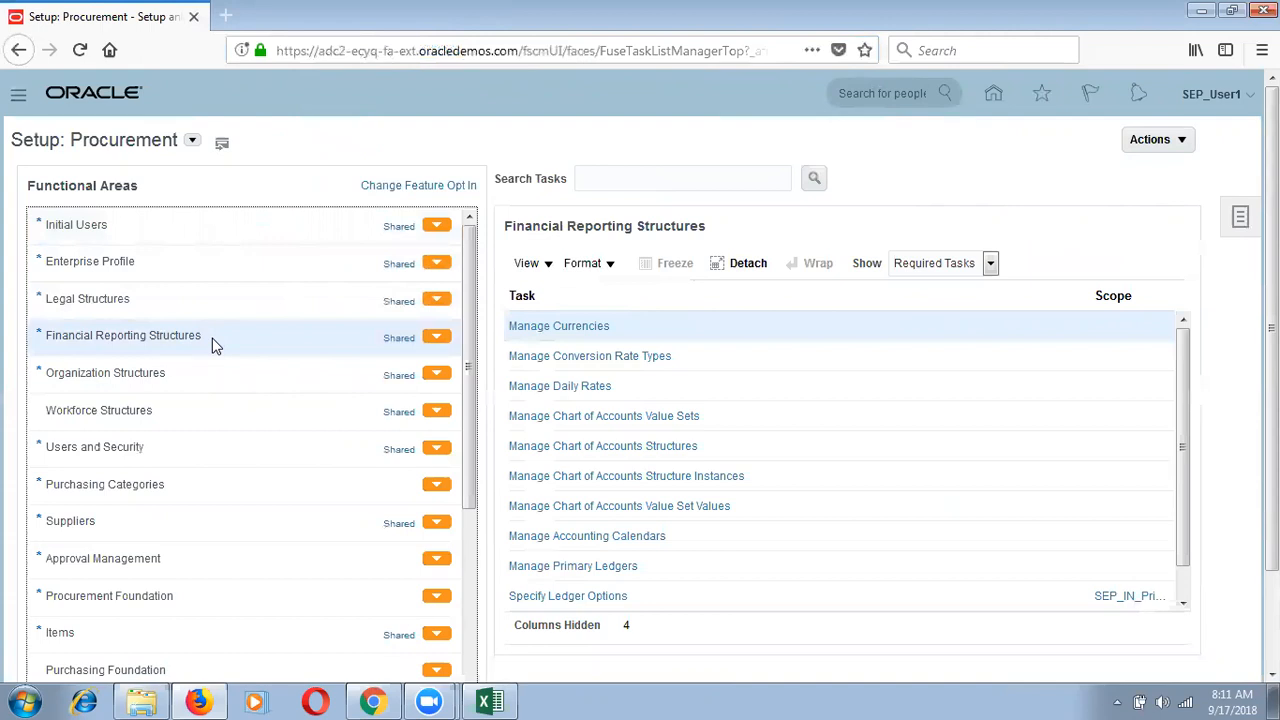
click(184, 302)
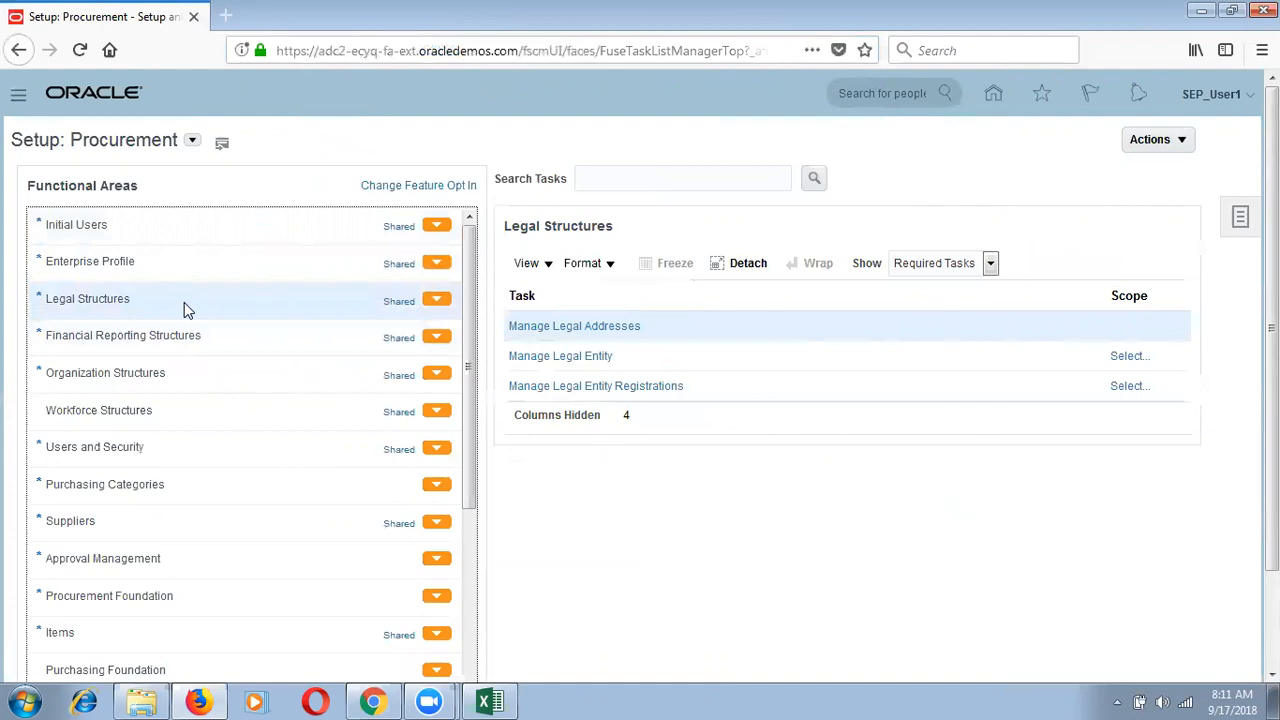
click(577, 336)
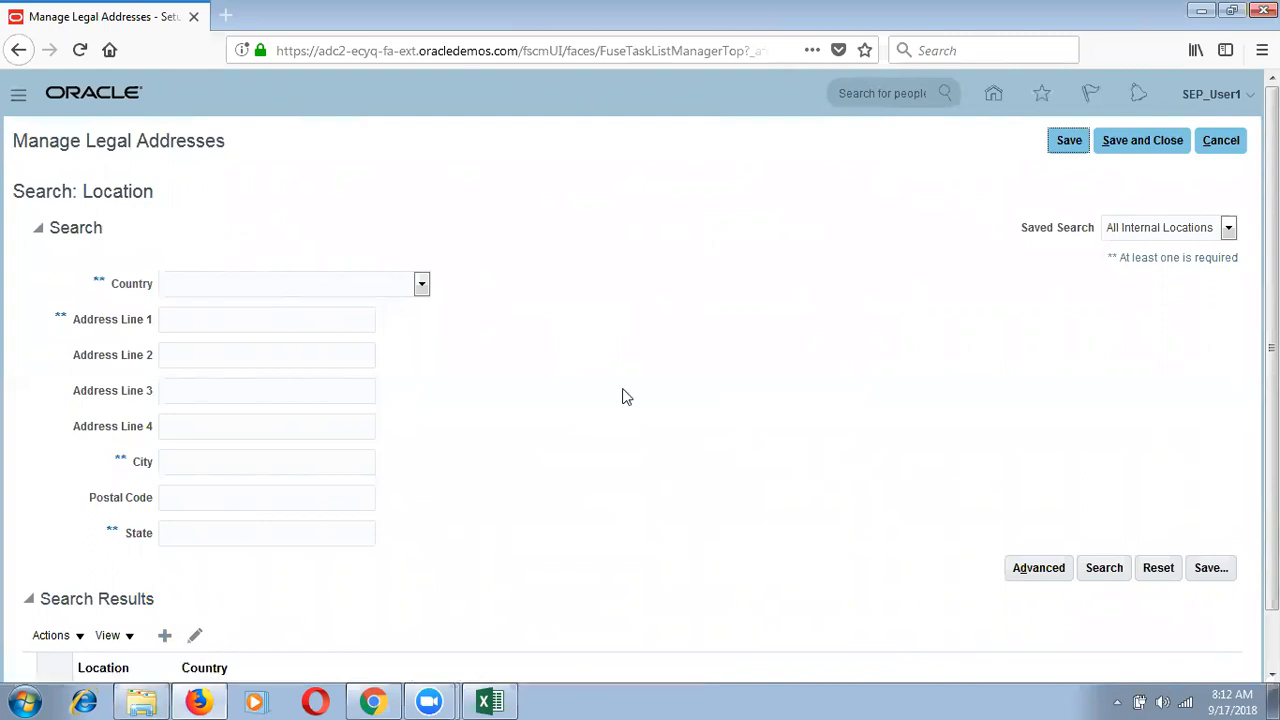
click(1149, 137)
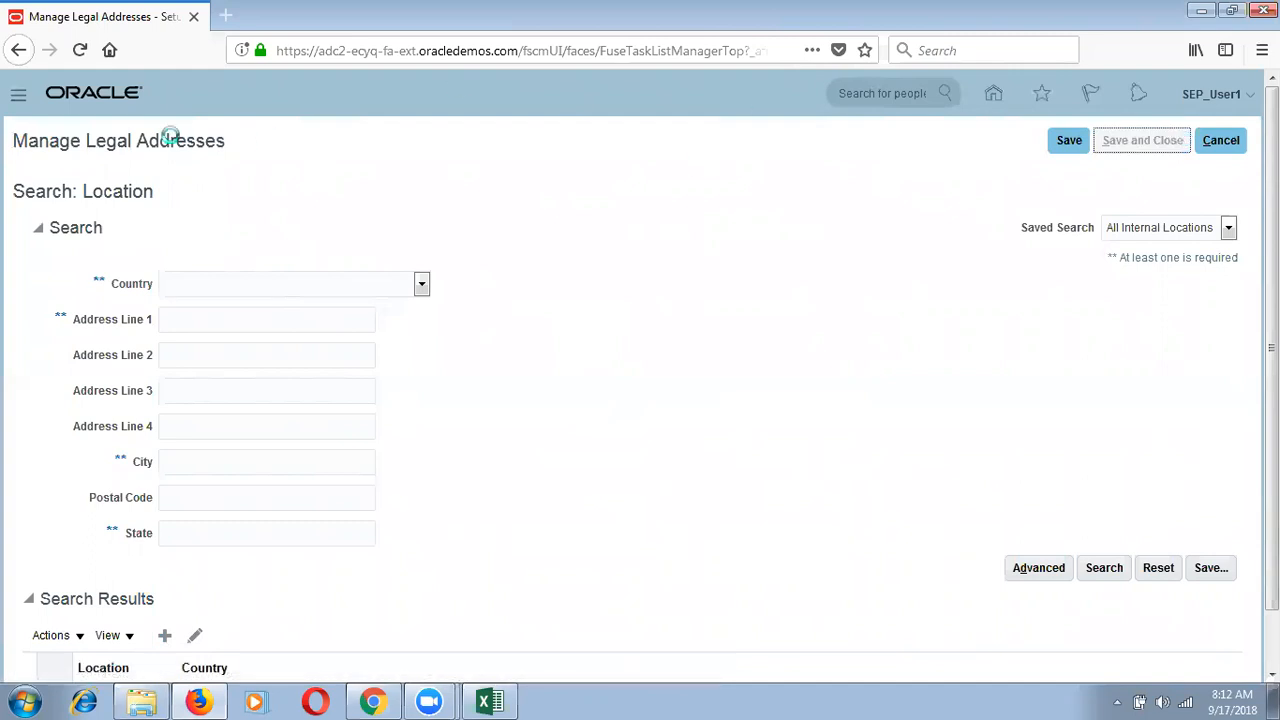
Step: Switch the setup offering to Workforce Development
click(191, 140)
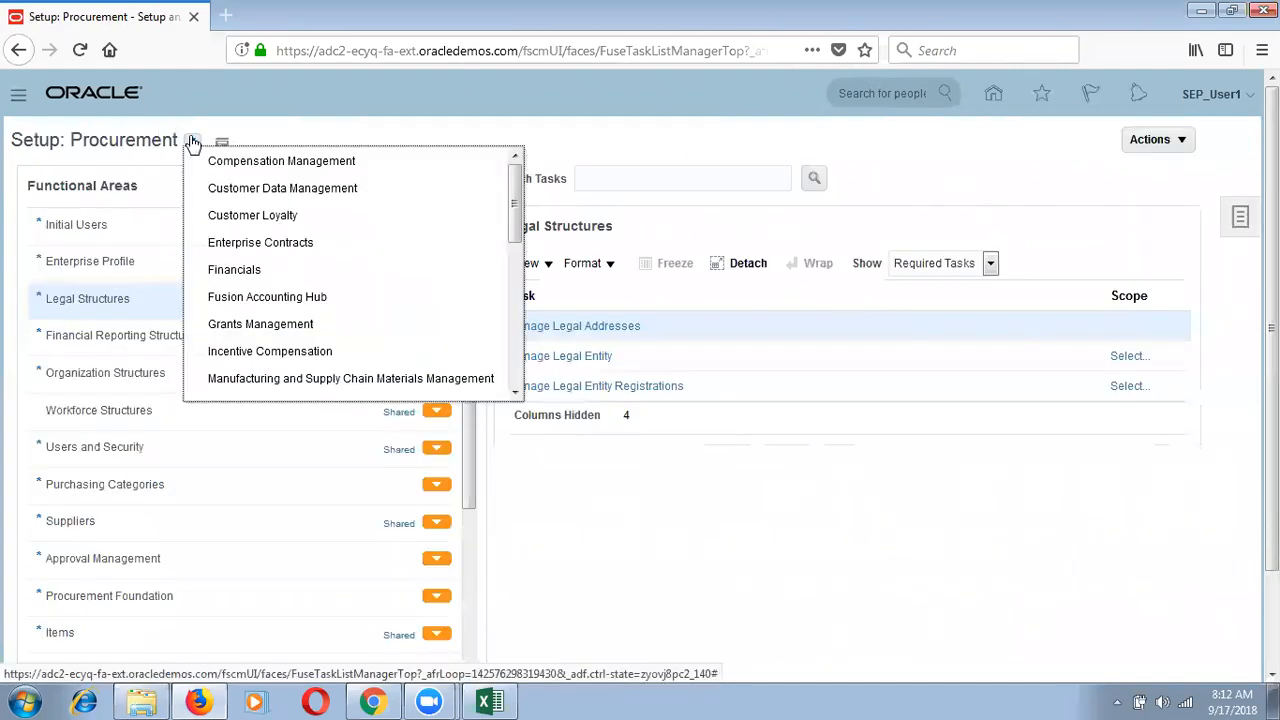
scroll(519, 374, down, 3)
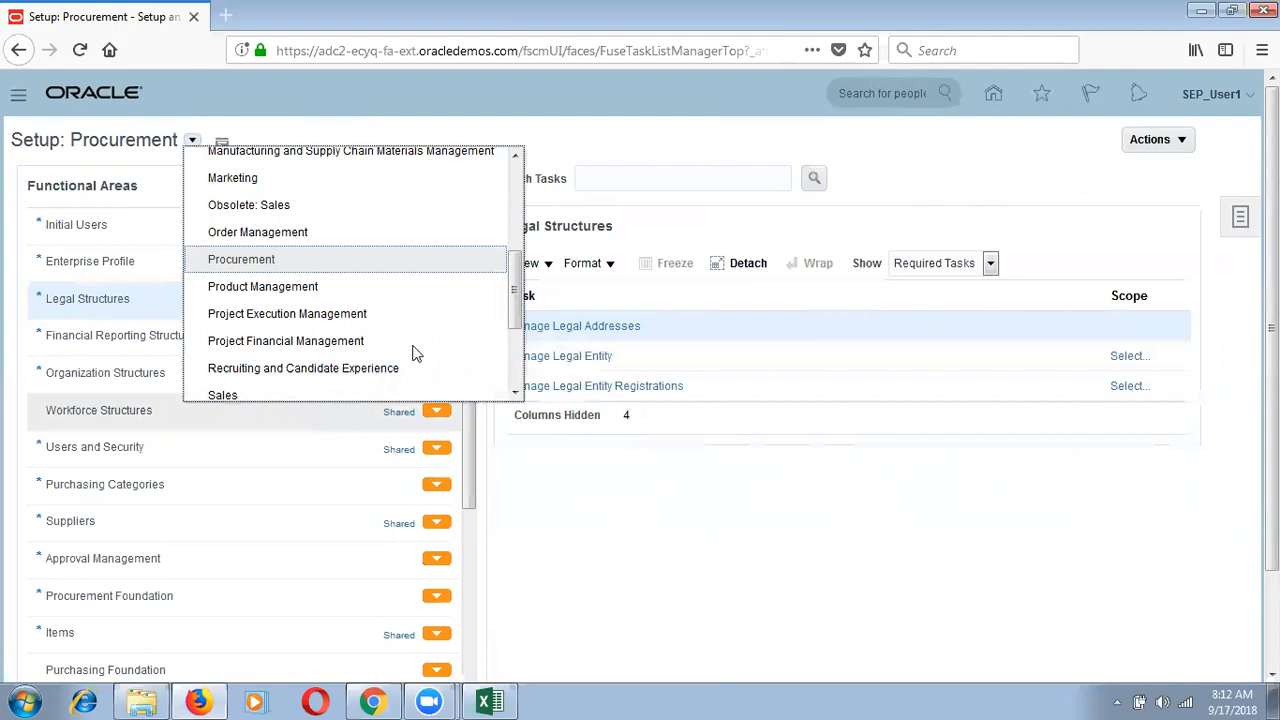
scroll(513, 374, down, 1)
scroll(513, 374, down, 1)
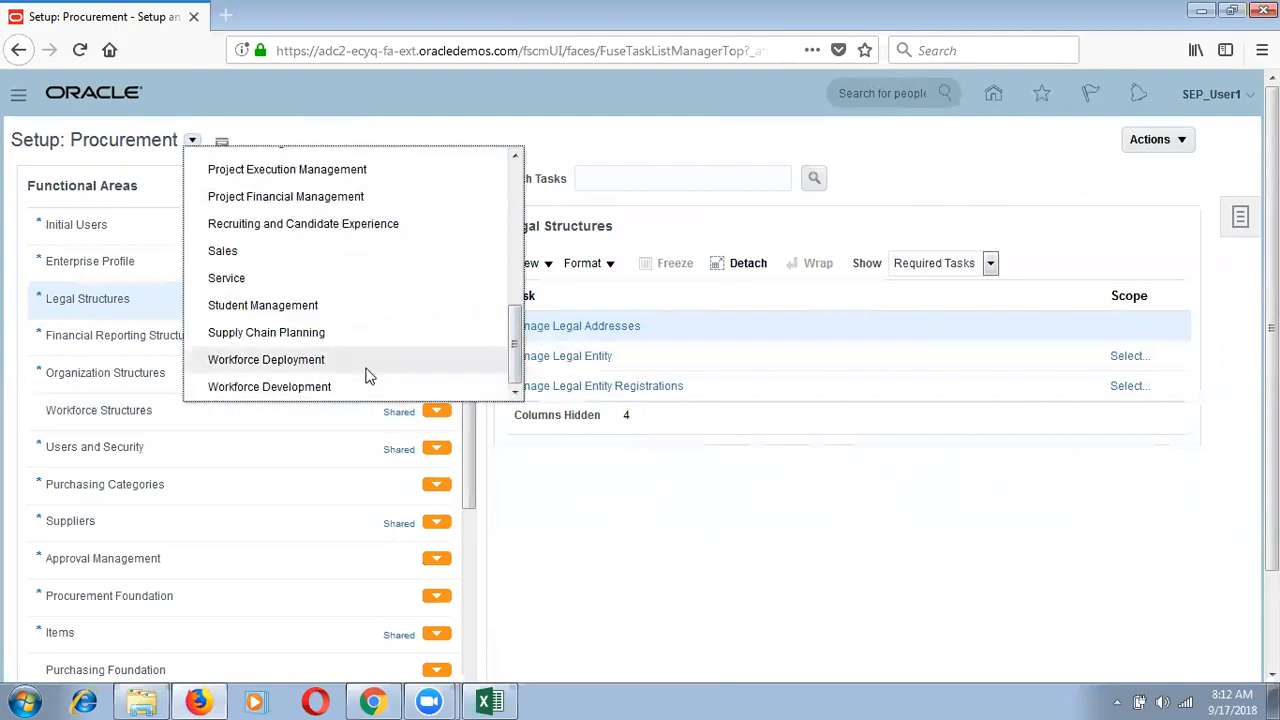
click(302, 380)
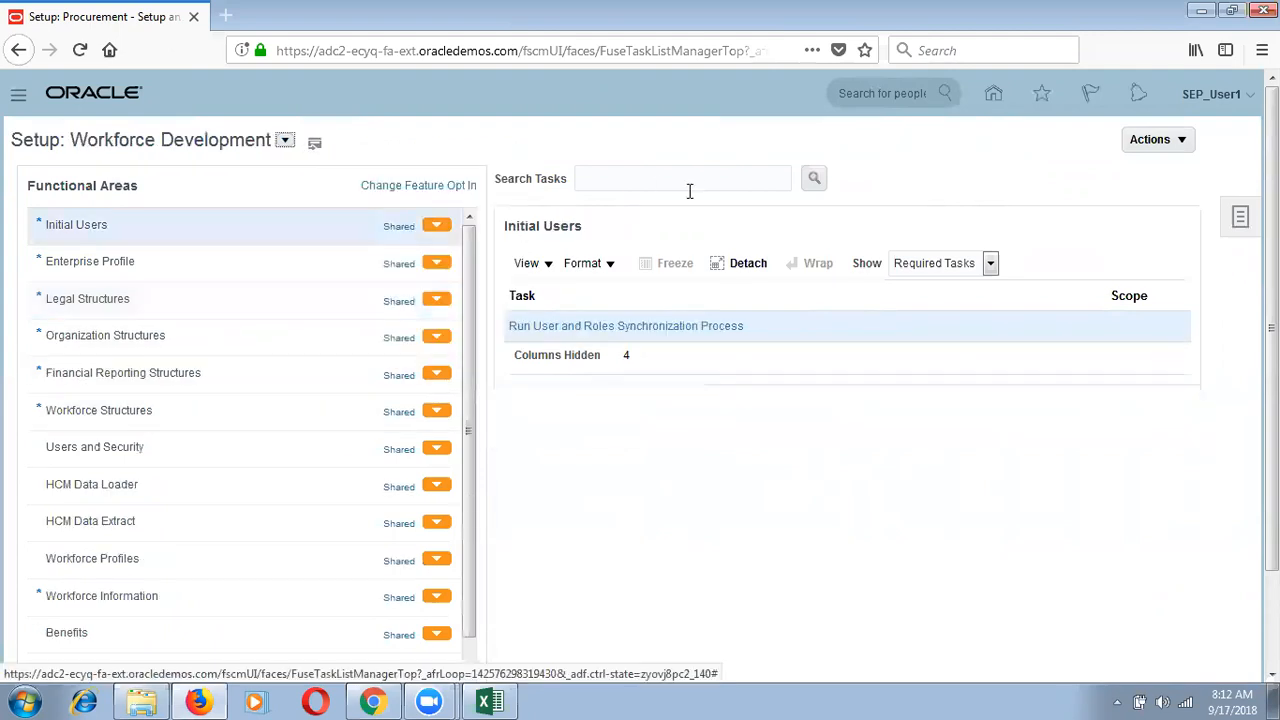
Step: Search tasks for 'Manage%Legn%', scroll the results, then switch the setup offering to Financials
click(656, 180)
text(Manage)
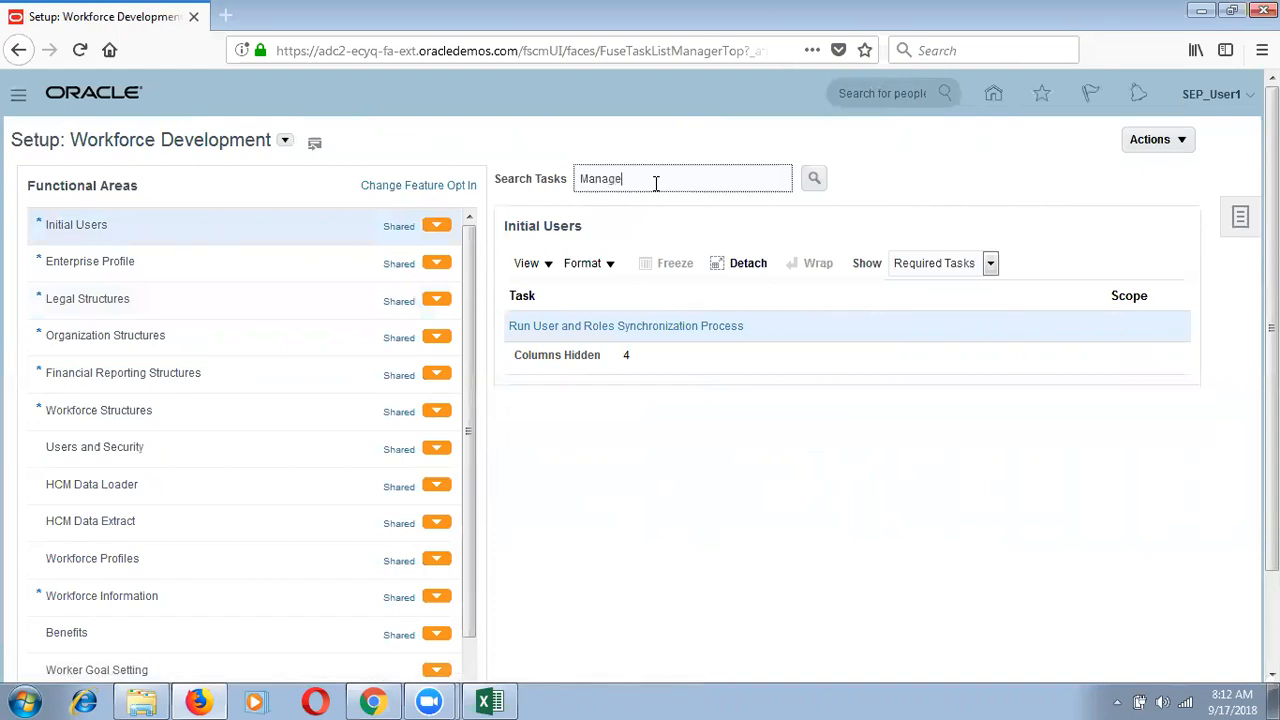
text(%Legn)
text(%Legisl%)
click(813, 178)
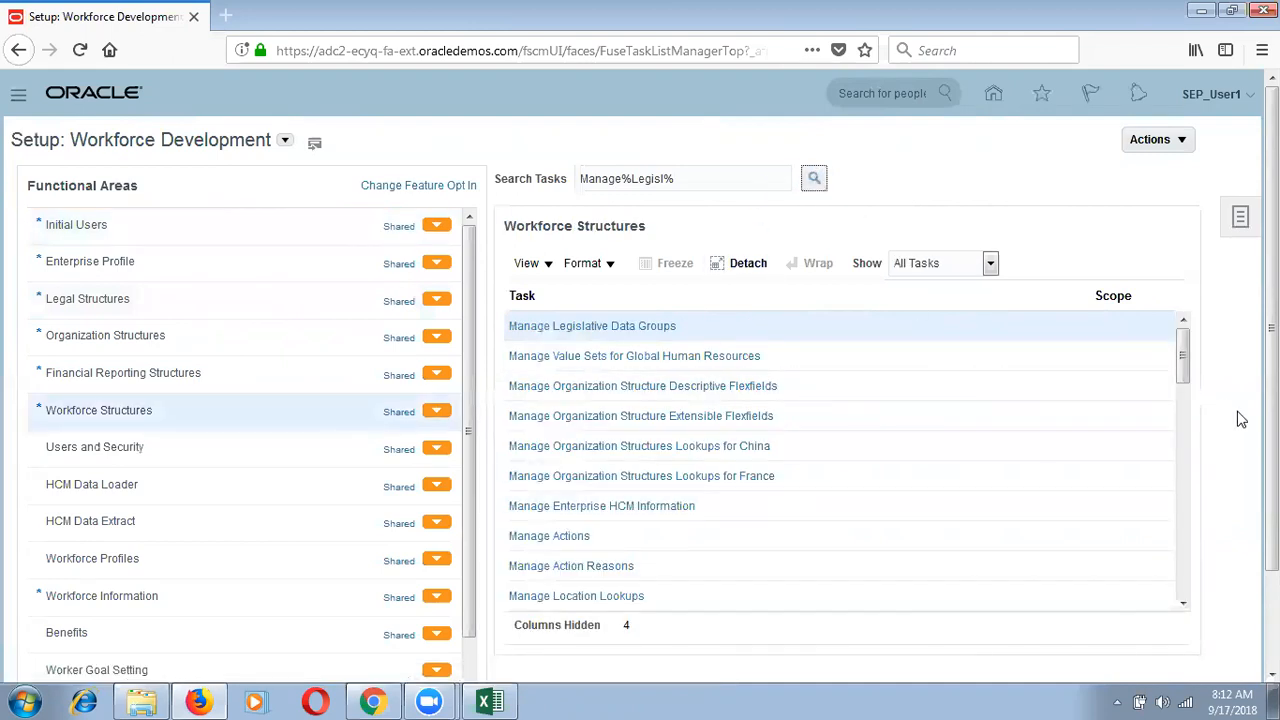
click(1183, 463)
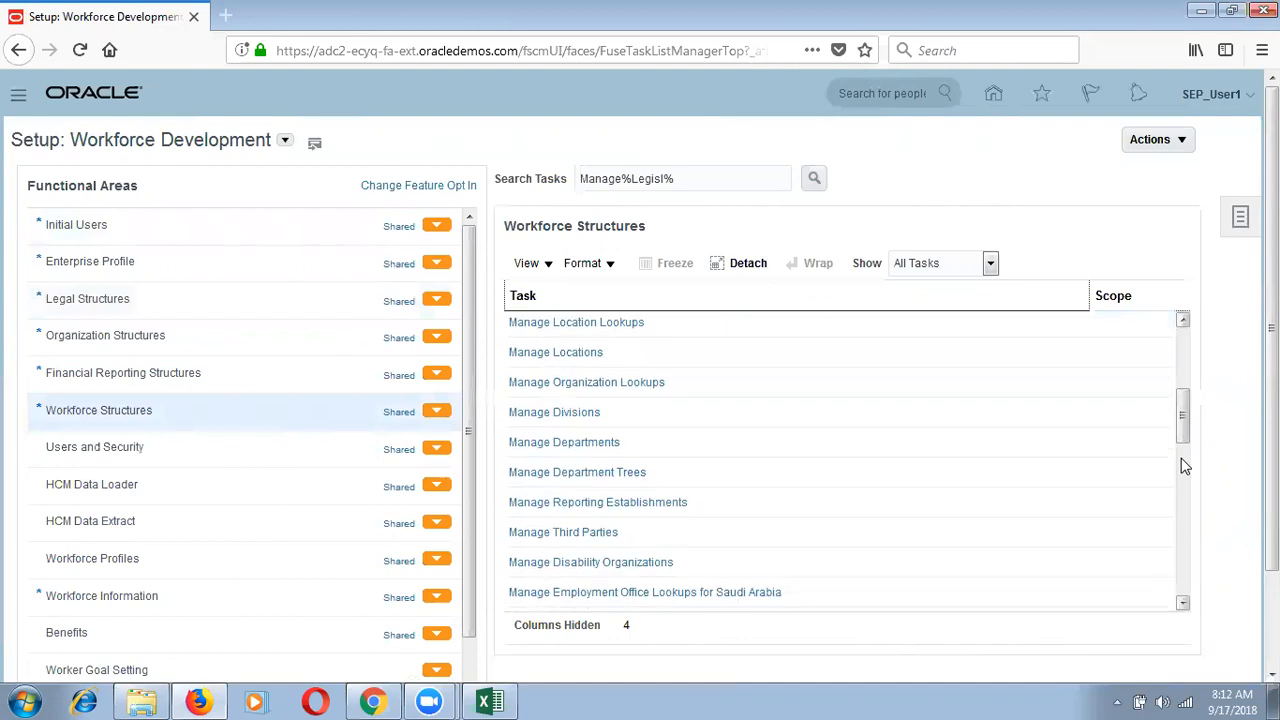
click(1180, 503)
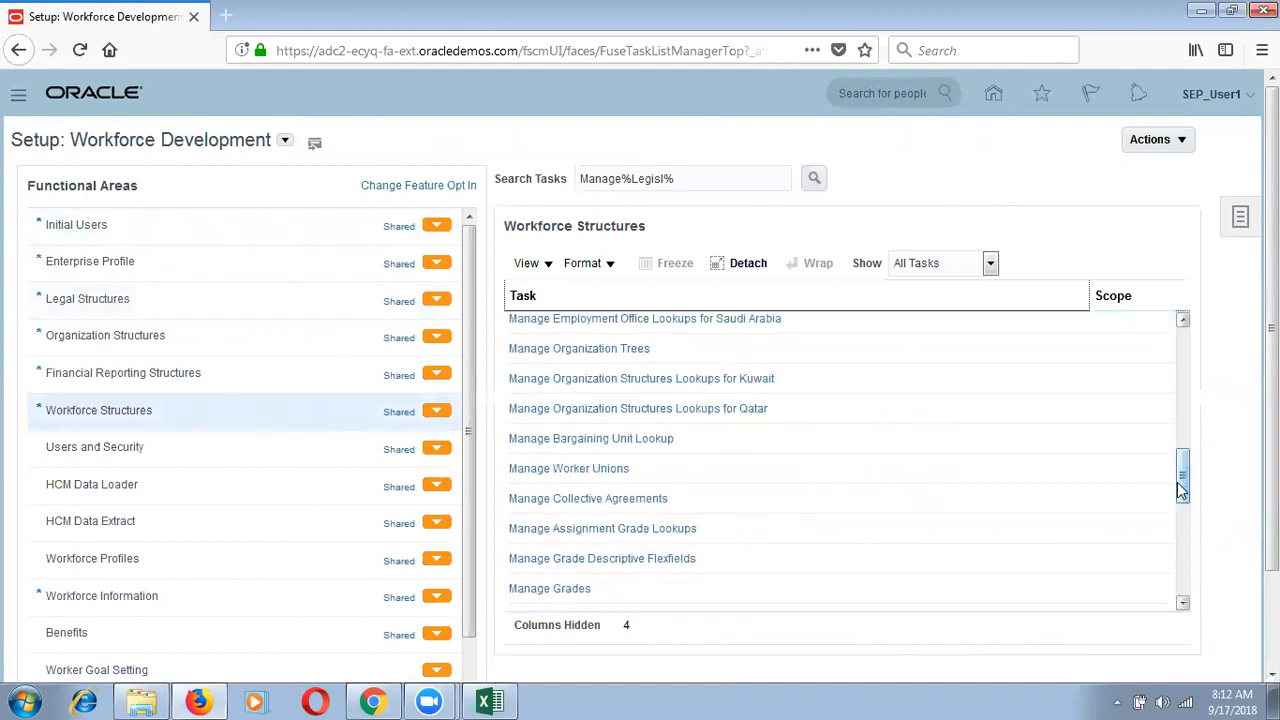
drag(1183, 480, 1183, 323)
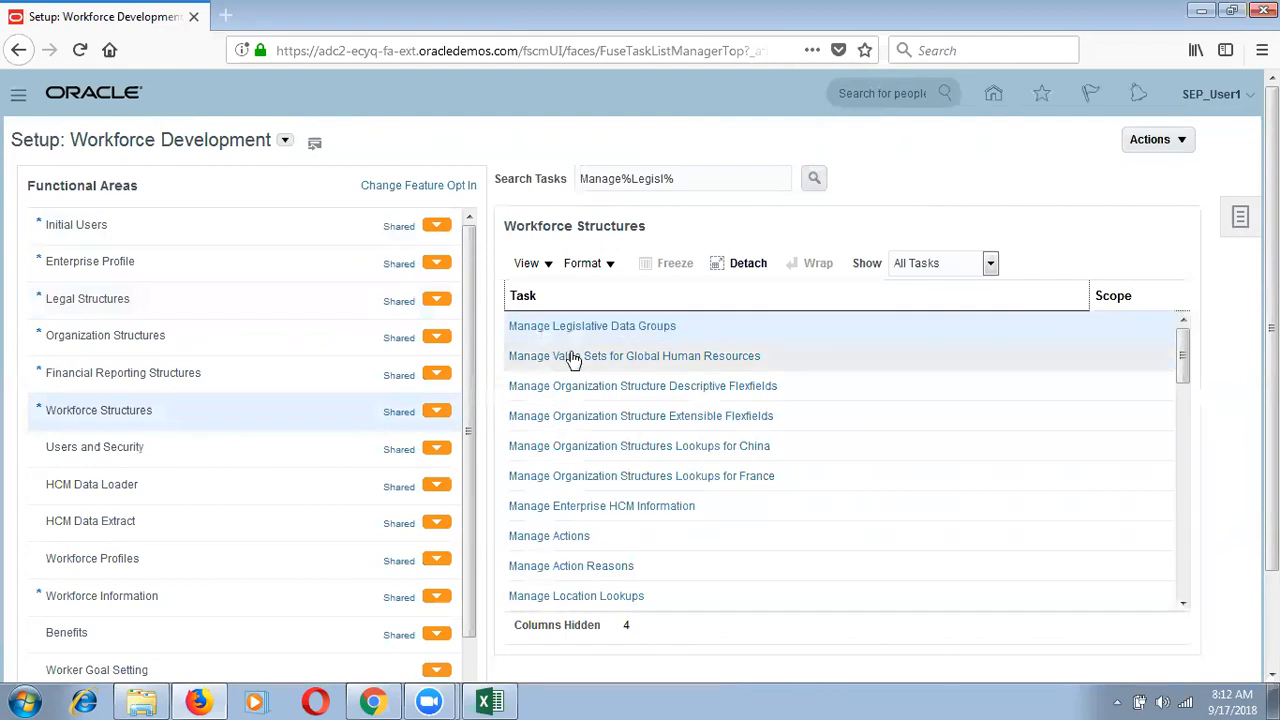
click(286, 141)
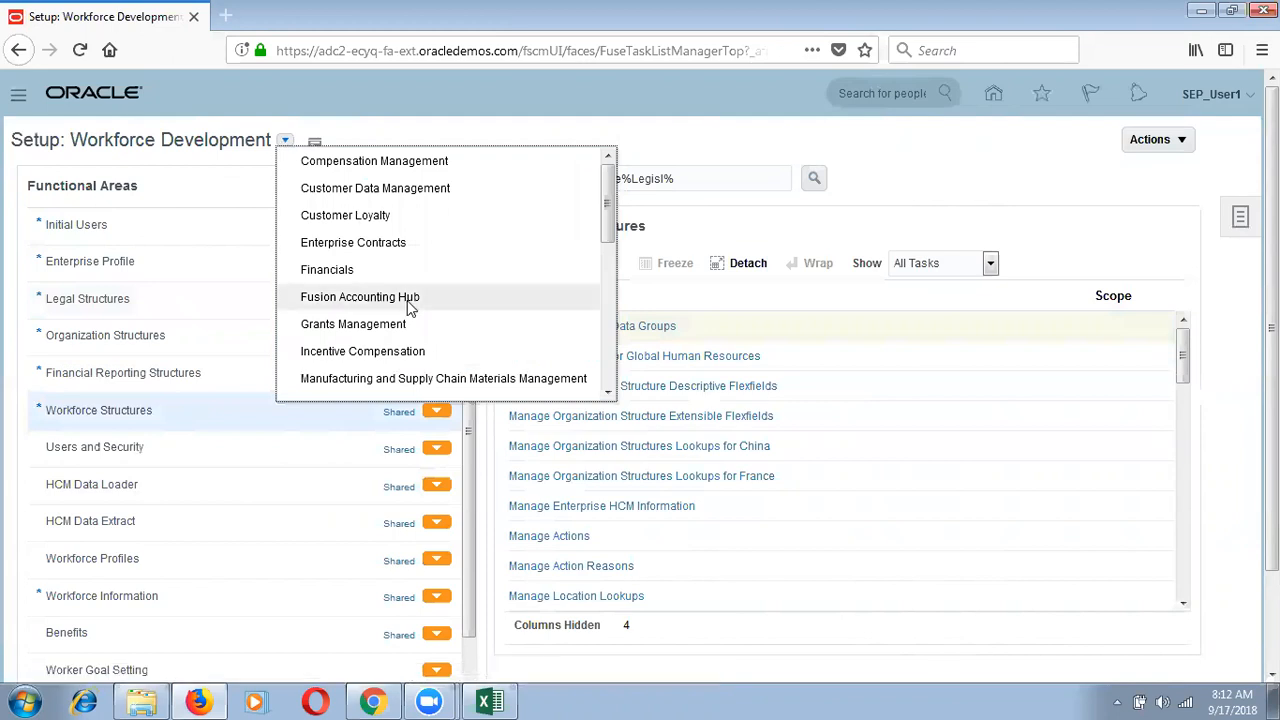
click(511, 272)
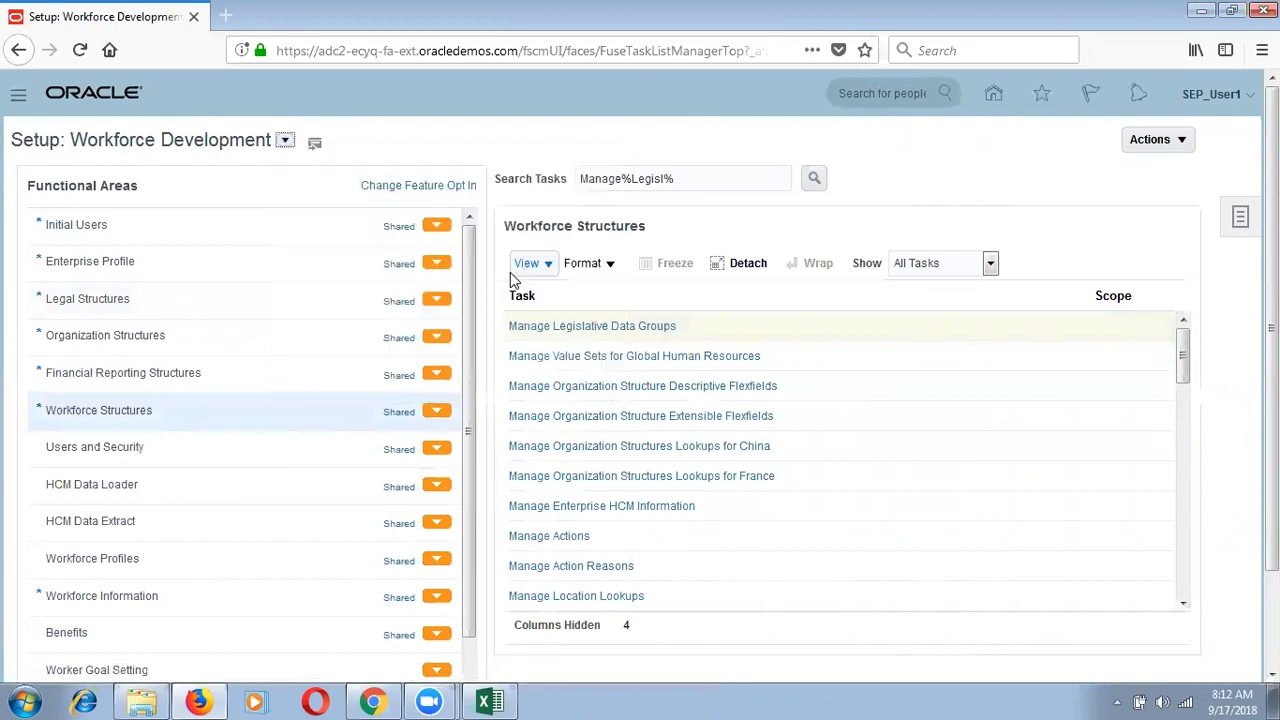
Step: Run the legislative task search in Financials, dismiss the no-results message, and switch to Procurement
click(814, 199)
click(914, 402)
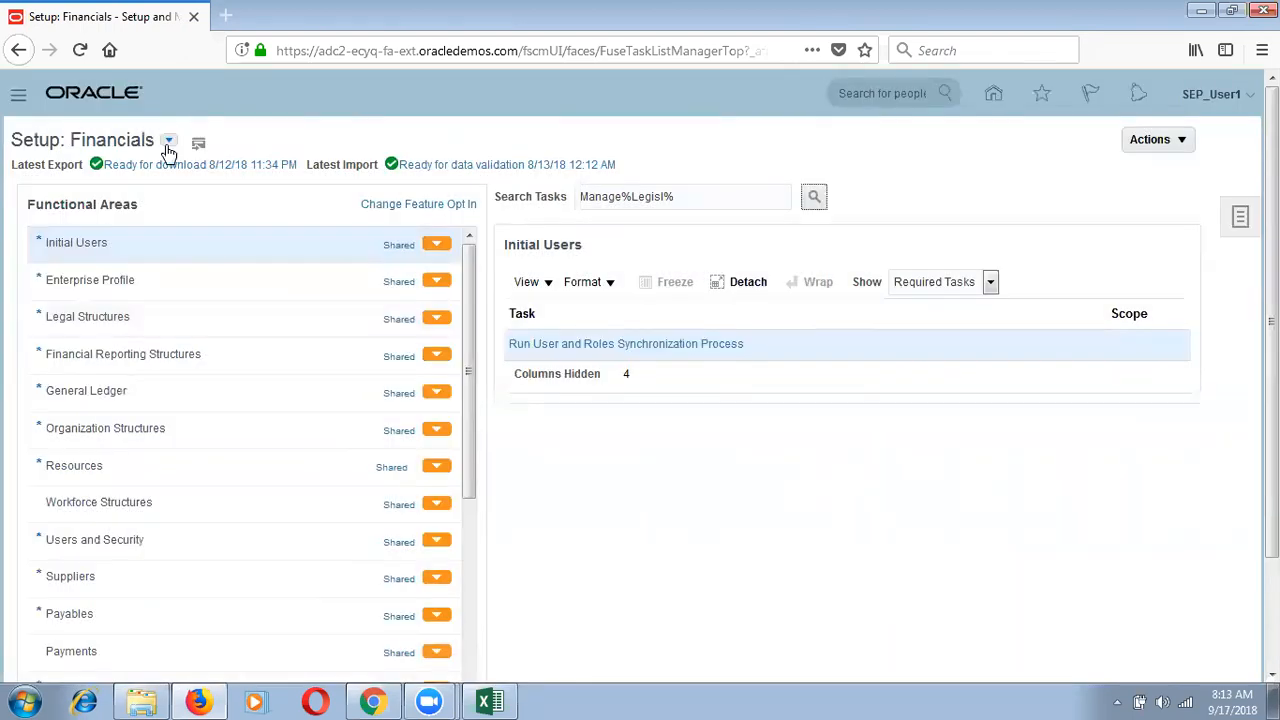
click(168, 142)
scroll(278, 165, down, 3)
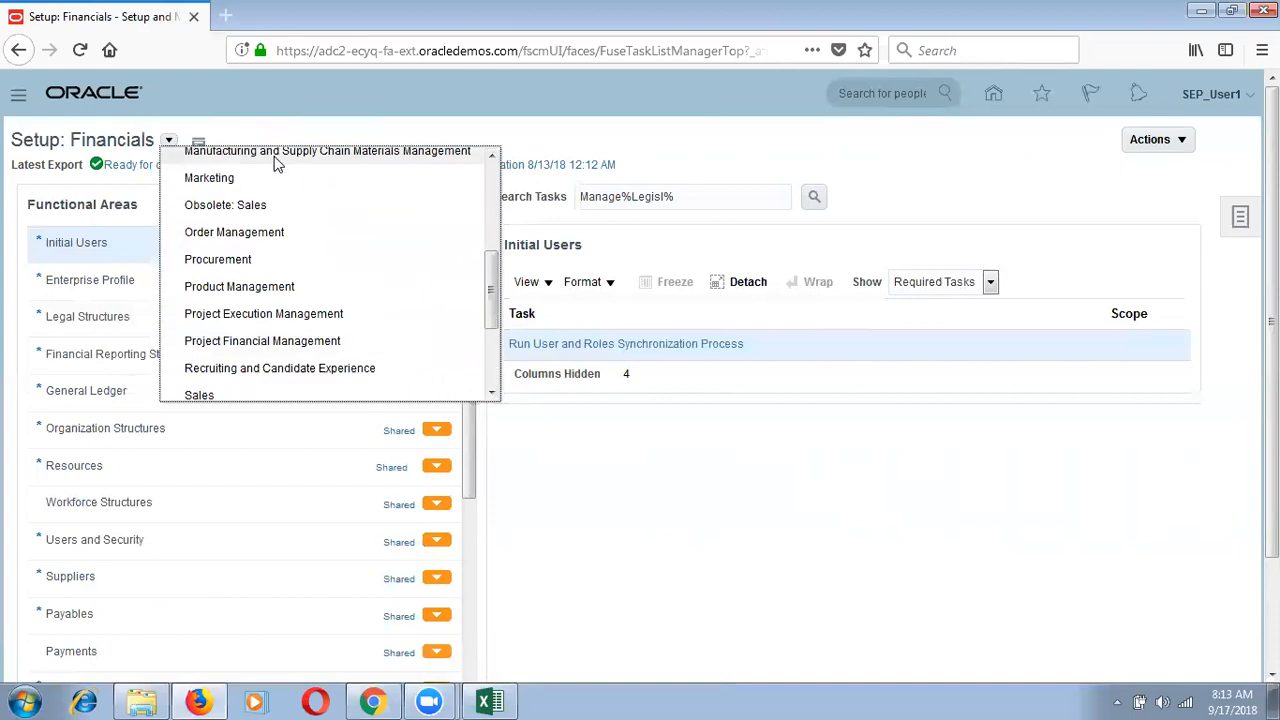
click(280, 260)
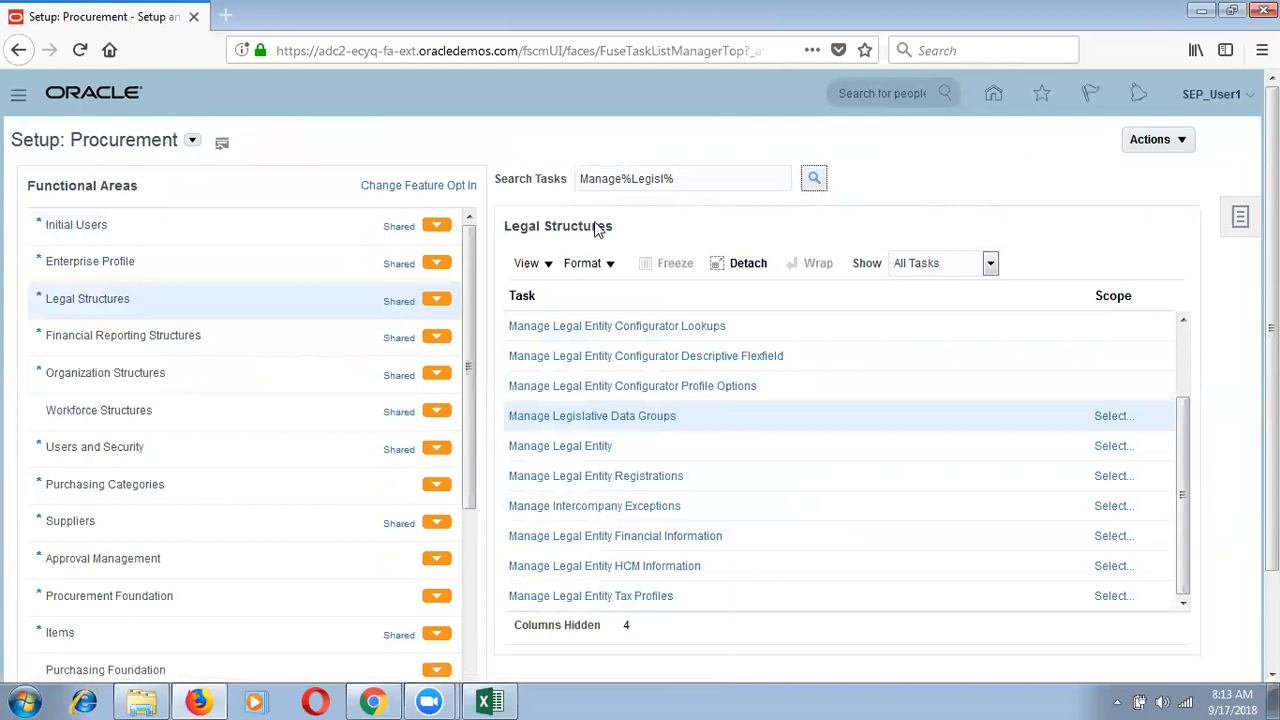
Step: Change the task search term to '%Legisl%', rerun it, and bring up the setup offerings list
click(620, 178)
key(BackSpace)
key(BackSpace)
key(BackSpace)
key(BackSpace)
key(BackSpace)
key(BackSpace)
click(813, 178)
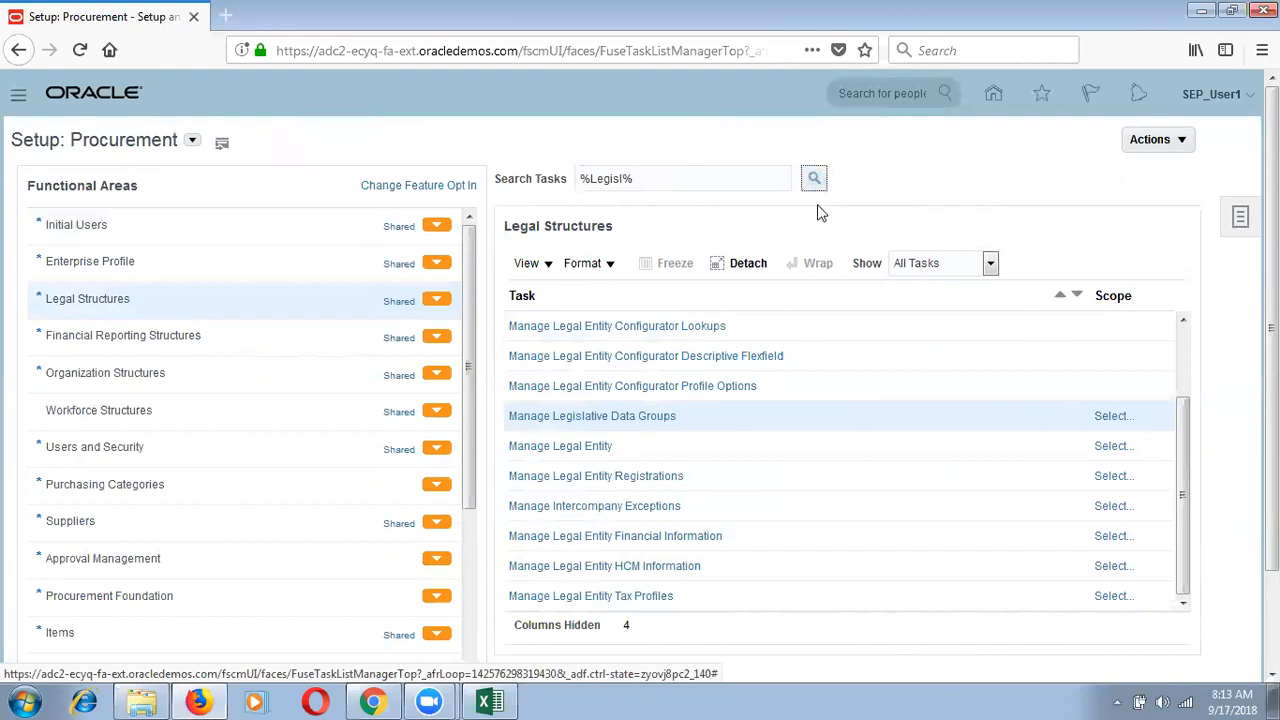
click(192, 140)
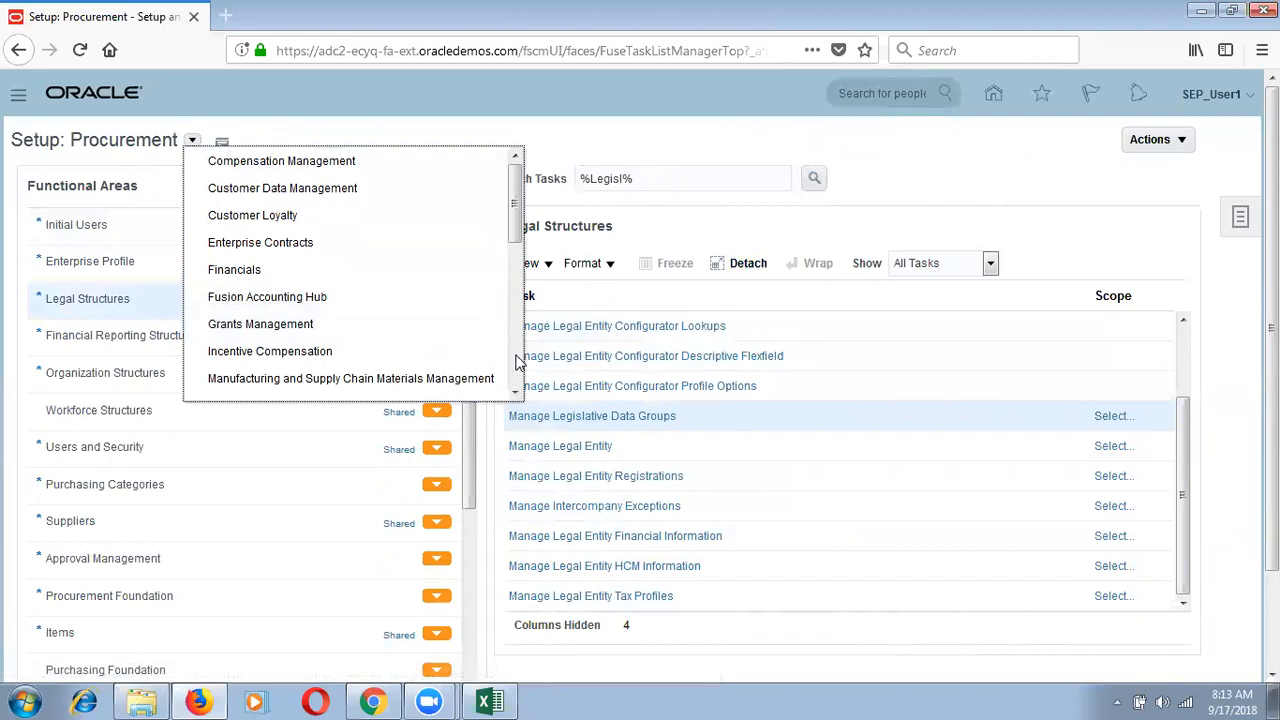
scroll(263, 346, down, 5)
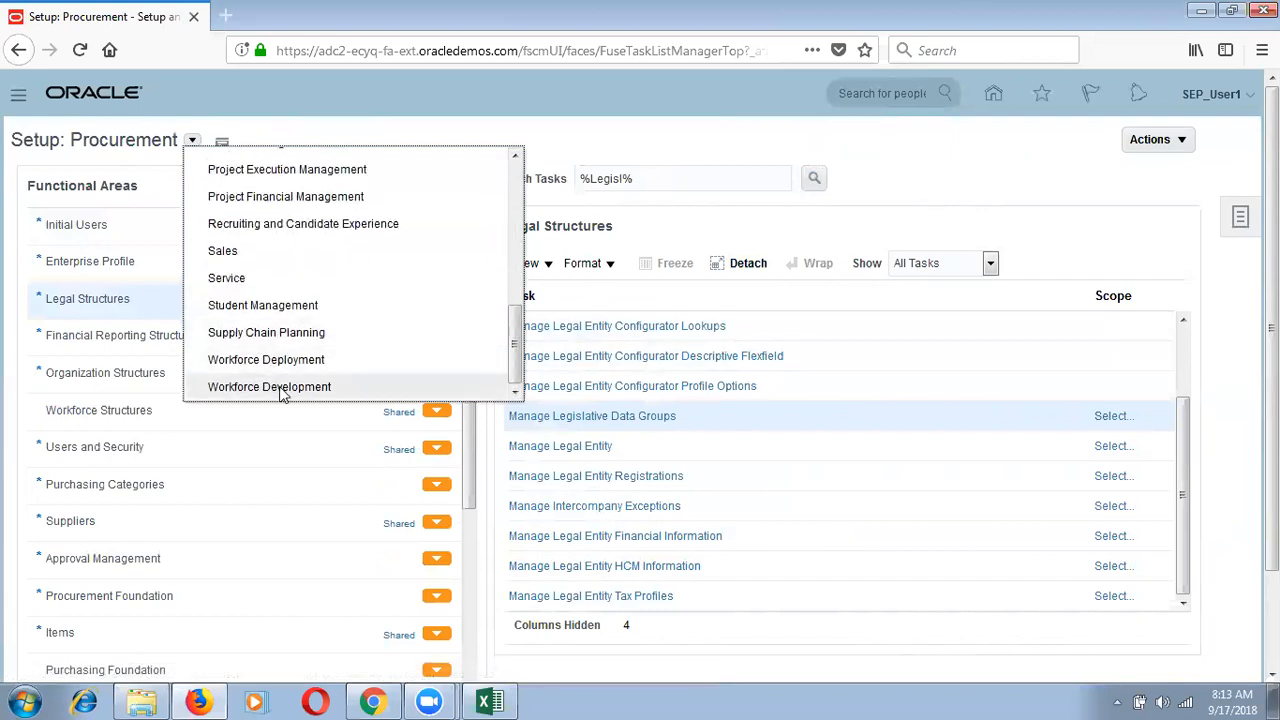
Step: Switch setup to Workforce Development and rerun the Legisl task search
click(237, 383)
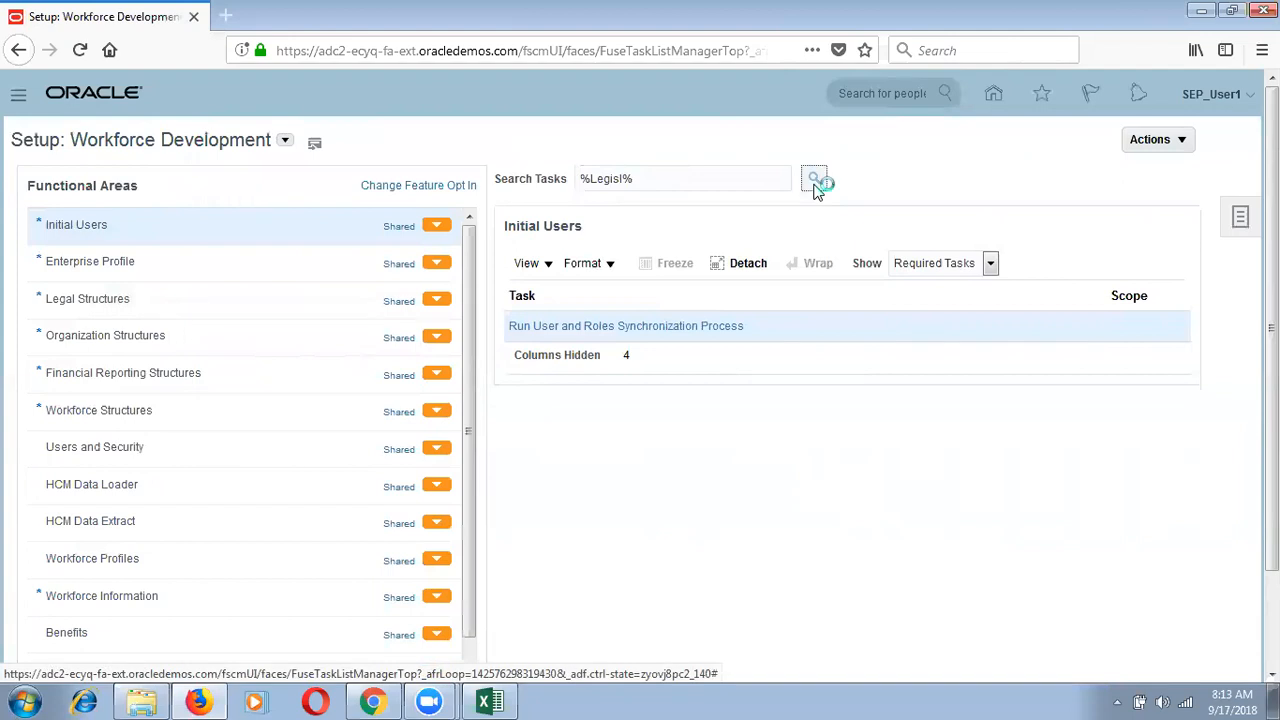
click(815, 182)
scroll(1185, 590, down, 5)
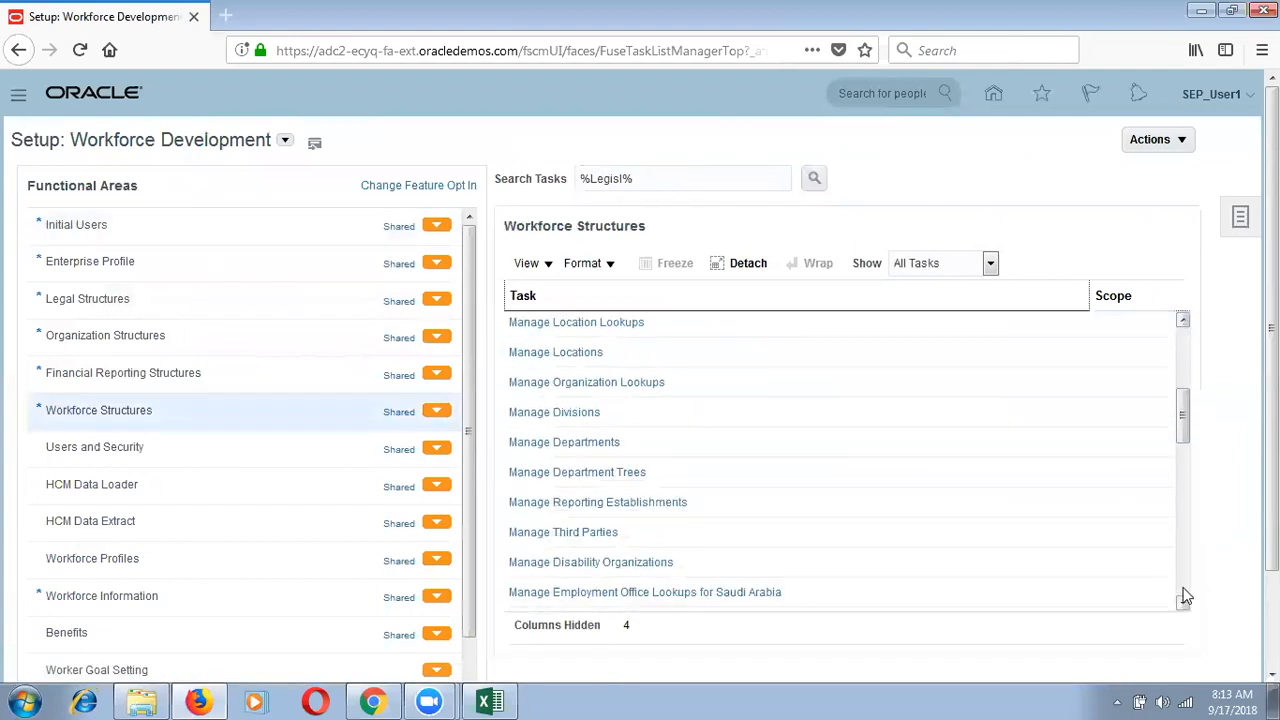
scroll(1185, 596, down, 5)
scroll(1185, 596, down, 5)
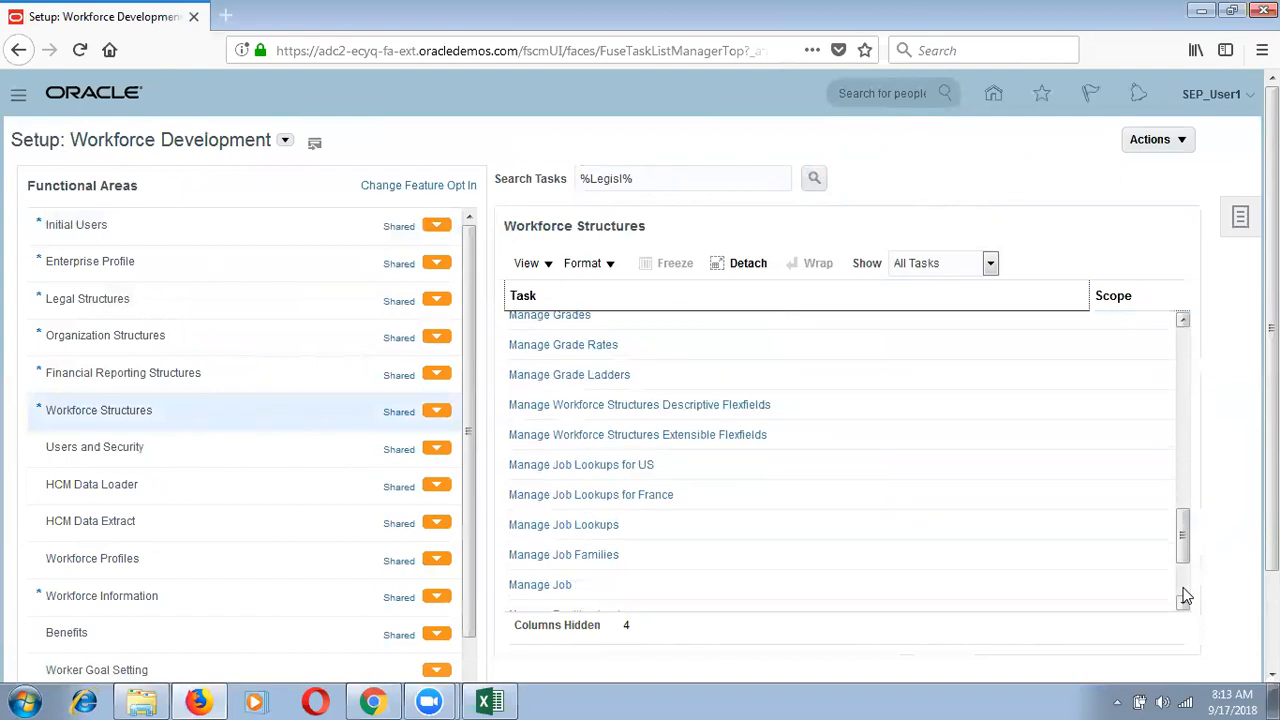
Step: Search globally for 'Manage%Legsili%' setup tasks and open the Tasks side panel
click(909, 94)
text(Manage)
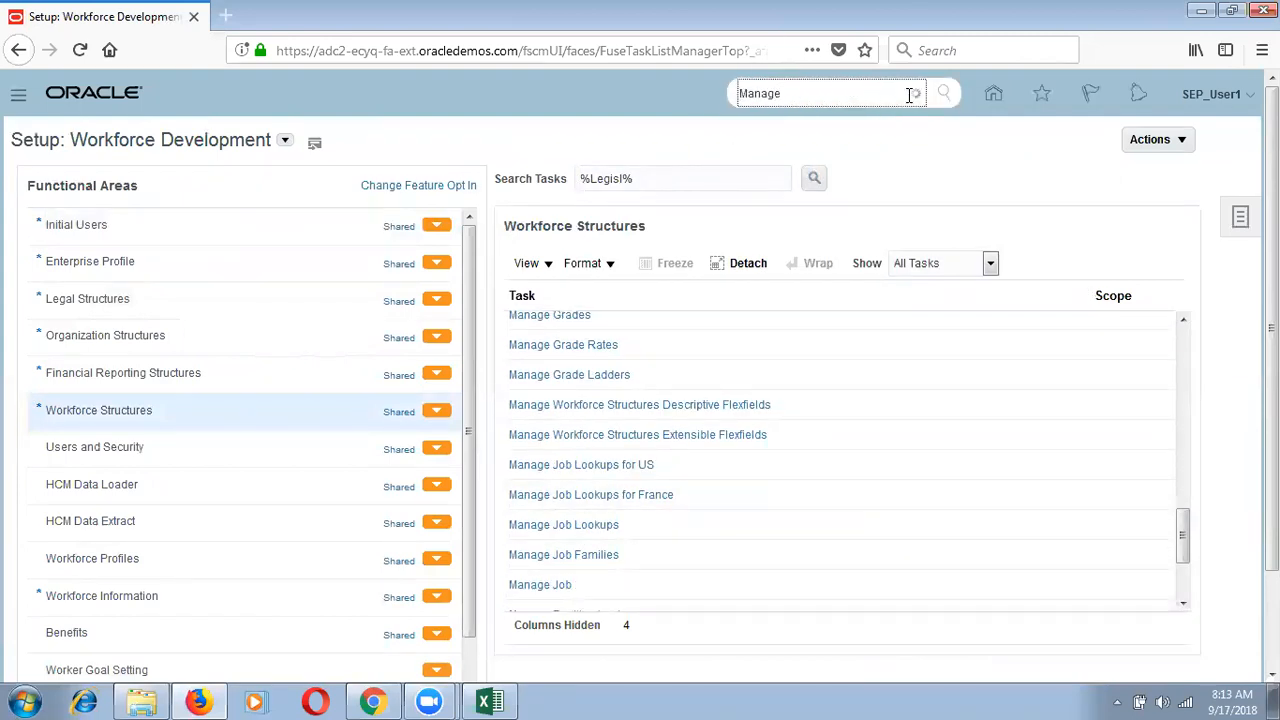
text(%Legsila%)
key(BackSpace)
key(BackSpace)
key(BackSpace)
key(BackSpace)
key(BackSpace)
text(i%)
click(945, 95)
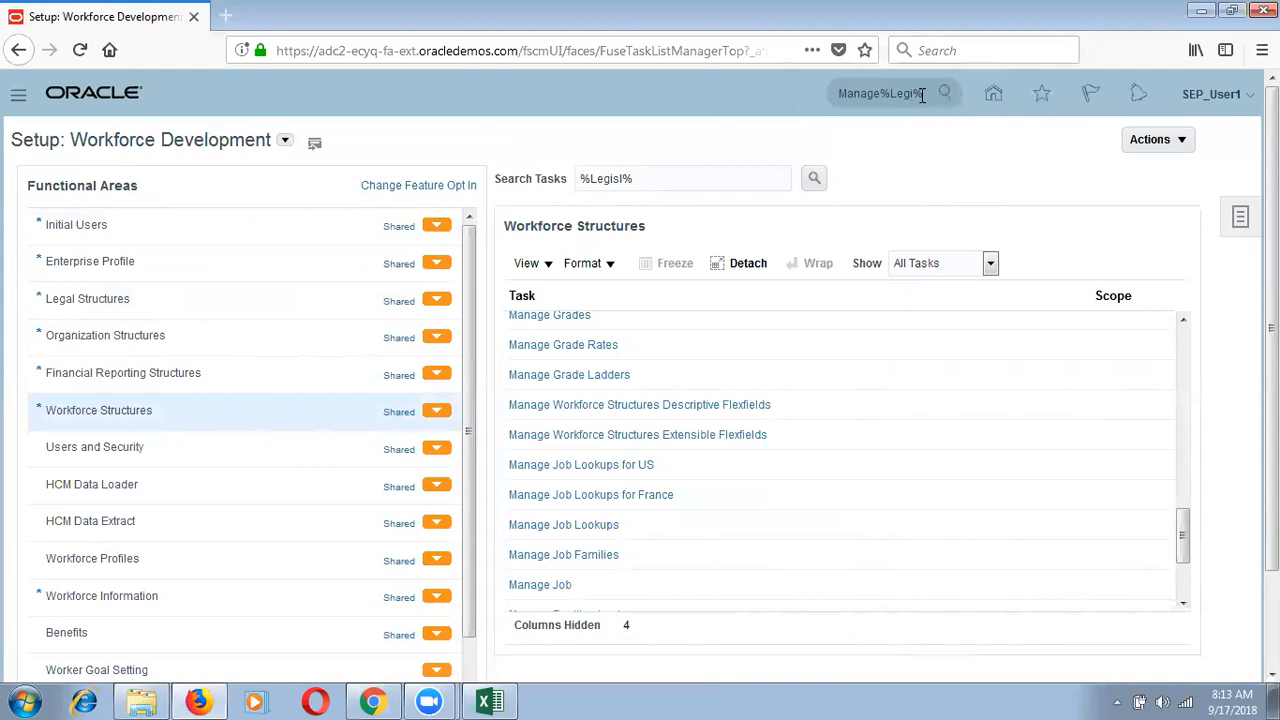
click(921, 94)
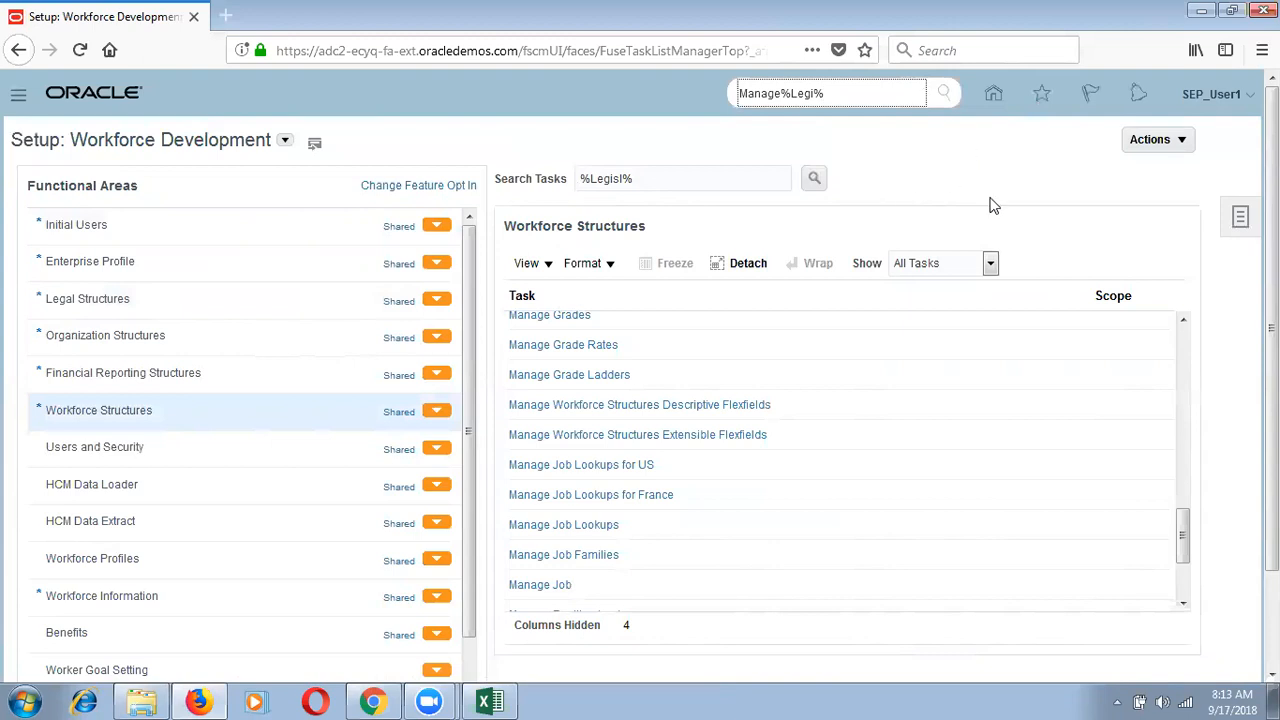
click(1233, 217)
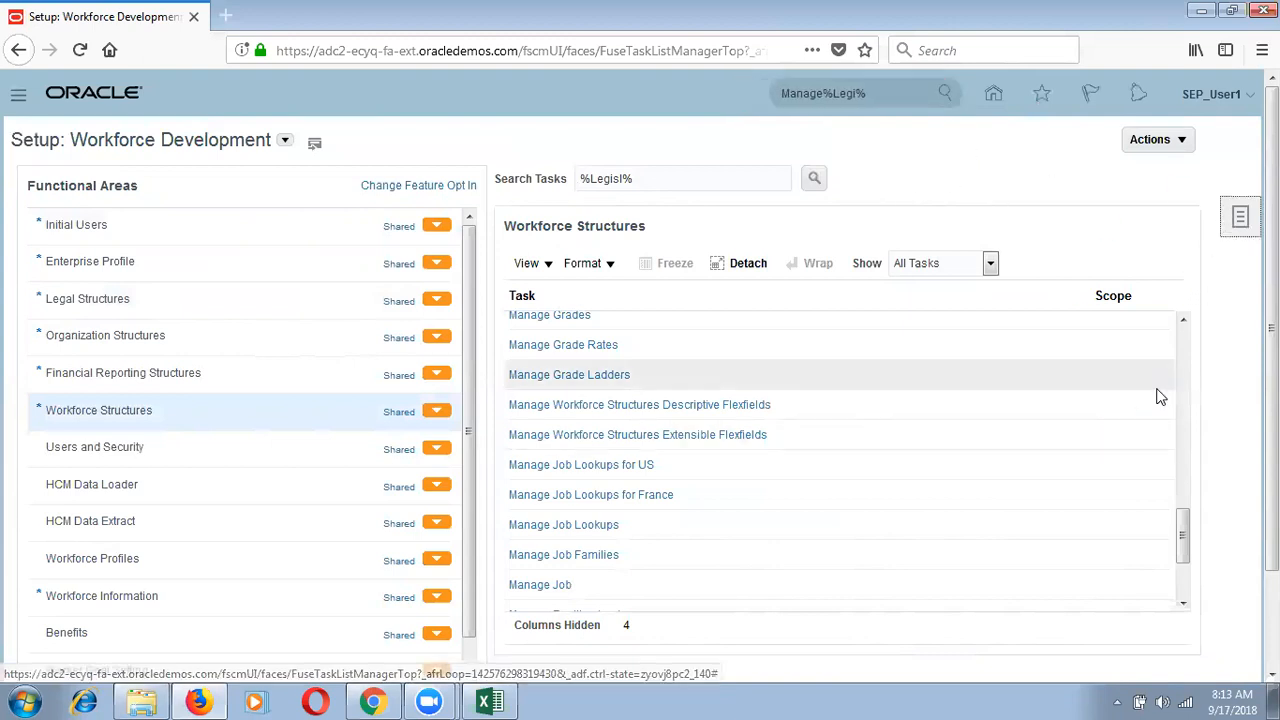
Step: Search the setup tasks for Manage%Legis% and open Manage Legislative Data Groups
click(1110, 314)
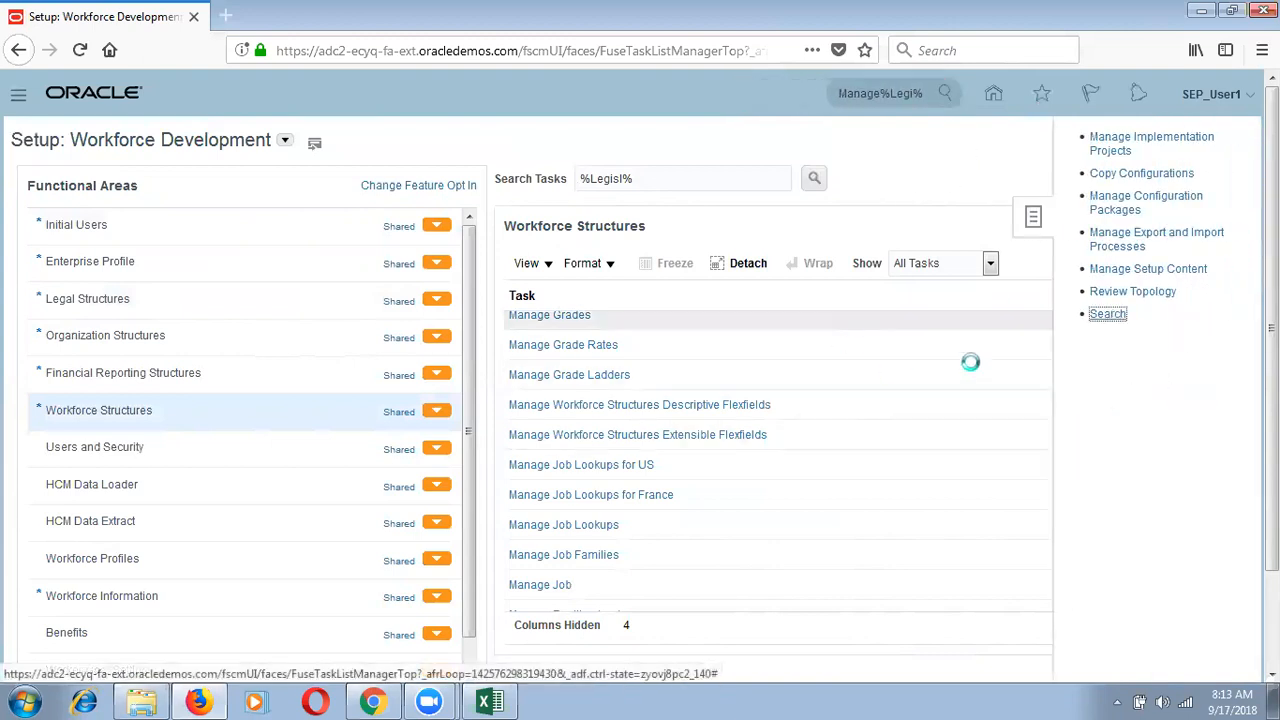
click(350, 190)
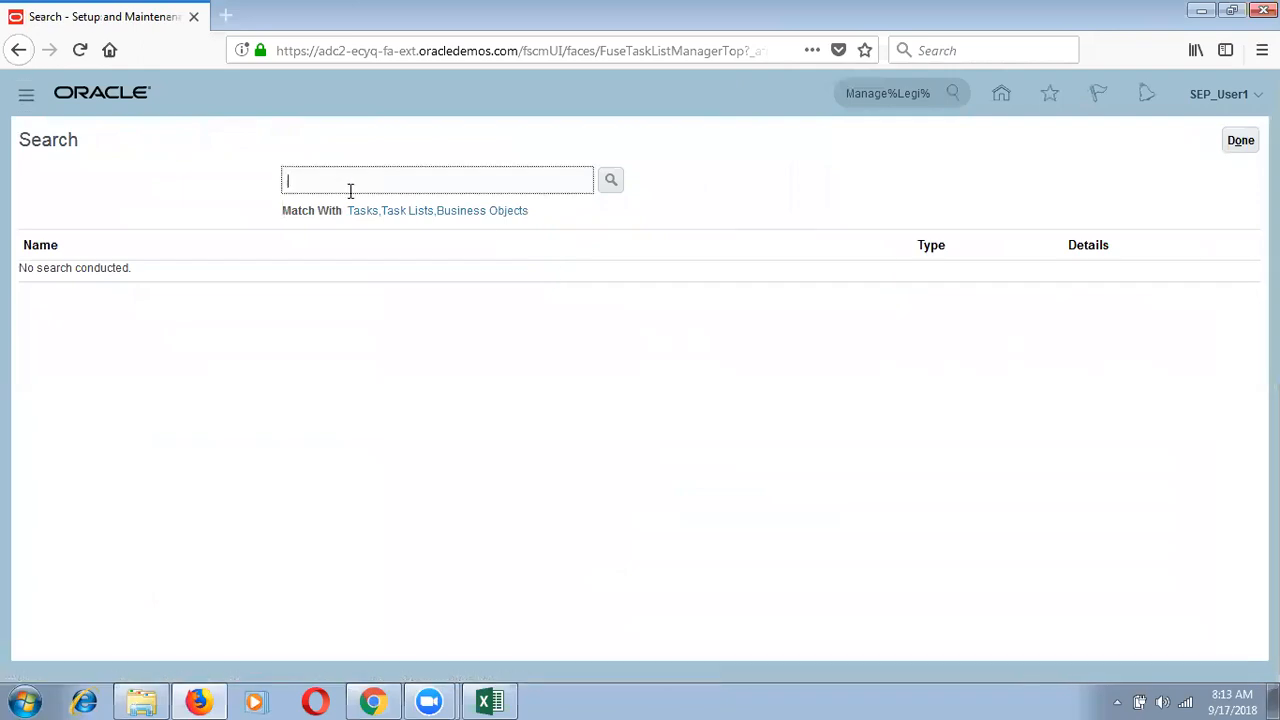
text(Manage%Legis%)
click(612, 181)
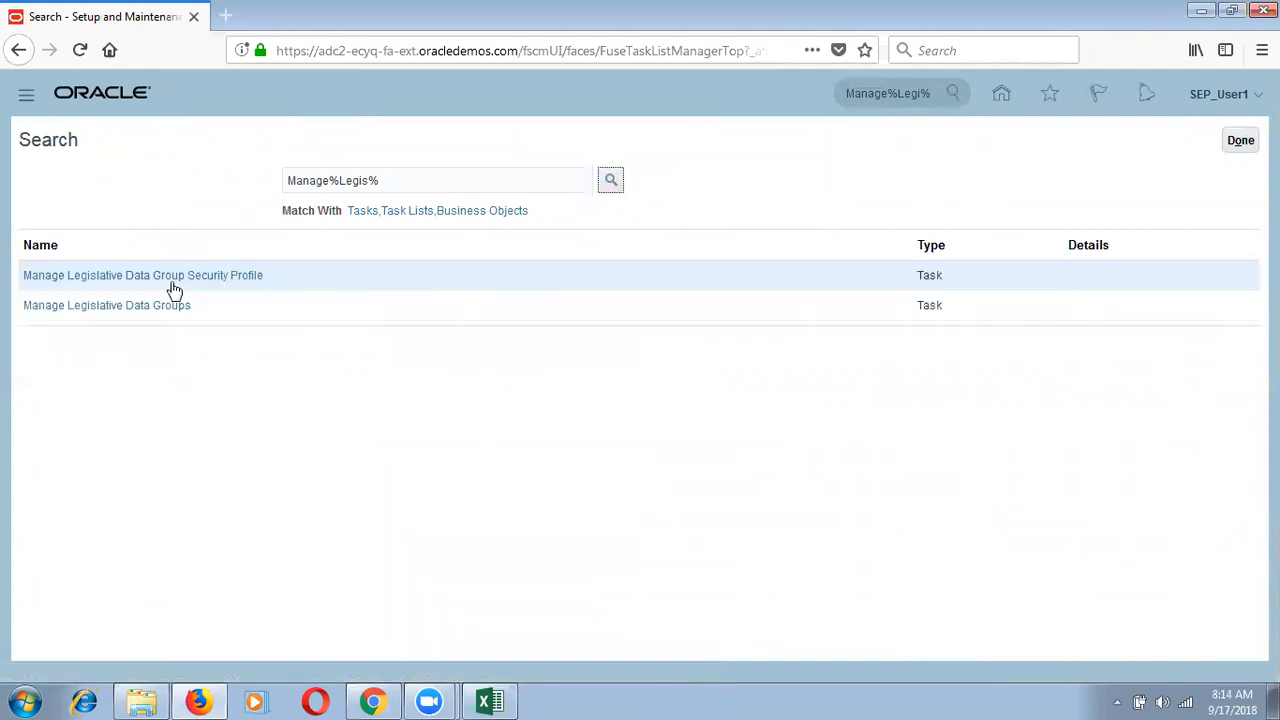
click(172, 305)
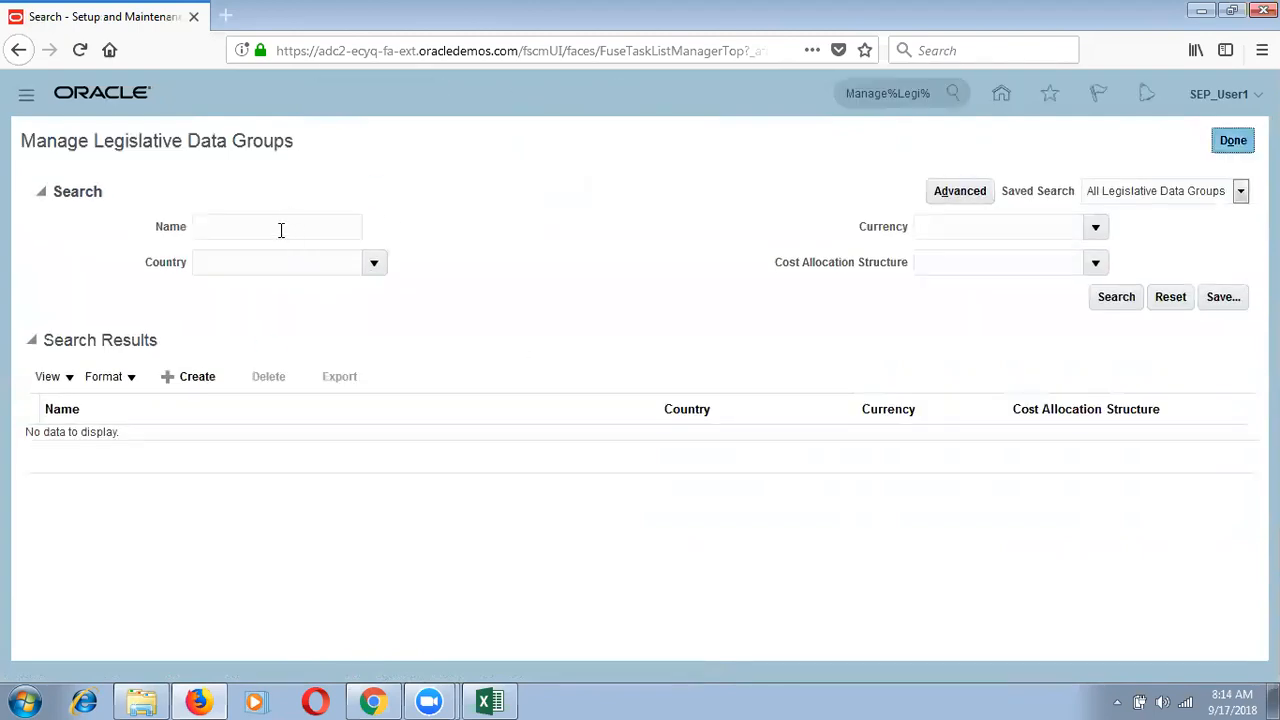
Step: Set the Country search criterion to United States
click(300, 274)
text(Unite%)
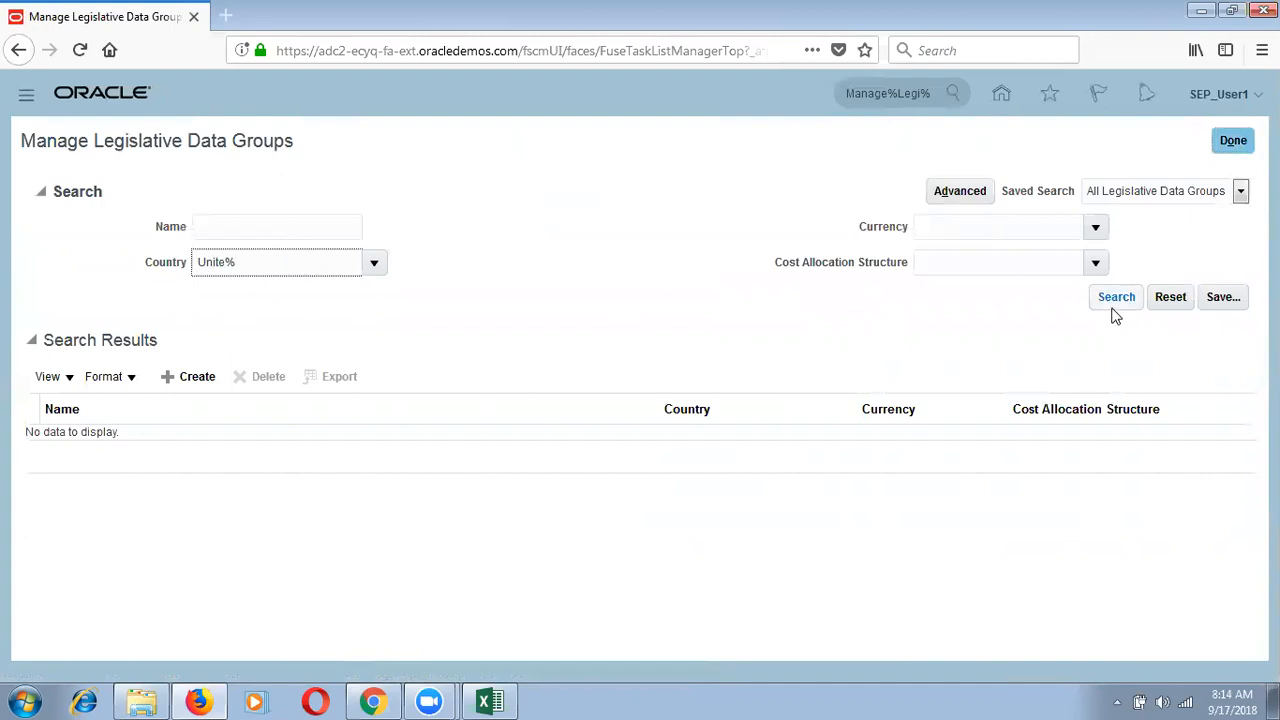
key(BackSpace)
key(Tab)
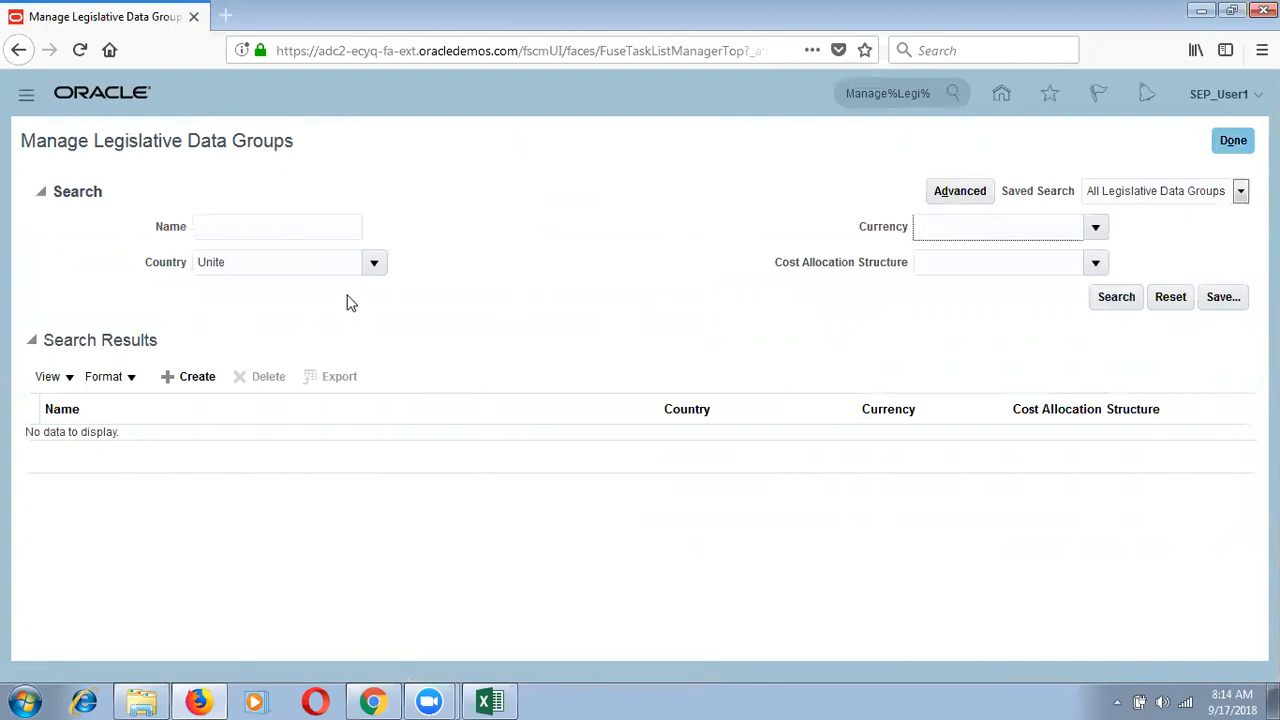
click(375, 268)
click(220, 322)
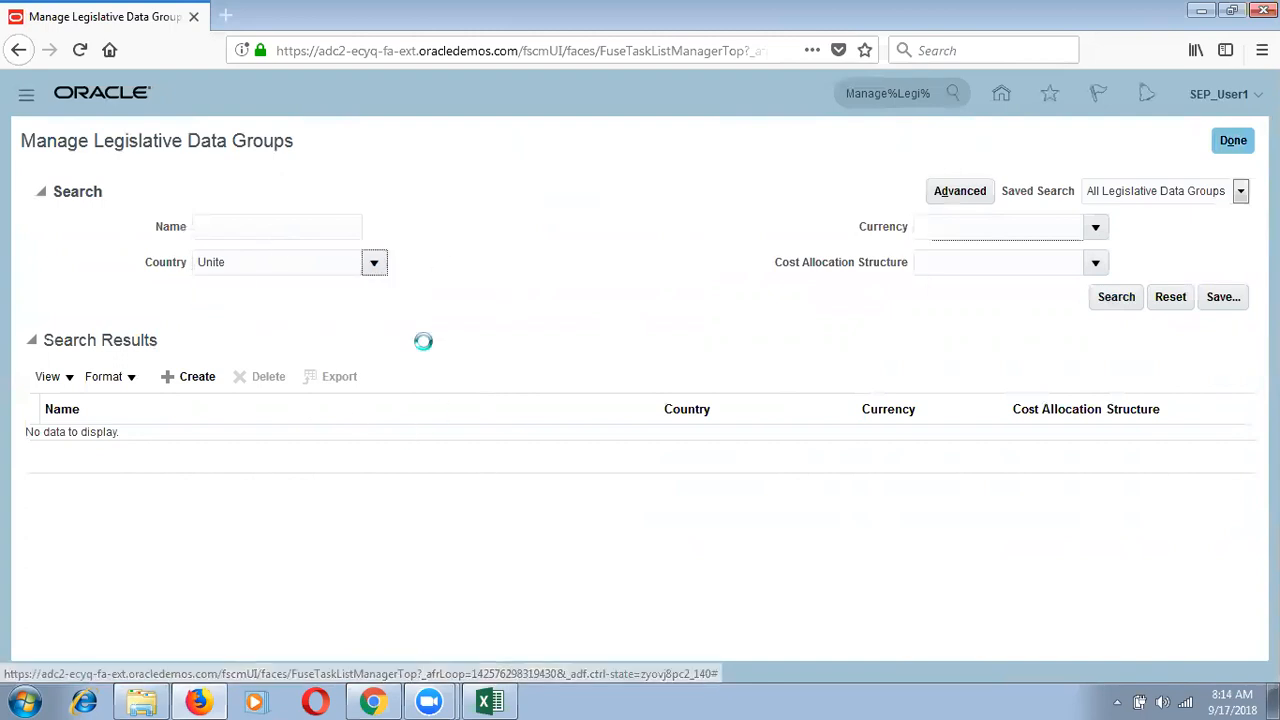
click(717, 385)
click(675, 488)
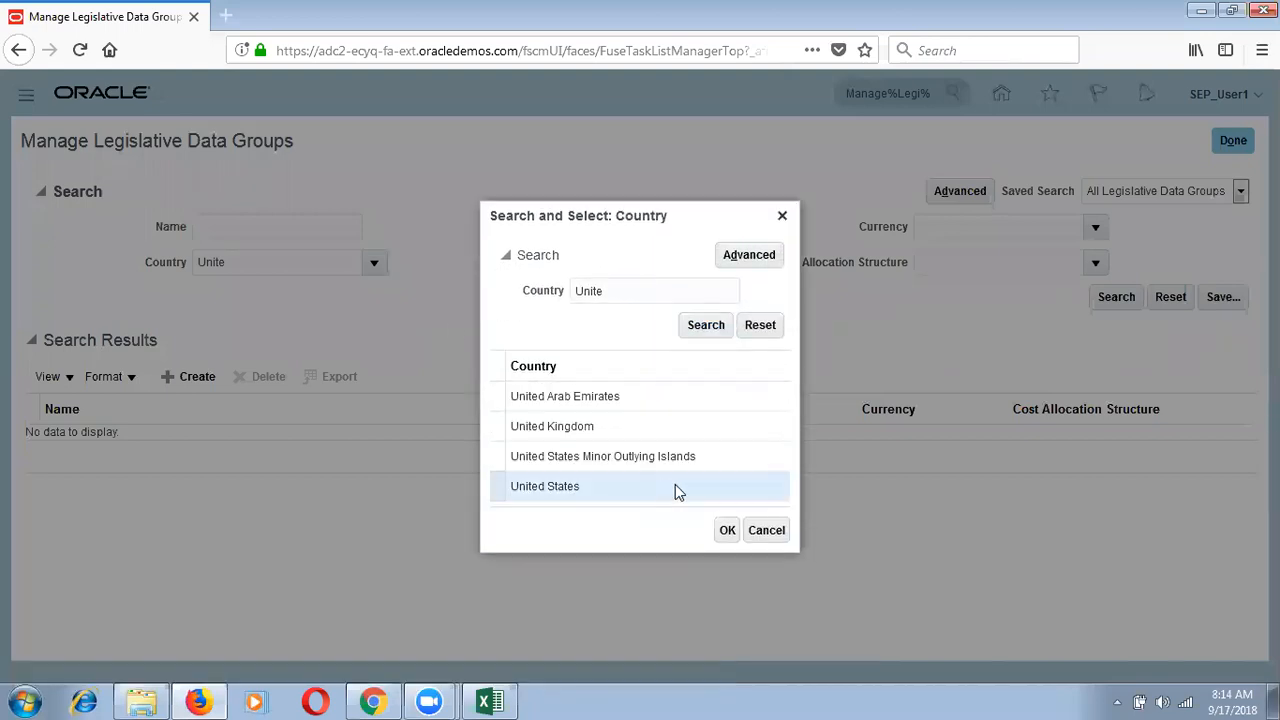
click(724, 533)
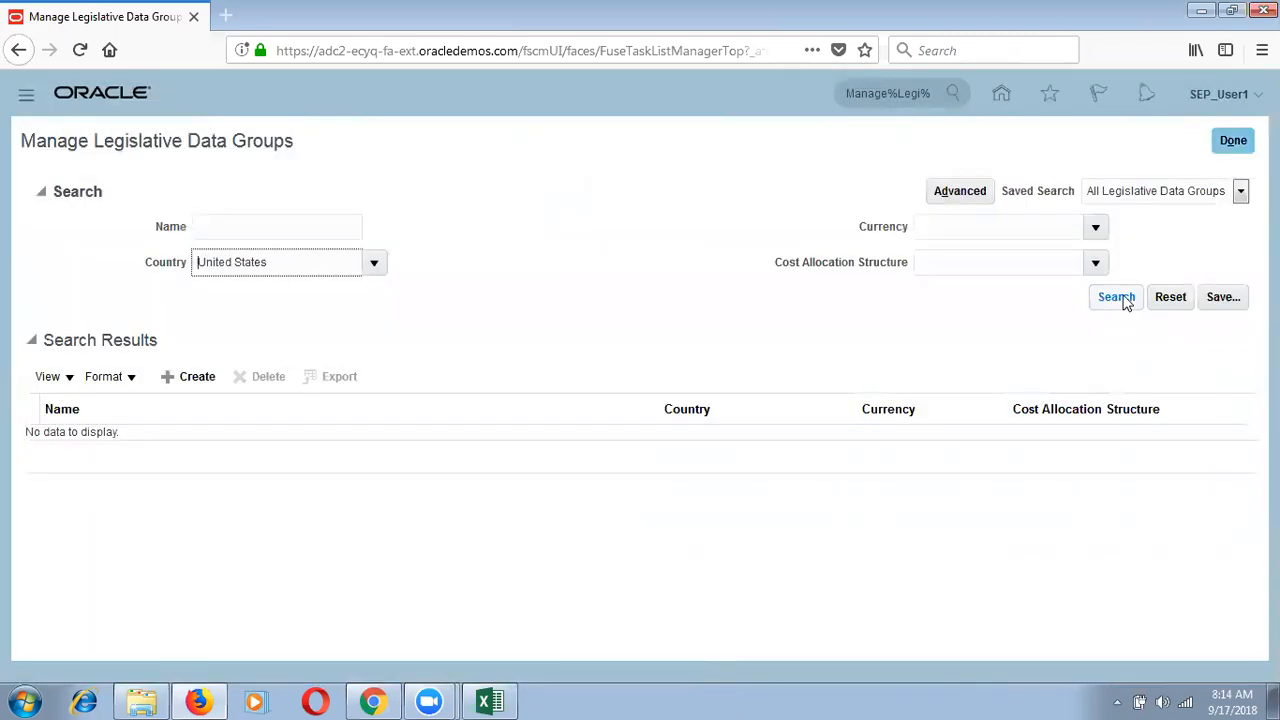
Step: Run the search, select US Legislative Data Group, then close the groups page
click(1118, 298)
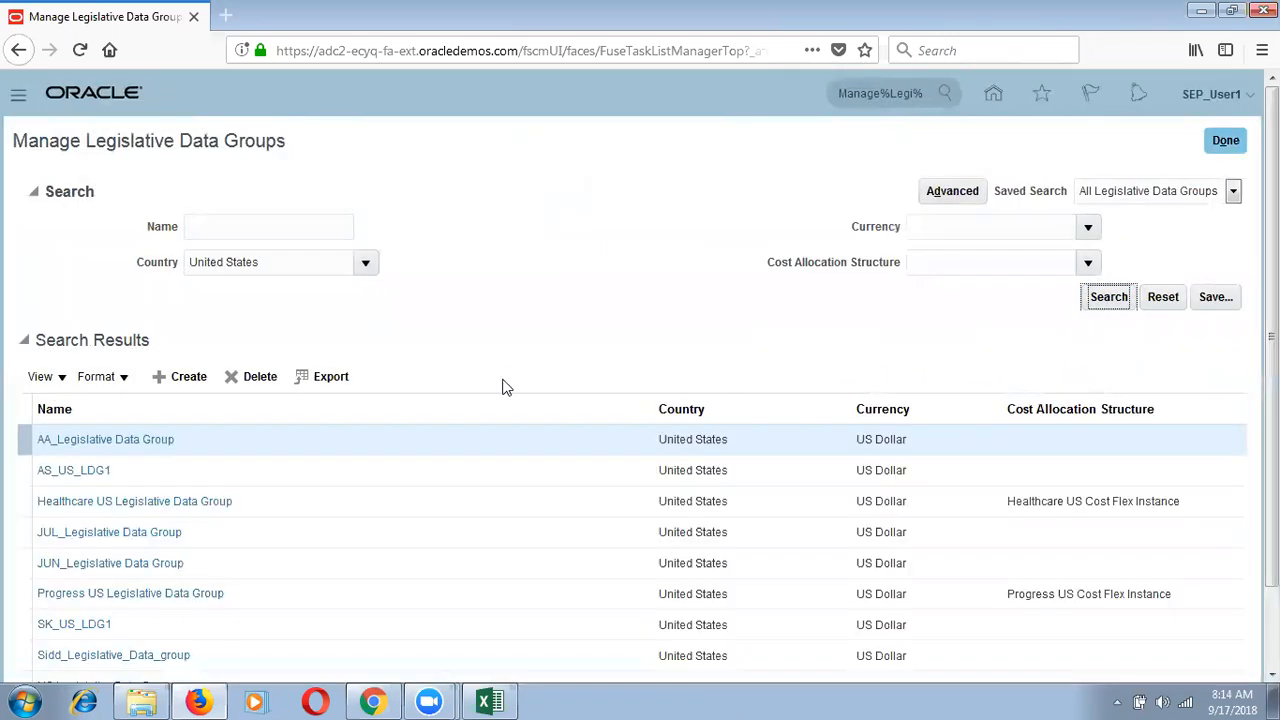
scroll(1123, 603, down, 2)
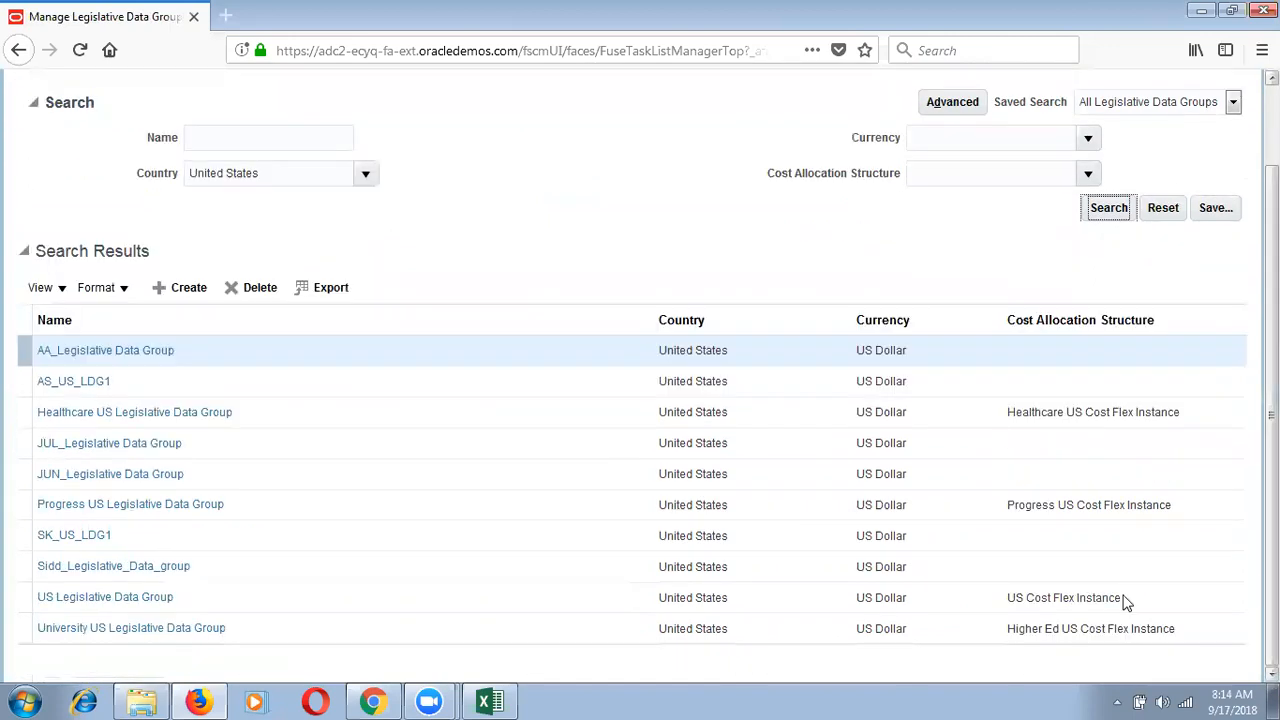
click(1057, 597)
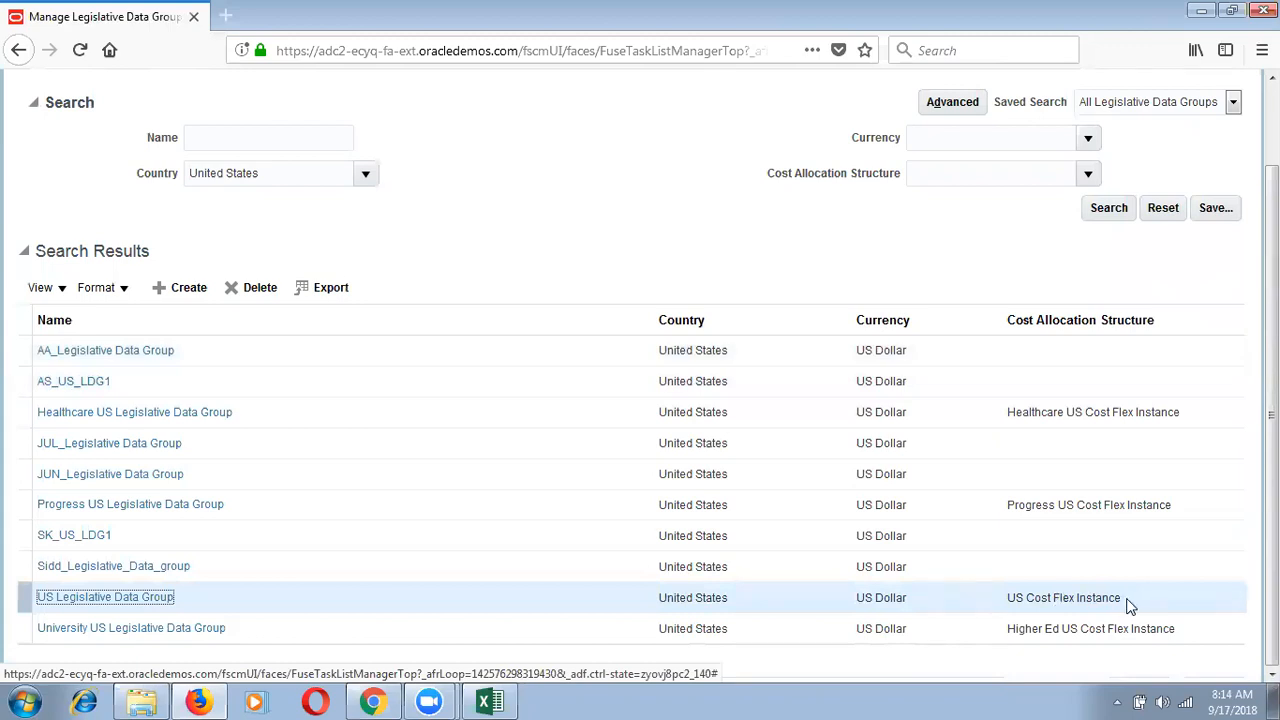
drag(1121, 598, 1040, 628)
drag(1272, 430, 1272, 348)
click(1222, 139)
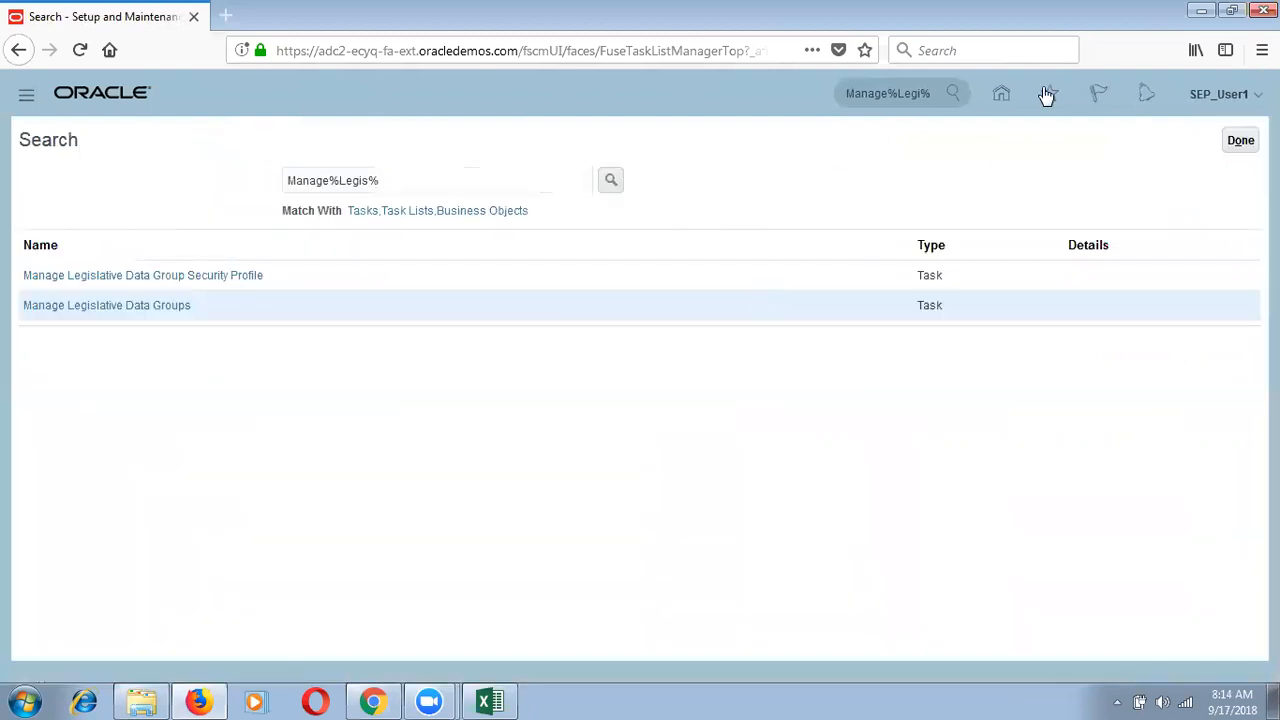
Step: Leave the task search and return to Setup: Compensation Management
click(1236, 145)
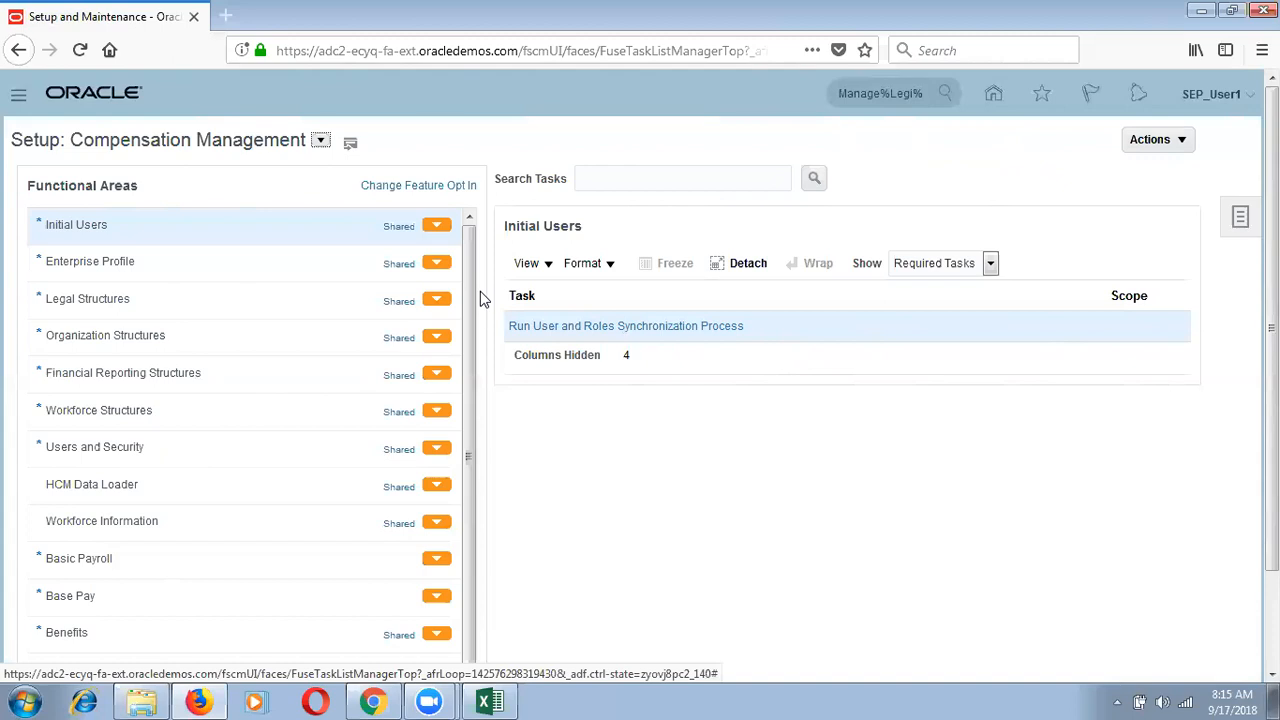
Step: Switch the setup offering to Procurement and show its Legal Structures tasks
click(321, 143)
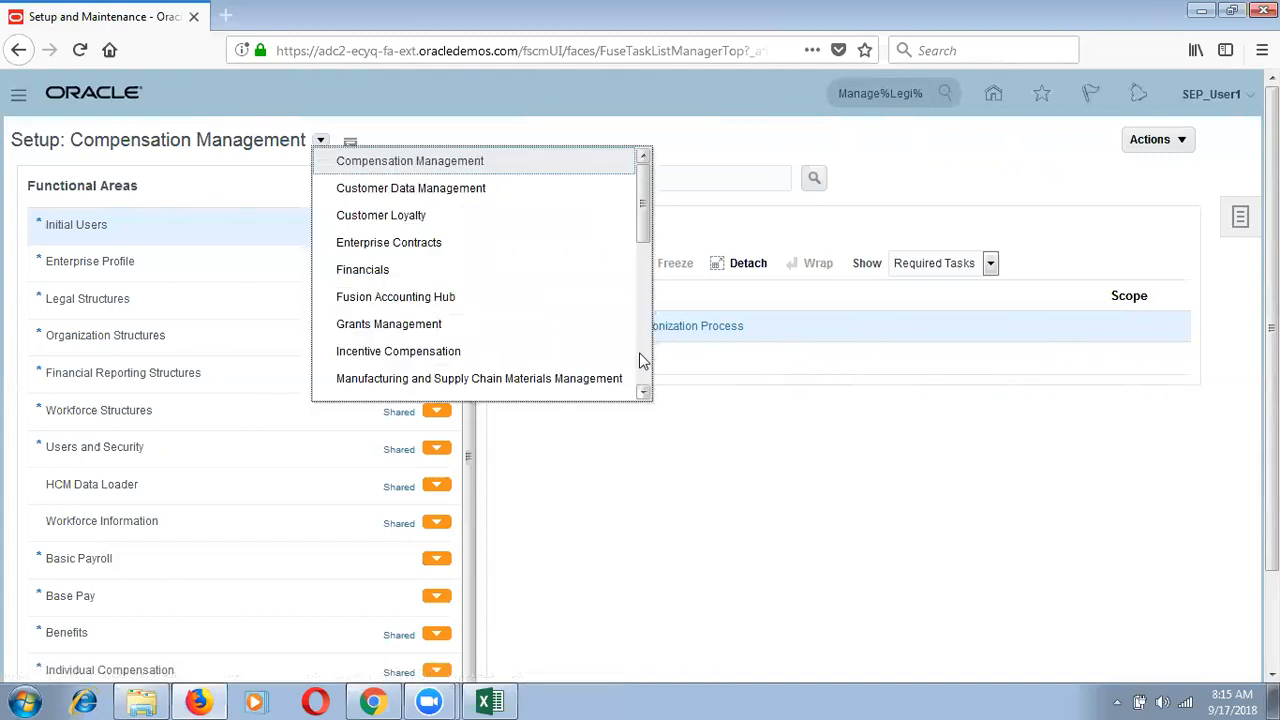
scroll(640, 360, down, 4)
click(433, 266)
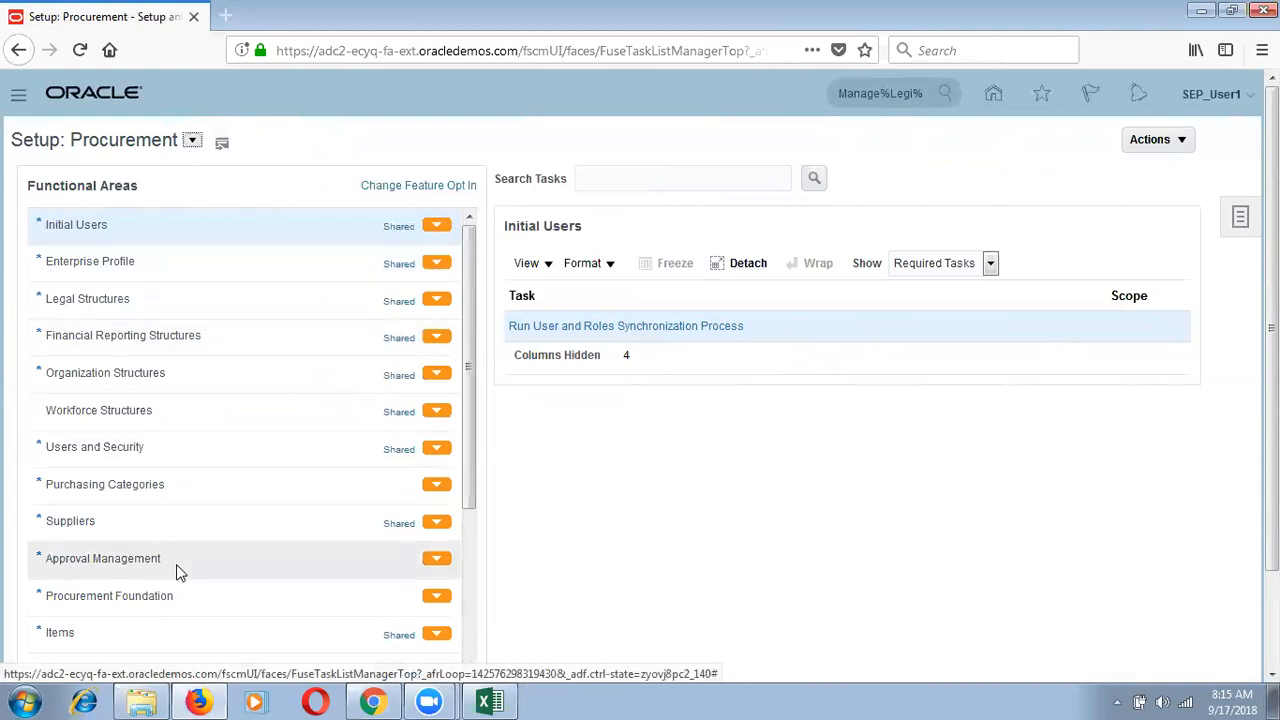
click(200, 300)
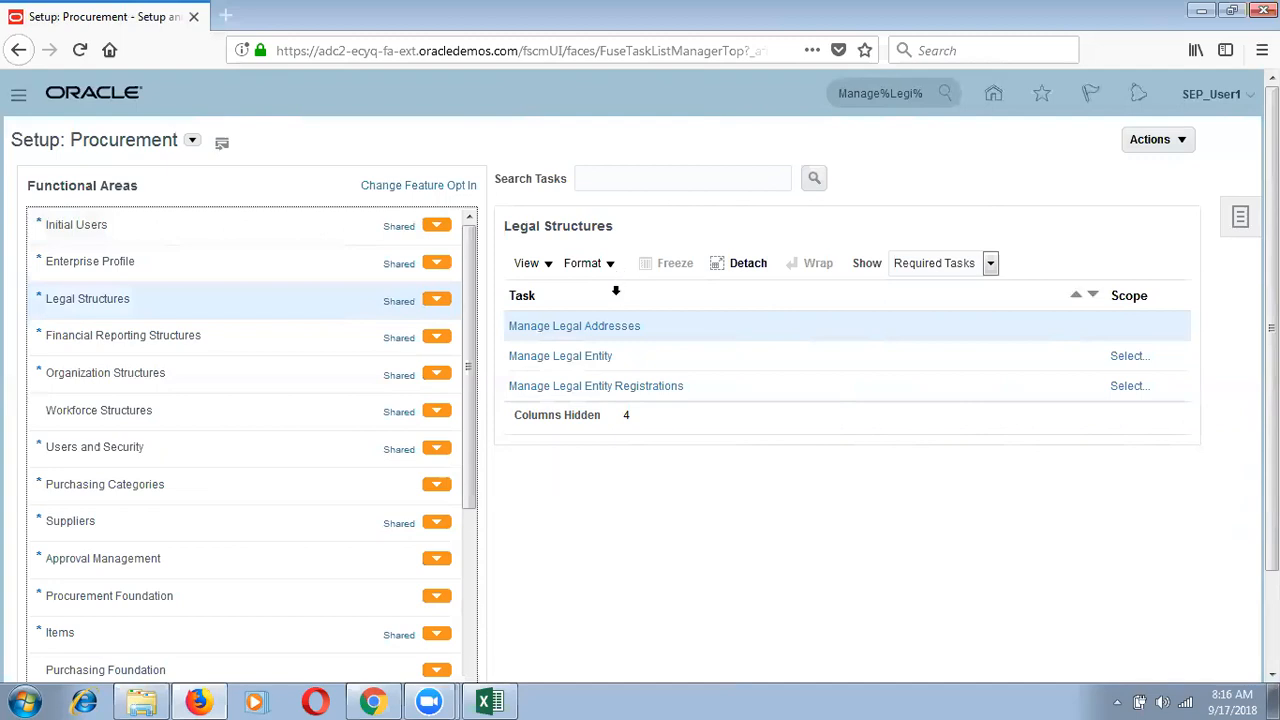
Step: Open Manage Legal Addresses and start creating a new location
click(612, 336)
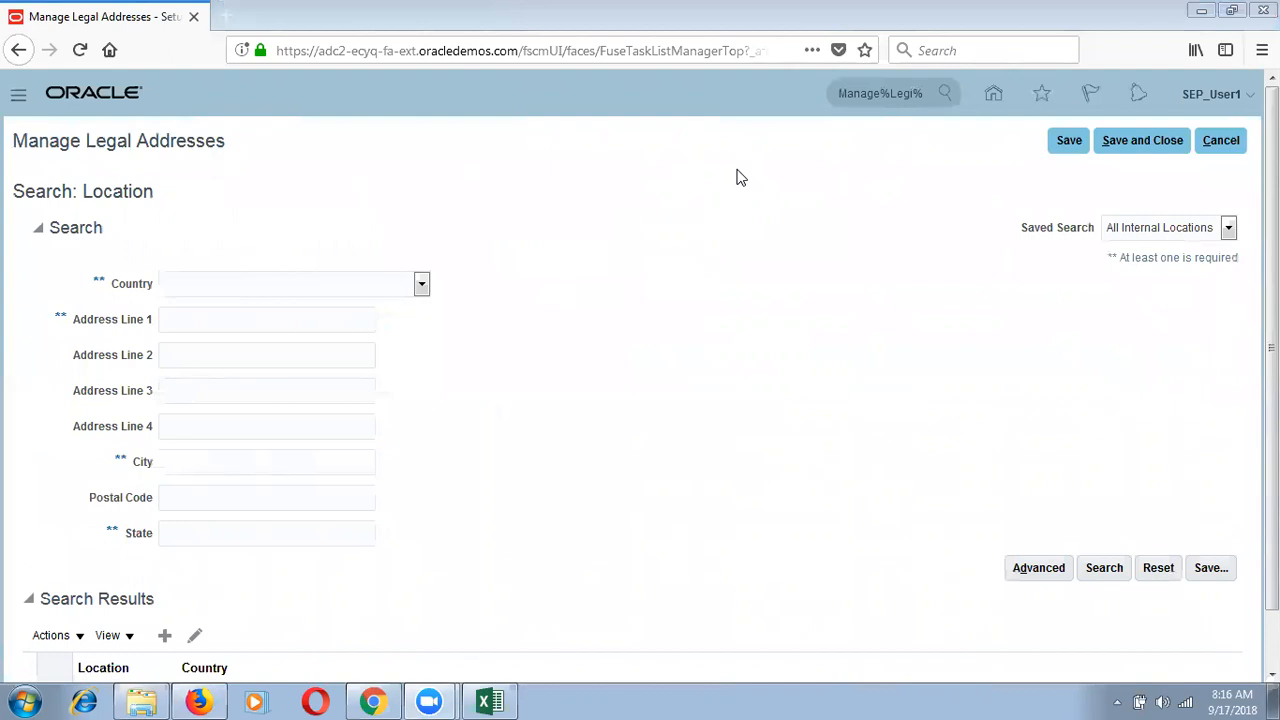
click(166, 638)
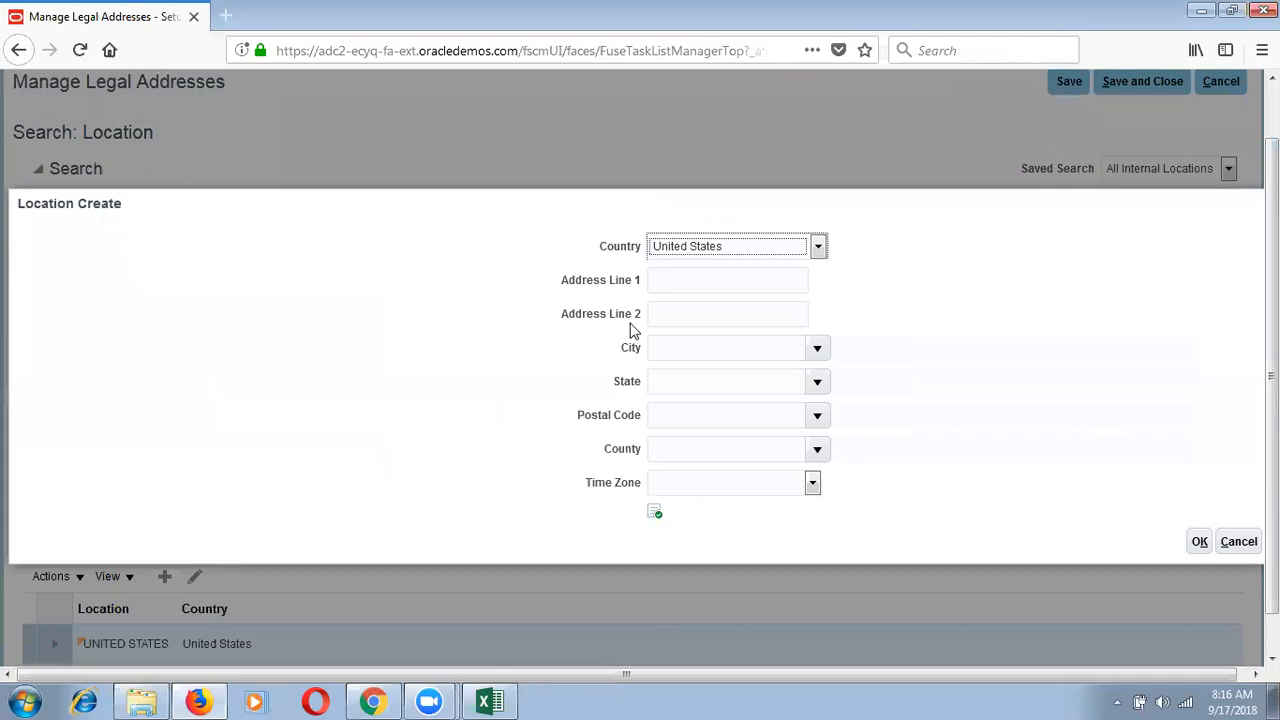
Step: Enter SEP_Legal Address as Address Line 1
click(699, 272)
text(SEP_Legal)
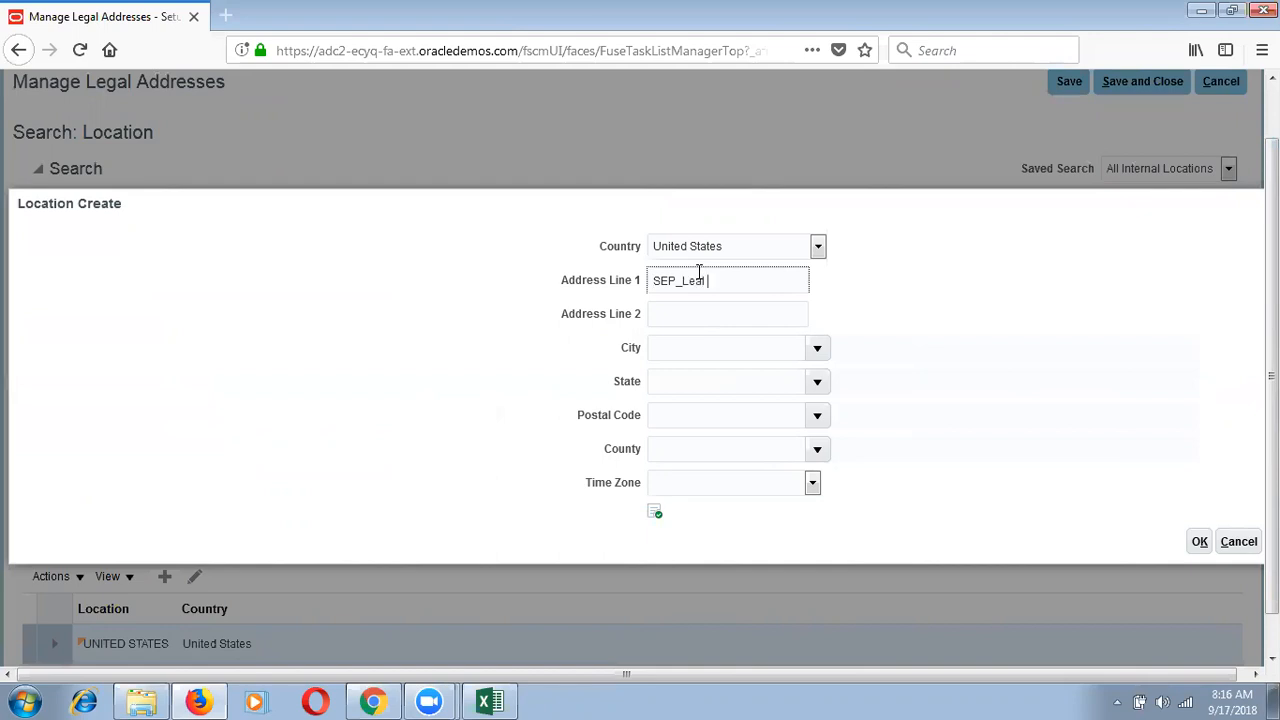
key(BackSpace)
key(BackSpace)
text(egal Address)
Step: Set postal code 10000 (New York, NY) and save the new location
click(817, 416)
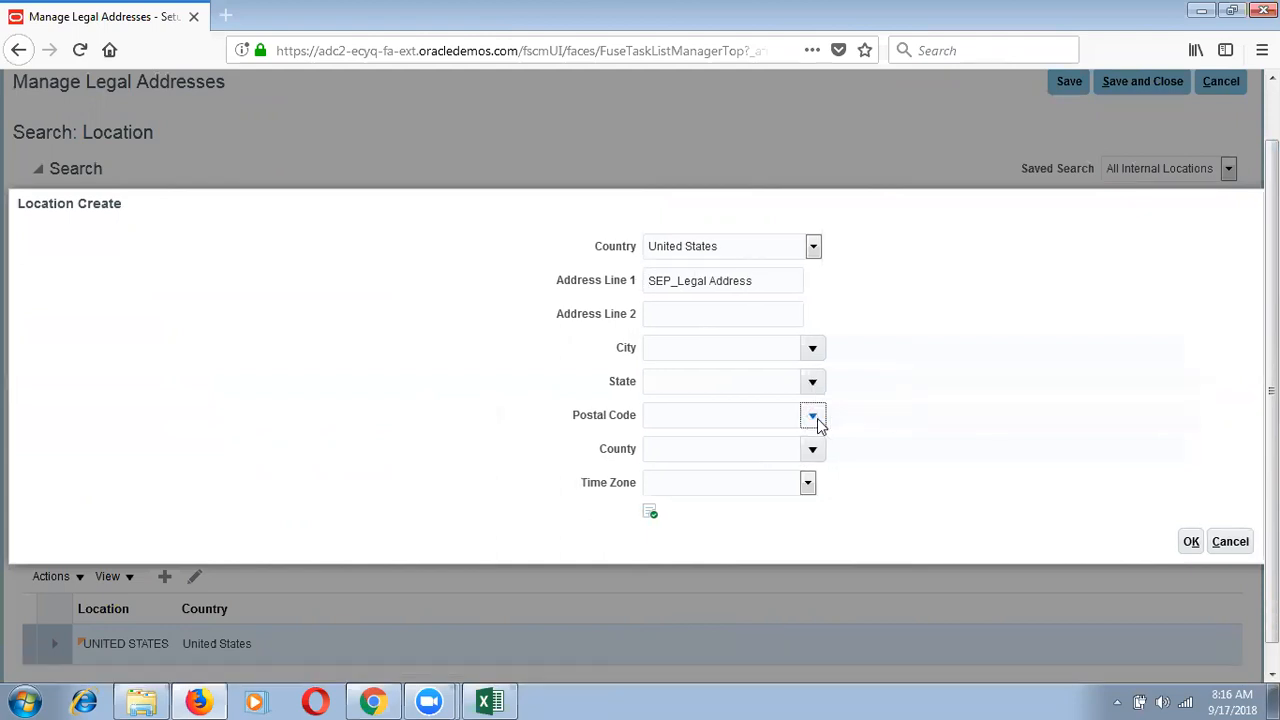
click(671, 477)
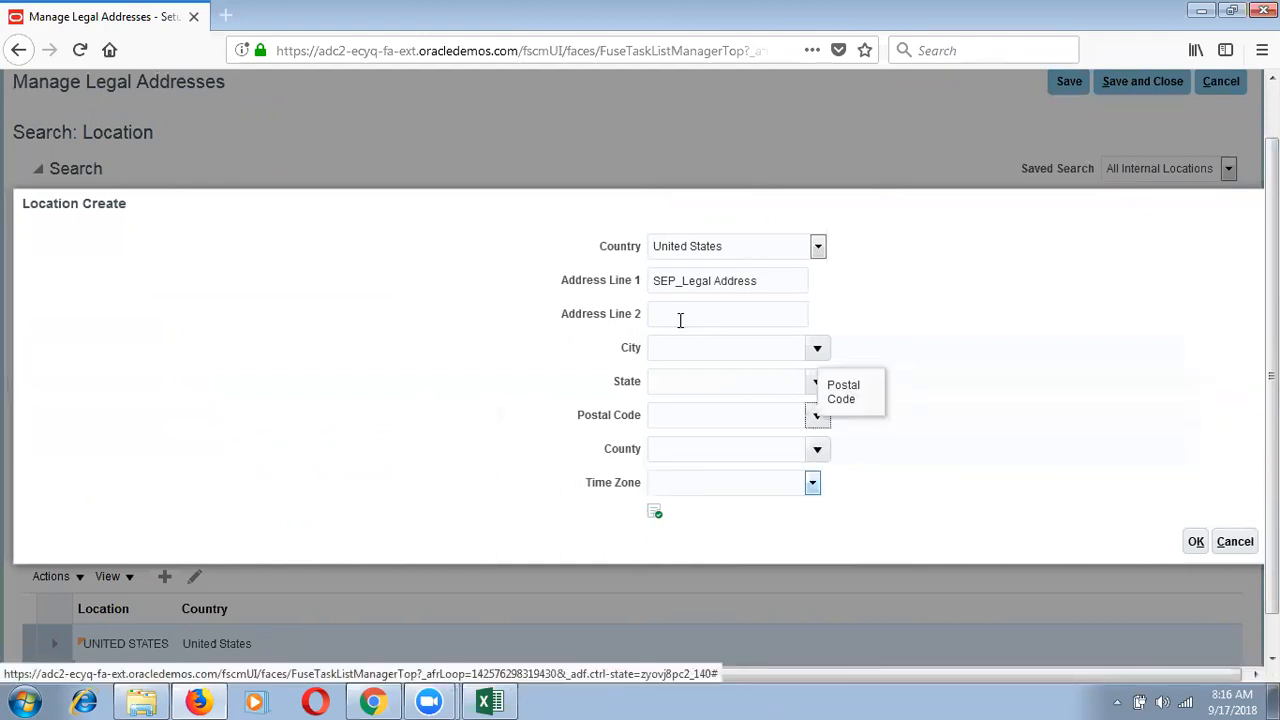
click(567, 325)
text(100%)
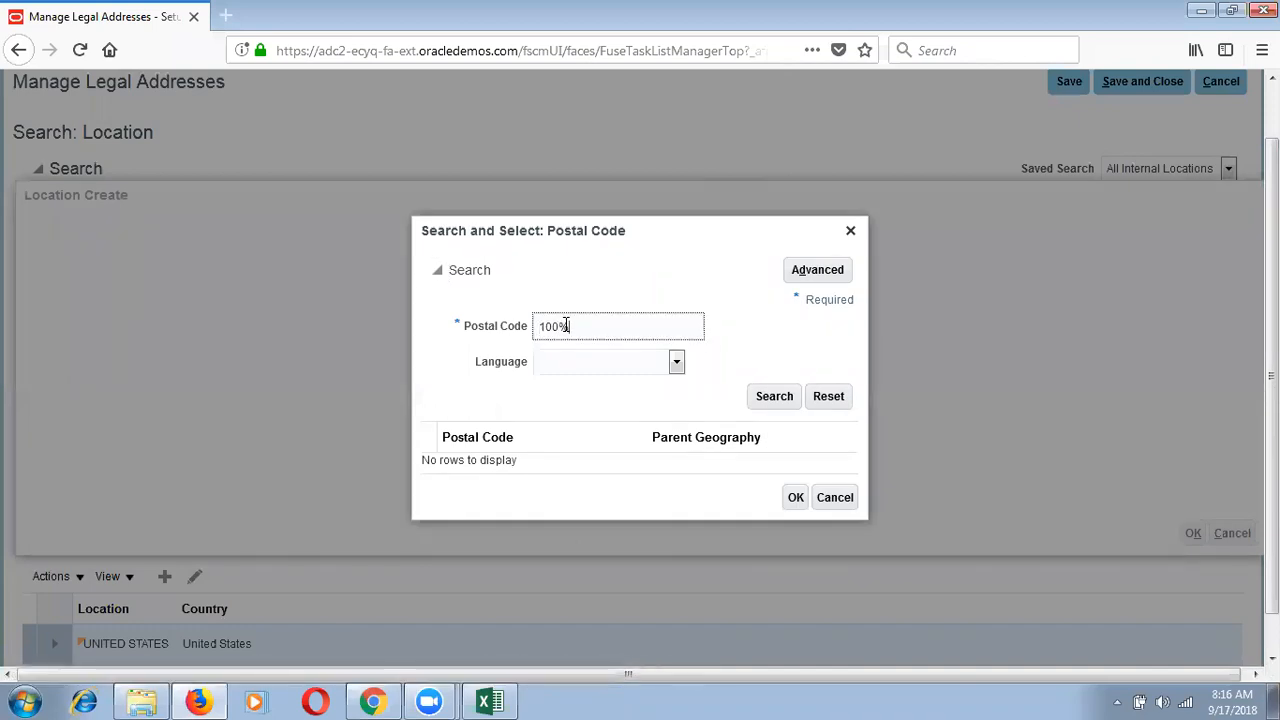
key(Return)
click(725, 321)
click(796, 652)
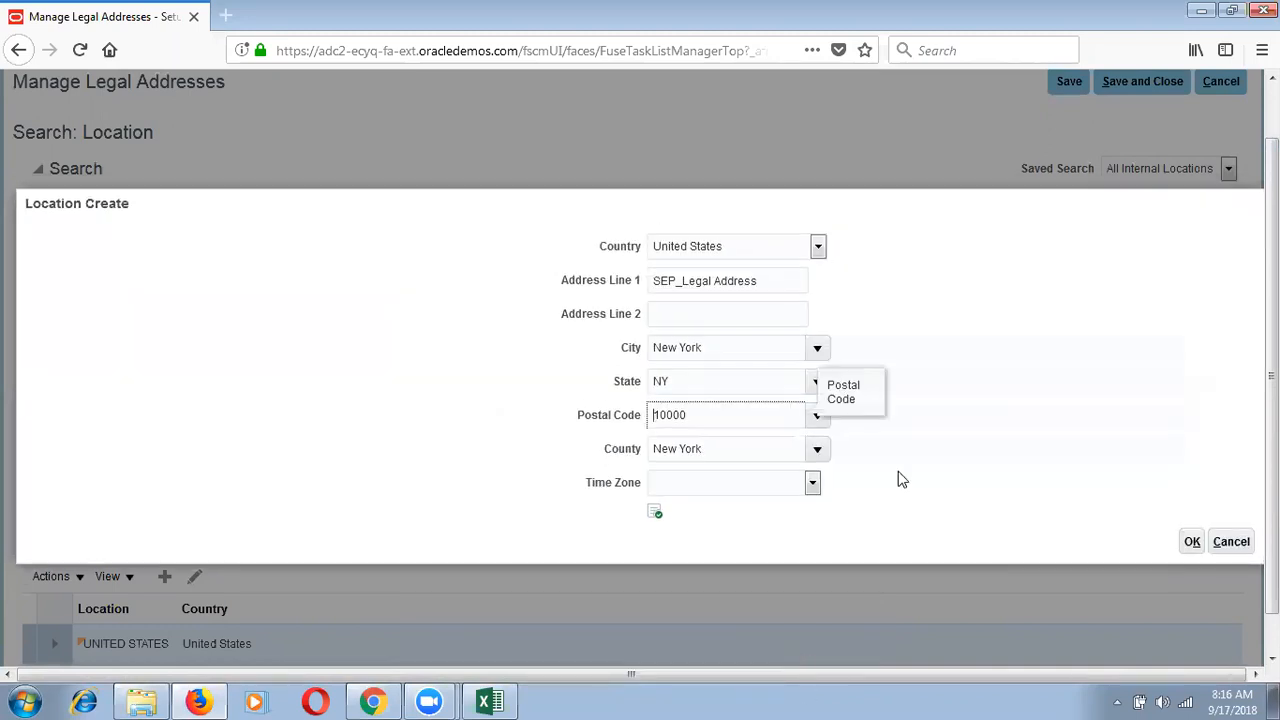
click(1192, 543)
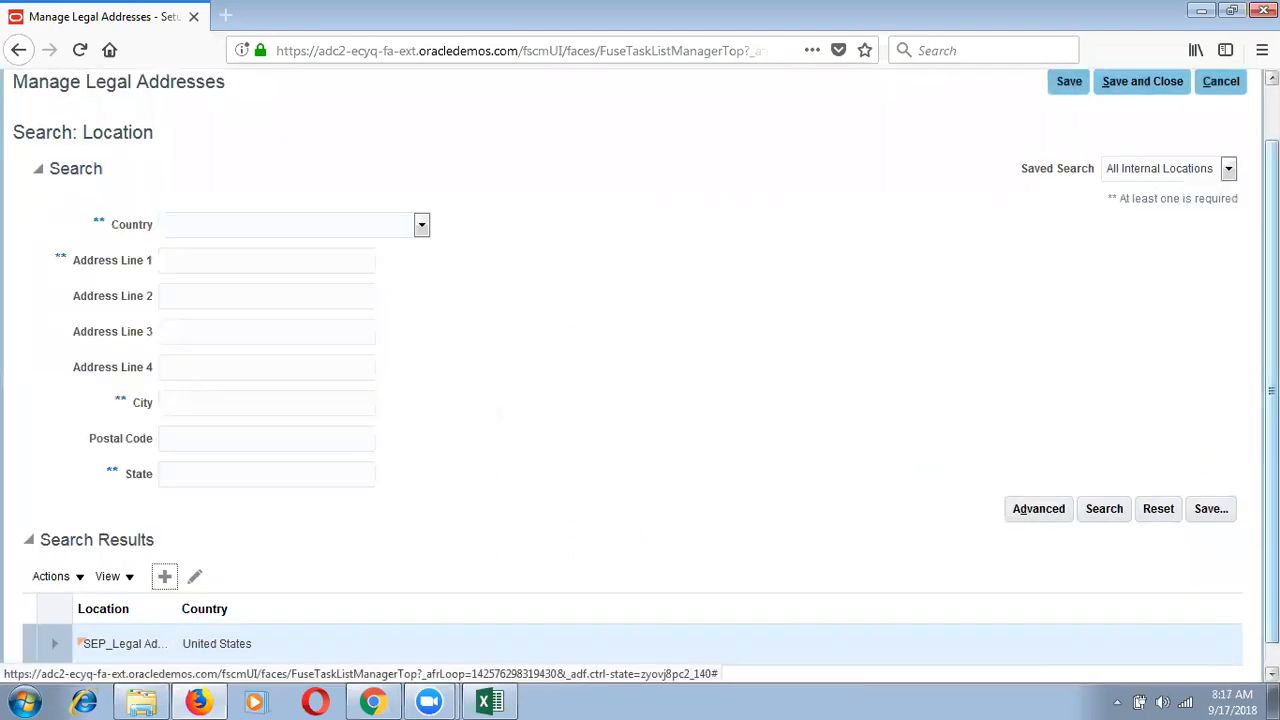
drag(1271, 325, 1271, 262)
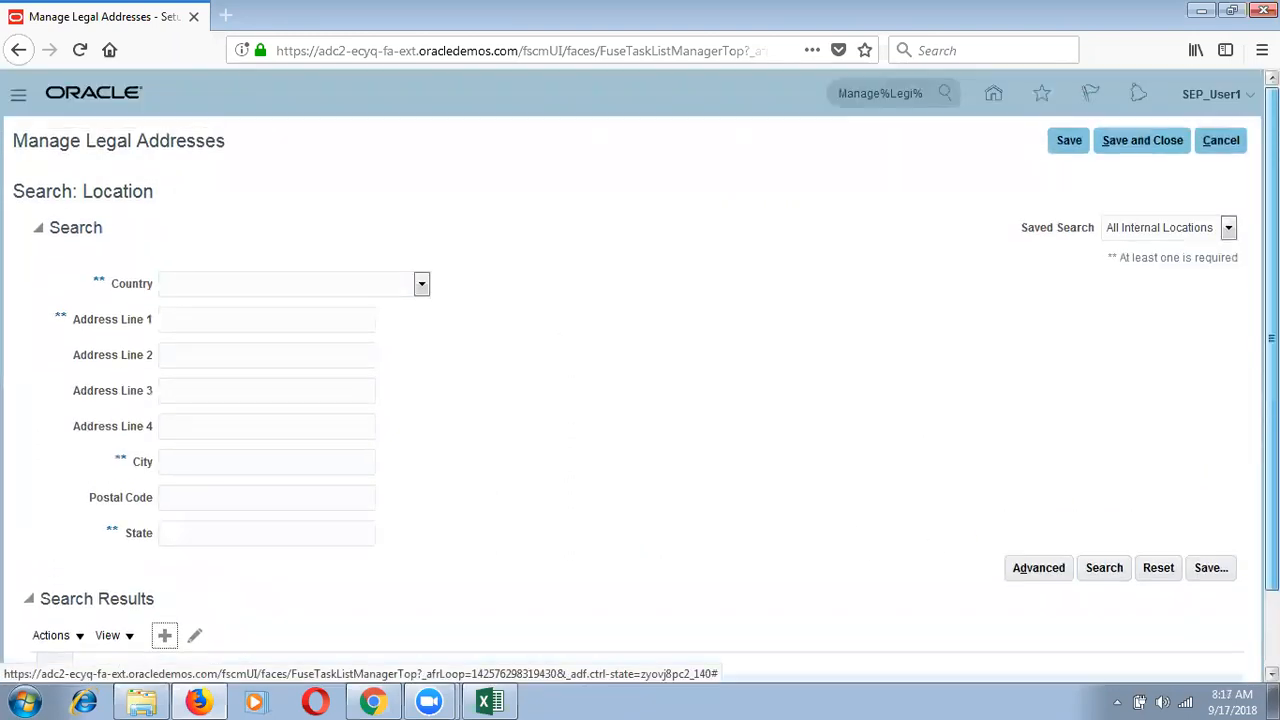
click(1069, 145)
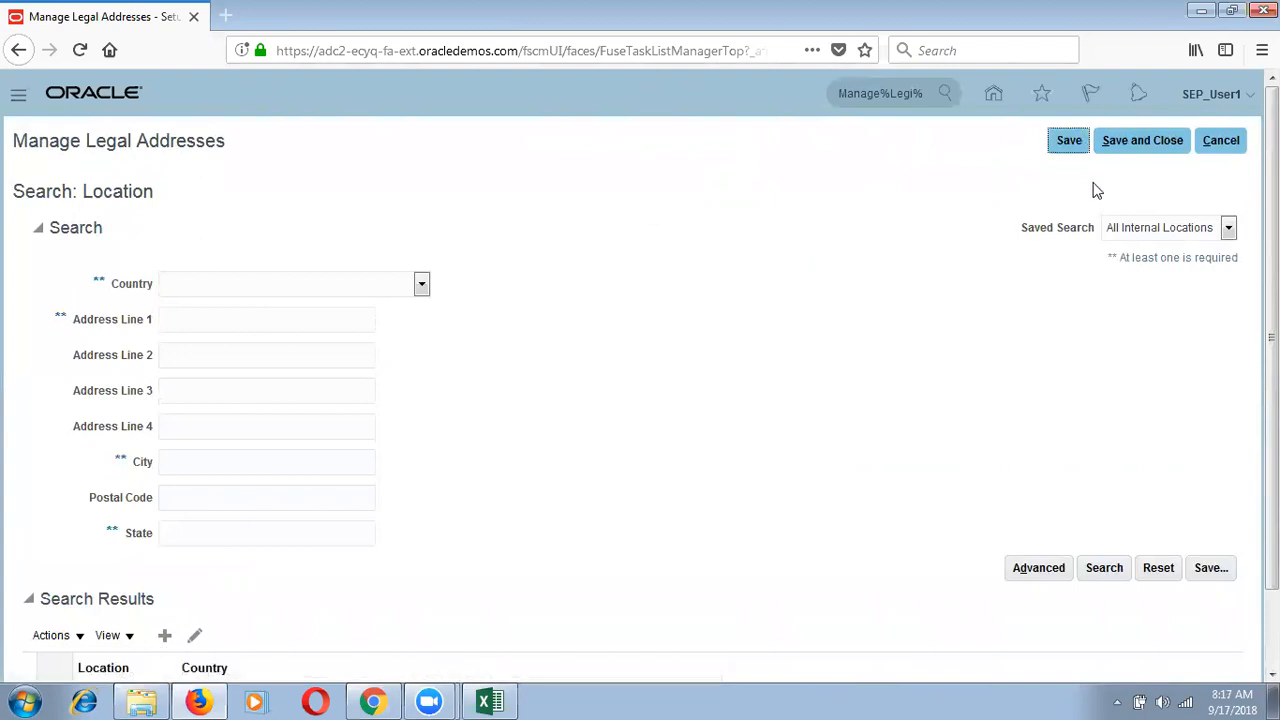
Step: Save and close legal addresses, then open Manage Legal Entity with scope Create New
click(1137, 140)
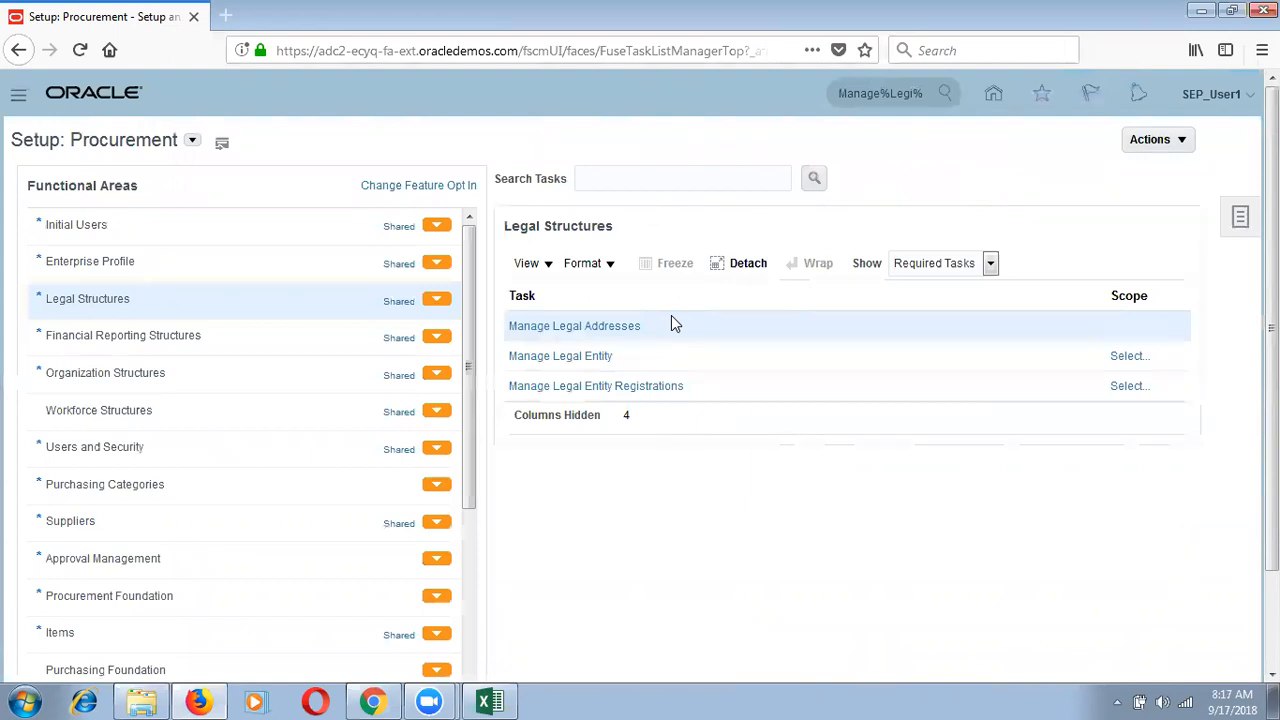
click(563, 360)
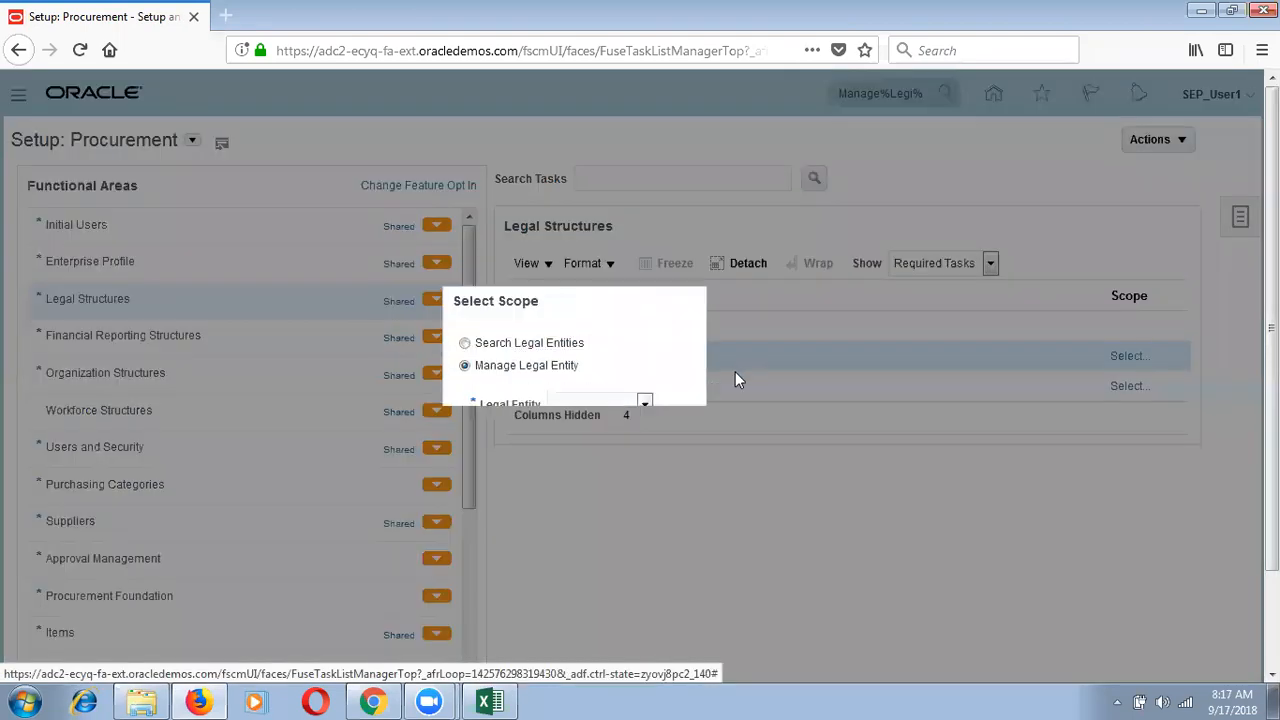
click(644, 404)
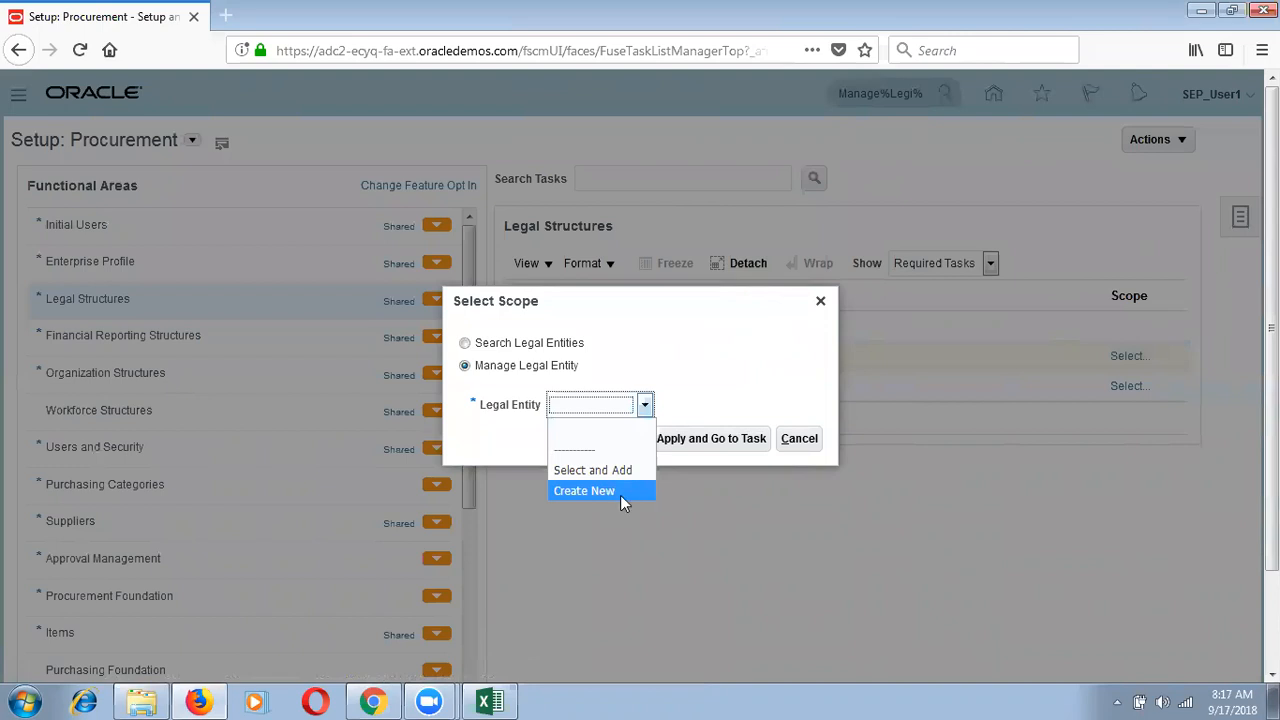
click(620, 492)
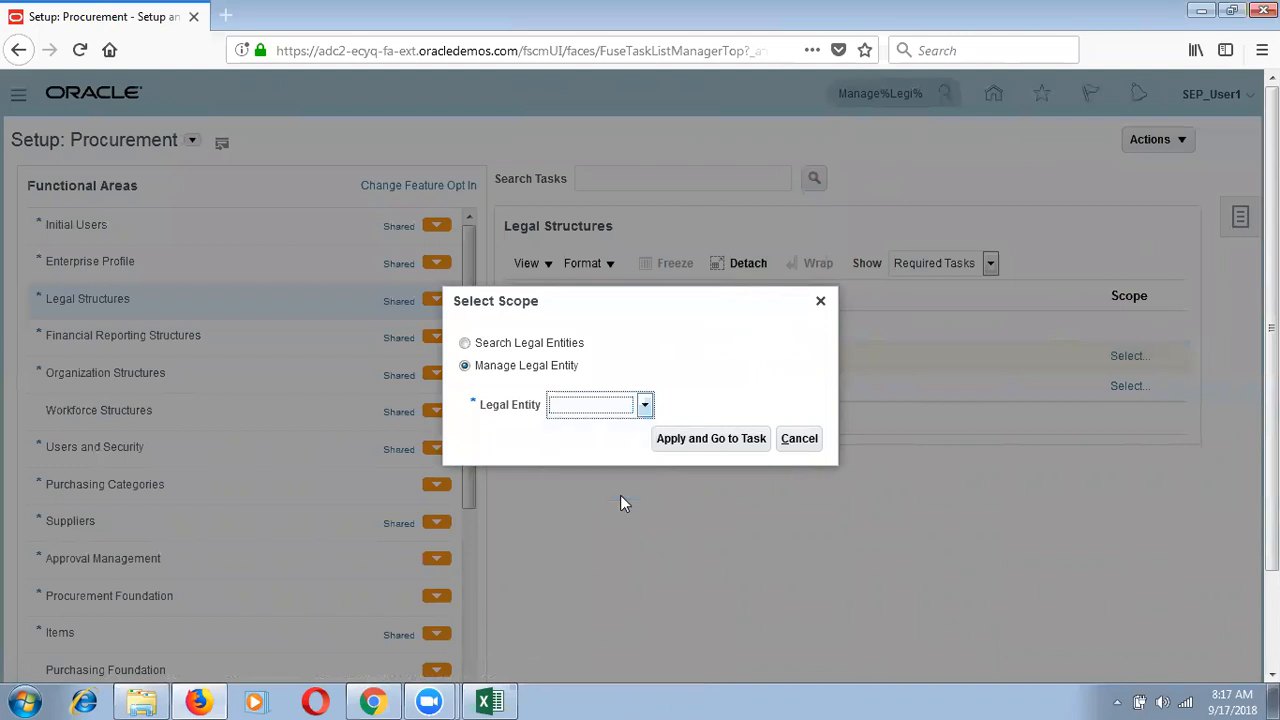
click(712, 439)
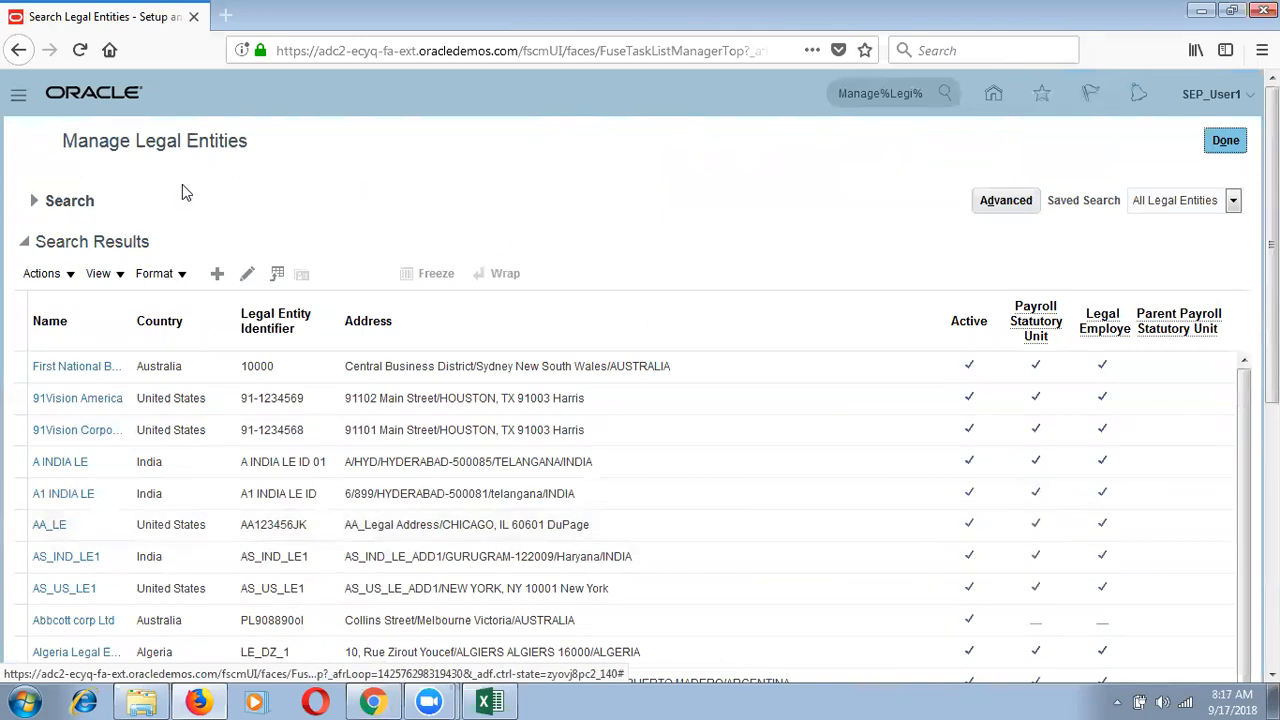
Step: Start a new United States legal entity named SEP_Legal Address
click(217, 274)
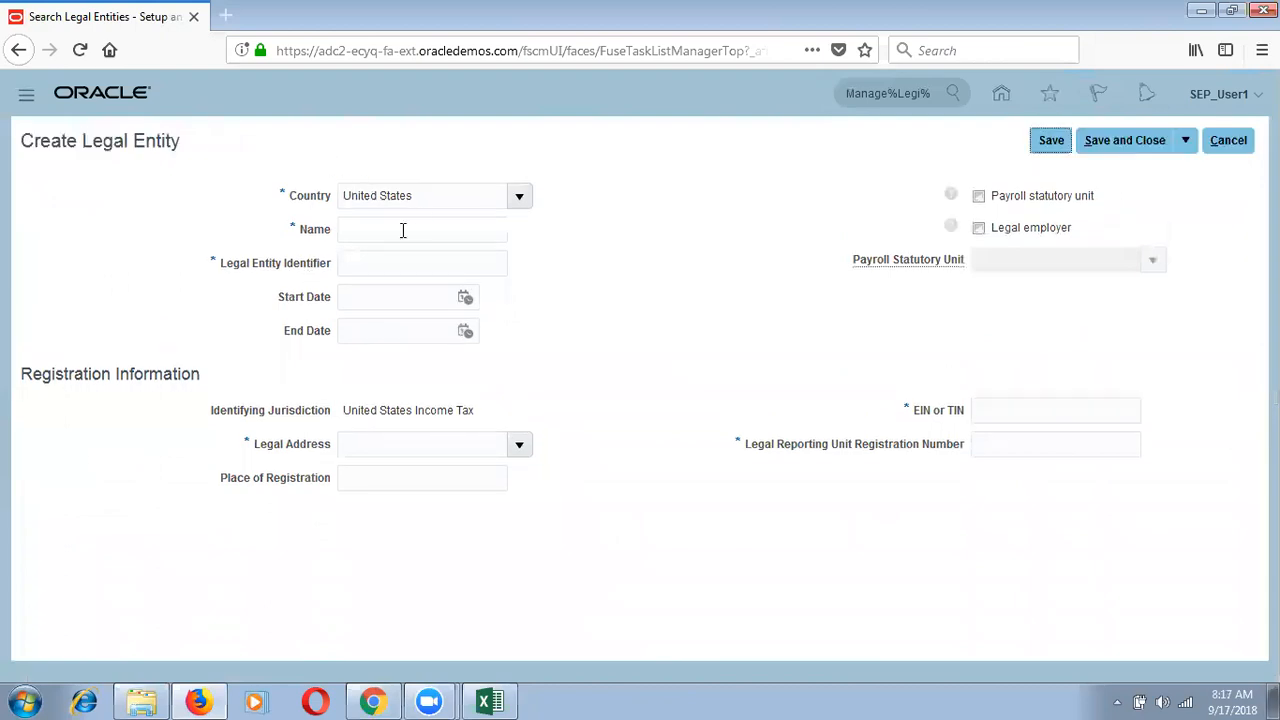
click(435, 196)
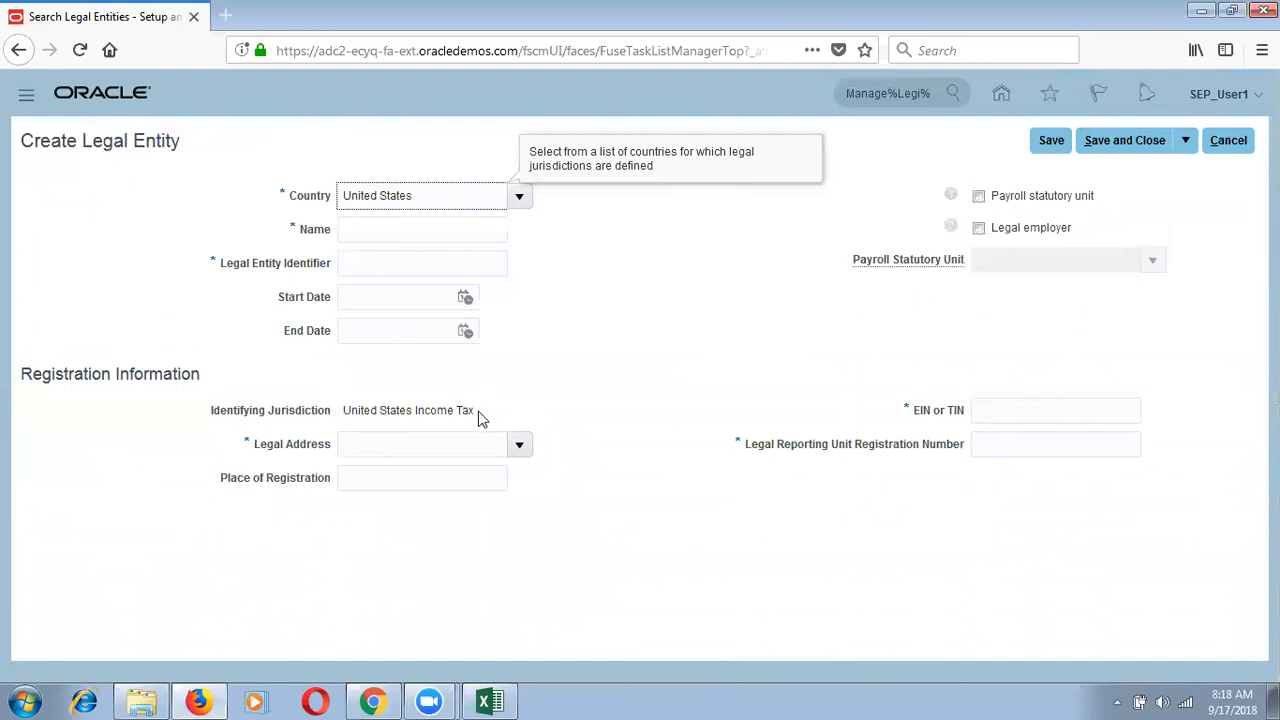
drag(480, 418, 289, 405)
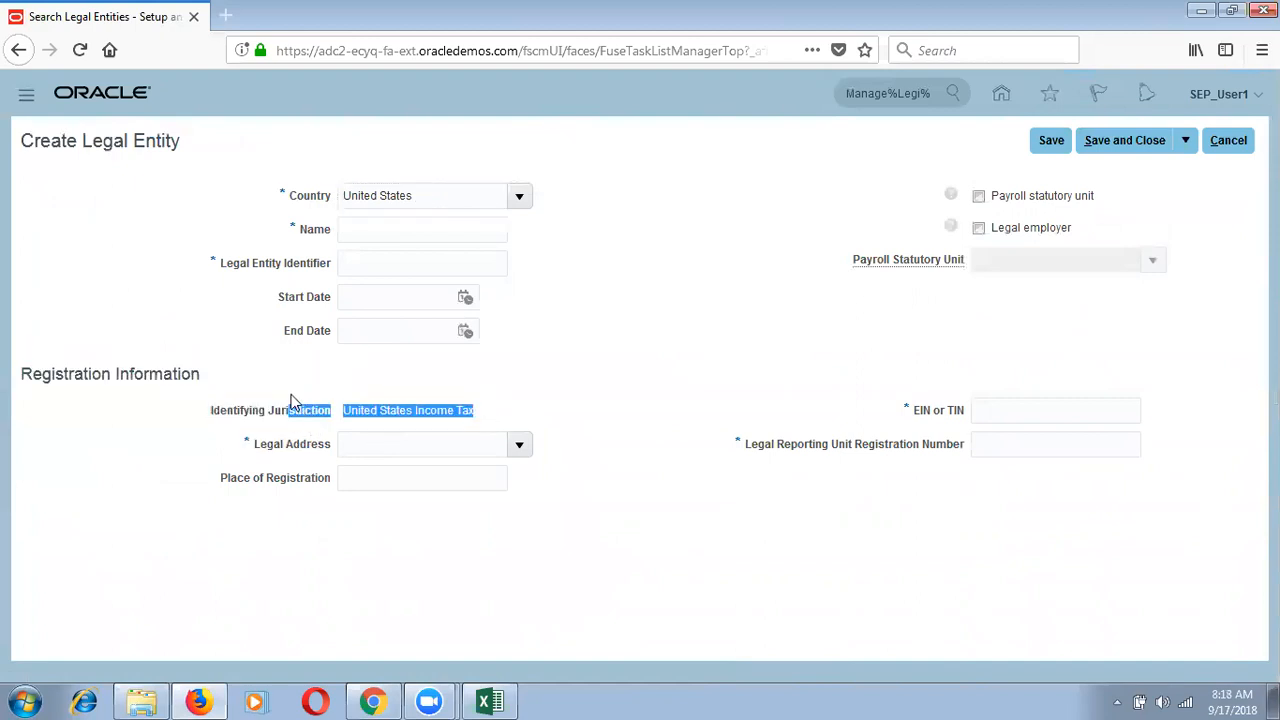
click(410, 219)
text(S)
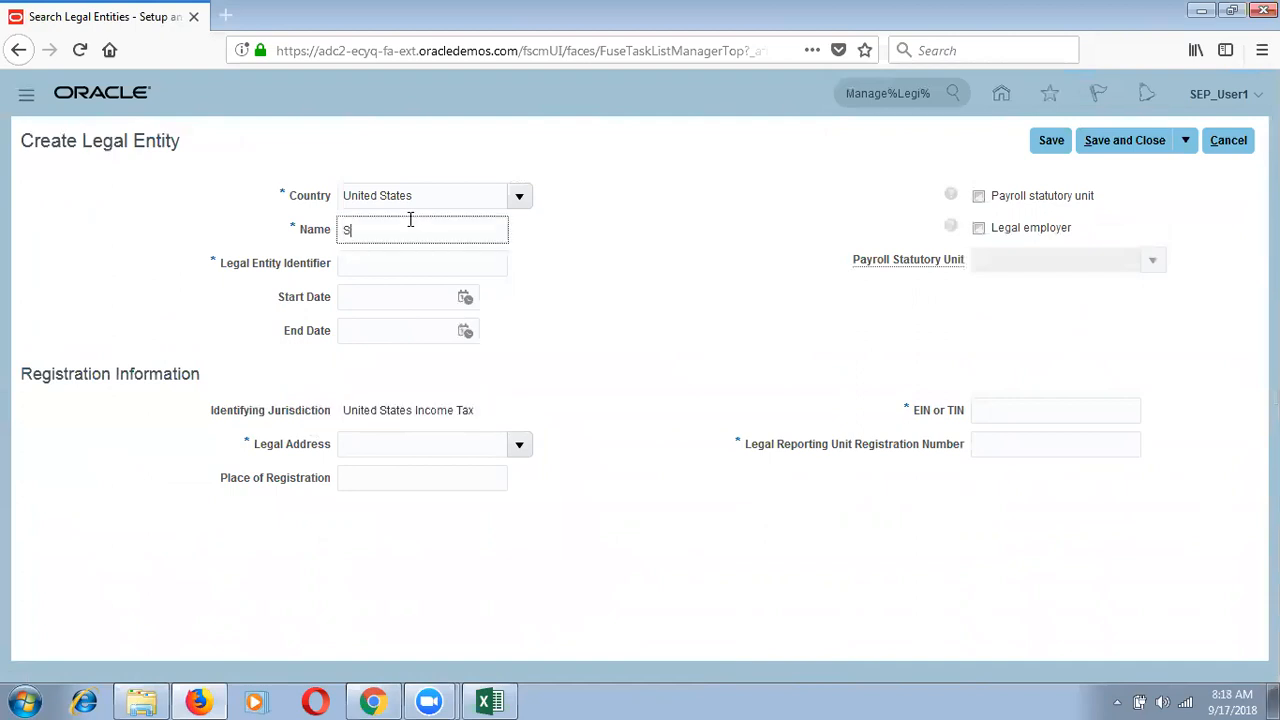
text(EP_Legal Address)
key(Tab)
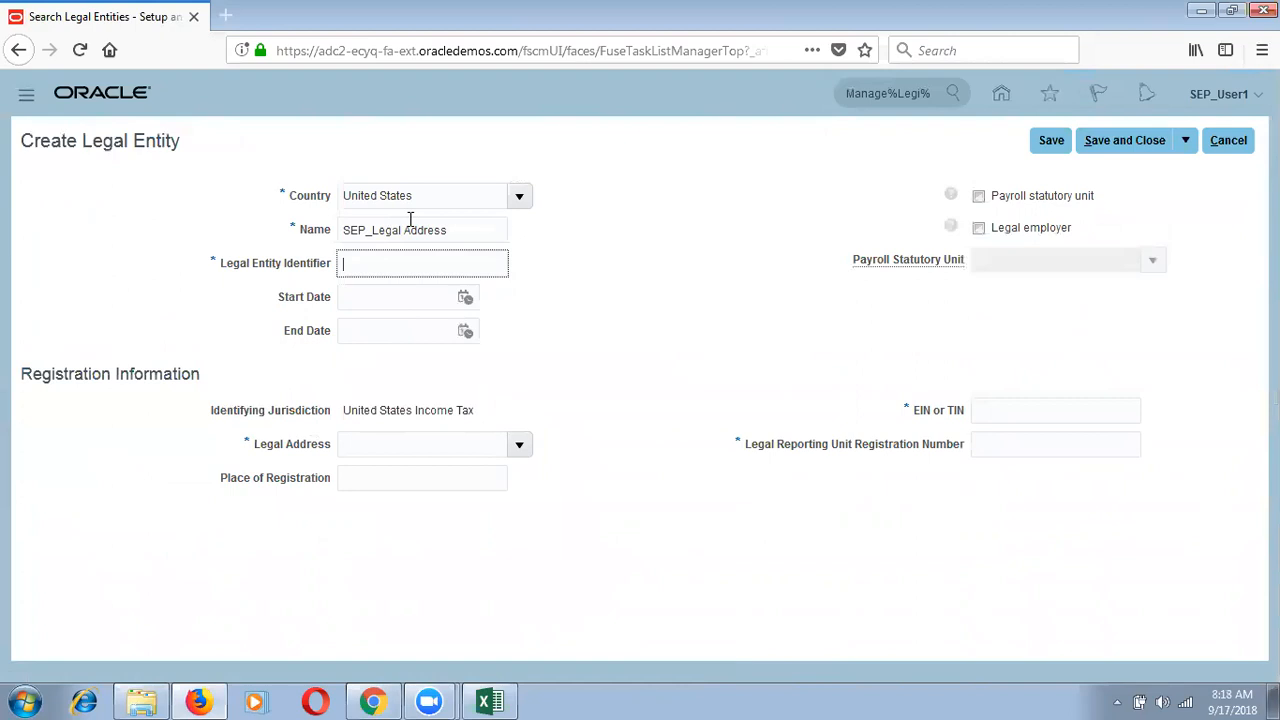
Step: Enter identifier SEp12346542 and set the start date to 1/1/18
click(1015, 450)
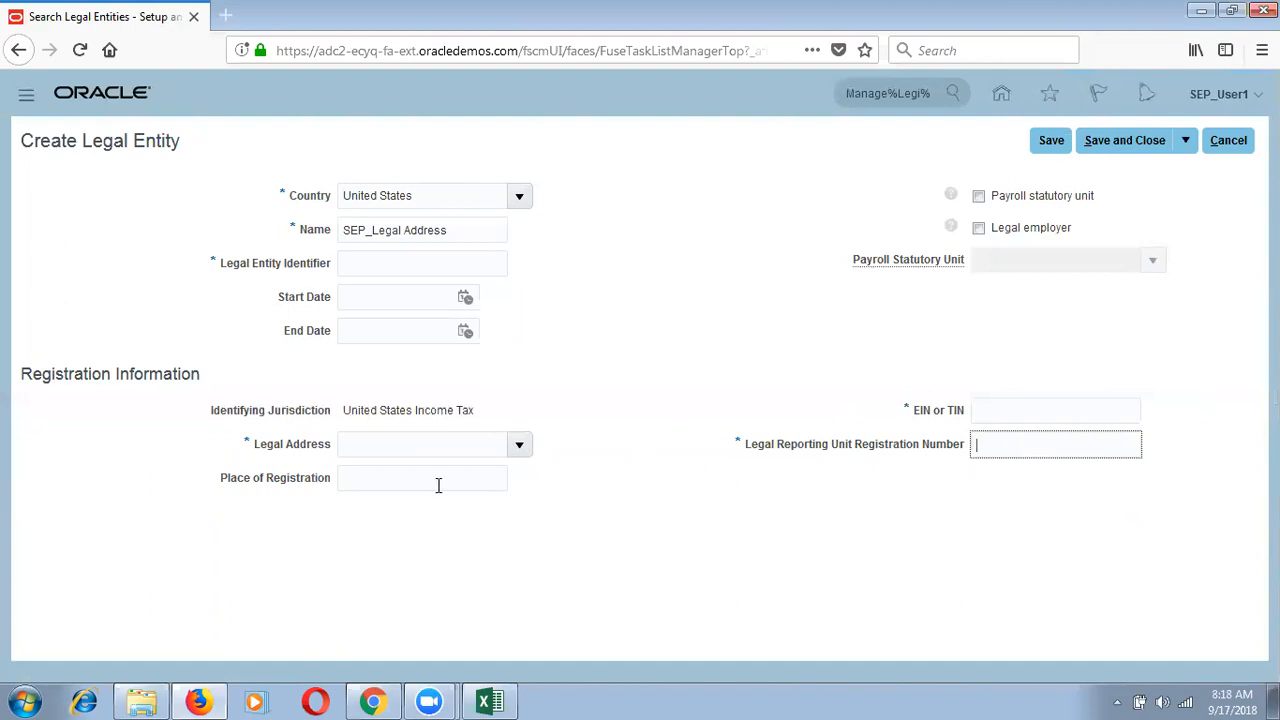
click(449, 261)
text(SEp)
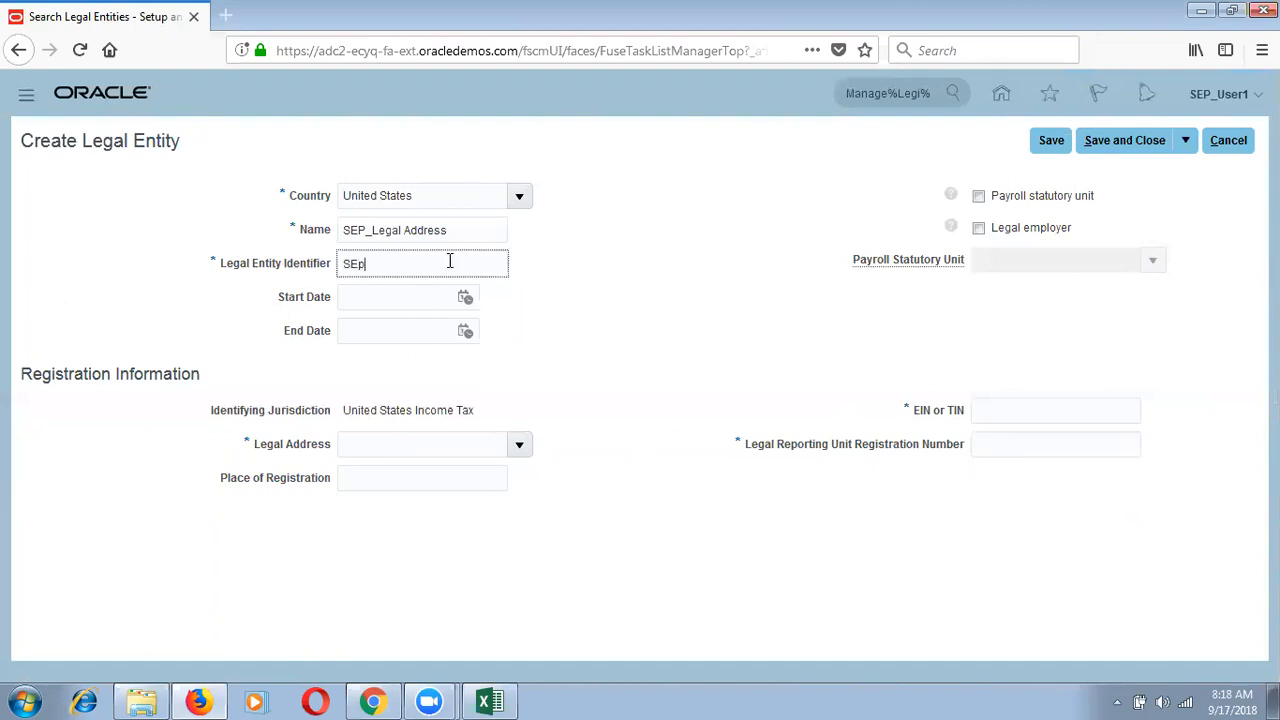
text(12346542)
click(466, 302)
click(541, 331)
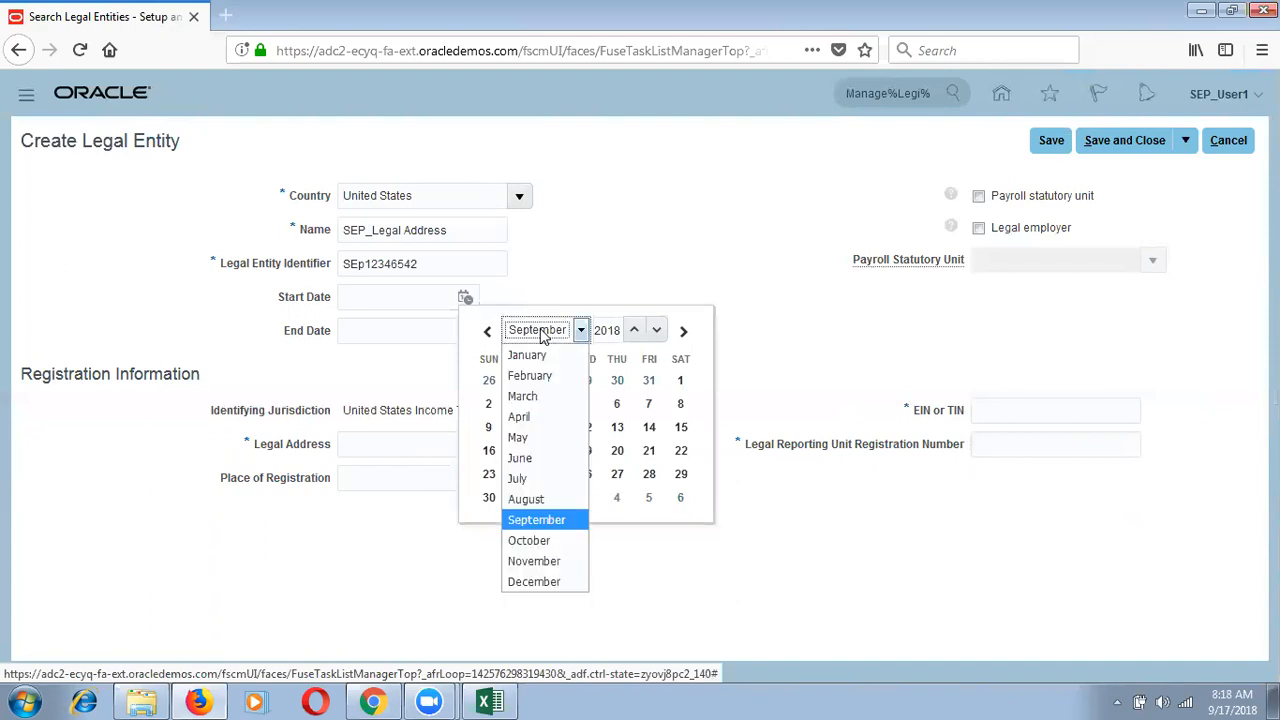
click(527, 355)
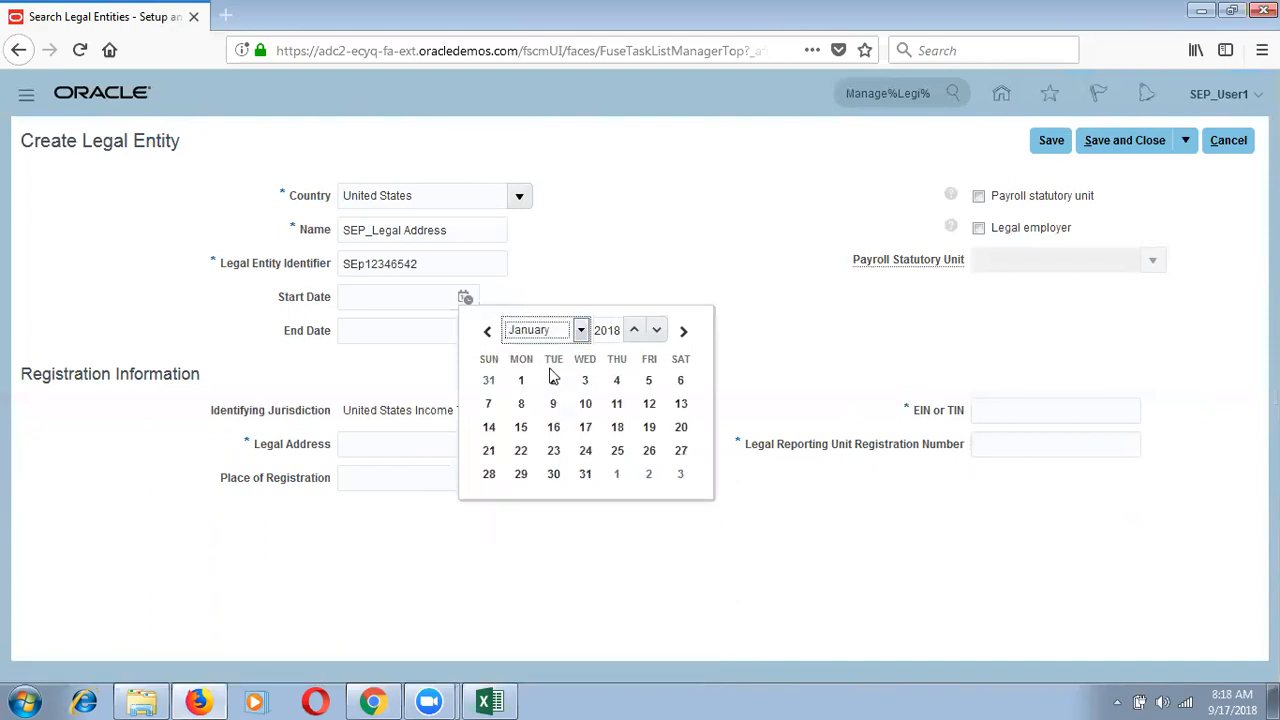
click(521, 380)
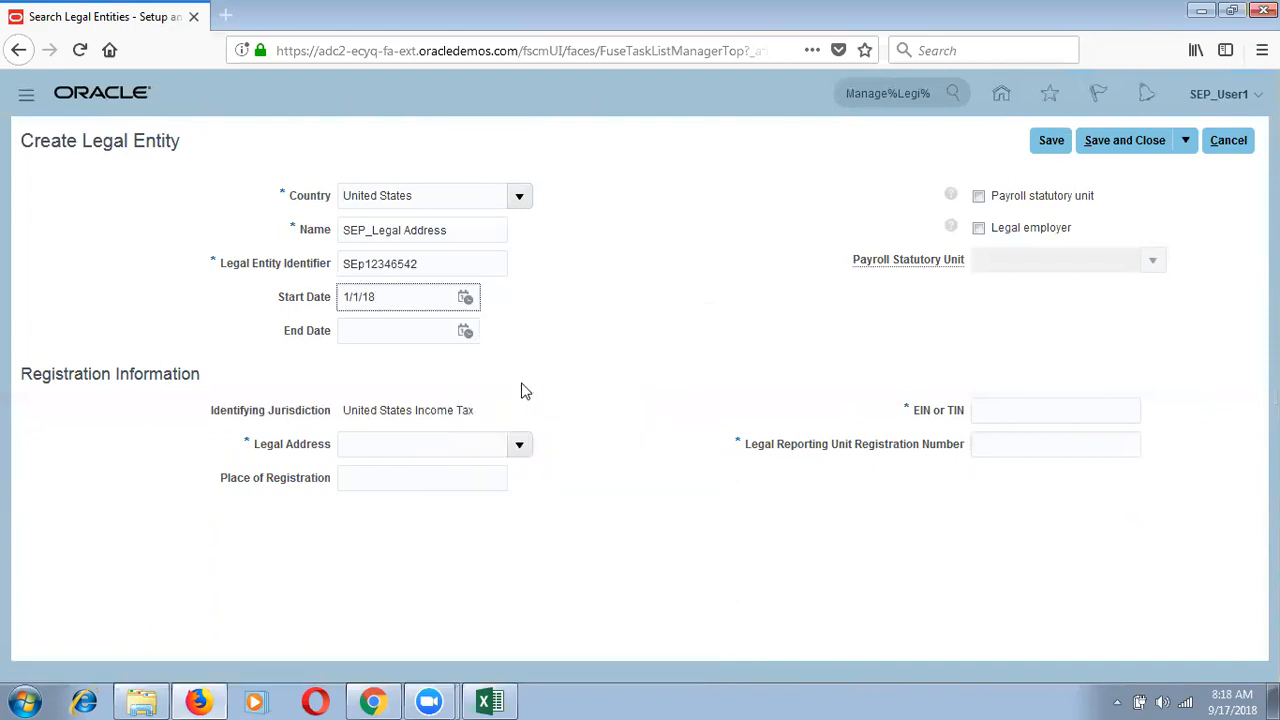
click(591, 316)
Step: Set the legal address to SEP_Legal Address via an SEP% address search
click(446, 449)
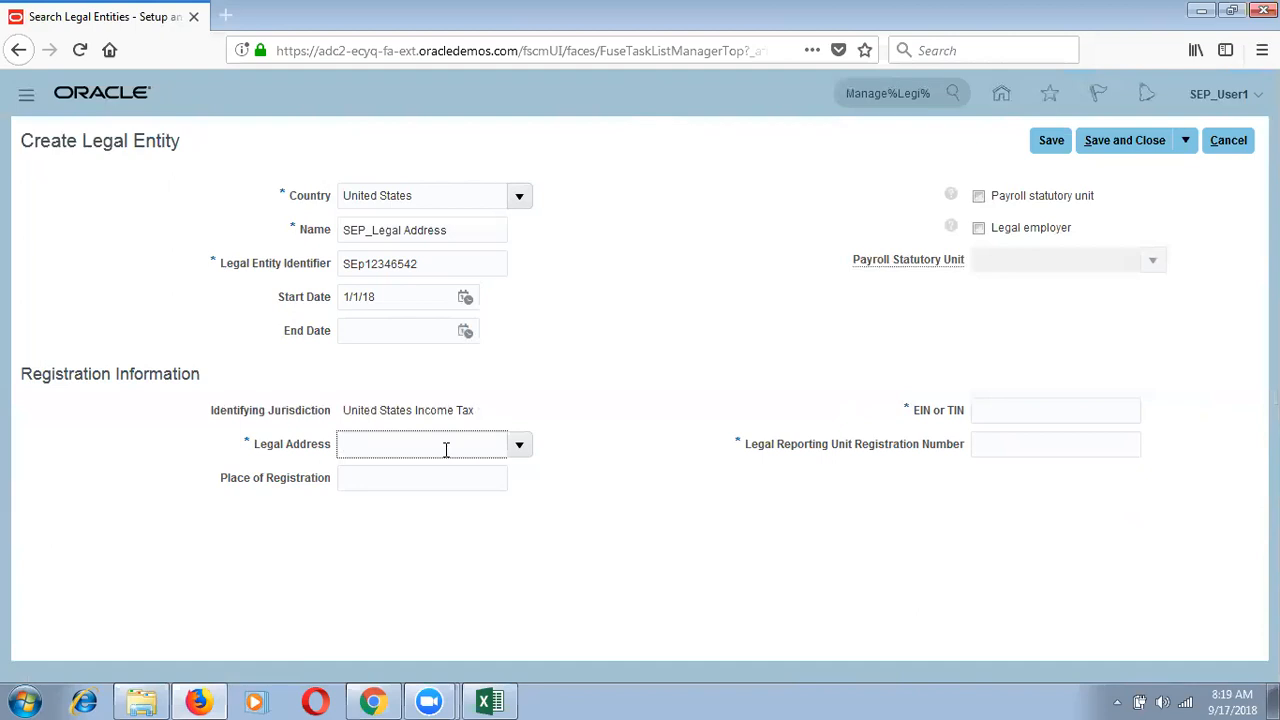
click(521, 450)
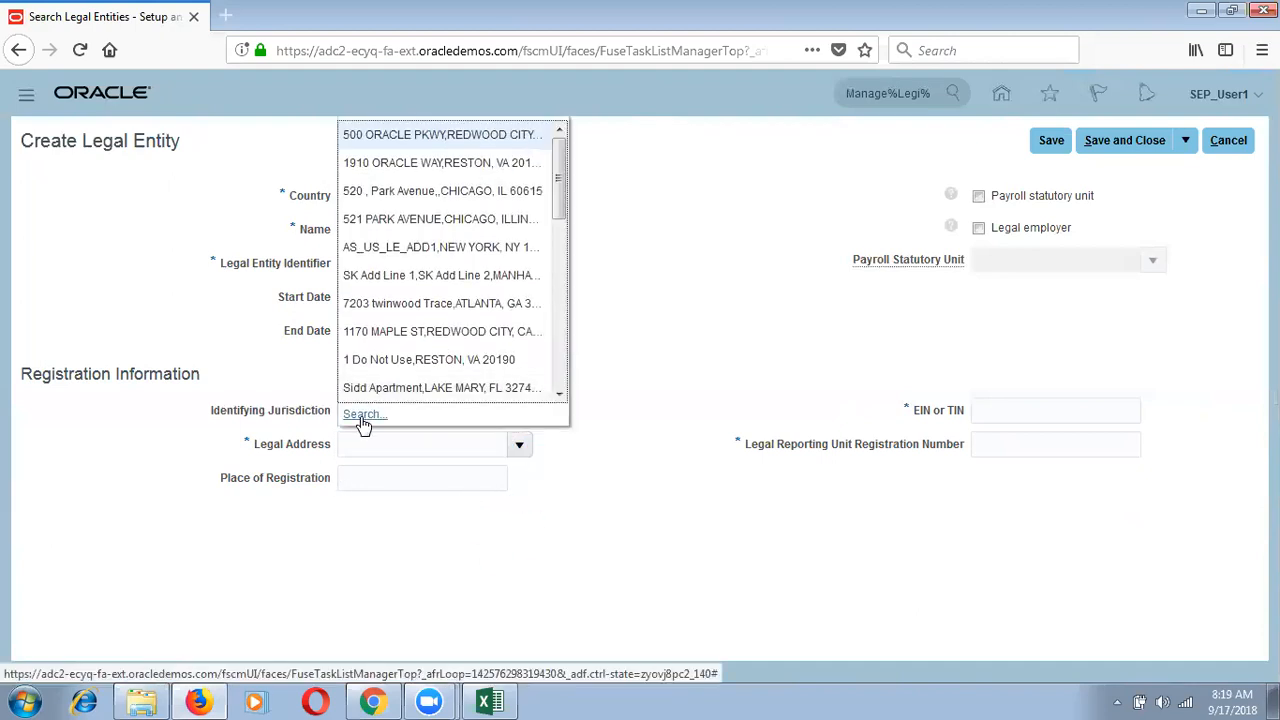
click(362, 414)
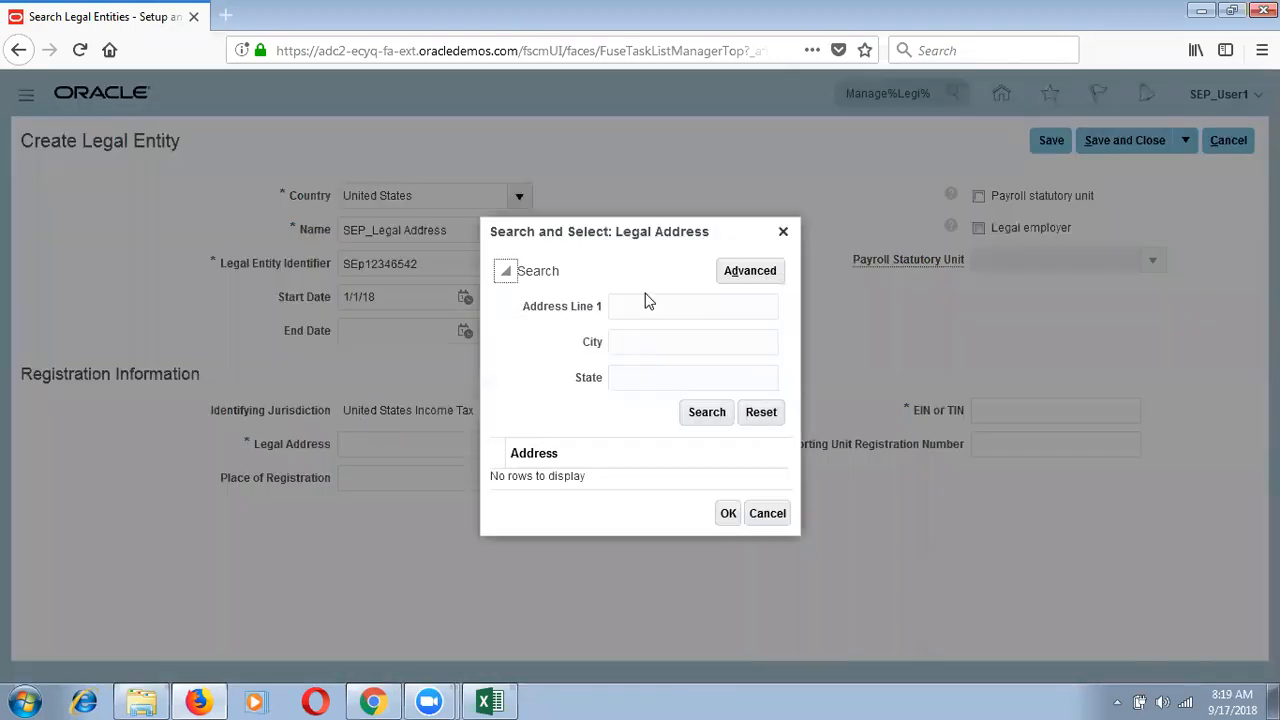
click(644, 305)
text(SEP%)
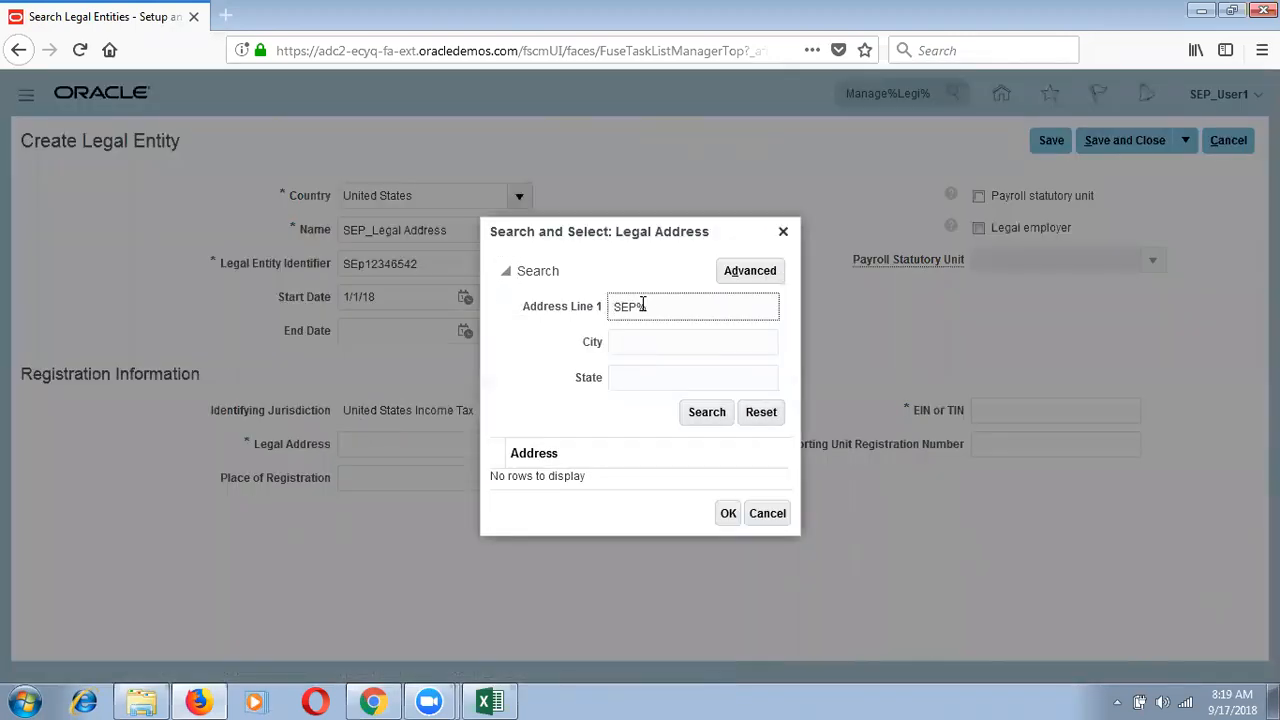
click(703, 416)
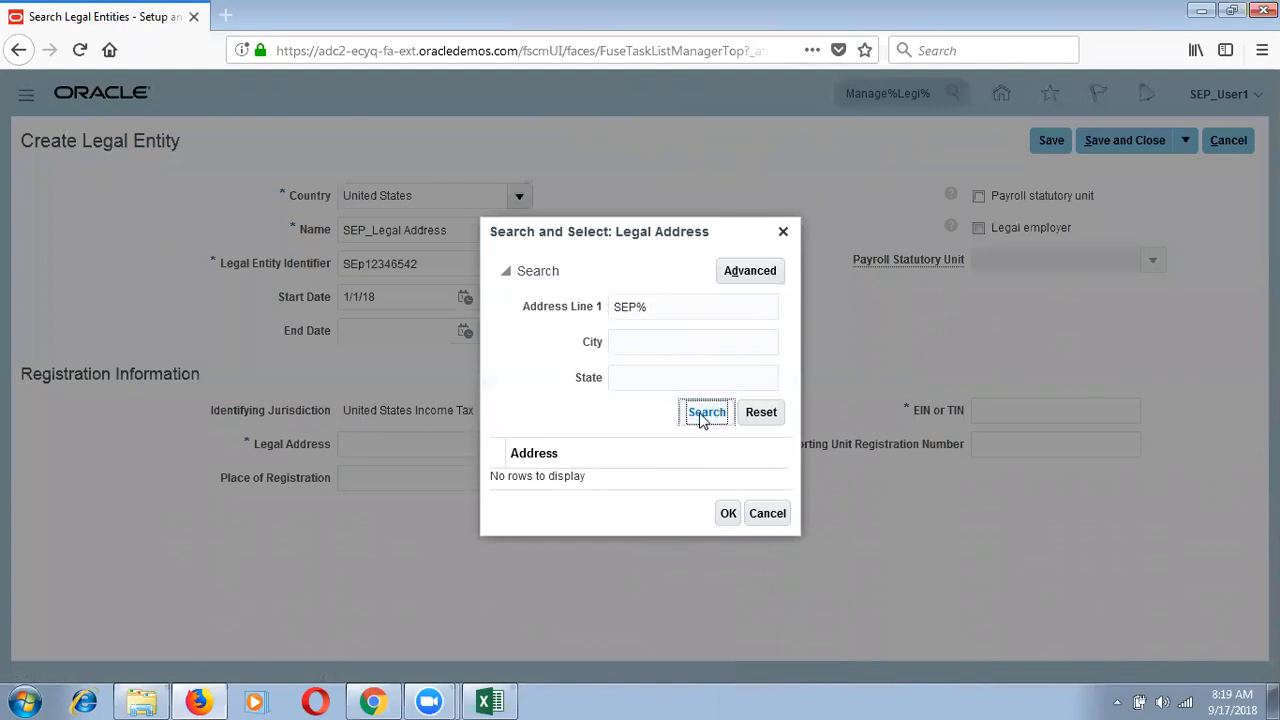
click(655, 477)
click(726, 521)
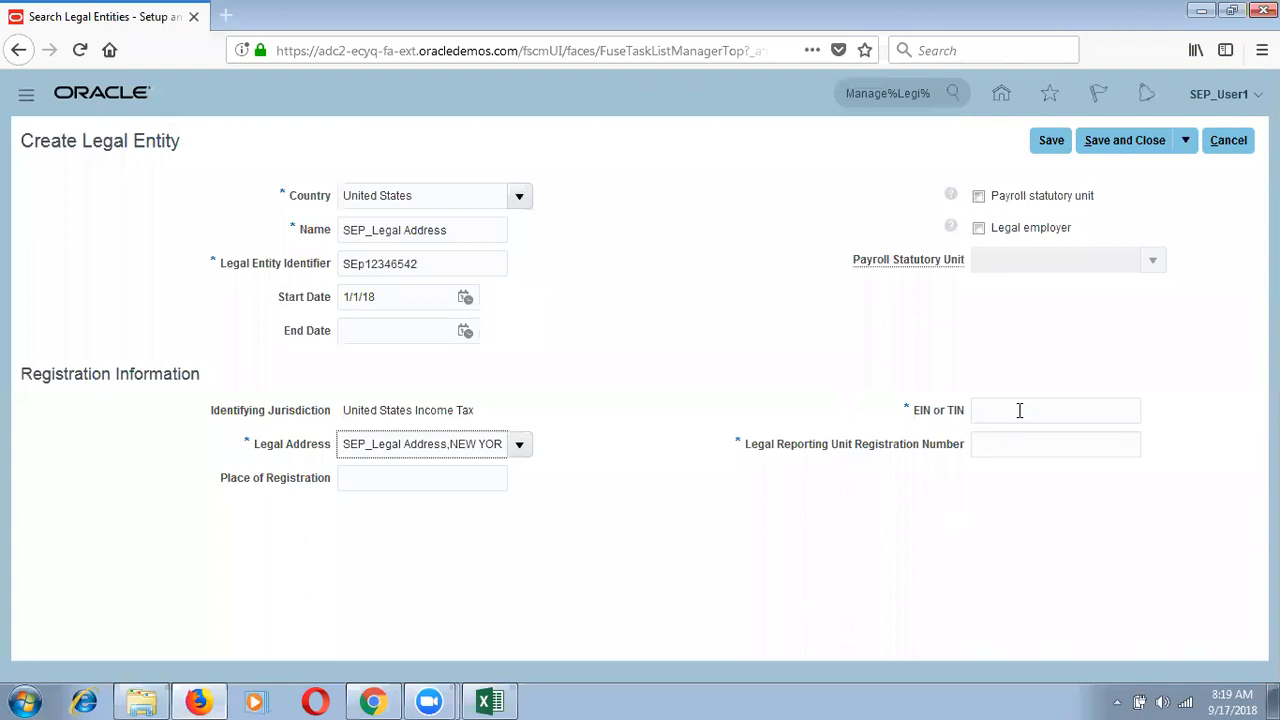
Step: Enter the EIN/TIN and registration number, then save the legal entity
click(1019, 410)
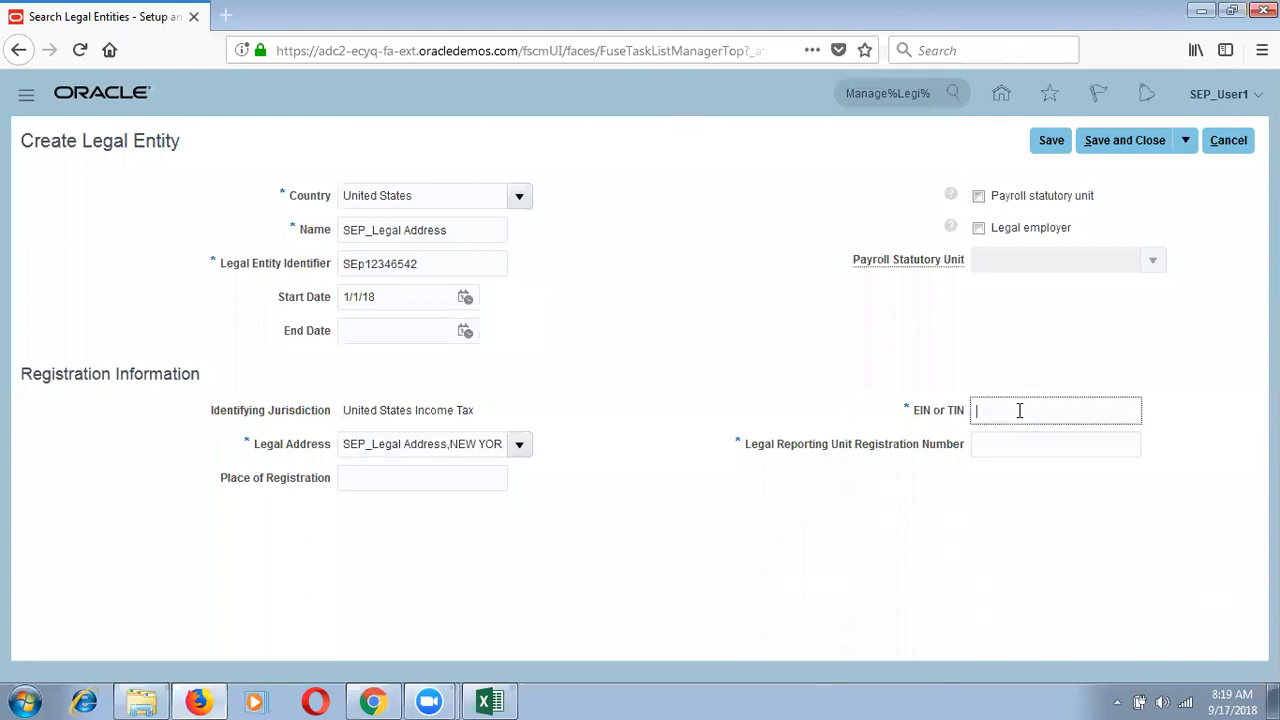
key(Tab)
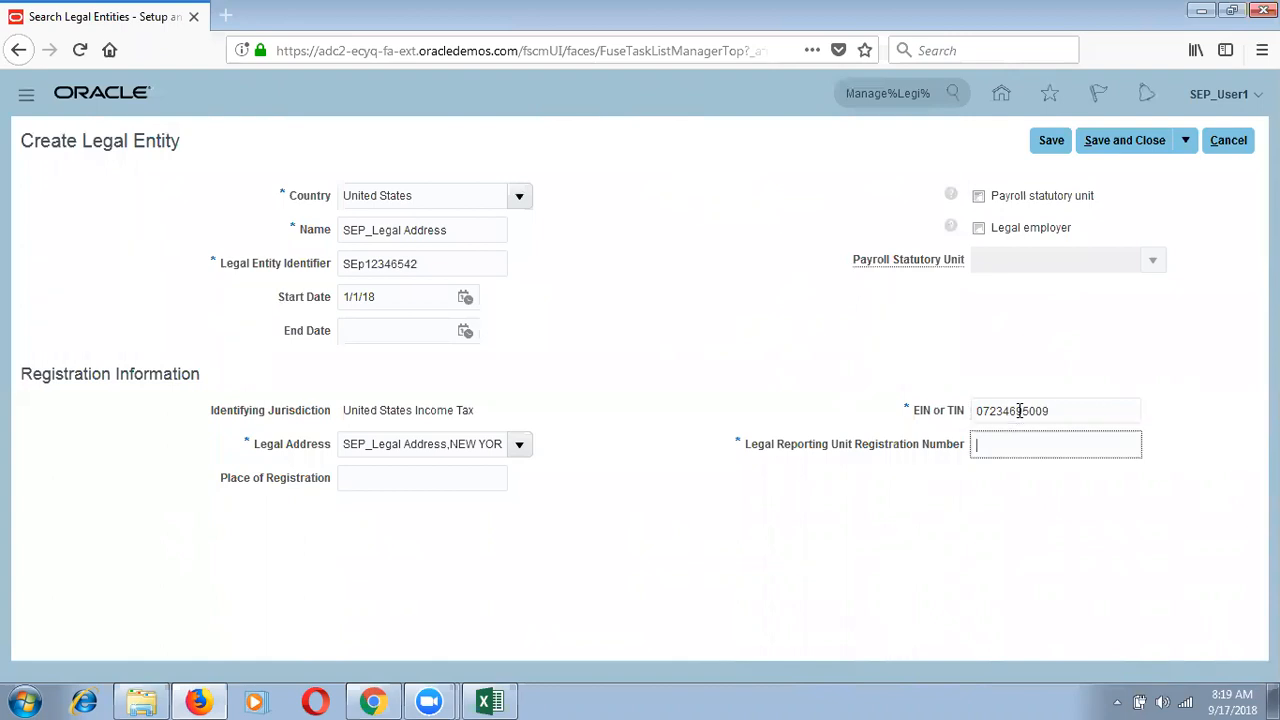
click(897, 593)
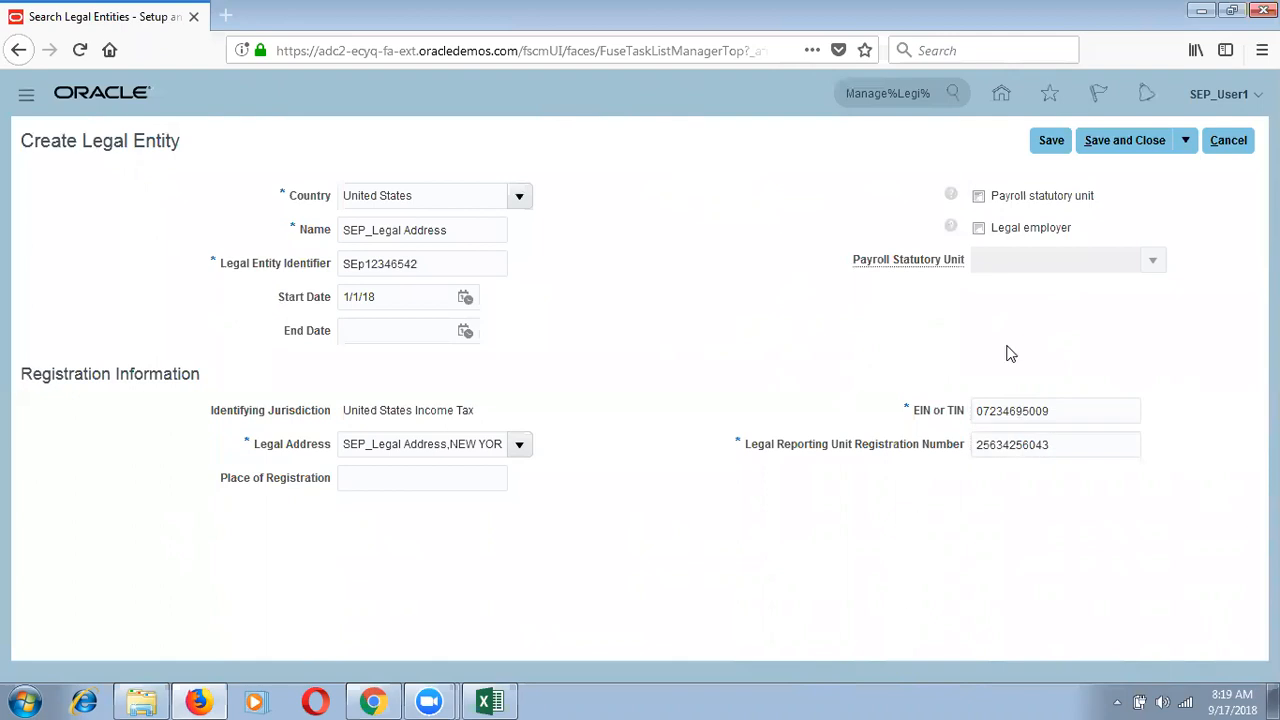
click(1048, 140)
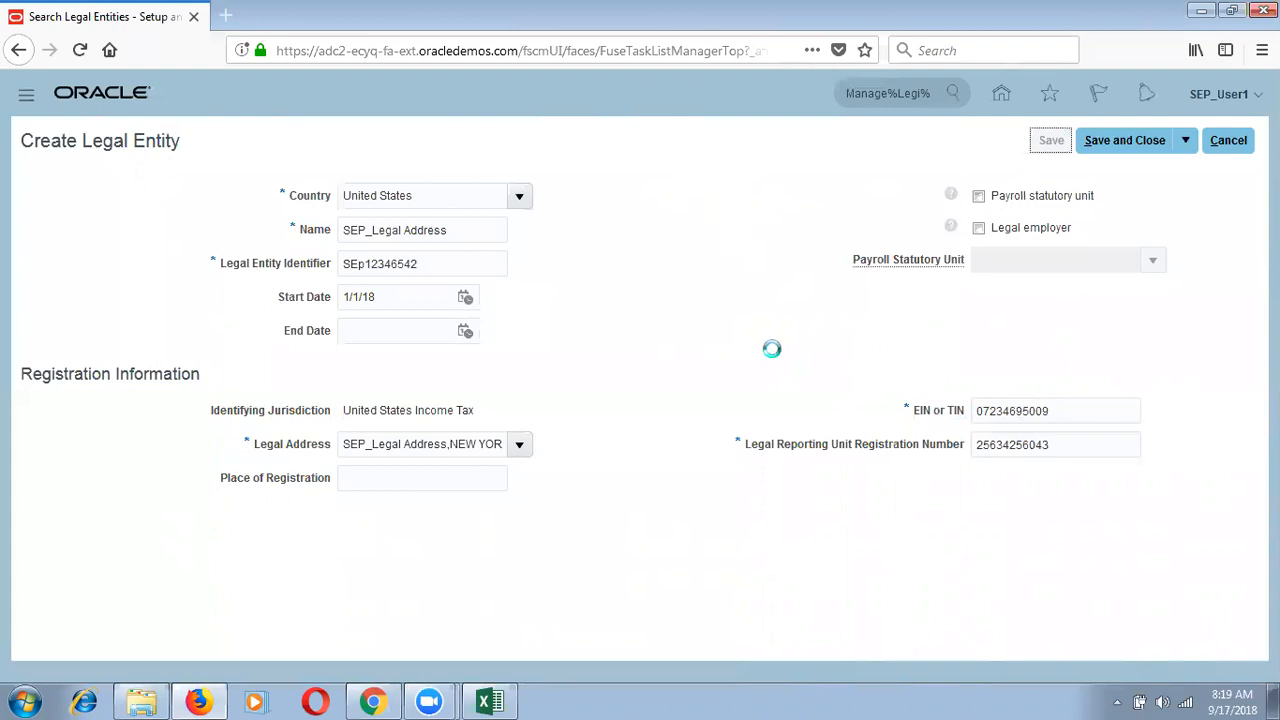
Step: Correct the legal entity identifier to SEP12346542
click(363, 264)
key(BackSpace)
text(P1)
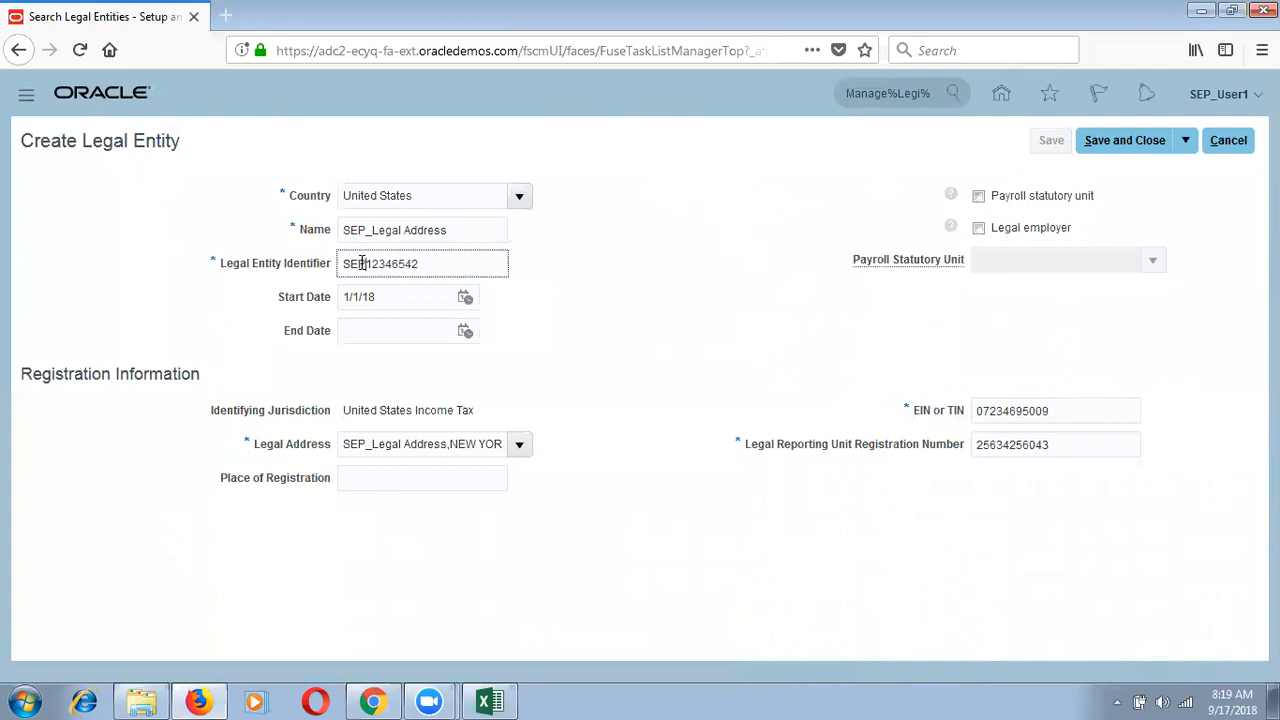
click(584, 276)
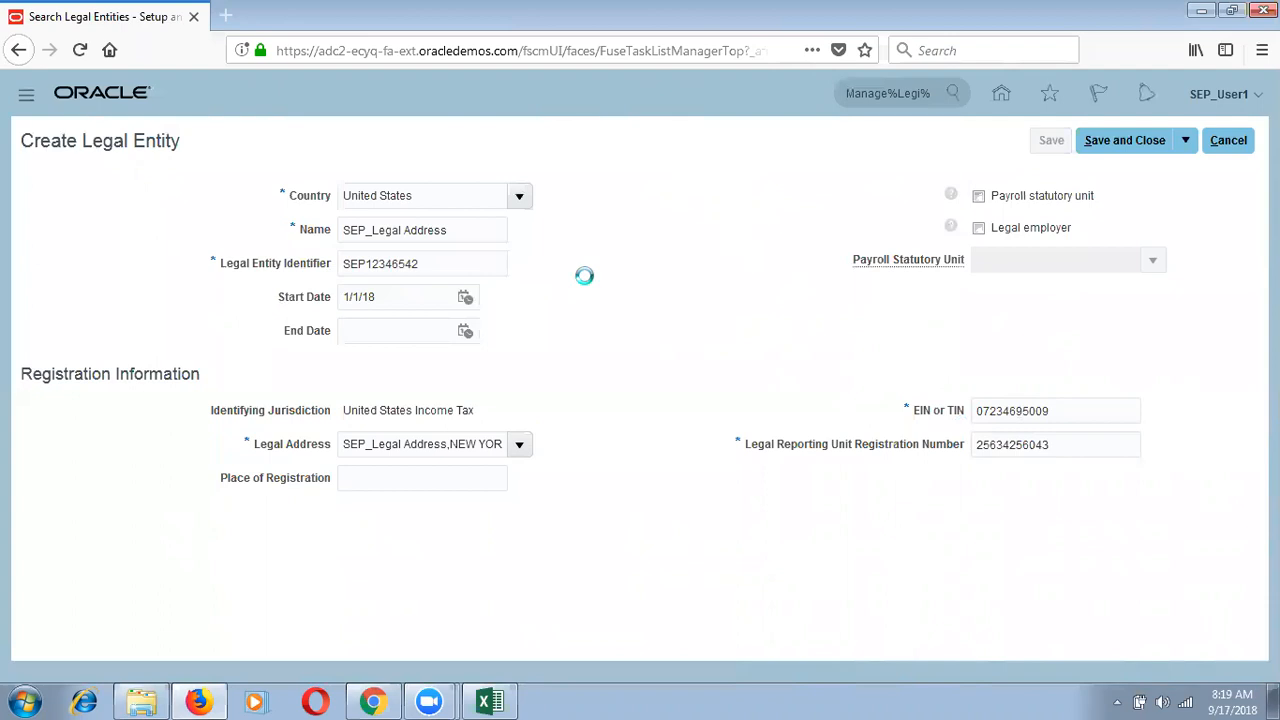
click(490, 701)
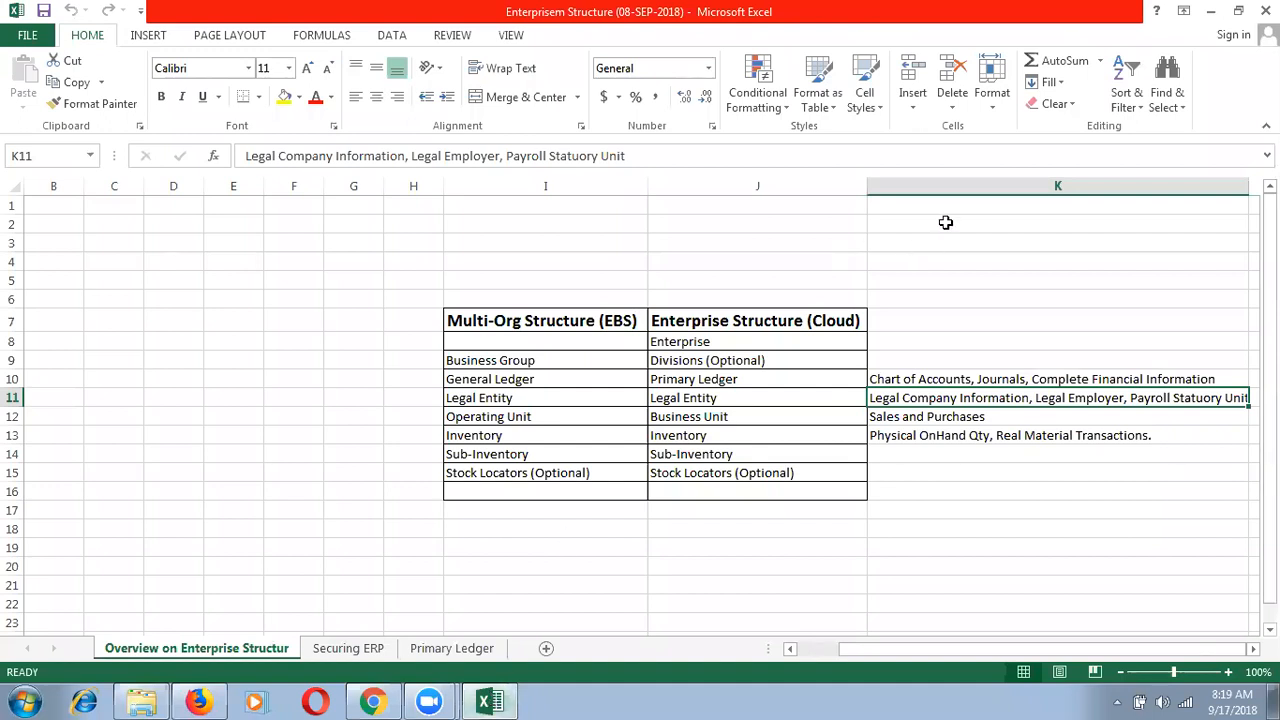
click(974, 182)
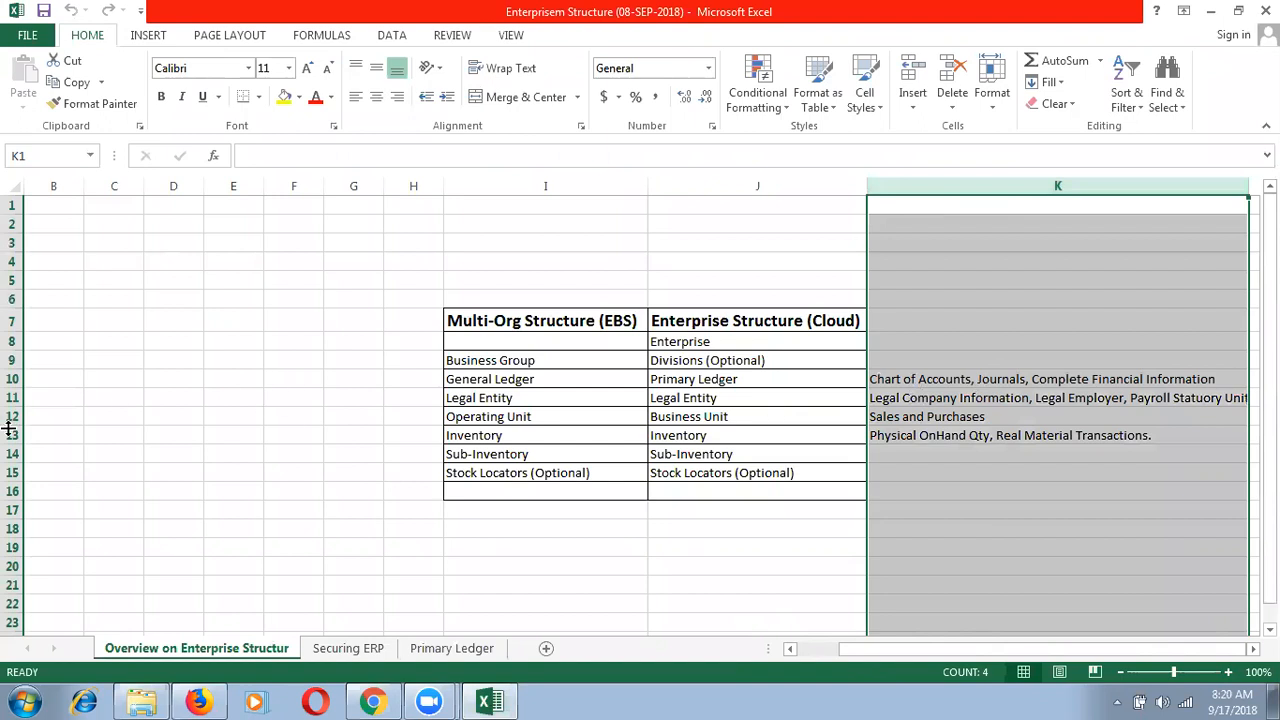
click(12, 398)
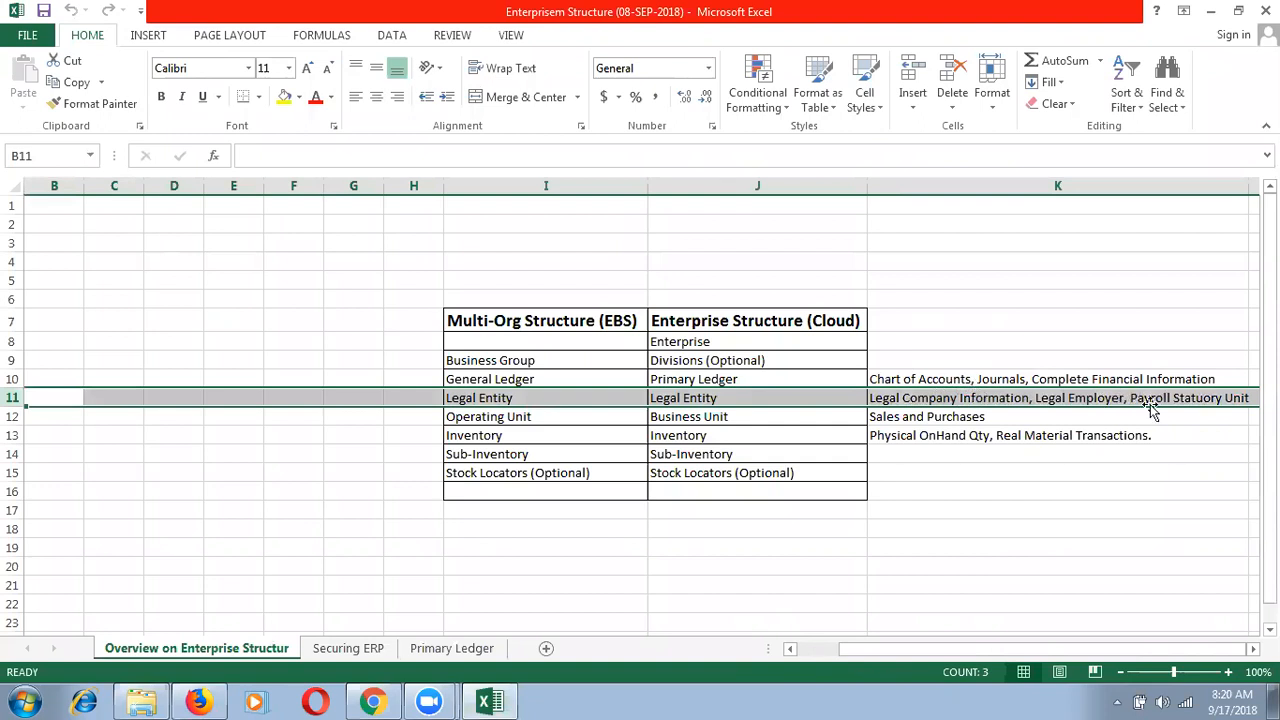
key(alt+Tab)
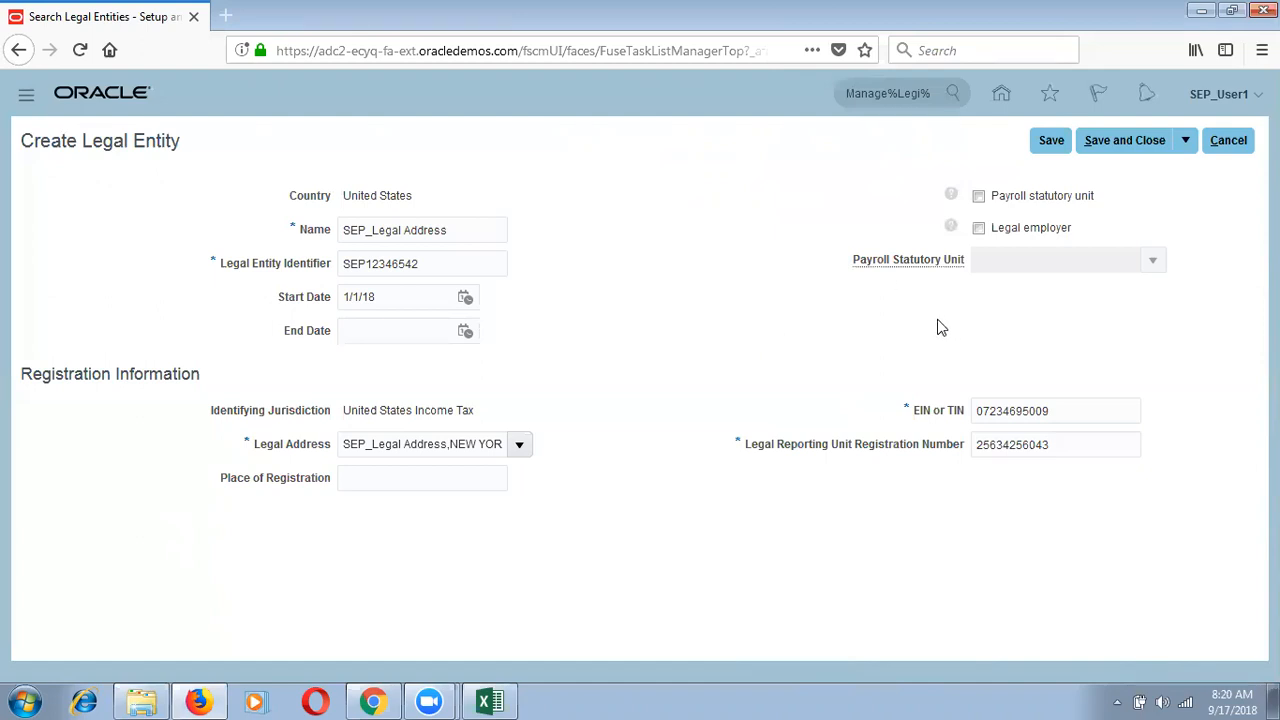
Step: Mark the legal entity as a legal employer only, leaving Payroll statutory unit unticked
click(979, 230)
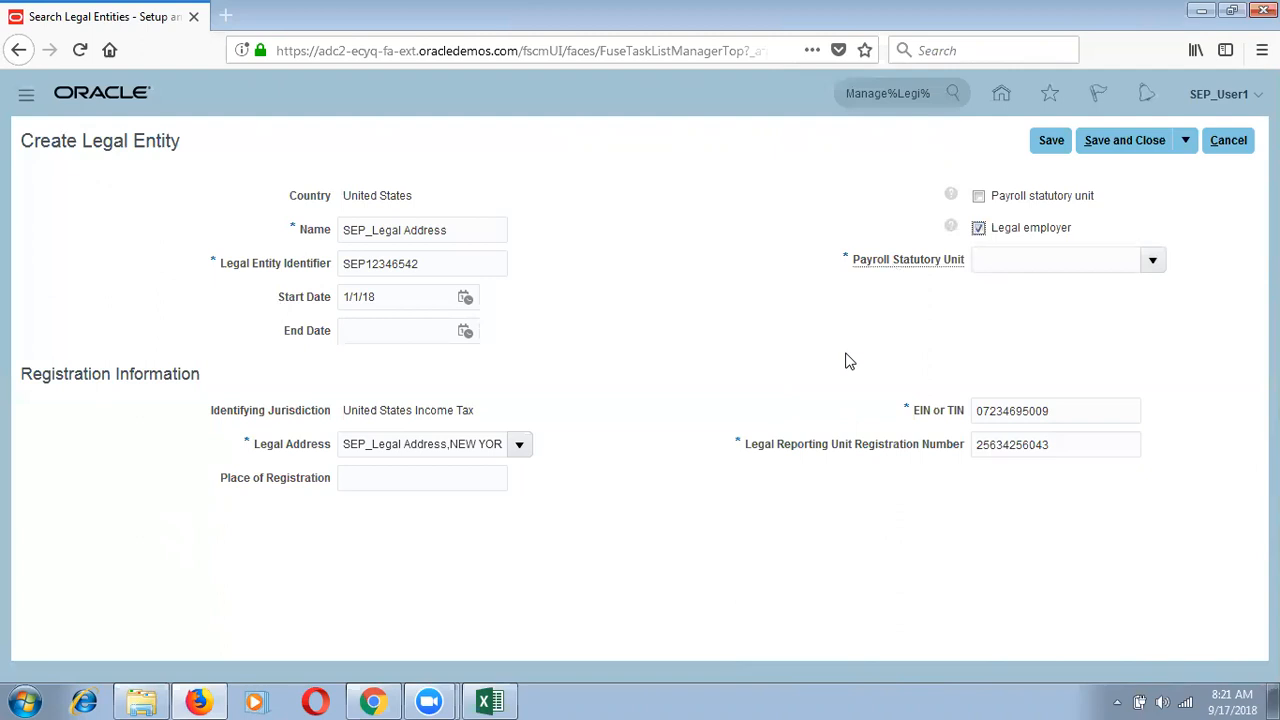
click(1010, 203)
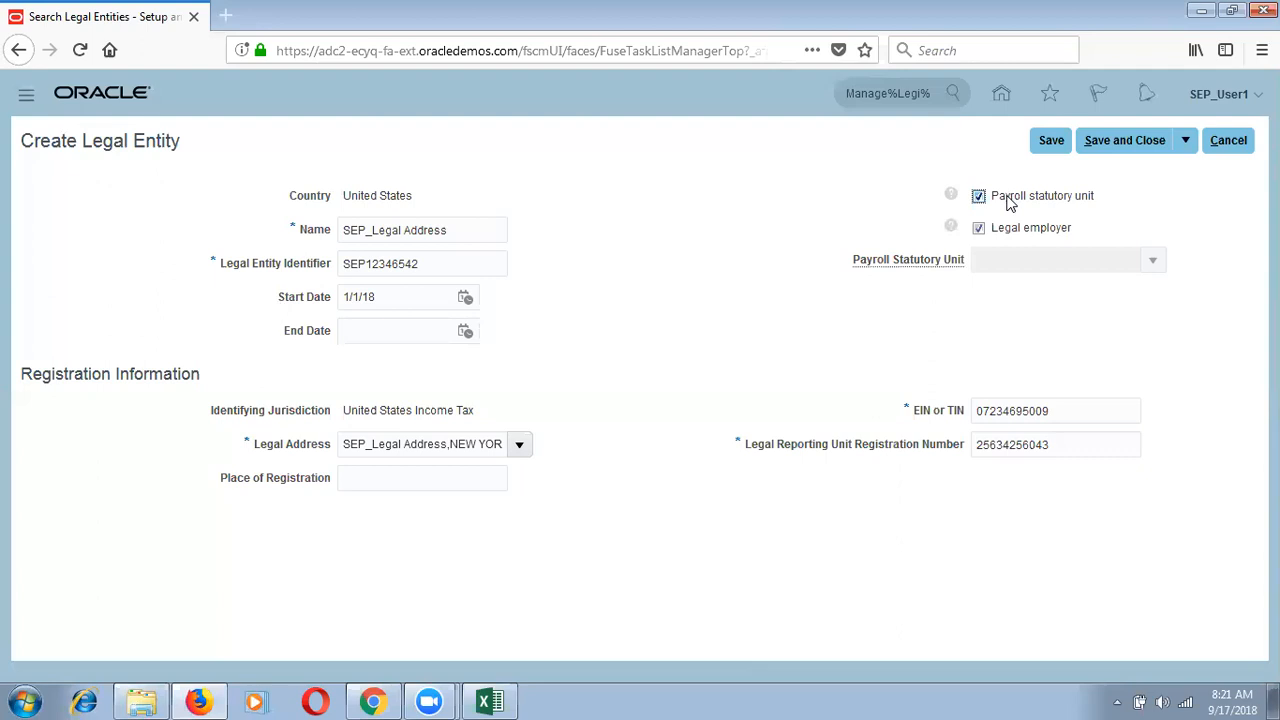
click(1010, 199)
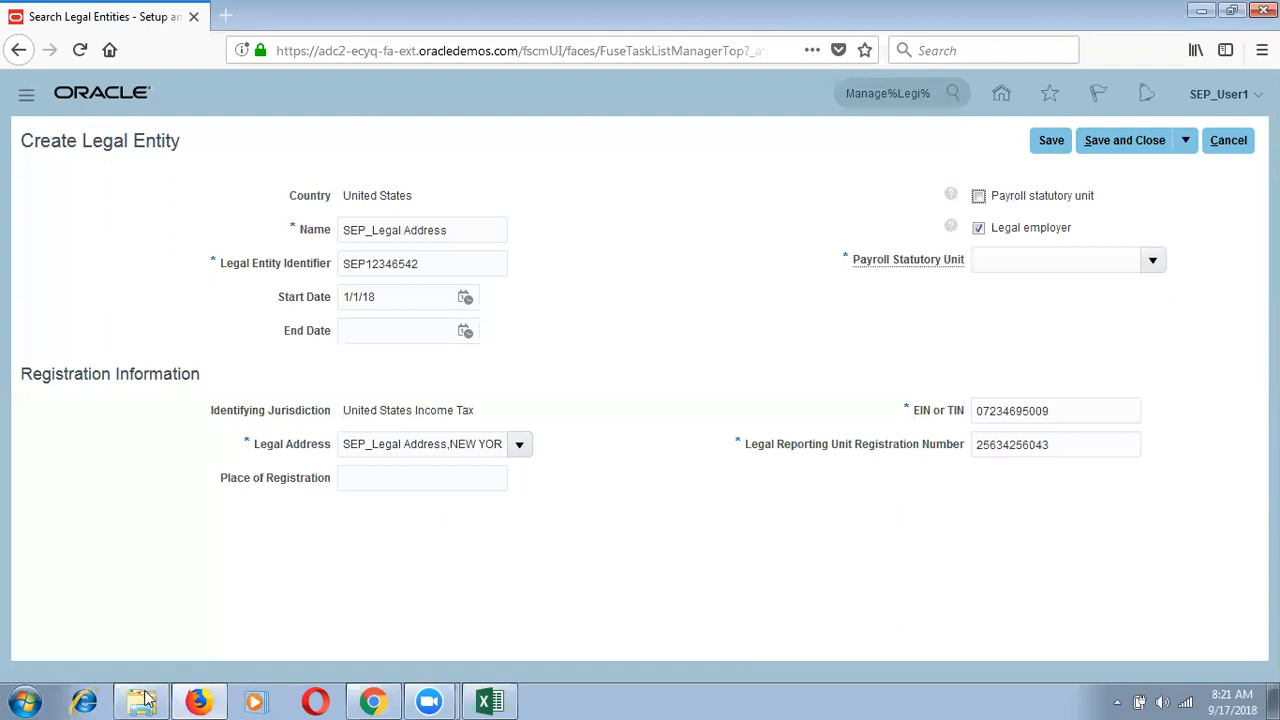
Step: Open Notepad and type two lines, 'US LE 1' and 'US LE 2'
click(16, 700)
text(notepad)
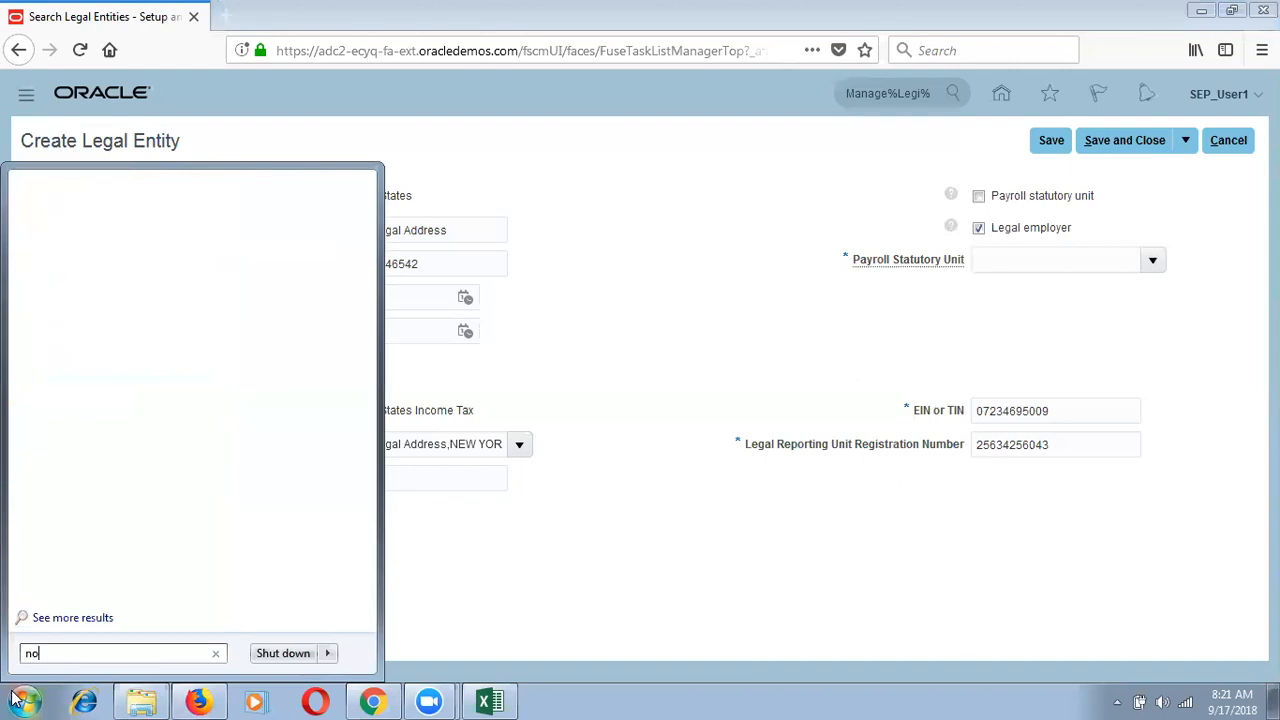
key(Return)
text(US Le)
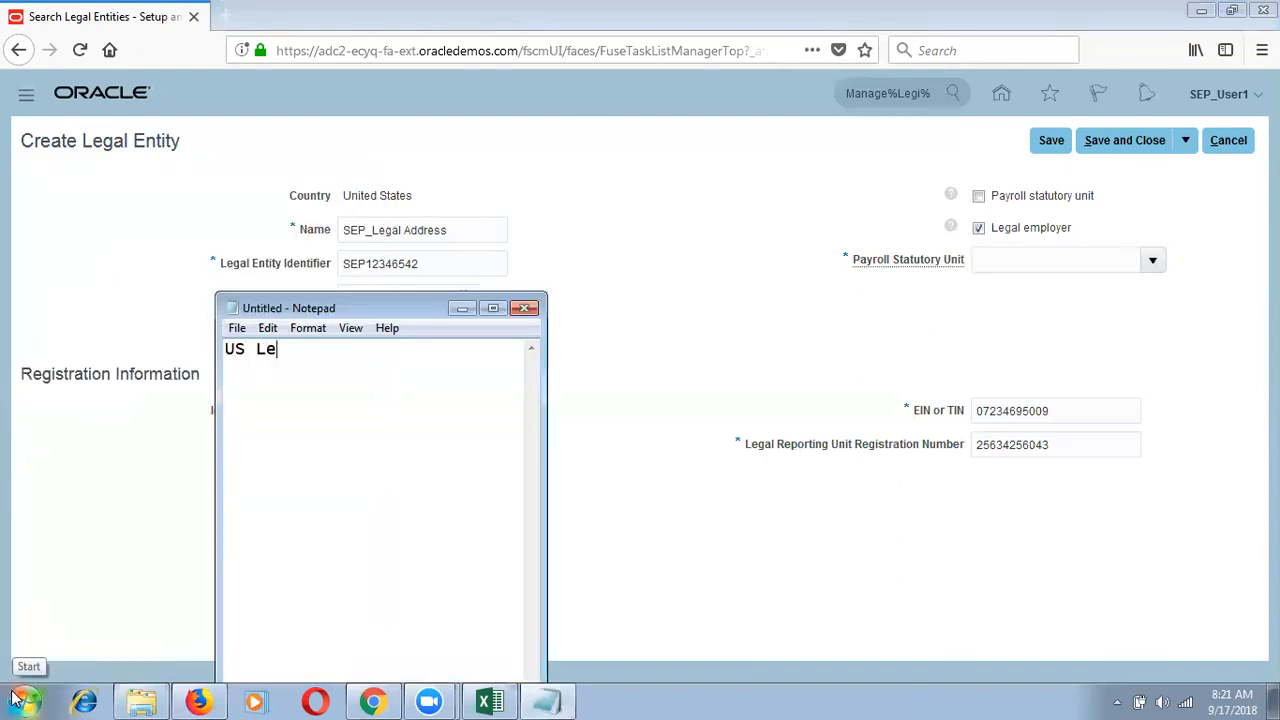
key(BackSpace)
text(E 1 )
text(US Le )
text(2)
key(BackSpace)
text(2)
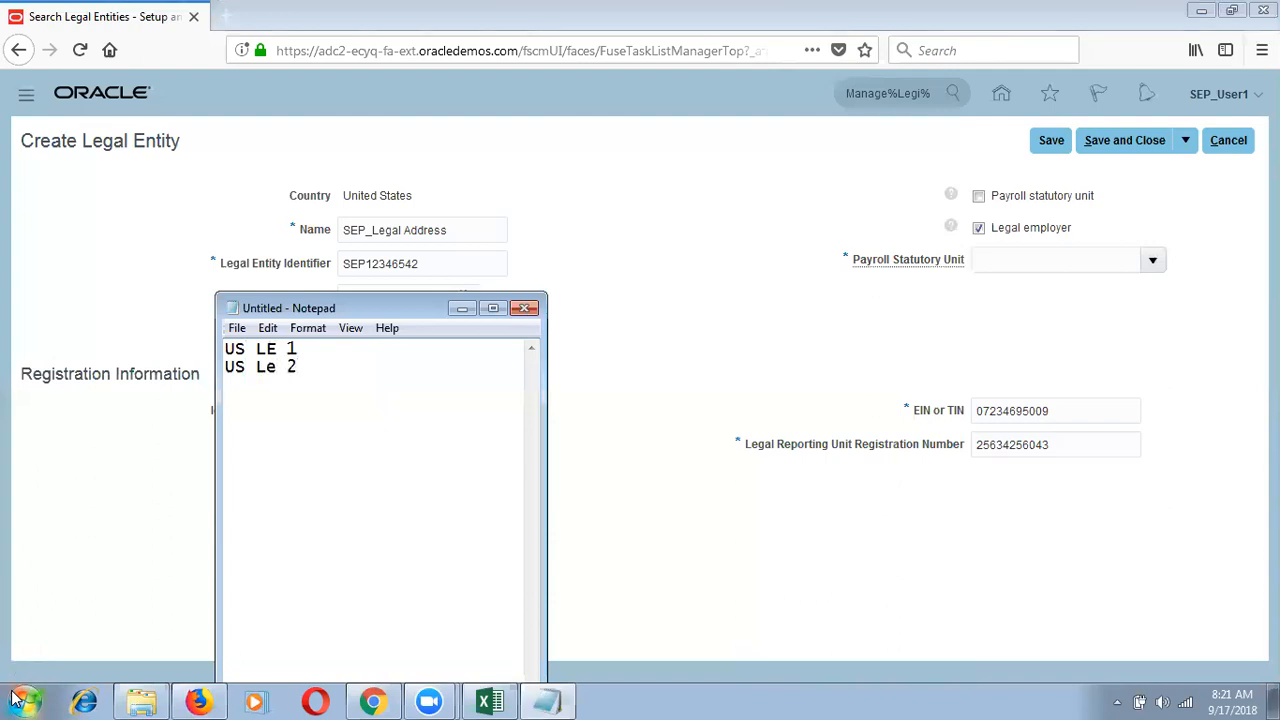
Step: Tag both lines '-> Legal Employers' and add 'I want to pay salaries for both LE Employees from LE2'
key(Up)
text(-> Legal Employers)
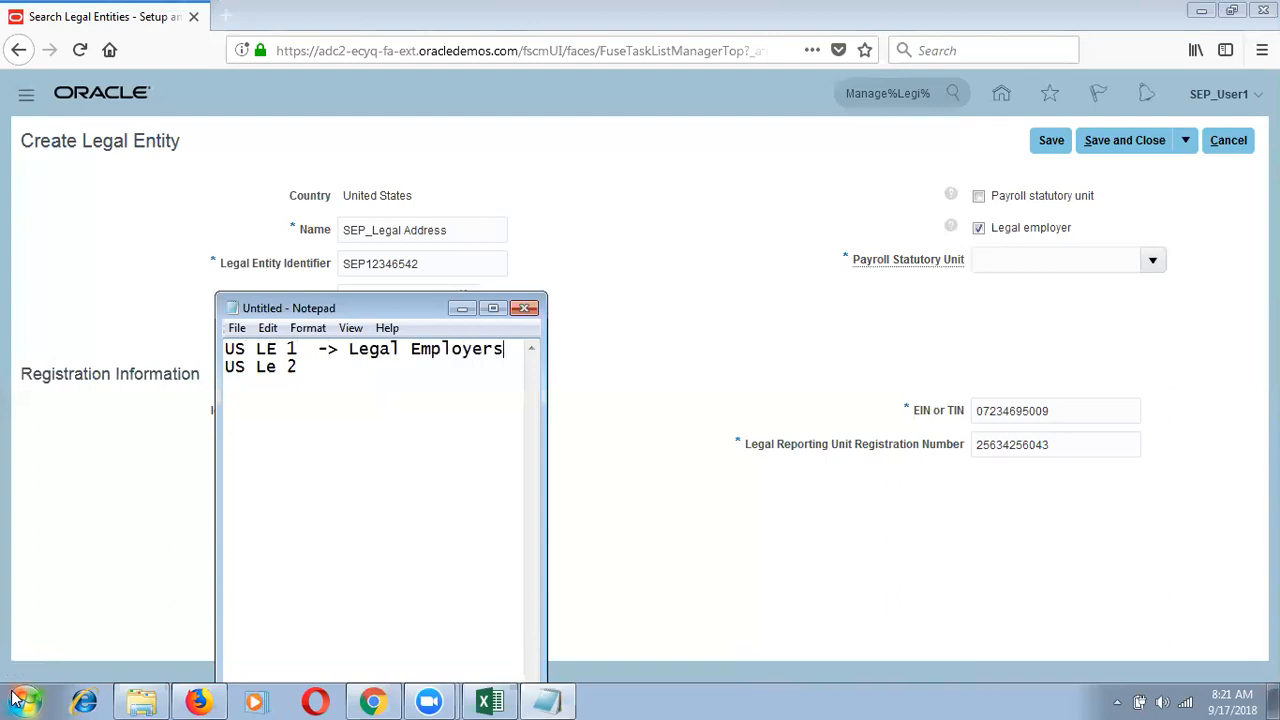
key(Down)
text(-> Legal Employers)
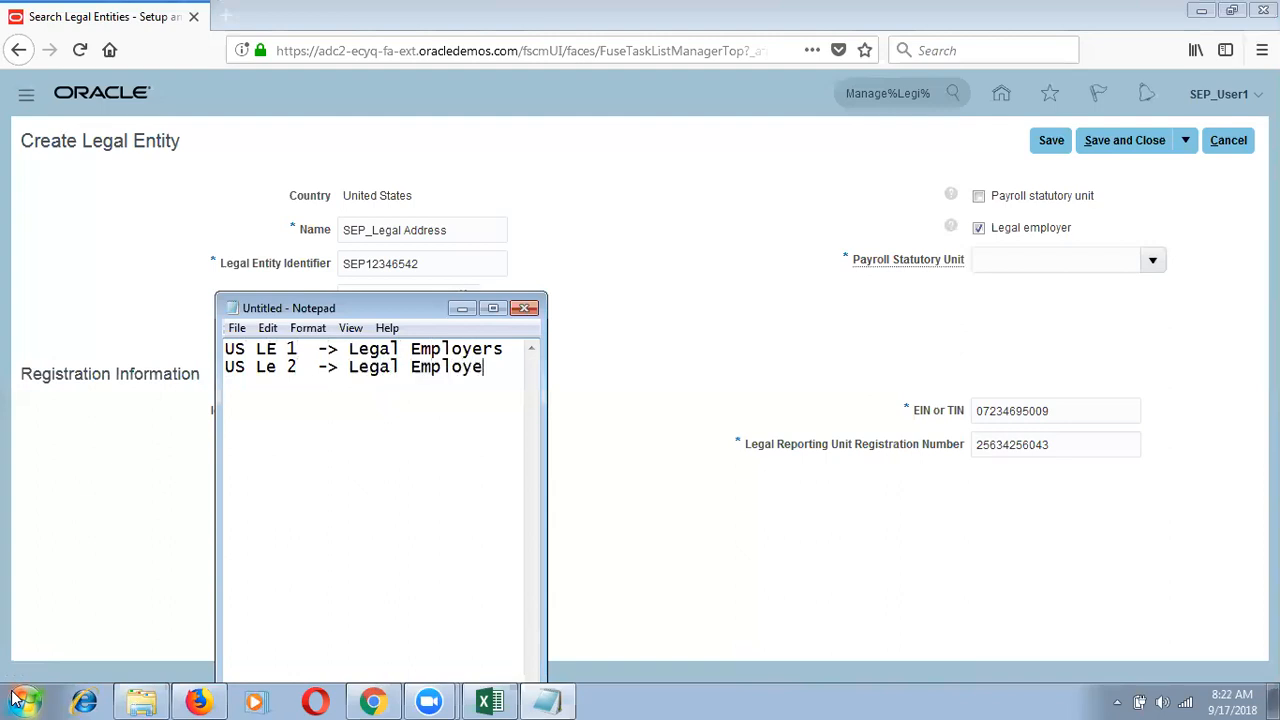
key(Return)
key(Return)
text(I want )
text(to pay salar)
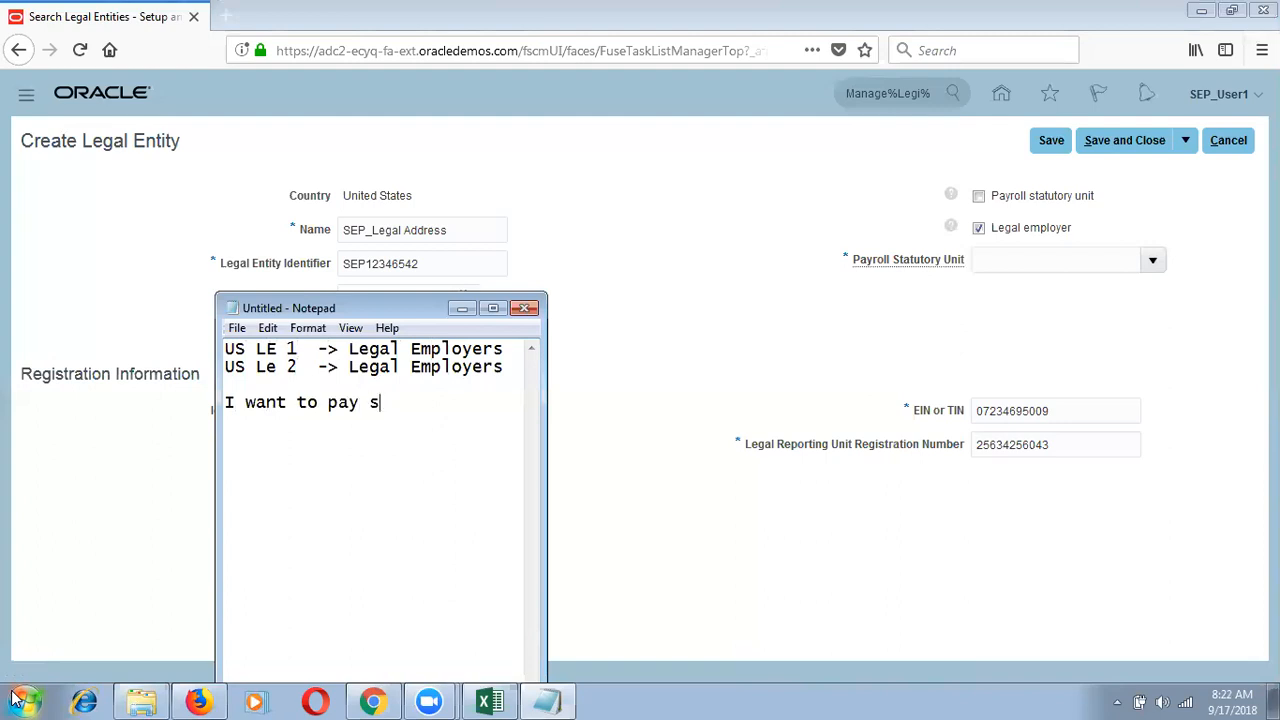
text(ies for )
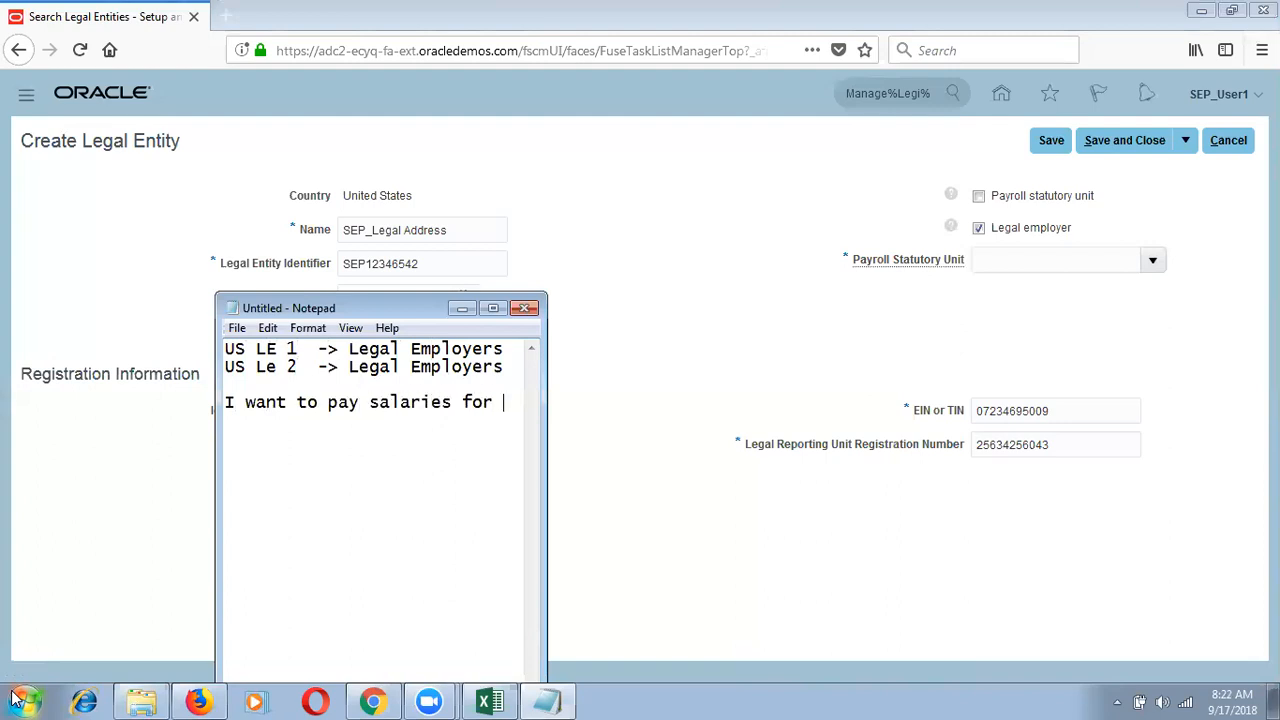
text(both LE Em)
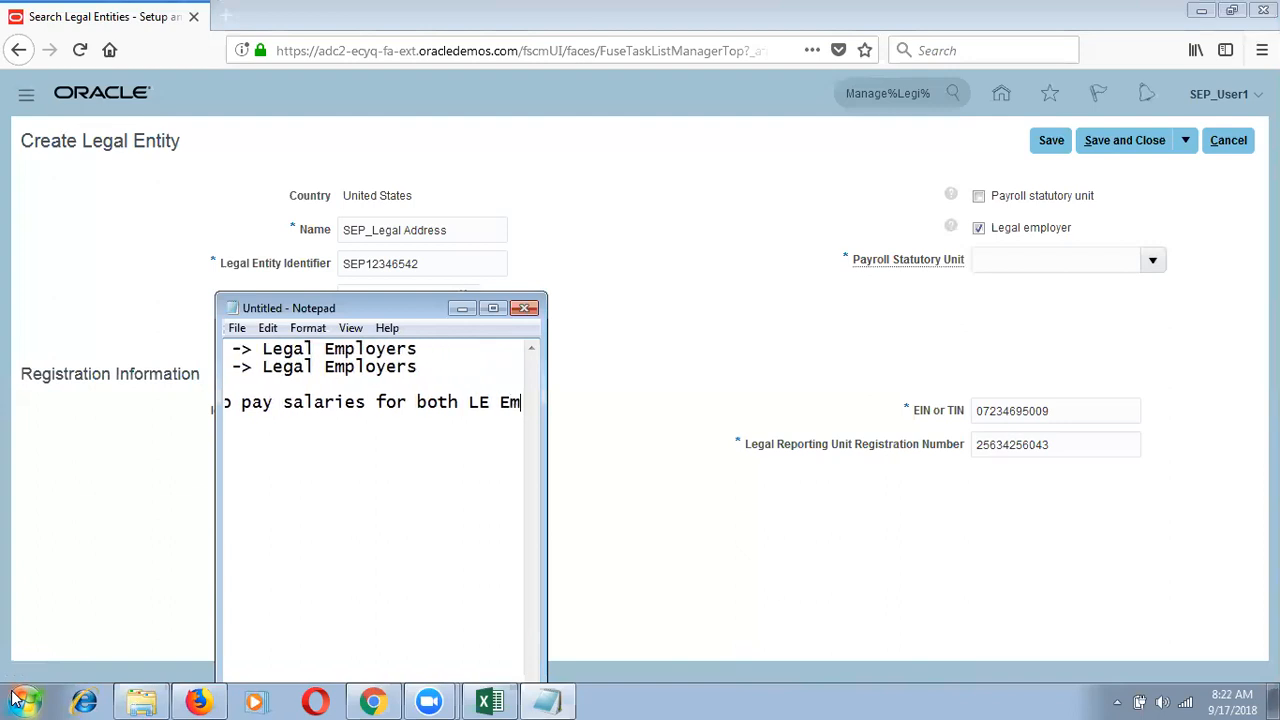
text(ployees from LE2)
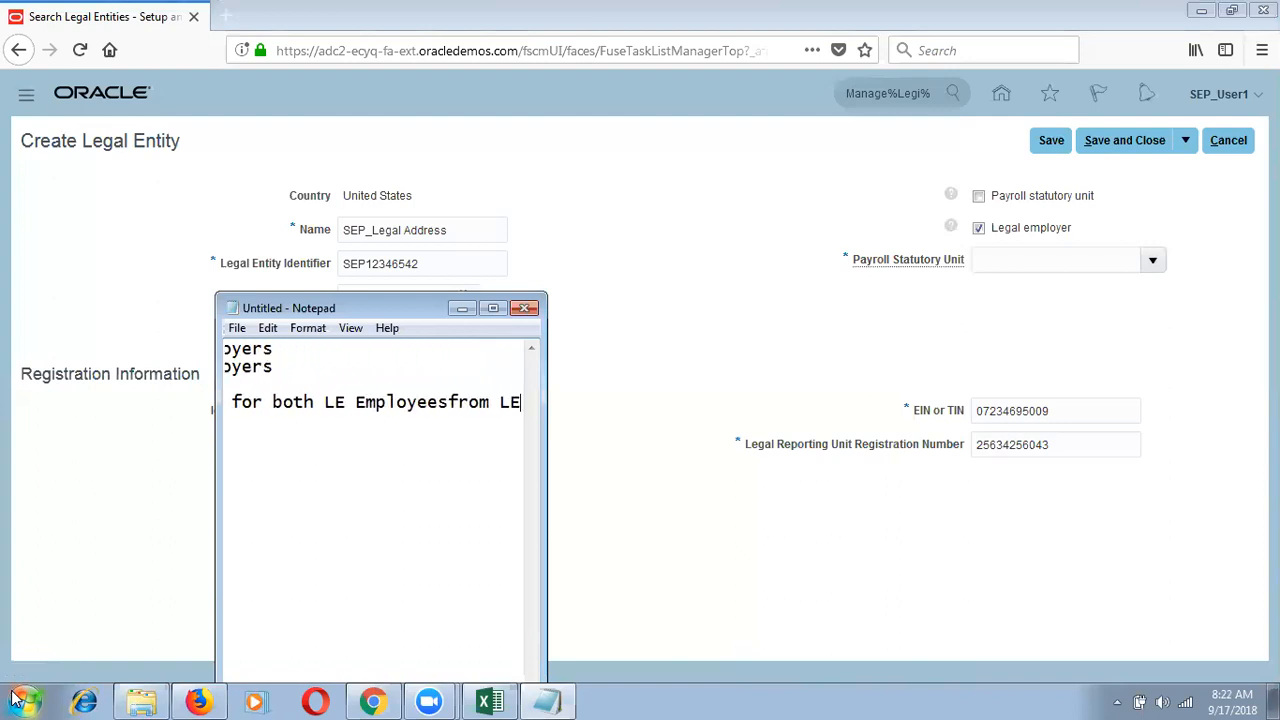
click(438, 403)
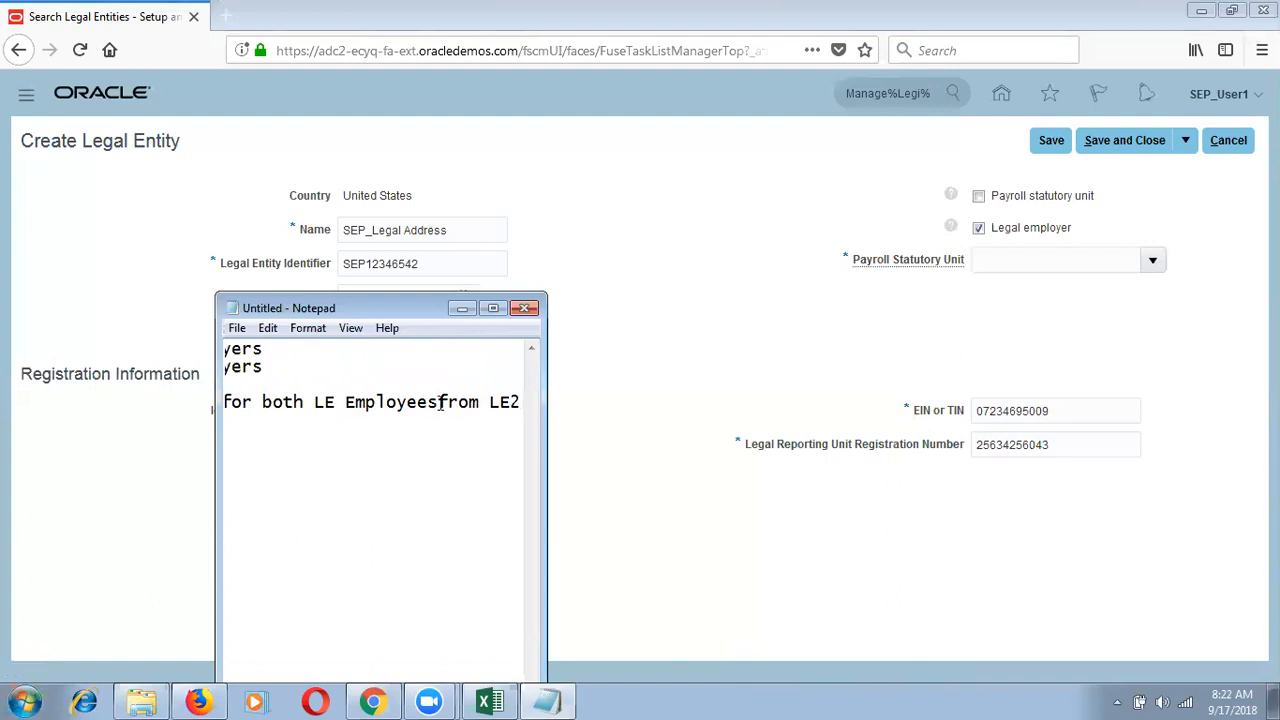
Step: Maximize the note, highlight the two Legal Employers lines, and switch back to Create Legal Entity
click(494, 309)
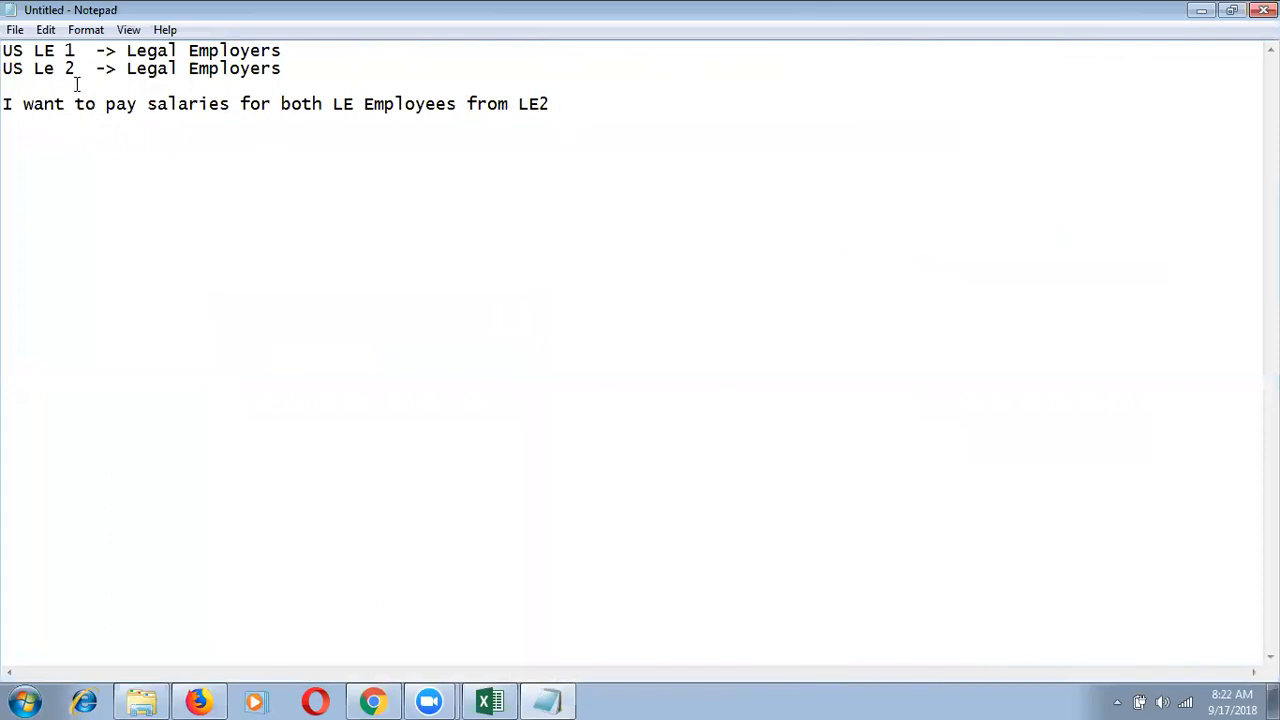
drag(80, 67, 6, 48)
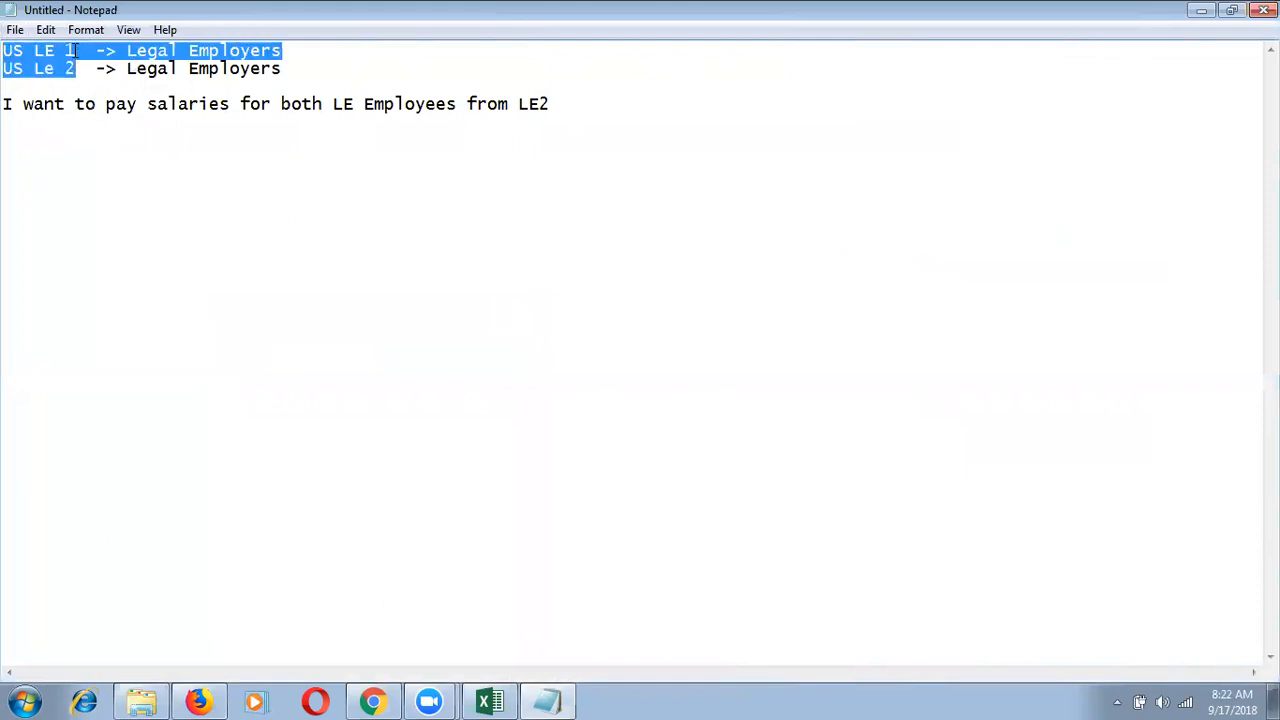
drag(76, 50, 4, 87)
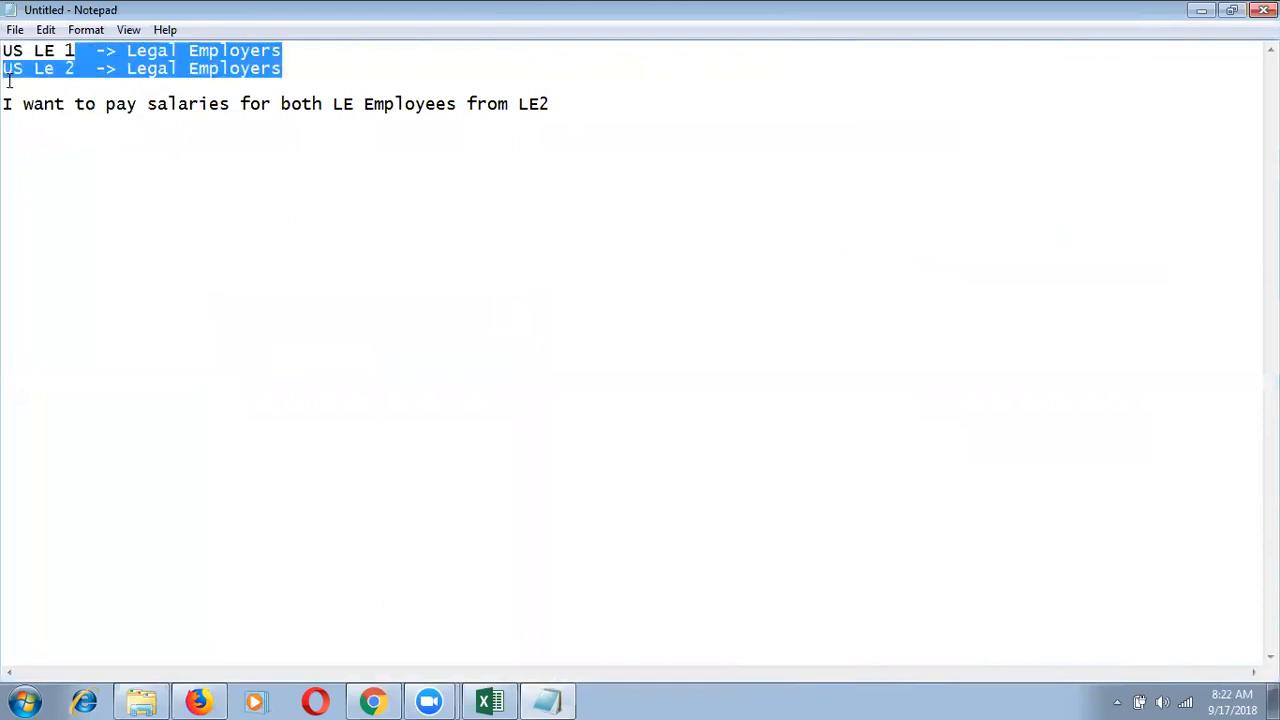
click(75, 68)
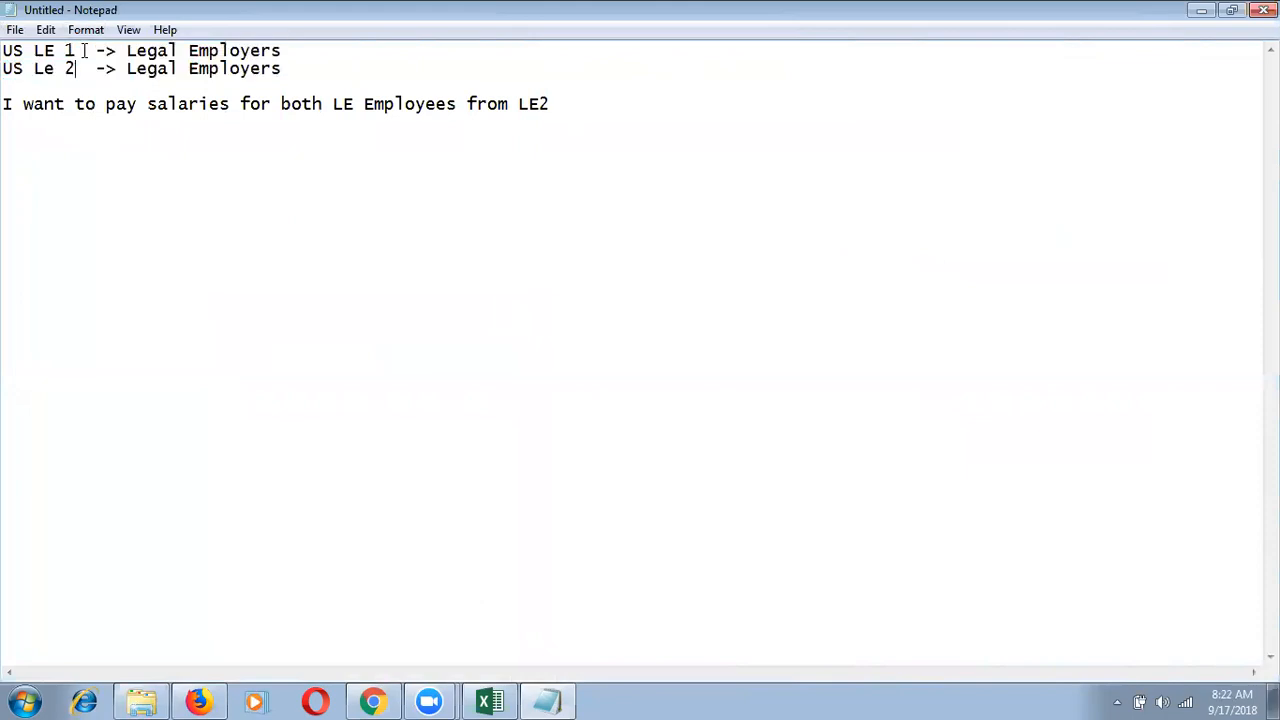
key(alt+Tab)
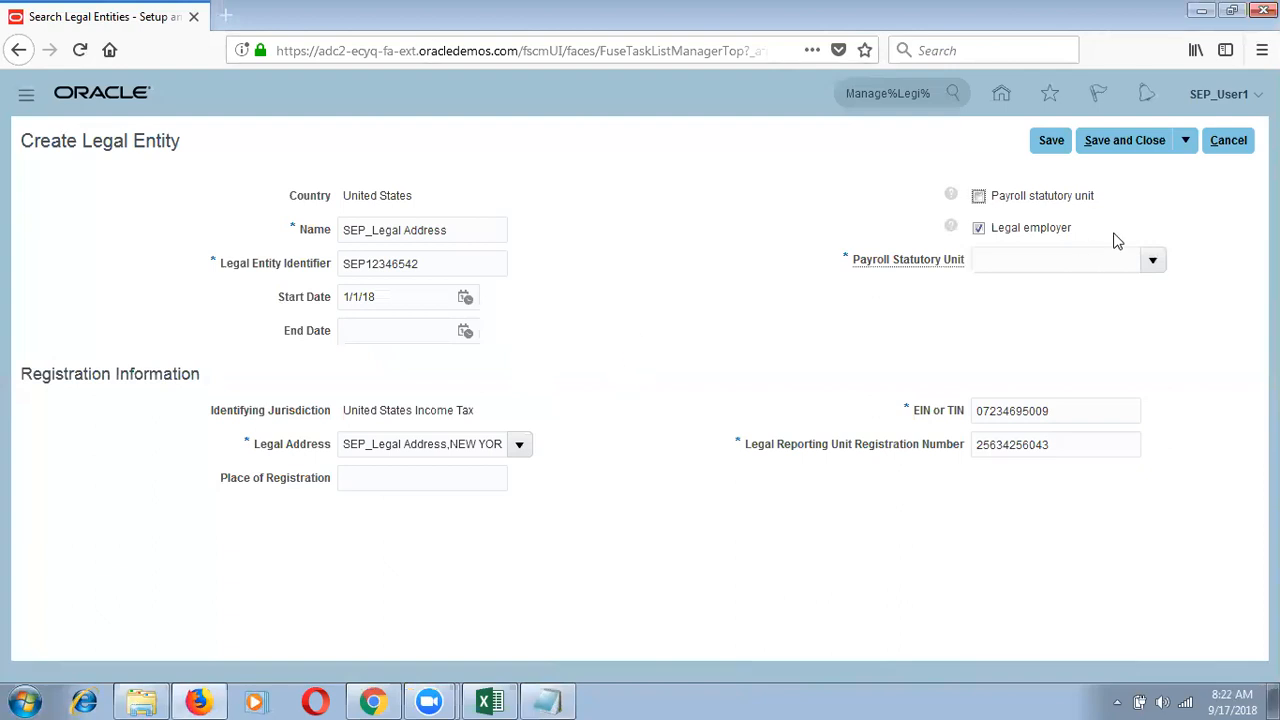
Step: Change the legal entity name to SEP_Legal Entity
click(1154, 262)
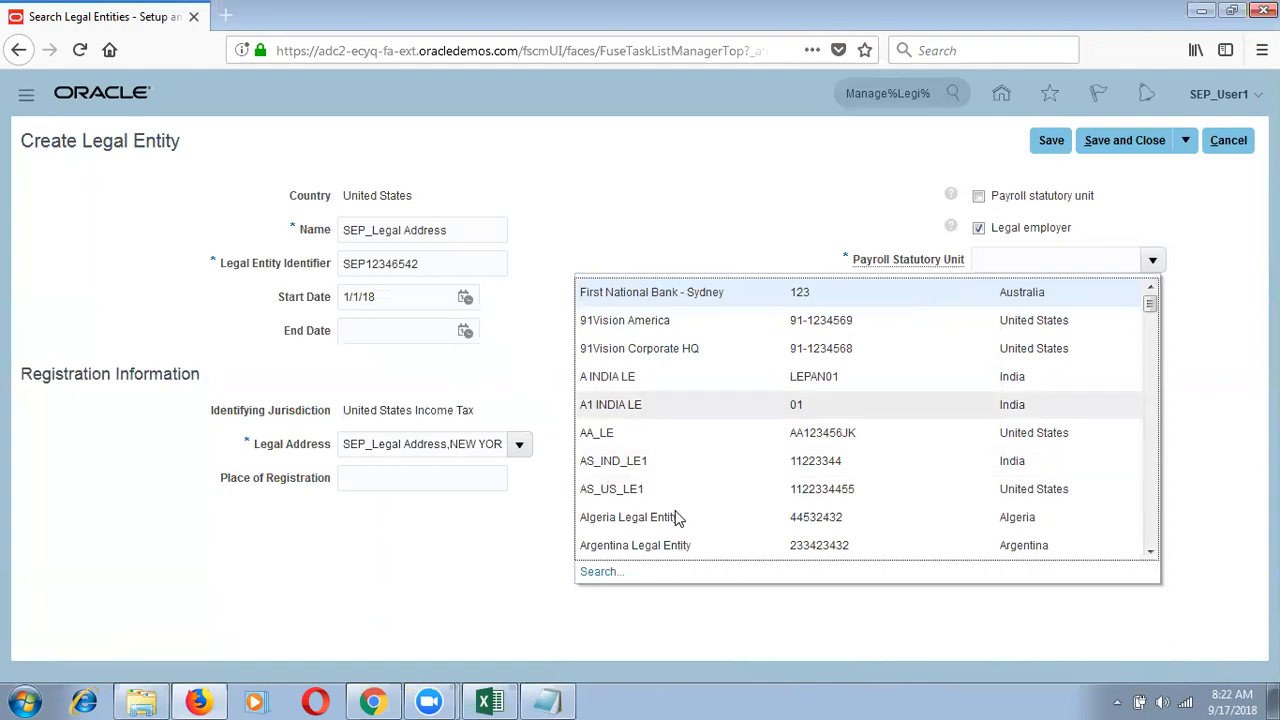
click(485, 230)
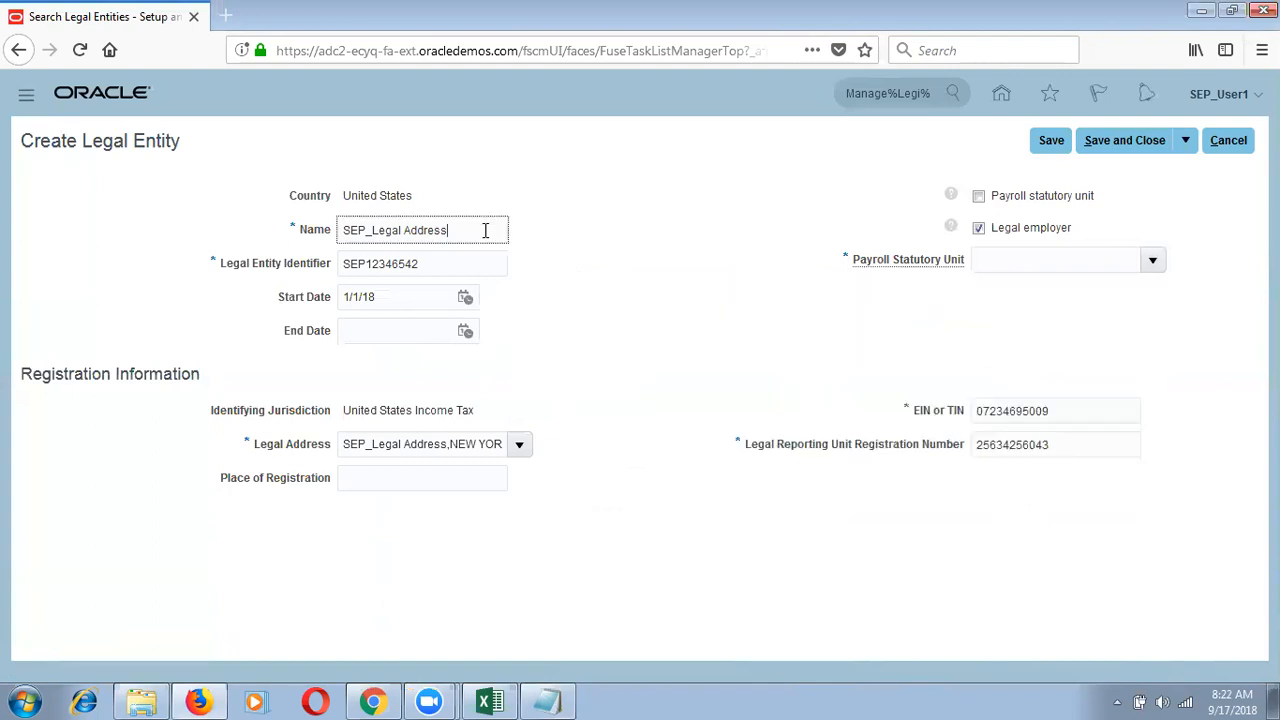
key(BackSpace)
key(BackSpace)
key(BackSpace)
key(BackSpace)
key(BackSpace)
key(BackSpace)
key(BackSpace)
text(Entity)
click(703, 369)
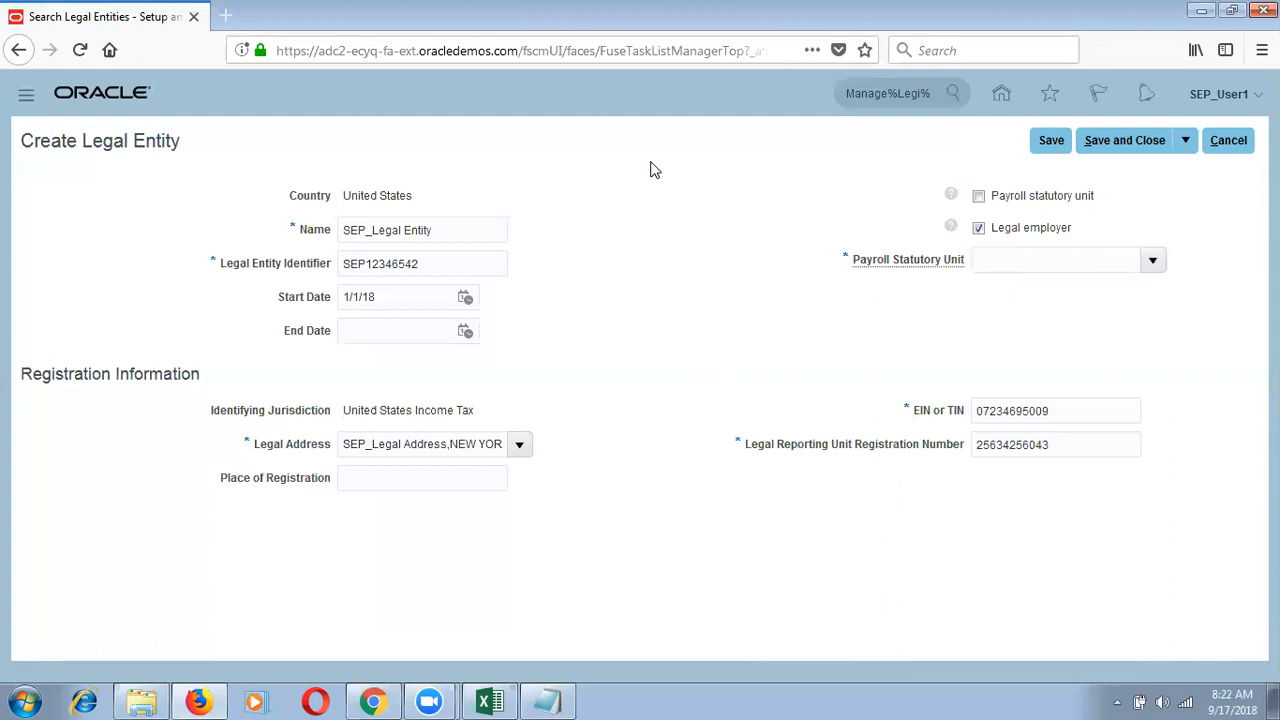
Step: Mark the entity as a payroll statutory unit and save it, acknowledging the confirmation
click(979, 197)
click(1051, 140)
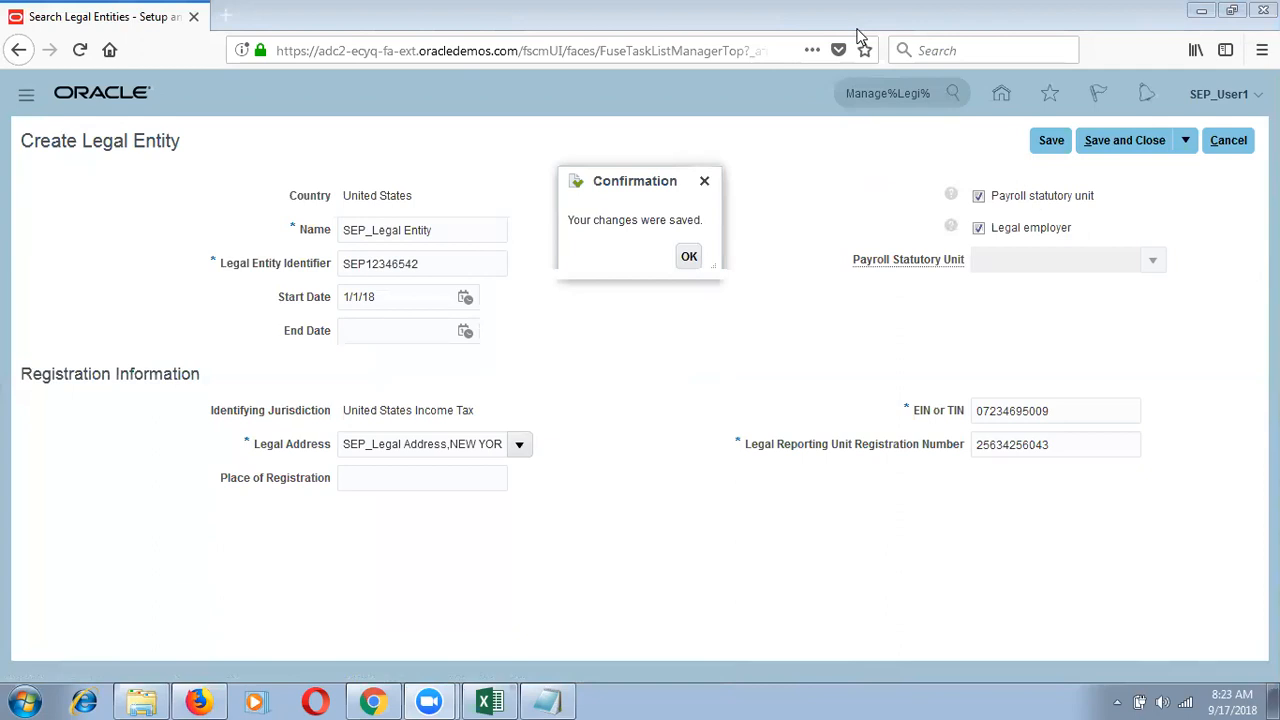
click(688, 258)
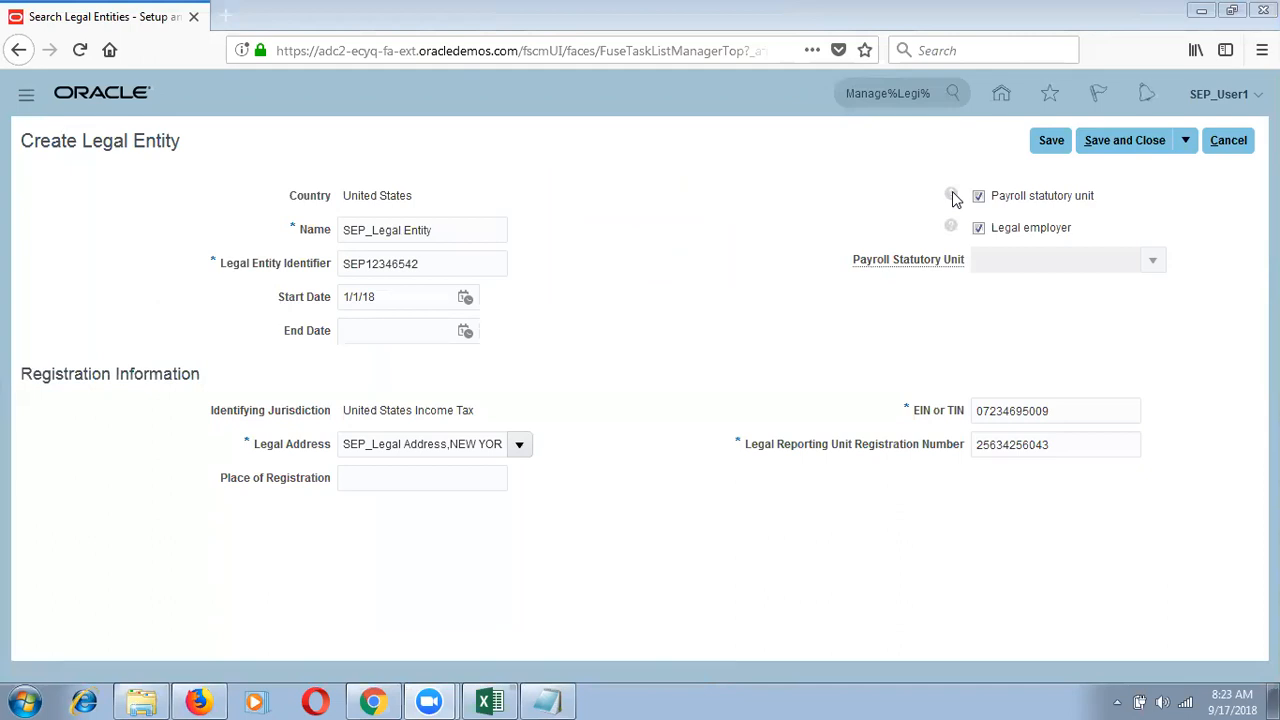
Step: Check the help for Payroll statutory unit and Legal employer, then save and close SEP_Legal Entity
mouse_move(954, 197)
mouse_move(952, 232)
click(950, 226)
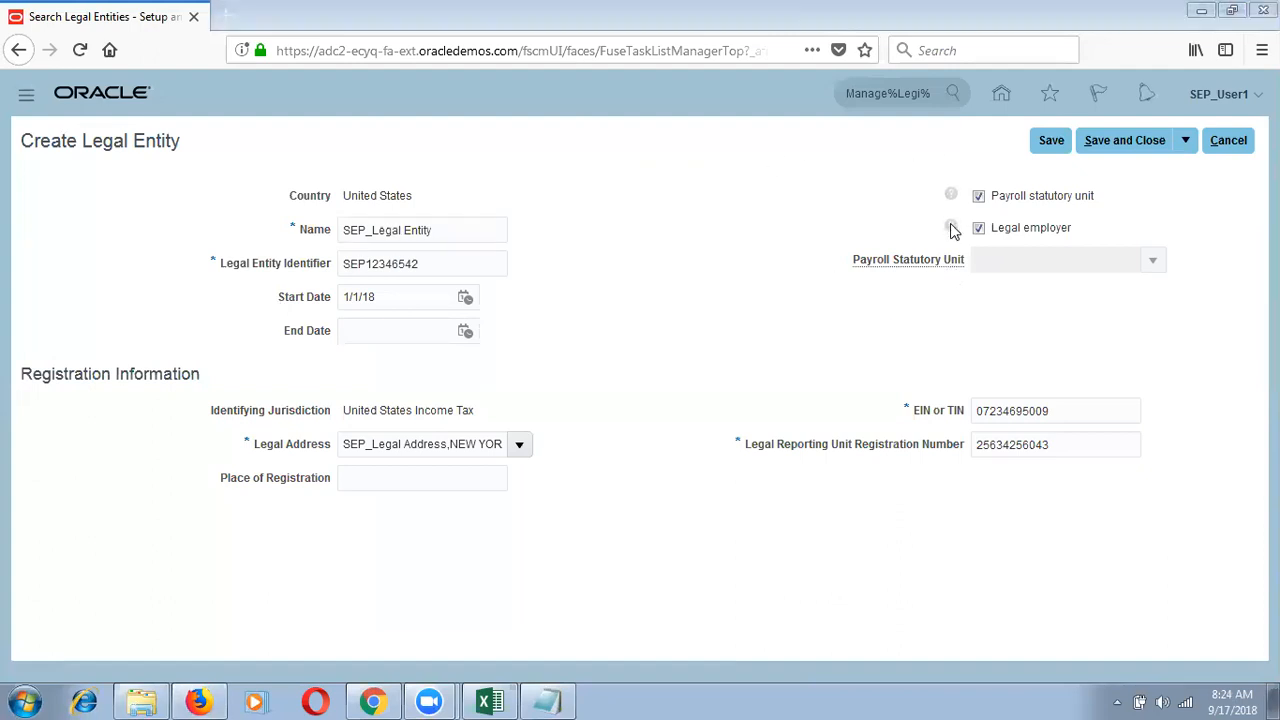
mouse_move(953, 229)
click(1149, 135)
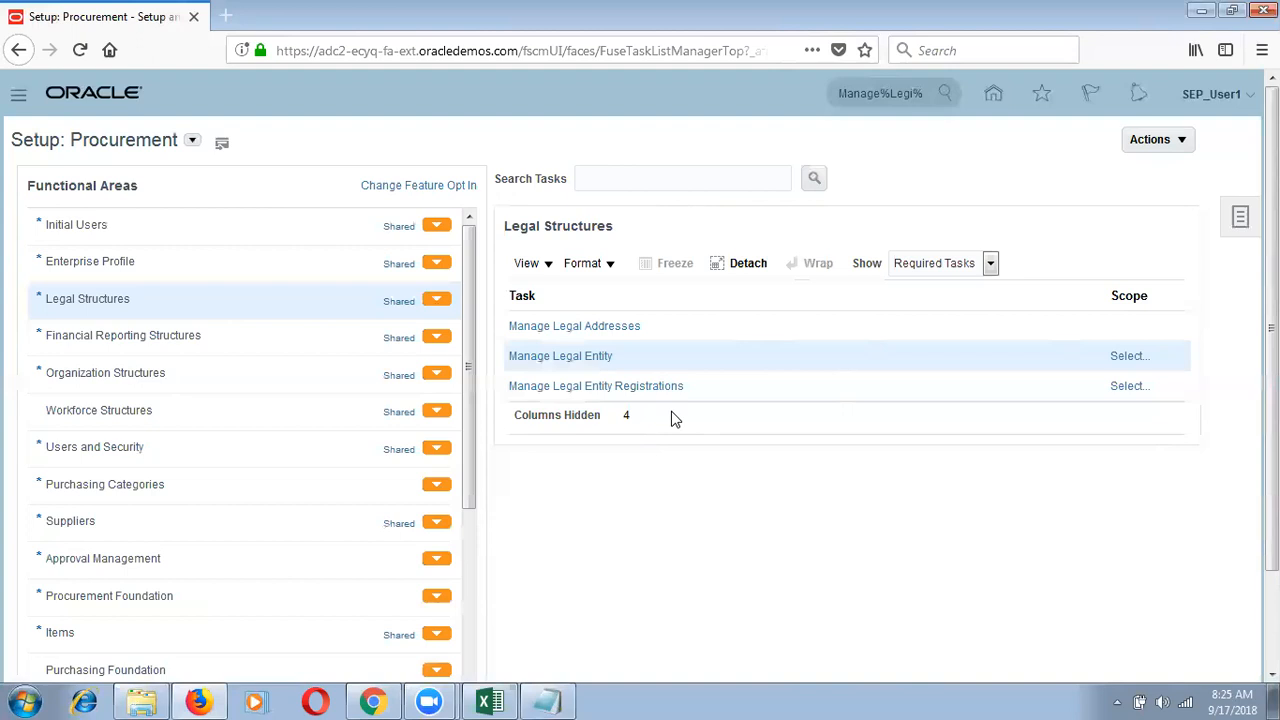
Step: Show all Legal Structures tasks and open Manage Legislative Data Groups with a Select and Add scope
click(920, 268)
click(918, 290)
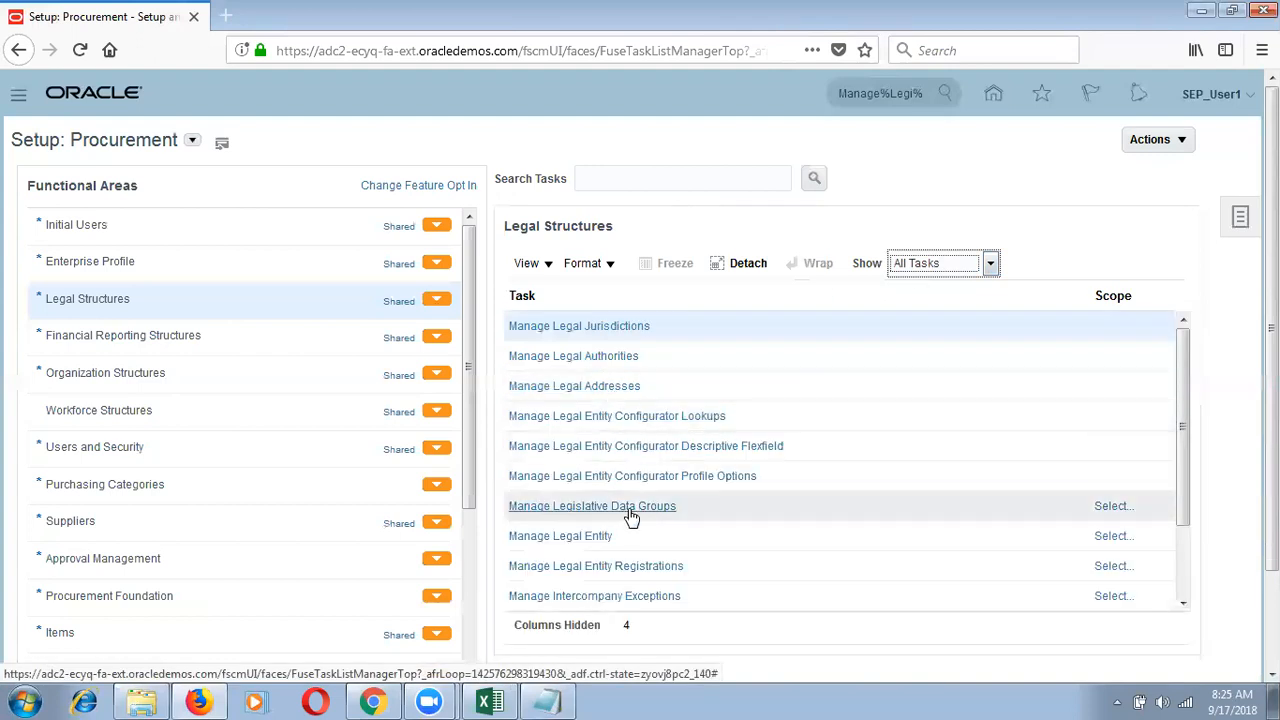
click(629, 510)
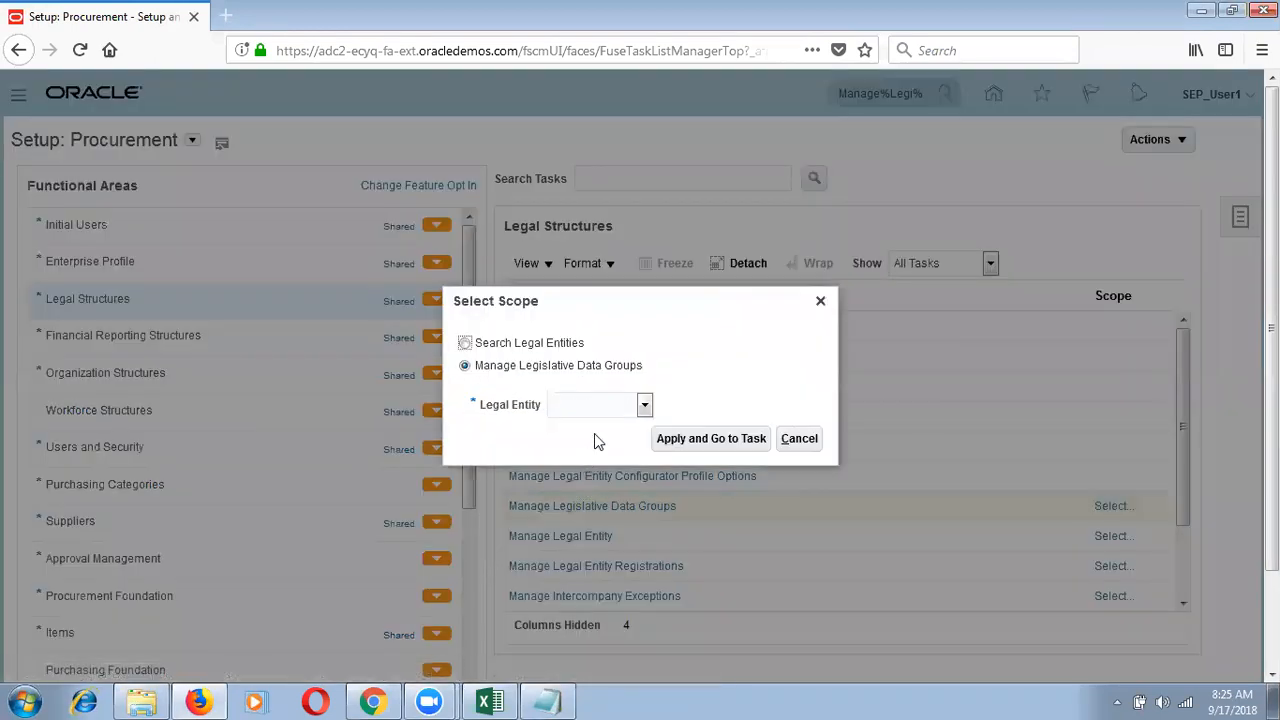
click(607, 413)
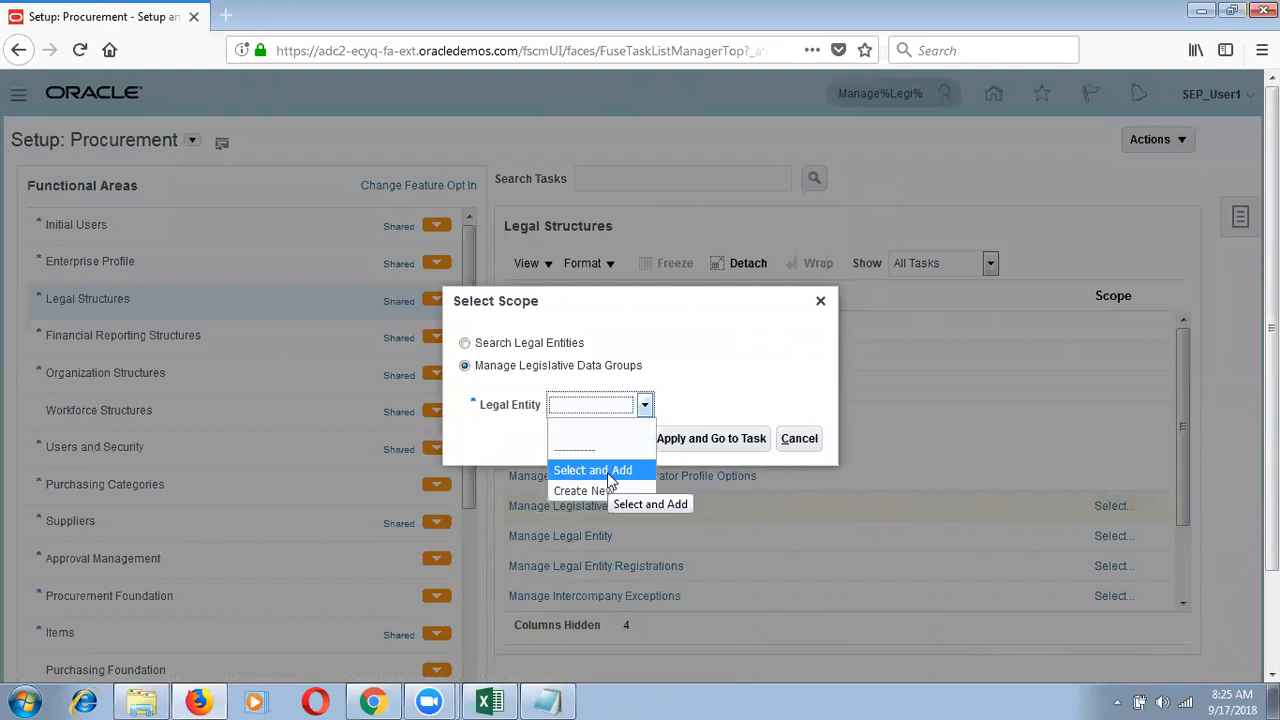
click(607, 472)
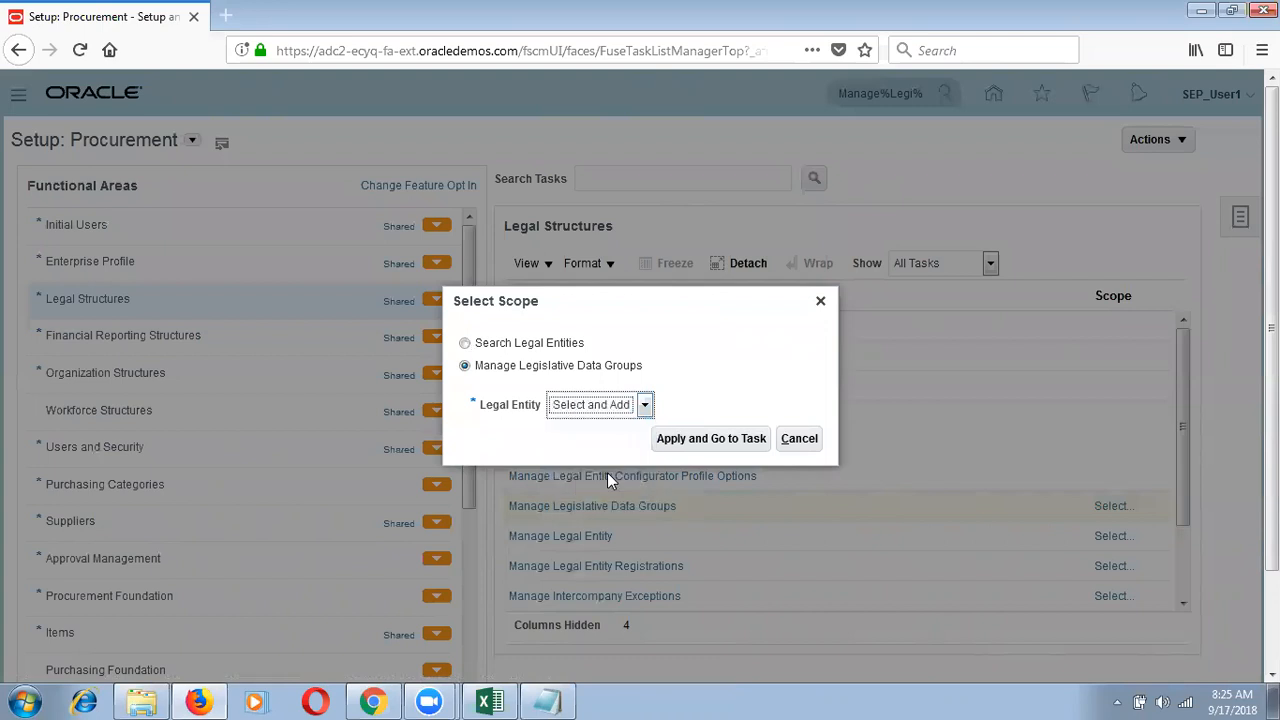
click(688, 443)
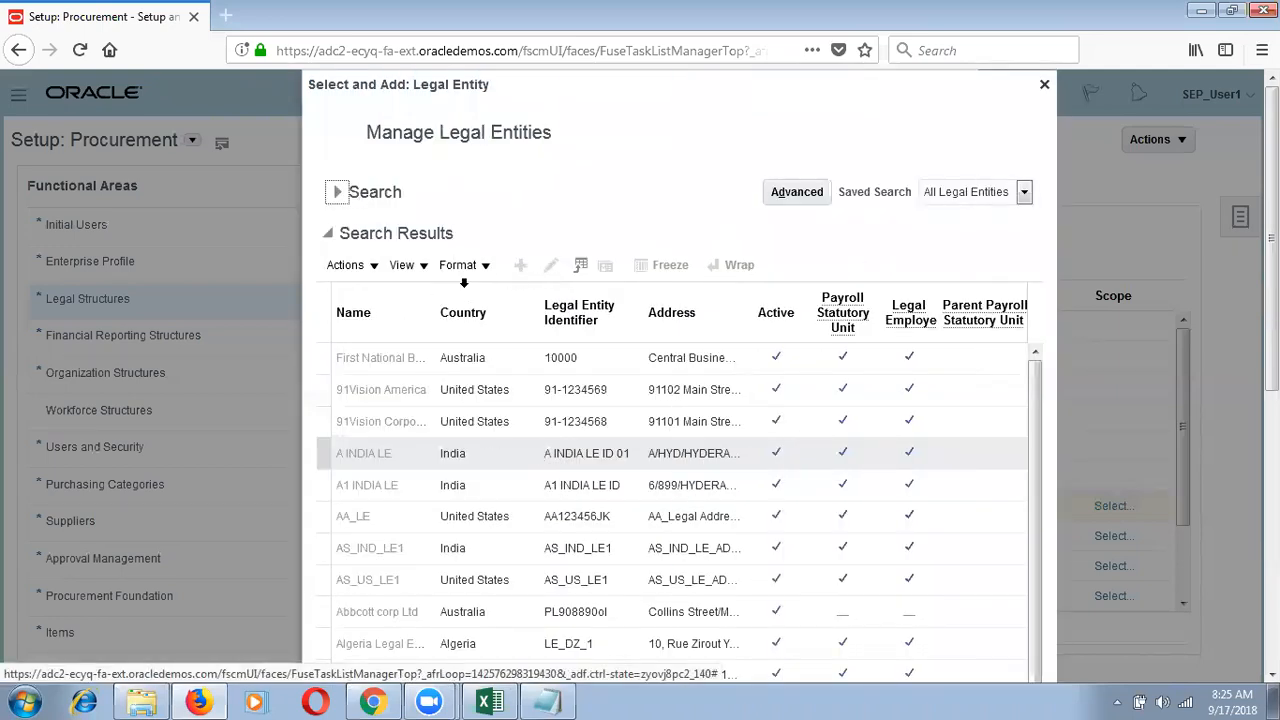
Step: Search legal entities for SEP% and set SEP_Legal Entity as the scope
click(340, 195)
click(434, 224)
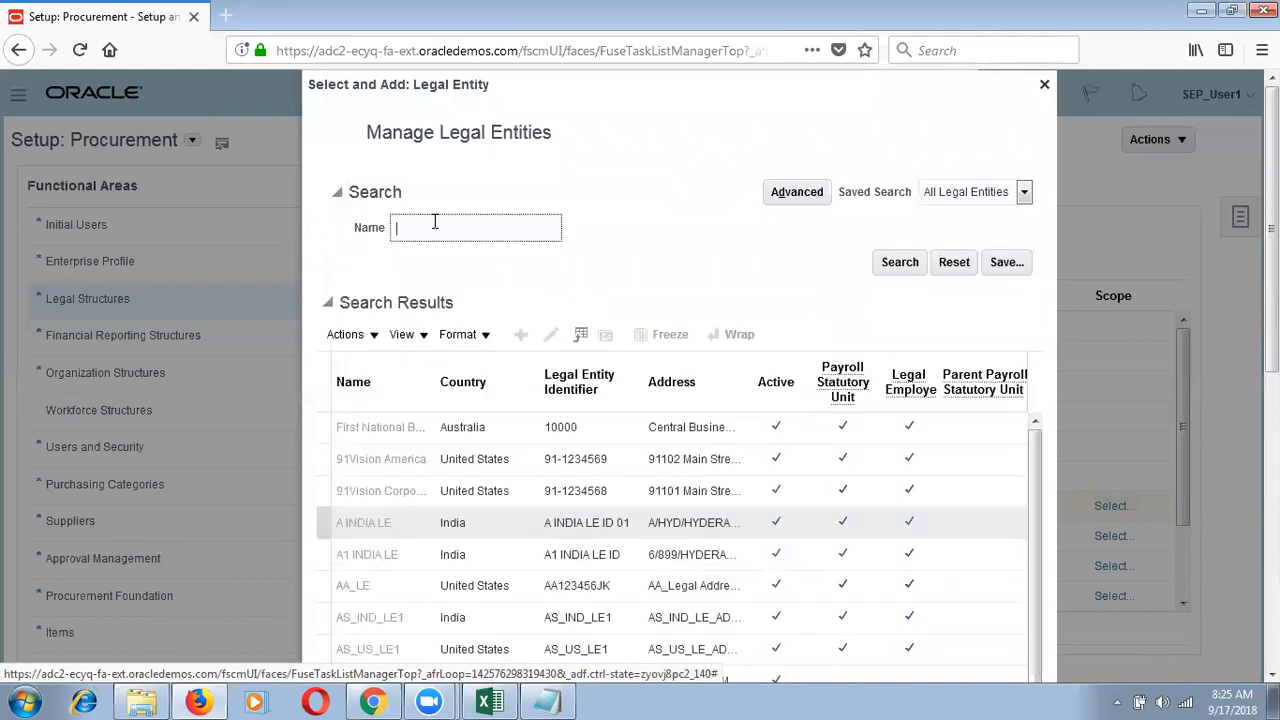
text(SEP%)
click(900, 262)
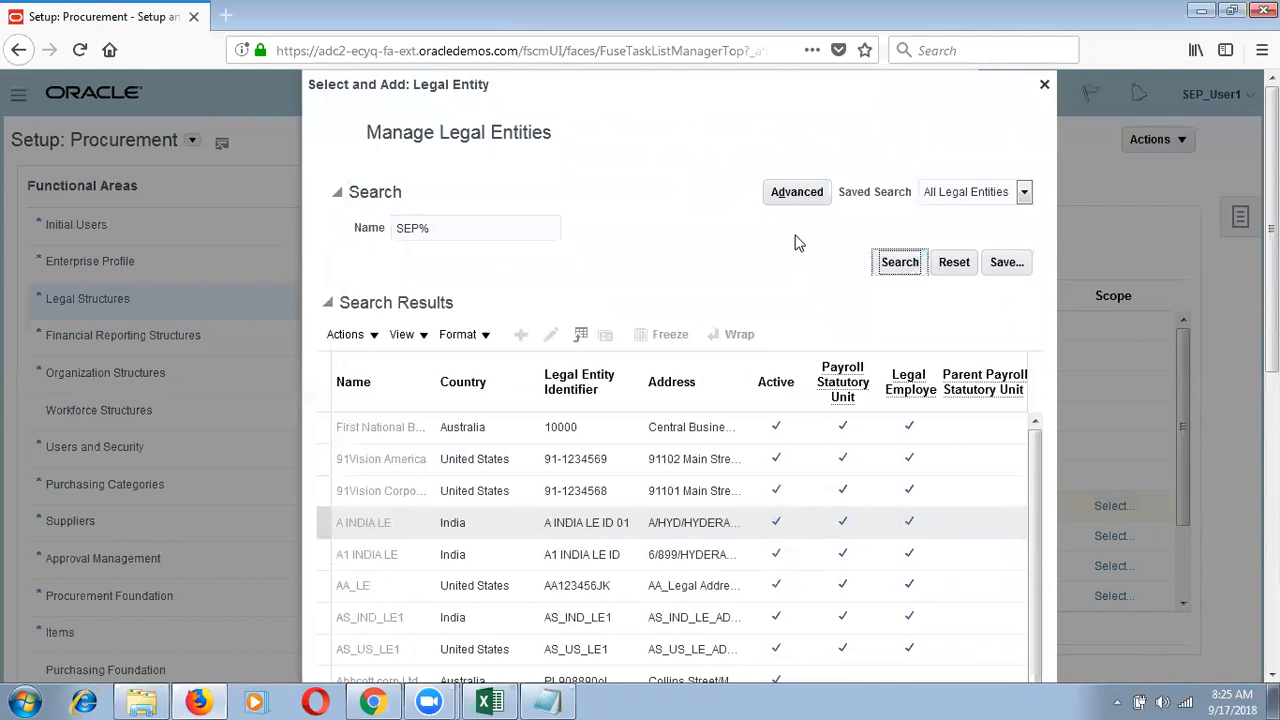
click(558, 478)
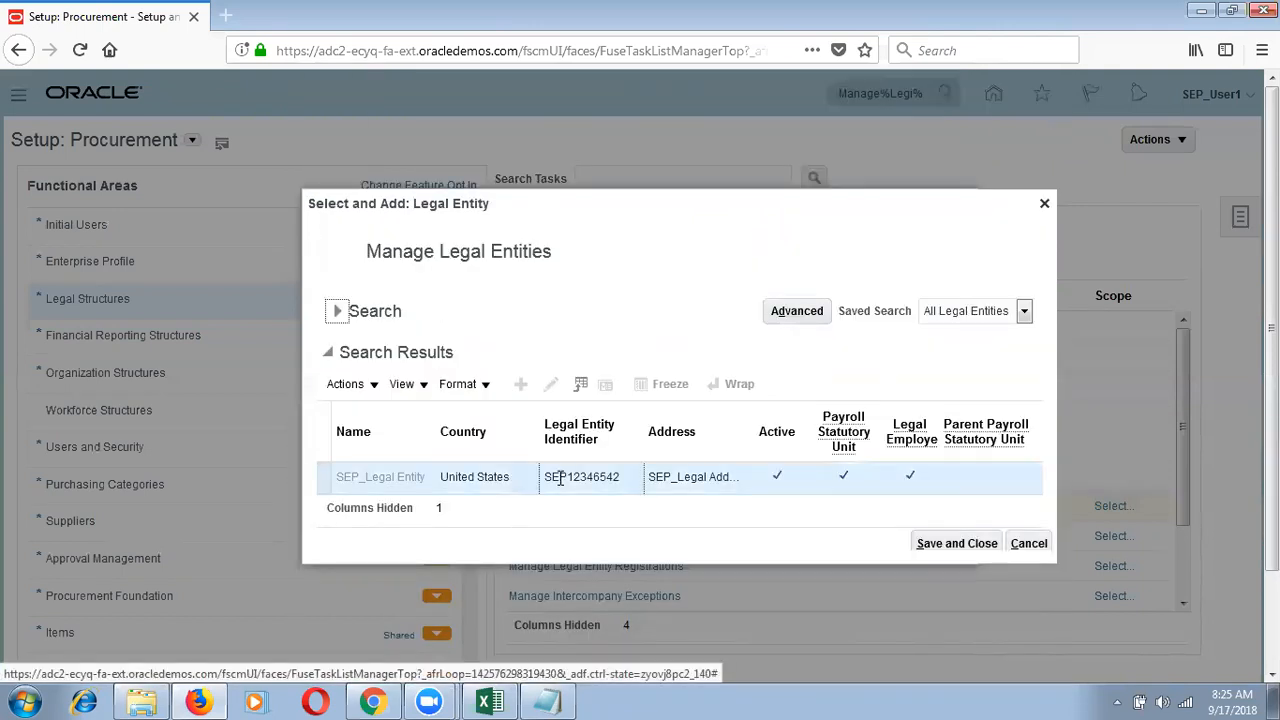
click(980, 545)
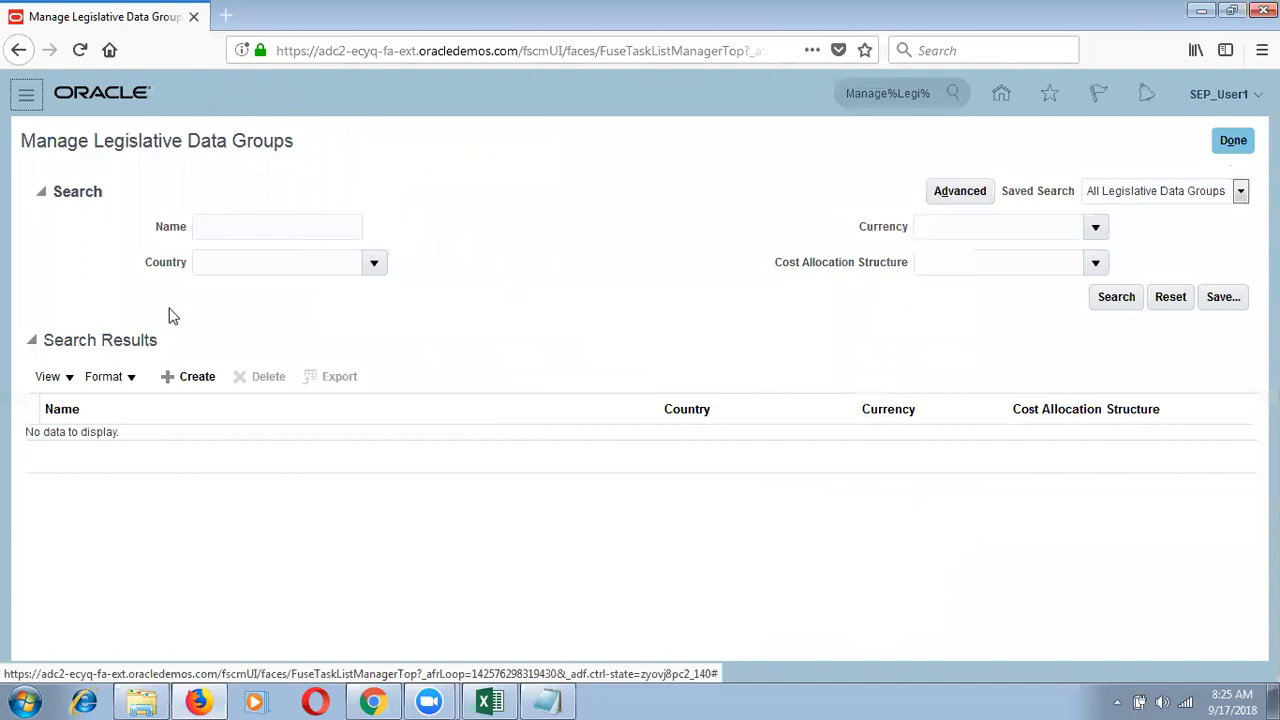
Step: Create a legislative data group named SEP_Legislative Data Group with country United States
click(191, 380)
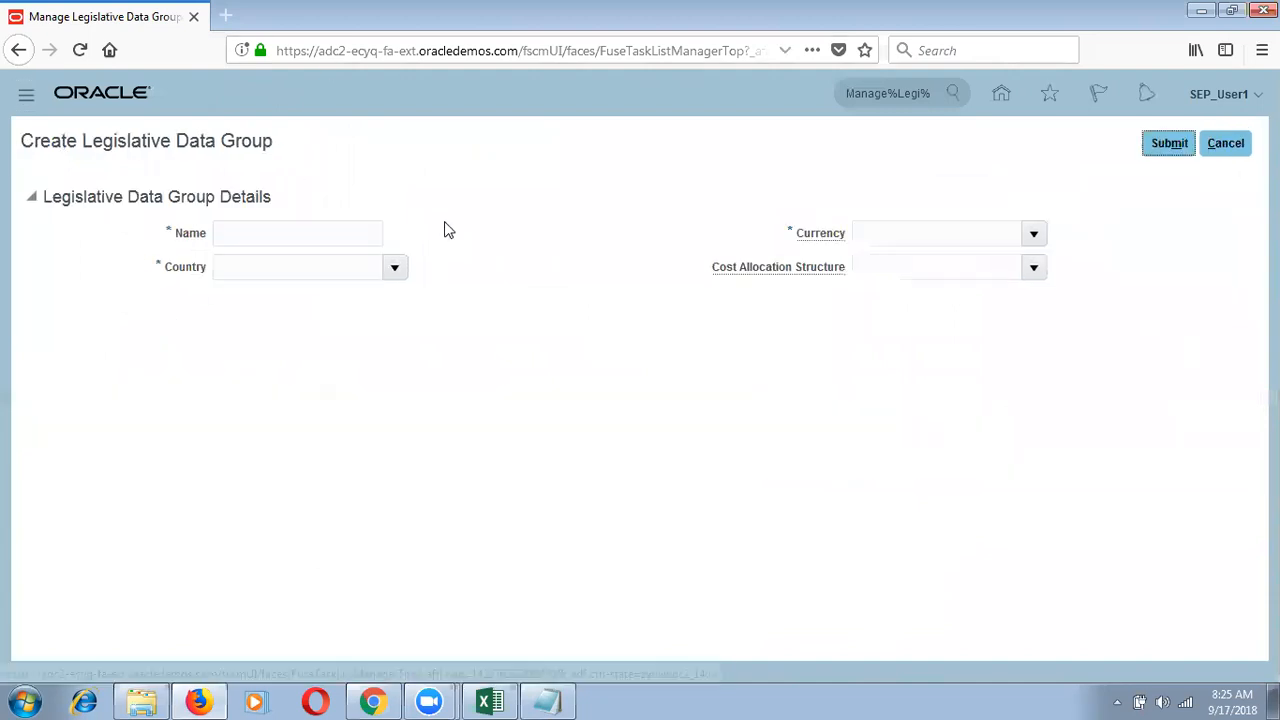
click(285, 232)
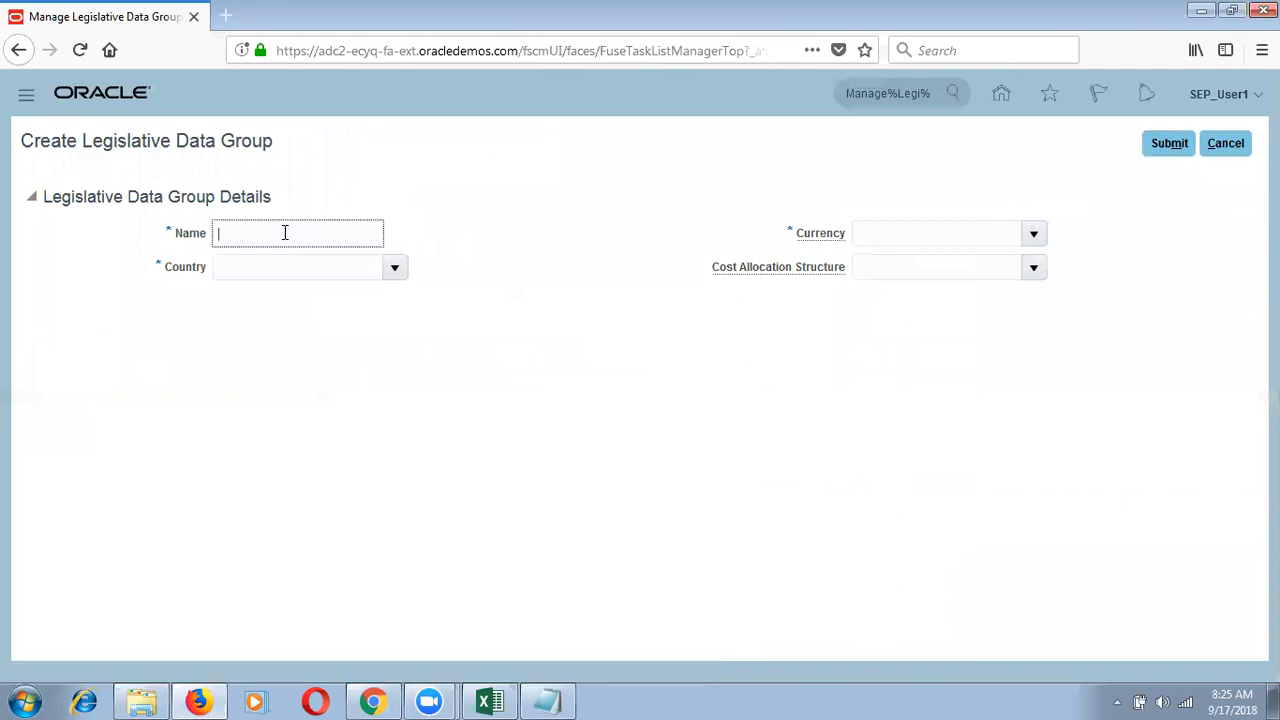
text(SE)
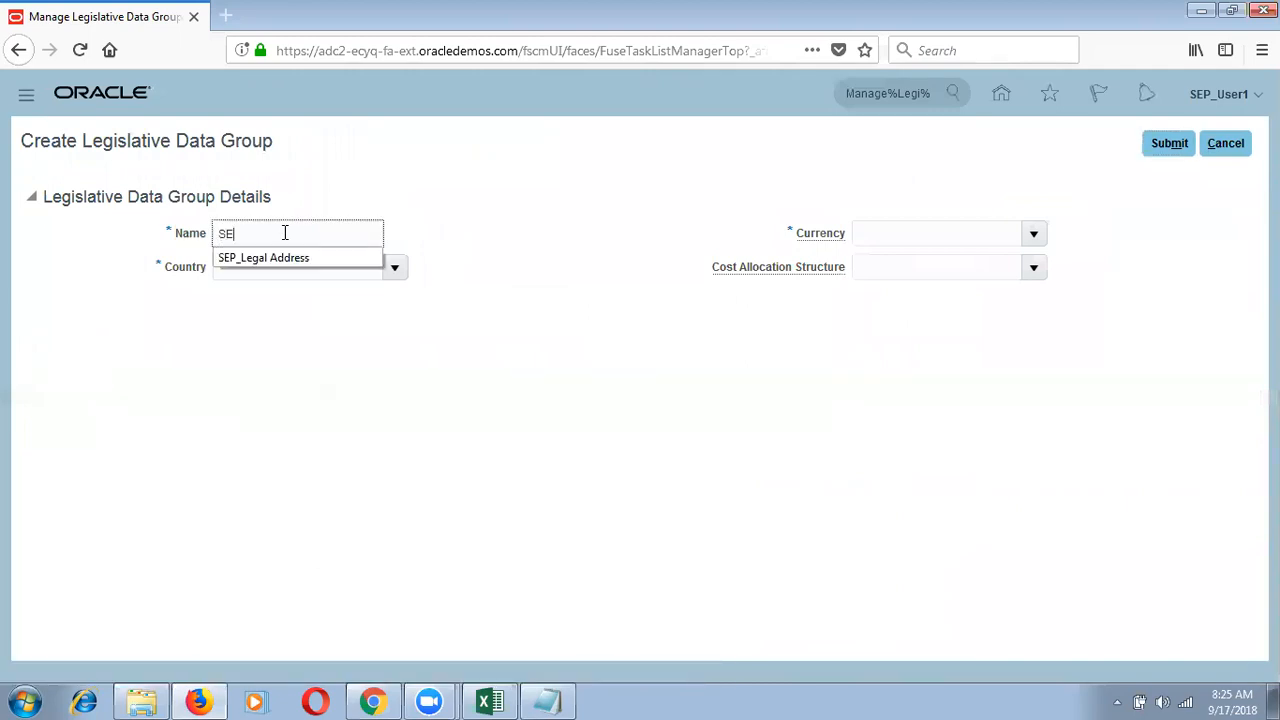
text(P_Legislative)
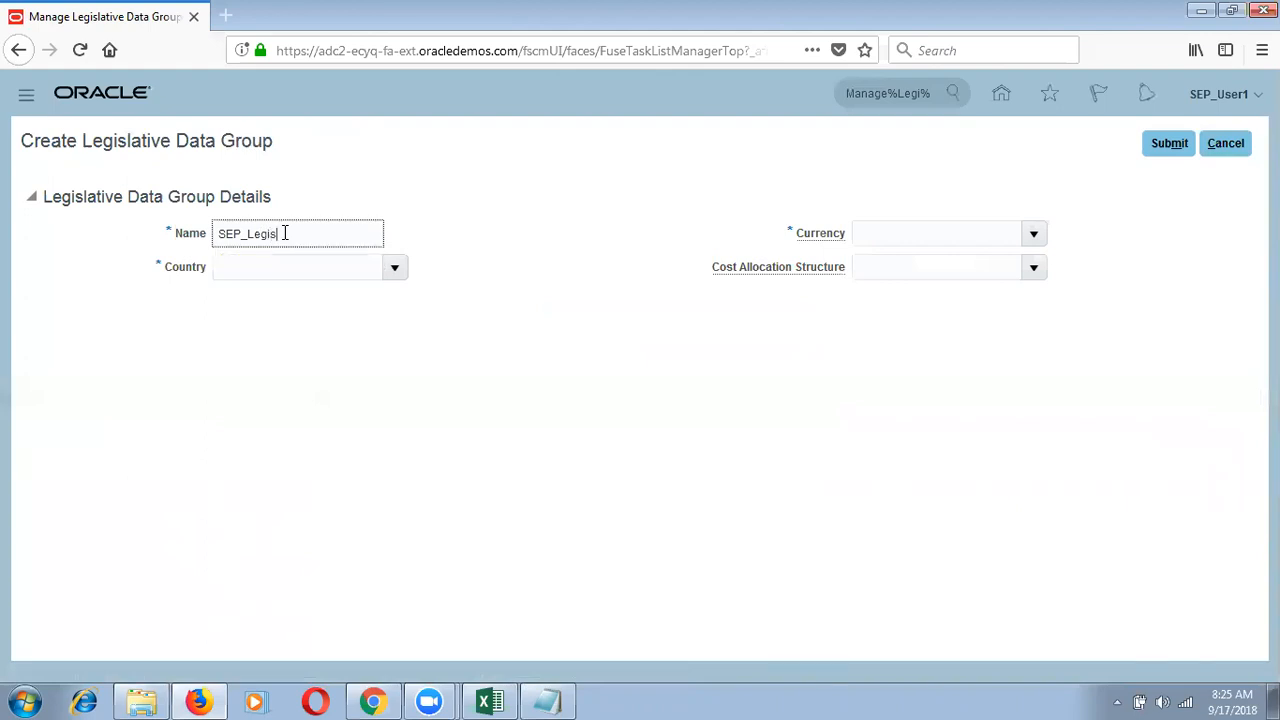
key(BackSpace)
key(BackSpace)
key(BackSpace)
key(BackSpace)
text(ative Data Group)
key(Tab)
text(United)
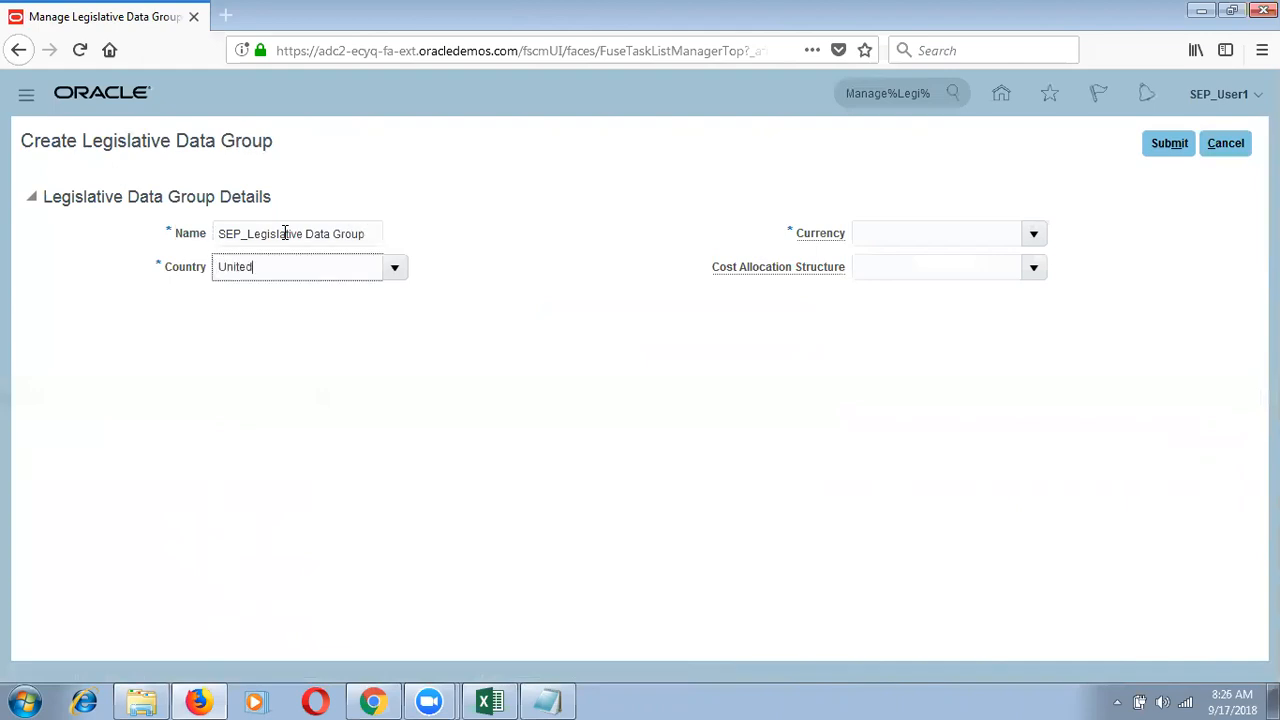
key(Tab)
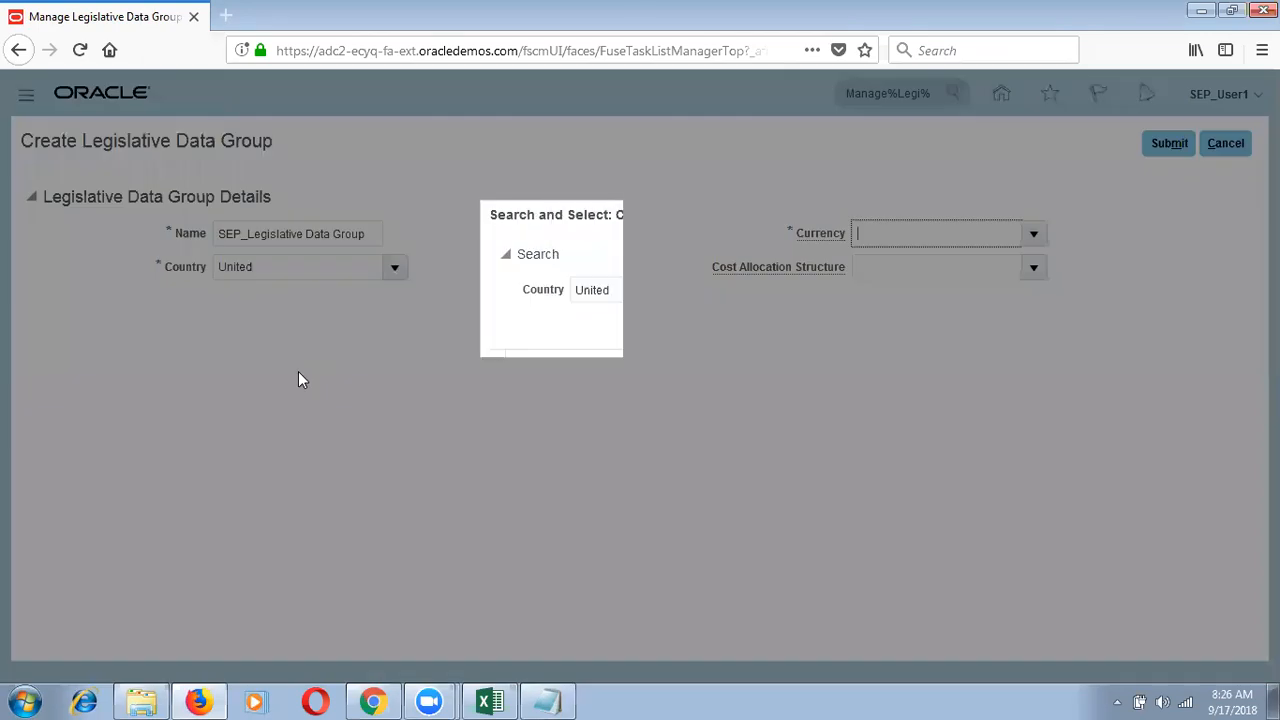
click(583, 488)
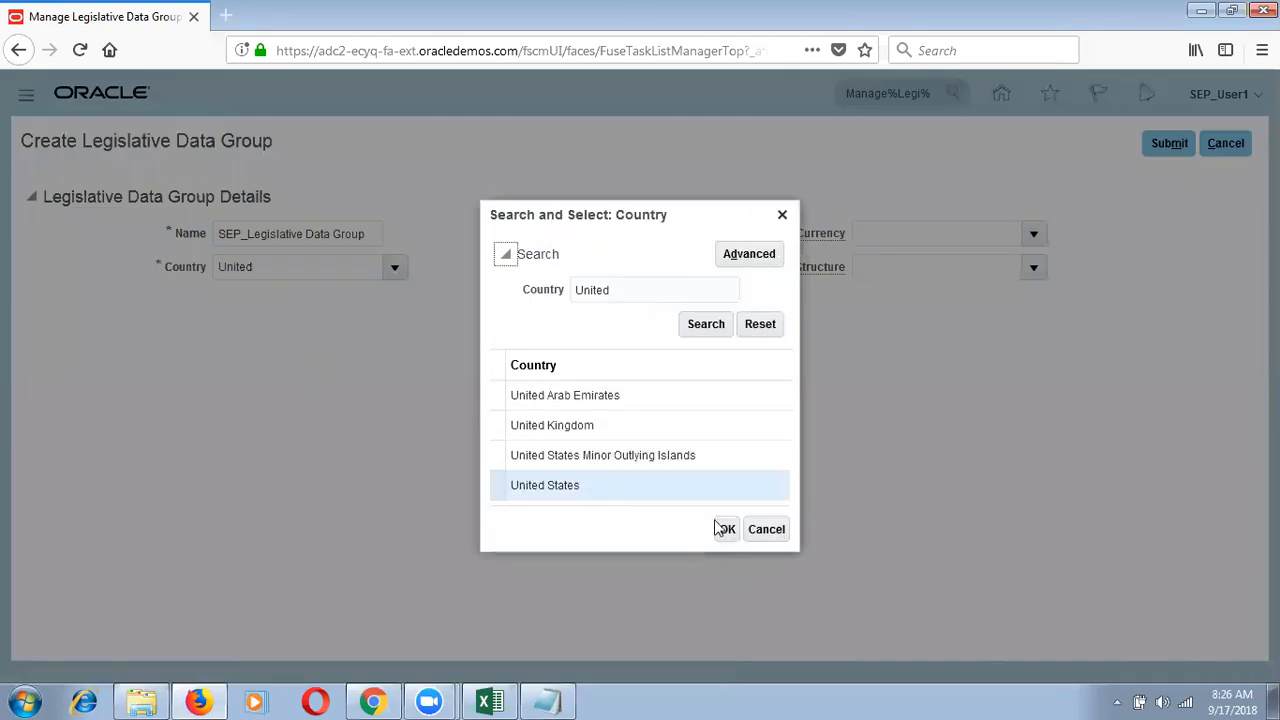
click(719, 528)
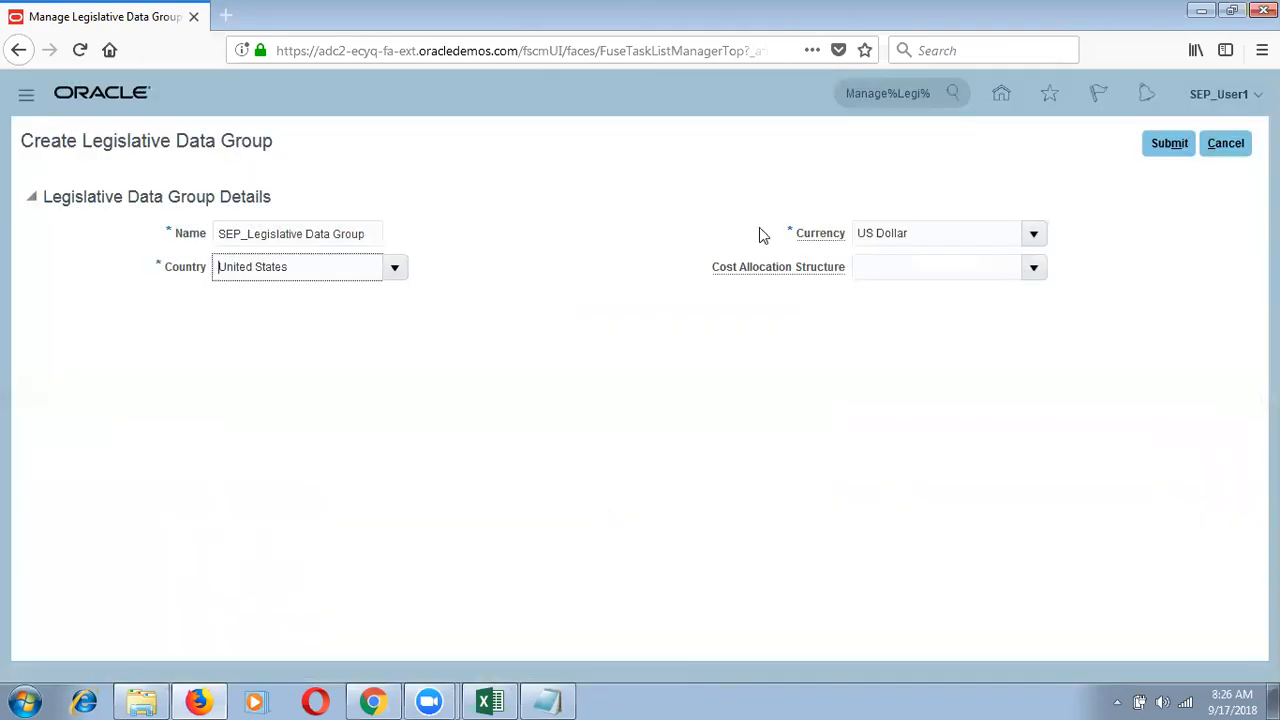
Step: Leave the cost allocation structure empty, keep US Dollar, and submit the group, confirming and finishing
click(875, 271)
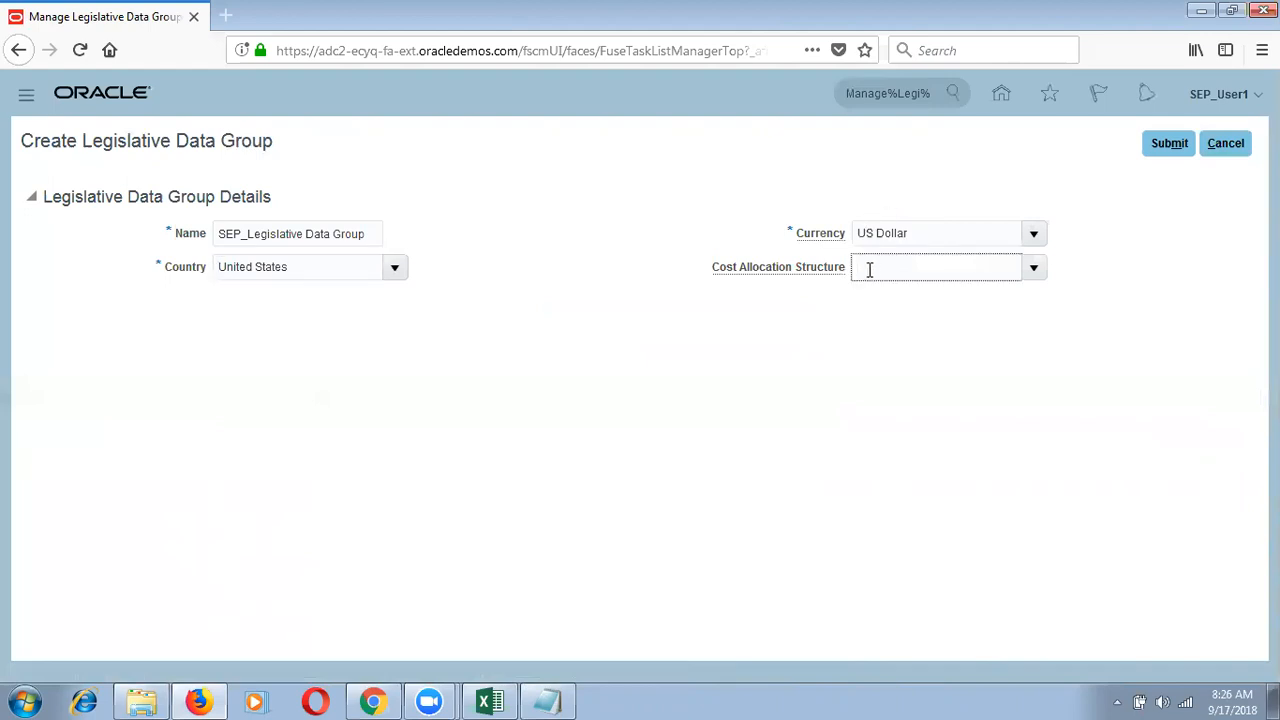
click(296, 266)
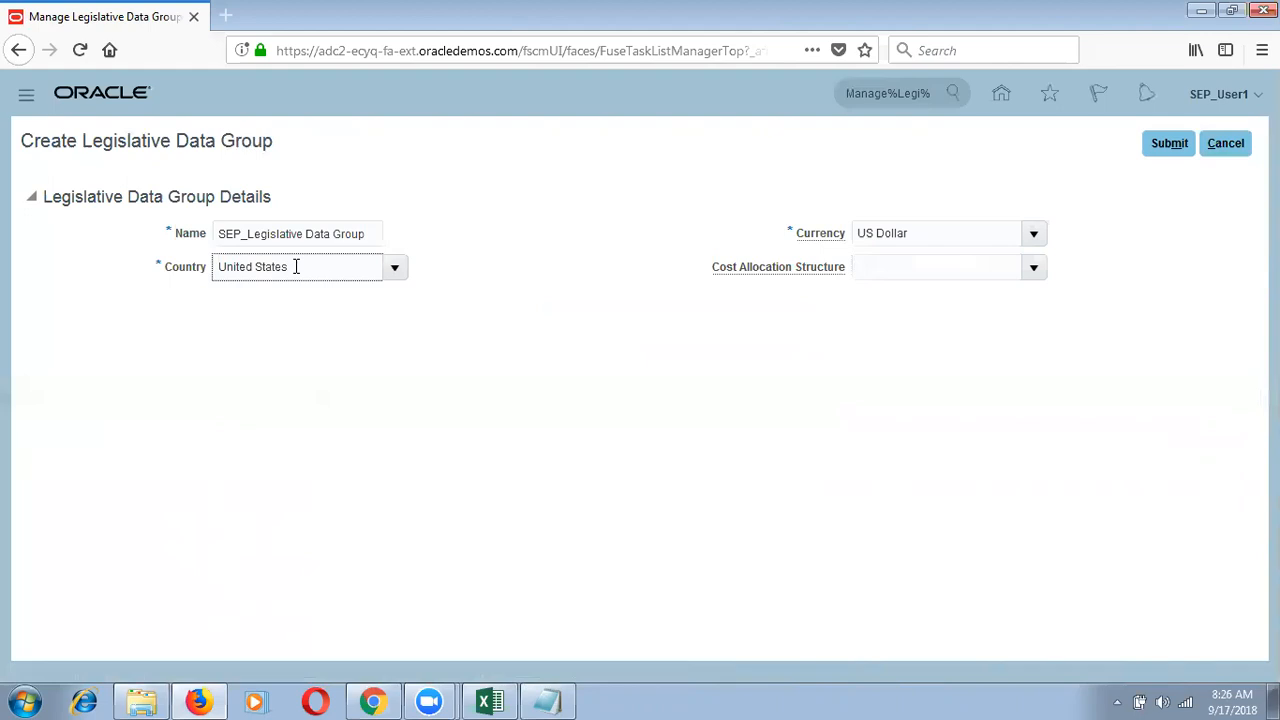
click(1035, 270)
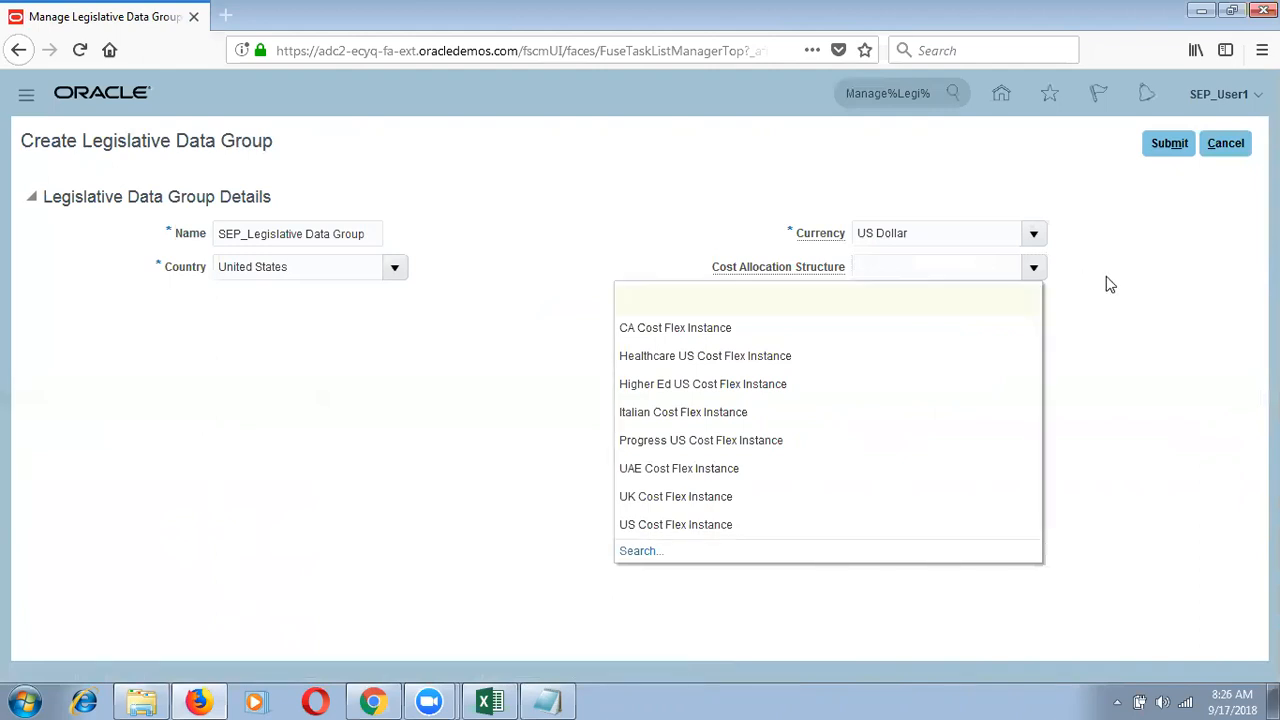
click(1066, 158)
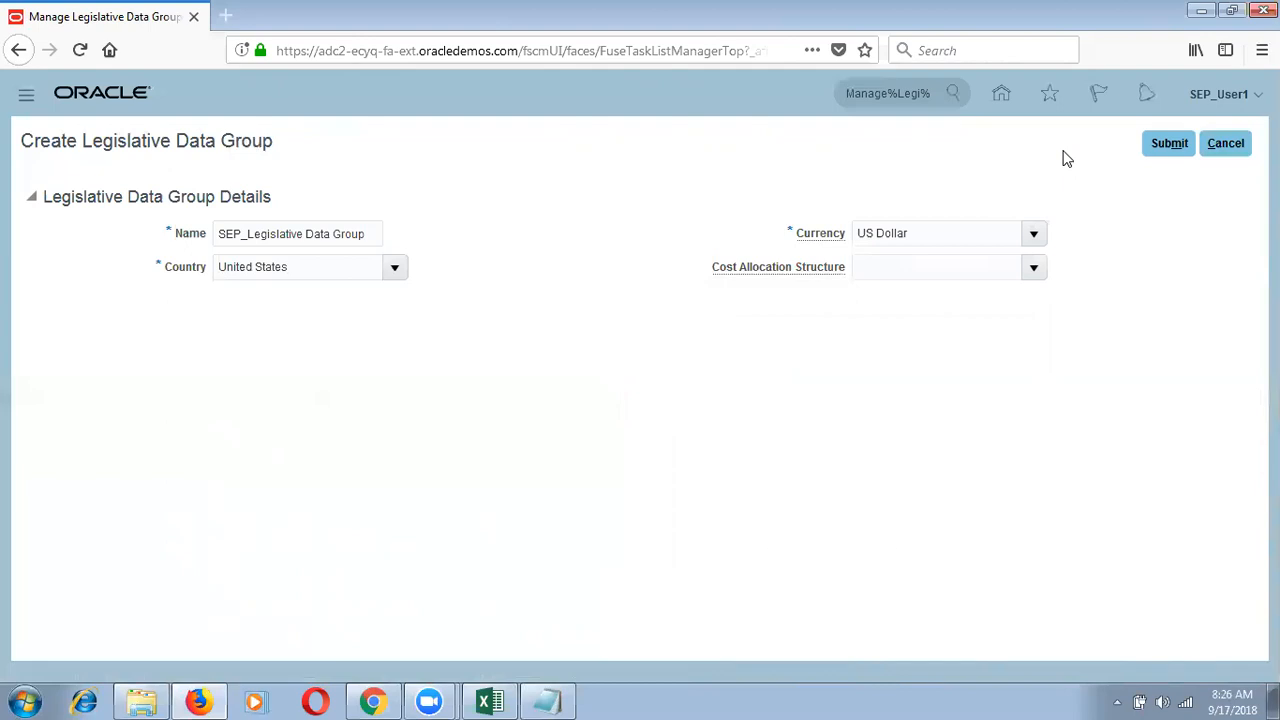
click(1168, 143)
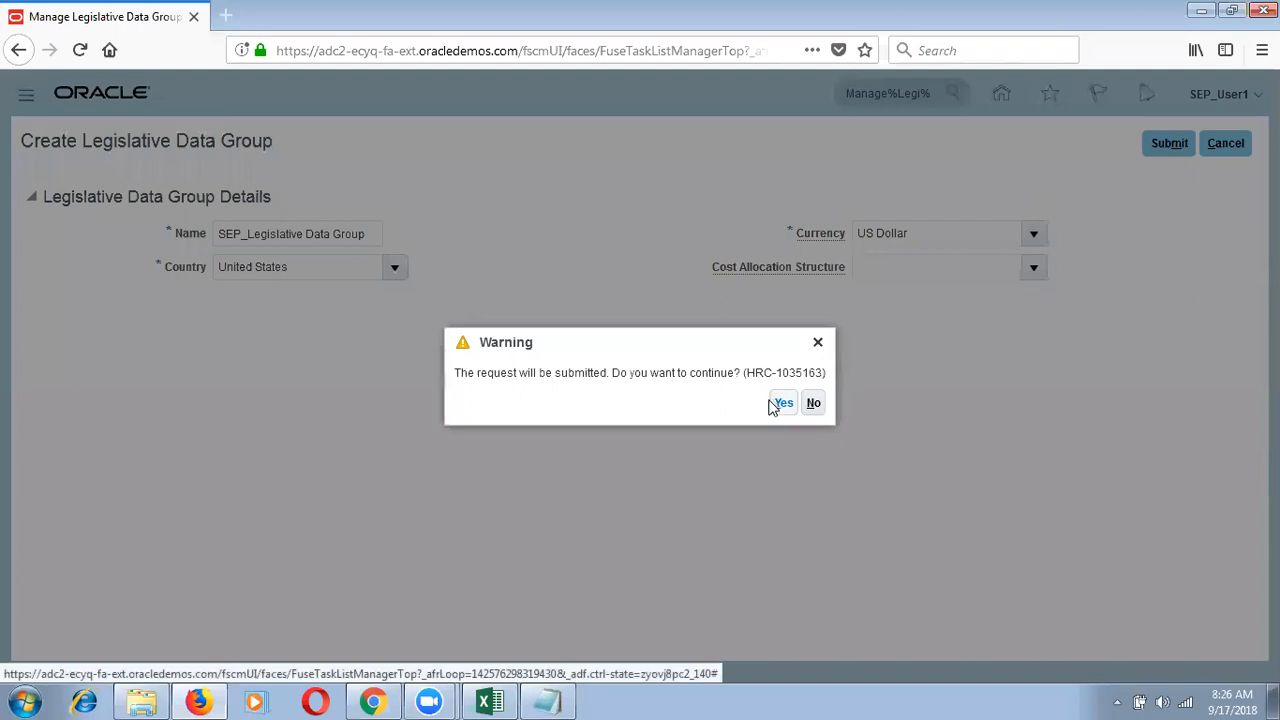
click(785, 406)
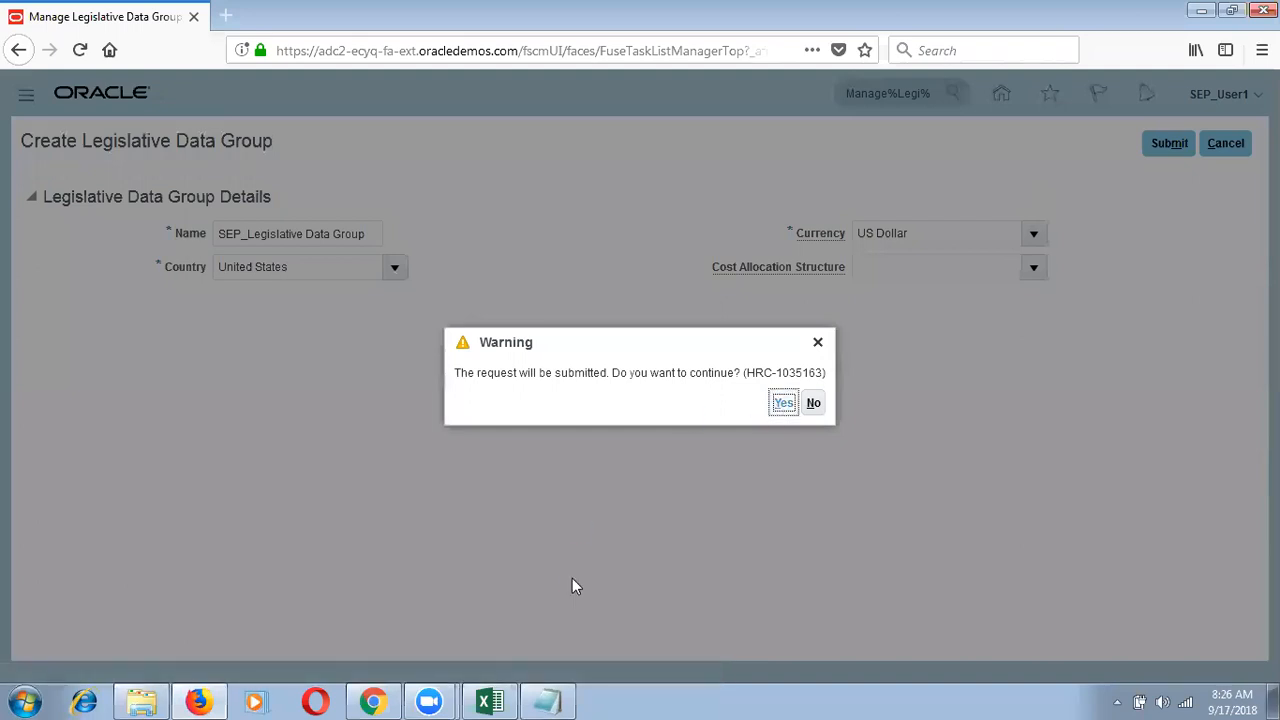
click(700, 404)
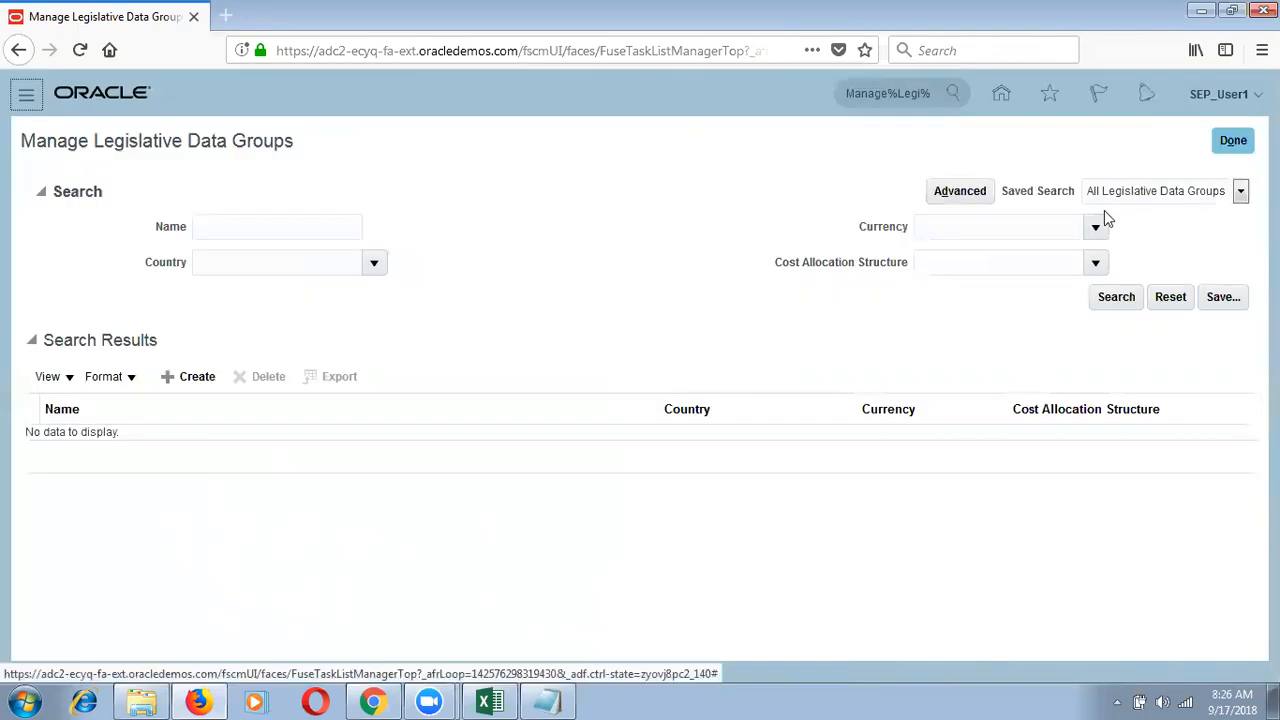
click(1232, 141)
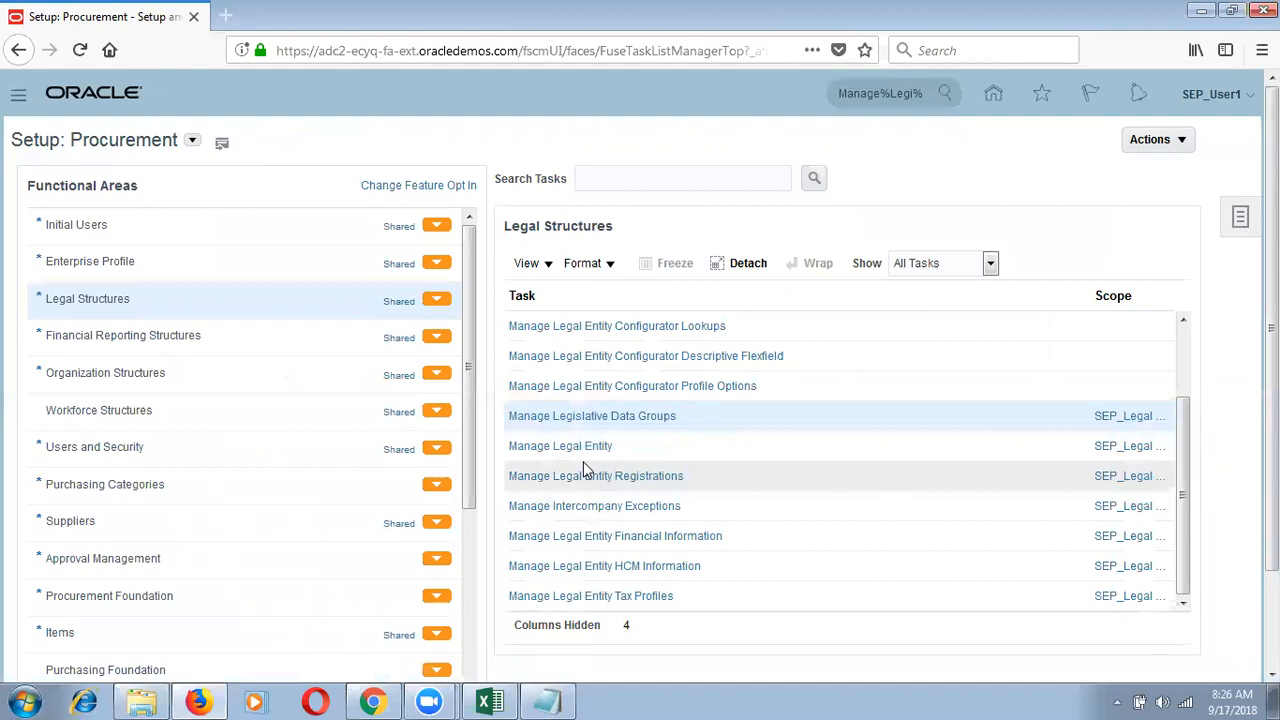
Step: Open Manage Legal Entity HCM Information to view SEP_Legal Entity's legal employer details
click(575, 566)
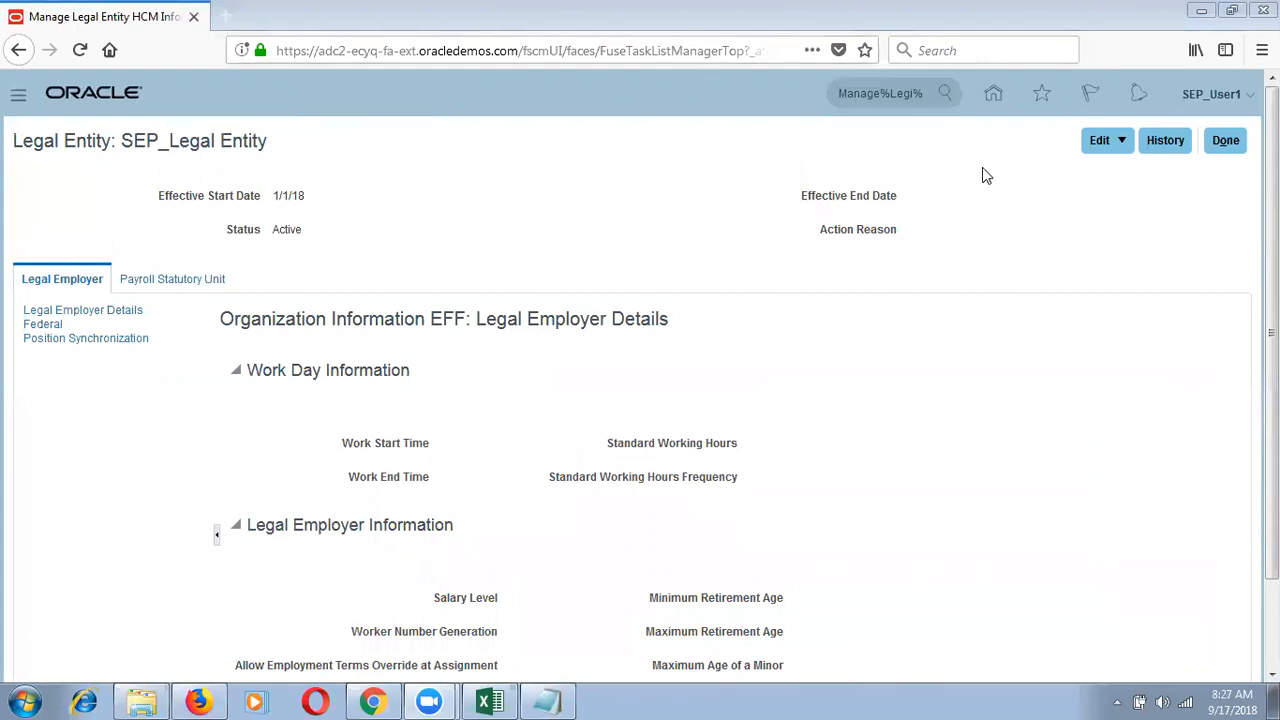
Step: Begin an update of SEP_Legal Entity with effective start date 1/1/18
click(1122, 142)
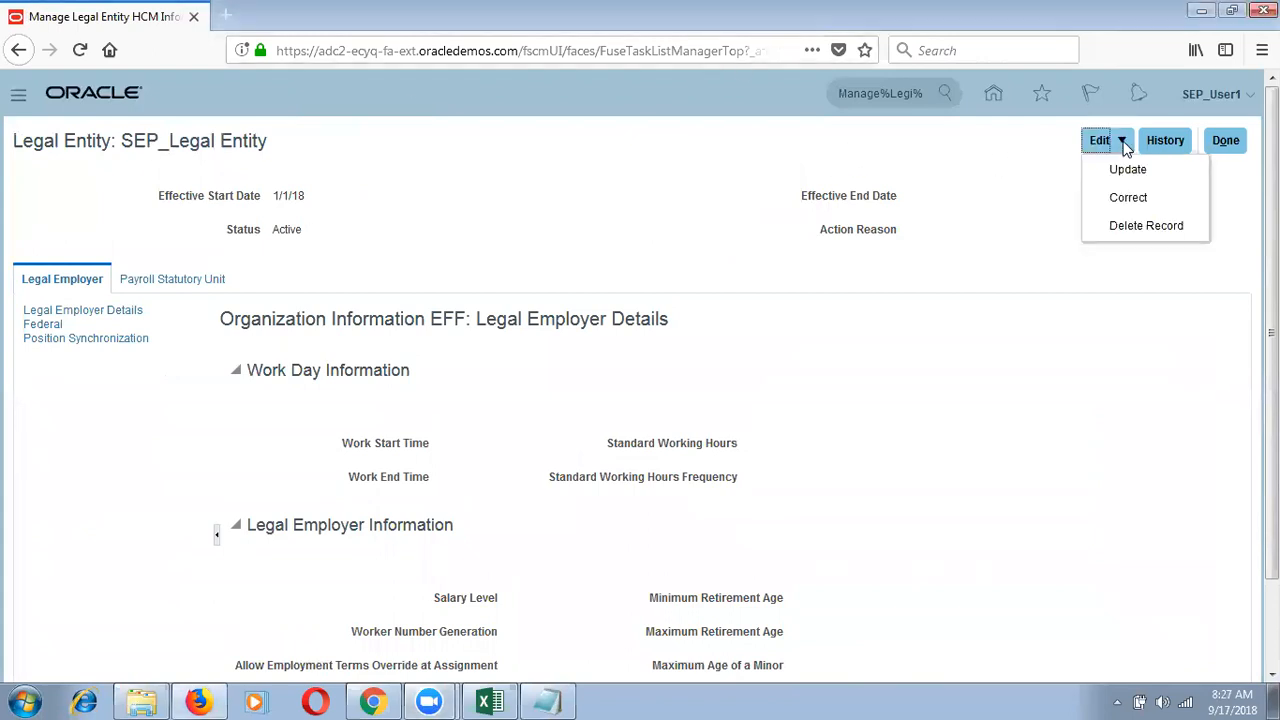
click(1126, 169)
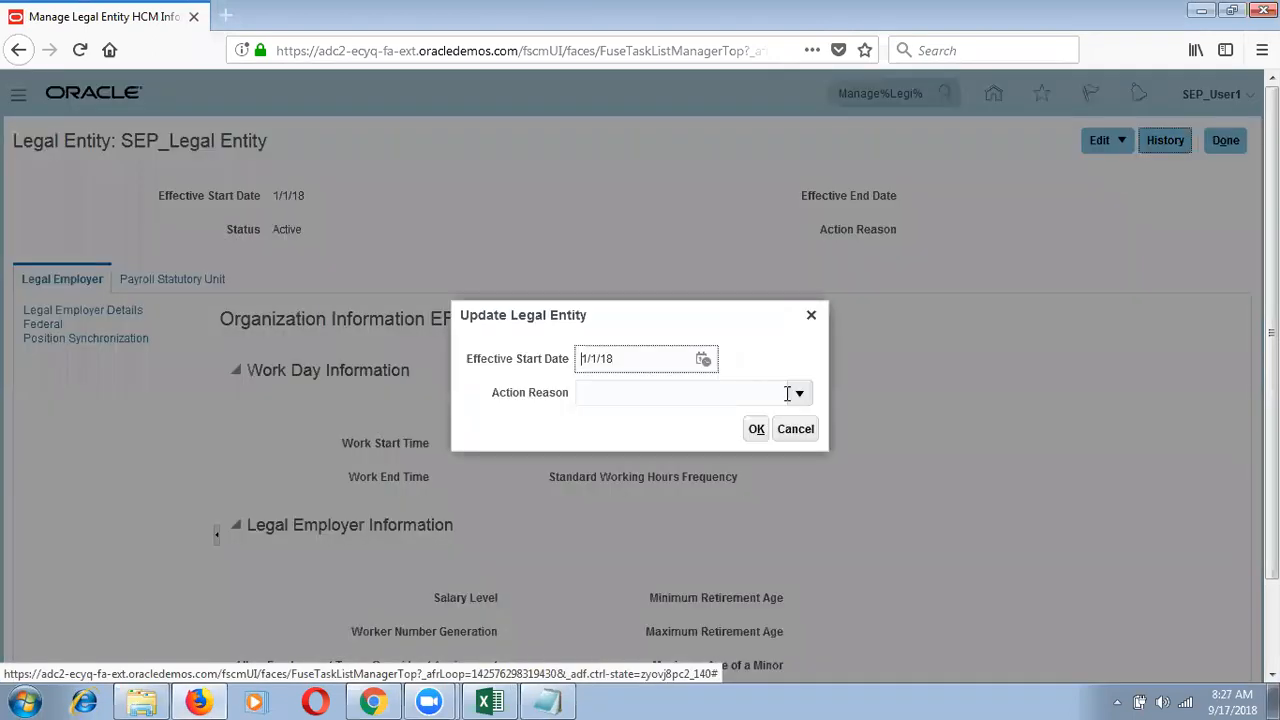
click(757, 430)
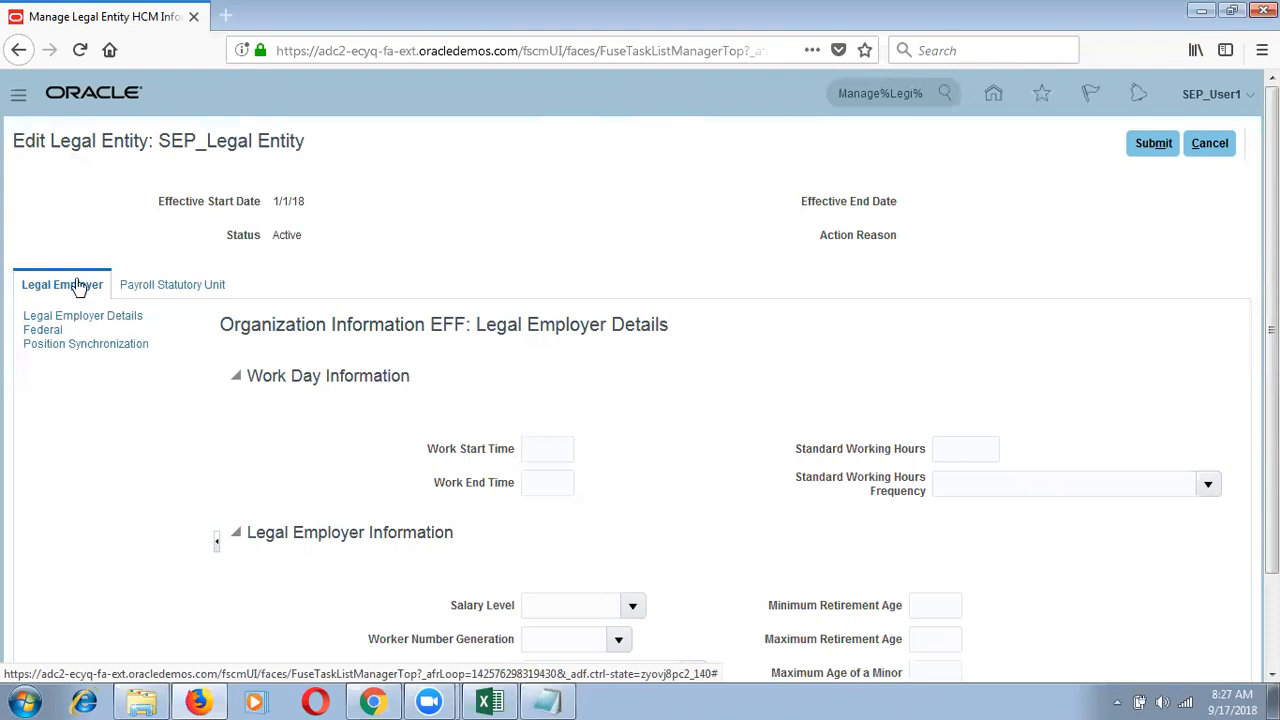
Step: Enter work times 08:00 AM to 06:00 PM, 40 standard working hours, frequency Weekly
scroll(1220, 370, down, 2)
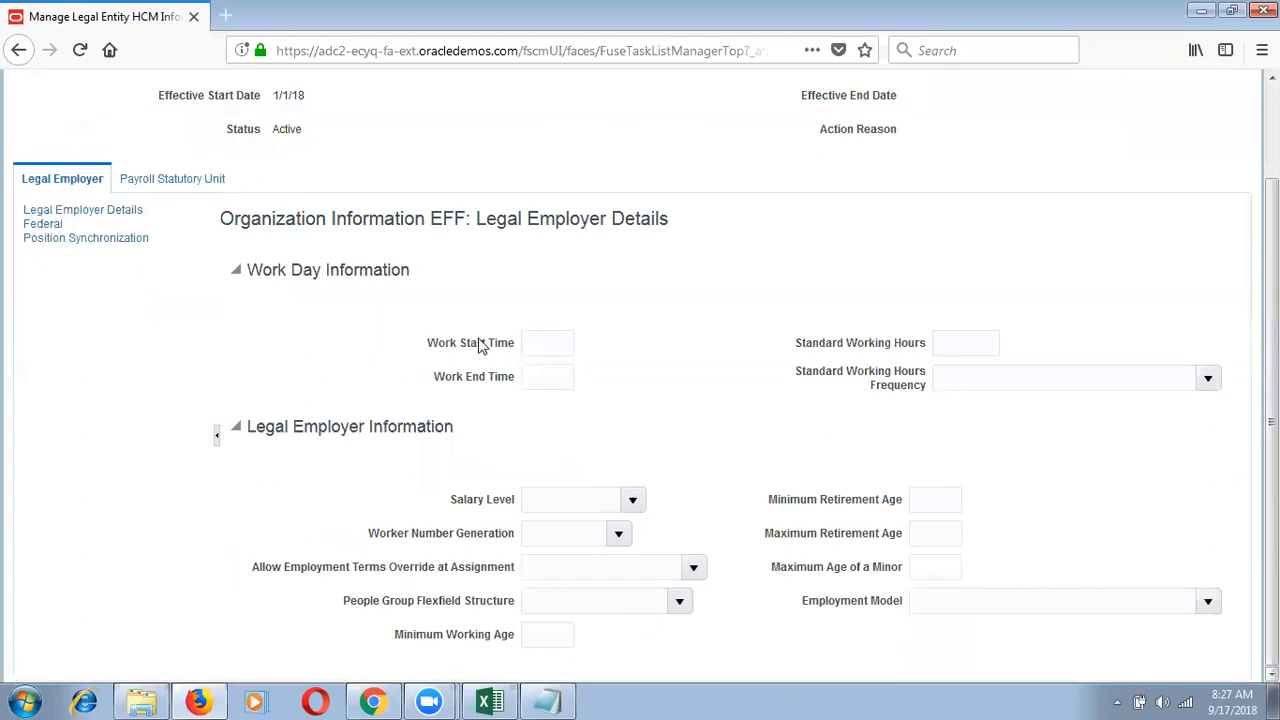
click(526, 345)
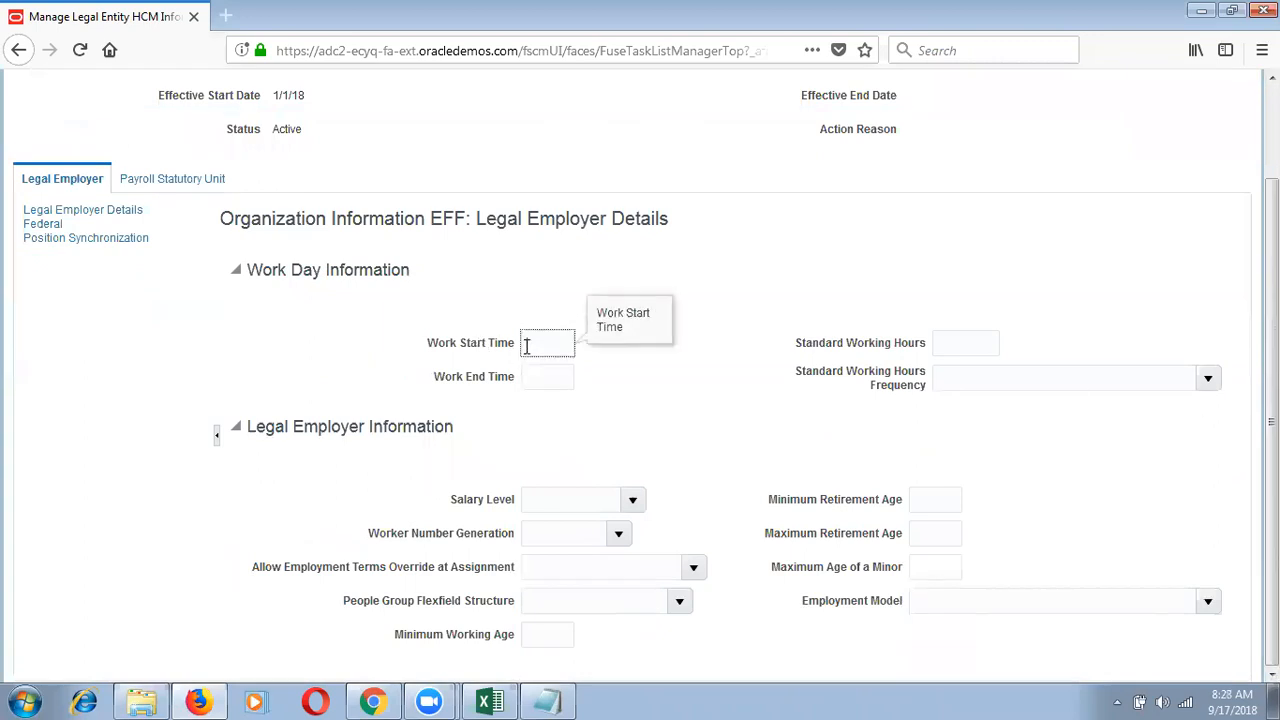
text(08:00 AM)
key(Tab)
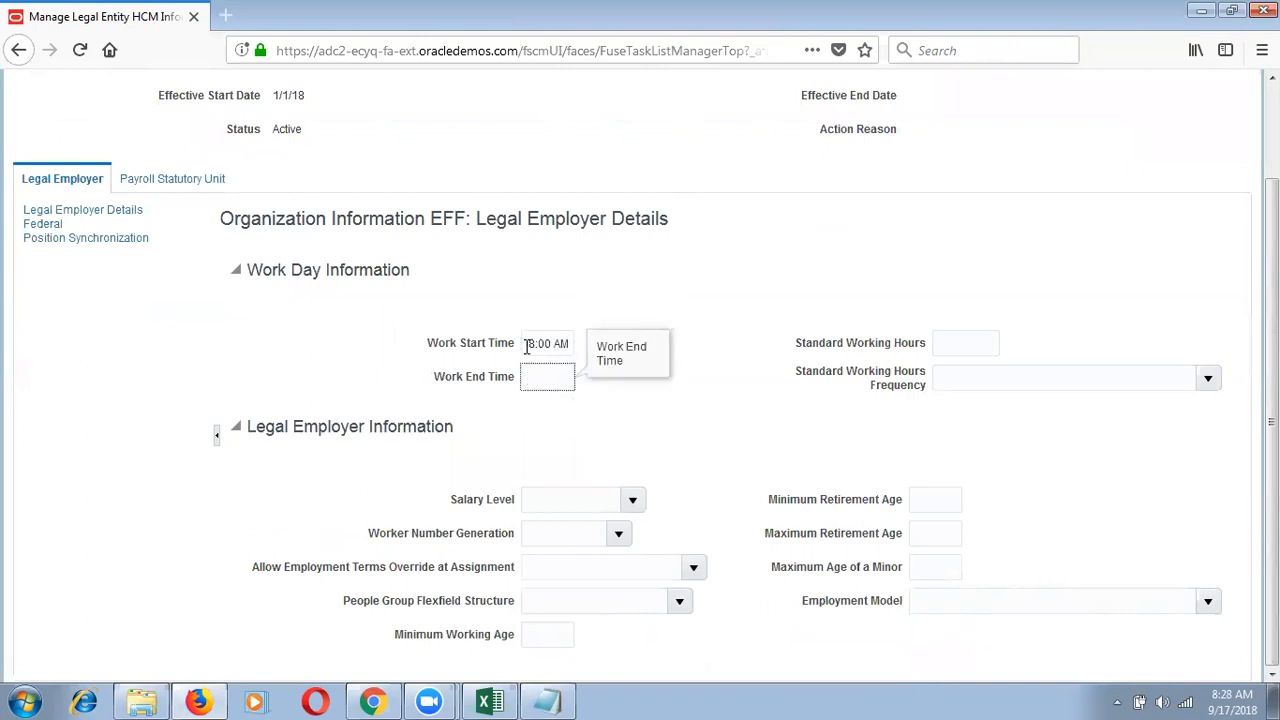
text(06:00 PM)
key(Tab)
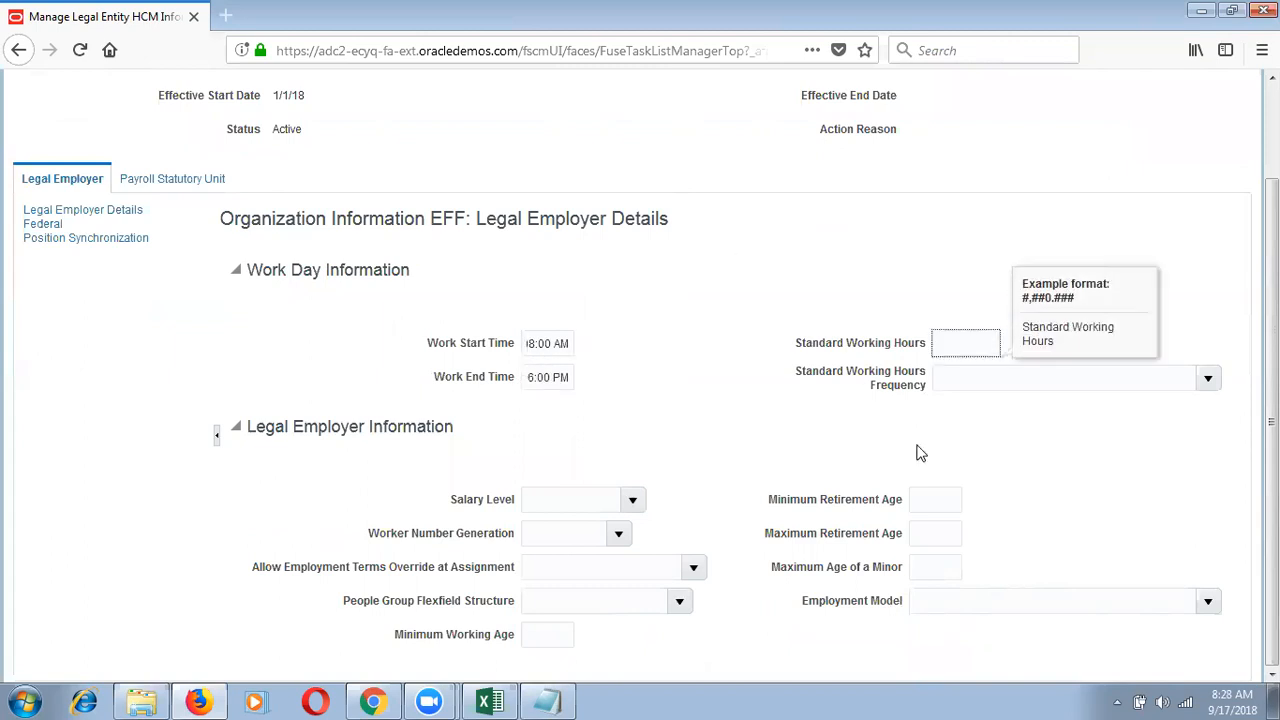
text(40)
key(Tab)
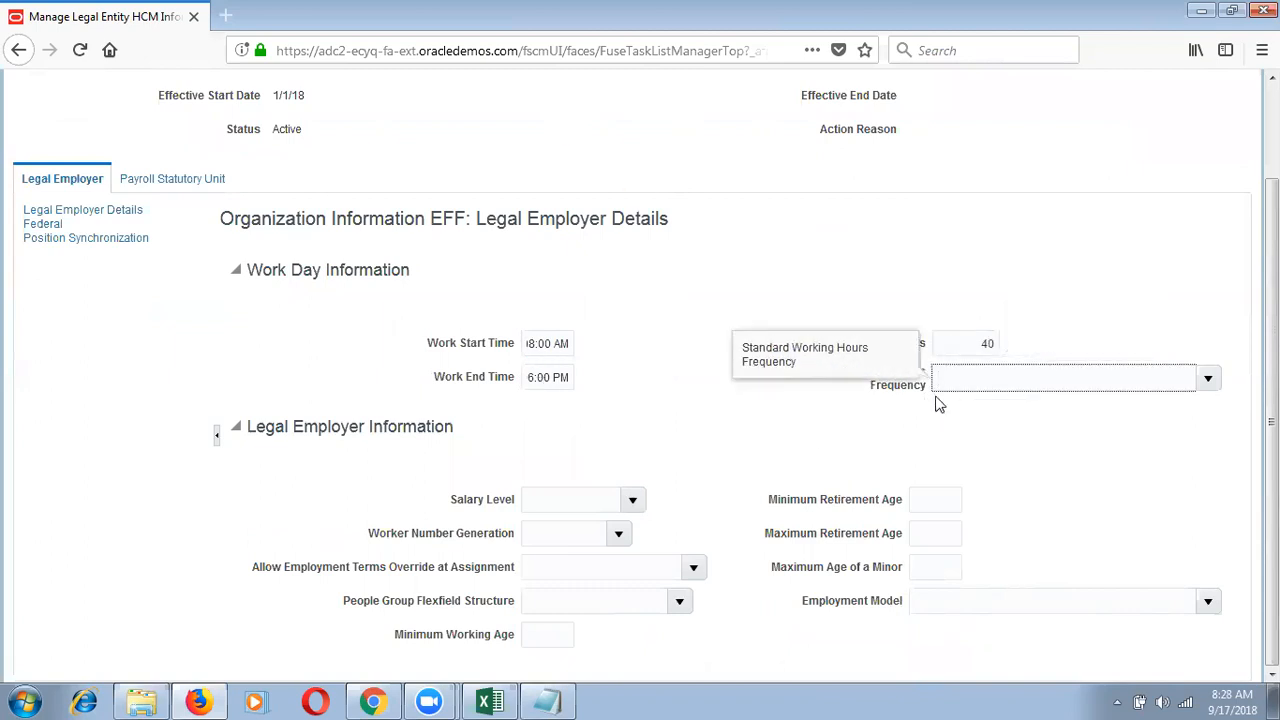
click(1209, 379)
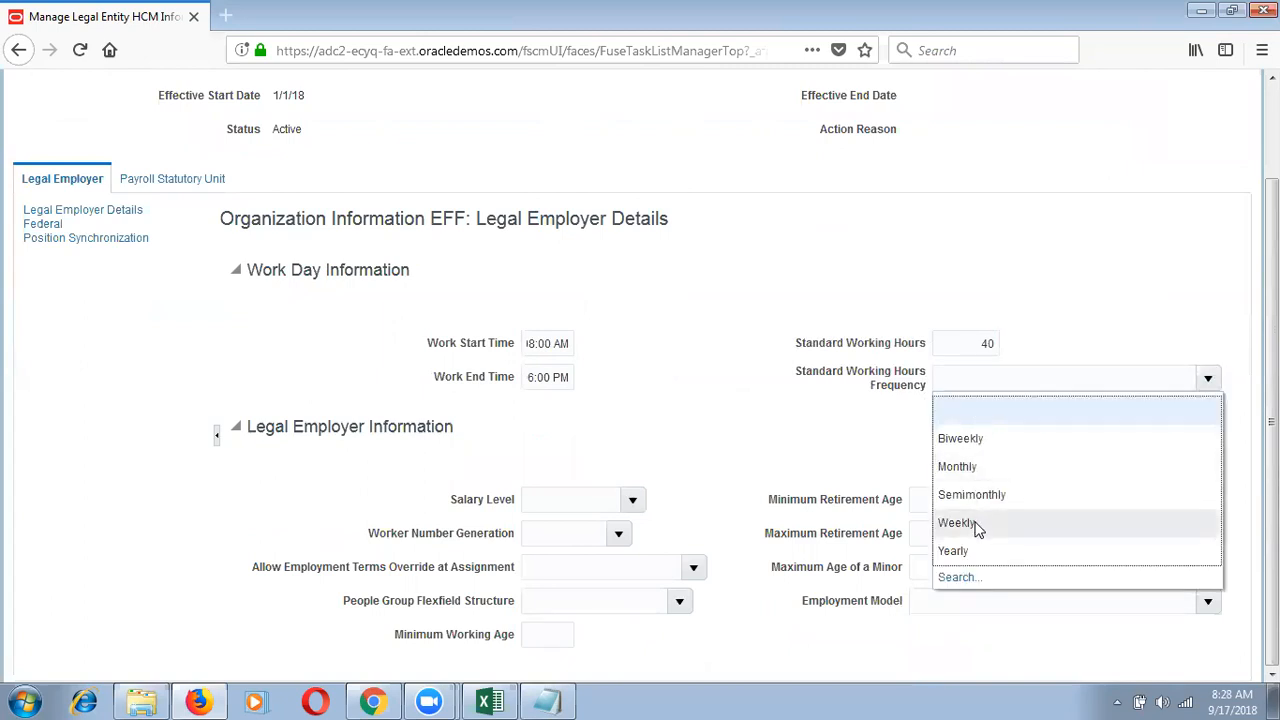
click(957, 523)
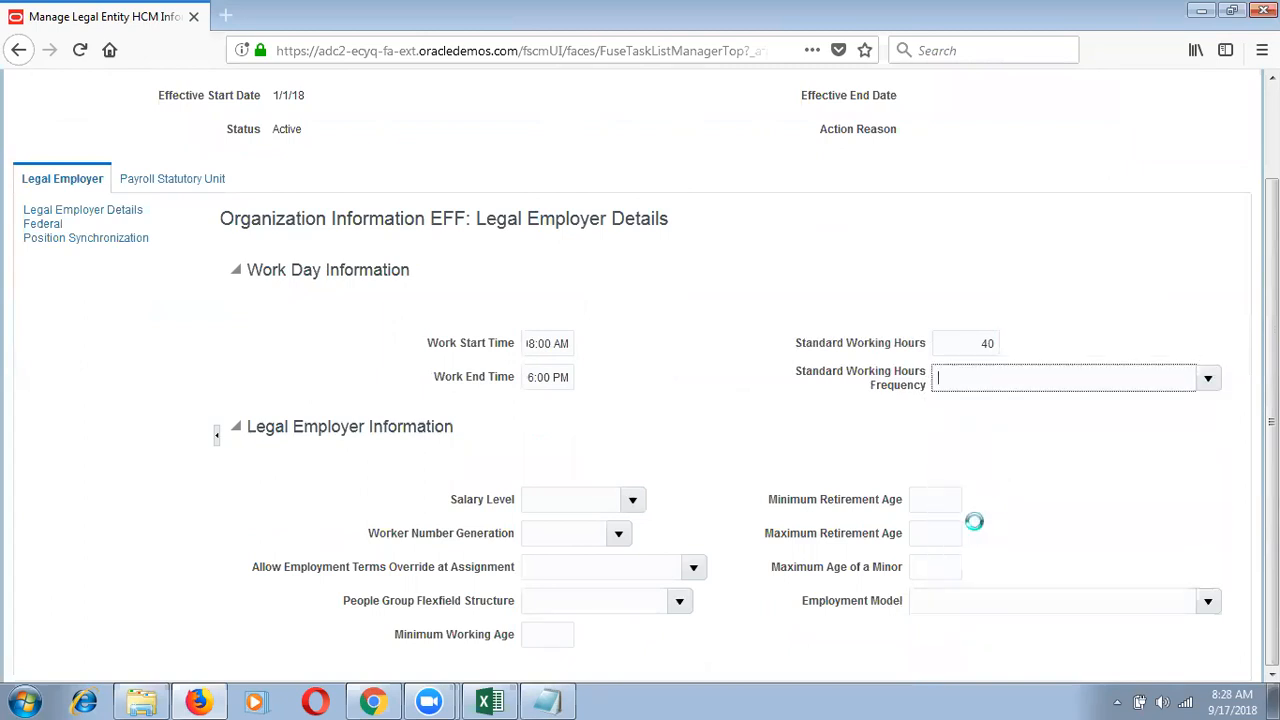
Step: Set salary level to Assignment and worker number generation to global automatic
click(632, 499)
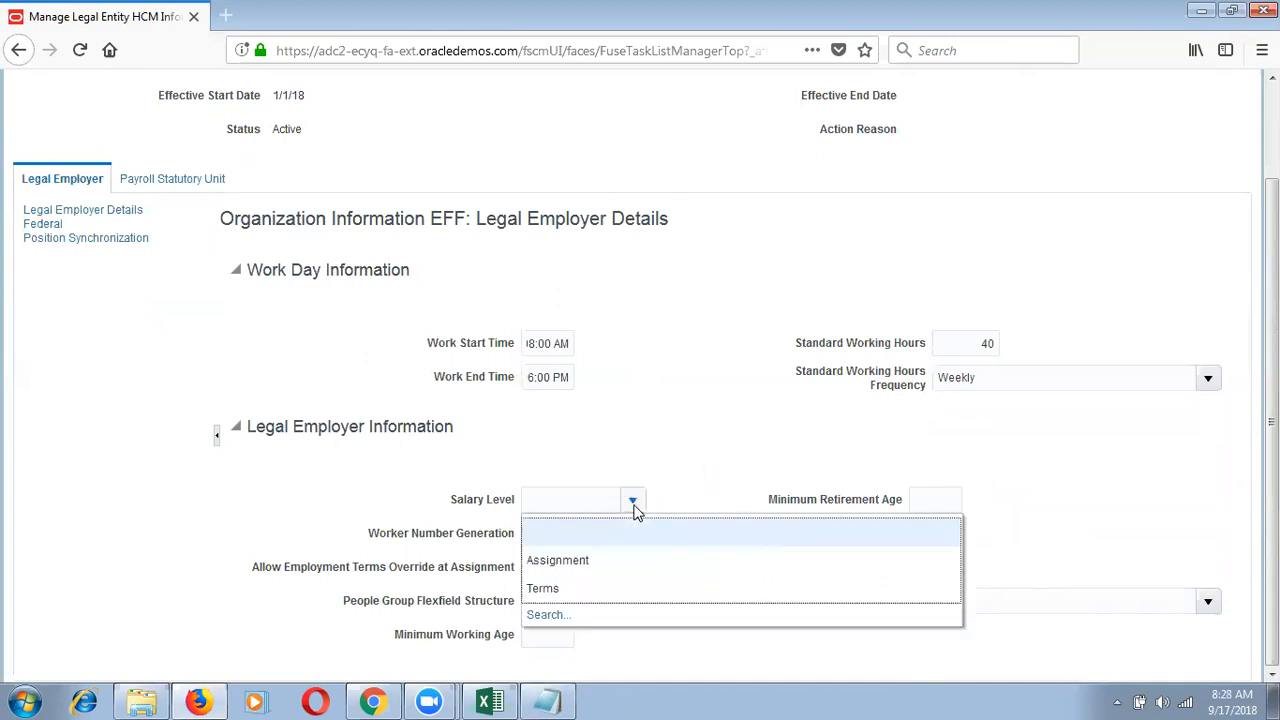
click(591, 563)
click(622, 534)
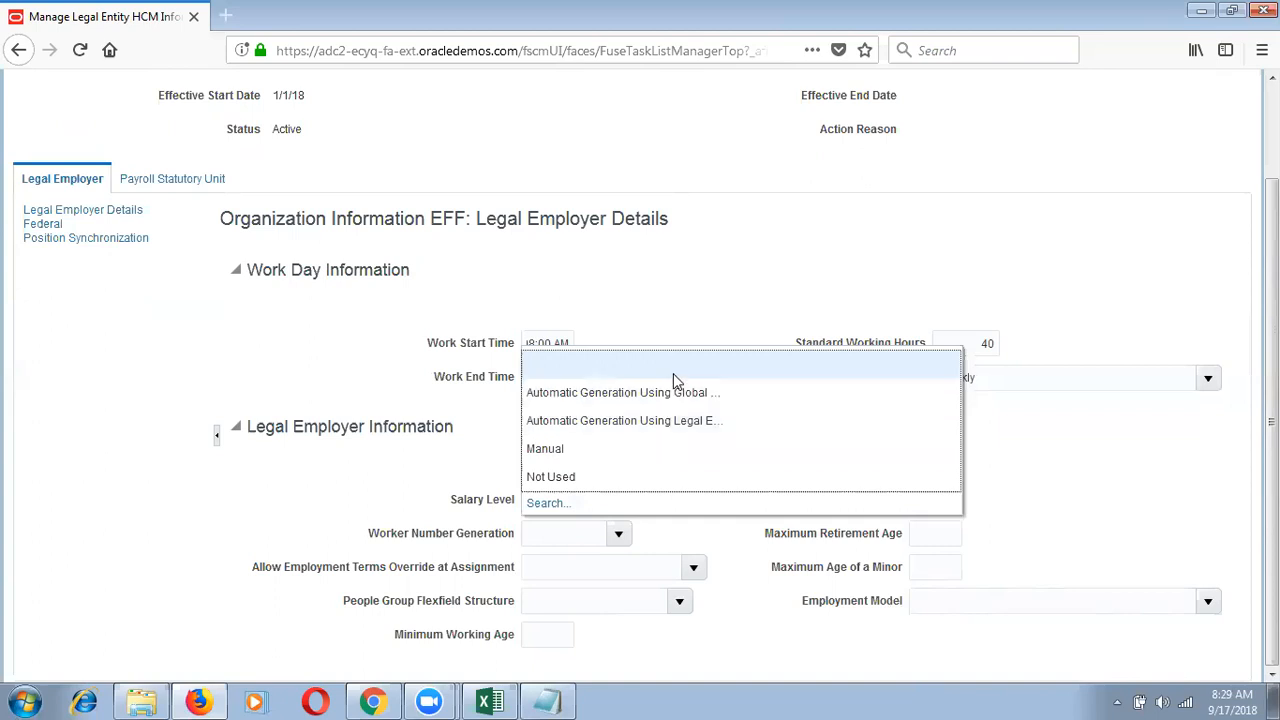
click(673, 373)
click(619, 533)
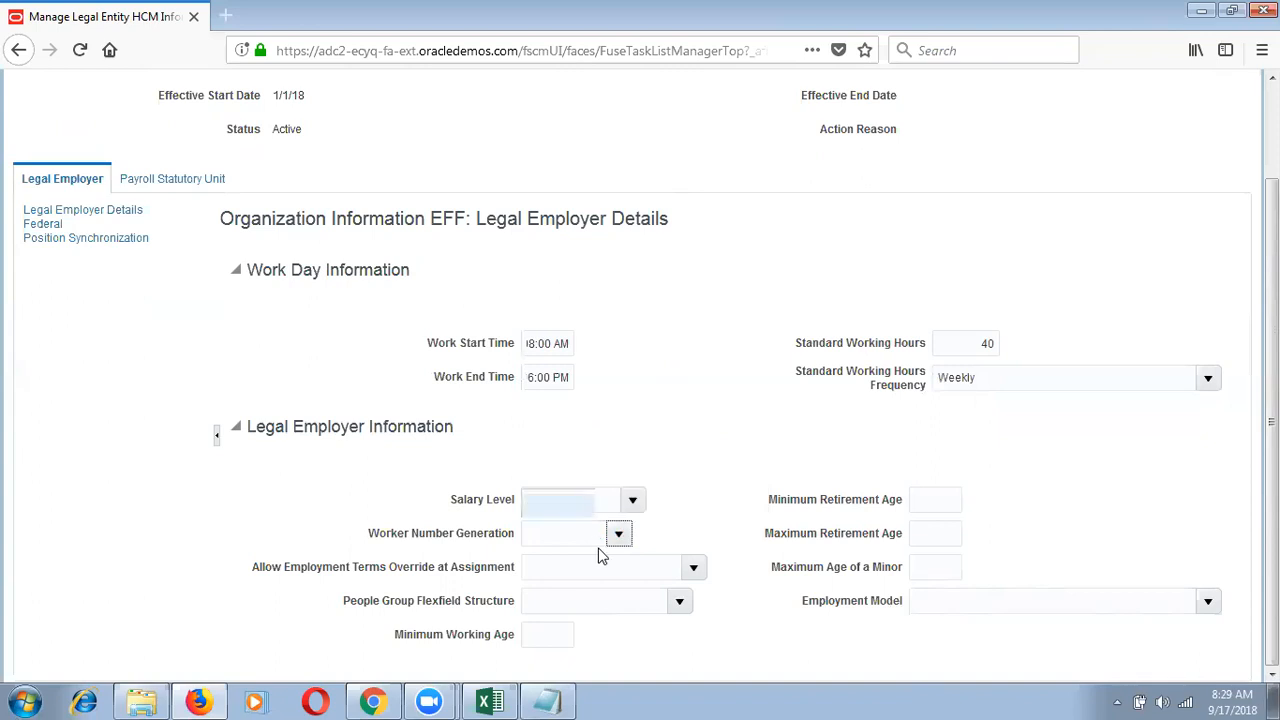
click(618, 532)
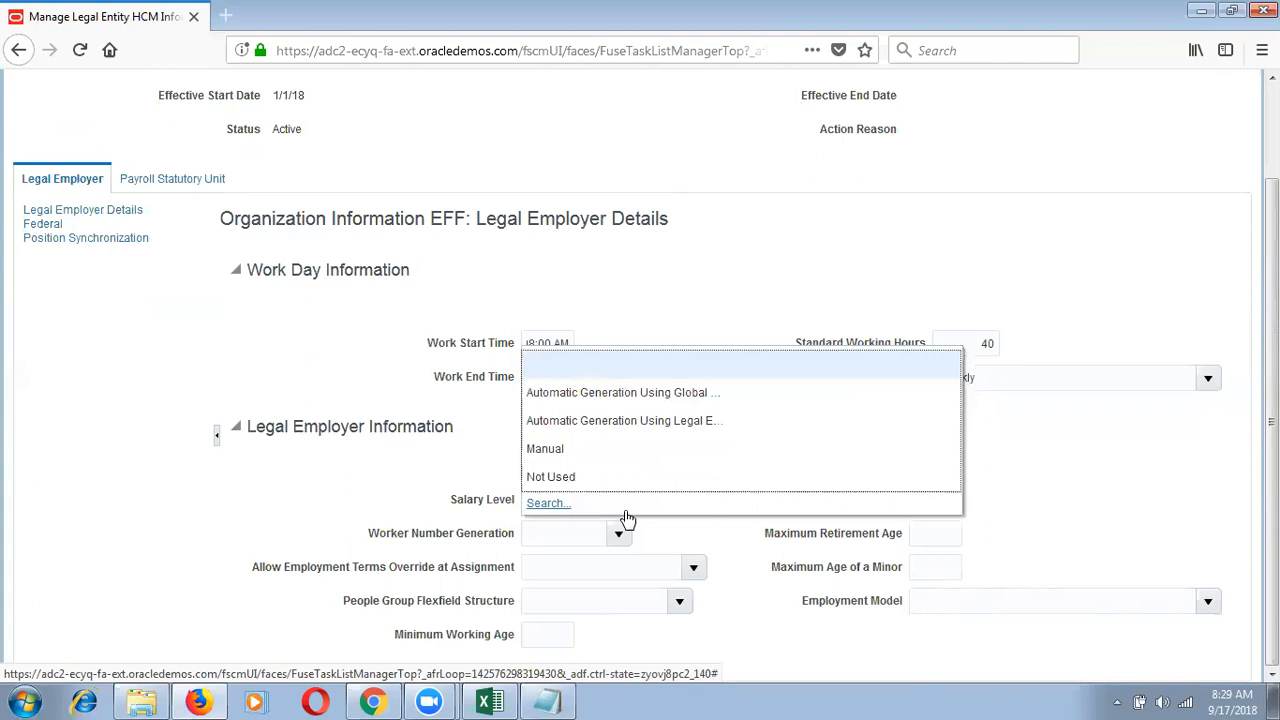
click(714, 392)
Step: Set Allow Employment Terms Override at Assignment to Yes, then open the People Group Flexfield Structure list
click(600, 567)
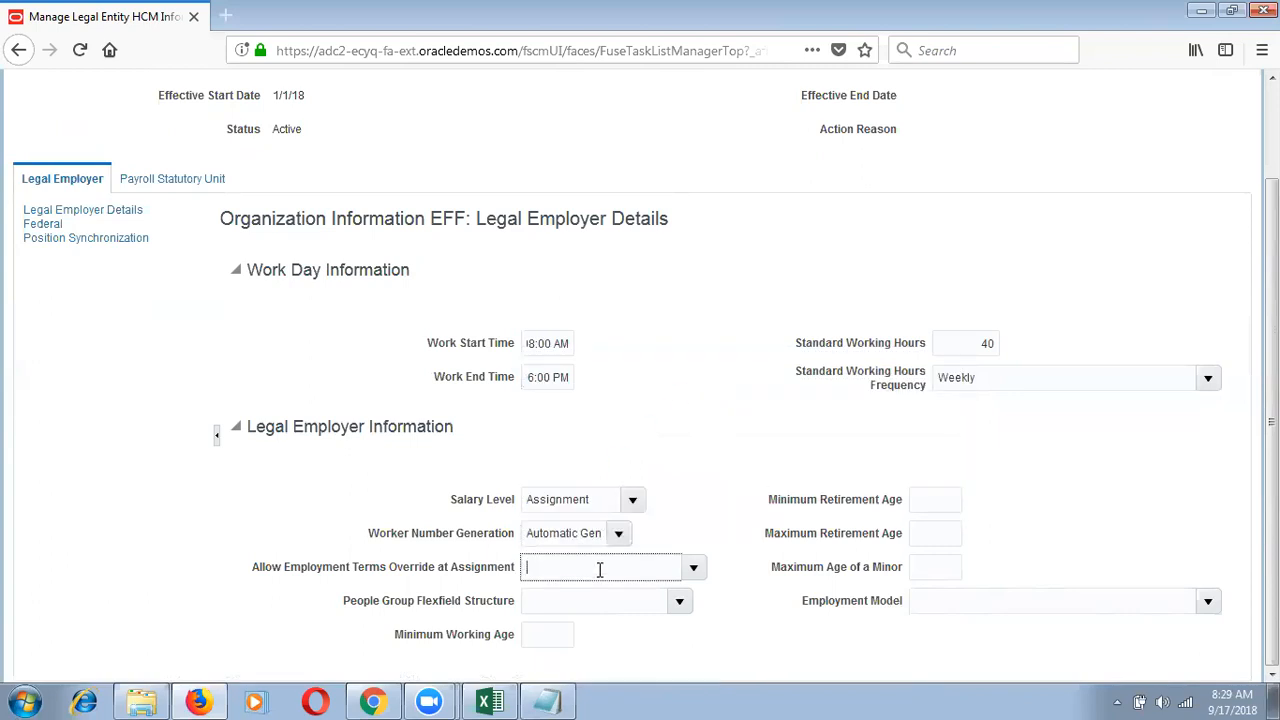
click(693, 568)
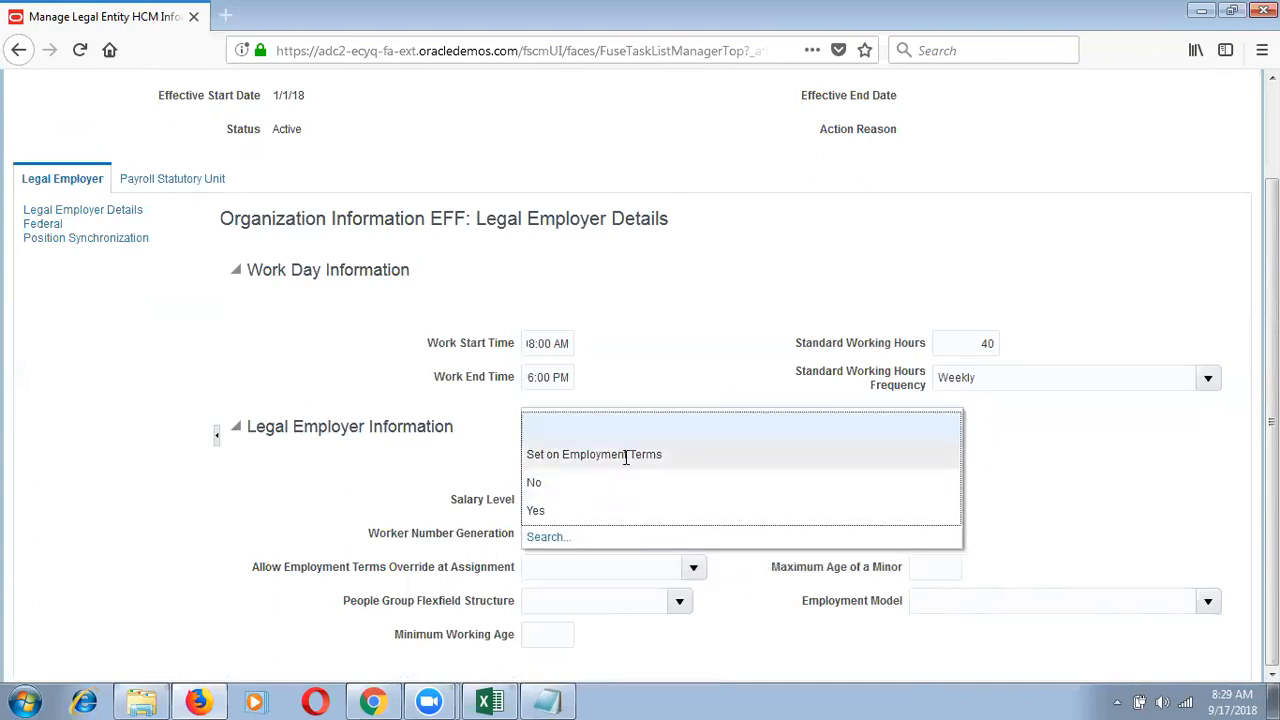
click(606, 512)
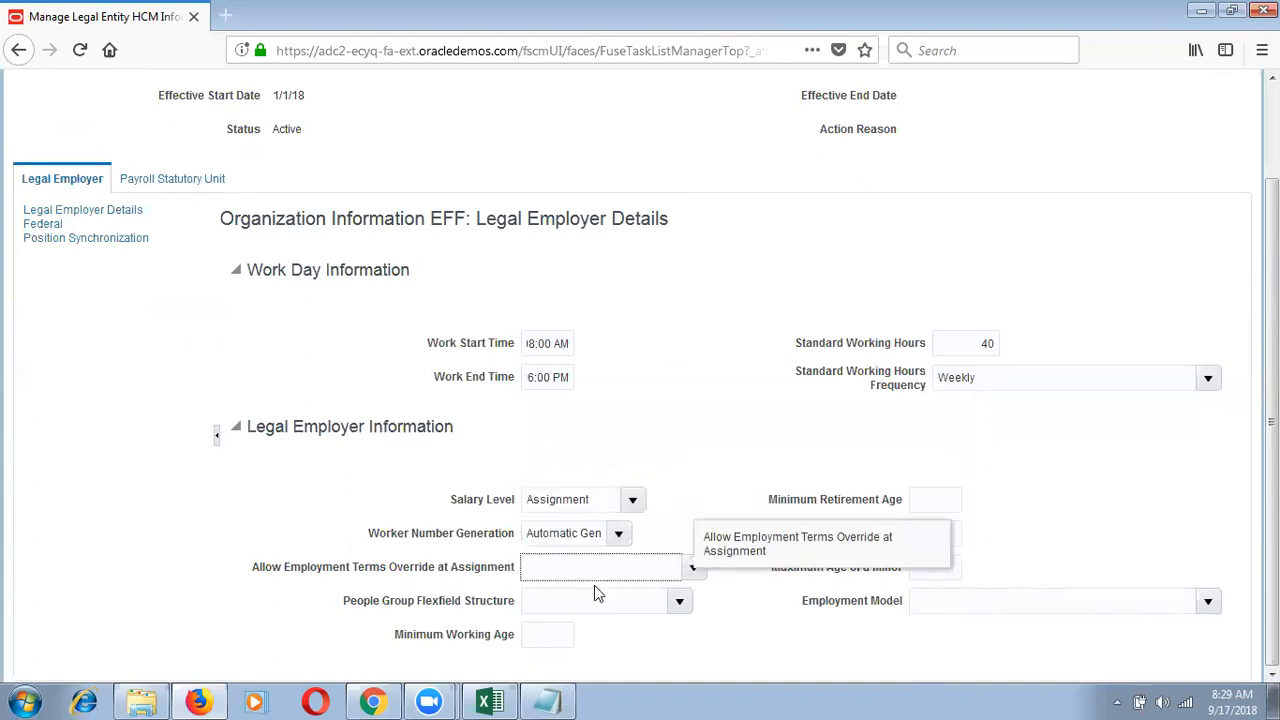
click(679, 601)
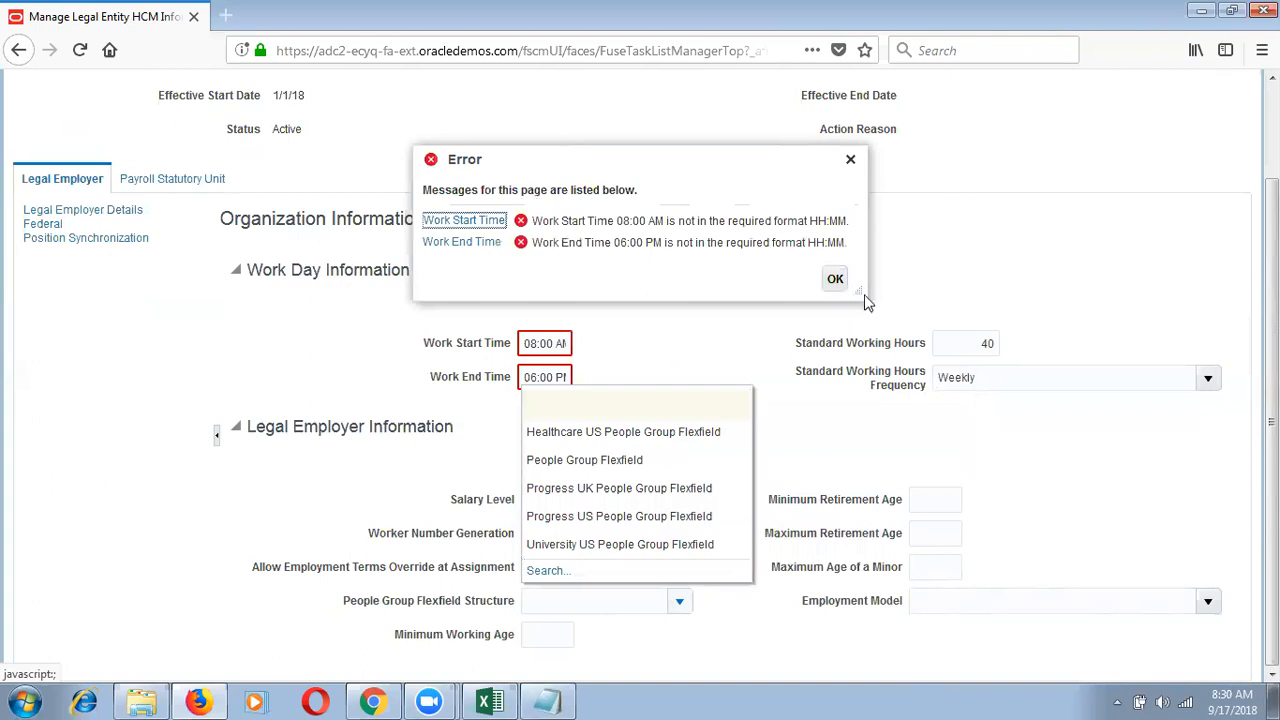
Step: Dismiss the time-format error and change the work times to 08:00 and 18:00
click(835, 278)
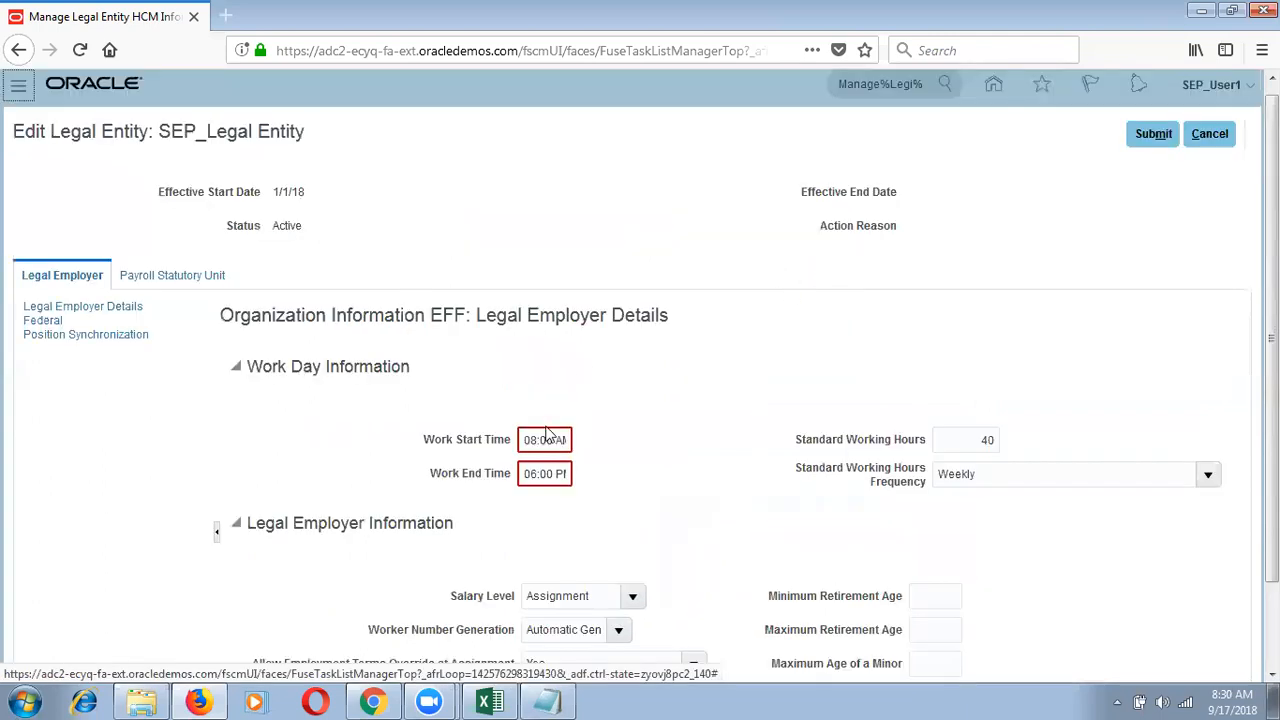
click(558, 439)
key(BackSpace)
key(BackSpace)
key(BackSpace)
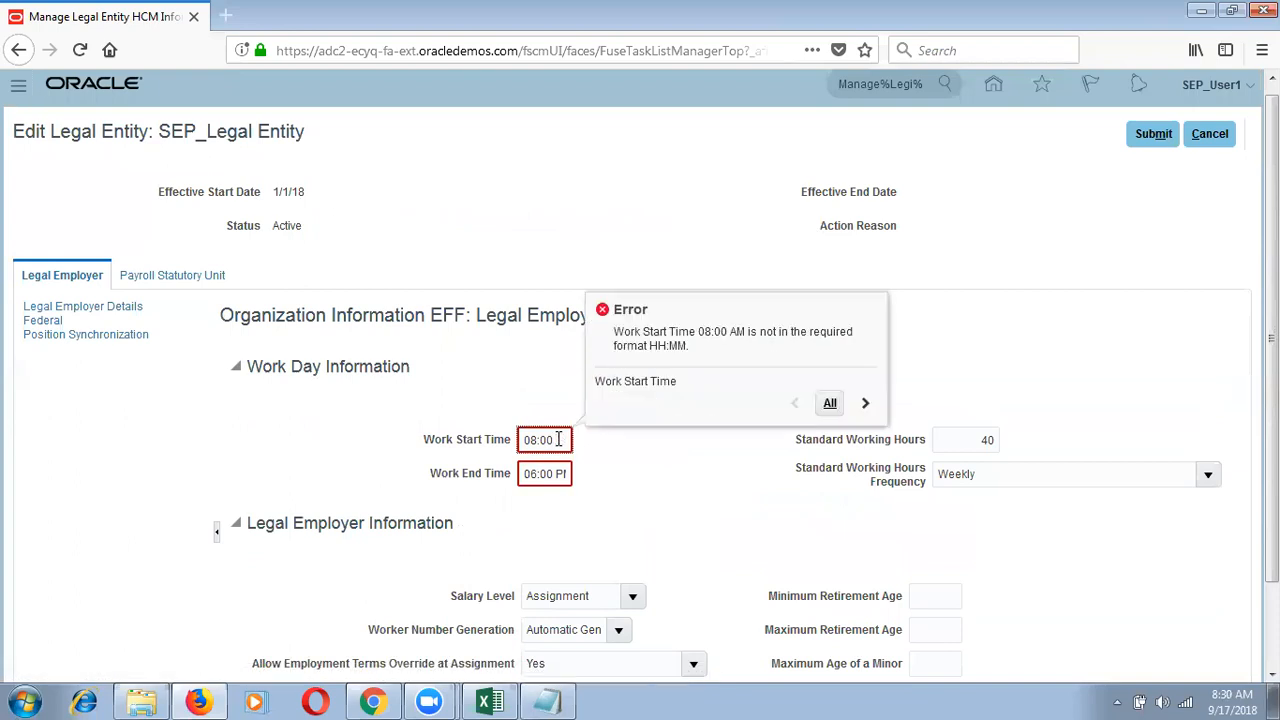
click(556, 474)
key(BackSpace)
key(BackSpace)
key(BackSpace)
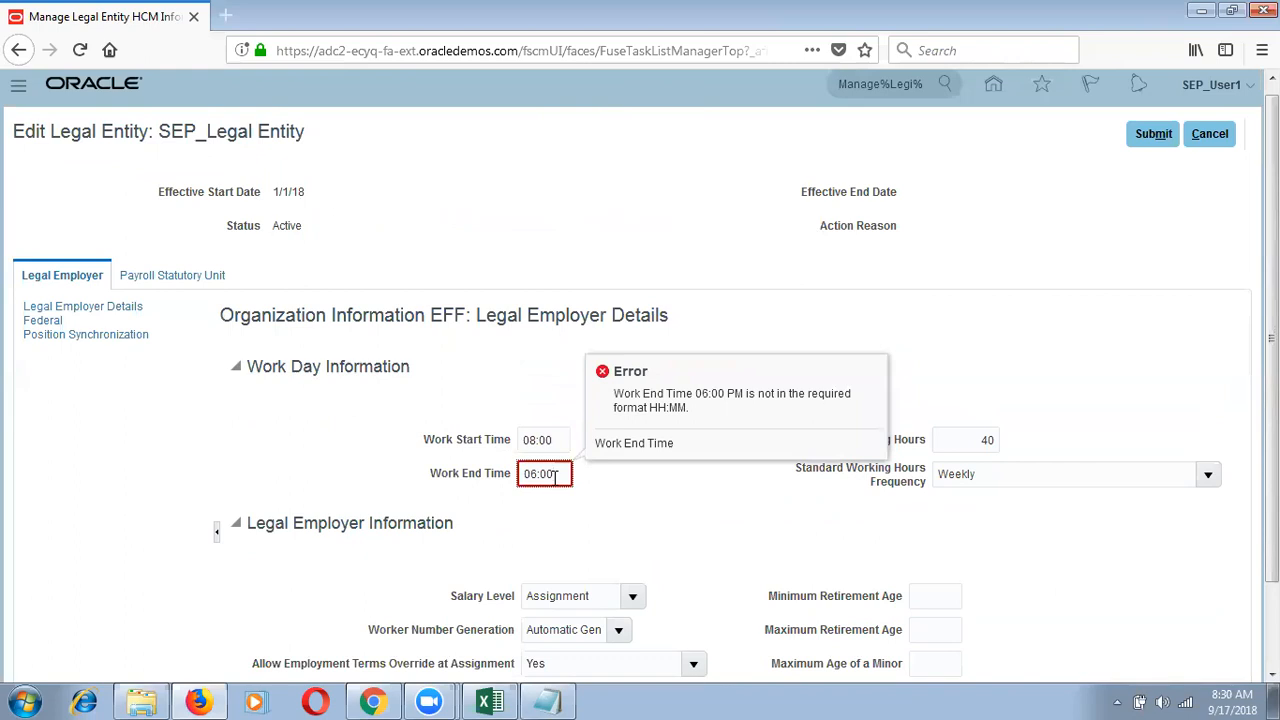
key(Delete)
key(Delete)
key(BackSpace)
text(18:)
click(691, 452)
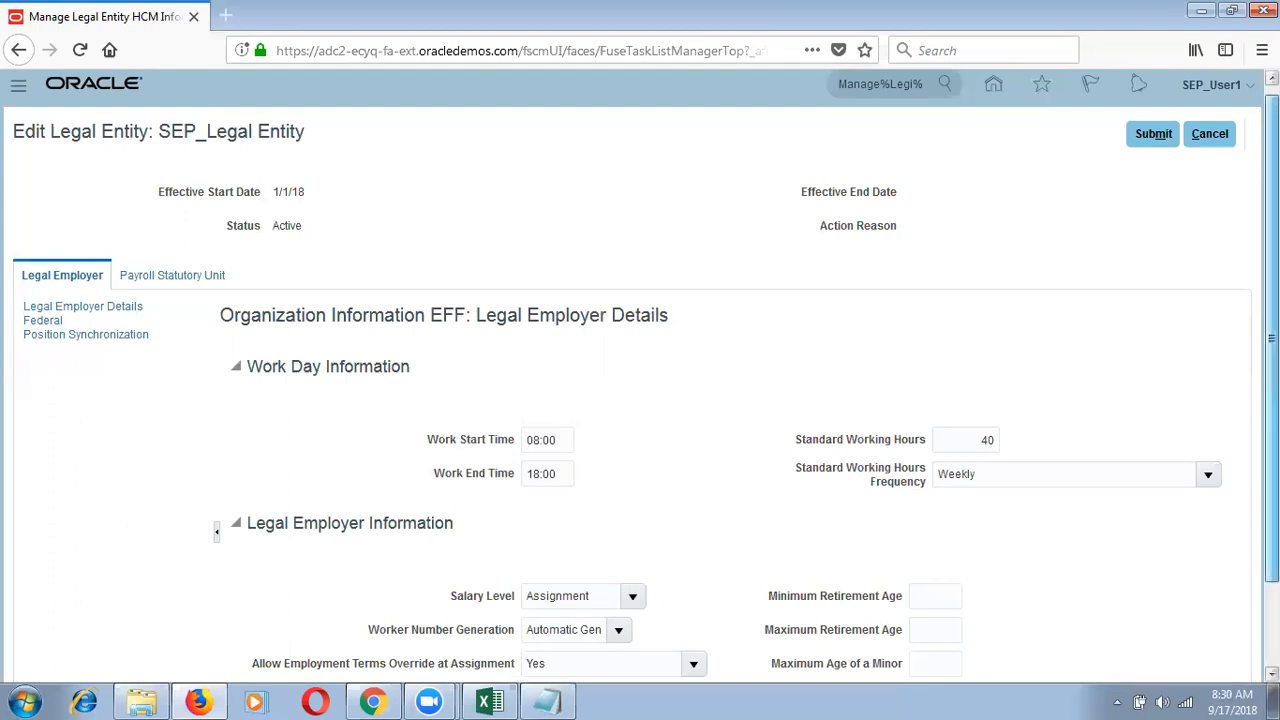
scroll(1270, 340, down, 2)
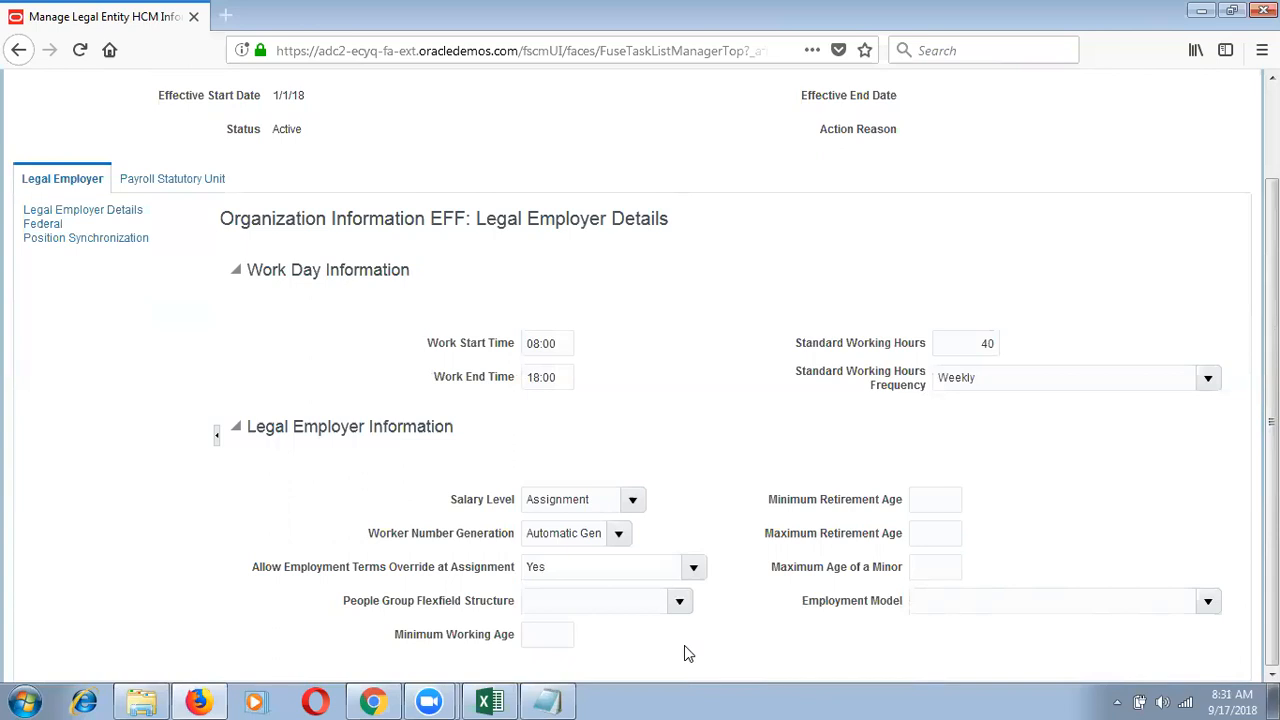
Step: Check the People Group Flexfield list, leave it unset, and select the Minimum Working Age field
click(679, 601)
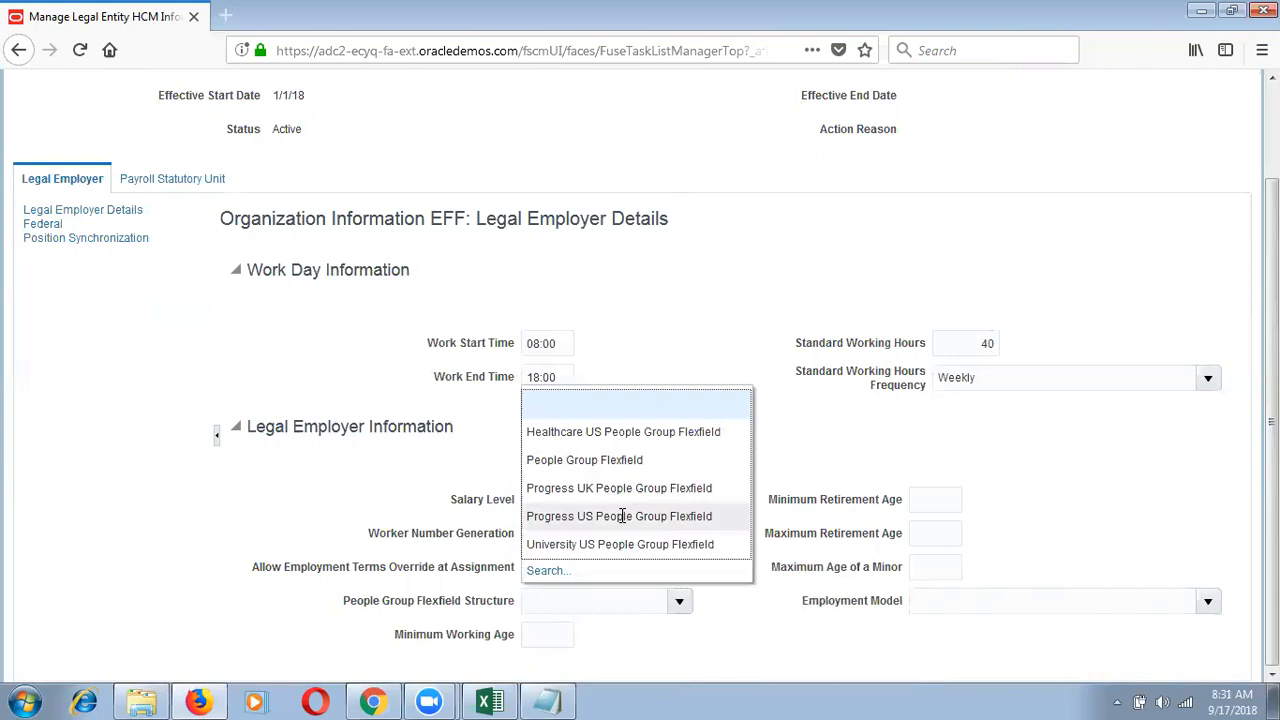
click(797, 462)
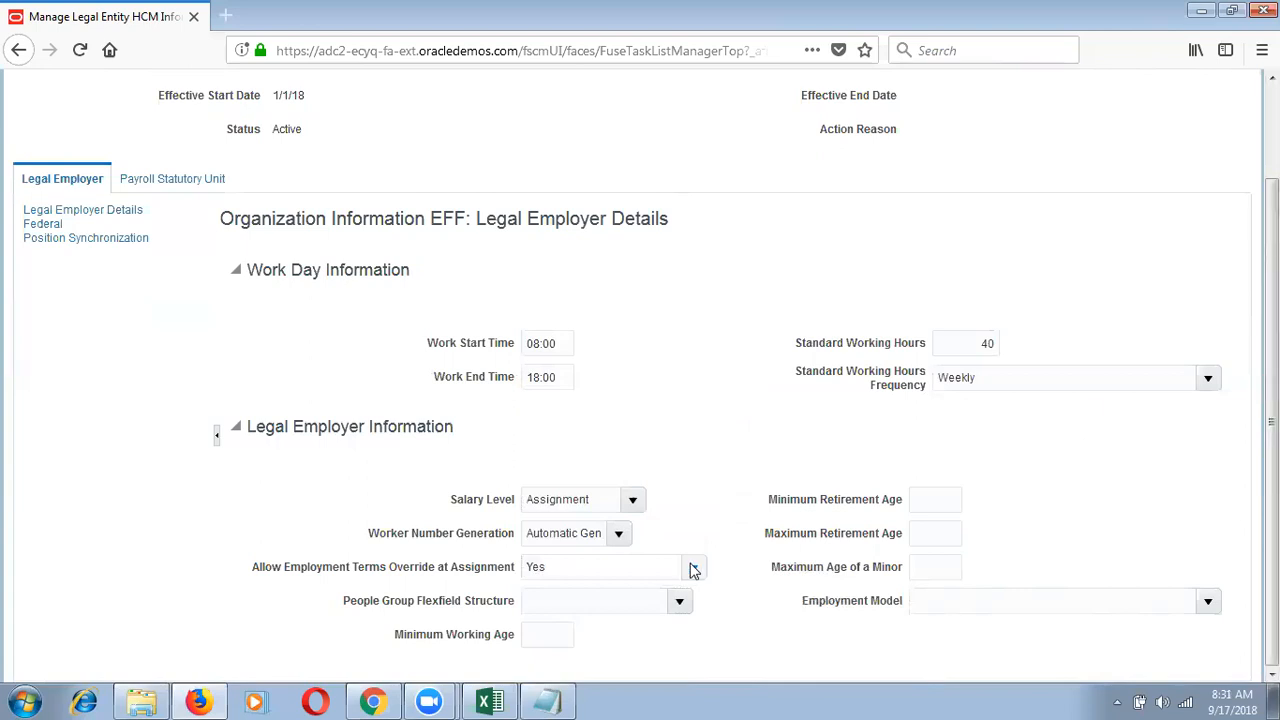
click(545, 637)
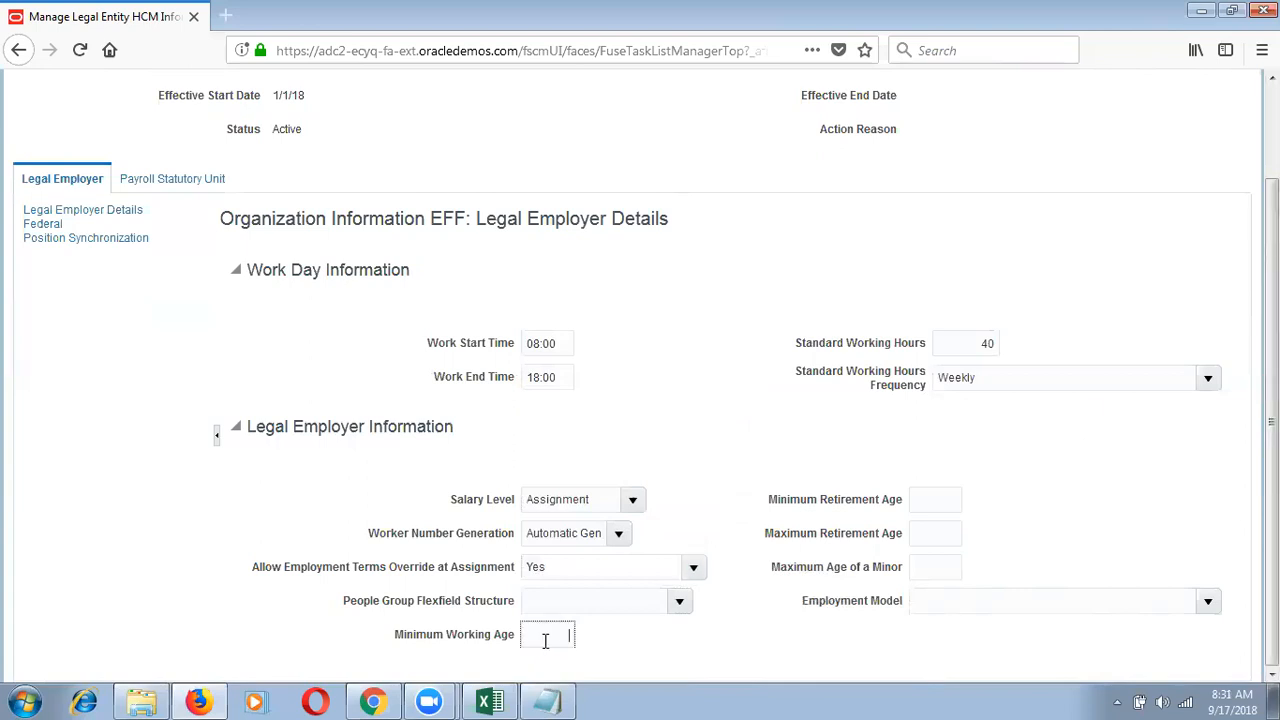
click(940, 501)
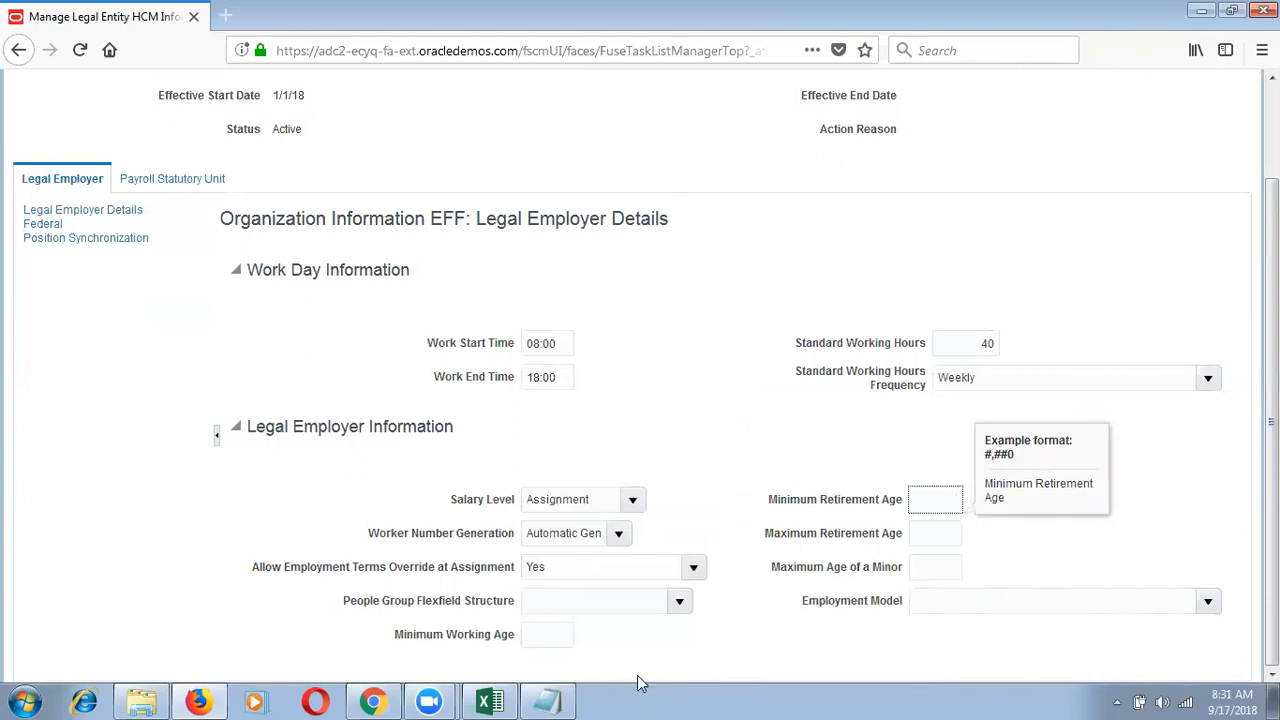
click(558, 645)
Step: Enter ages 16 (minimum working), 50 (minimum retirement) and 62 (maximum retirement)
text(16)
key(Tab)
text(50)
key(Tab)
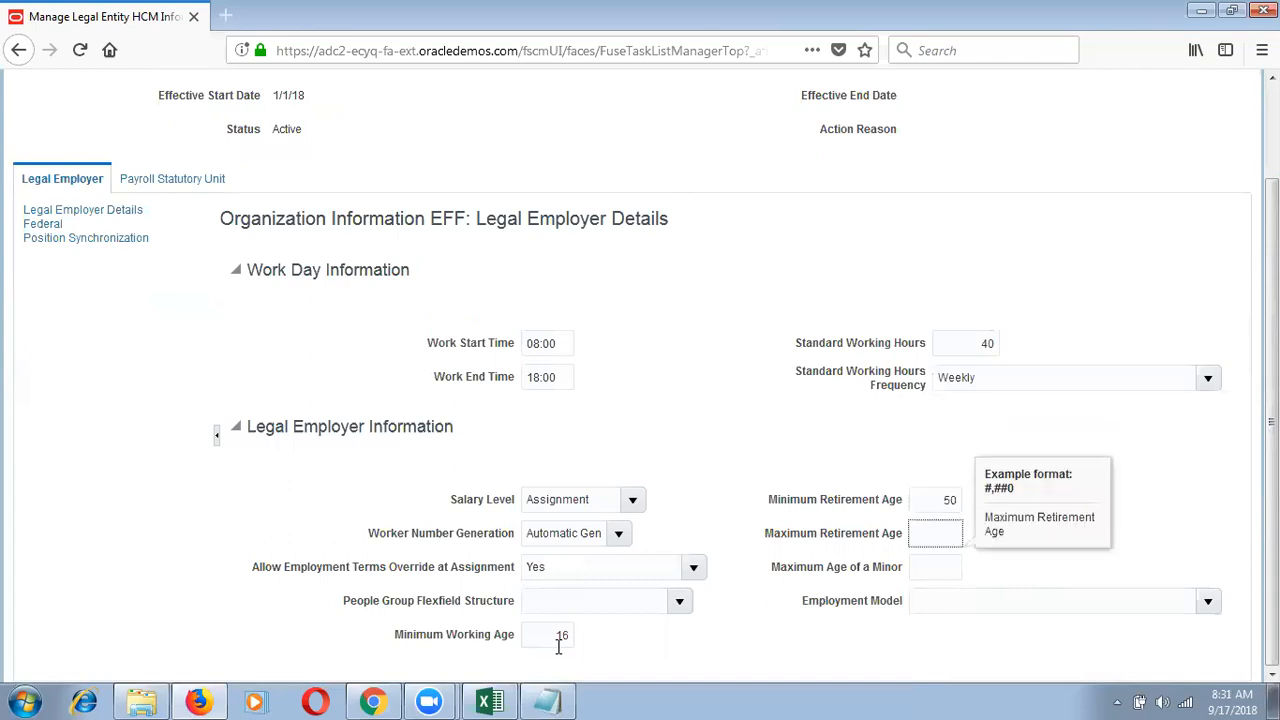
text(62)
key(Tab)
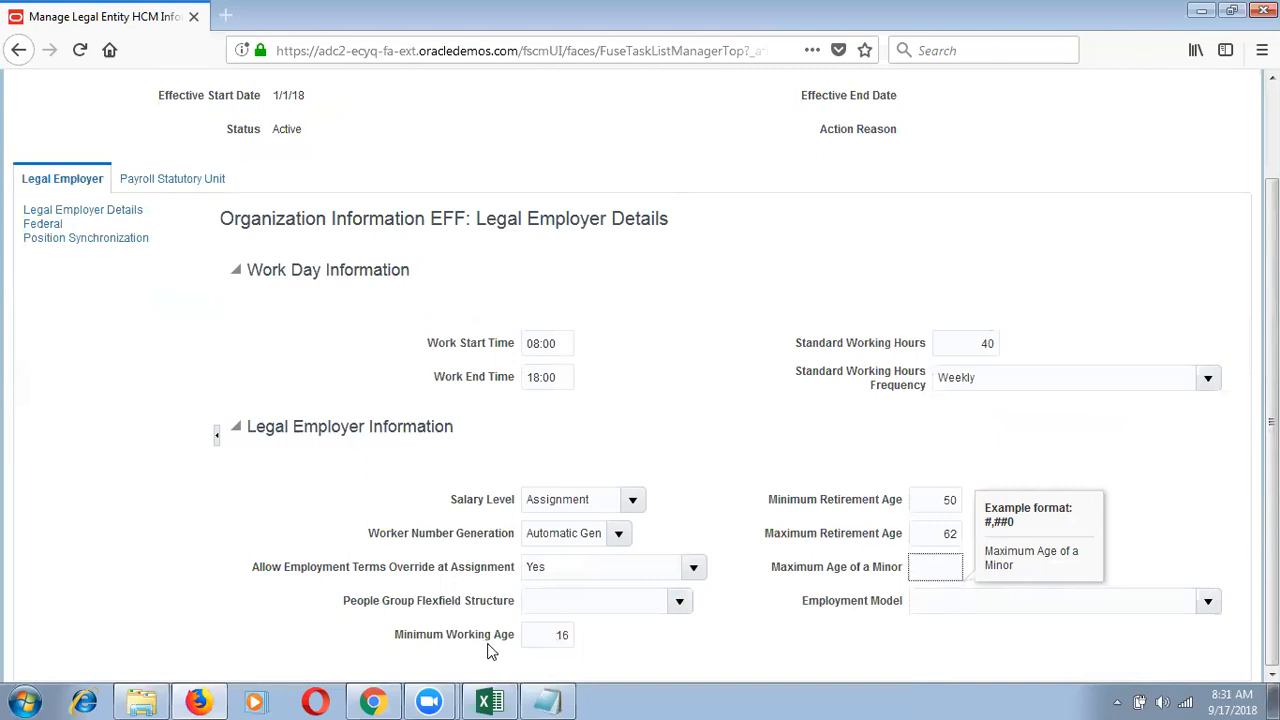
click(545, 640)
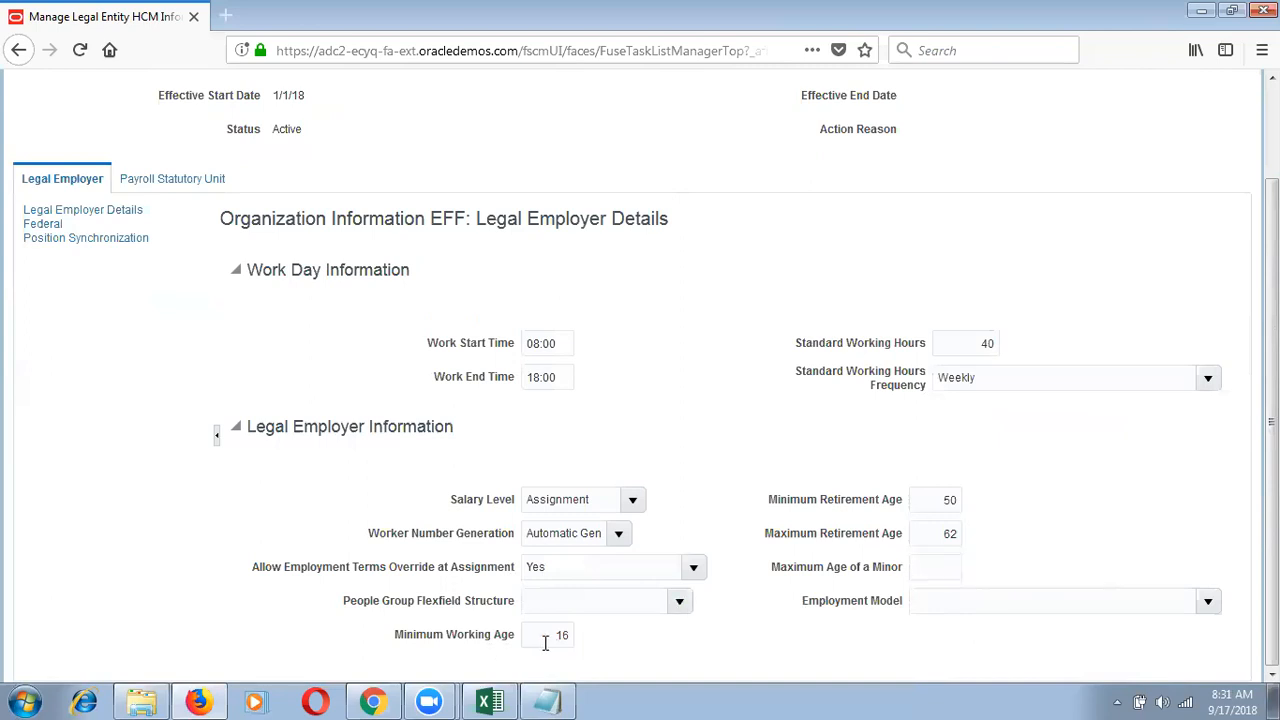
click(928, 578)
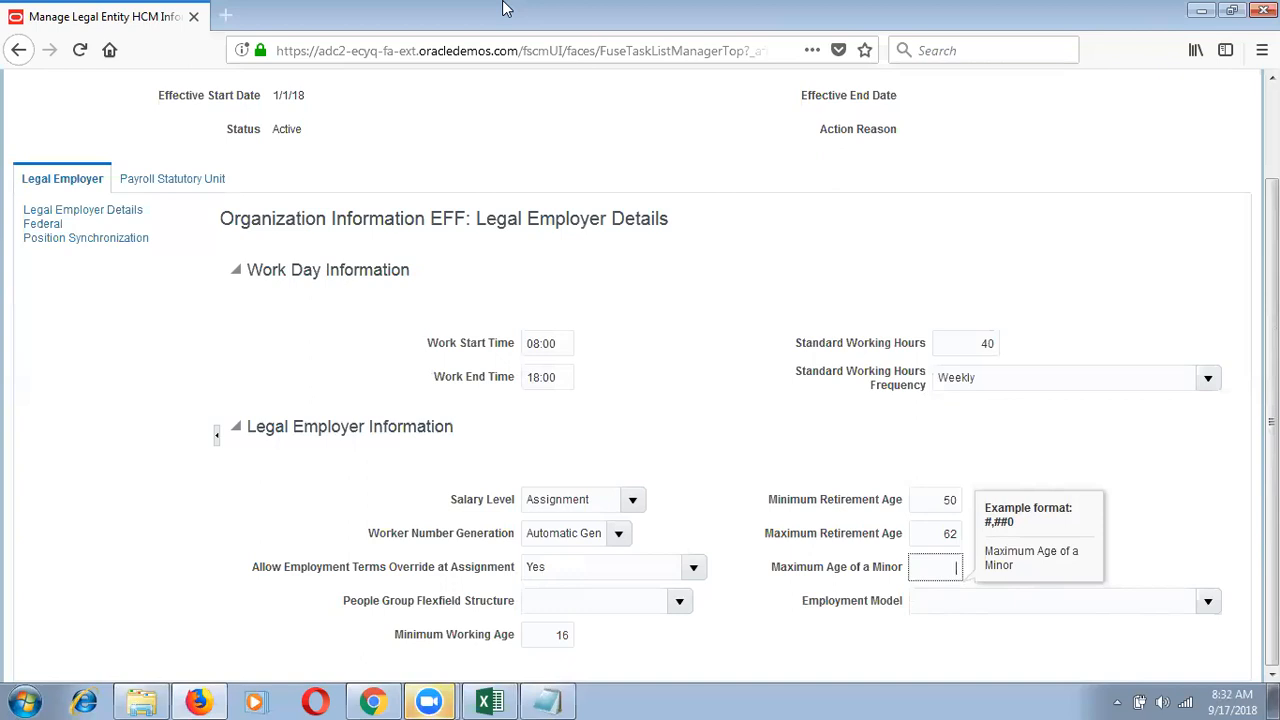
Step: Search 'us standard labor rate per hour' in a new tab and highlight the $9 answer
click(230, 12)
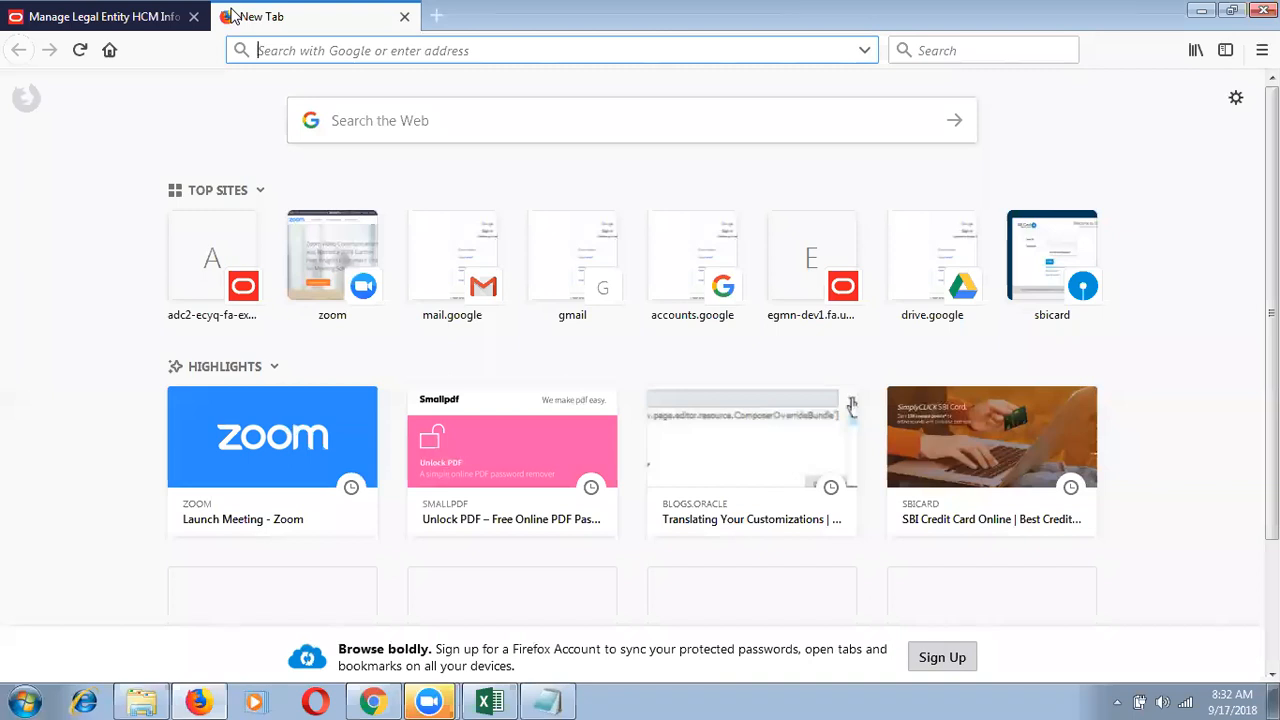
text(us stan)
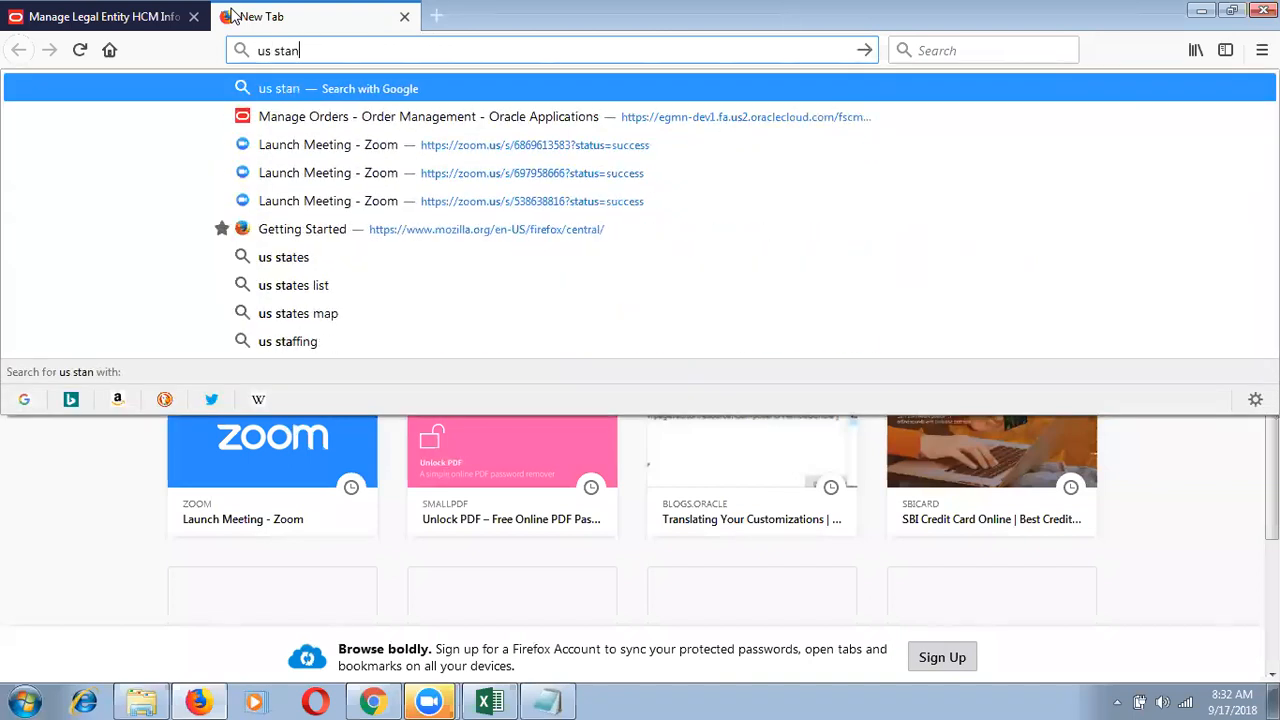
text(dard labor rate per hour)
key(Return)
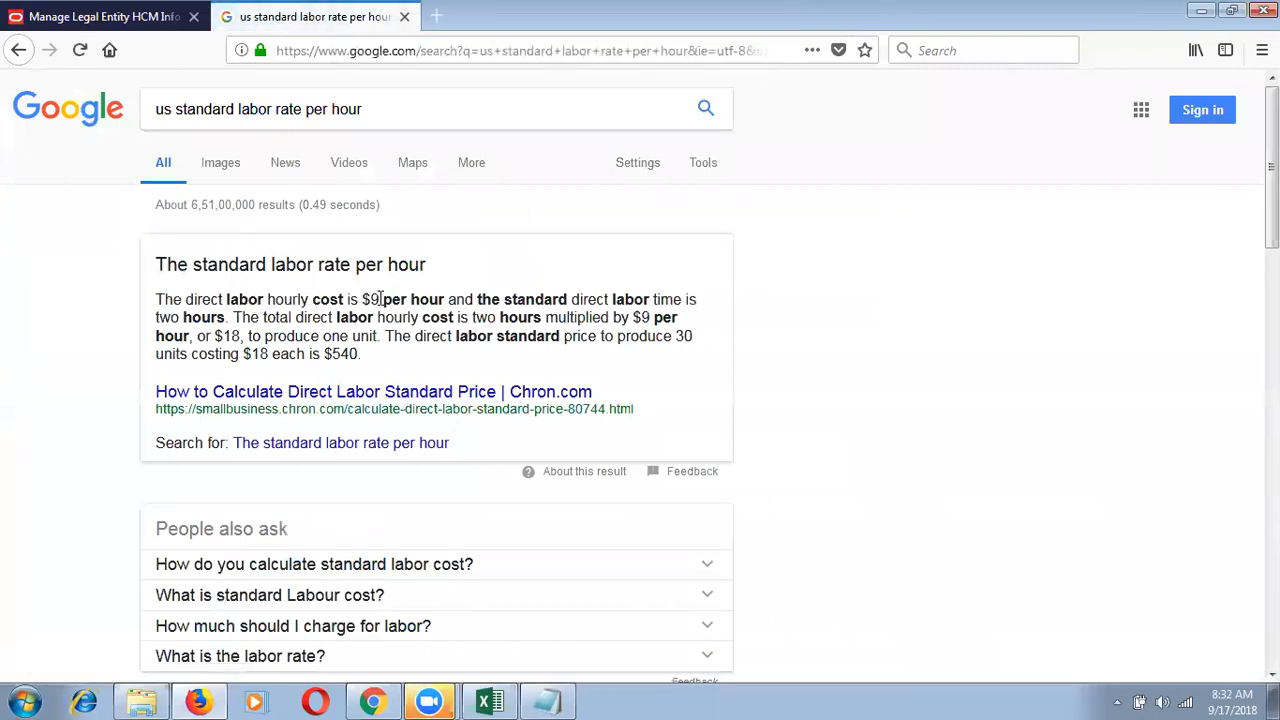
drag(380, 298, 362, 299)
Step: Close the Google tab and enter 14 as the Maximum Age of a Minor
click(404, 16)
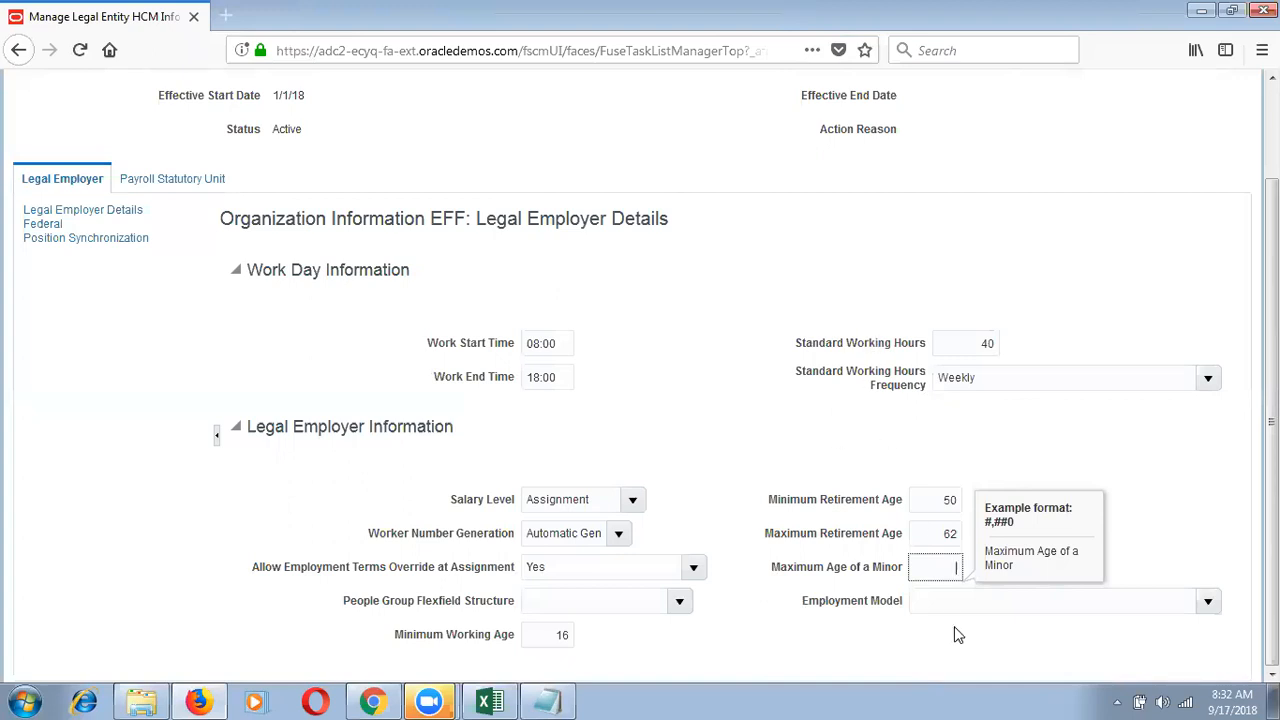
text(14)
click(1128, 486)
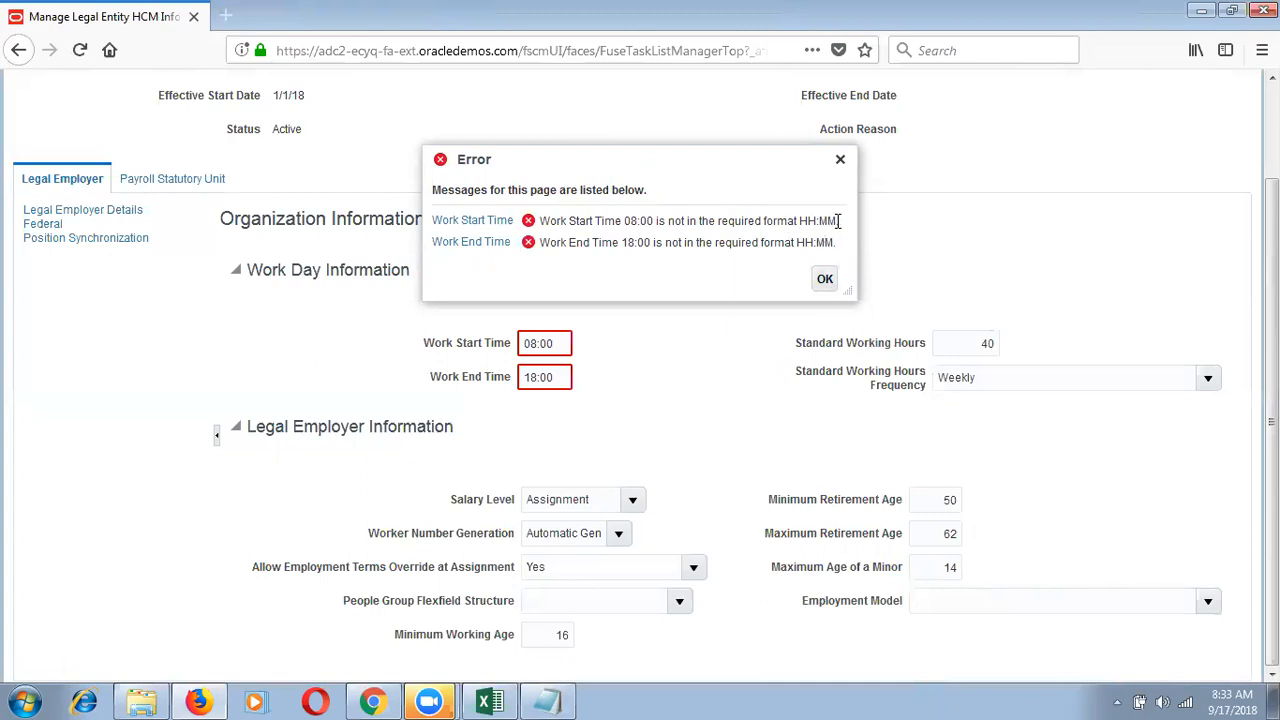
Step: Dismiss the time format errors and append a period to the work times, giving 08:00. and 18:00
click(527, 344)
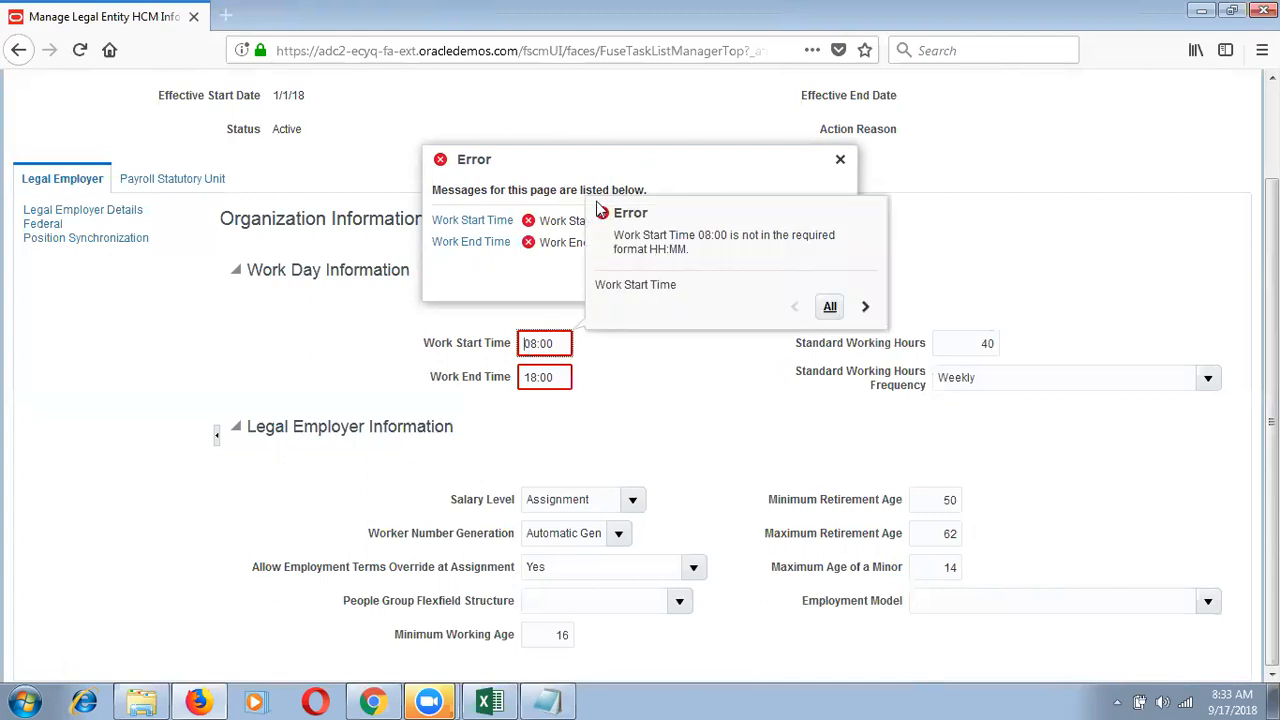
click(830, 312)
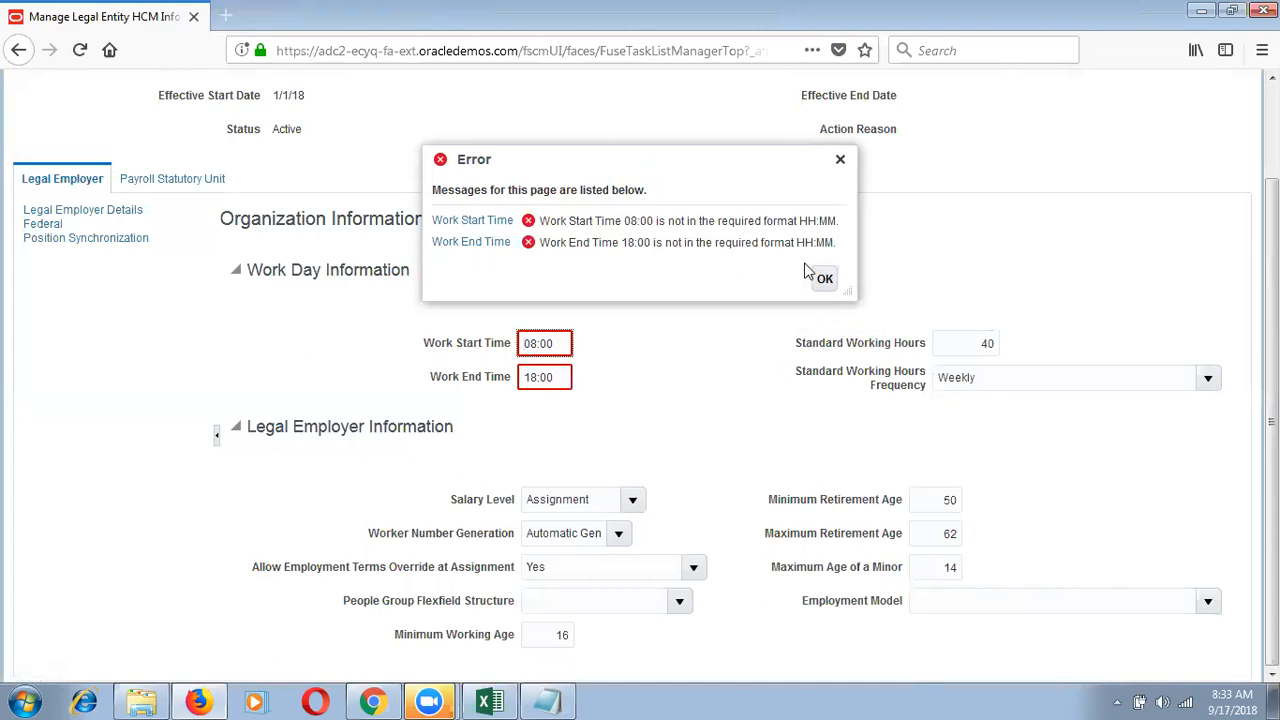
click(824, 280)
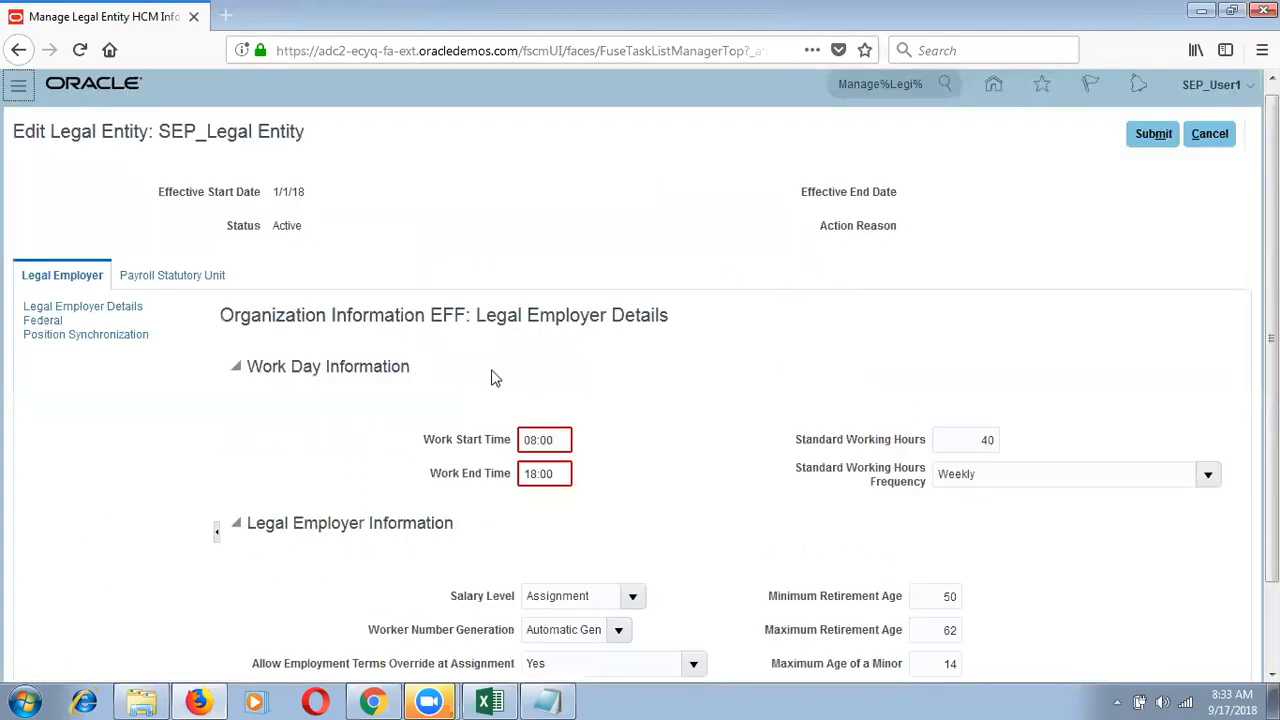
click(553, 440)
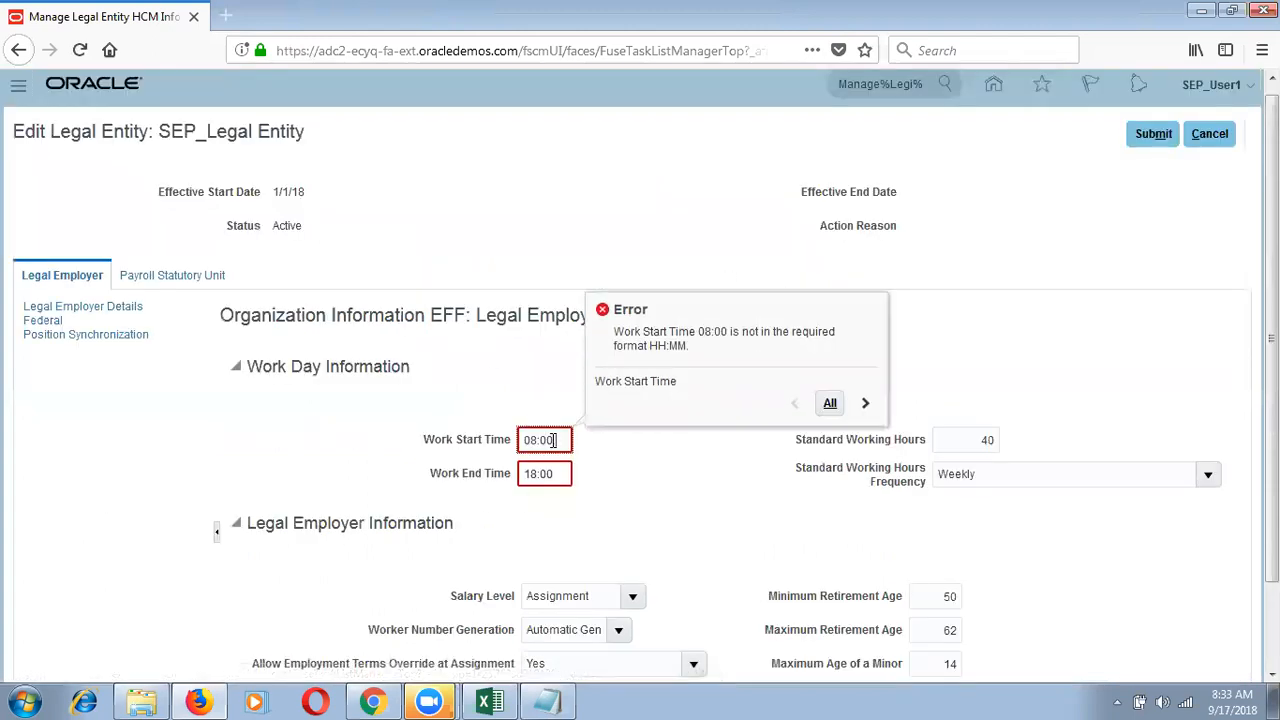
click(560, 474)
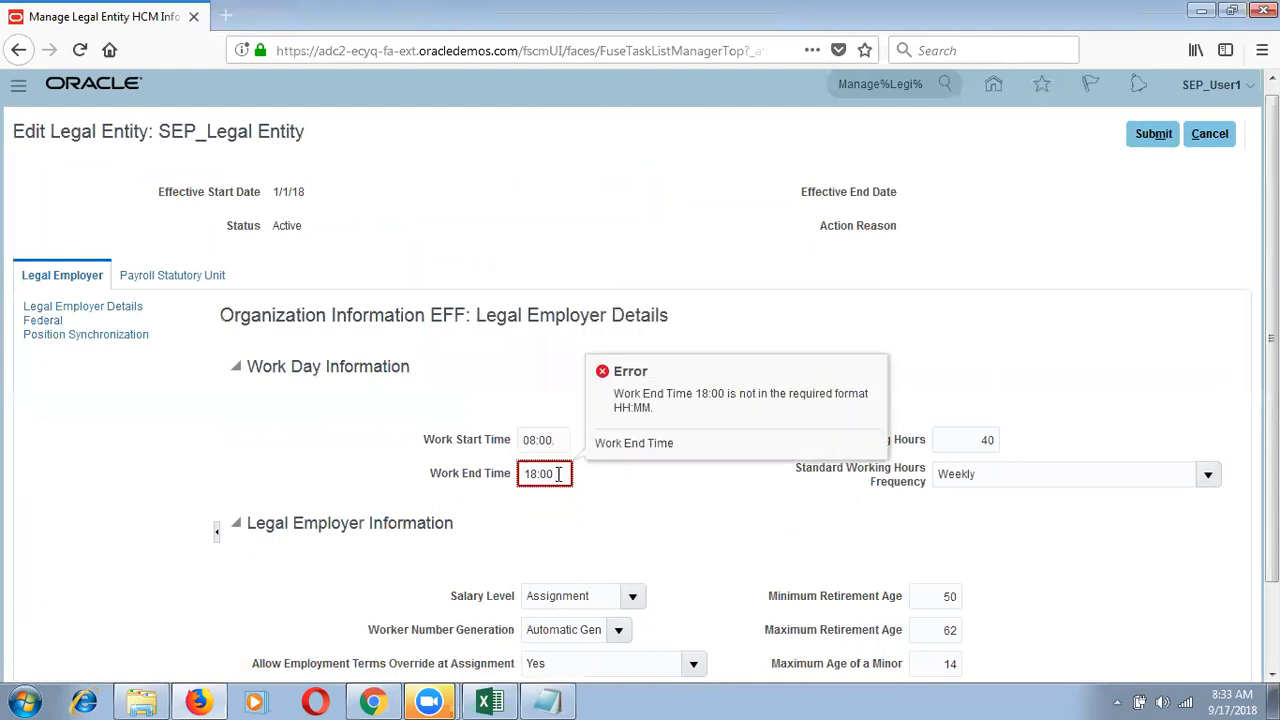
text(.)
click(598, 516)
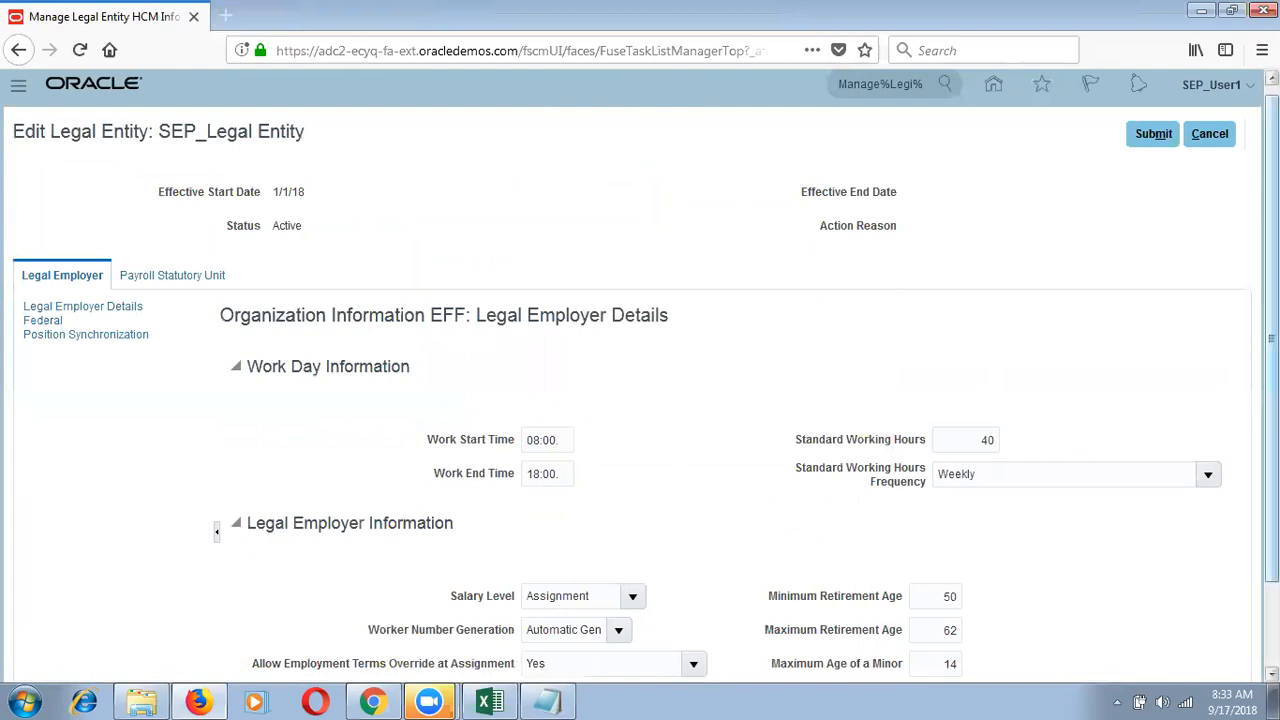
scroll(1270, 400, down, 2)
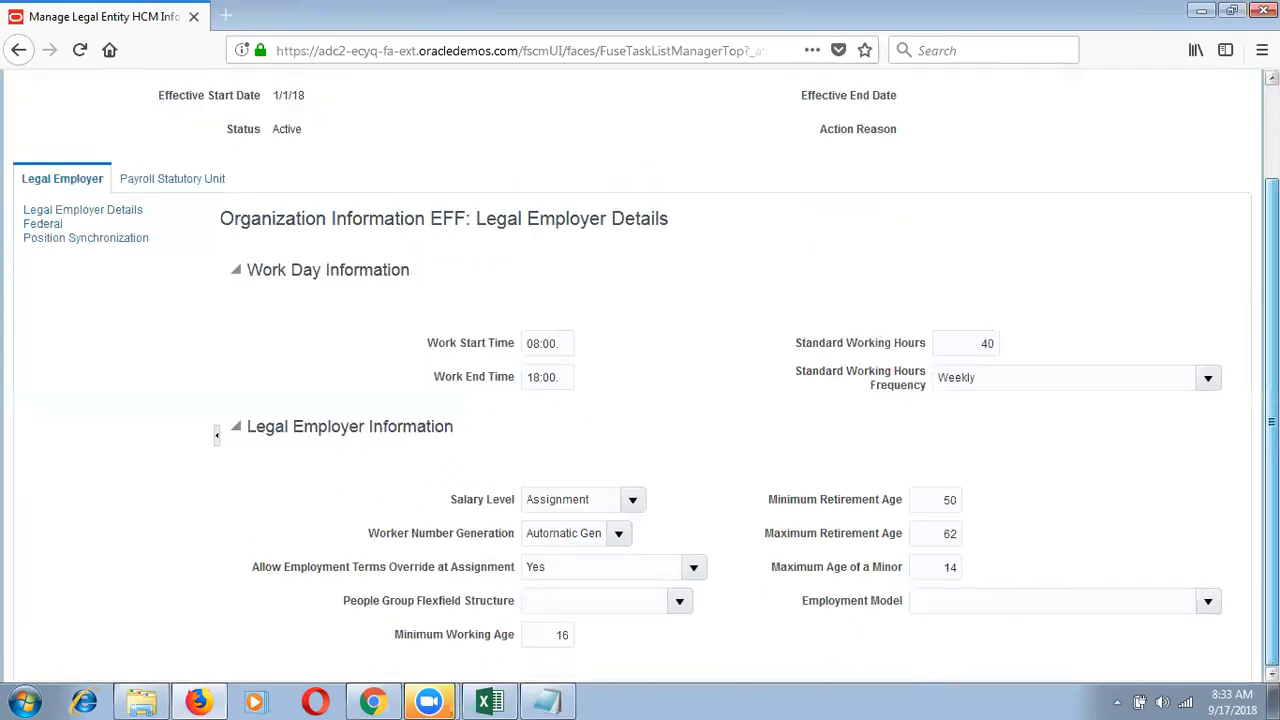
Step: Confirm Minimum Working Age 16 and review the Employment Model tiers without choosing one
click(920, 572)
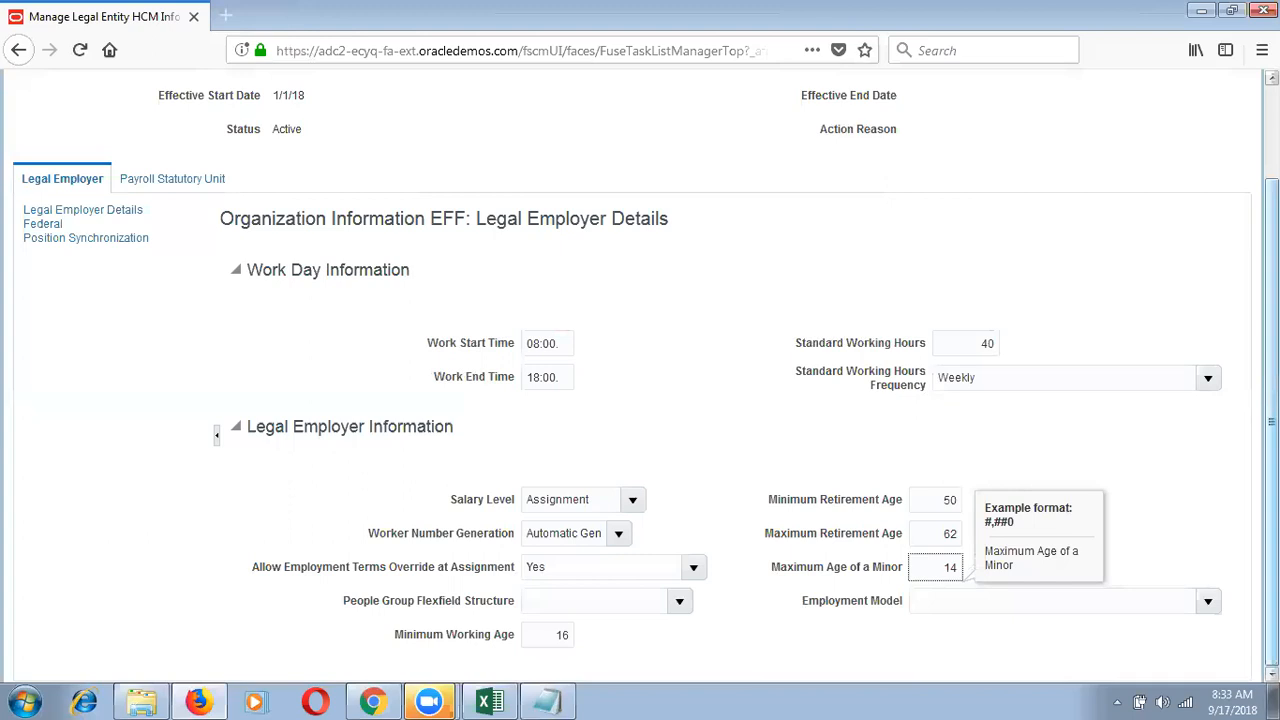
click(561, 634)
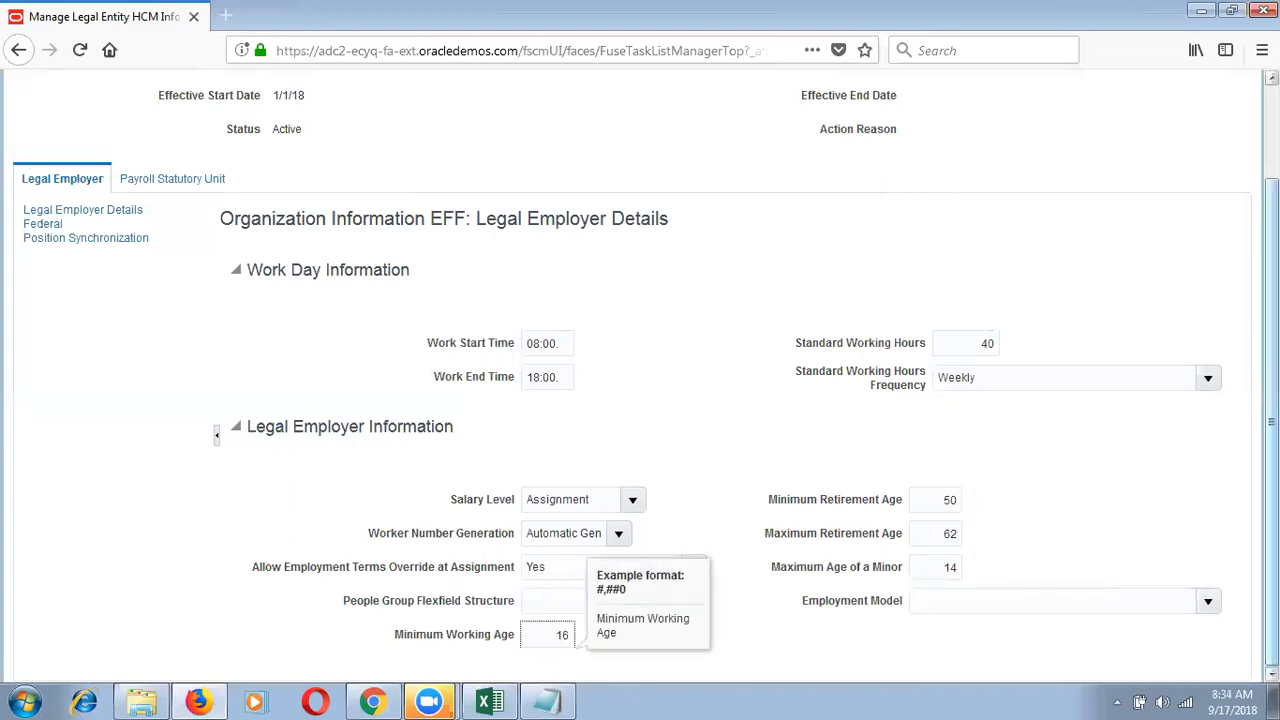
mouse_move(1271, 470)
mouse_down()
mouse_move(1271, 375)
mouse_move(1271, 480)
mouse_up()
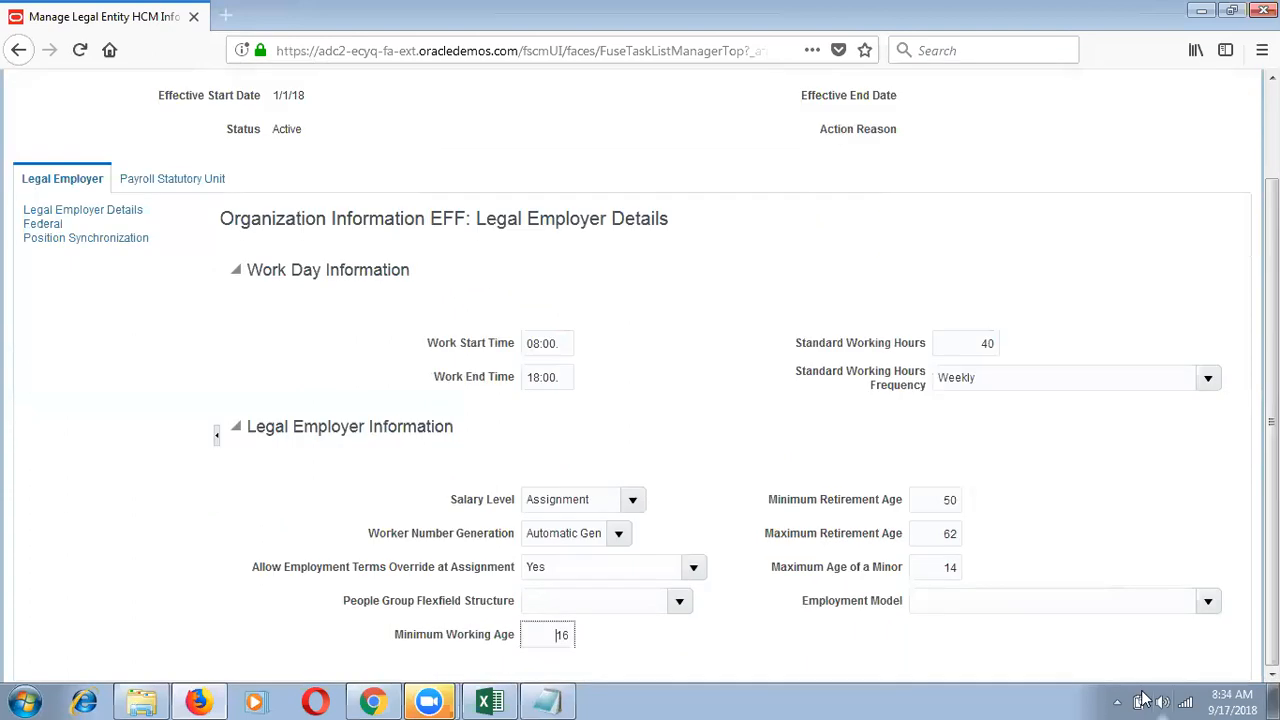
click(1208, 605)
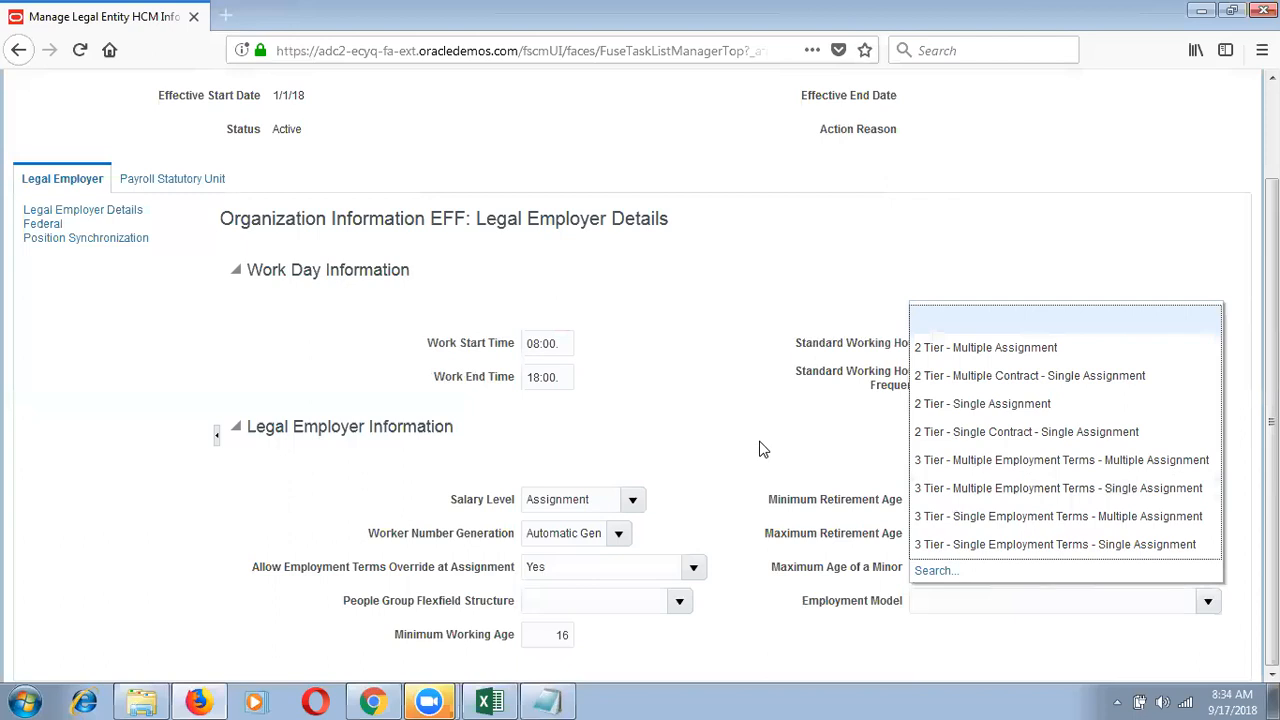
scroll(700, 215, up, 2)
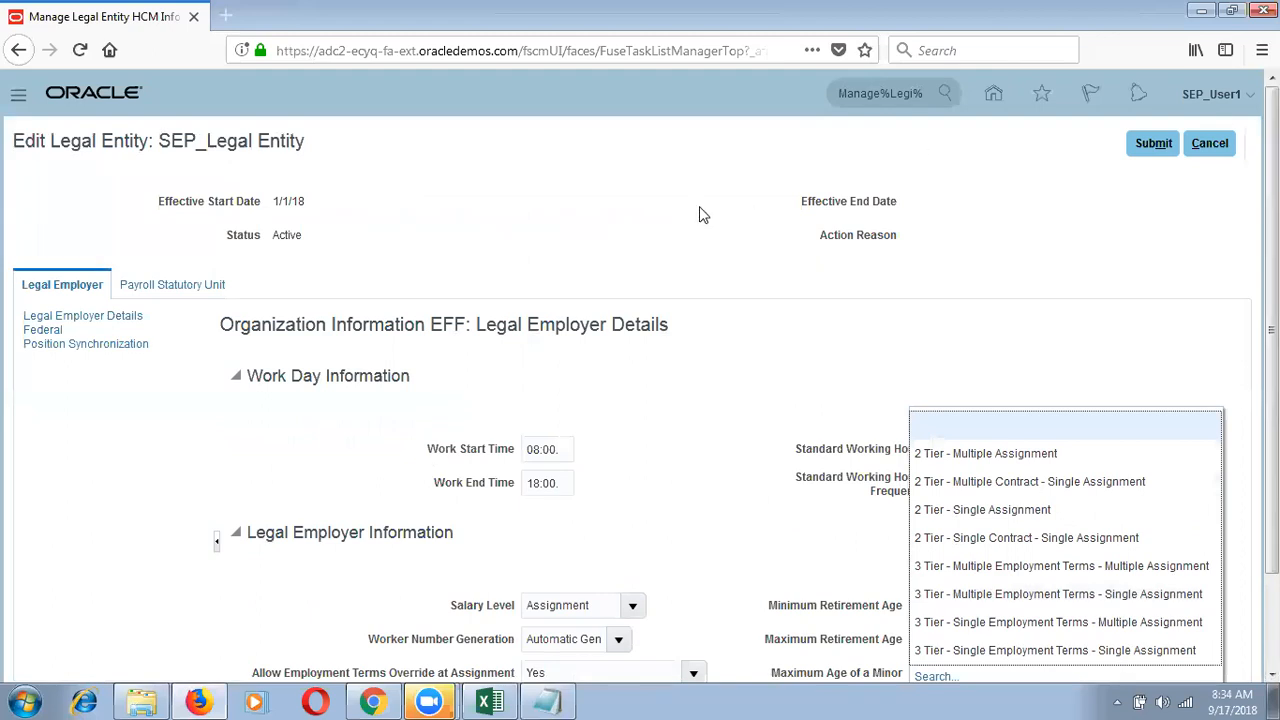
scroll(666, 223, down, 1)
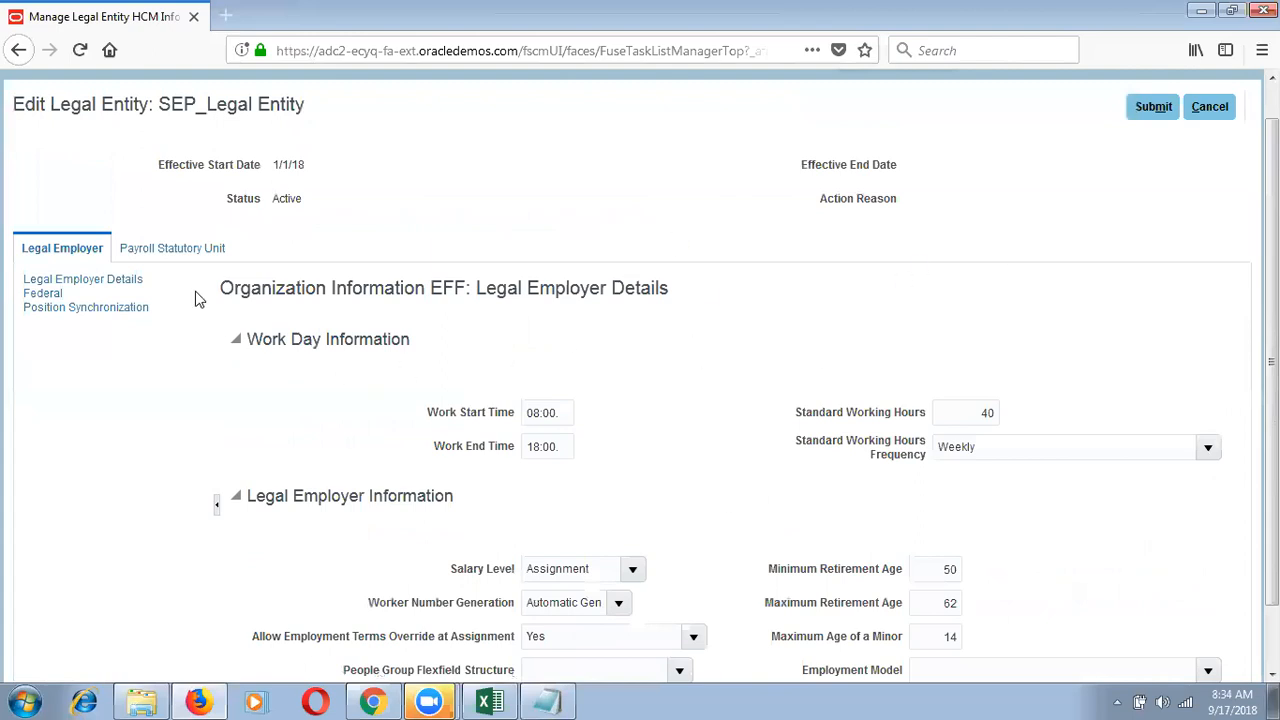
Step: Dismiss the format error and retype Work Start Time as 8:00AM and Work End Time as 6:00PM
click(182, 251)
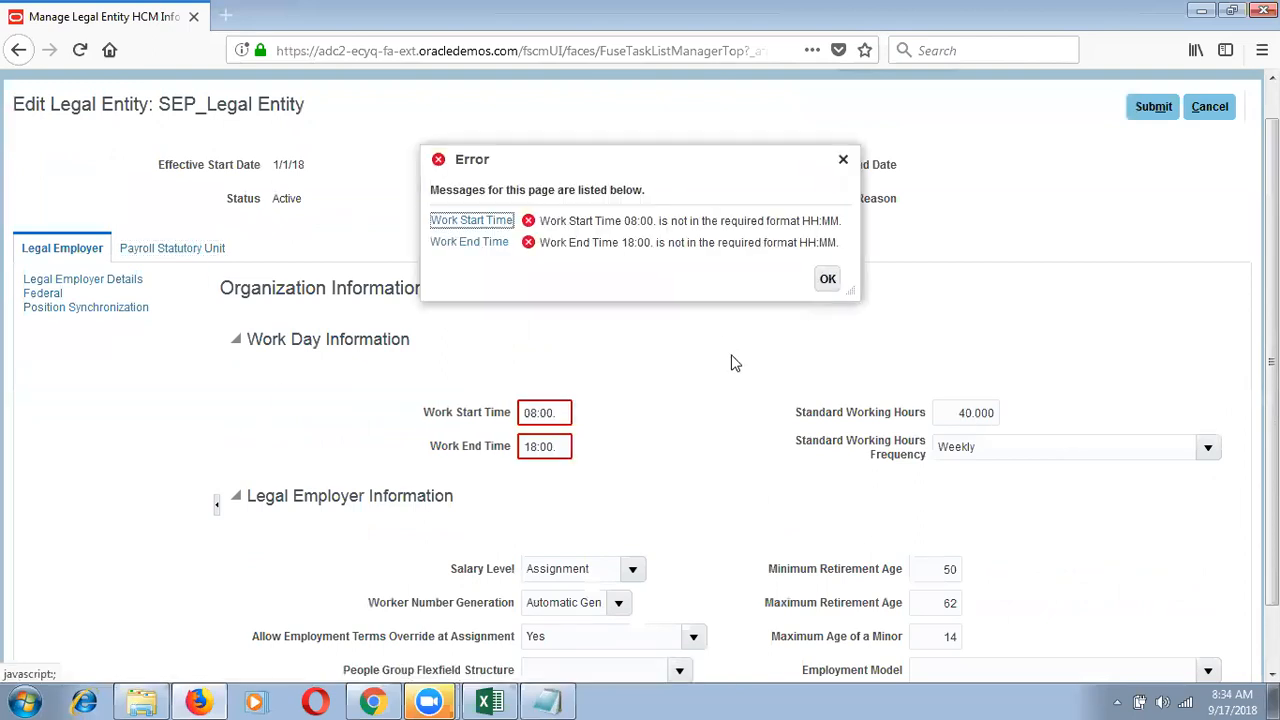
click(828, 280)
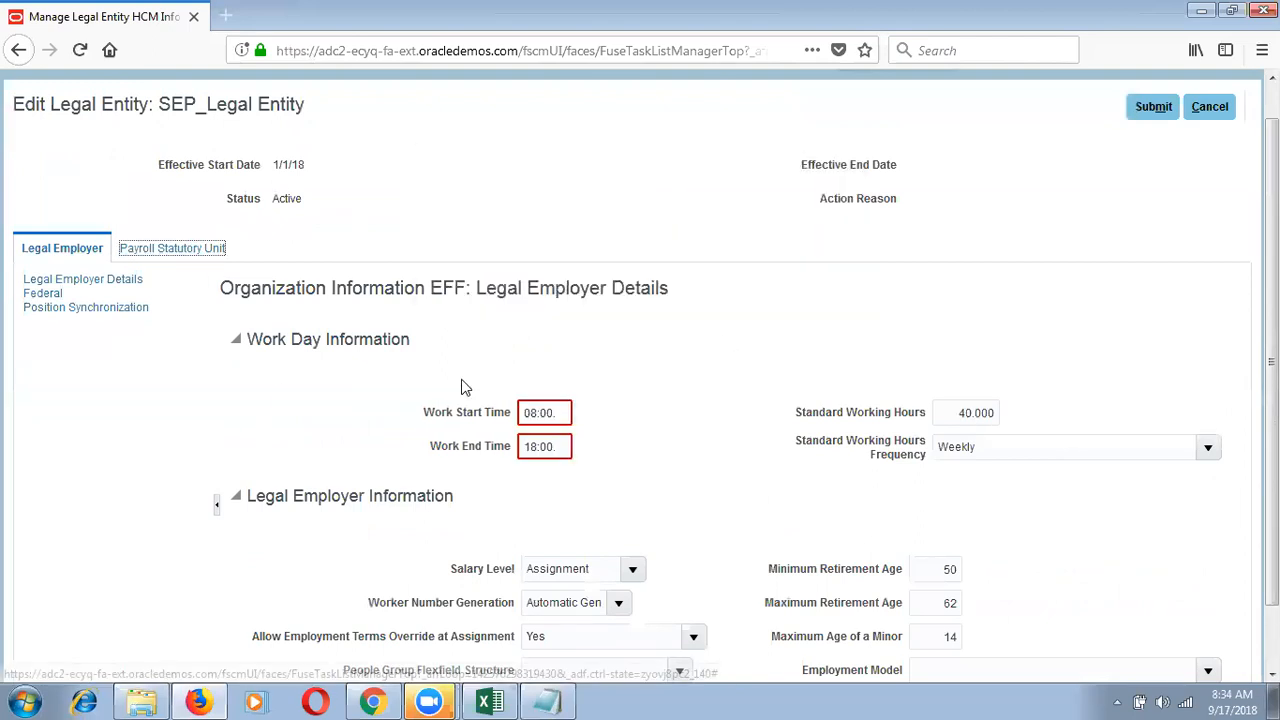
click(570, 414)
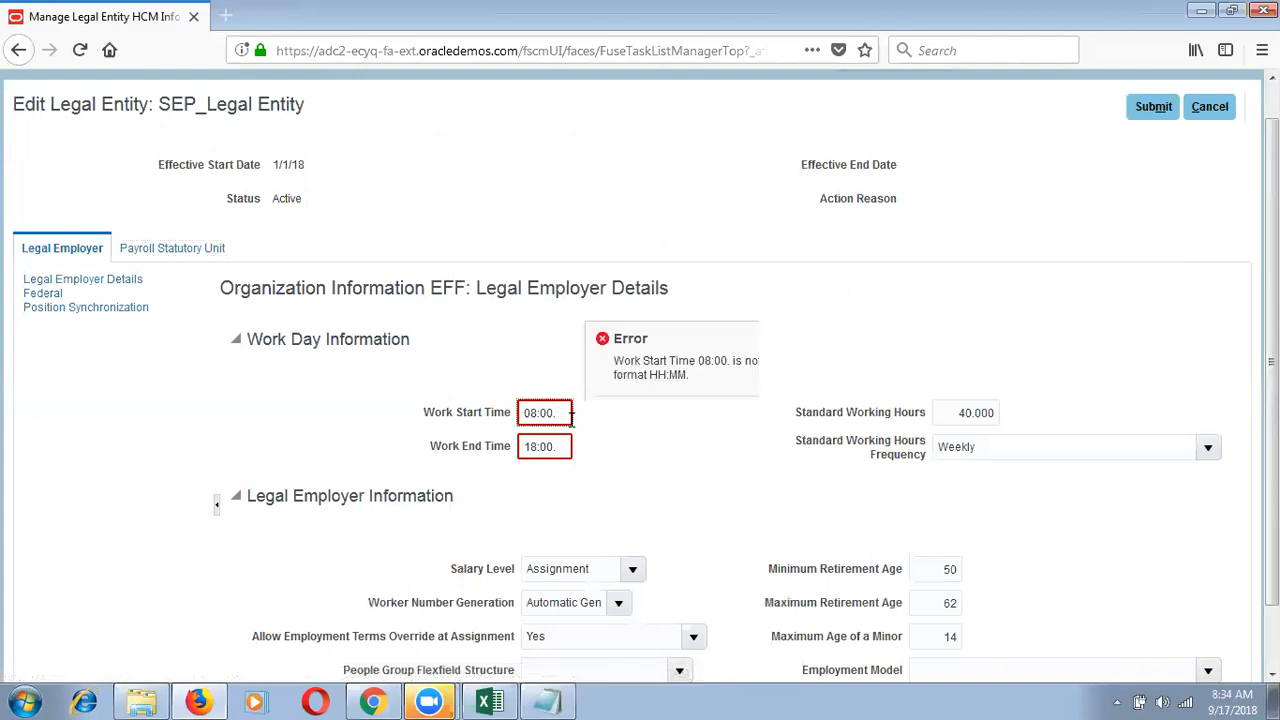
key(BackSpace)
key(BackSpace)
key(BackSpace)
key(BackSpace)
key(BackSpace)
key(BackSpace)
text(8:00)
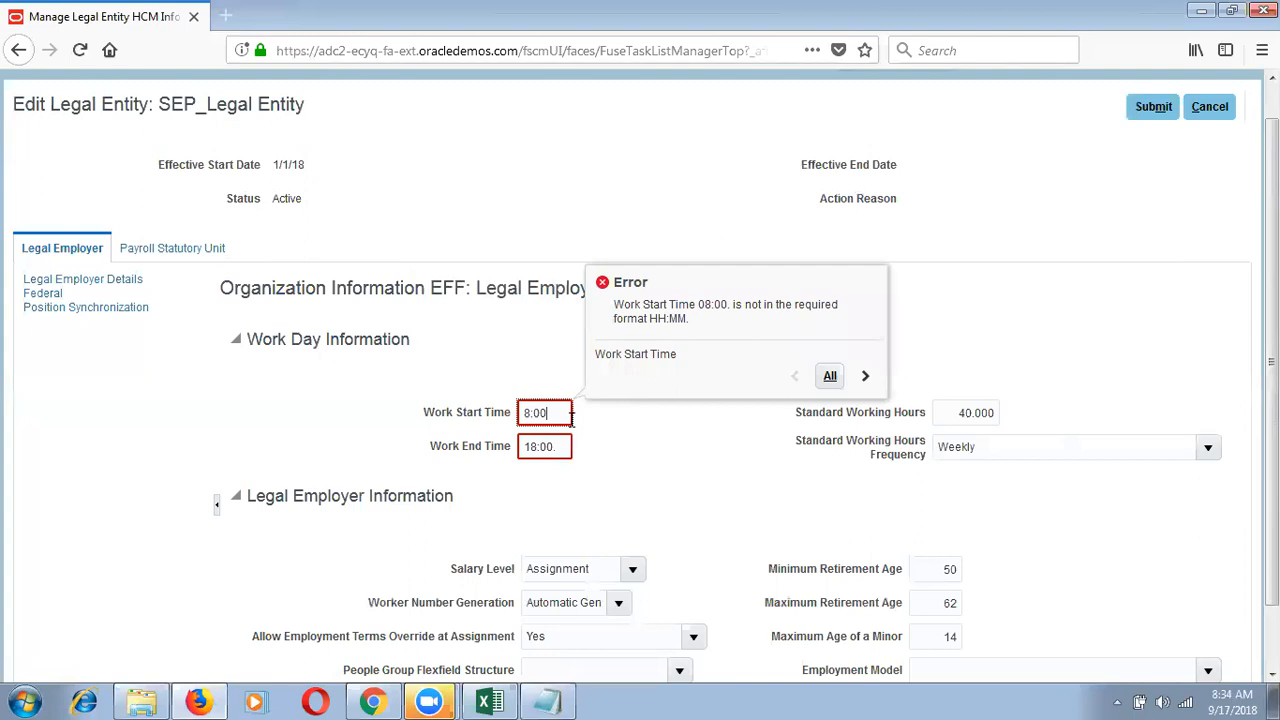
text(AM)
key(Tab)
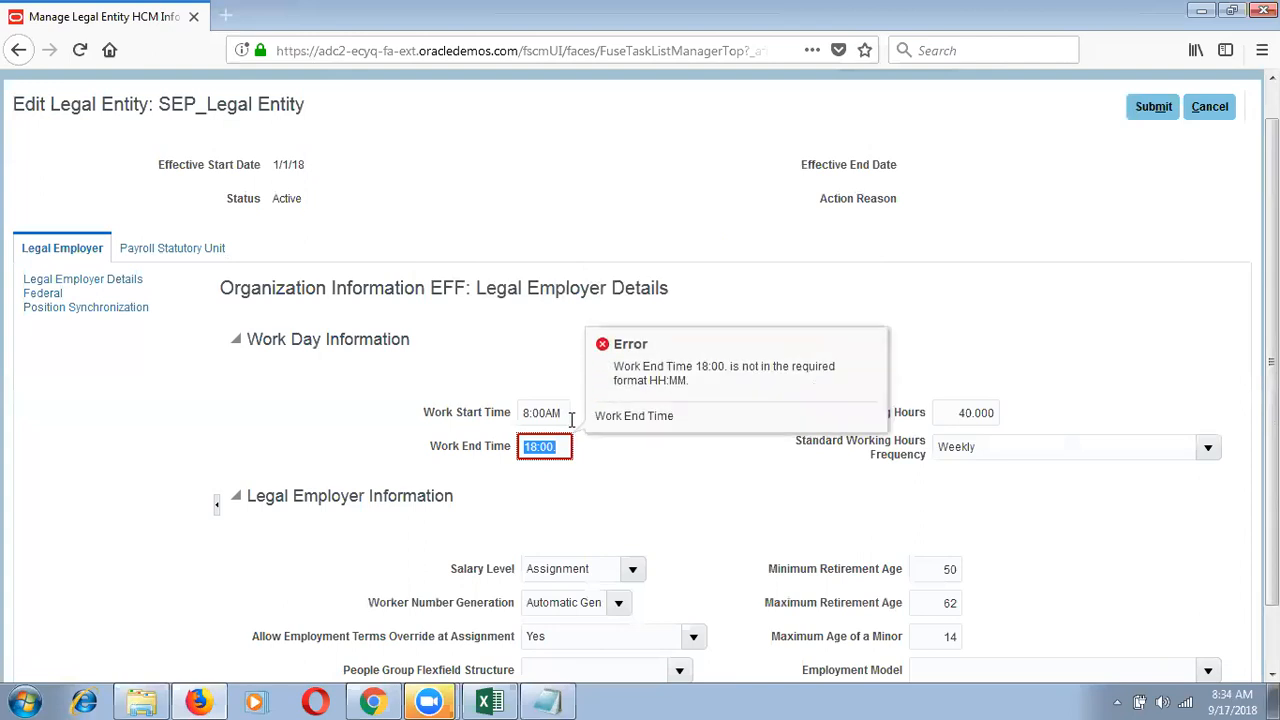
text(6:00PM)
click(746, 574)
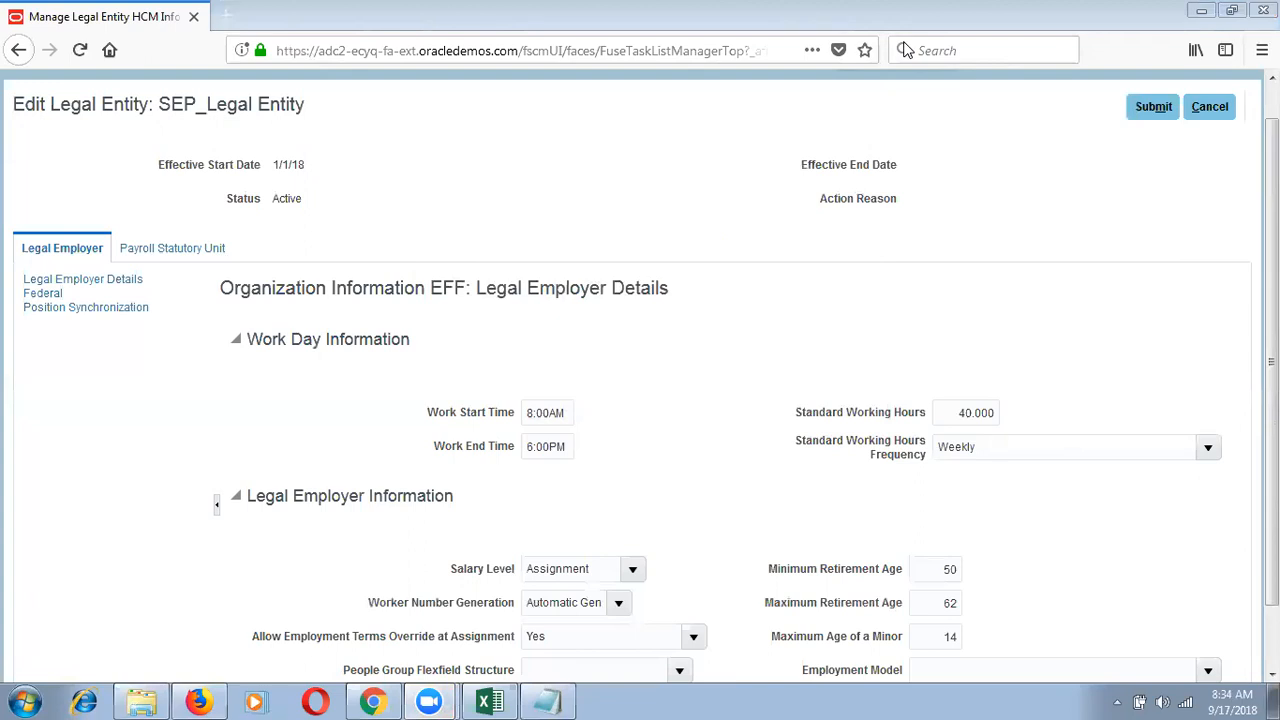
Step: Clear both Work Start and End Time after a failed submit, then decline the submit warning
click(1162, 106)
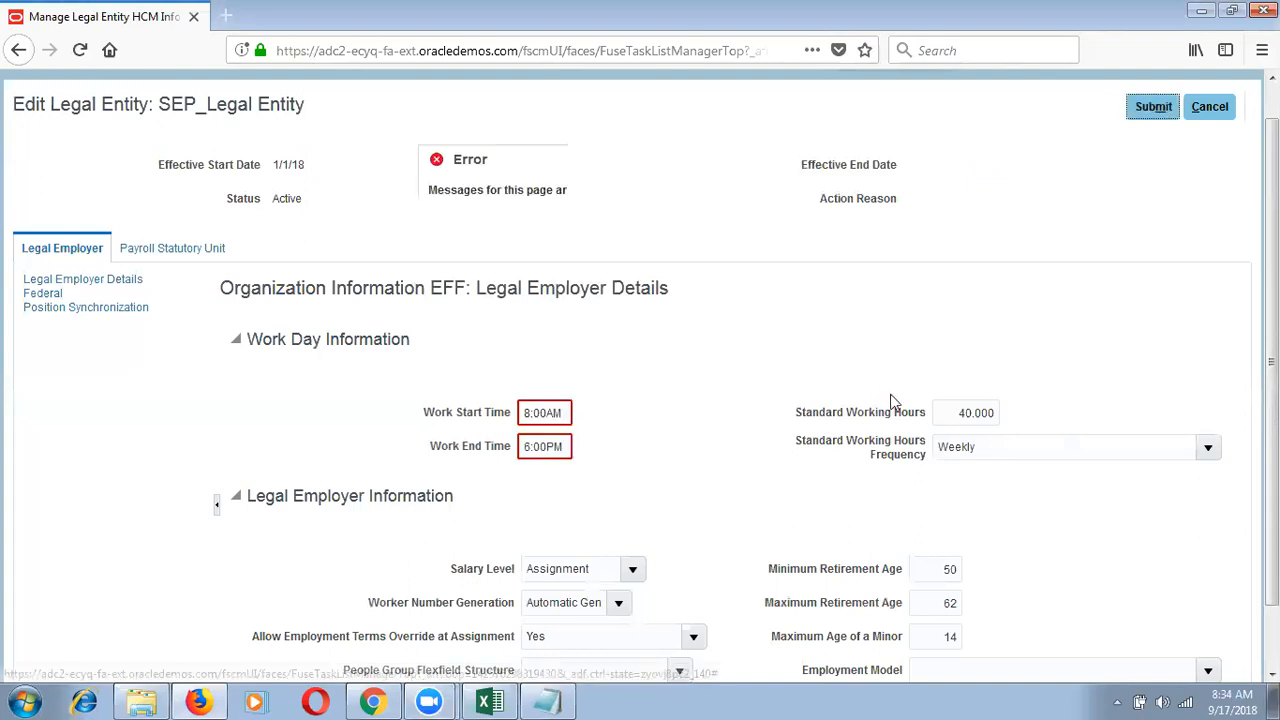
click(832, 277)
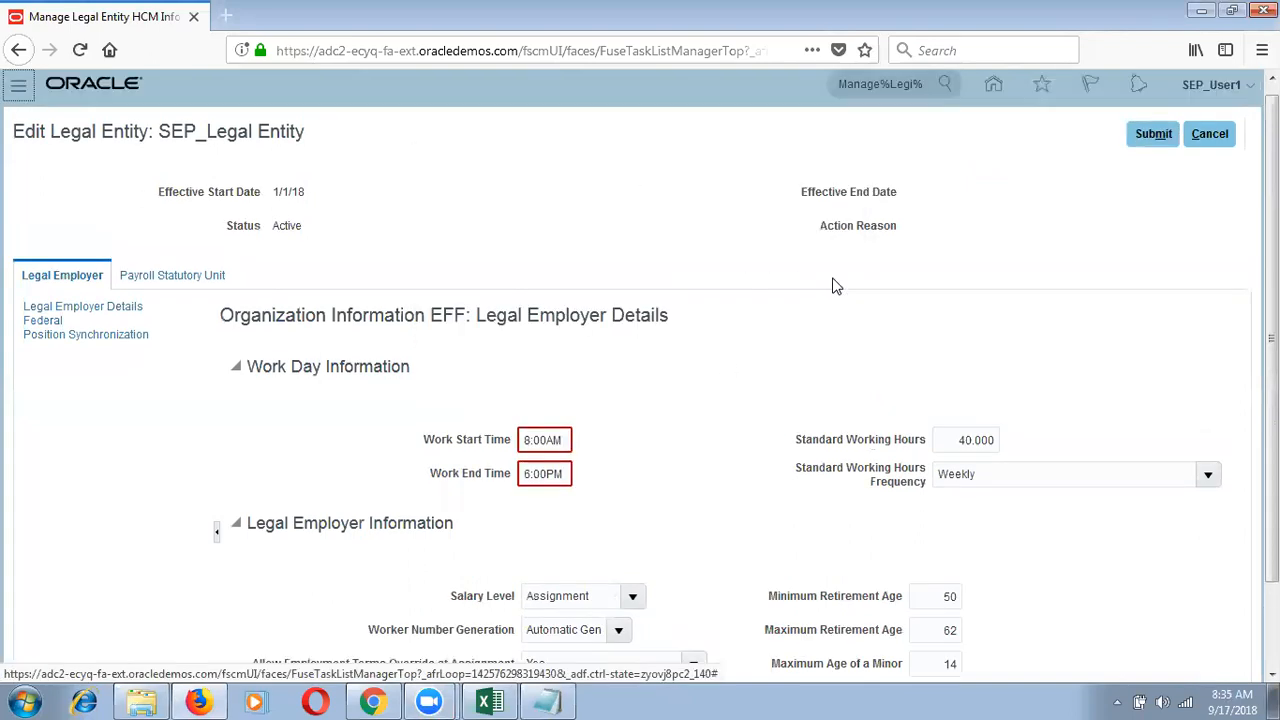
click(567, 439)
key(BackSpace)
key(BackSpace)
key(BackSpace)
key(BackSpace)
key(BackSpace)
key(BackSpace)
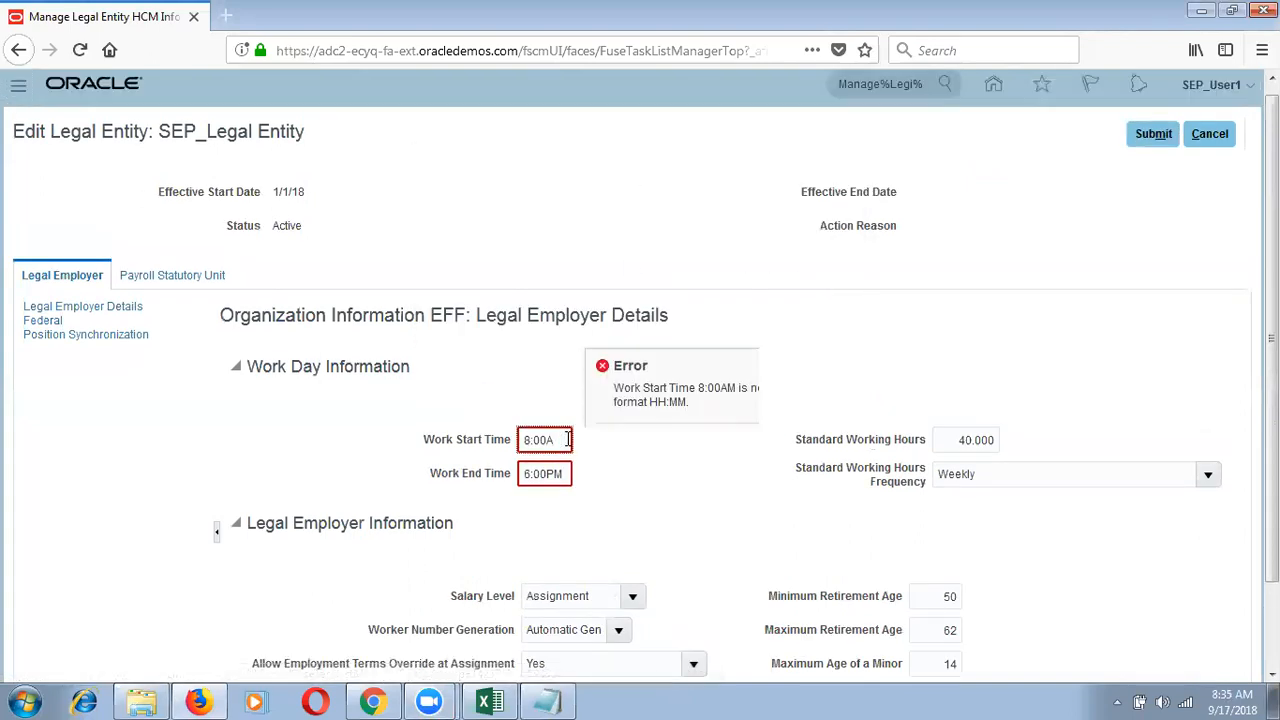
key(Tab)
key(BackSpace)
key(Tab)
click(606, 452)
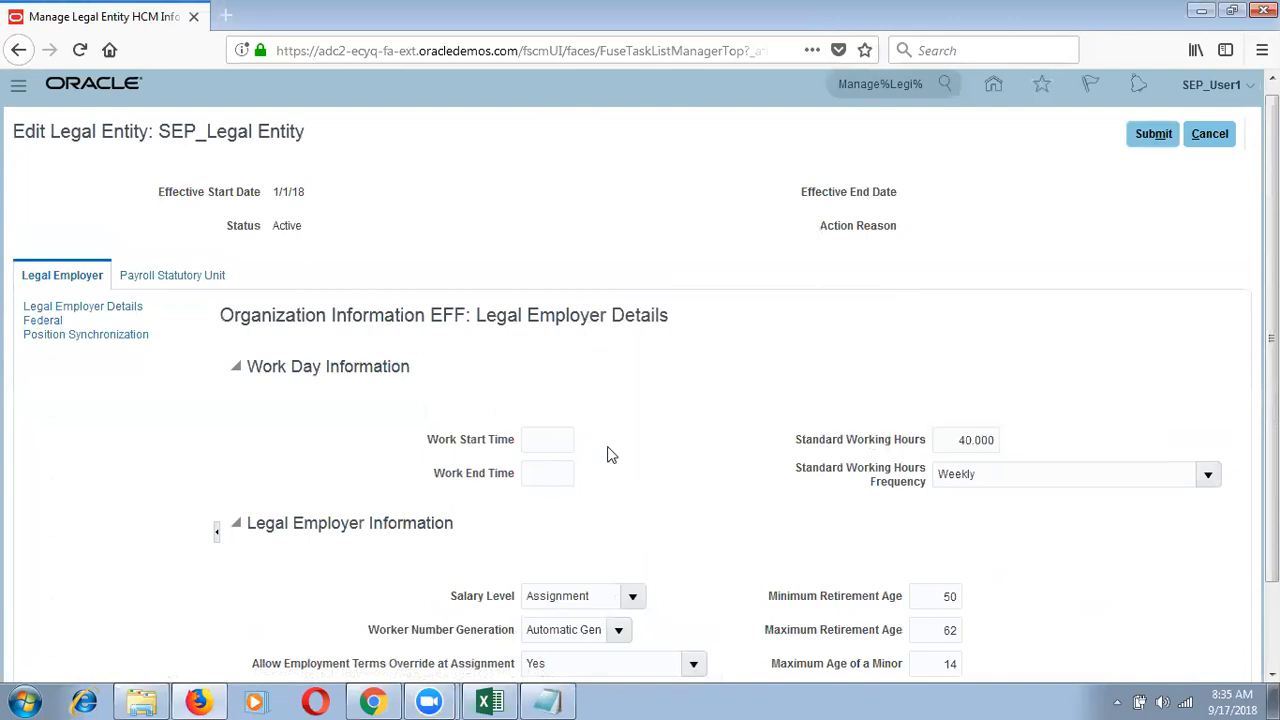
click(1158, 142)
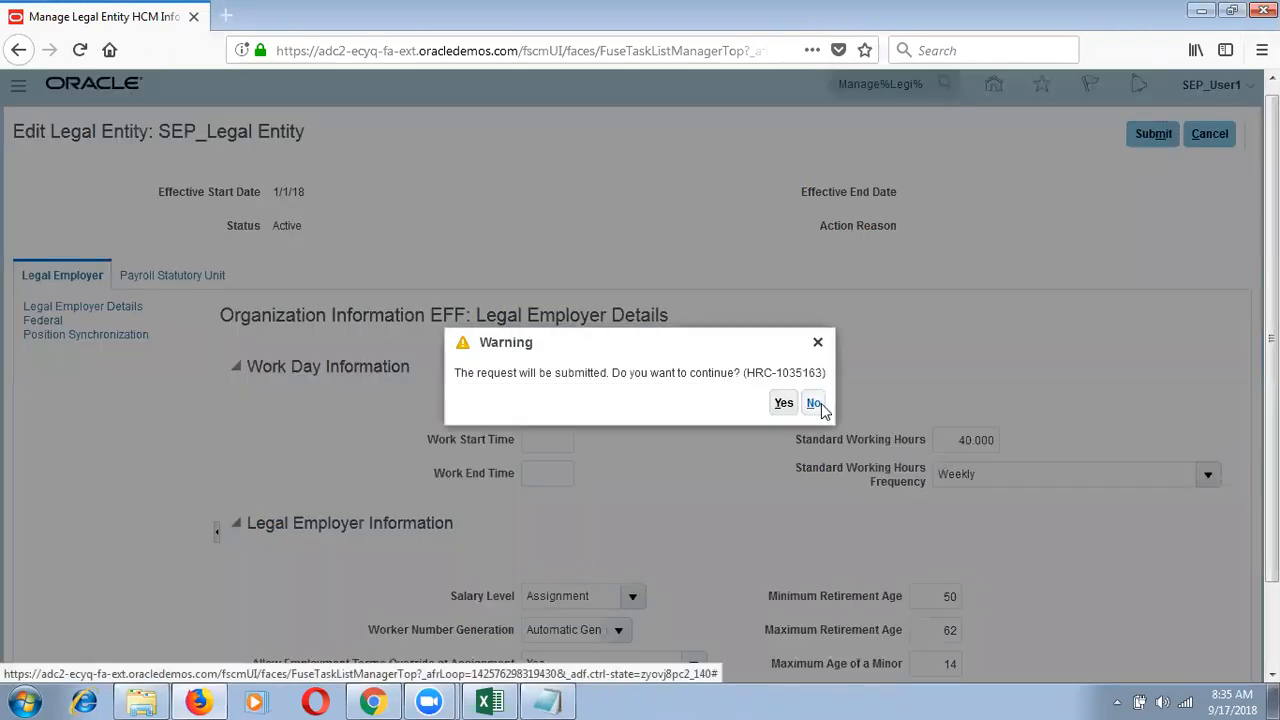
click(815, 404)
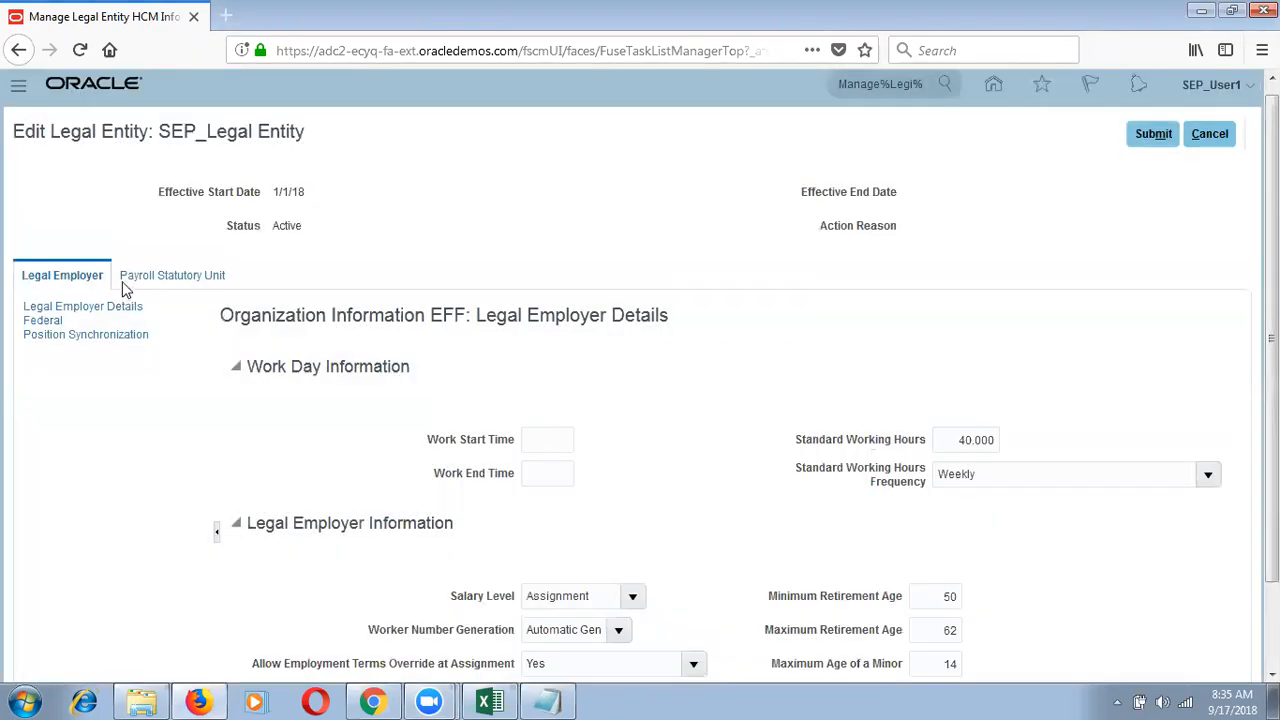
Step: Search SEP% and set Associated Legislative Data Group to SEP_Legislative Data Group
click(141, 284)
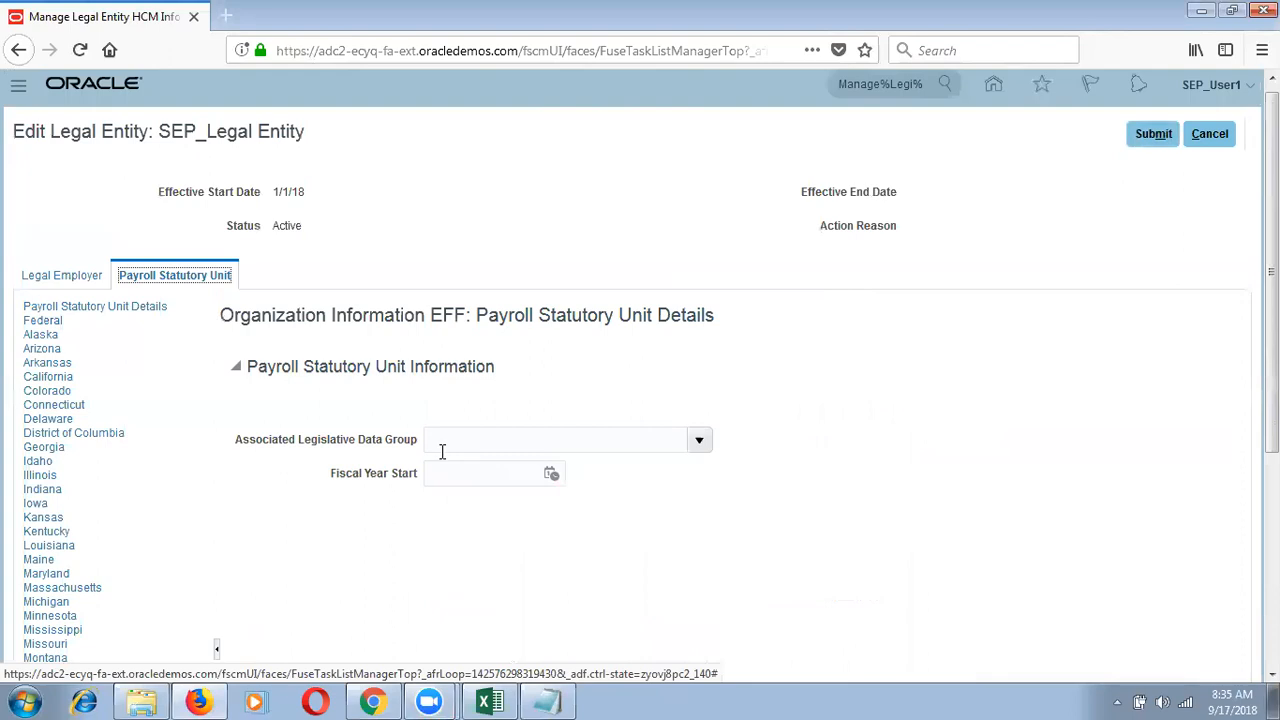
drag(417, 449, 295, 450)
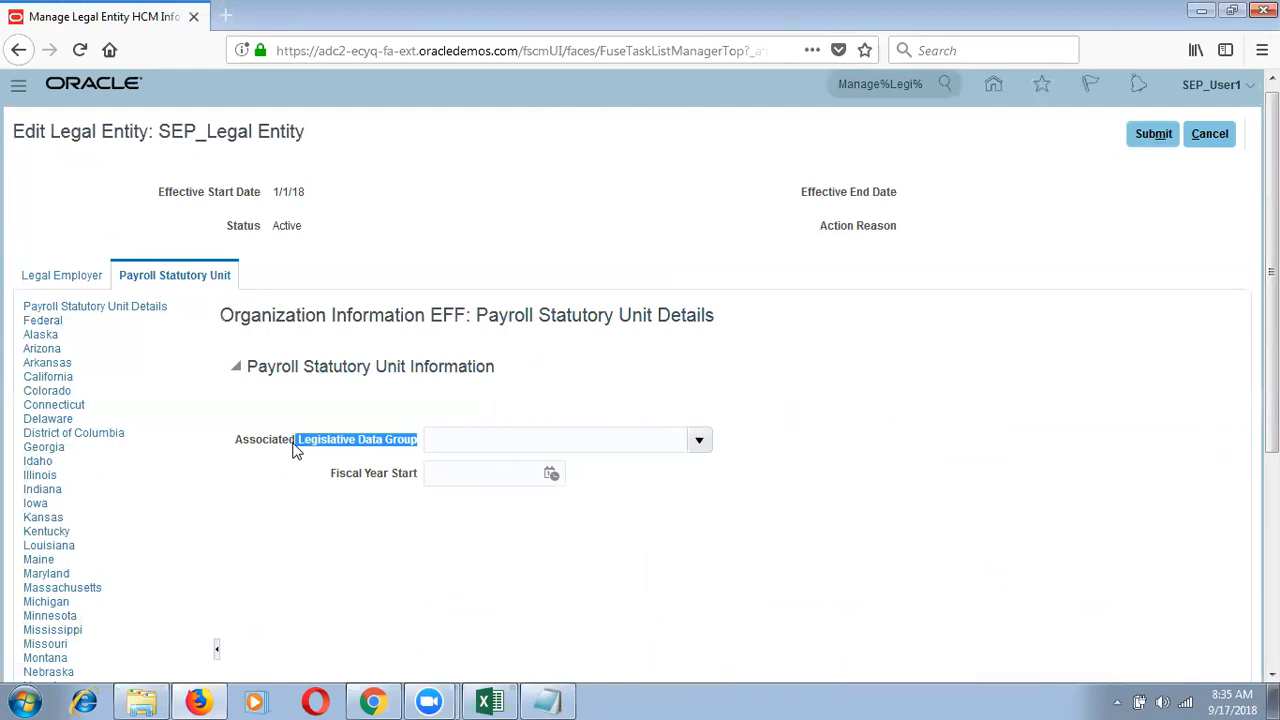
drag(308, 139, 158, 131)
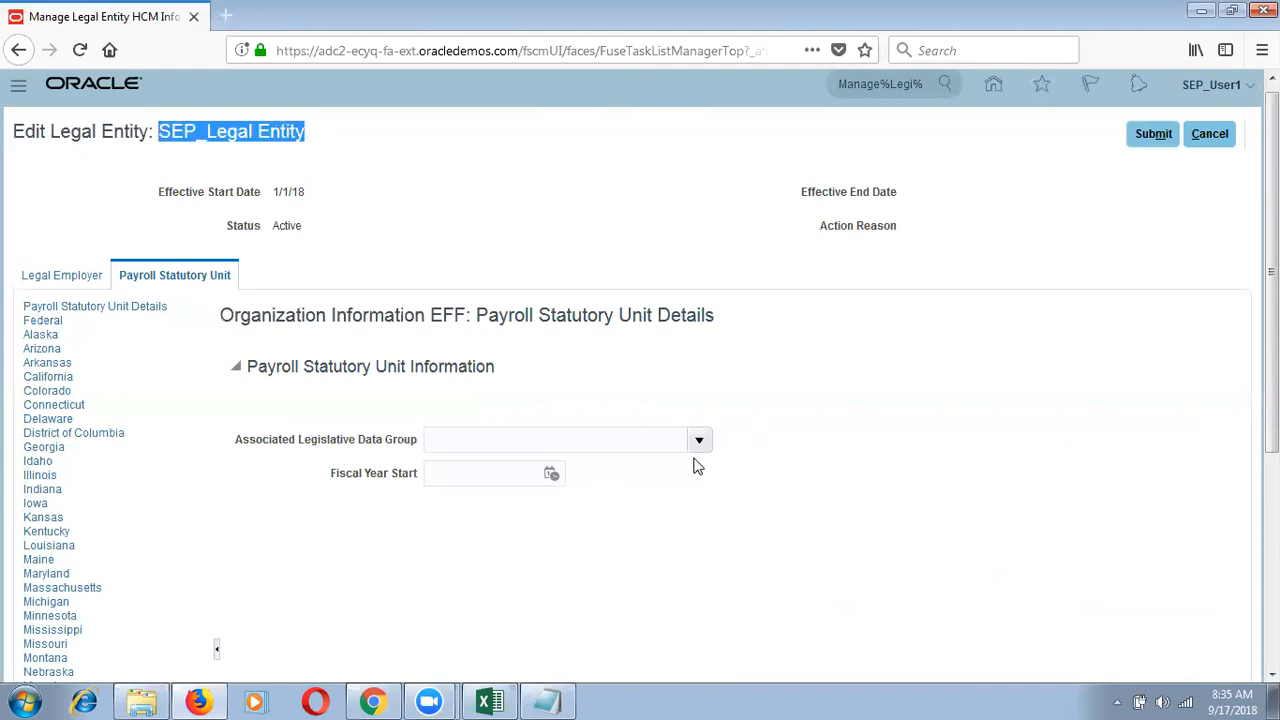
click(701, 444)
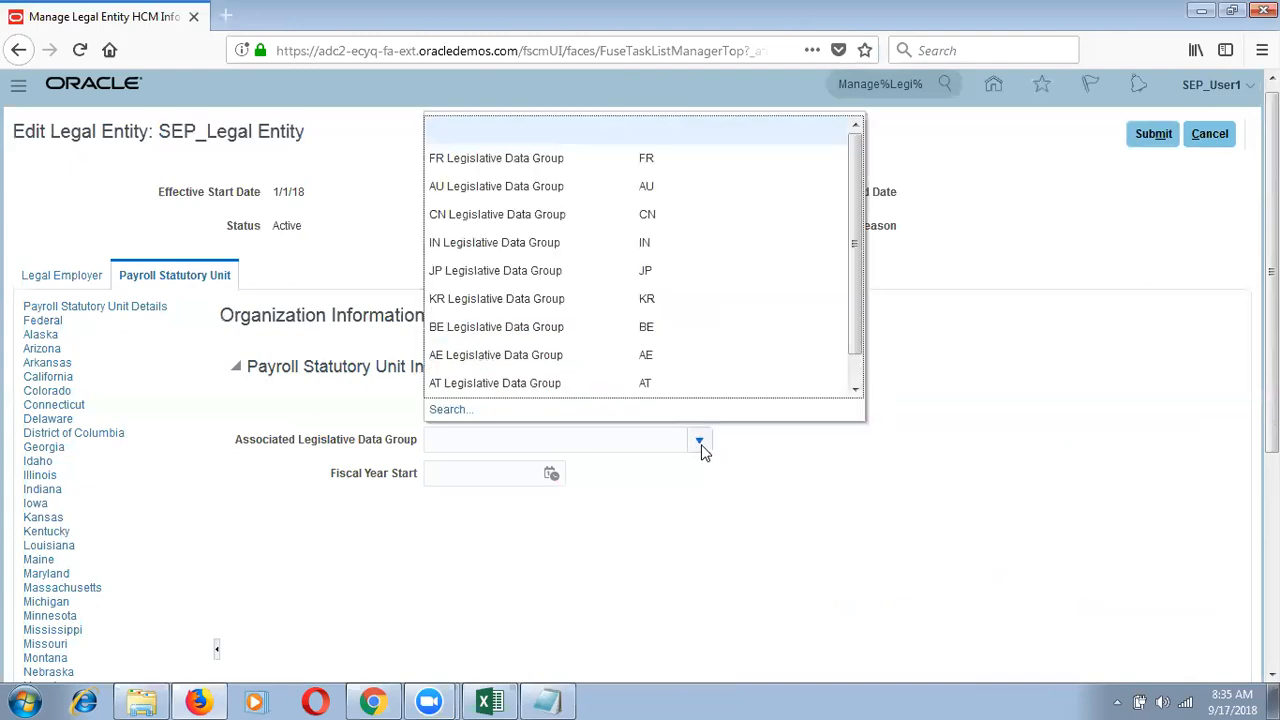
click(449, 409)
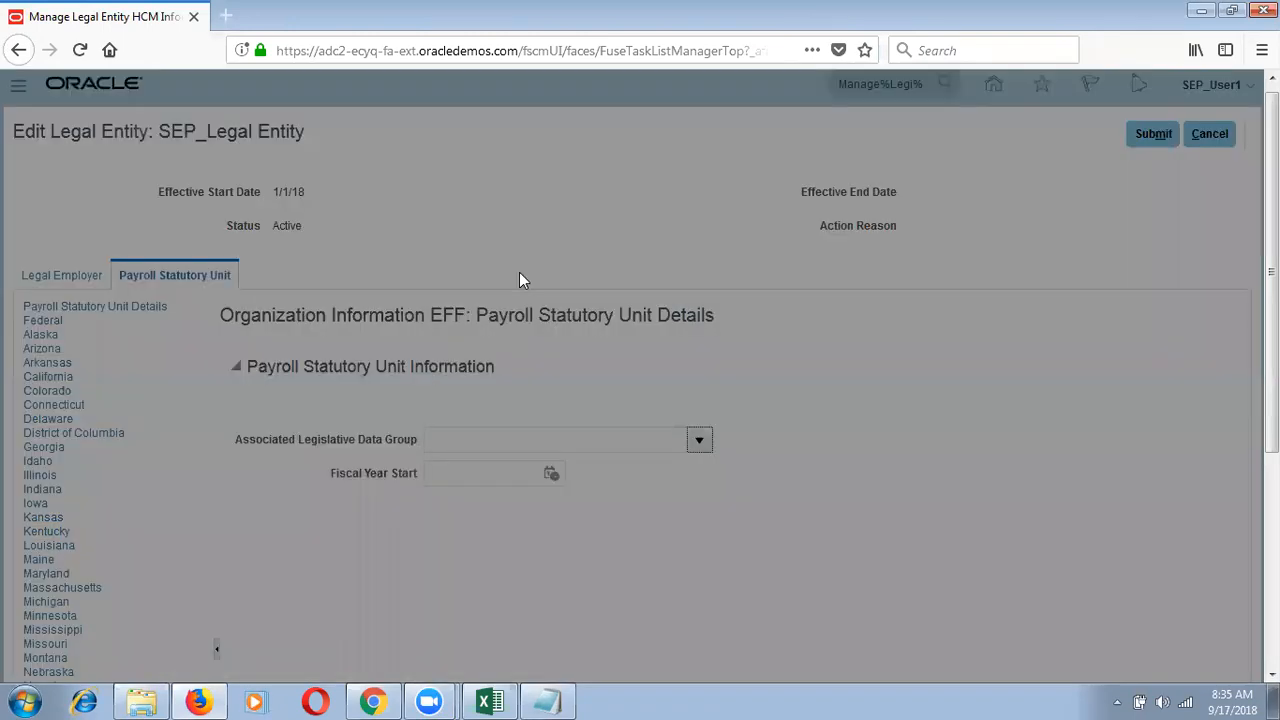
click(584, 349)
text(SEP%)
key(Return)
click(589, 491)
click(795, 526)
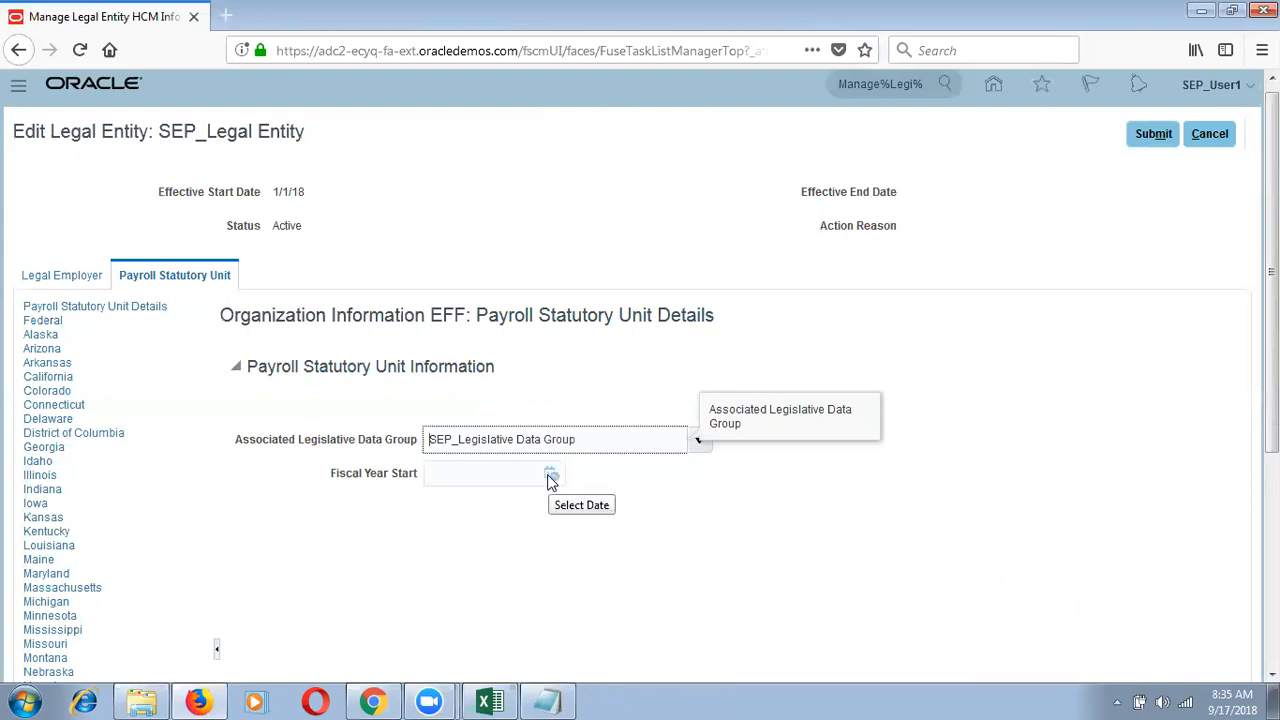
Step: Submit and confirm the SEP_Legal Entity changes, then finish with Done
click(1148, 135)
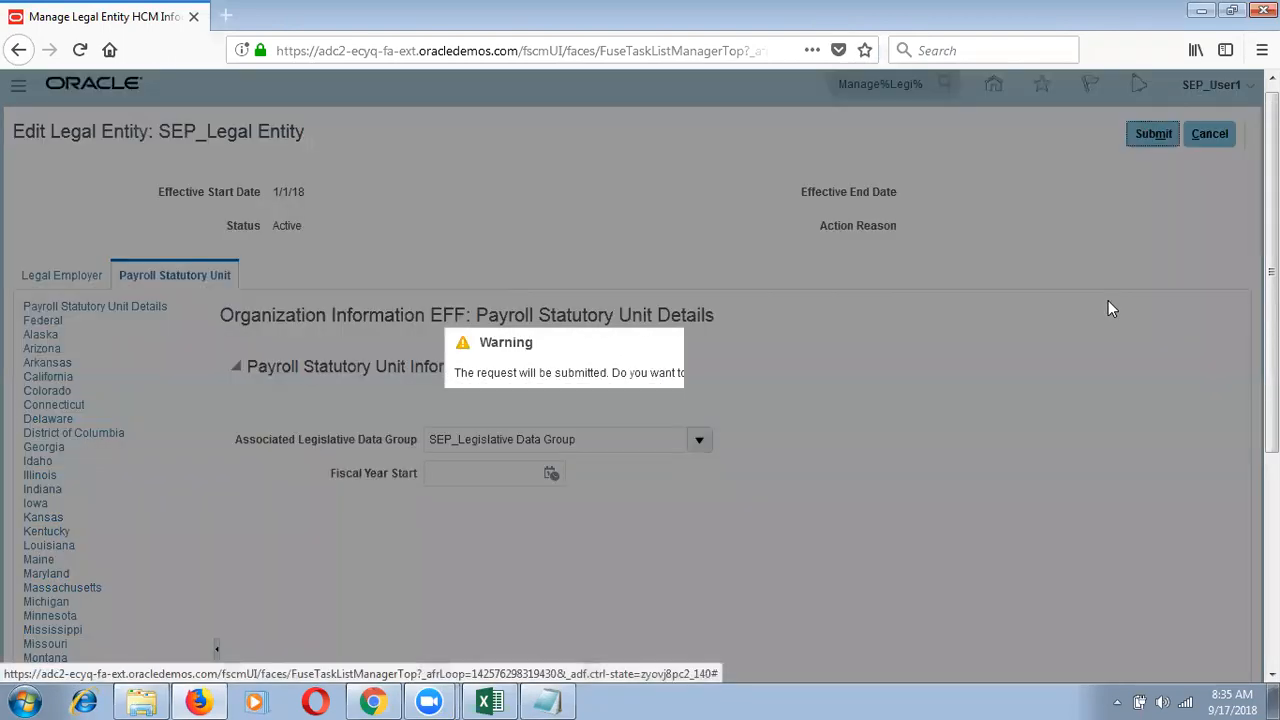
click(783, 403)
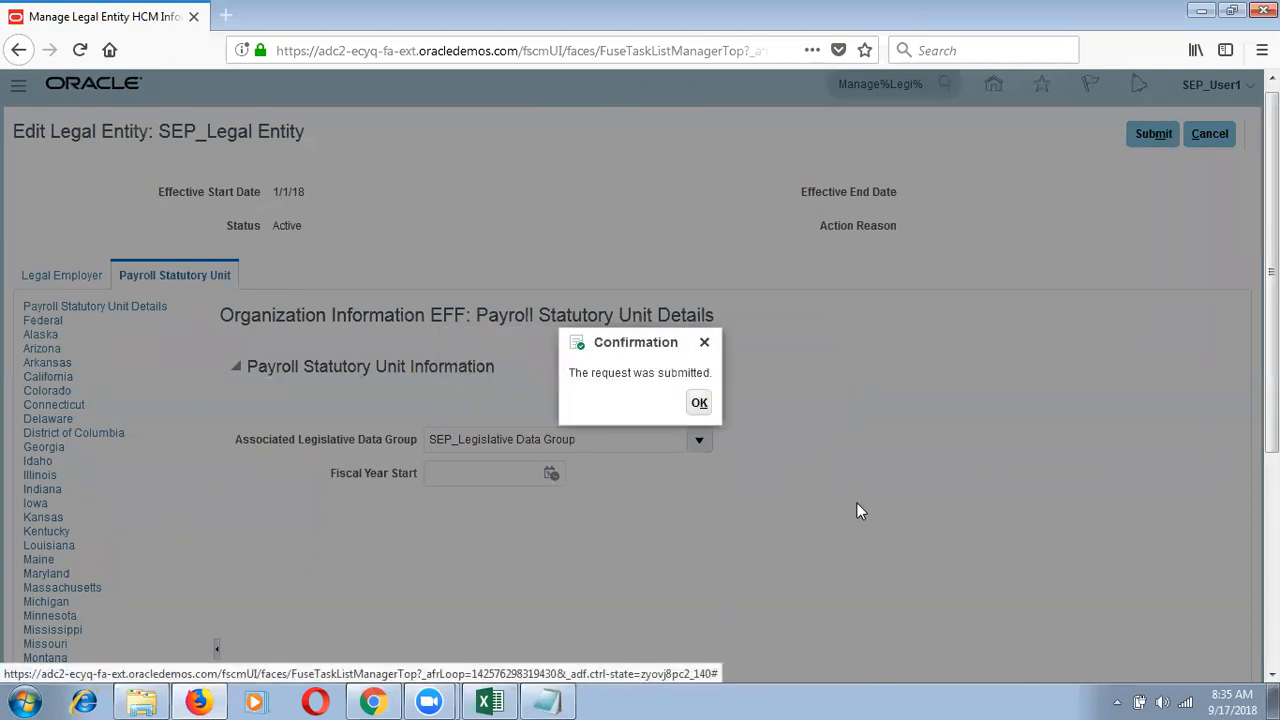
click(700, 405)
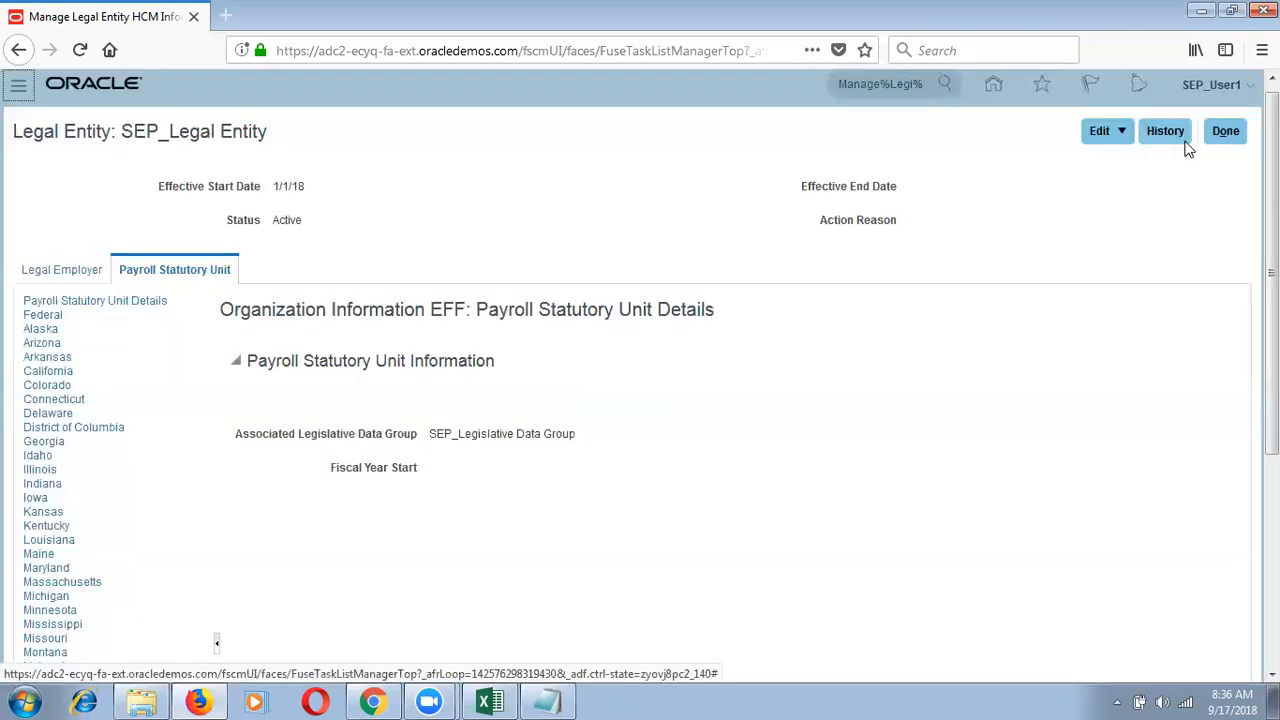
click(1224, 131)
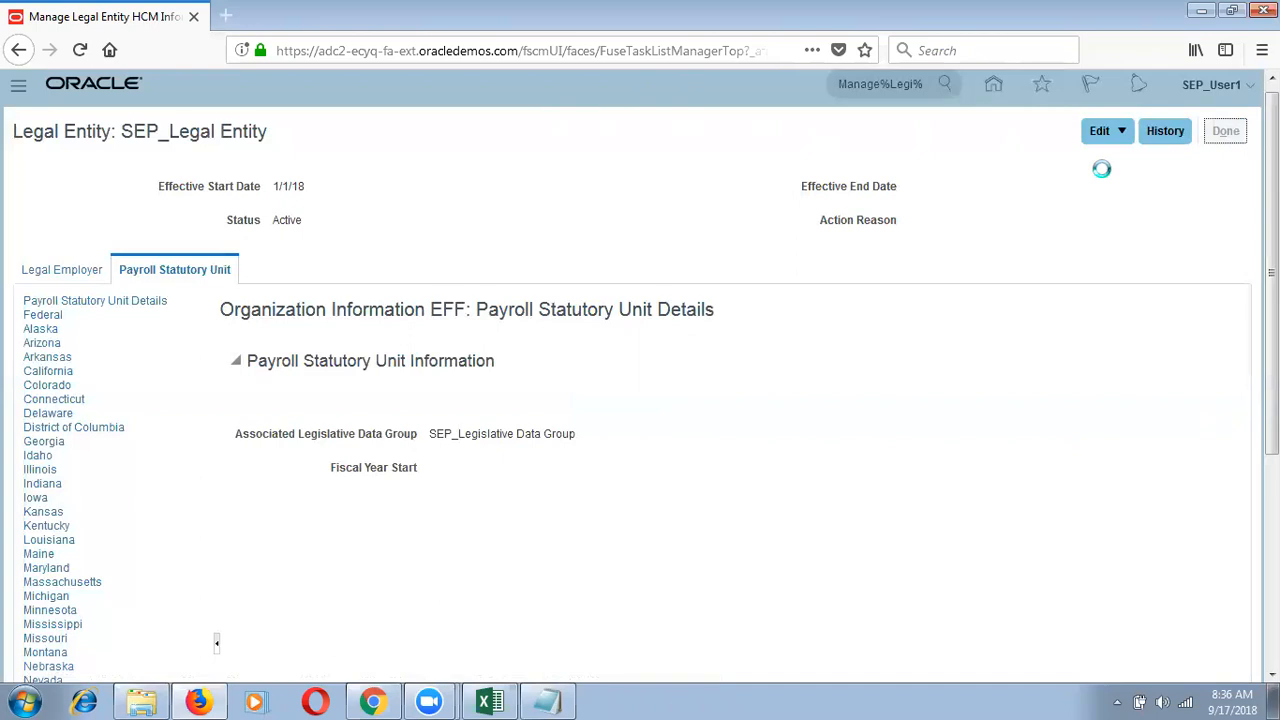
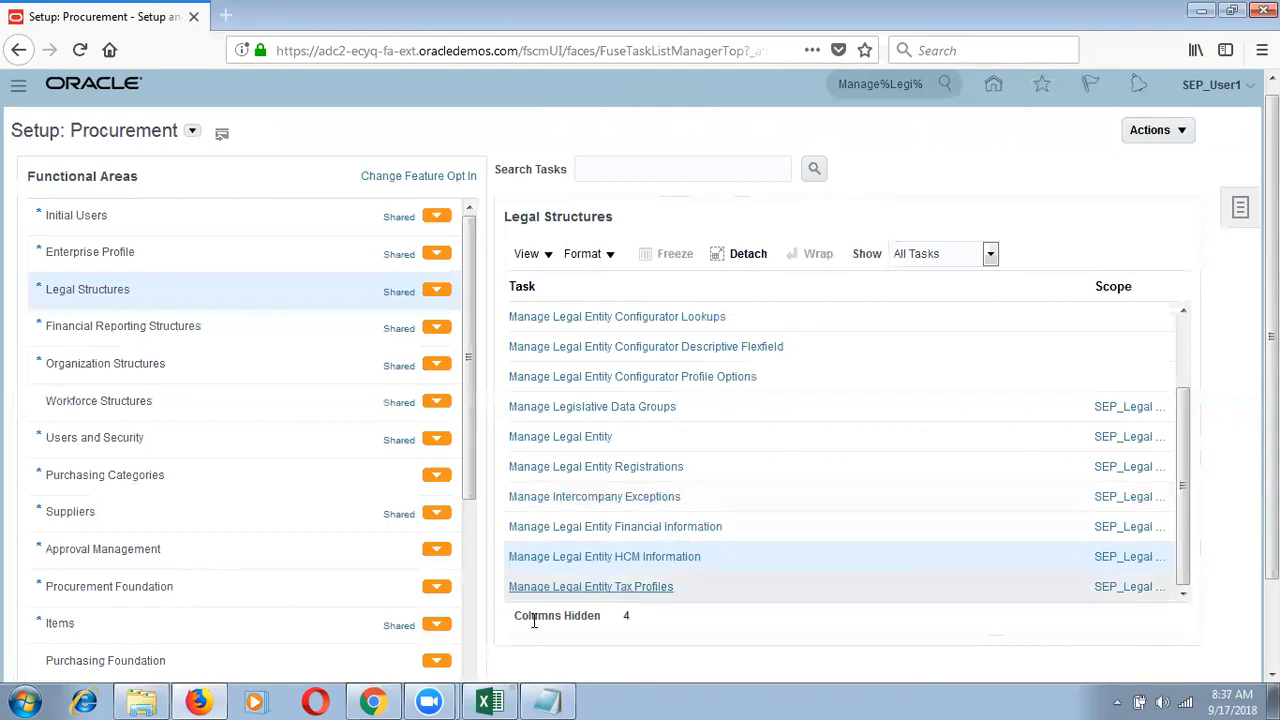
Step: Show the Enterprise Structure workbook's Primary Ledger sheet and browse its Chart of Accounts segments
click(489, 702)
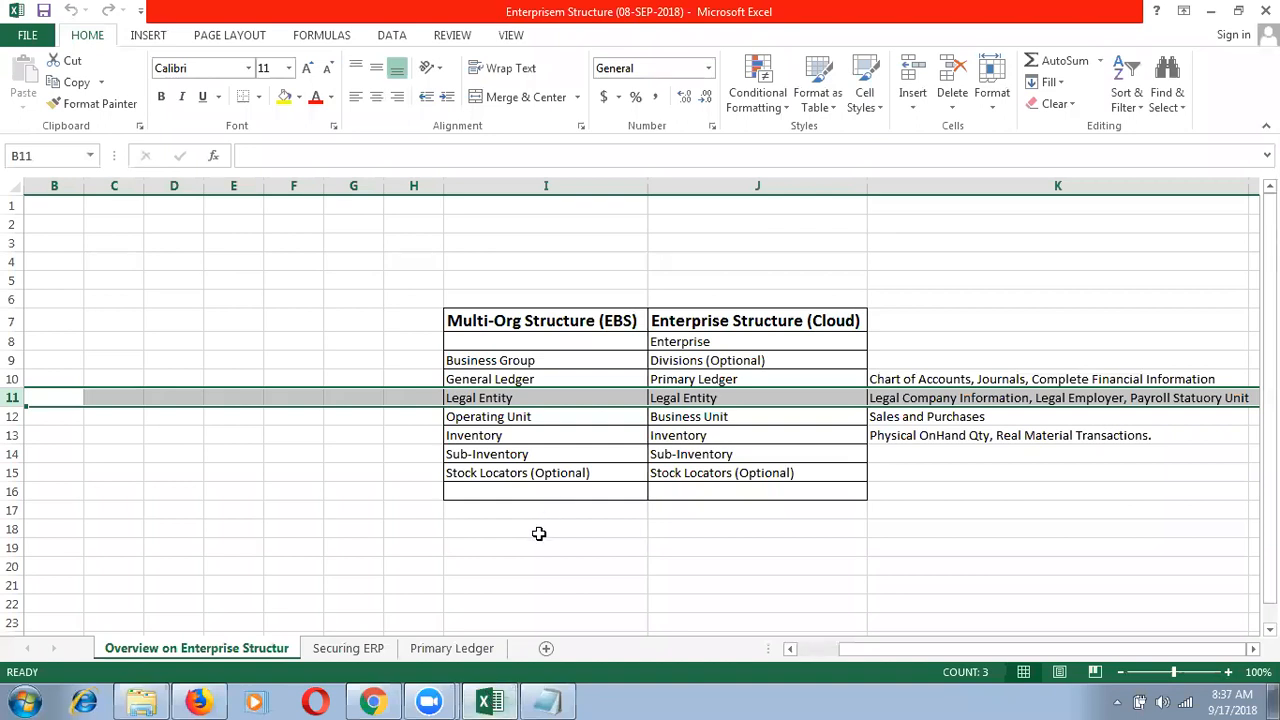
click(465, 652)
click(590, 528)
key(Down)
key(Down)
key(Down)
key(Down)
key(Down)
key(Down)
key(Down)
key(Down)
key(Down)
key(Down)
key(Down)
key(Down)
key(Down)
key(Down)
key(Down)
key(Down)
key(Down)
key(Down)
key(Down)
key(Down)
key(Down)
key(Down)
key(Down)
key(Down)
key(Down)
key(Down)
key(Down)
key(Down)
key(Down)
key(Down)
key(Down)
key(Down)
key(Down)
key(Down)
key(Down)
key(Down)
key(Down)
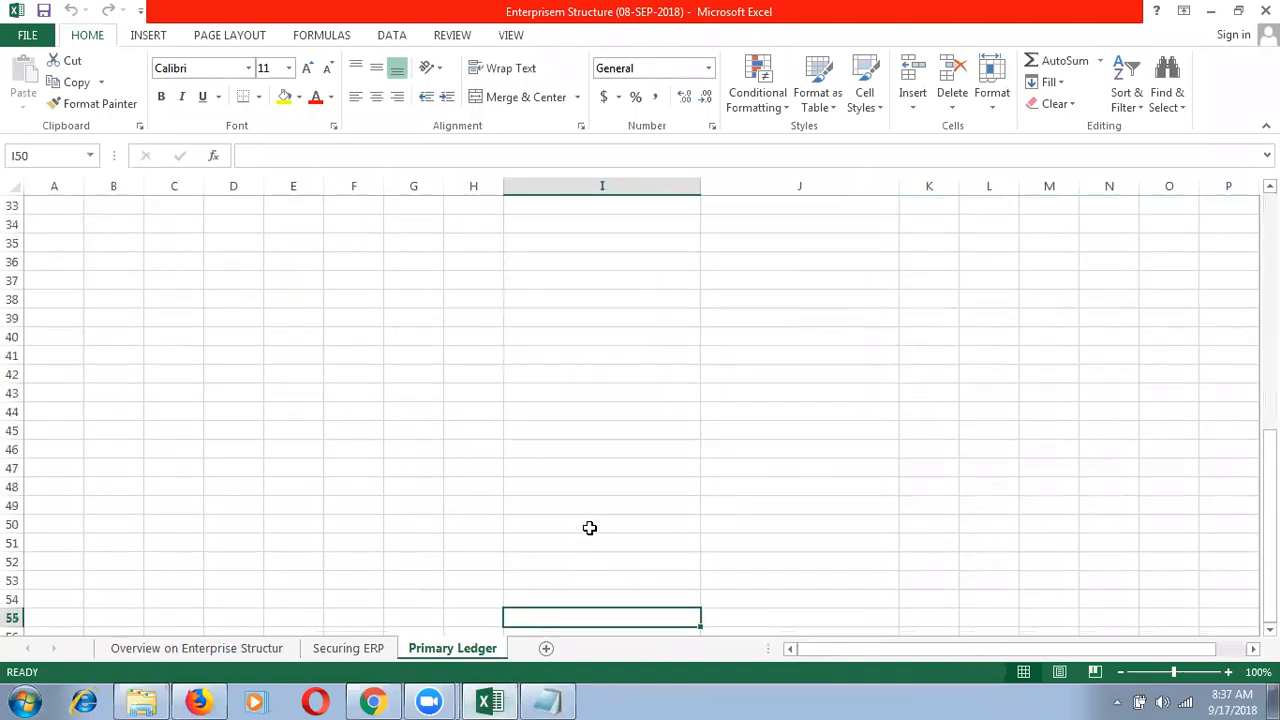
key(Up)
key(Up)
key(Up)
key(Up)
key(Up)
key(Up)
key(Up)
key(Up)
key(Up)
key(Up)
key(Up)
key(Up)
key(Up)
key(Up)
key(Up)
key(Up)
key(Up)
key(Up)
key(Up)
key(Up)
key(Up)
key(Up)
key(Up)
key(Up)
key(Up)
key(Up)
key(Up)
key(Up)
key(Up)
key(Up)
key(Up)
key(Up)
key(Up)
key(Up)
key(Up)
key(Up)
key(Up)
key(Up)
key(Up)
key(Up)
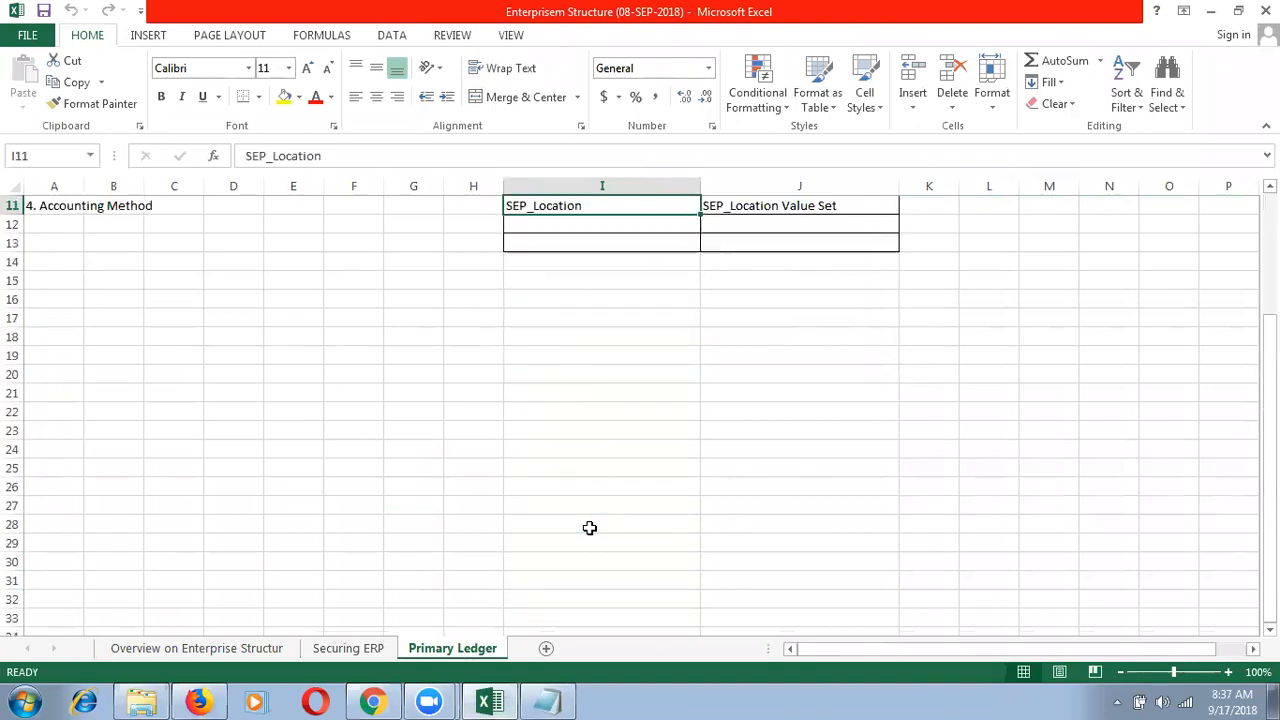
click(200, 698)
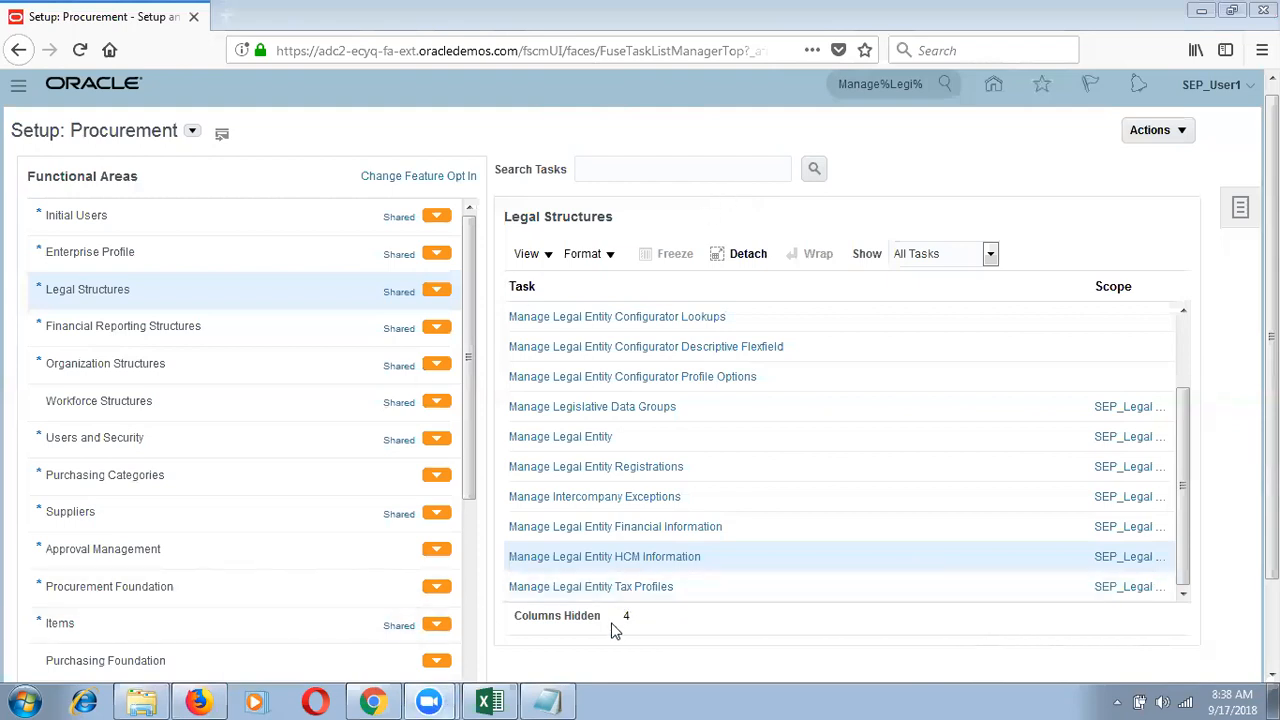
Step: Switch from the Legal Structures task list to the Notepad note
click(550, 701)
Step: Replace the old note with 'We are not Supposed to assign one Legal Entity to'
key(ctrl+a)
key(BackSpace)
text(We cannot assign one Legal Entity to)
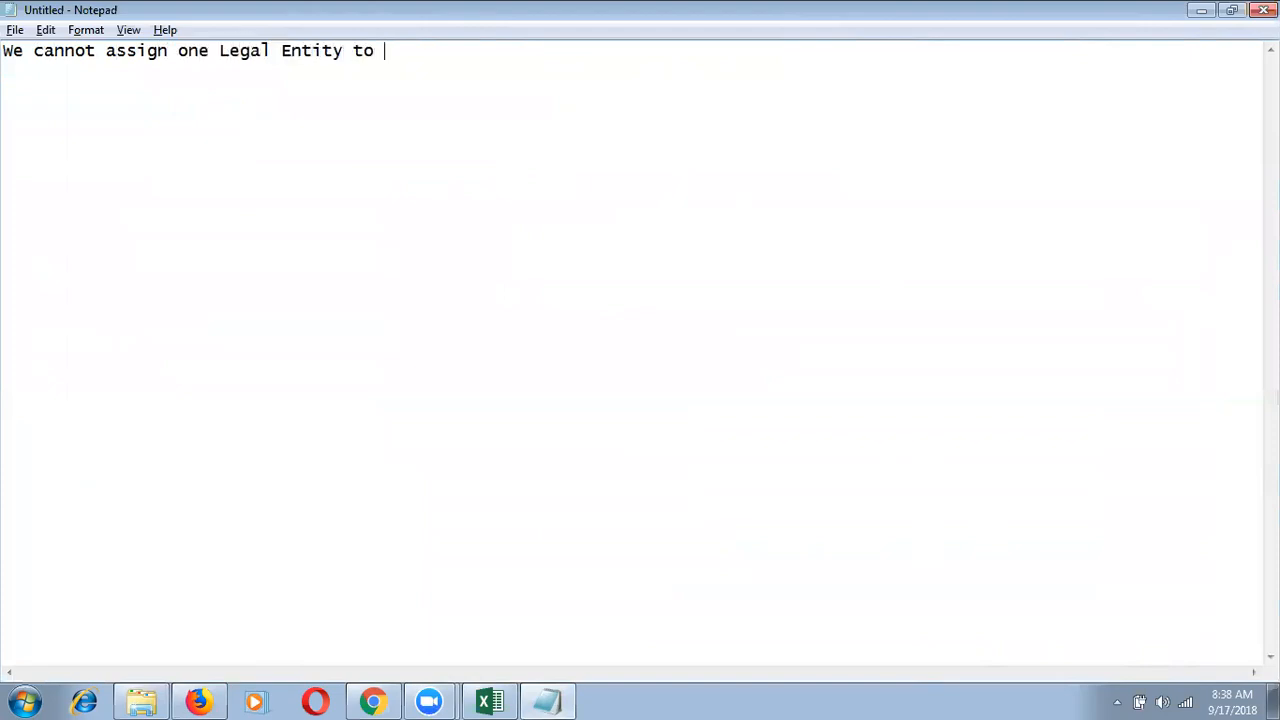
click(96, 50)
key(BackSpace)
key(BackSpace)
key(BackSpace)
key(BackSpace)
key(BackSpace)
key(BackSpace)
text(are )
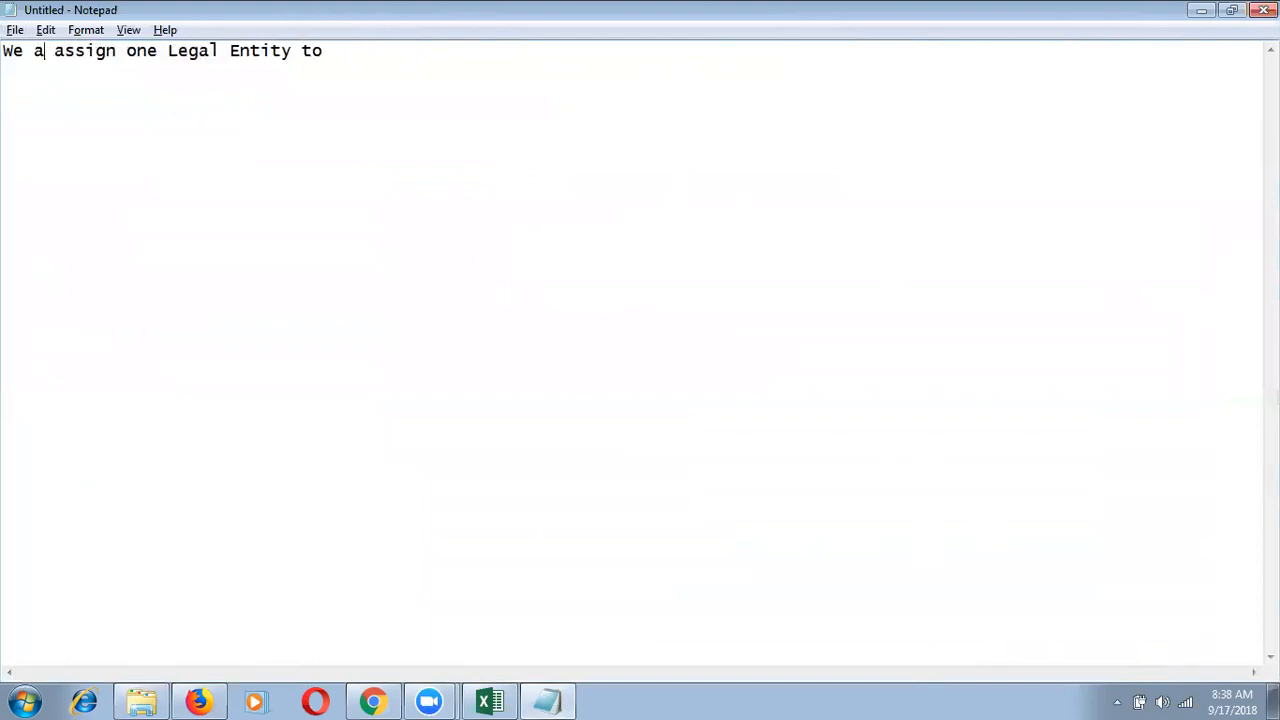
text(not Supposed )
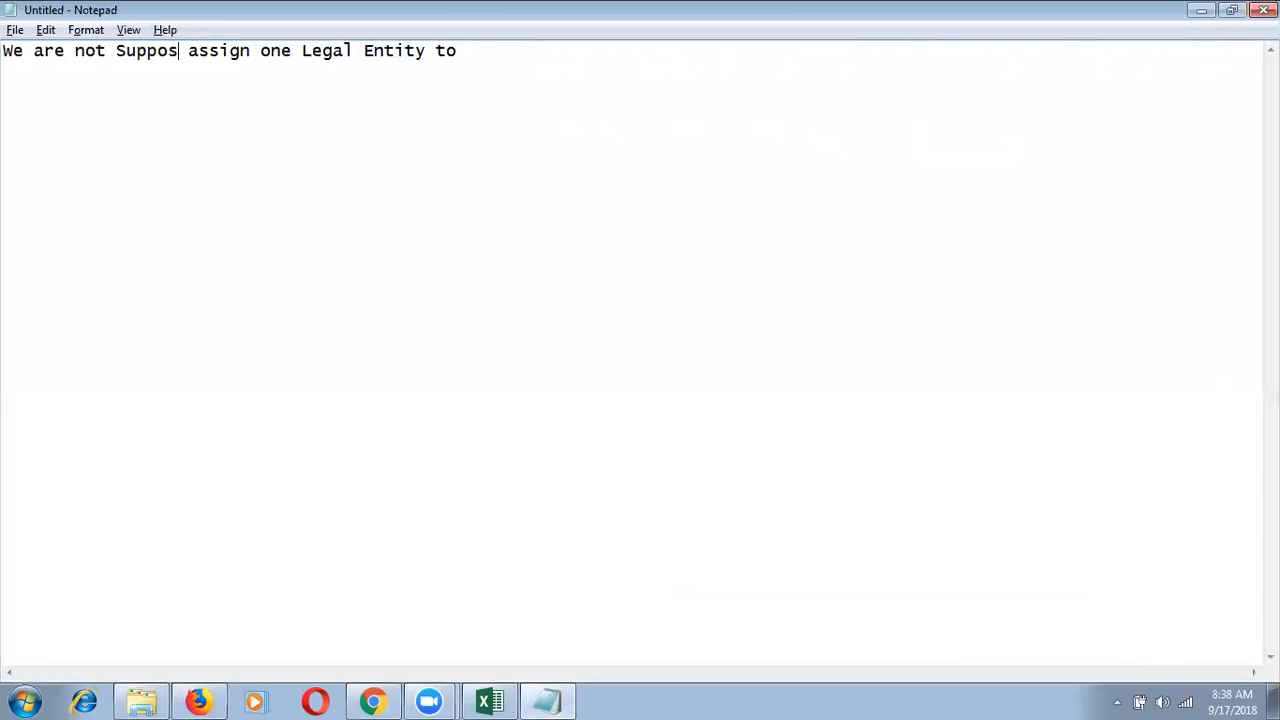
text(to)
key(BackSpace)
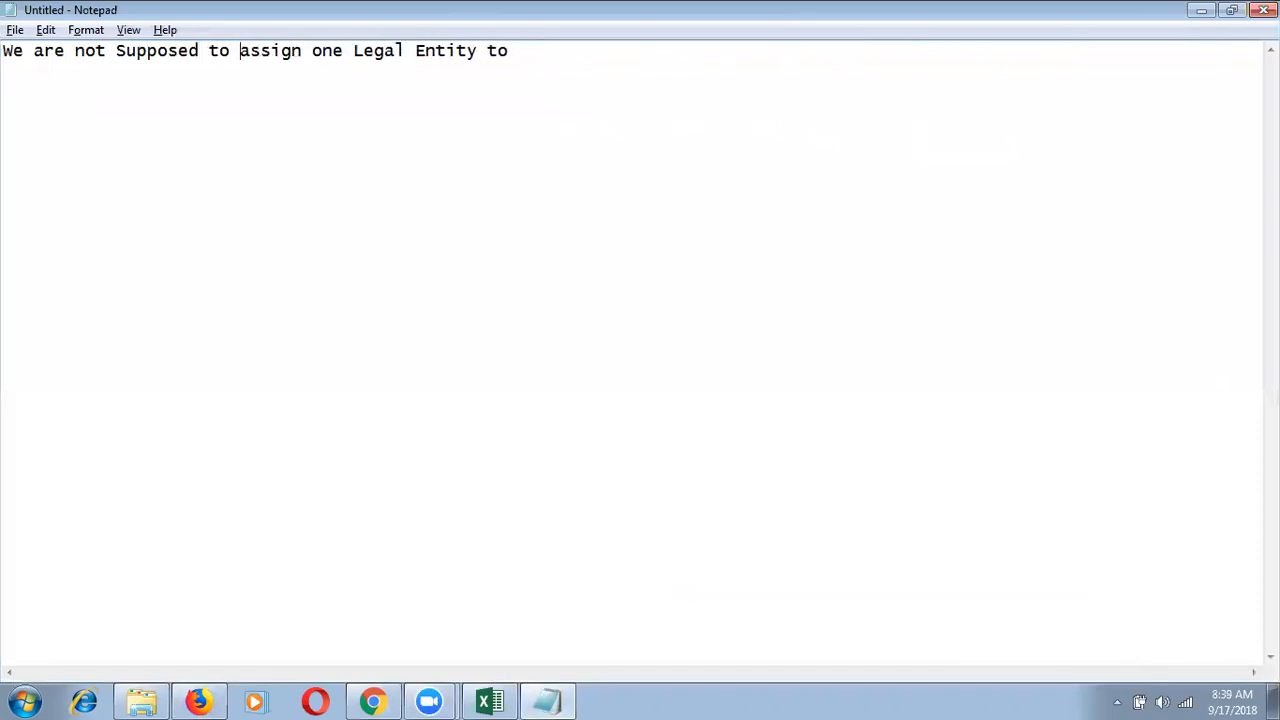
Step: Finish with 'two primary Ledgers' and add 'We can Assign Multiple Legal Entities to One Primary Ledger'
click(524, 62)
text(two primar)
text(y Ledgers)
text(We can Assi)
text(gn T)
key(BackSpace)
text(Multiple Legal Entities to One L)
key(BackSpace)
text(Primary Ledger)
key(ctrl+a)
key(ctrl+c)
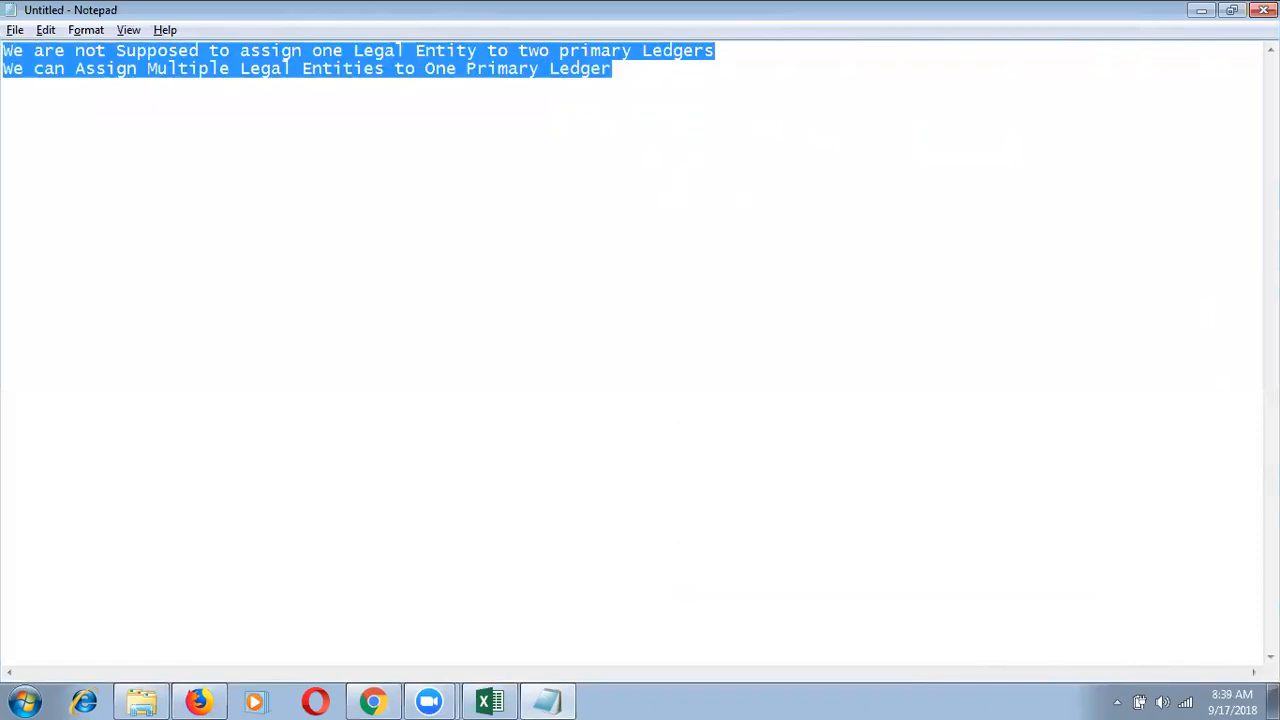
click(480, 700)
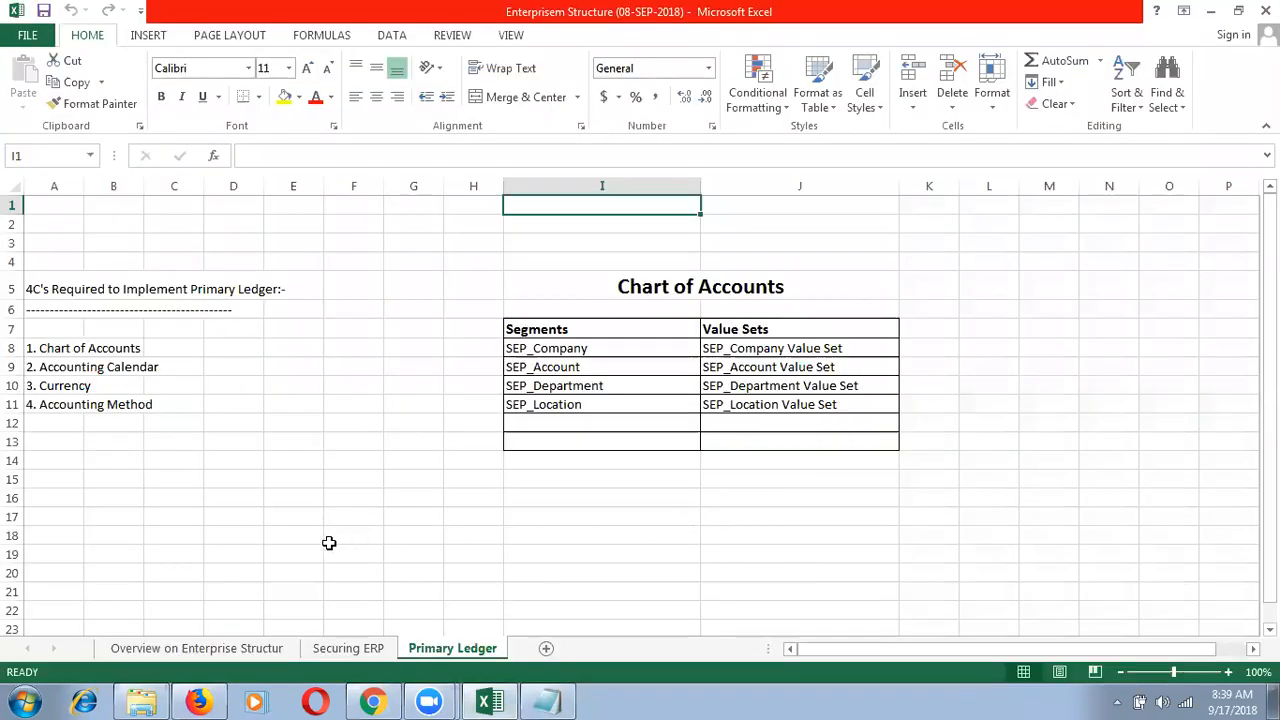
Step: Paste the two legal-entity notes into cell F18 of the Primary Ledger sheet
click(329, 543)
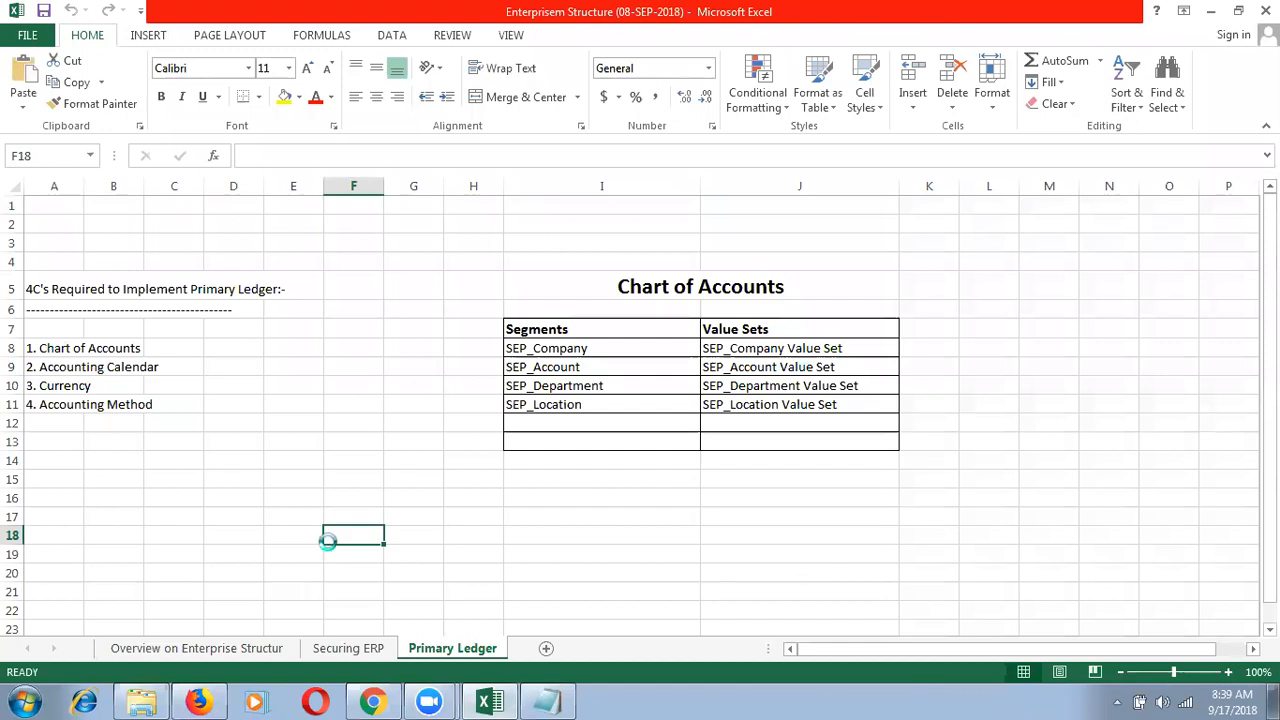
key(ctrl+v)
click(588, 595)
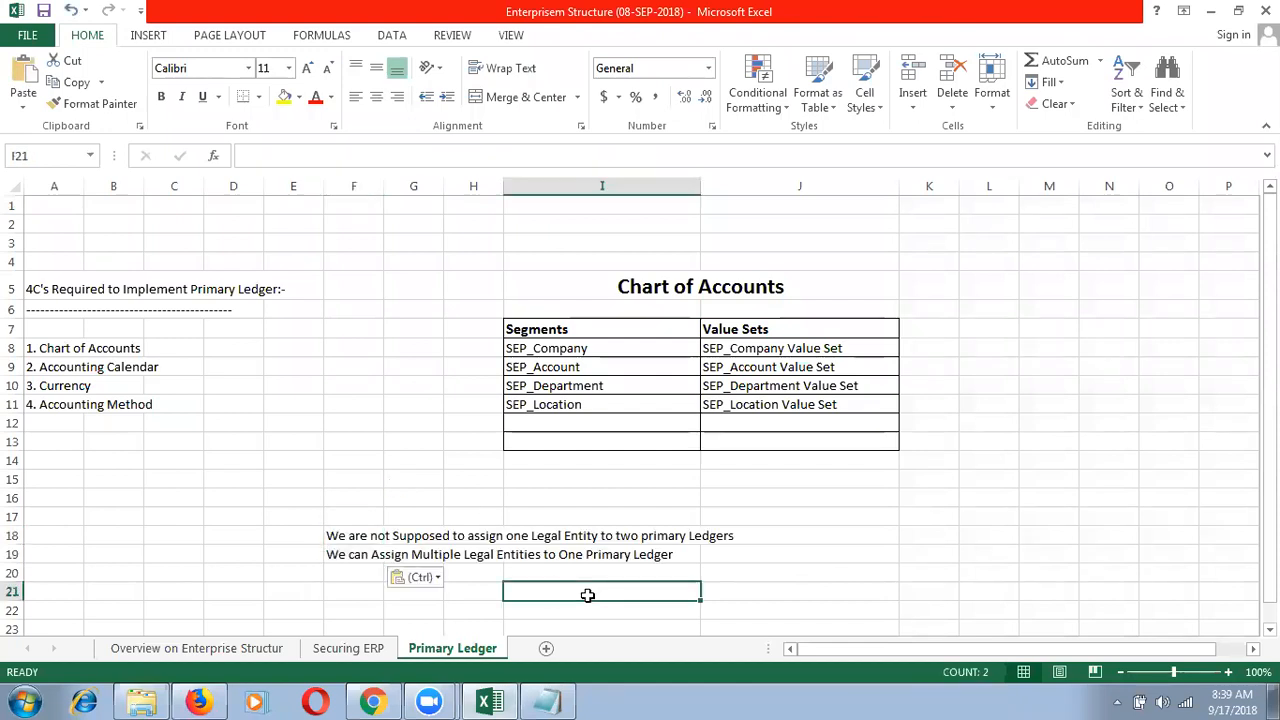
key(alt+Tab)
click(543, 277)
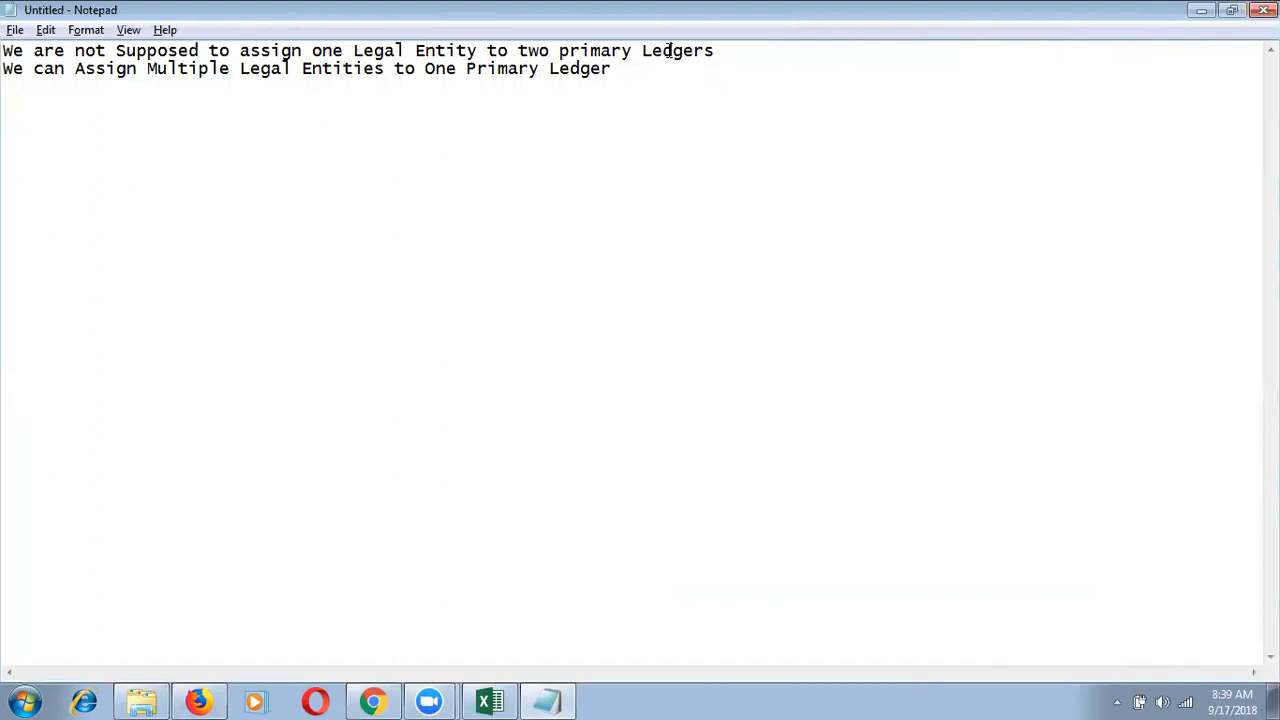
Step: Return from the Notepad note to the Oracle Setup: Procurement page in Firefox
key(alt+Tab)
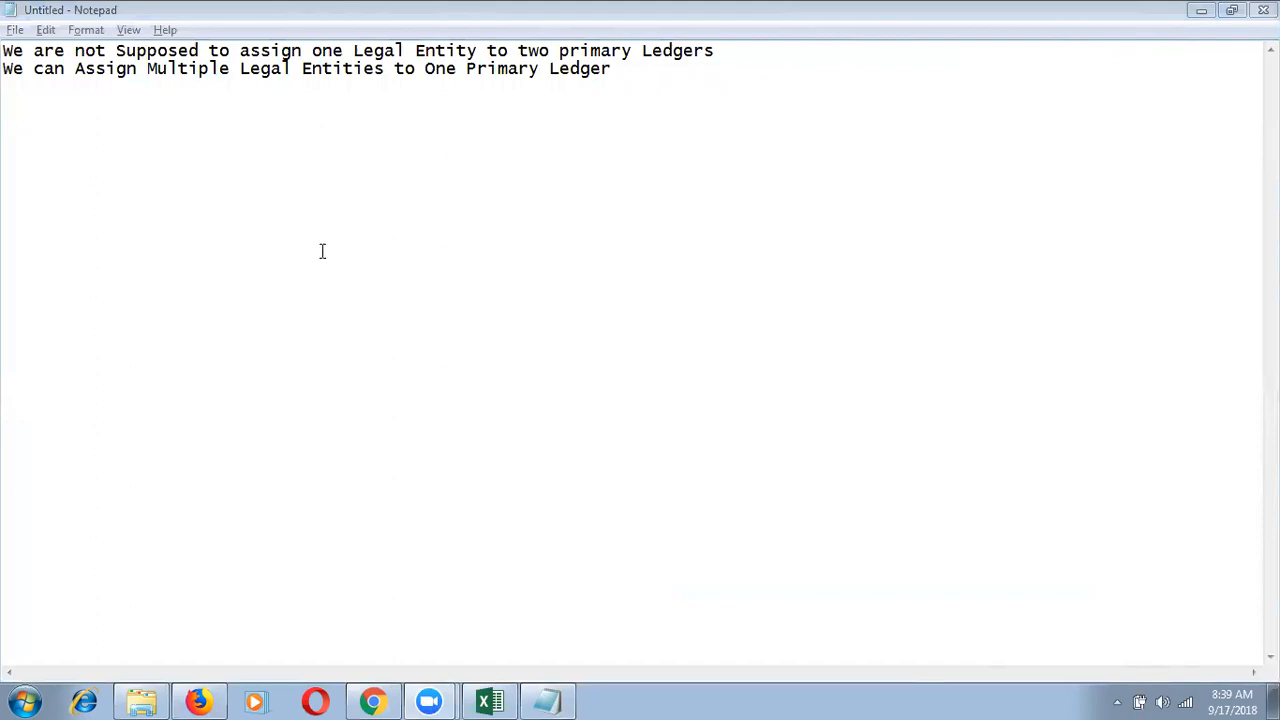
click(671, 92)
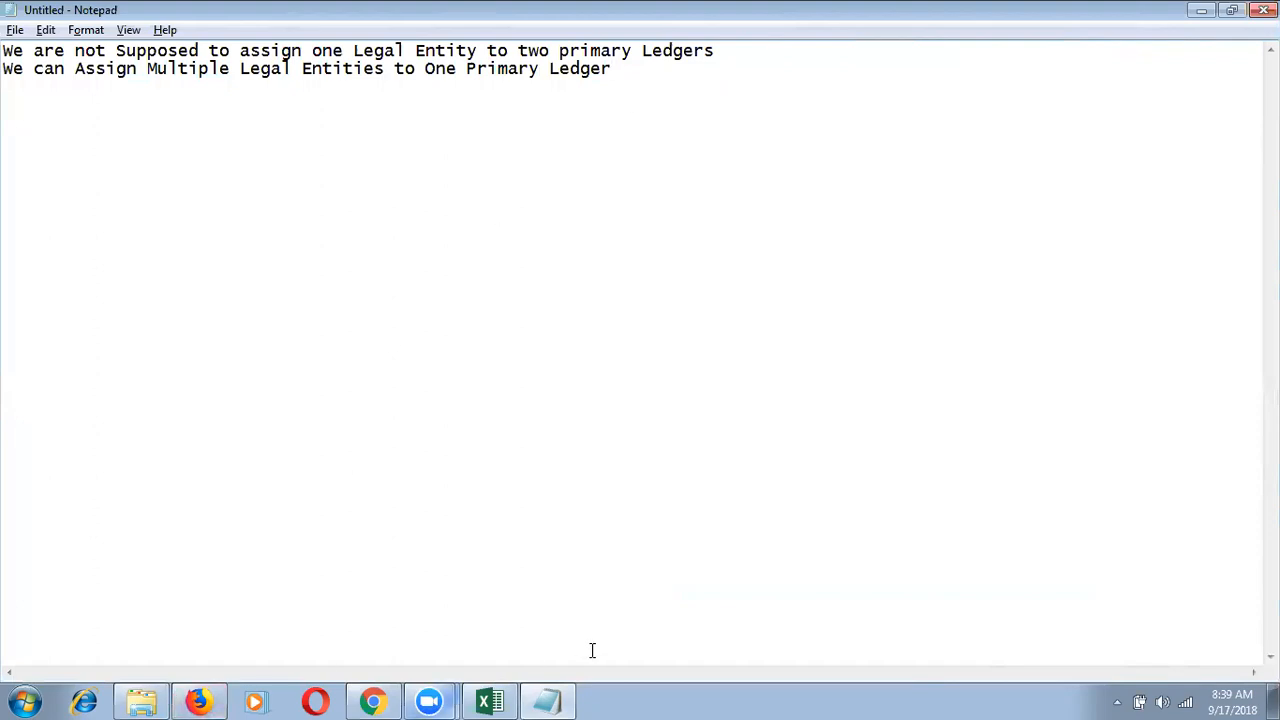
click(203, 700)
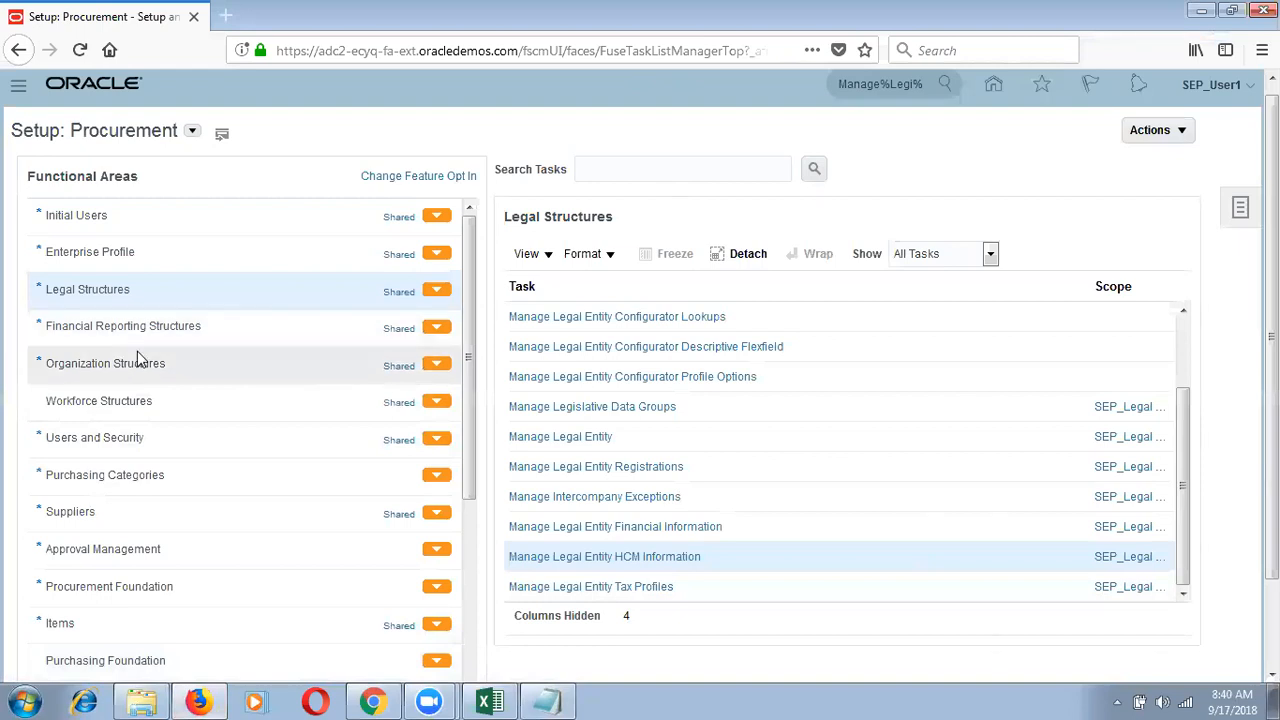
Step: Show All Tasks under Financial Reporting Structures
click(155, 326)
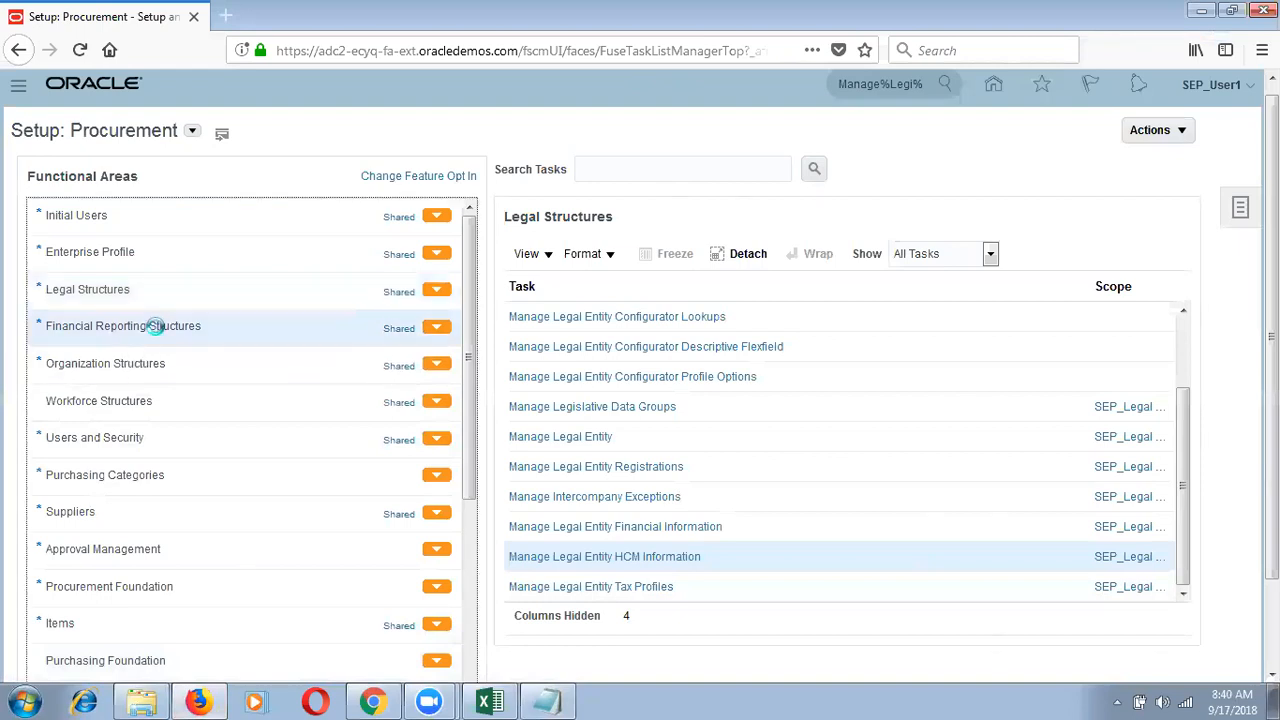
click(988, 256)
click(954, 278)
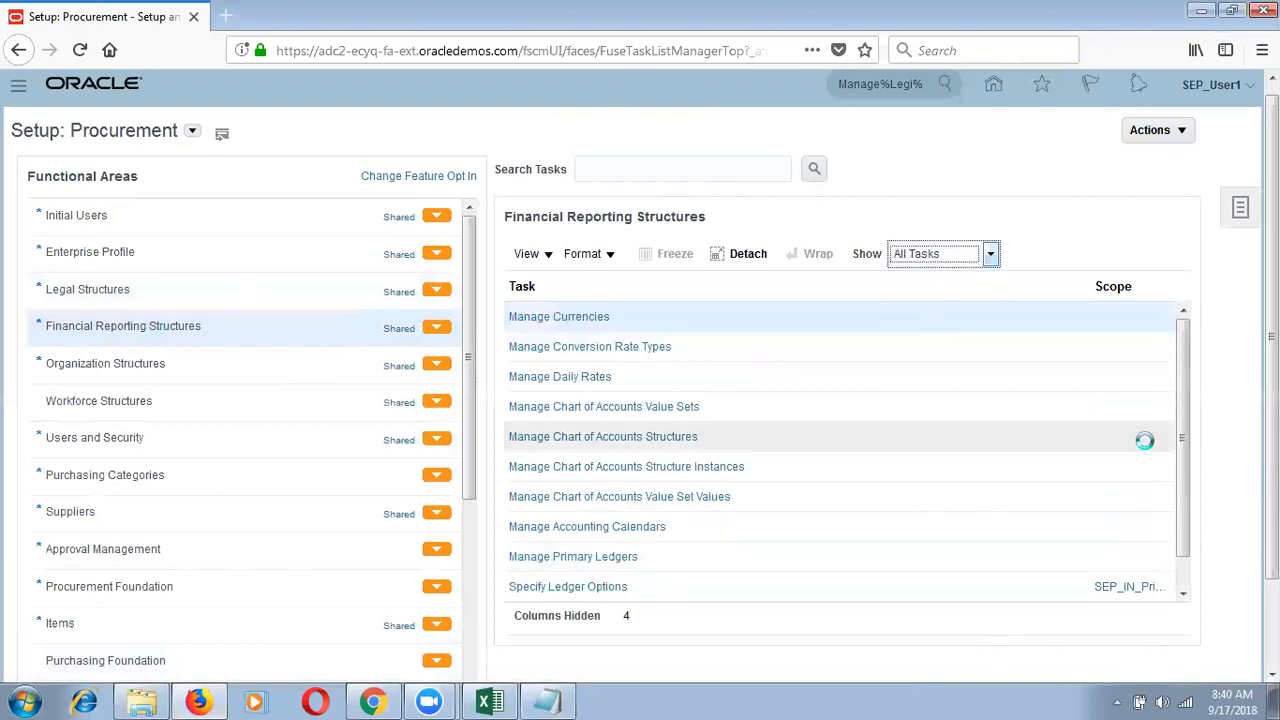
scroll(1179, 568, down, 4)
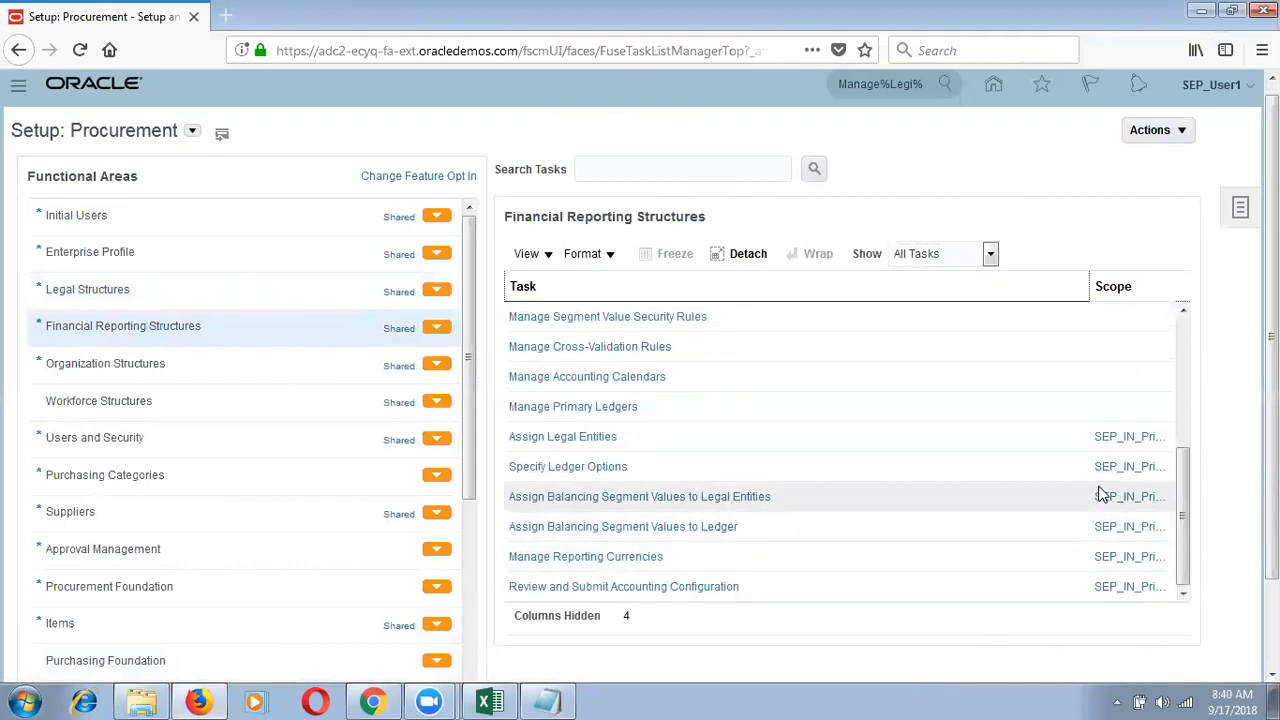
Step: Scope Assign Legal Entities to primary ledger AA_Ledger and save
click(1130, 440)
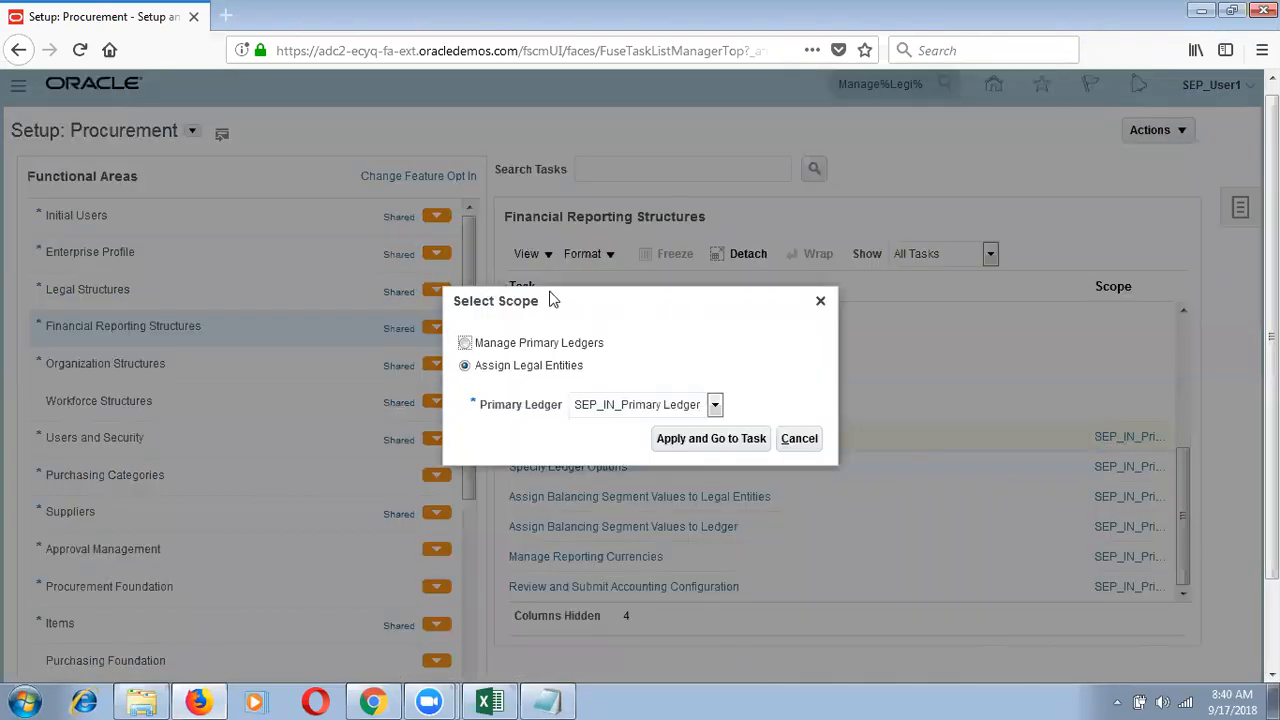
click(622, 410)
click(620, 467)
click(697, 438)
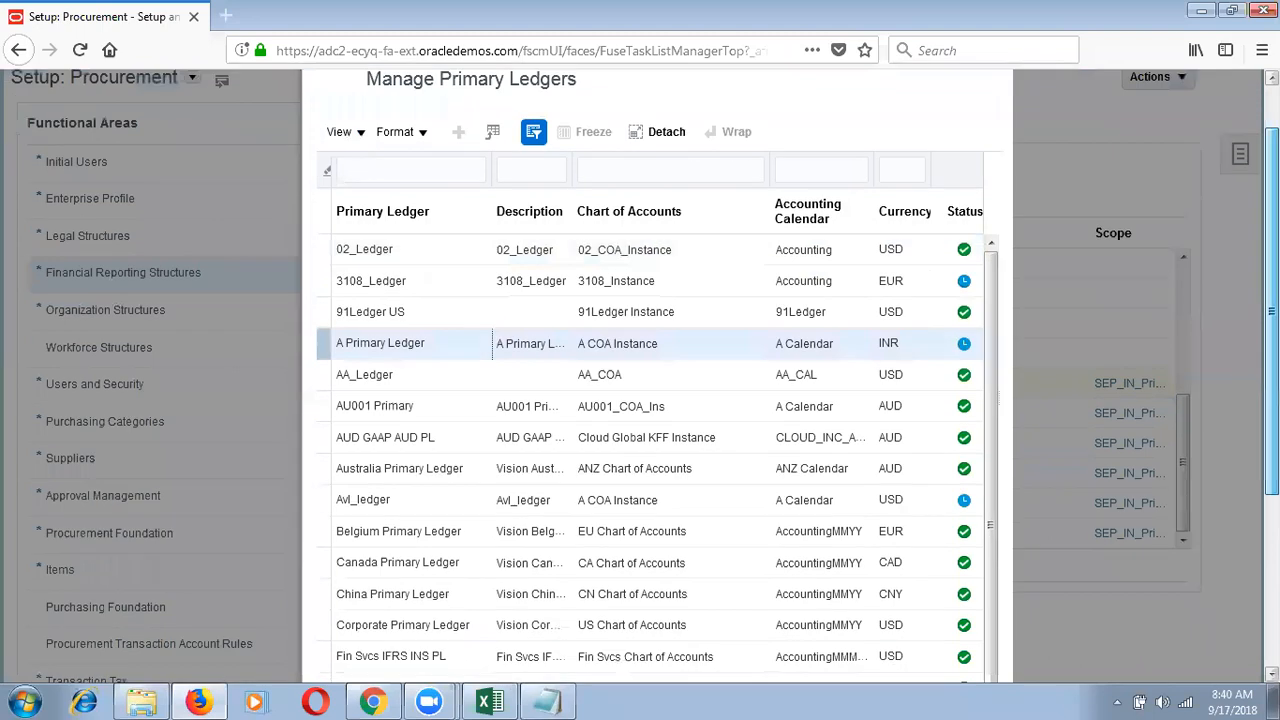
scroll(830, 655, down, 5)
click(843, 143)
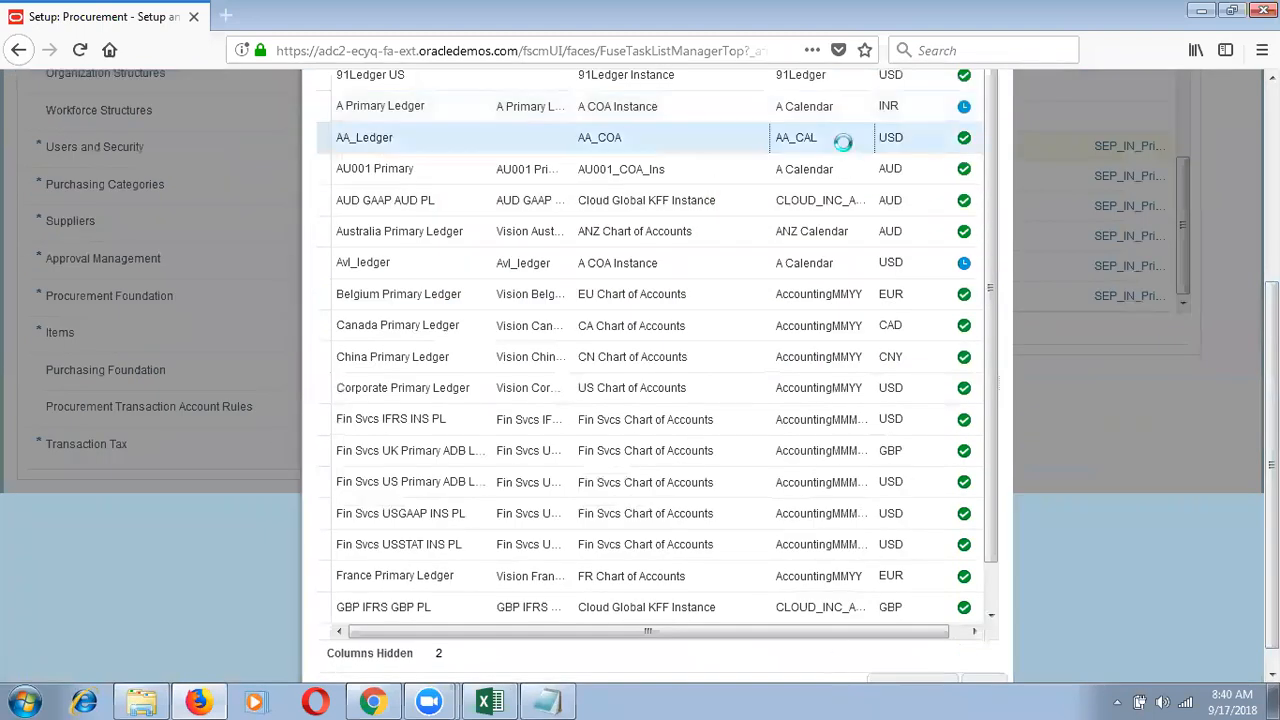
scroll(925, 660, down, 1)
click(915, 660)
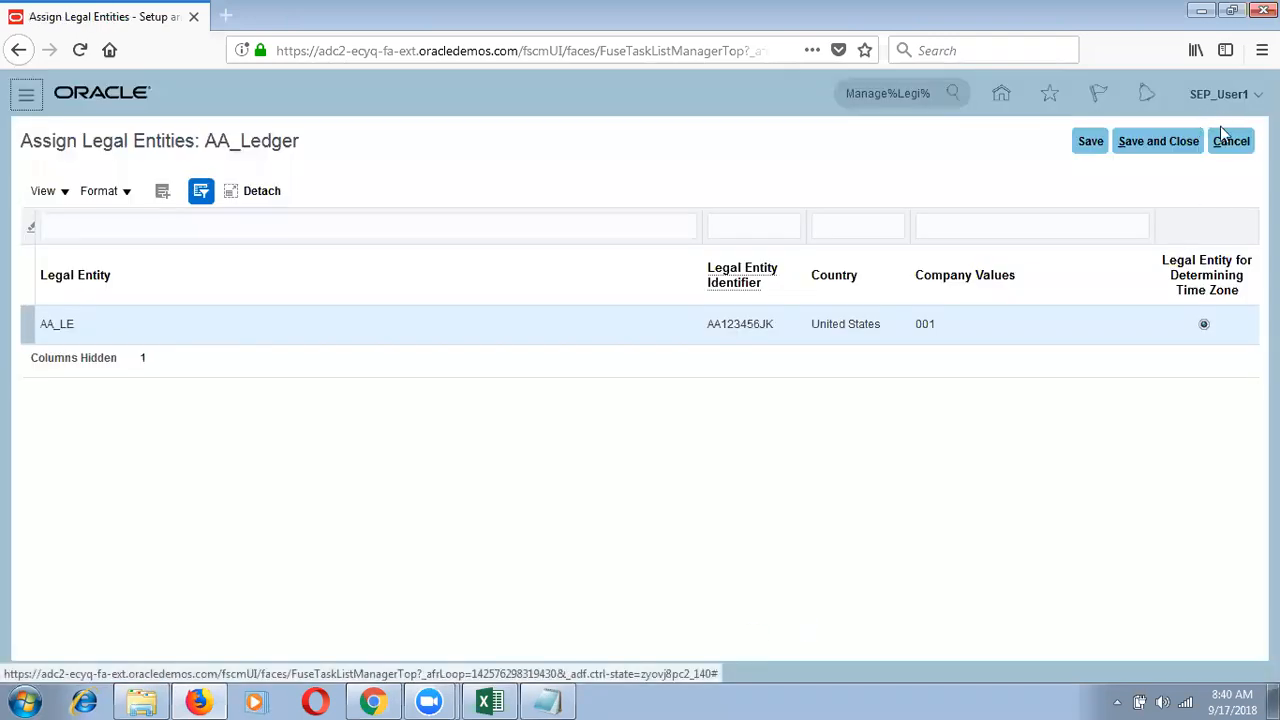
click(1165, 146)
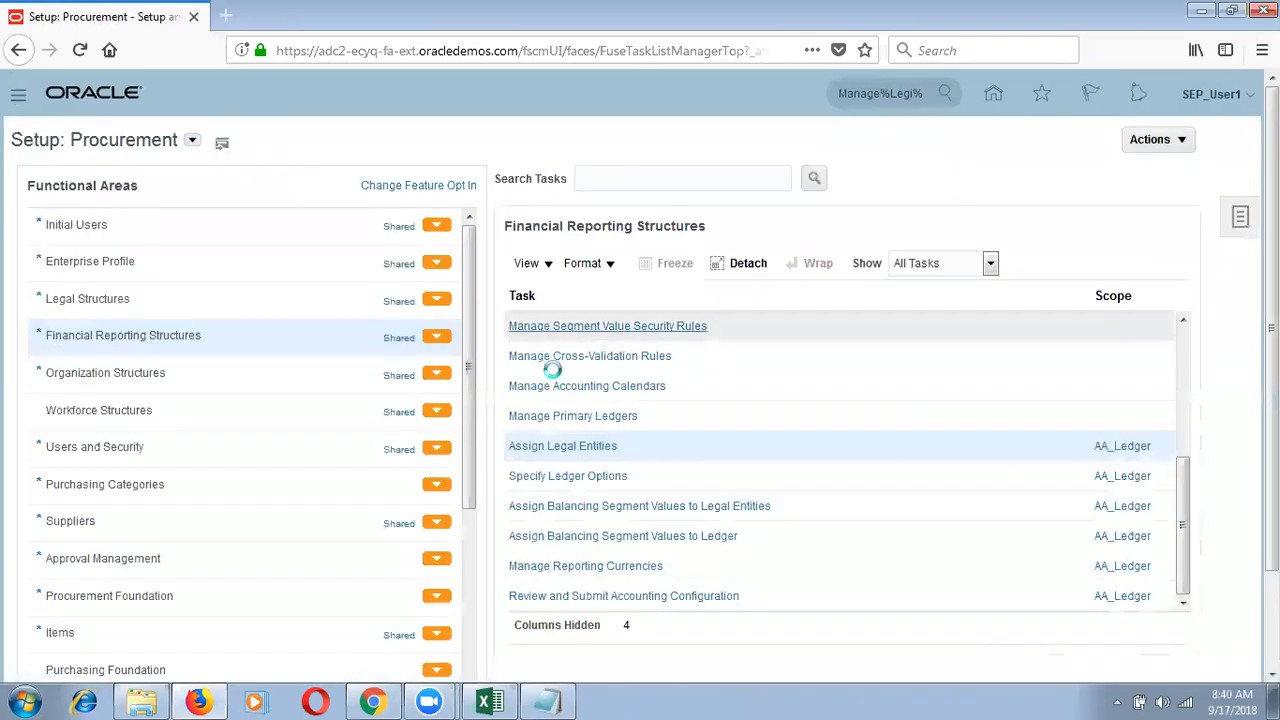
click(176, 340)
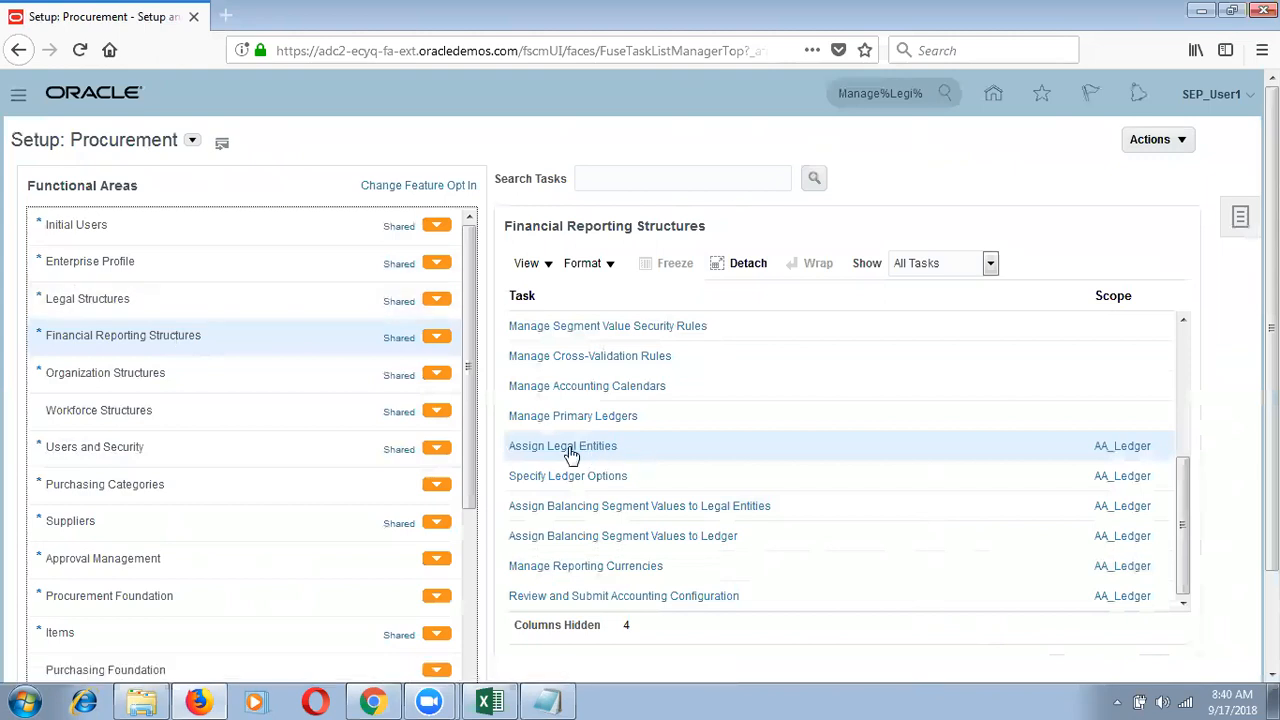
click(1120, 295)
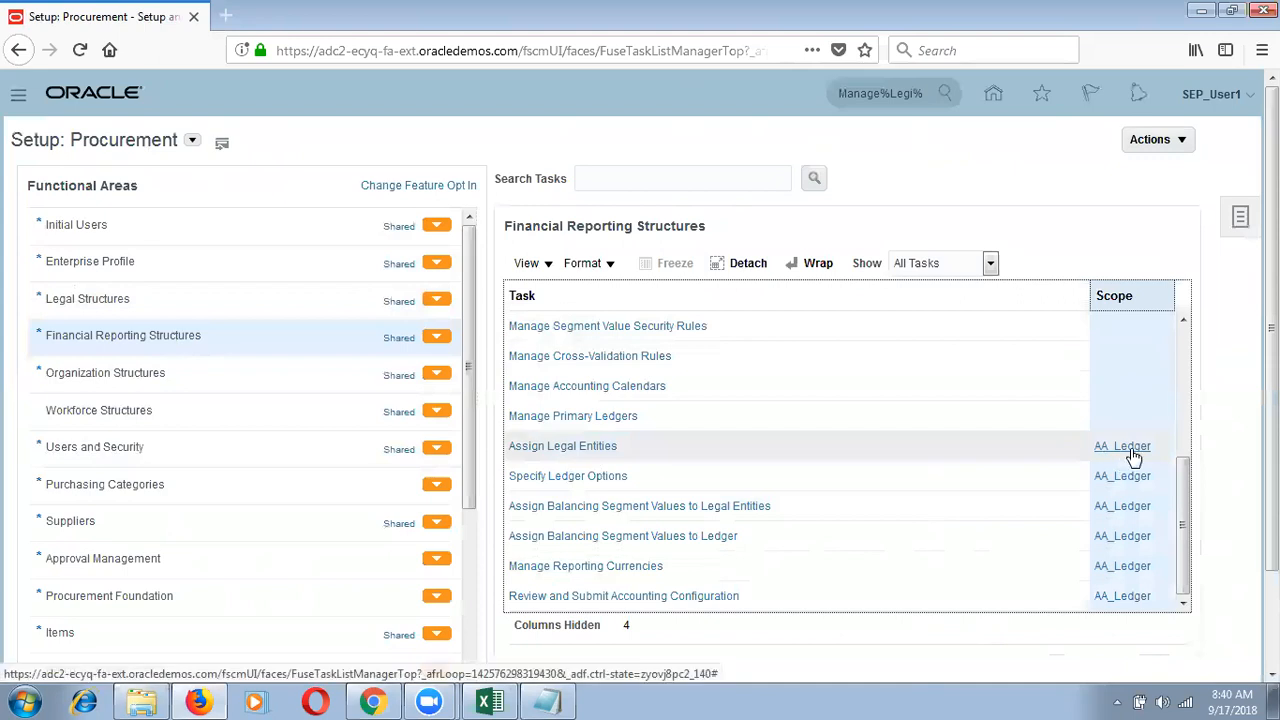
click(603, 453)
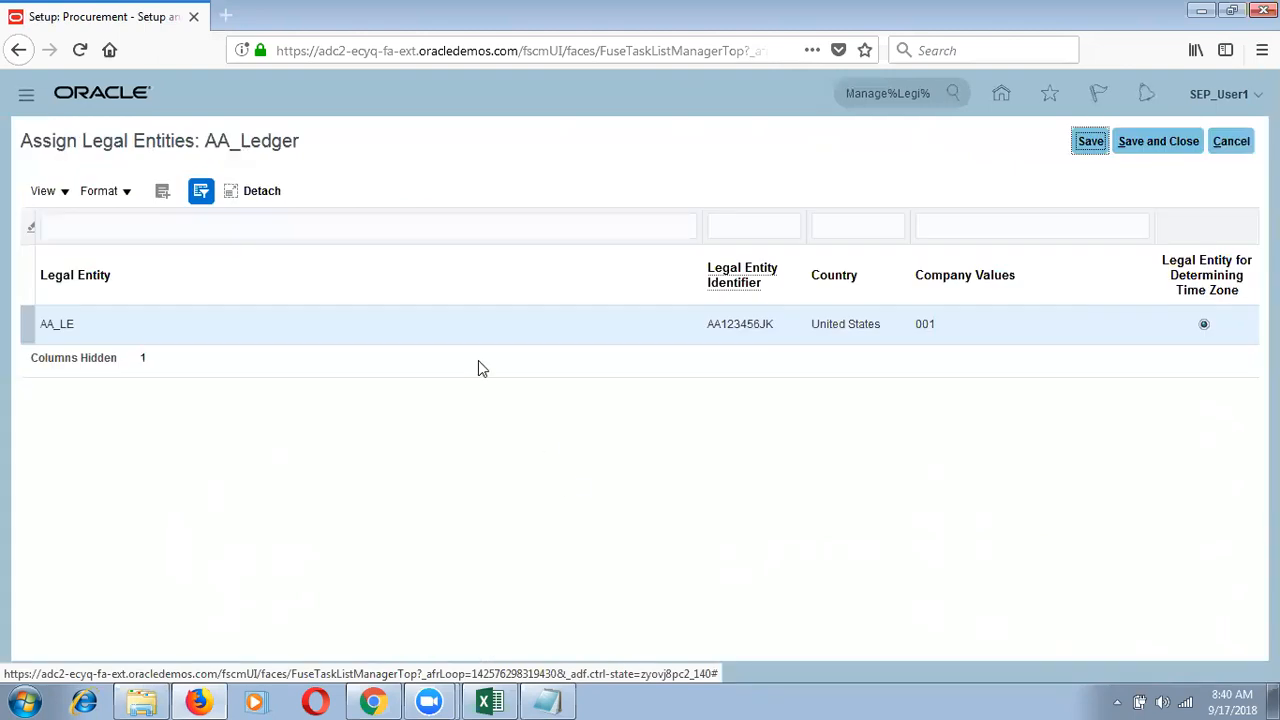
drag(299, 138, 195, 129)
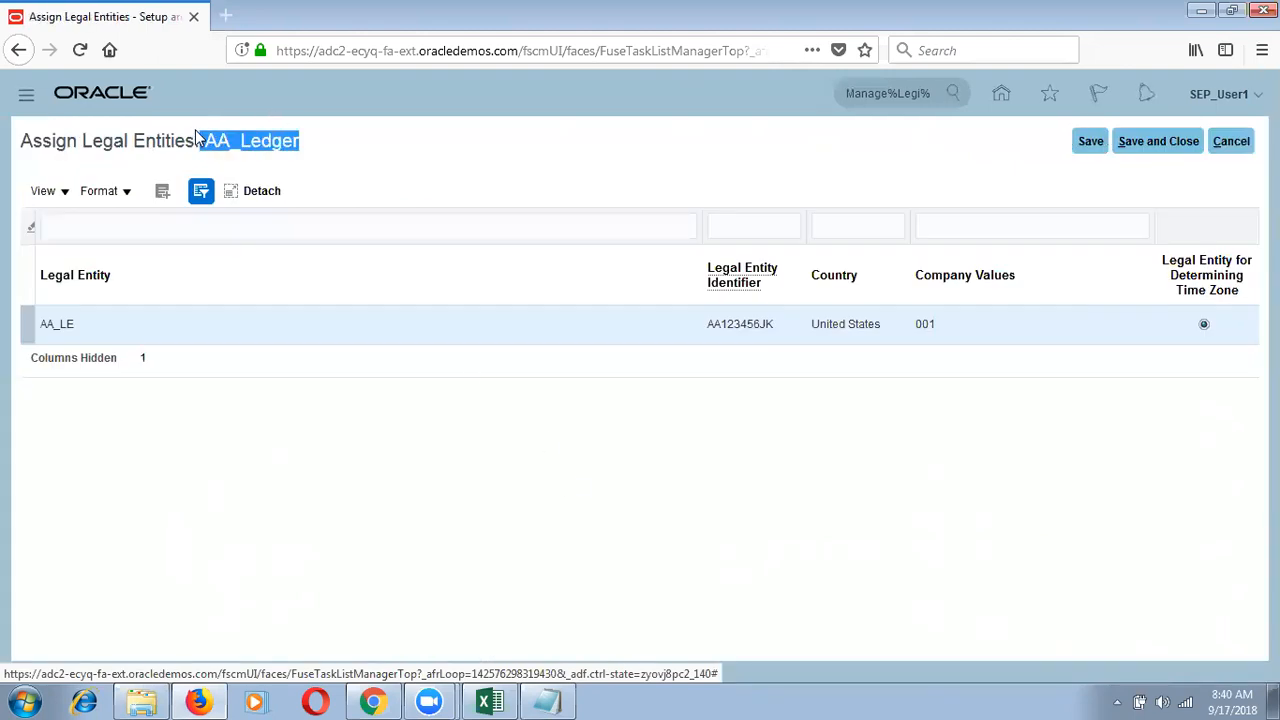
drag(304, 140, 204, 135)
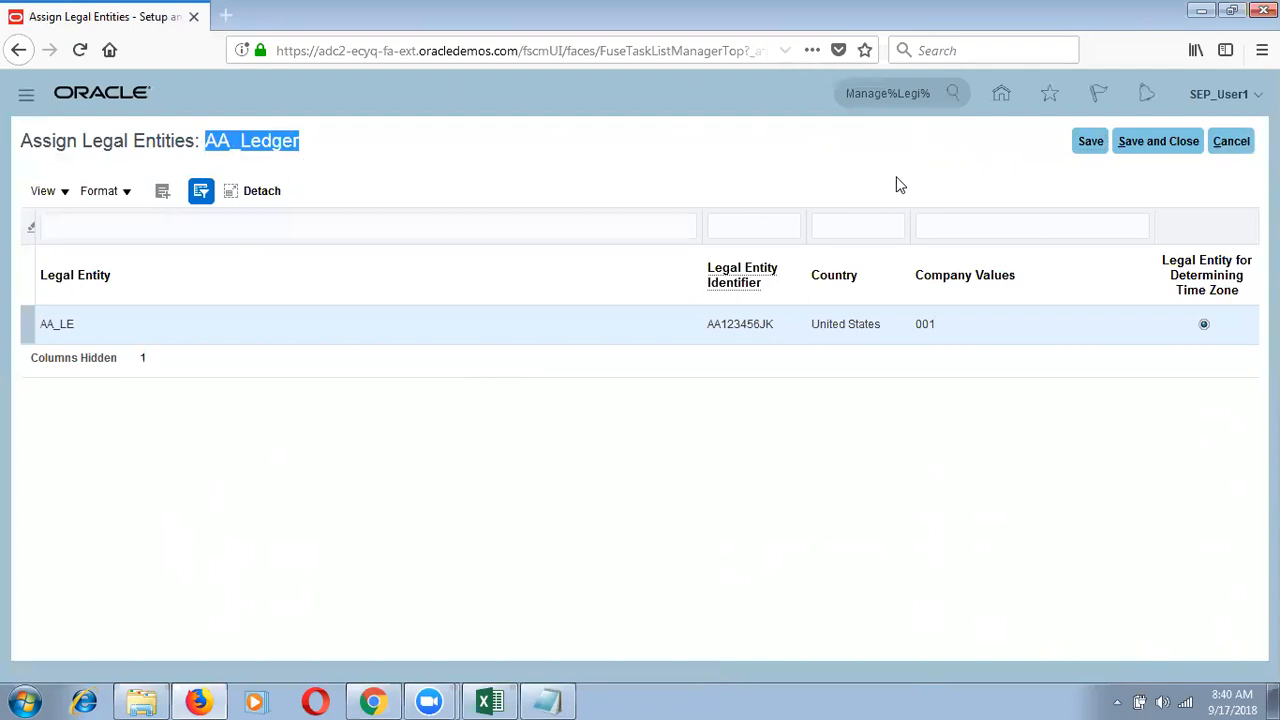
click(1146, 150)
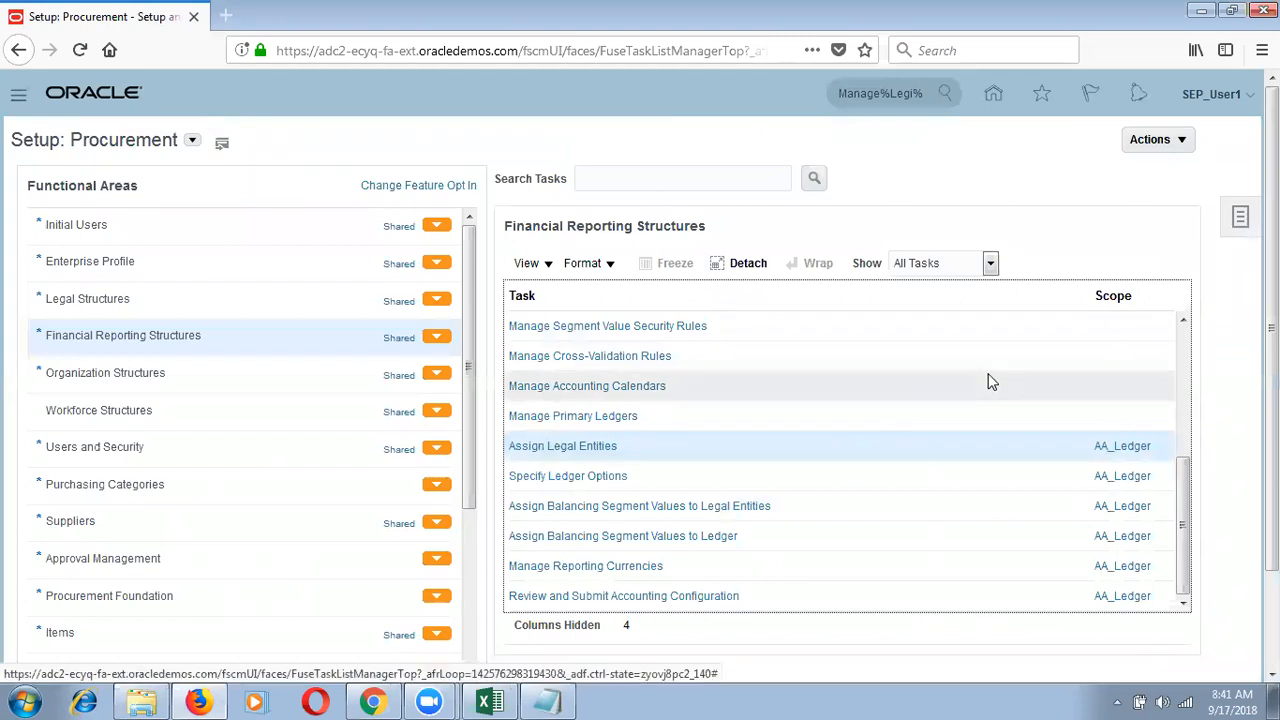
click(1121, 290)
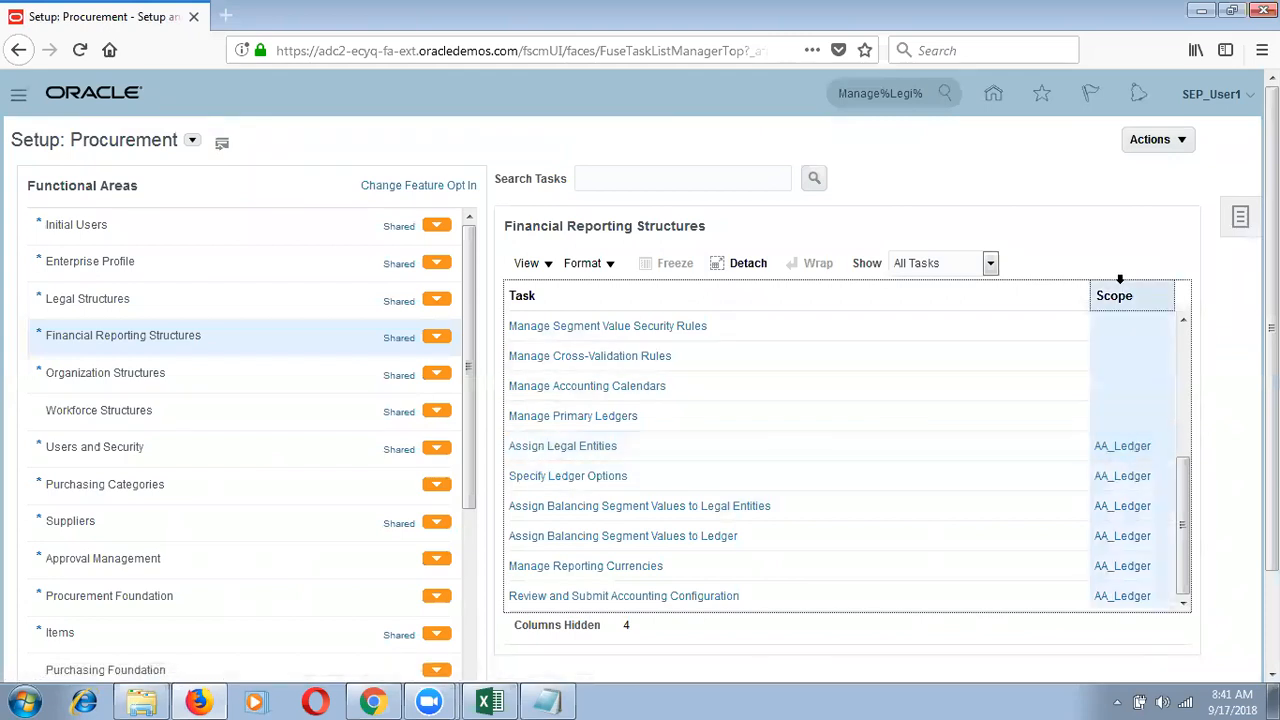
click(876, 295)
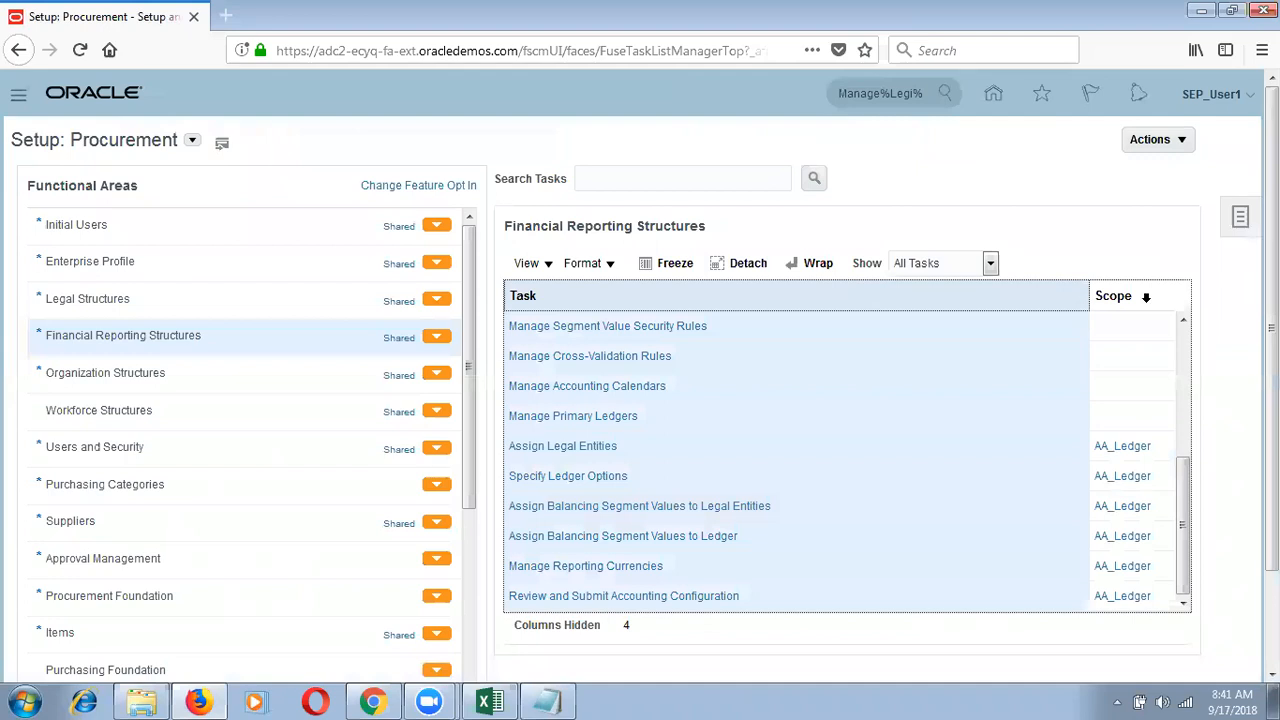
click(1132, 292)
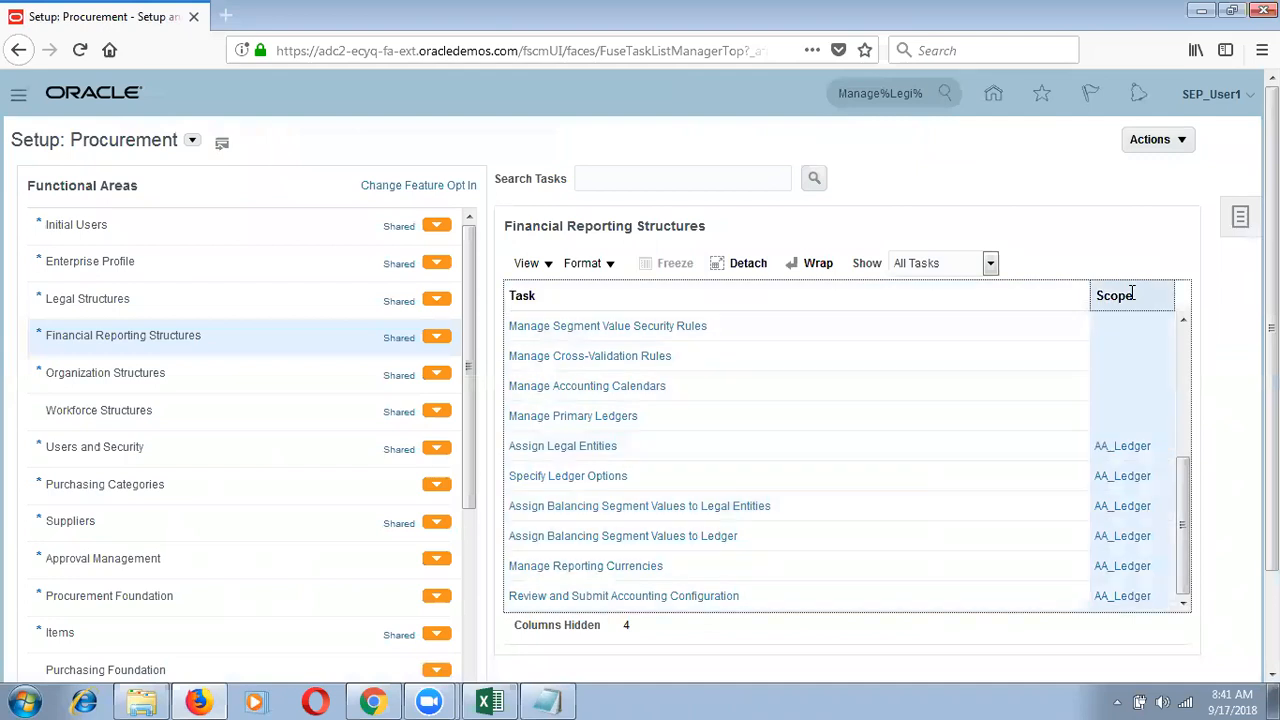
click(1126, 450)
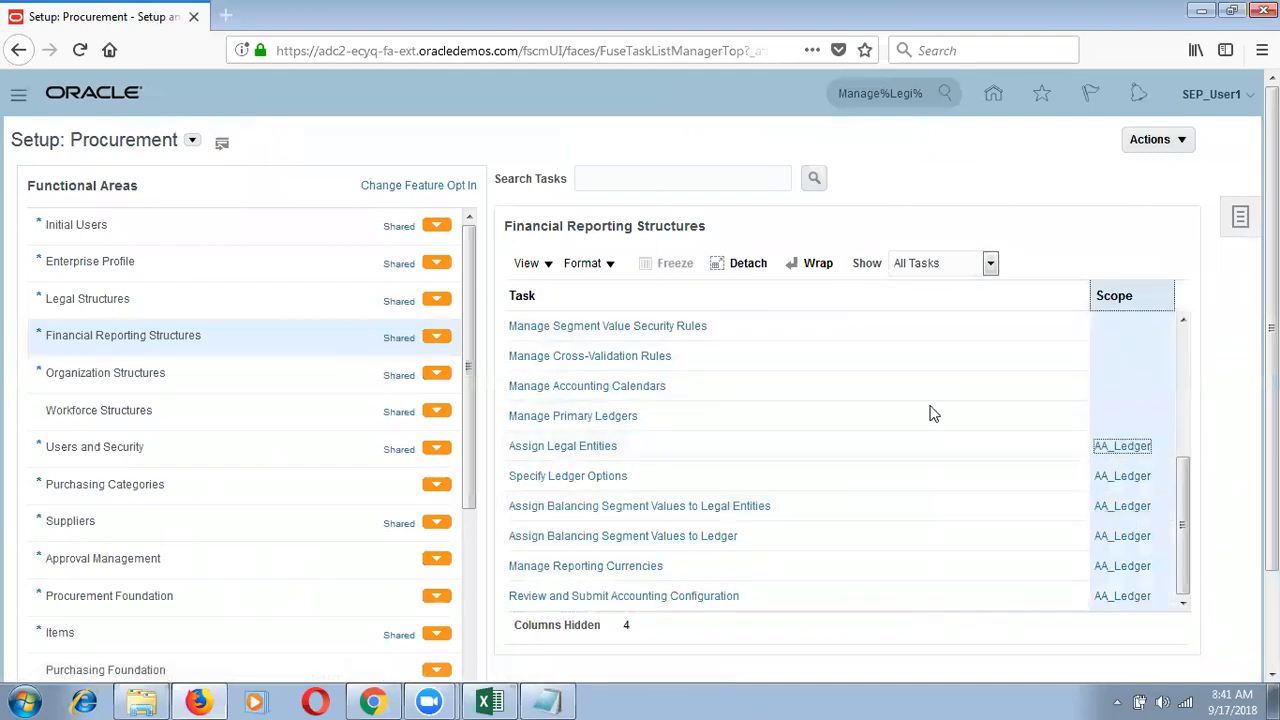
Step: Scope Assign Legal Entities to SEP_IN_Primary Ledger, found with the SEP% name filter
click(1124, 450)
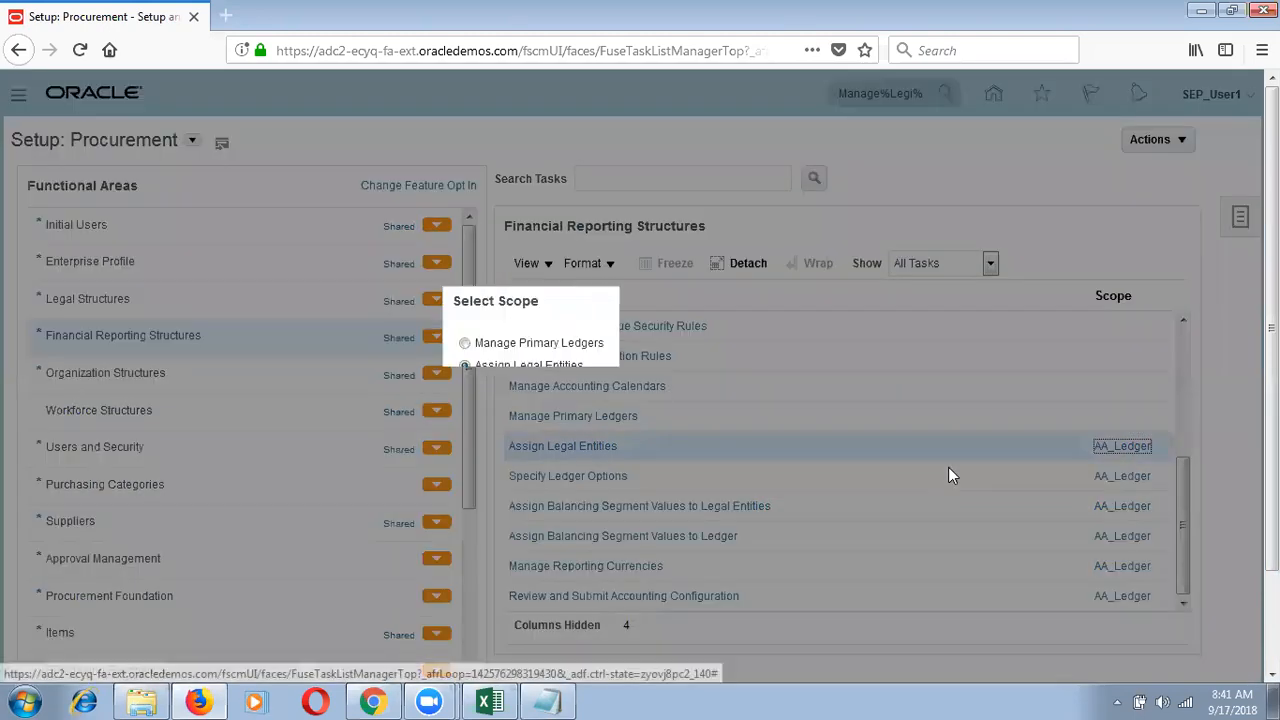
click(714, 404)
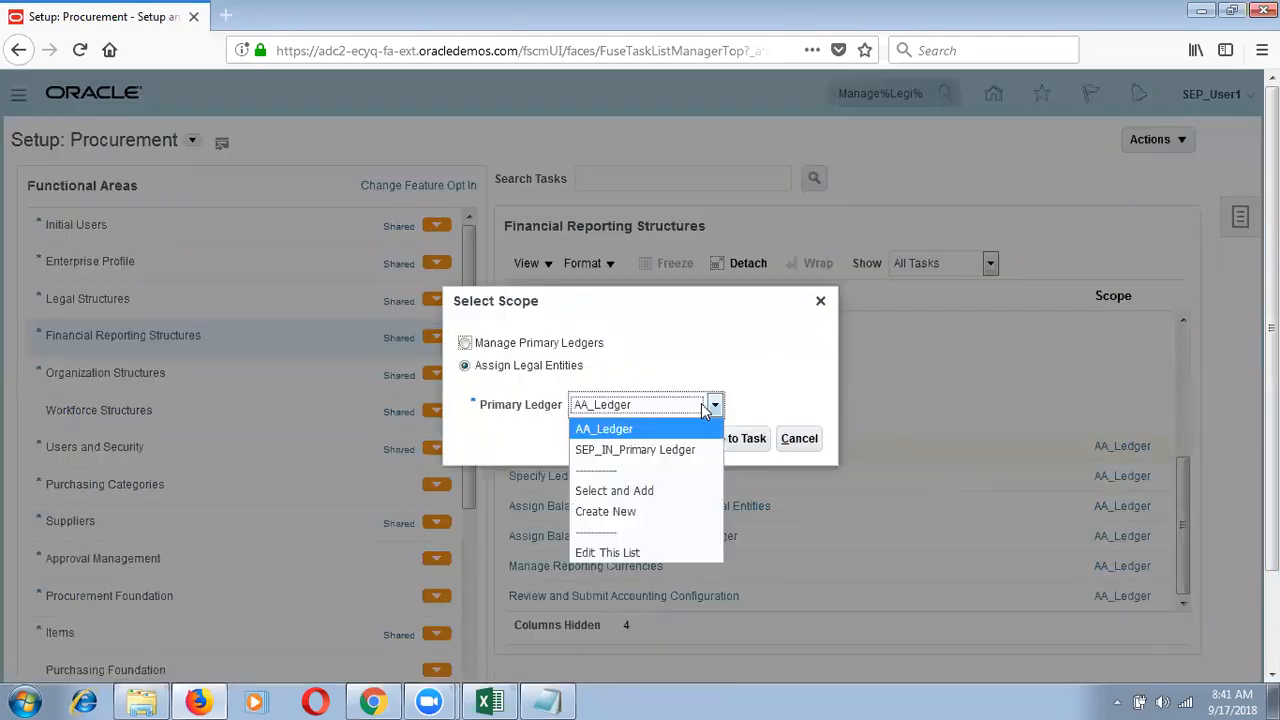
click(657, 491)
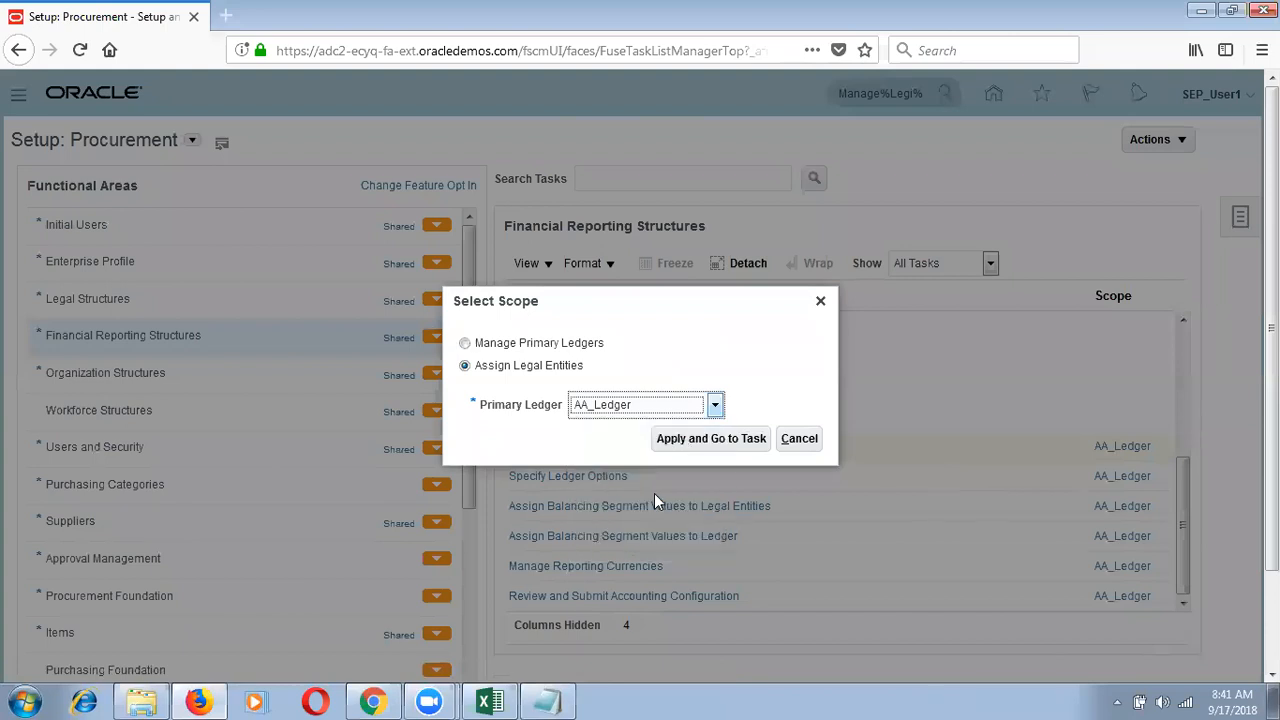
click(655, 409)
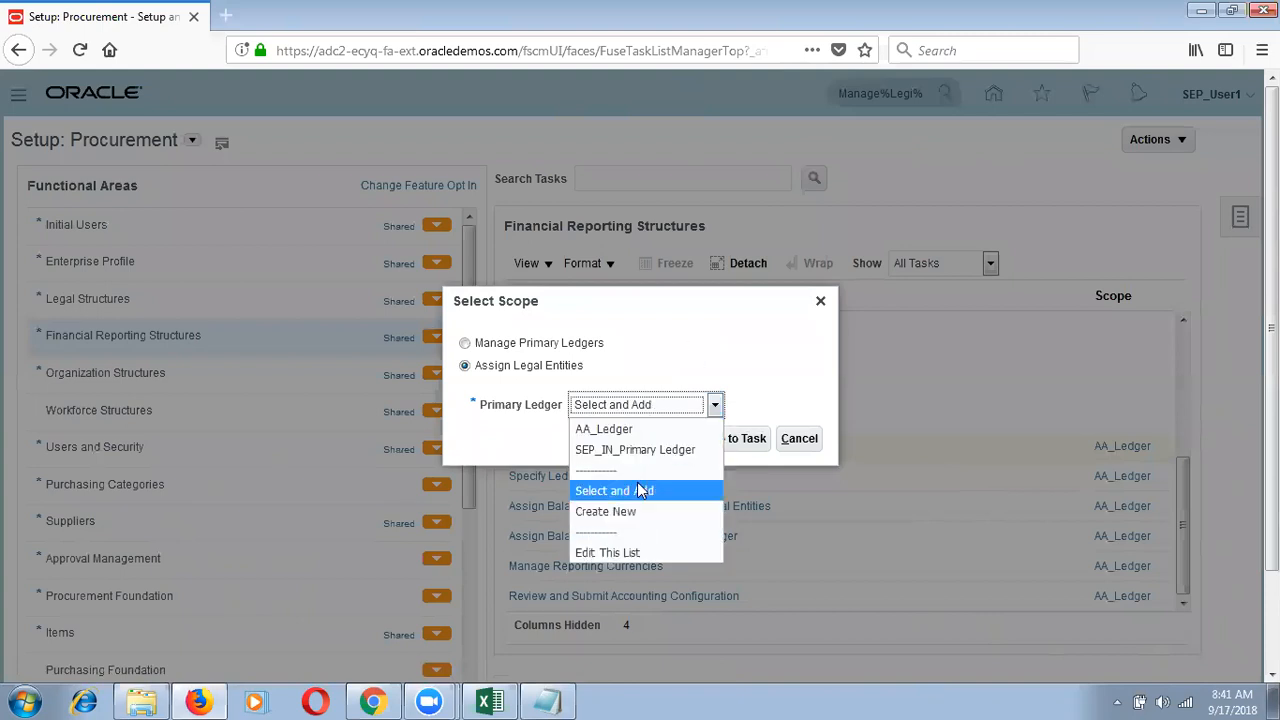
click(641, 490)
click(698, 440)
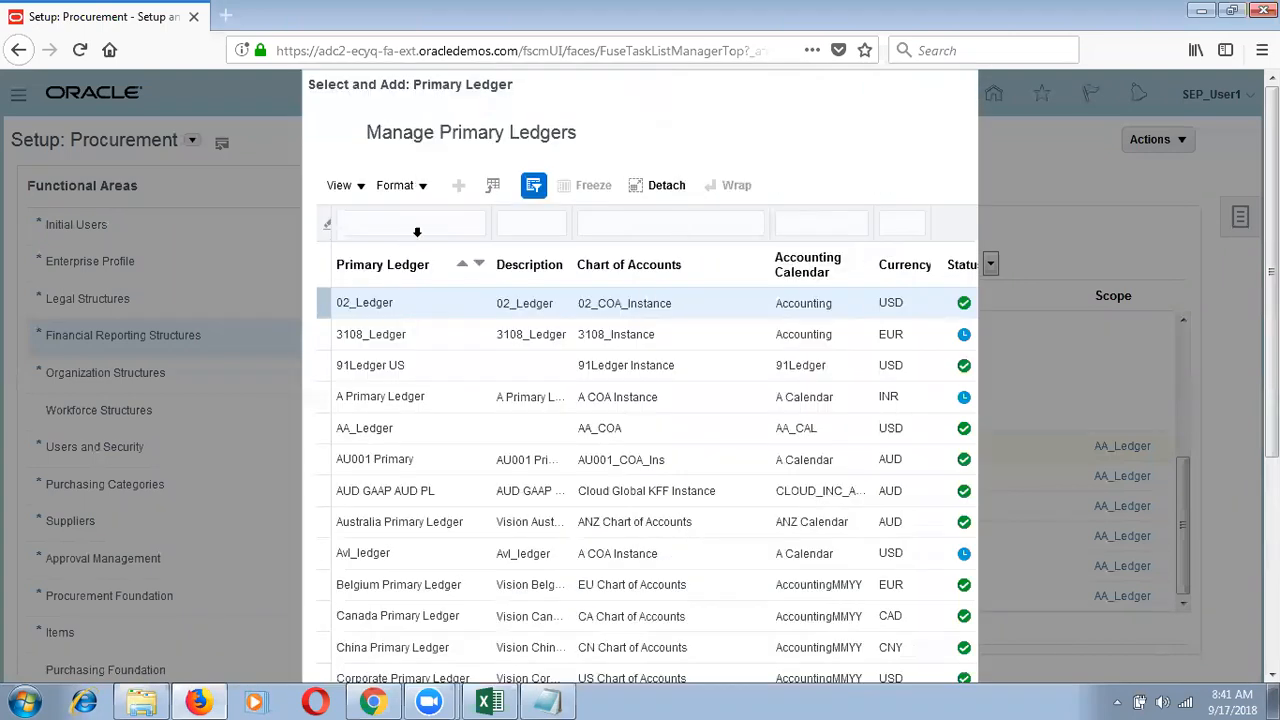
click(425, 223)
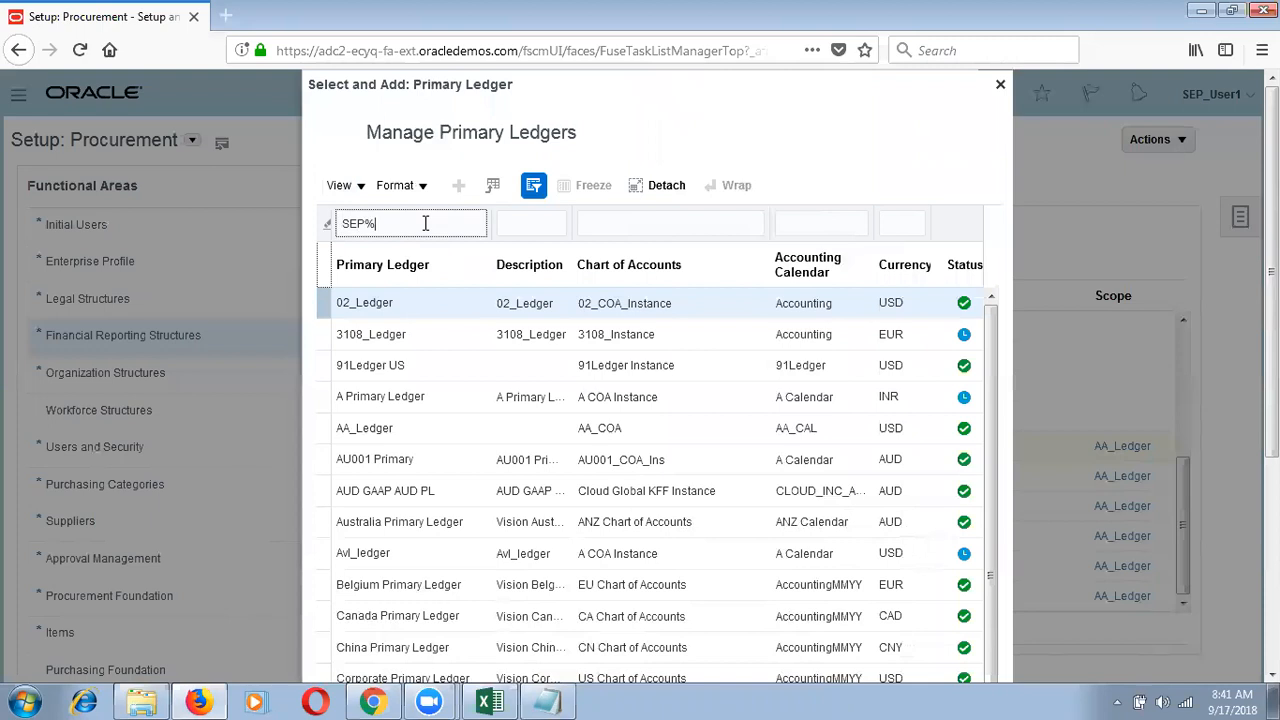
key(Return)
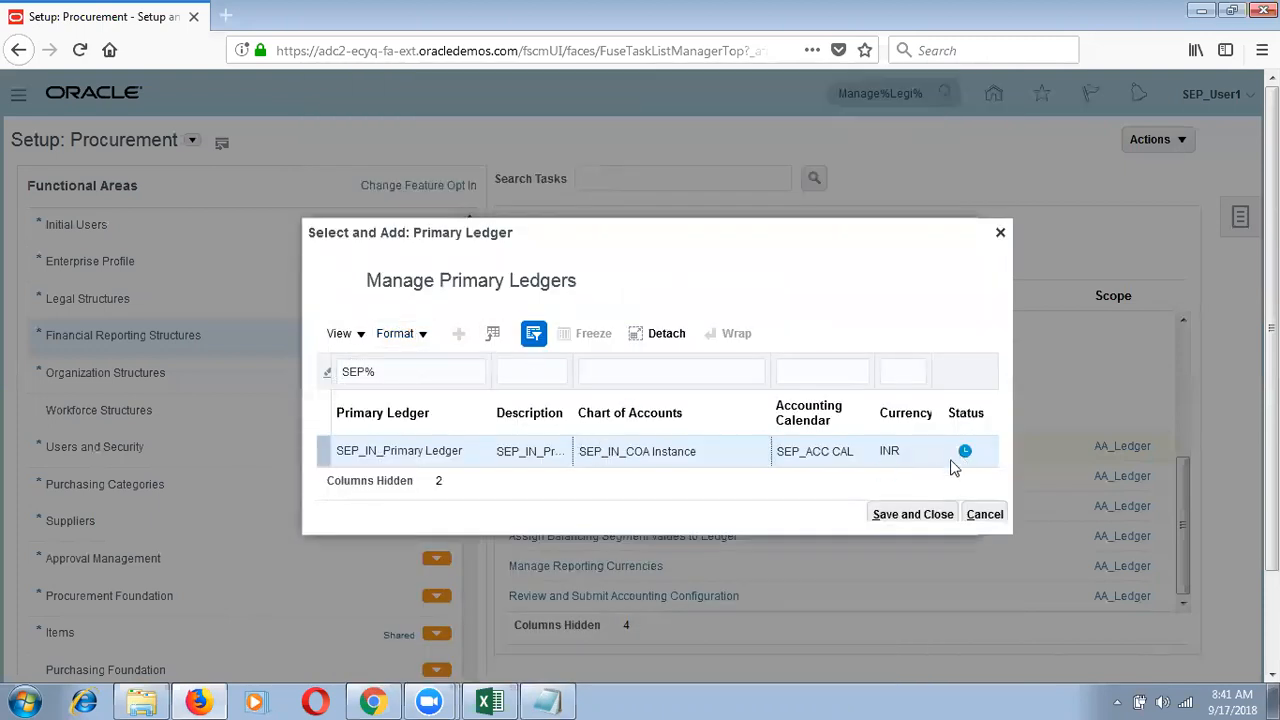
click(913, 515)
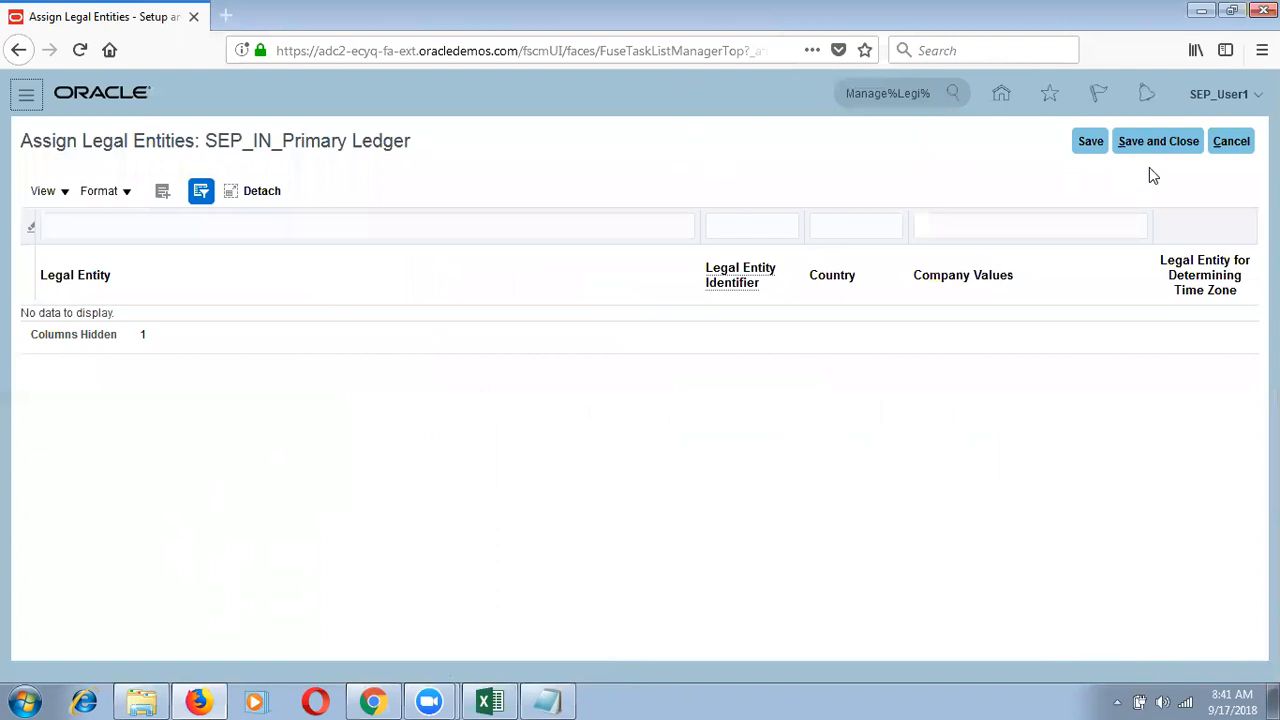
Step: Add SEP_Legal Entity, found by searching SEP%, to SEP_IN_Primary Ledger and save
click(1160, 141)
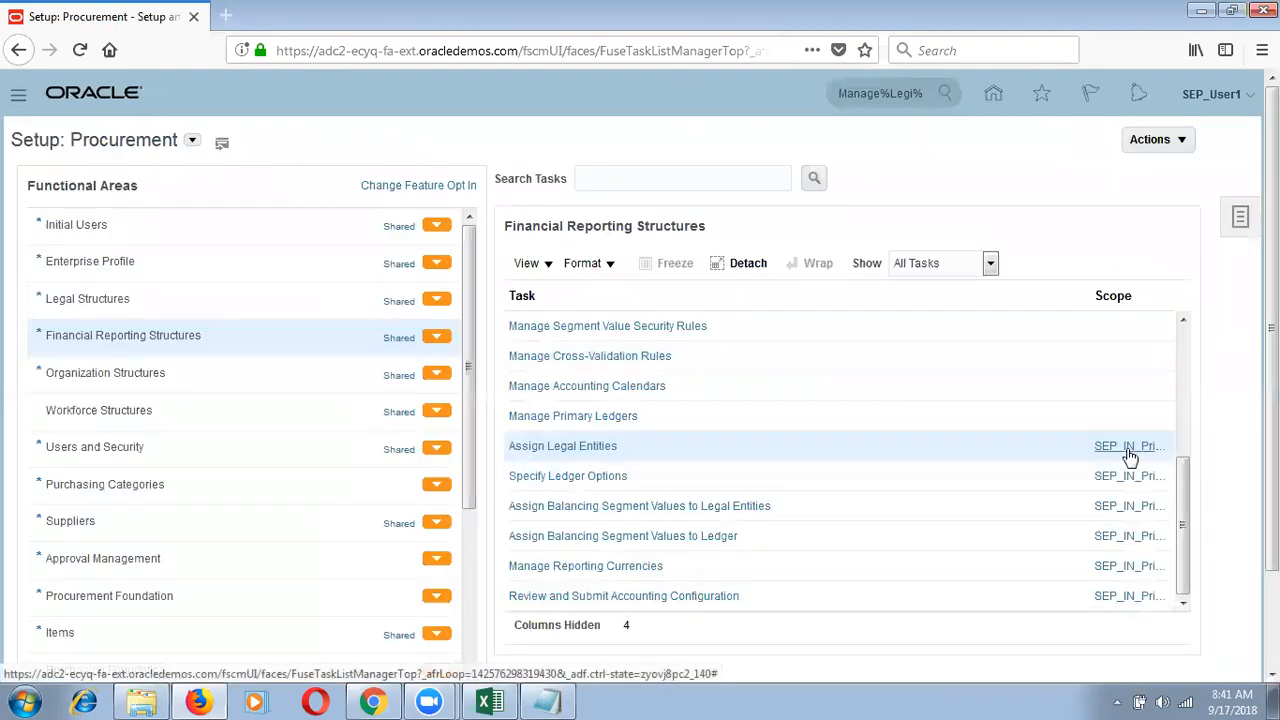
click(582, 447)
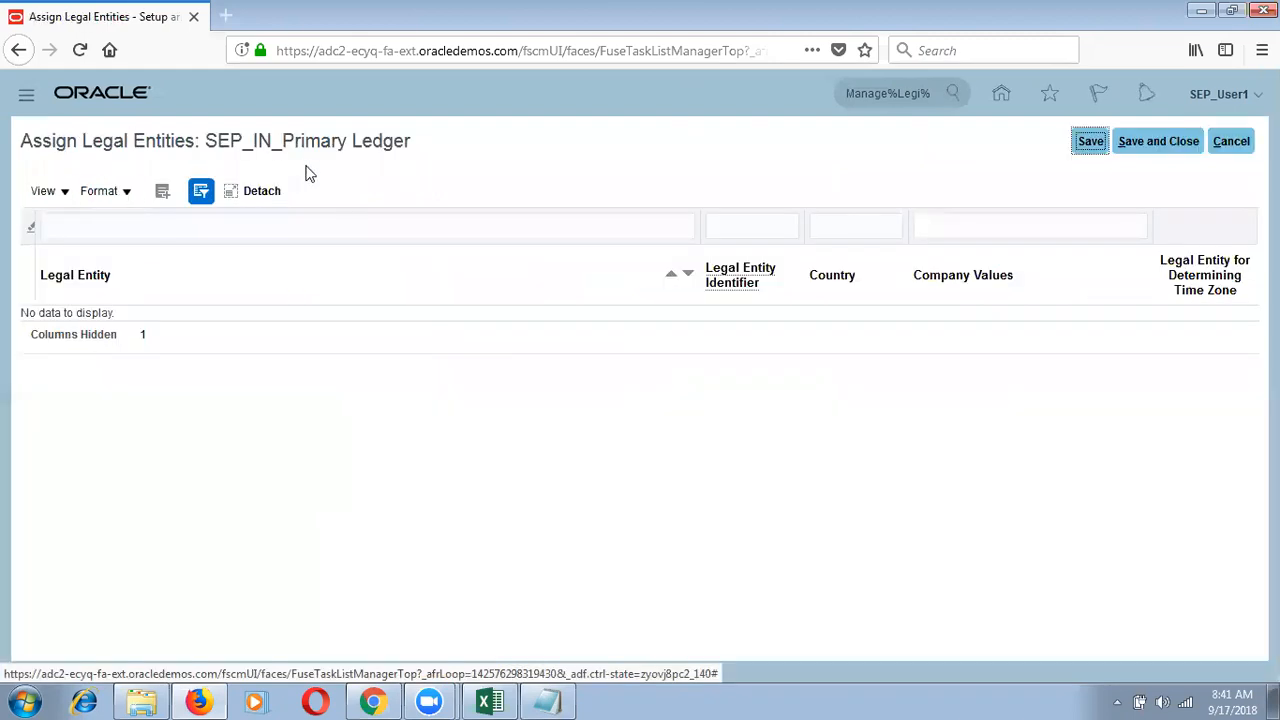
click(162, 191)
click(382, 320)
text(SEP%)
key(Return)
click(370, 543)
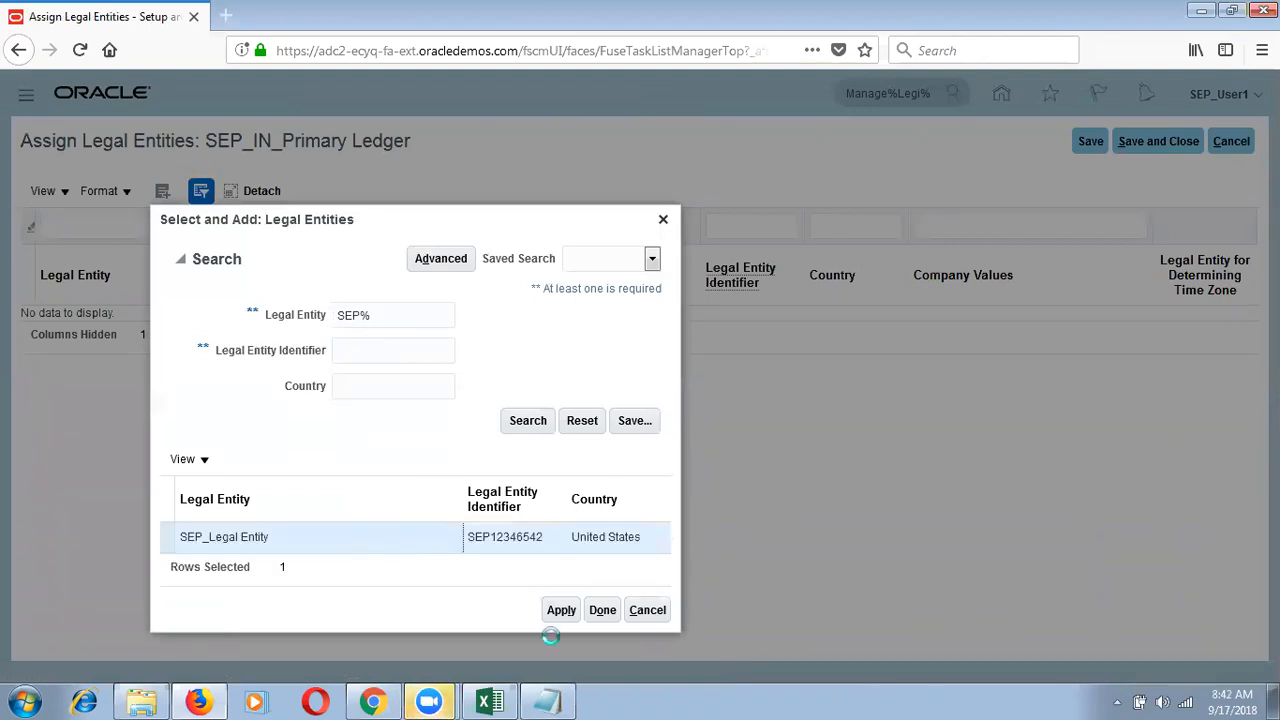
click(560, 612)
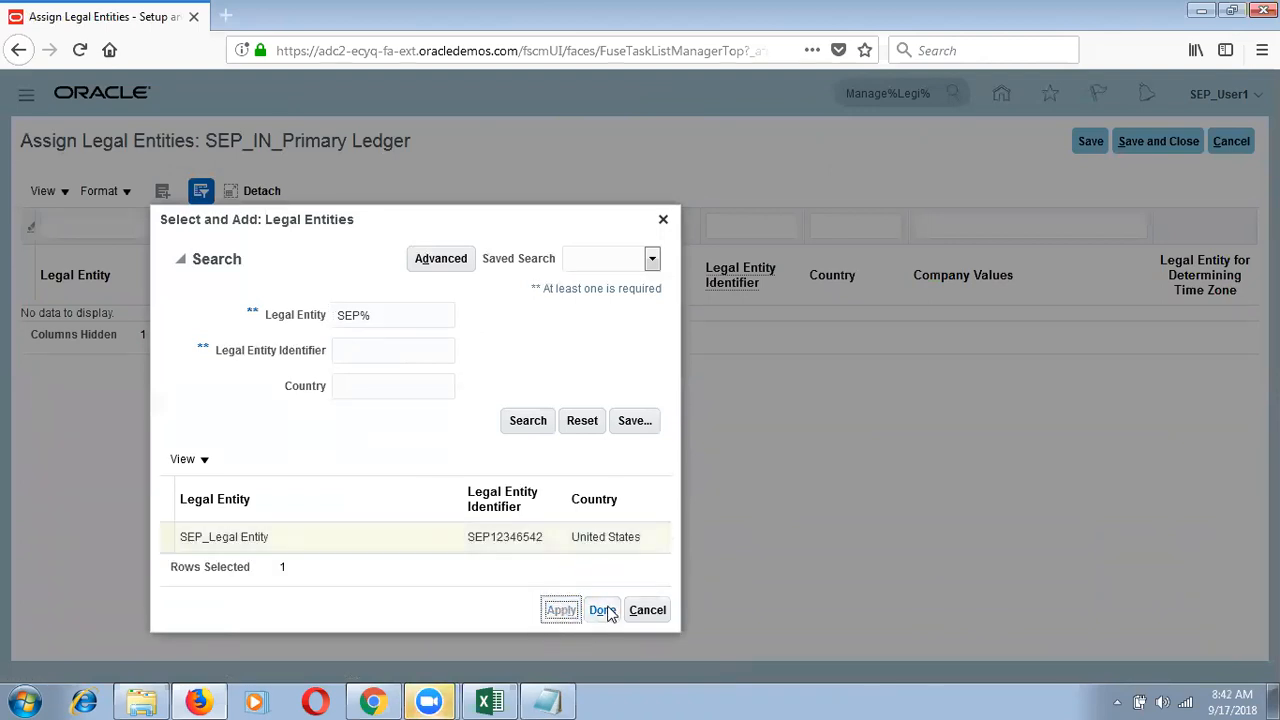
click(604, 610)
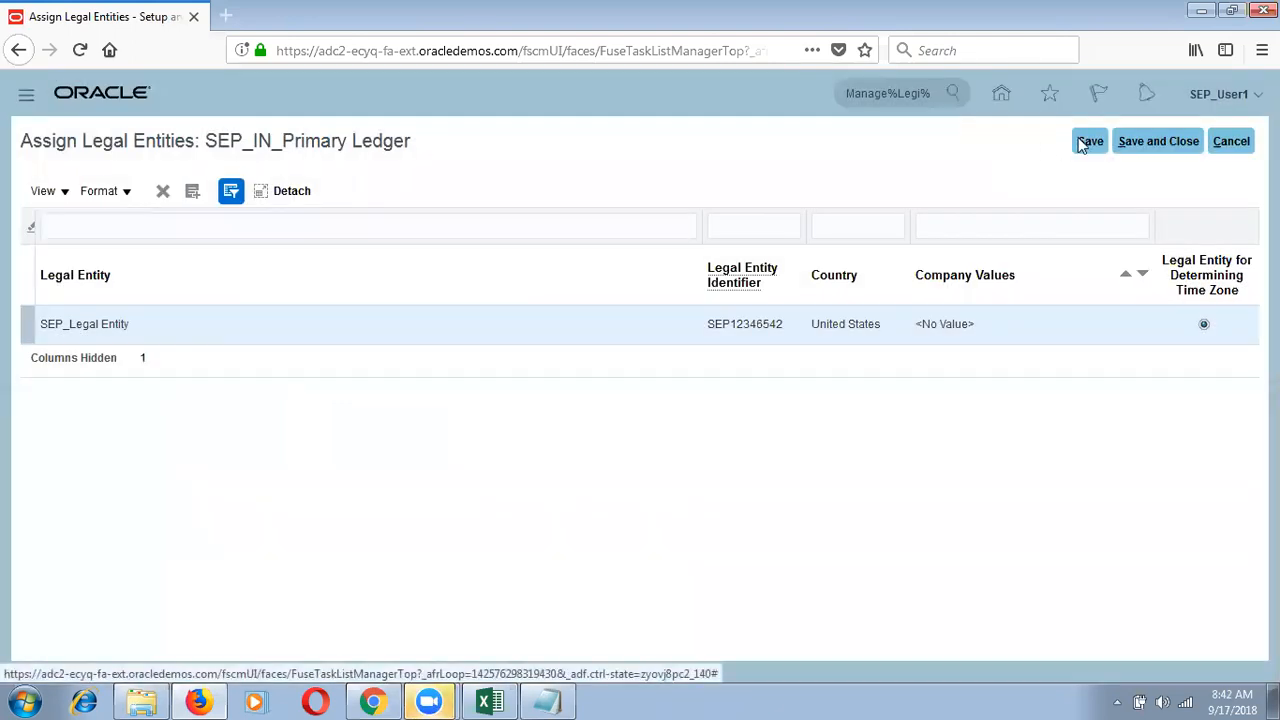
click(1089, 141)
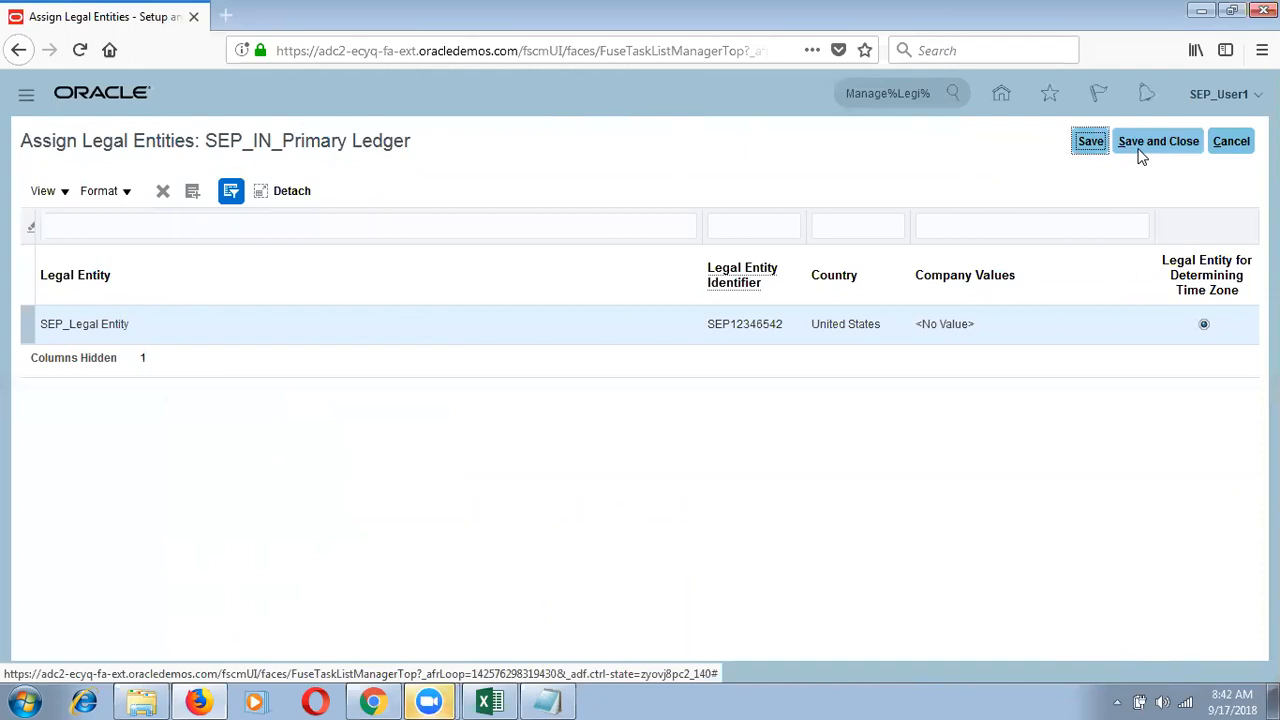
click(1139, 151)
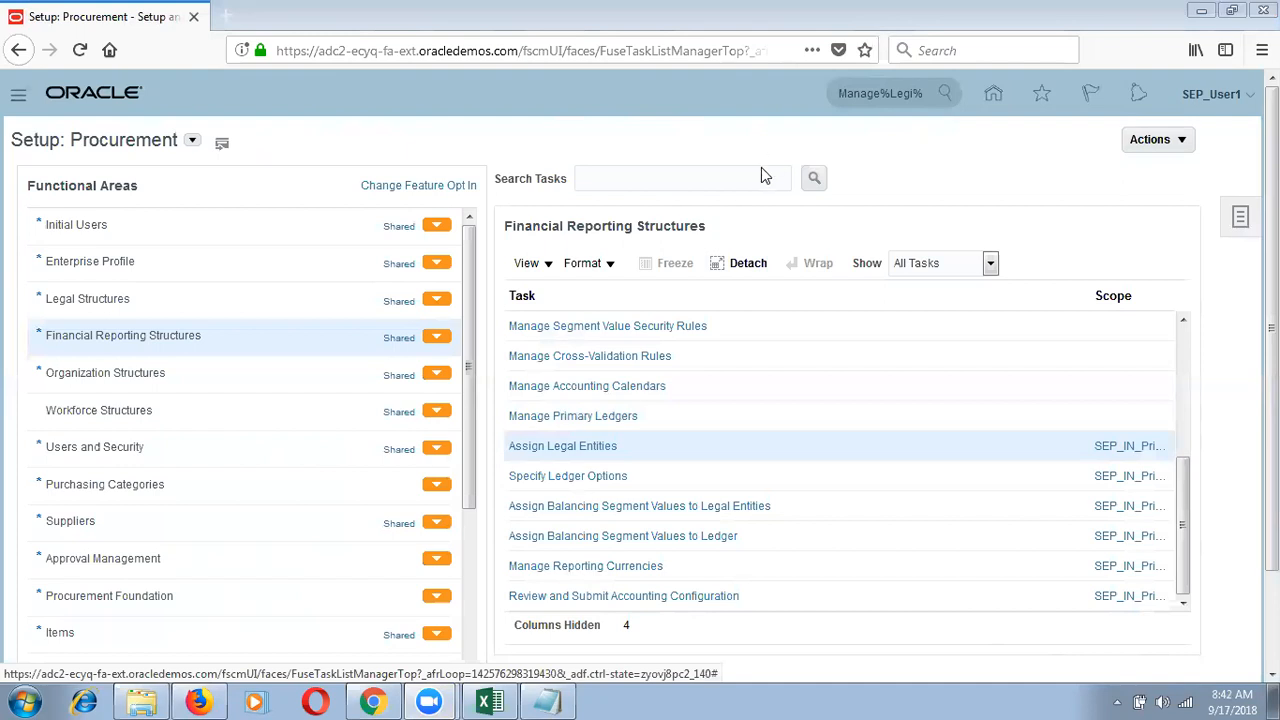
Step: Move the Company Values column right of Legal Entity for Determining Time Zone, then save and close
click(589, 446)
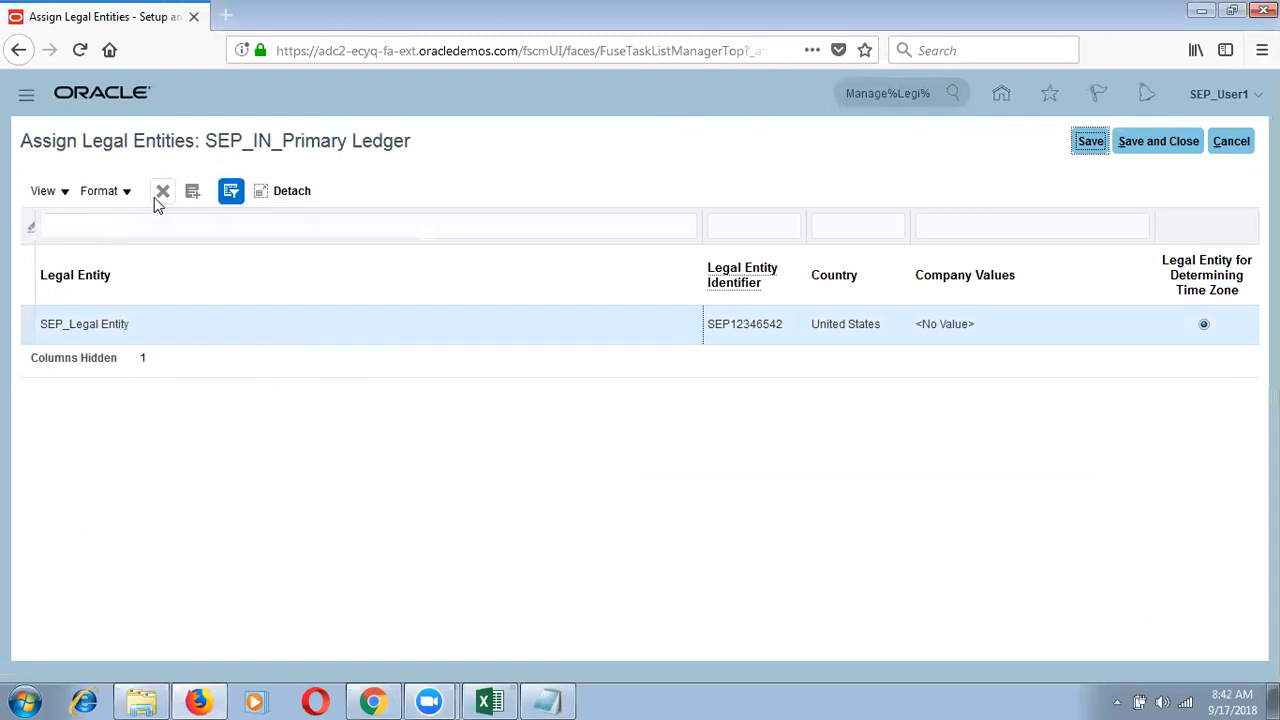
click(966, 324)
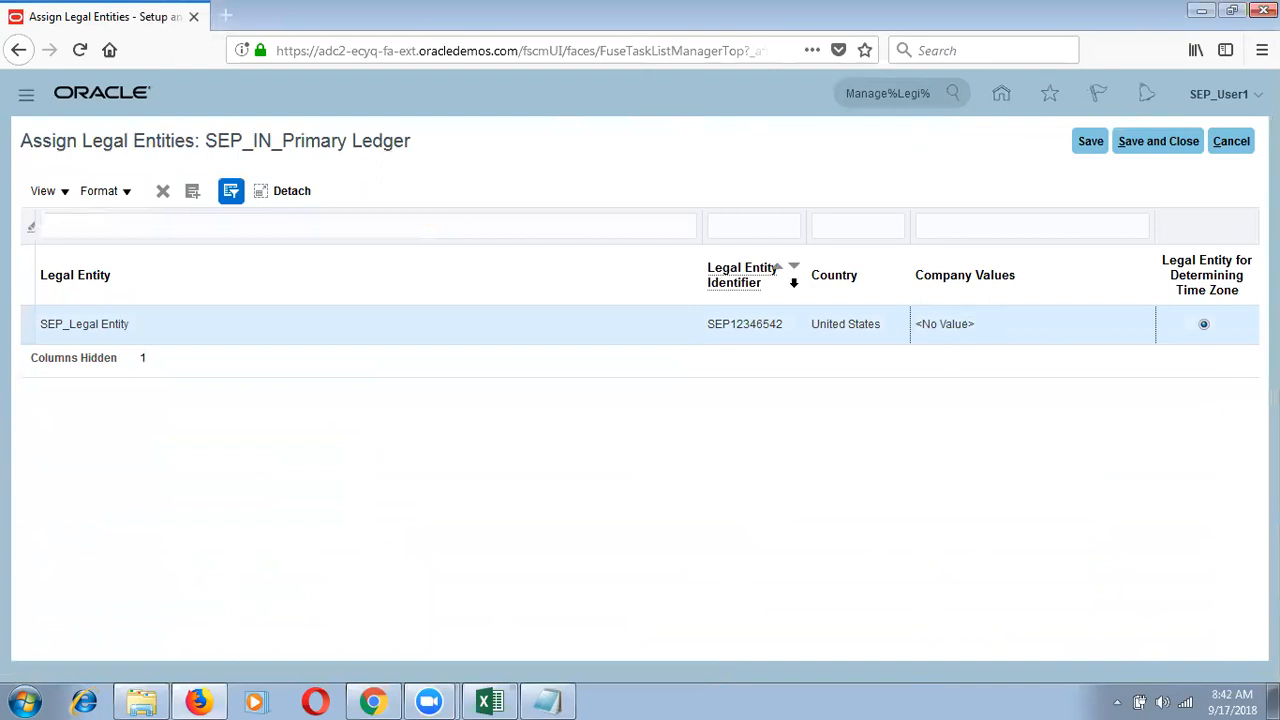
click(953, 240)
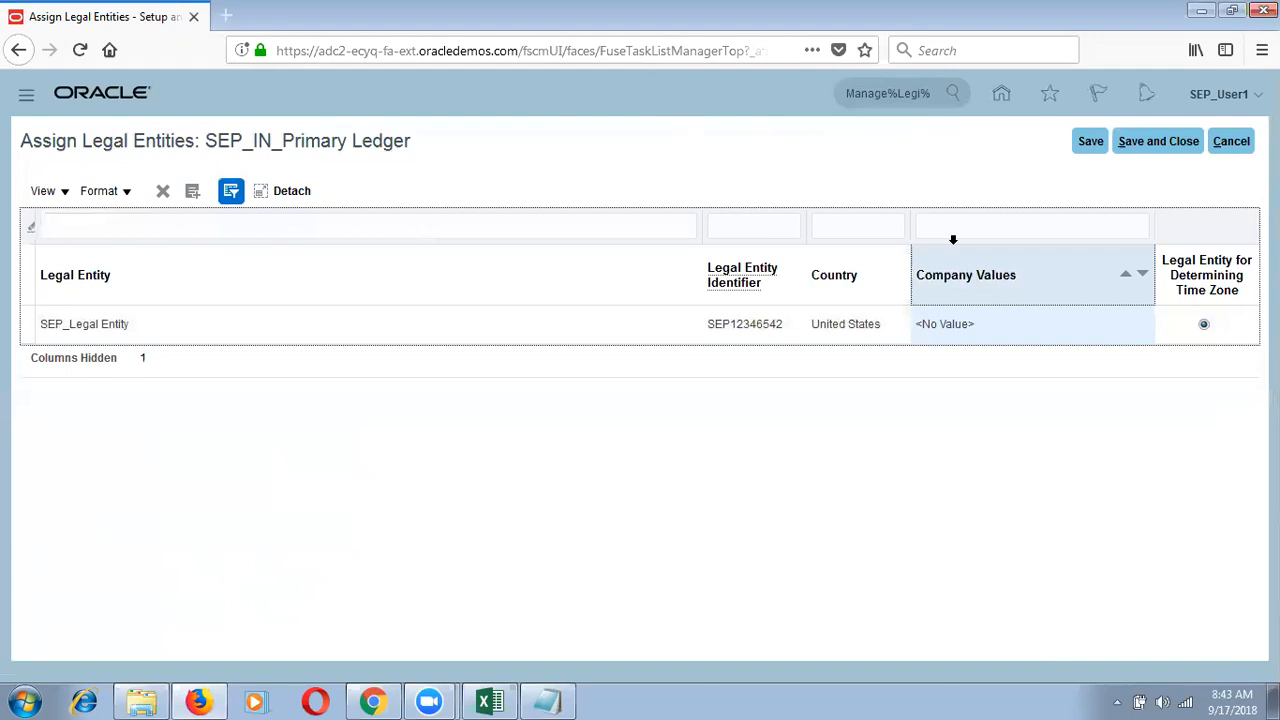
drag(953, 240, 986, 230)
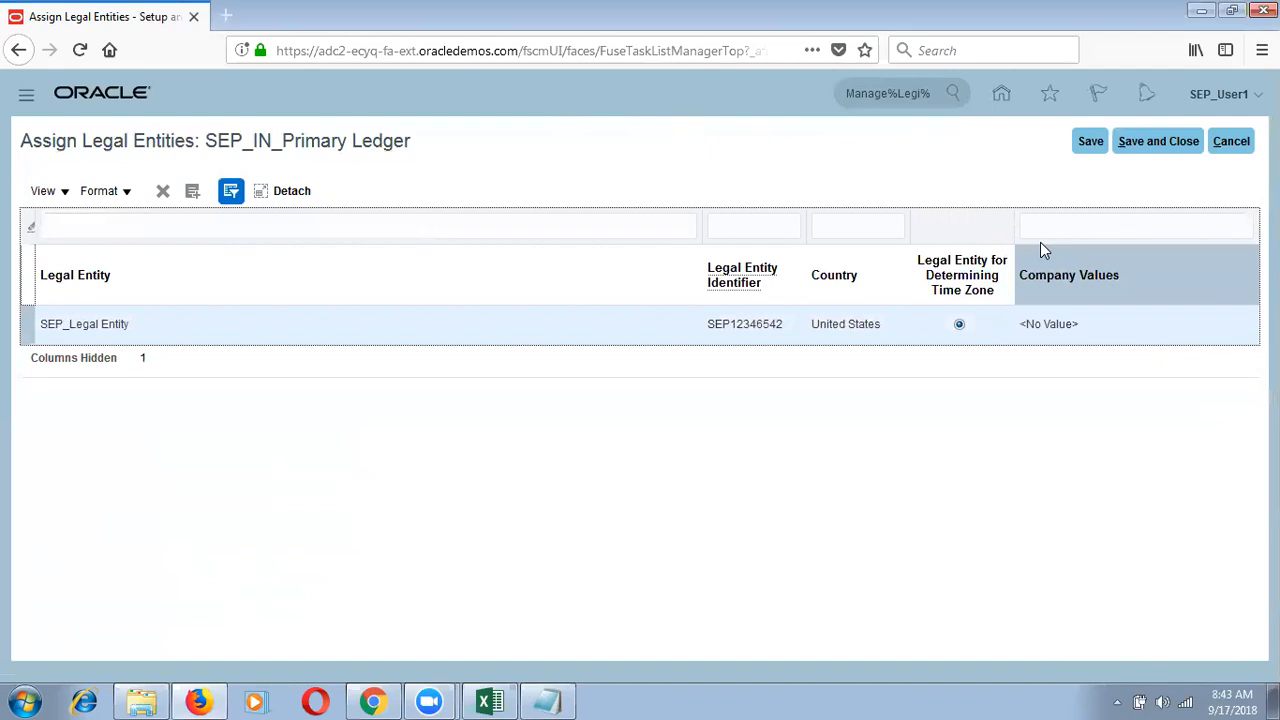
click(1164, 141)
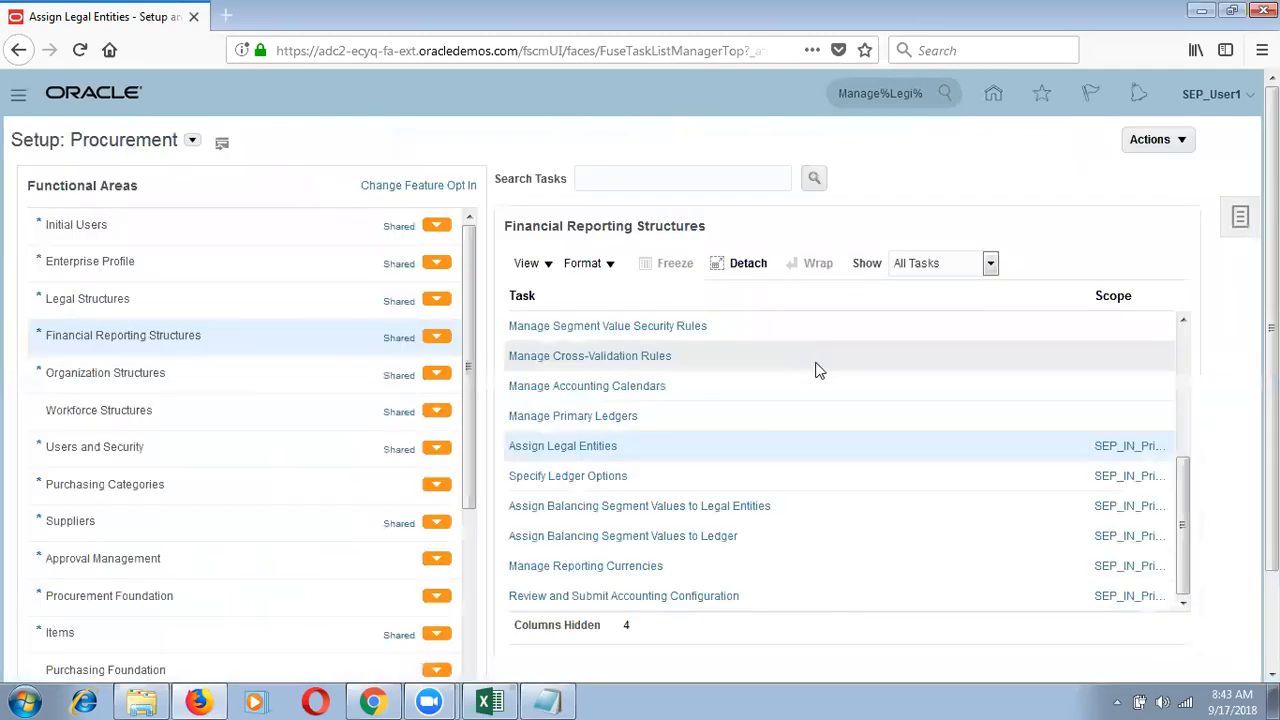
click(527, 699)
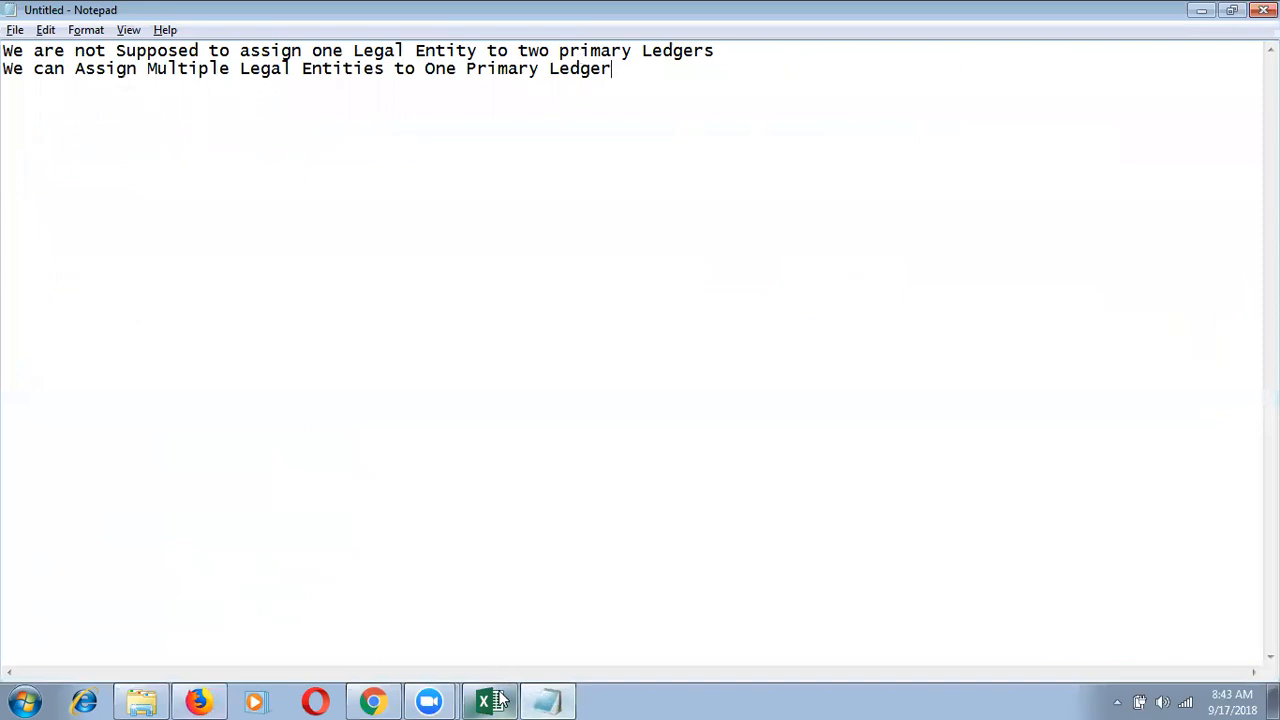
click(490, 700)
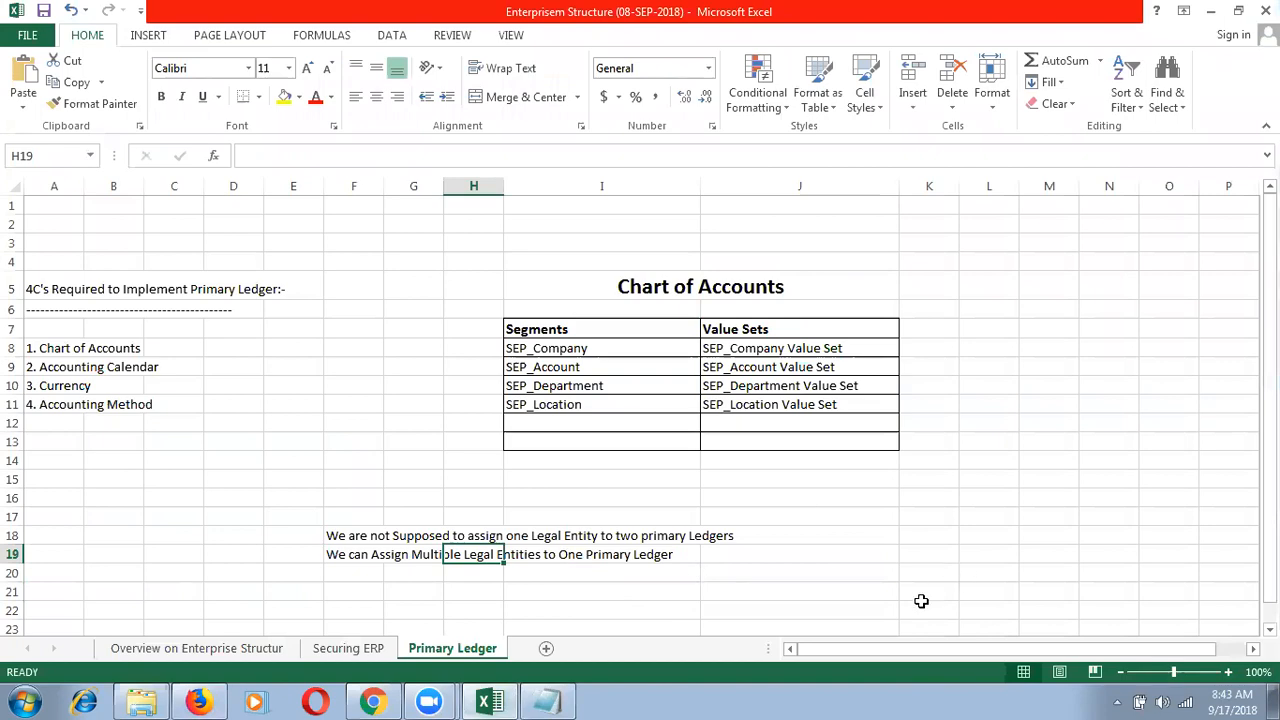
click(497, 700)
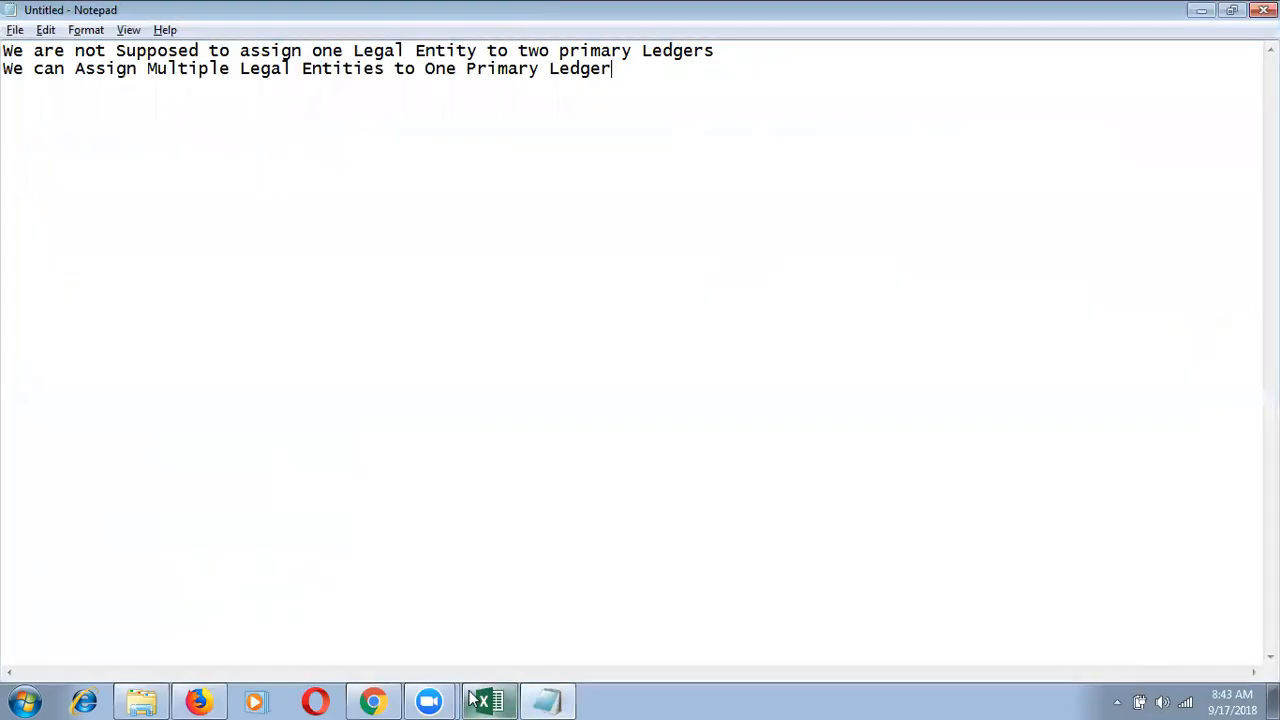
click(200, 700)
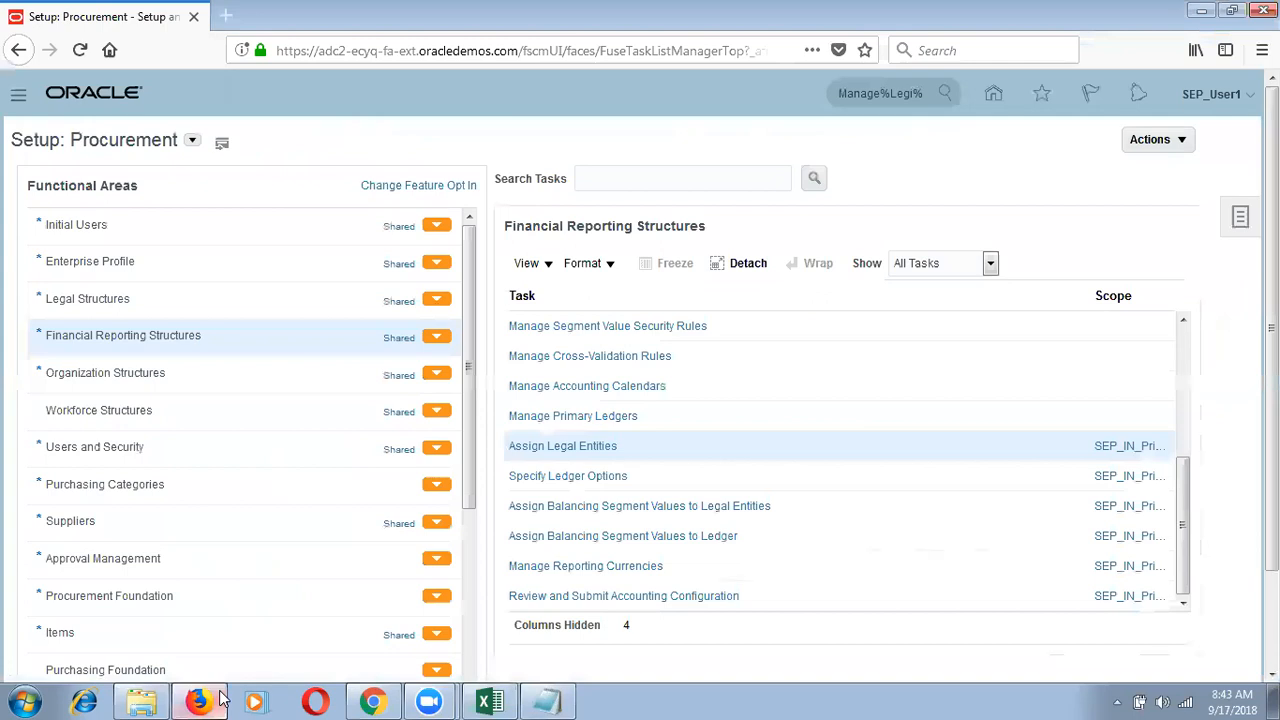
mouse_move(532, 700)
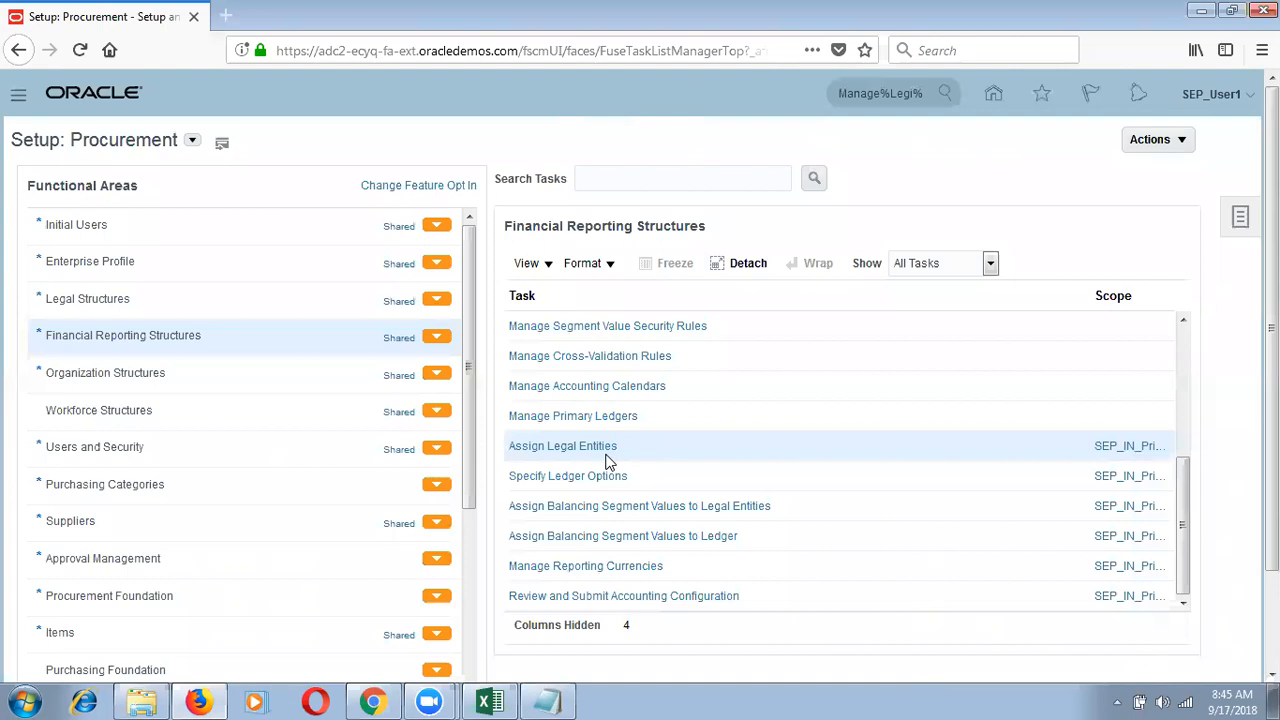
Step: Open Assign Balancing Segment Values to Legal Entities and select the value set name text
click(573, 510)
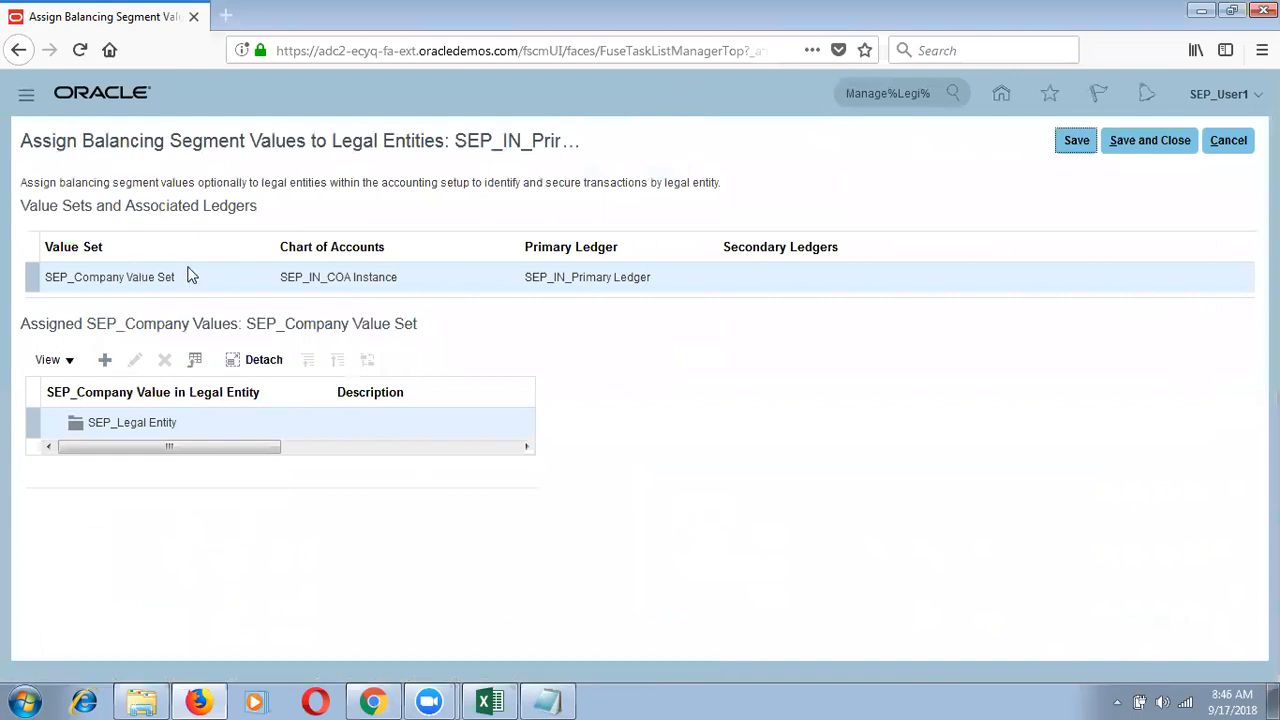
drag(178, 285, 35, 290)
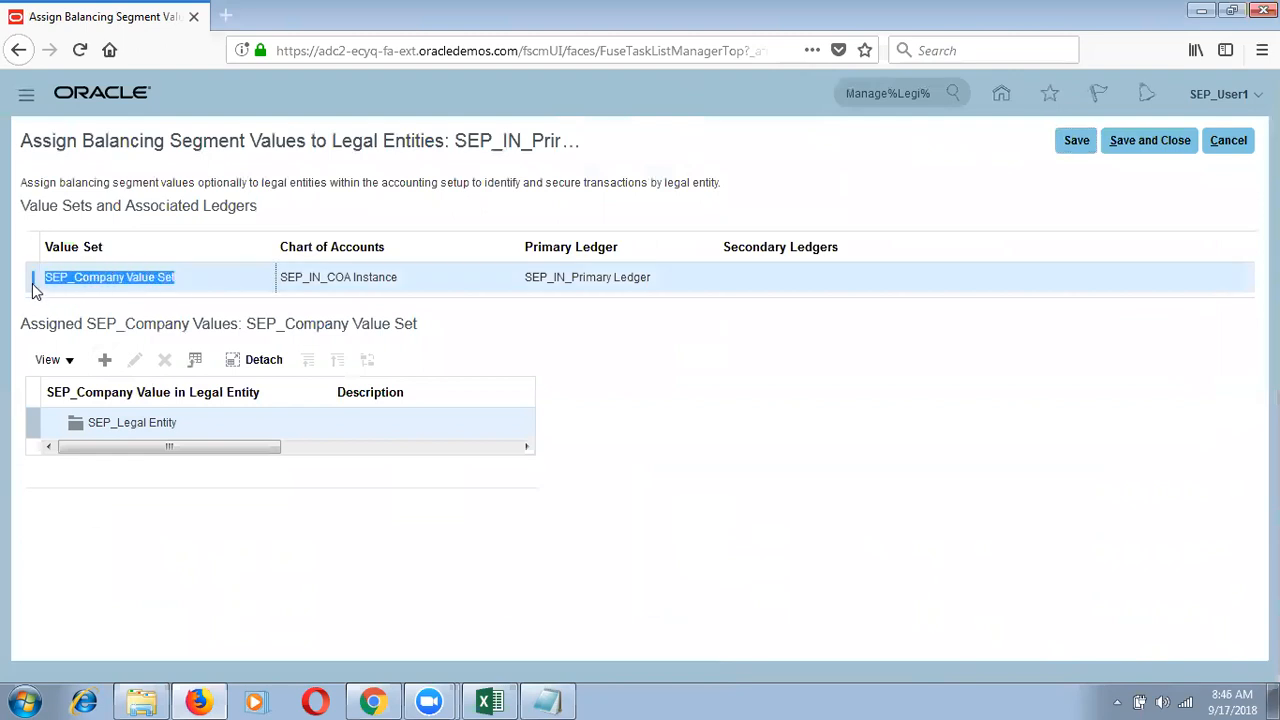
click(509, 9)
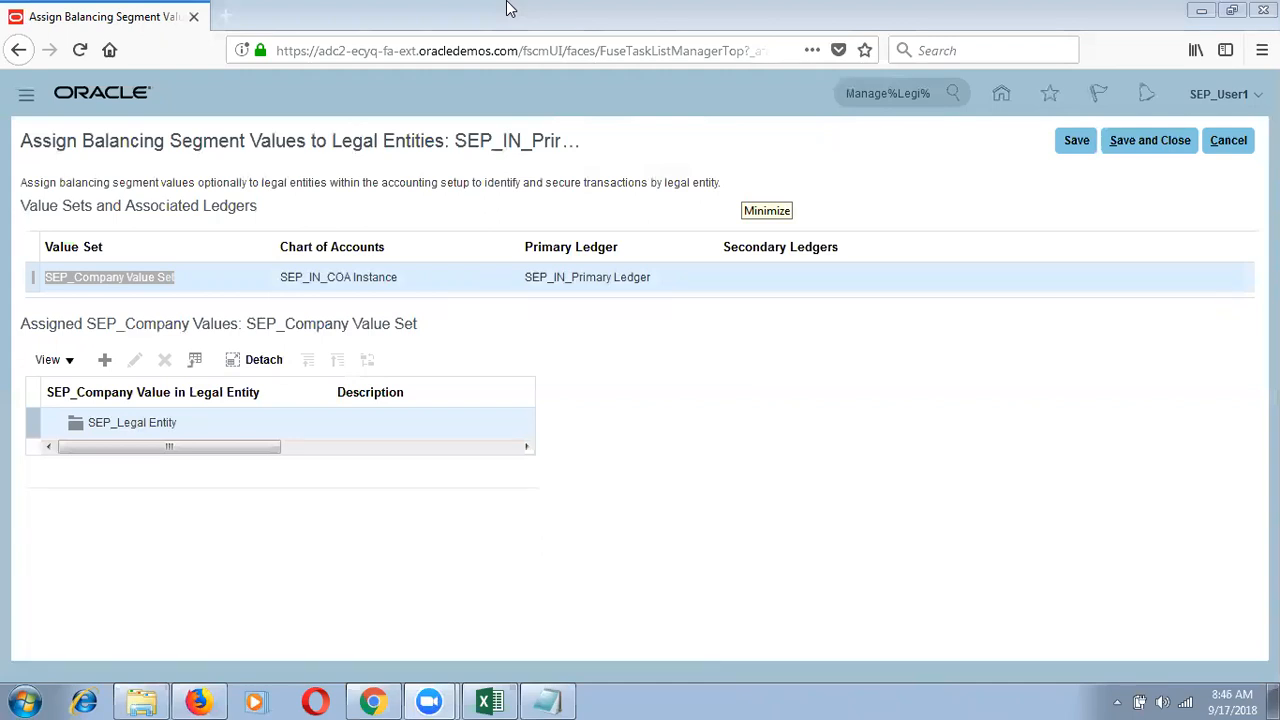
click(161, 281)
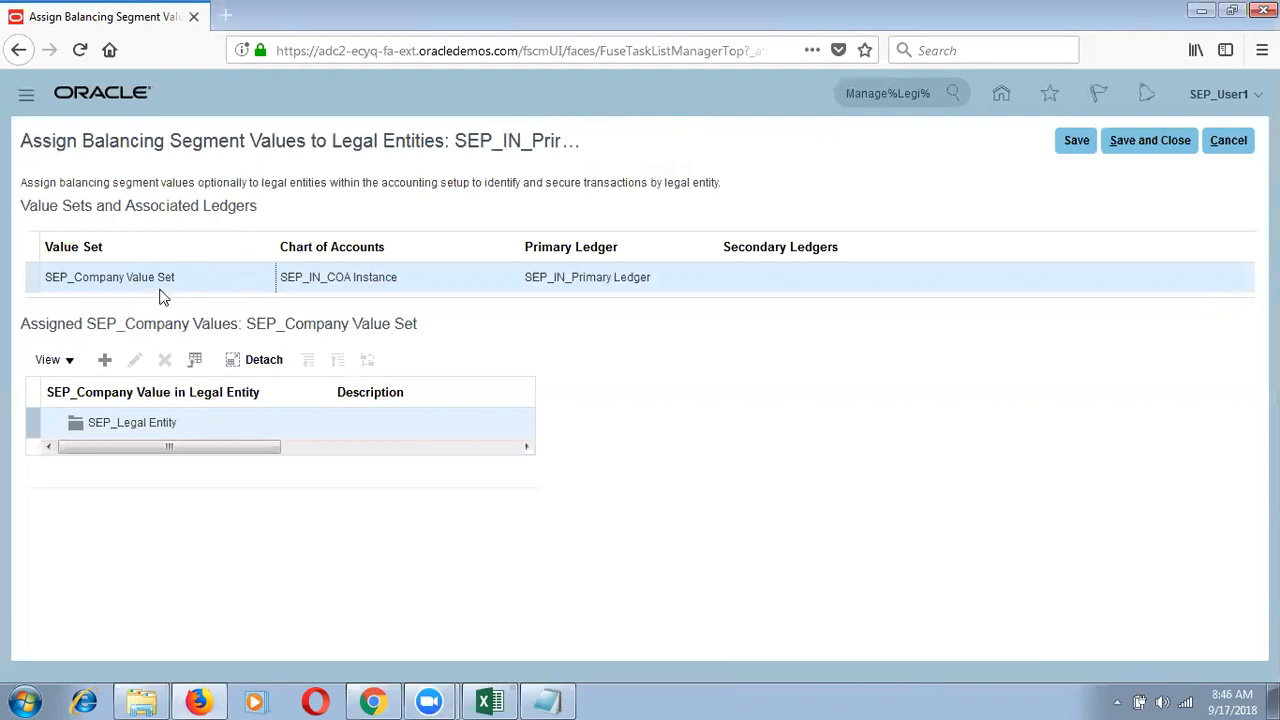
Step: Give SEP_Legal Entity company value 100 (MFG Company) and save the assignment
click(150, 425)
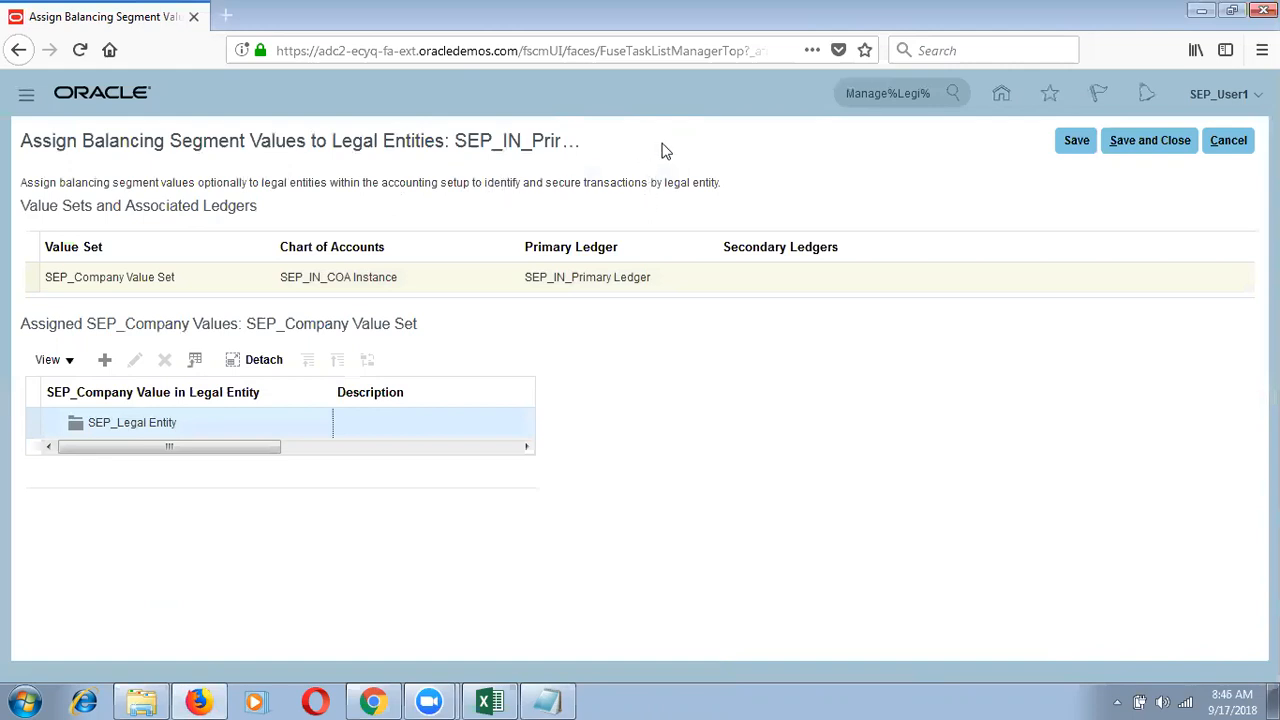
click(106, 360)
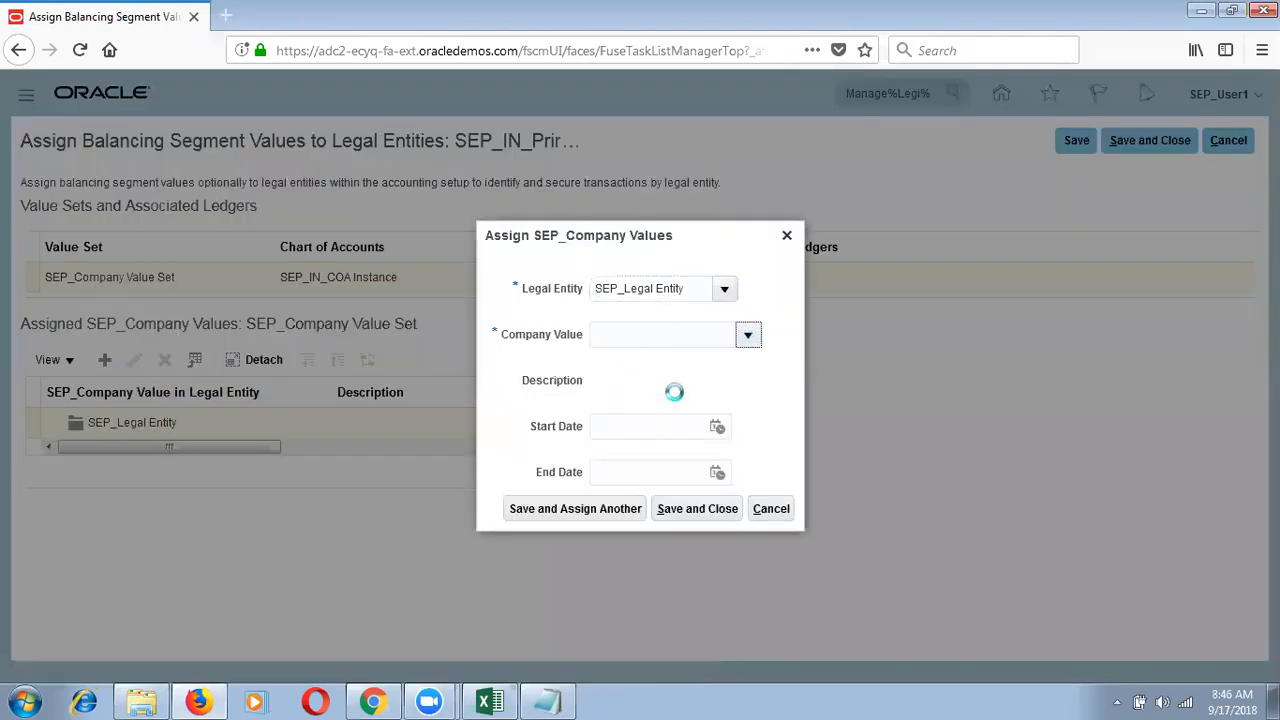
click(622, 364)
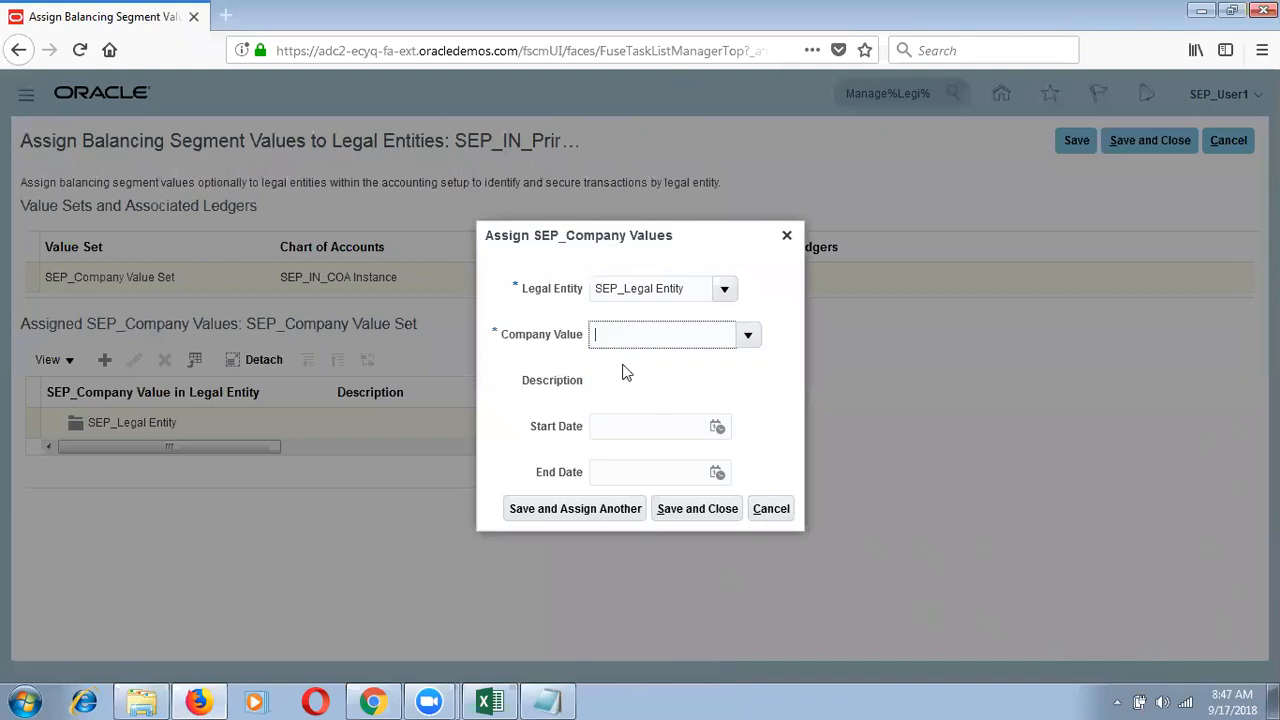
click(718, 510)
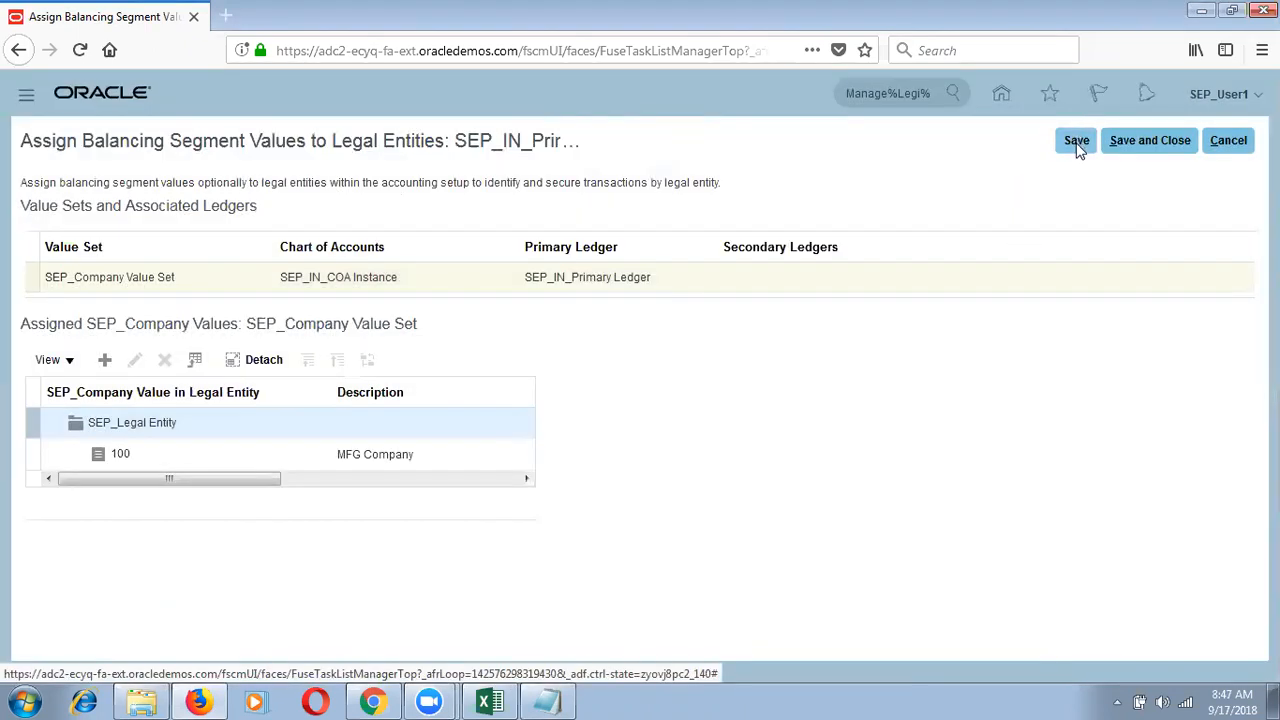
click(1076, 140)
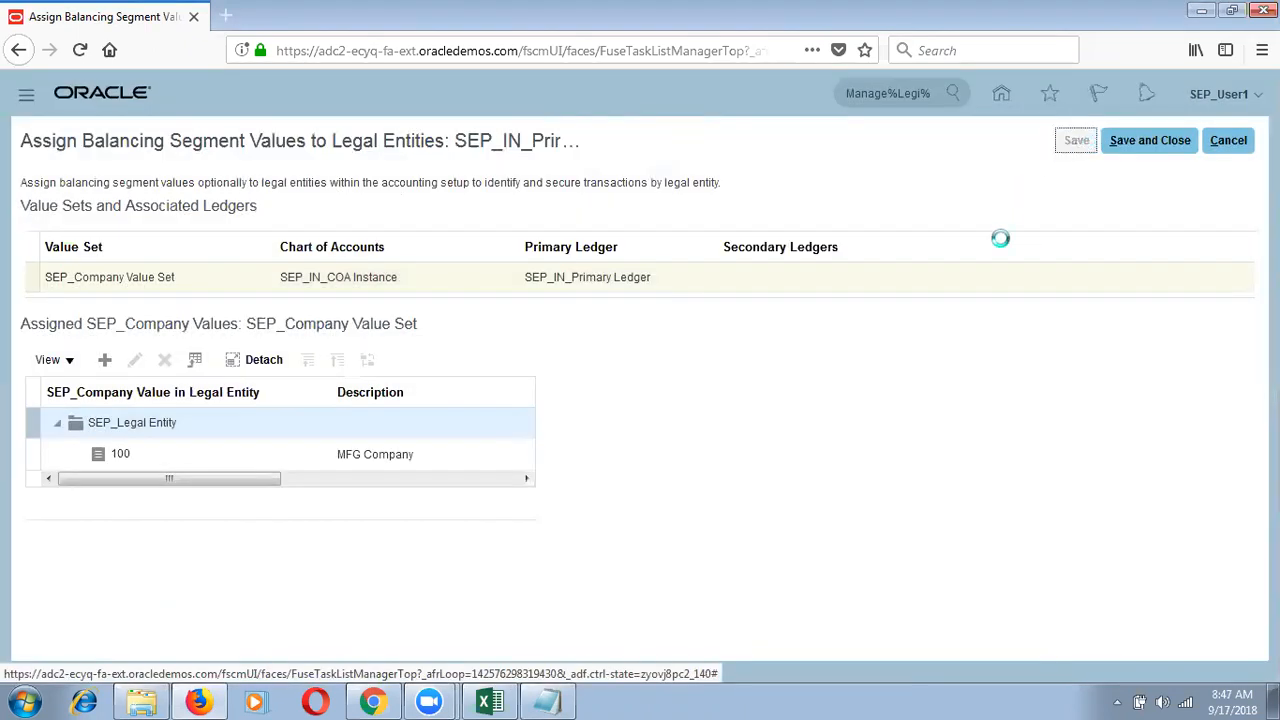
click(1163, 142)
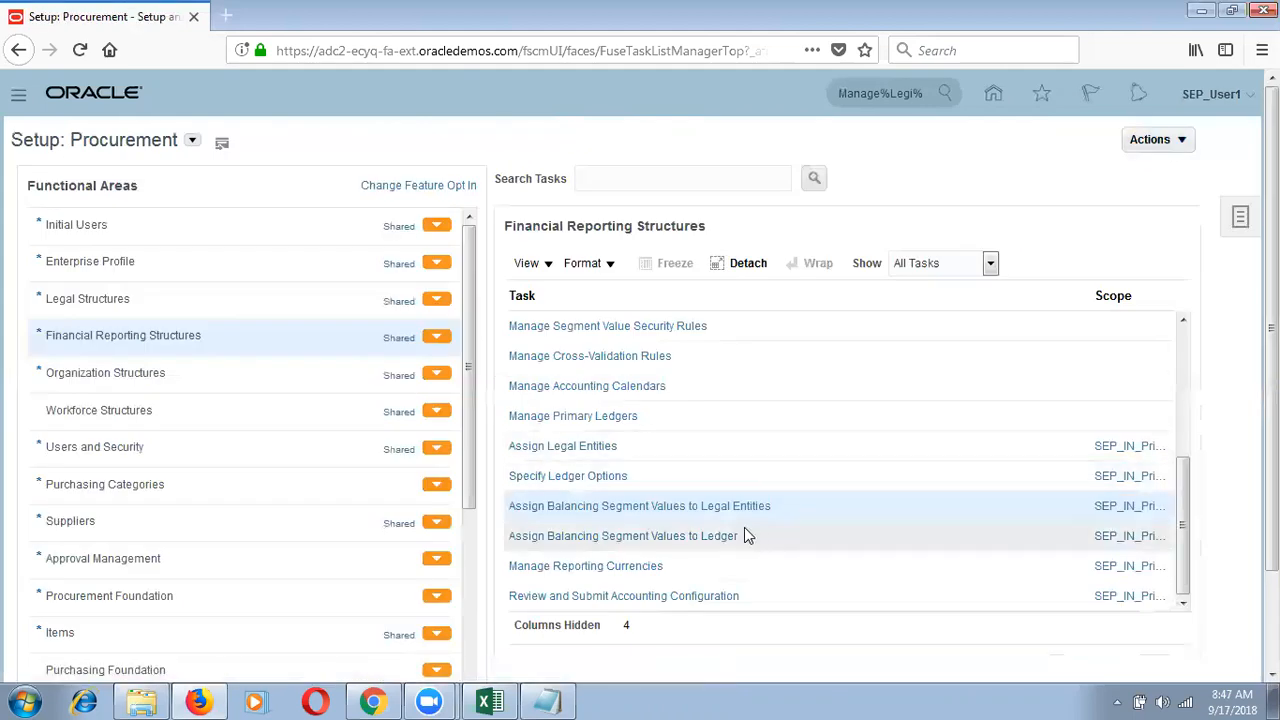
Step: Open Review and Submit Accounting Configuration for SEP_IN_Primary Ledger, showing SEP_Legal Entity with company 100
click(588, 597)
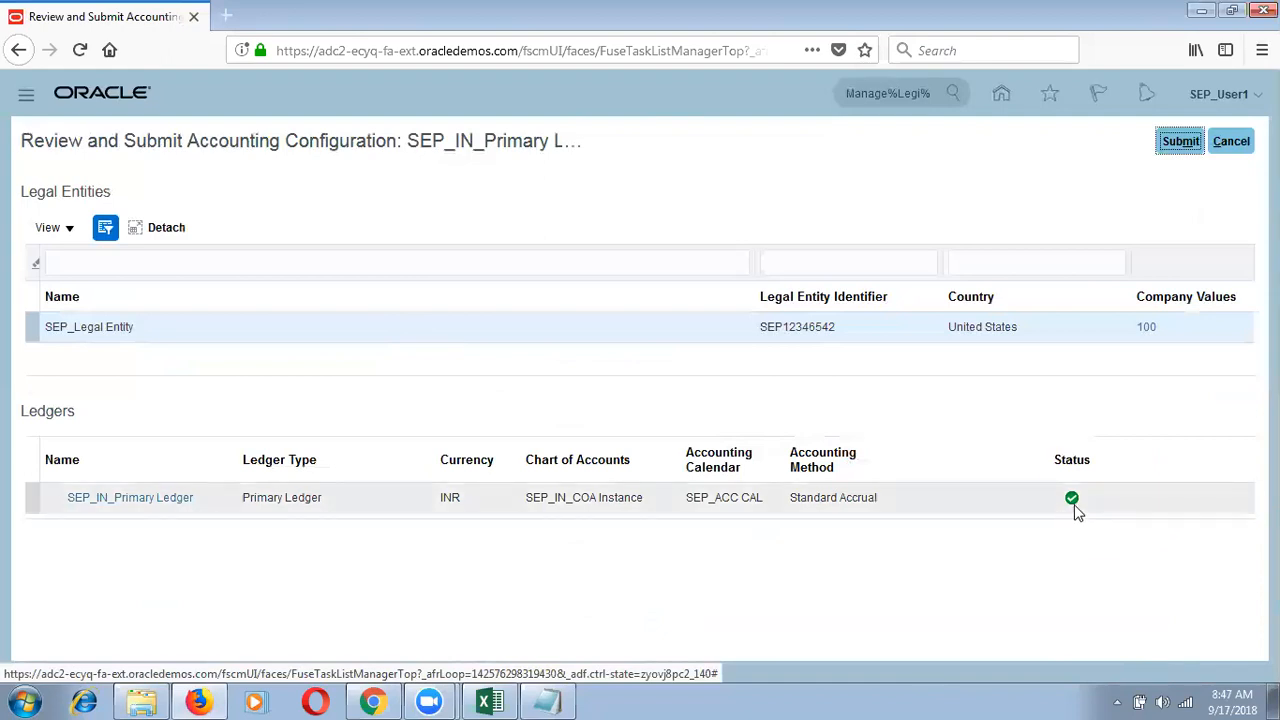
Step: Submit the SEP_IN_Primary Ledger accounting configuration, launching Create Accounting Configuration process 1414451
mouse_move(1073, 500)
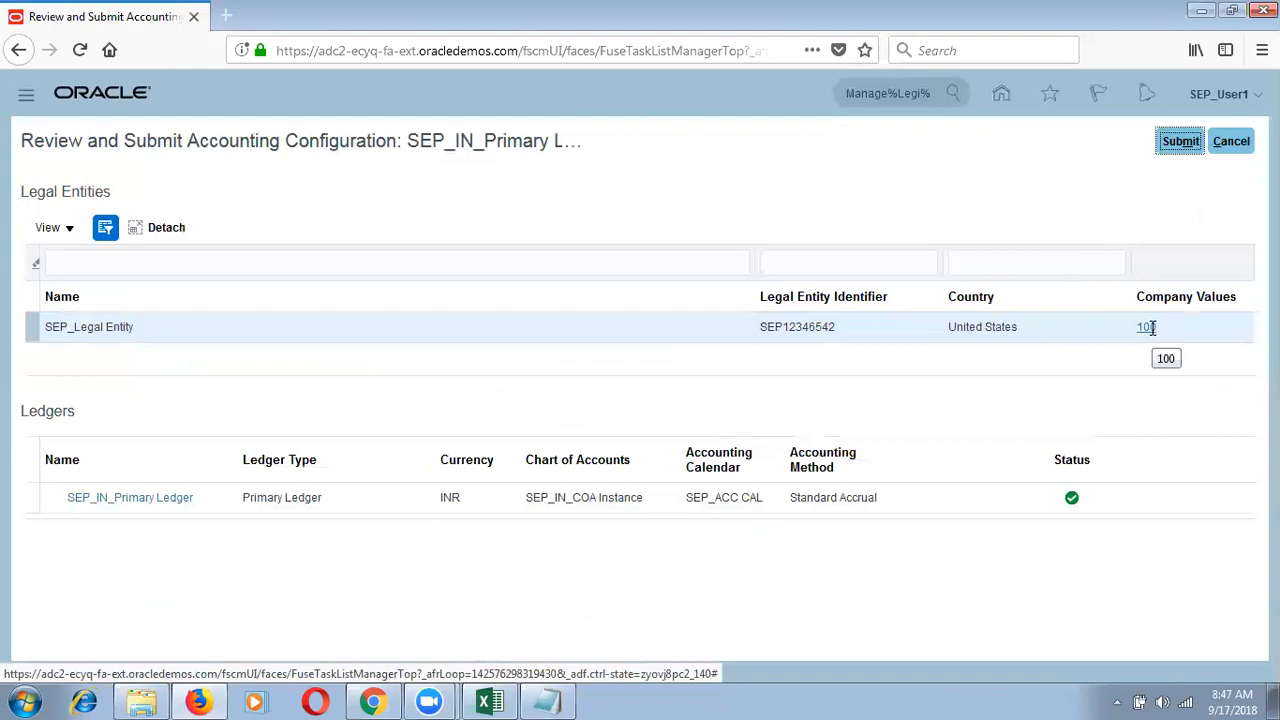
click(1180, 148)
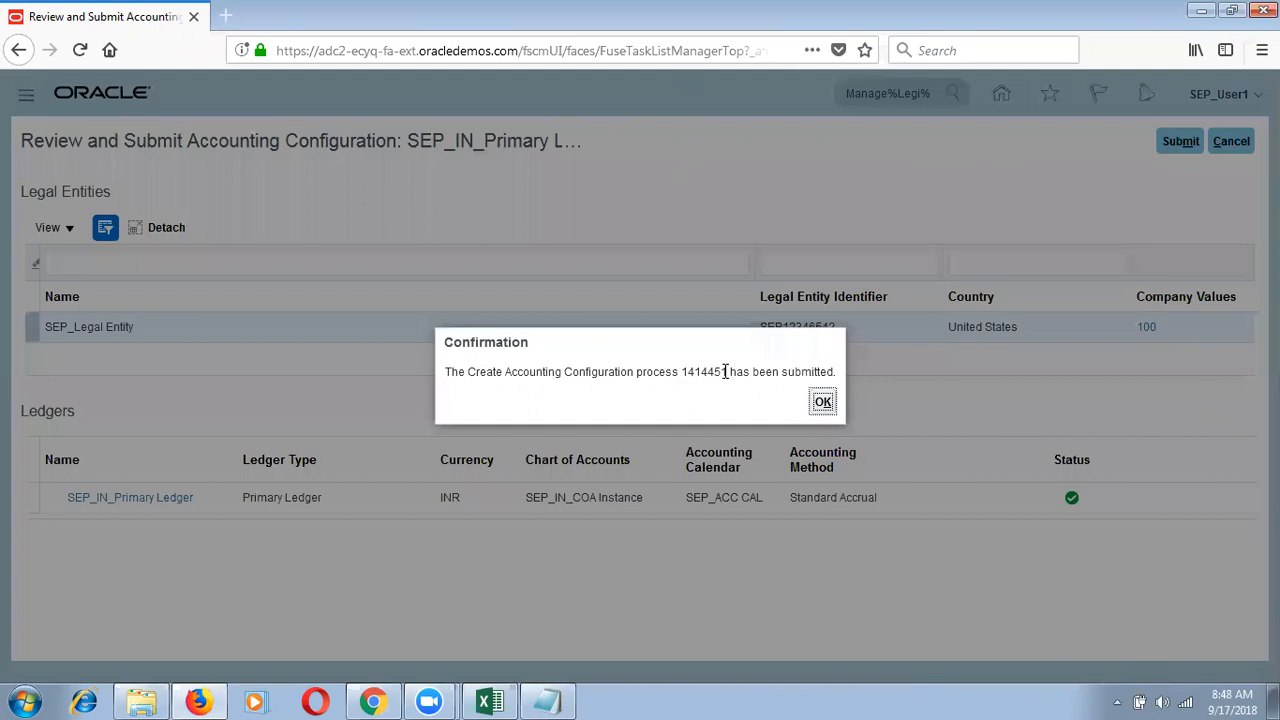
Step: Dismiss the submission confirmation and go to Scheduled Processes via the Navigator
click(823, 408)
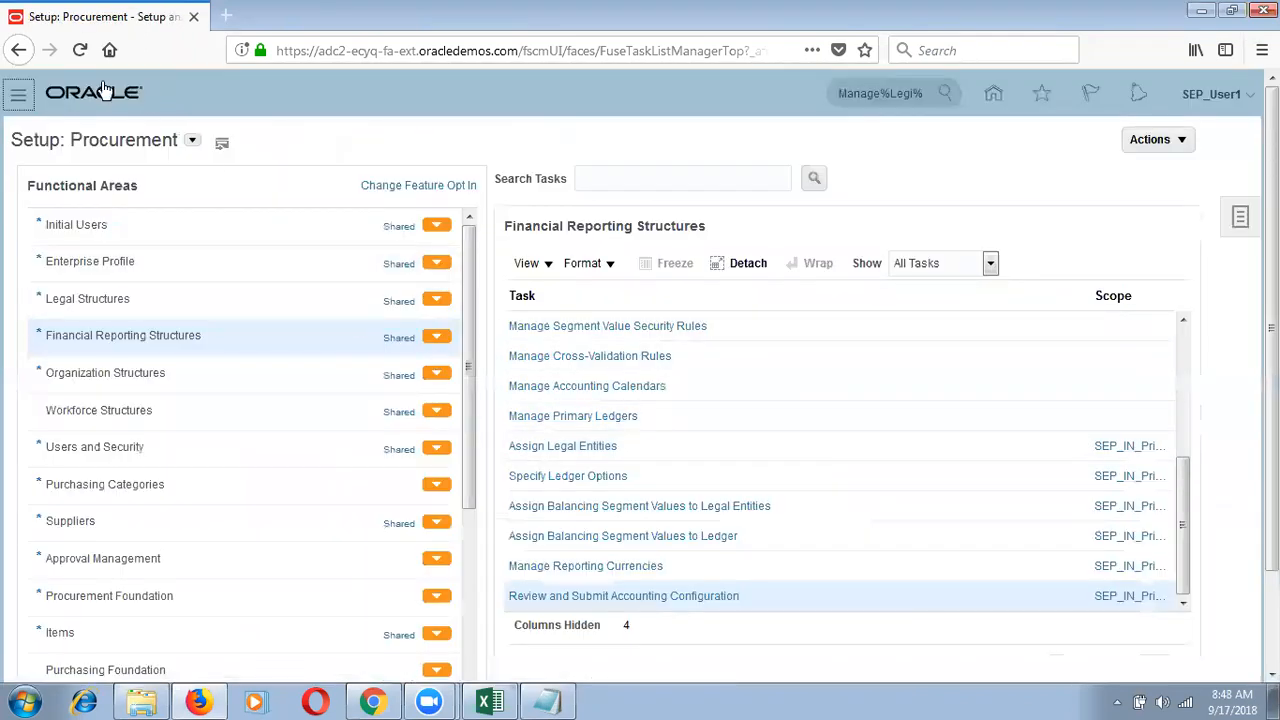
click(19, 101)
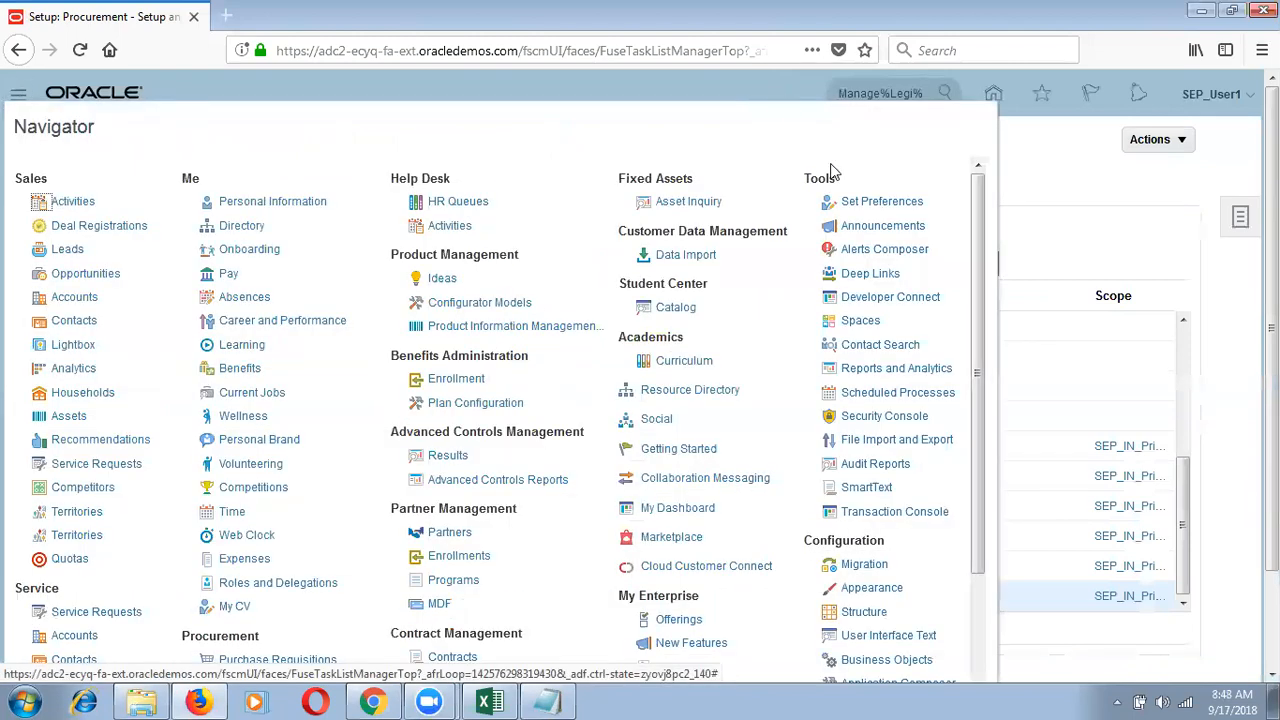
click(884, 400)
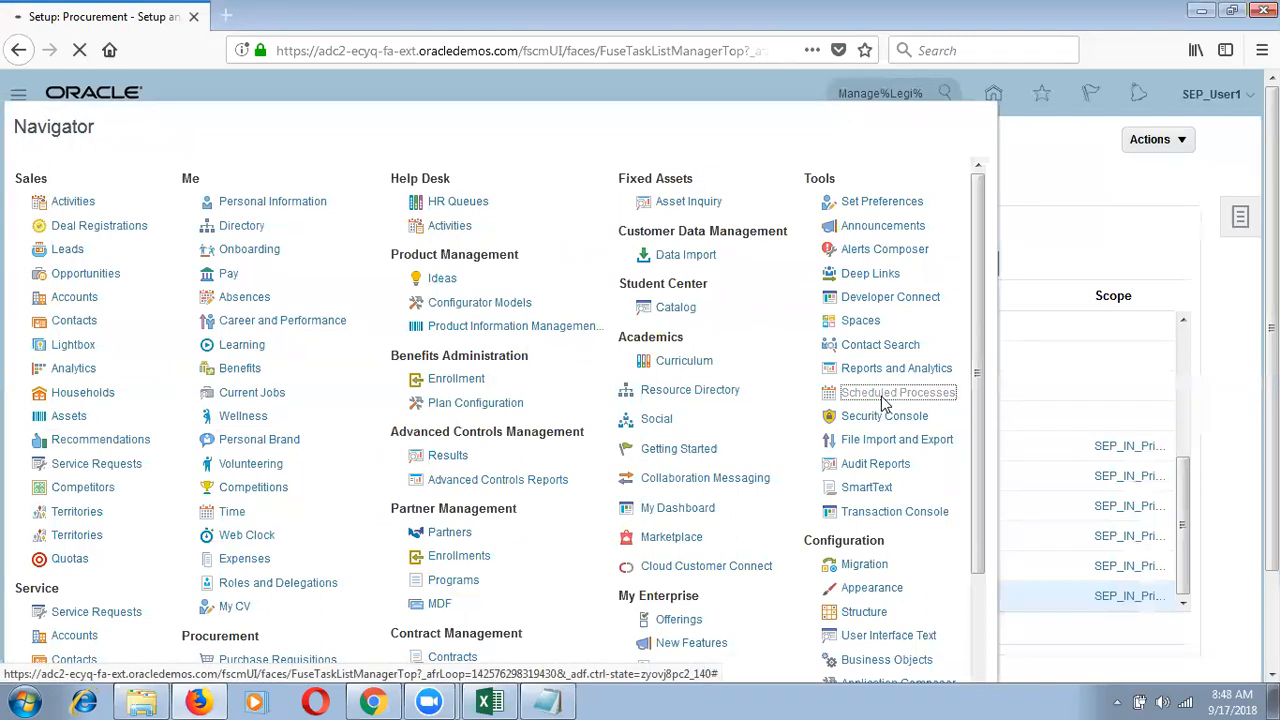
Step: Inspect Complete Accounting Configuration, Load Charts of Accounts Values and Create Balances Cubes, refreshing their statuses
click(388, 456)
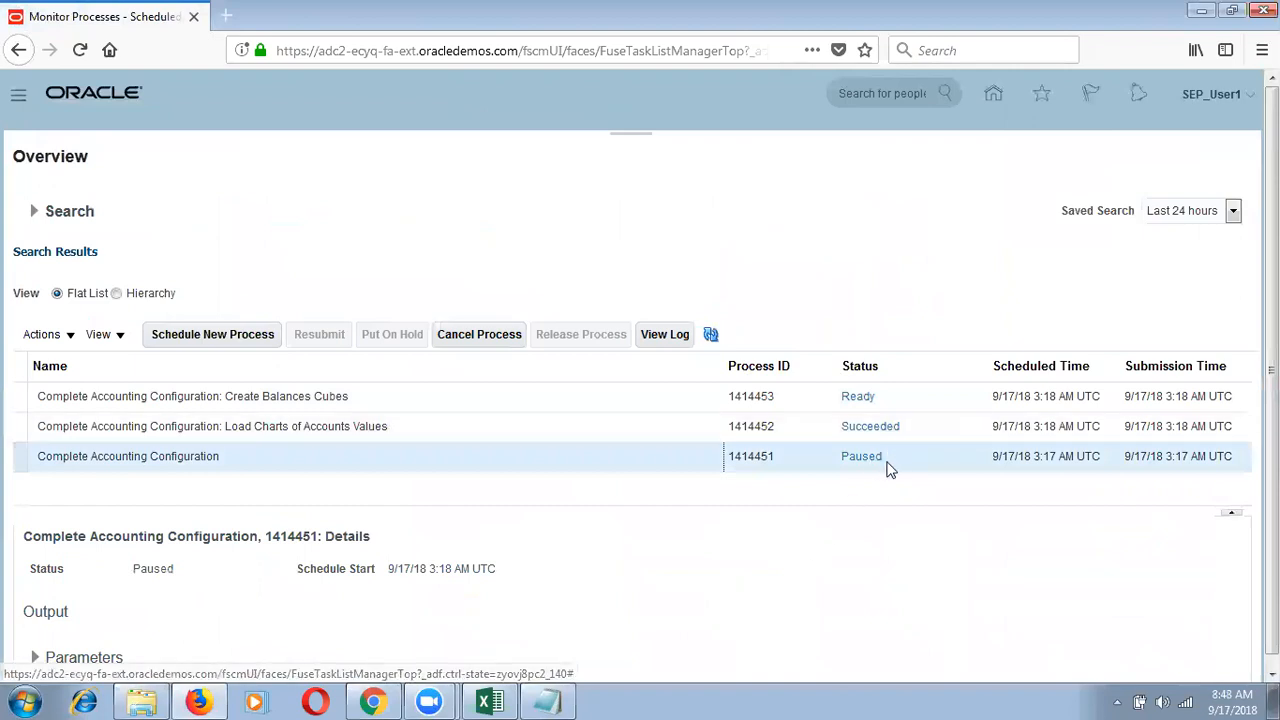
click(705, 437)
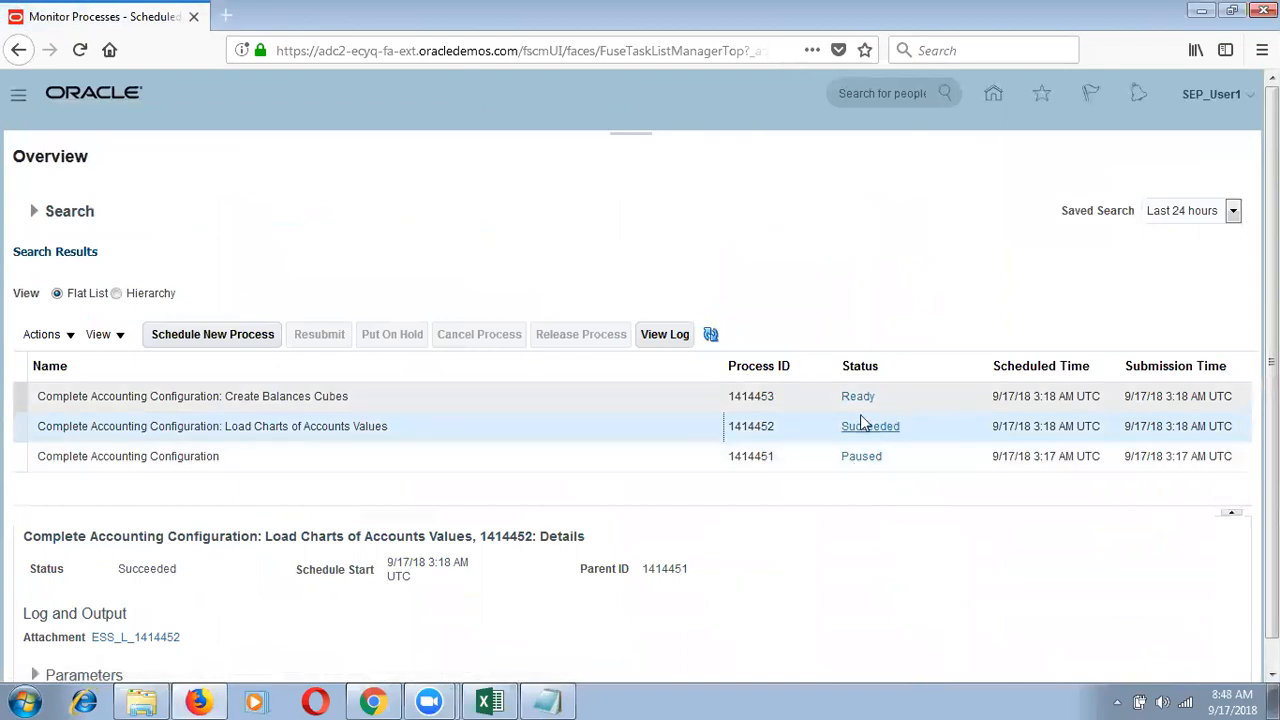
click(577, 402)
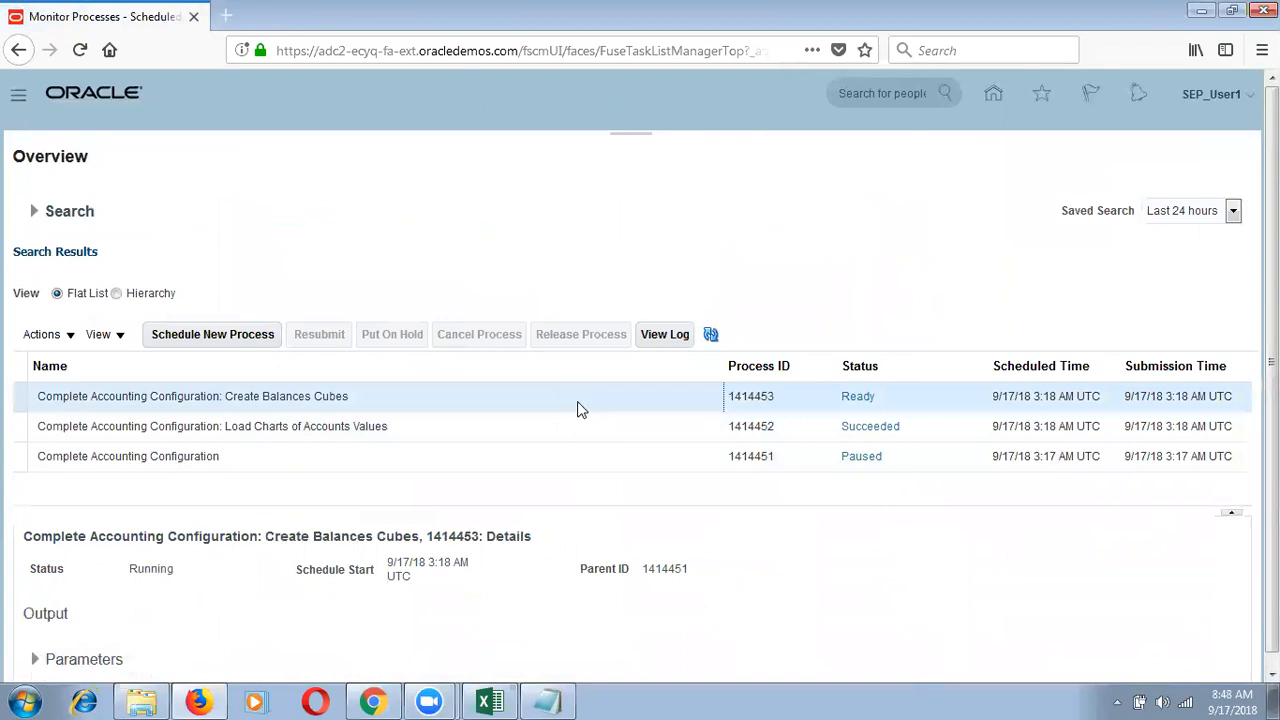
click(713, 338)
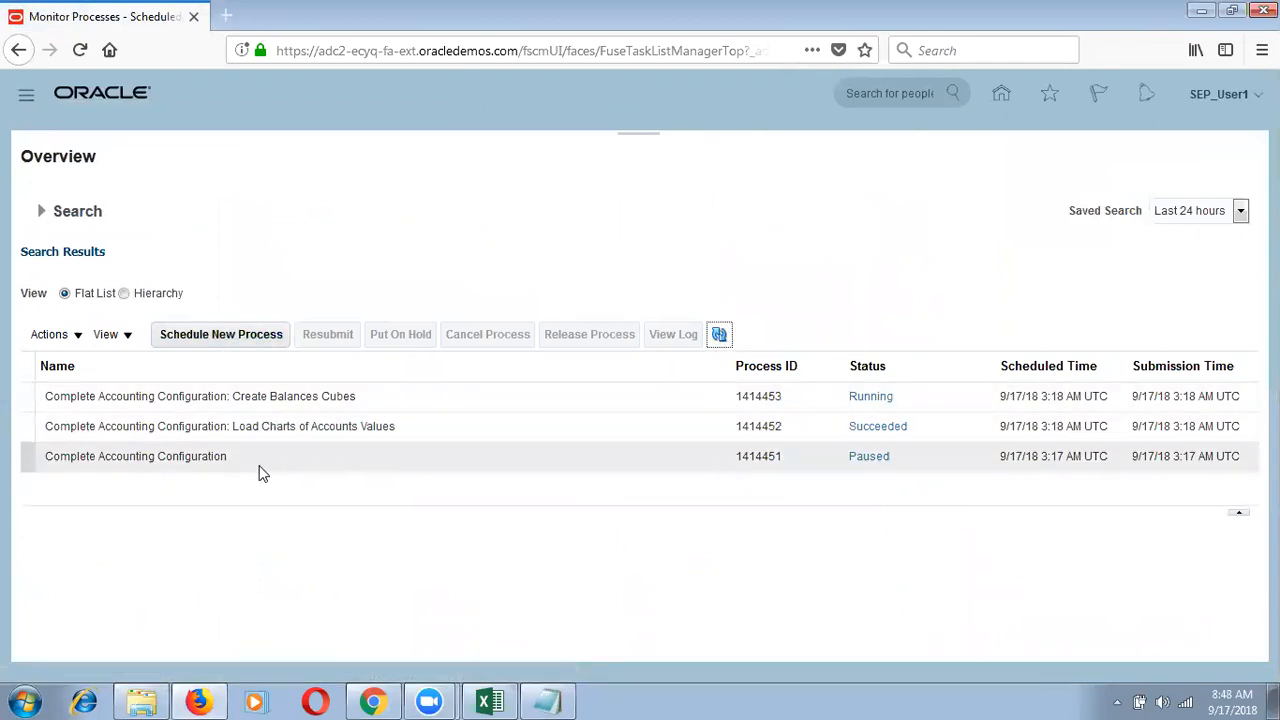
click(258, 462)
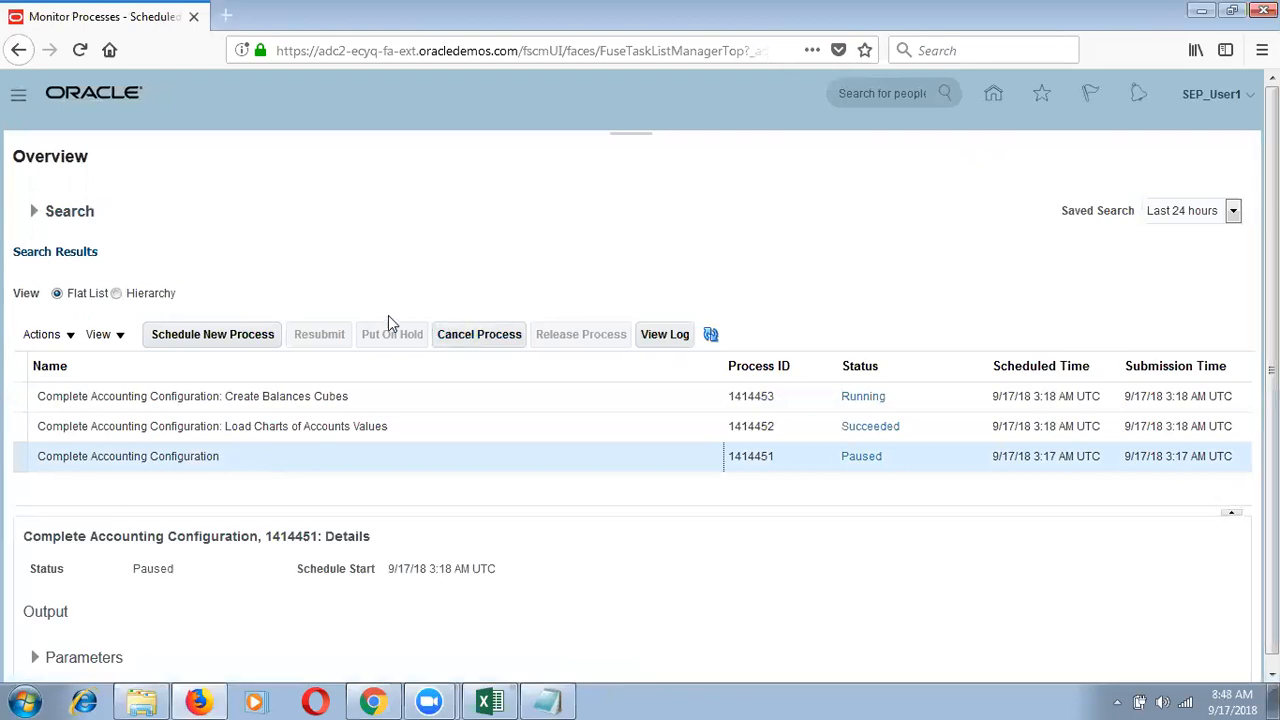
click(391, 396)
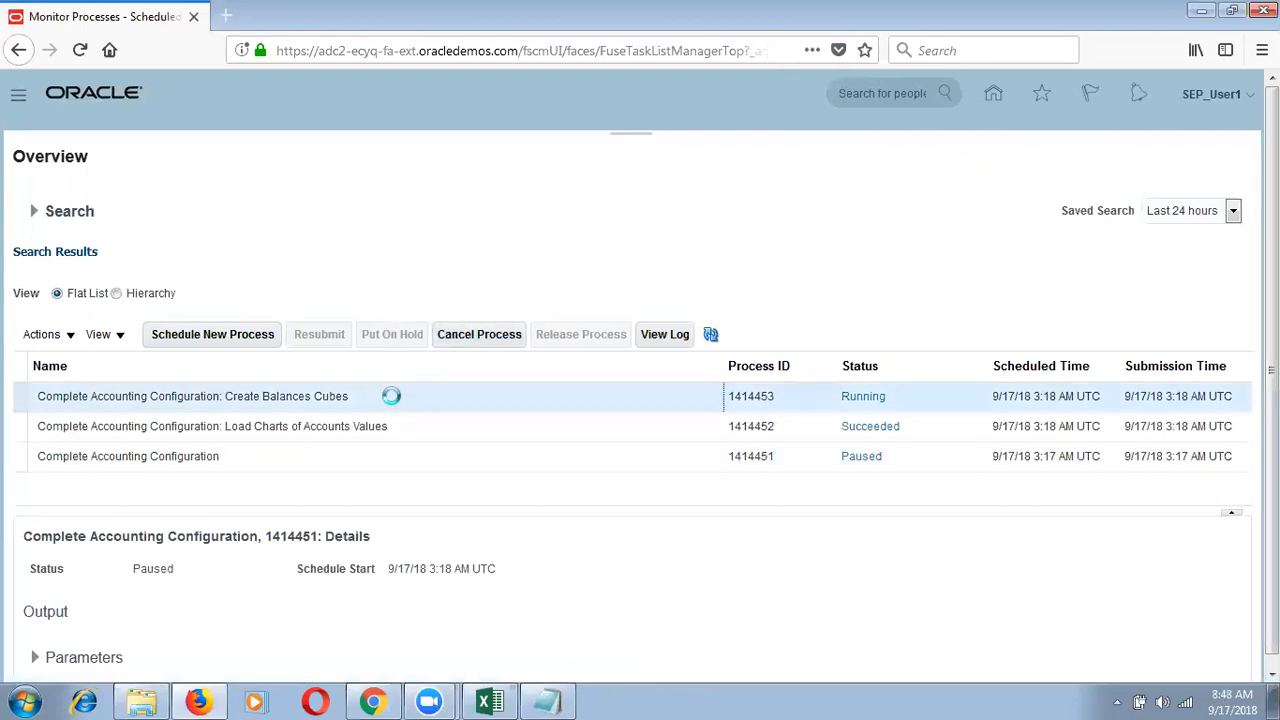
click(712, 336)
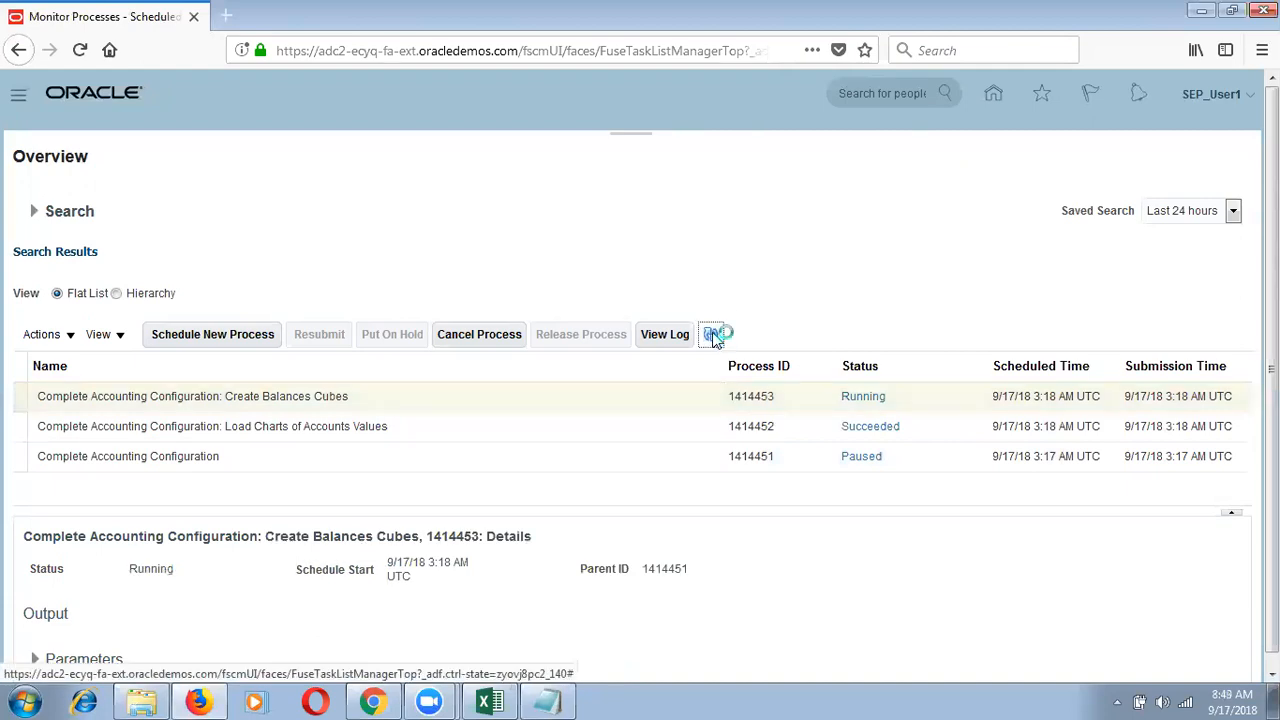
click(716, 338)
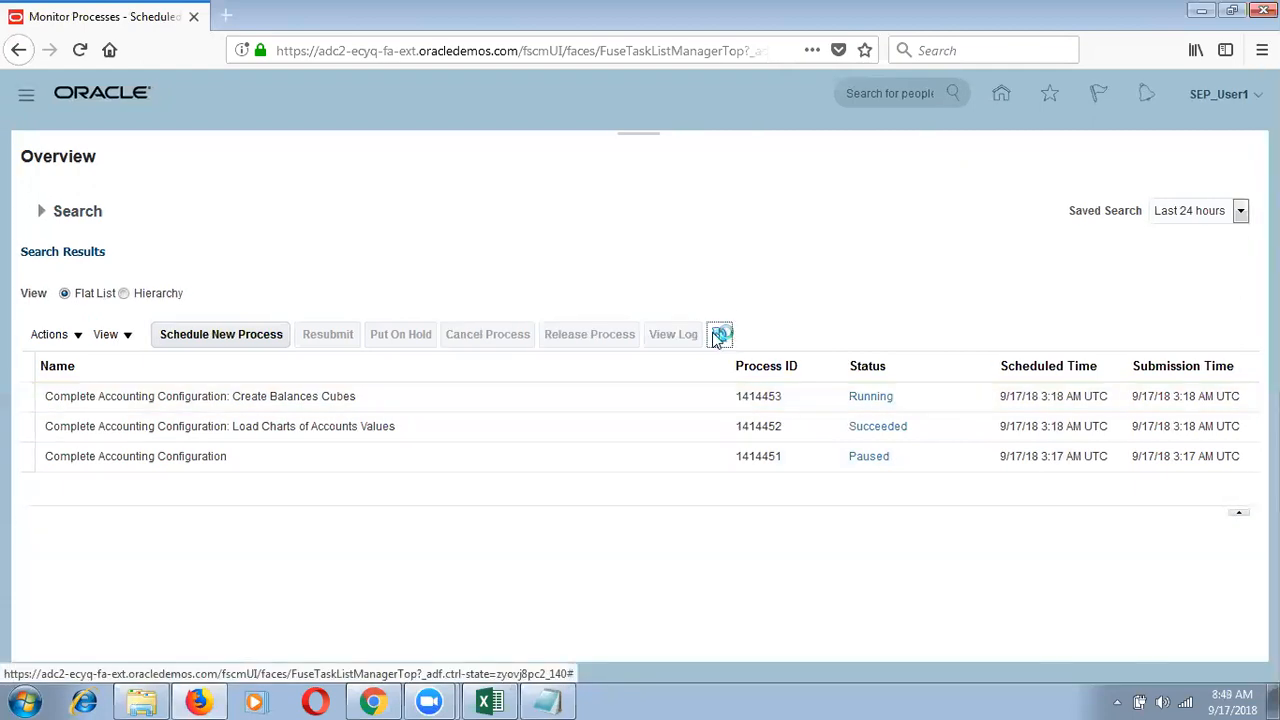
click(716, 340)
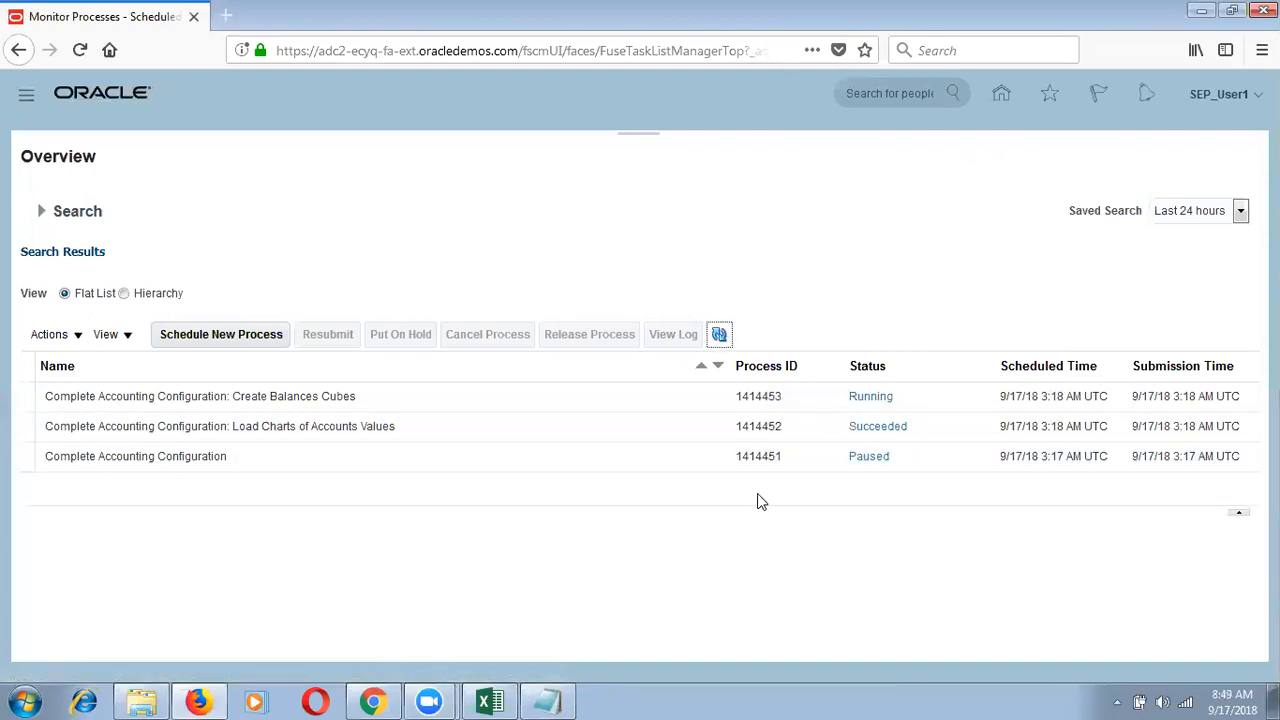
click(41, 211)
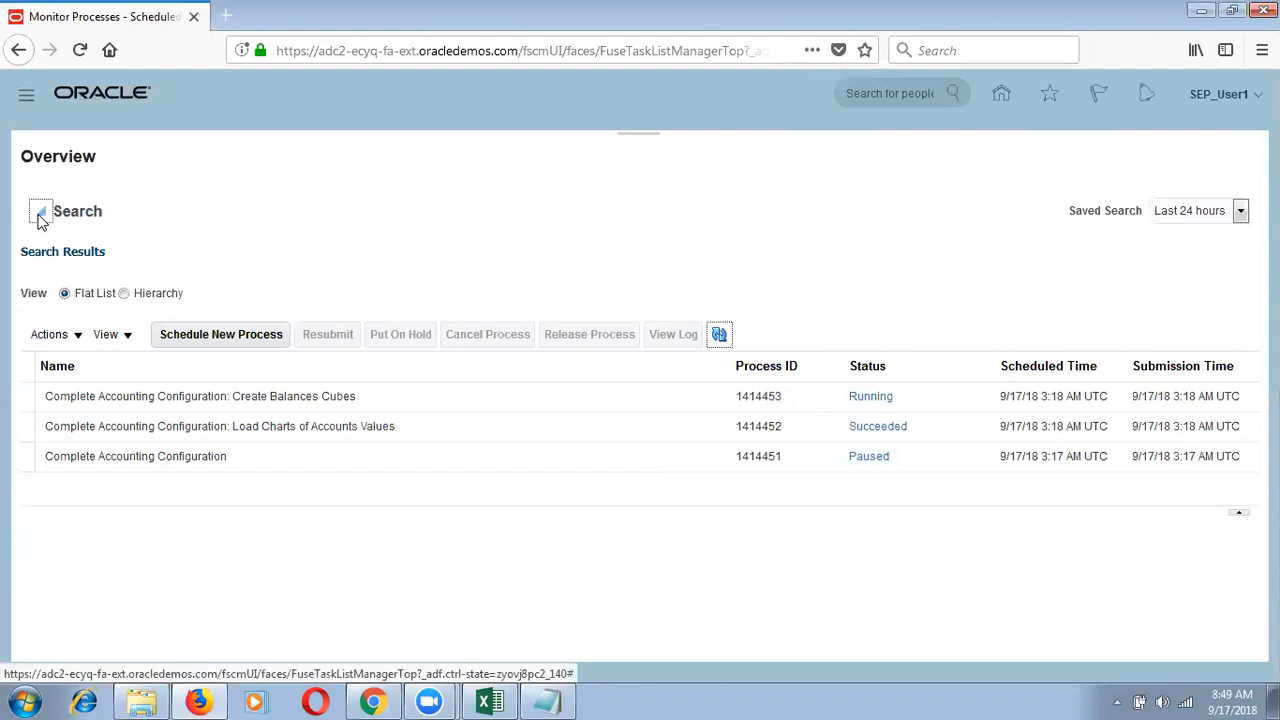
Step: Adjust the process search criteria, keeping the Last 24 hours time range
click(277, 284)
click(318, 246)
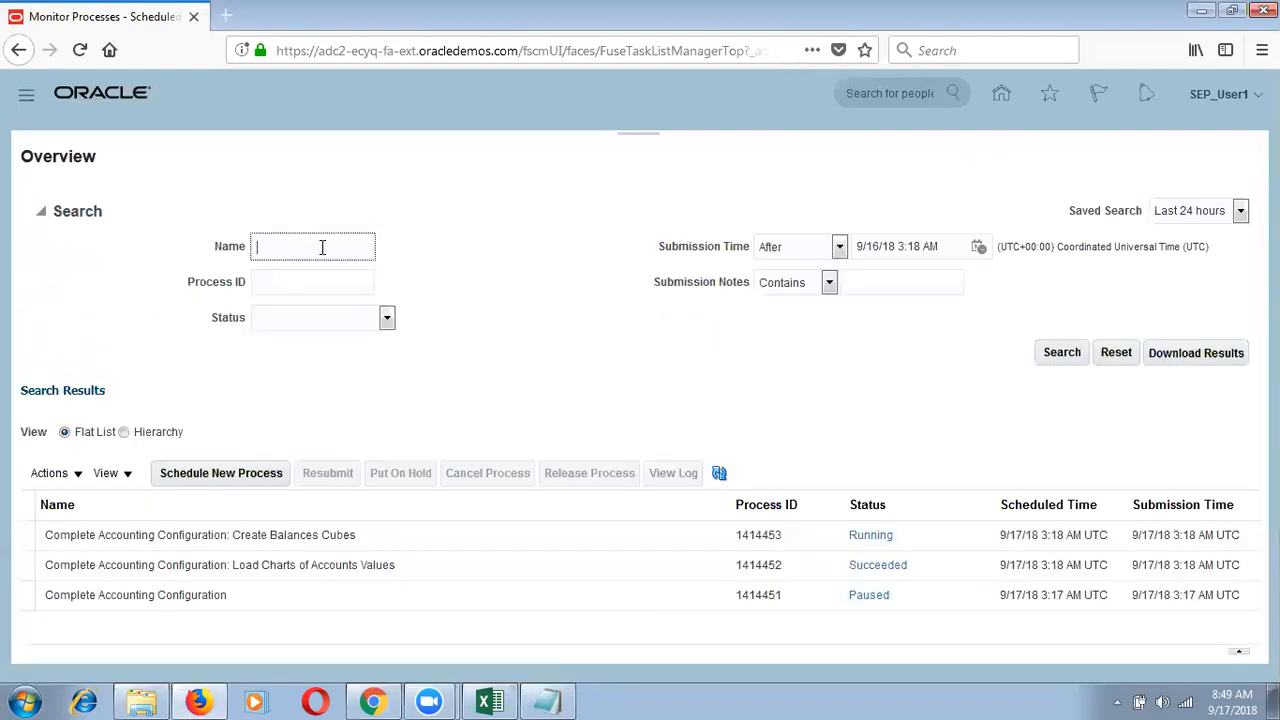
click(360, 328)
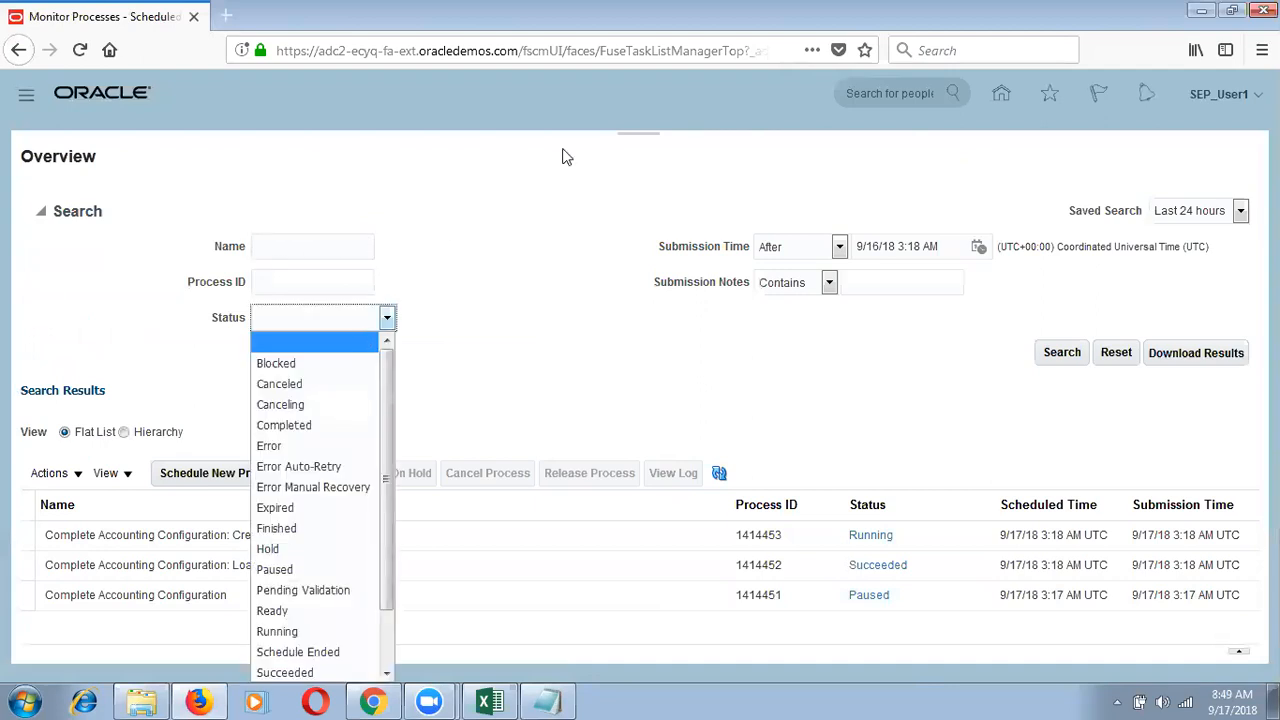
click(1220, 218)
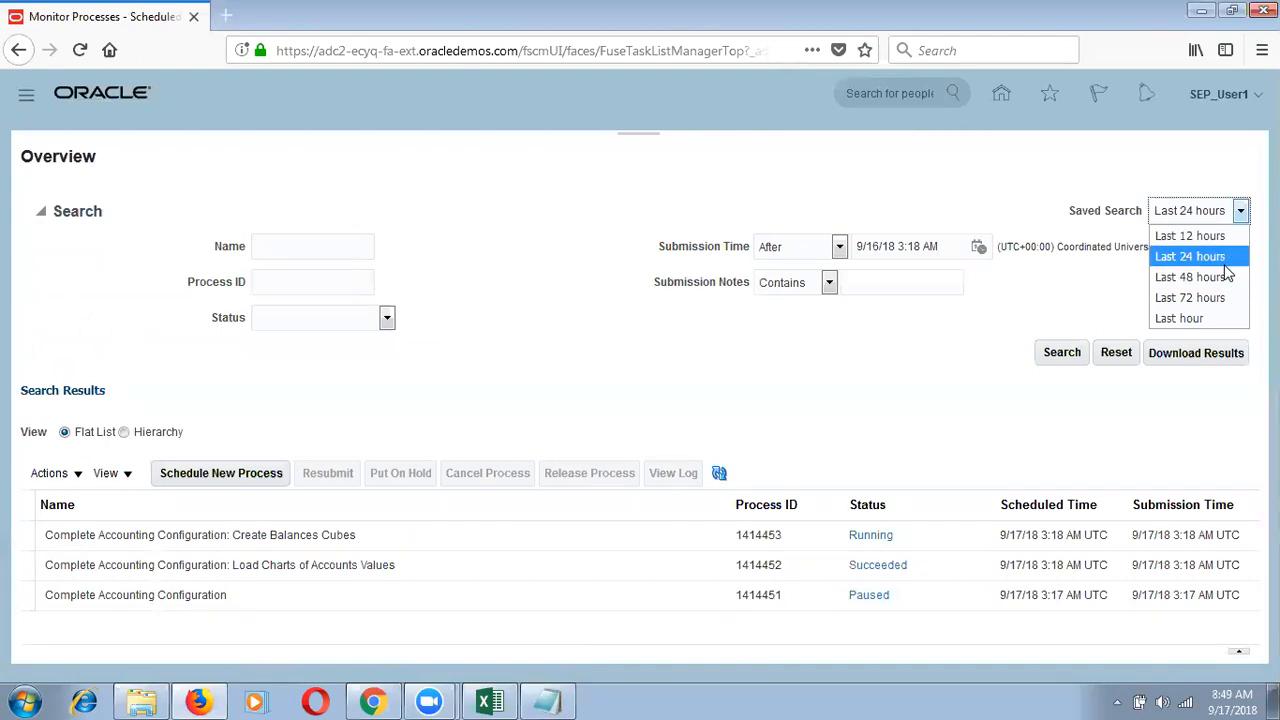
click(1189, 256)
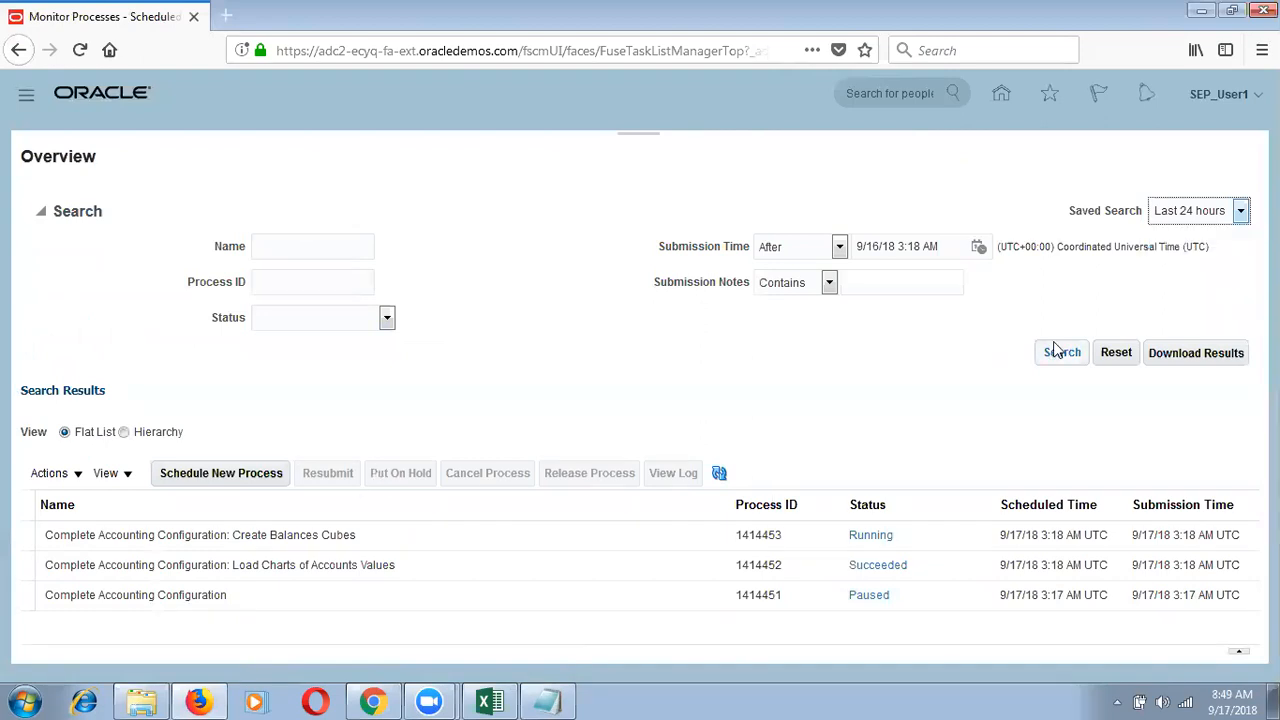
click(40, 212)
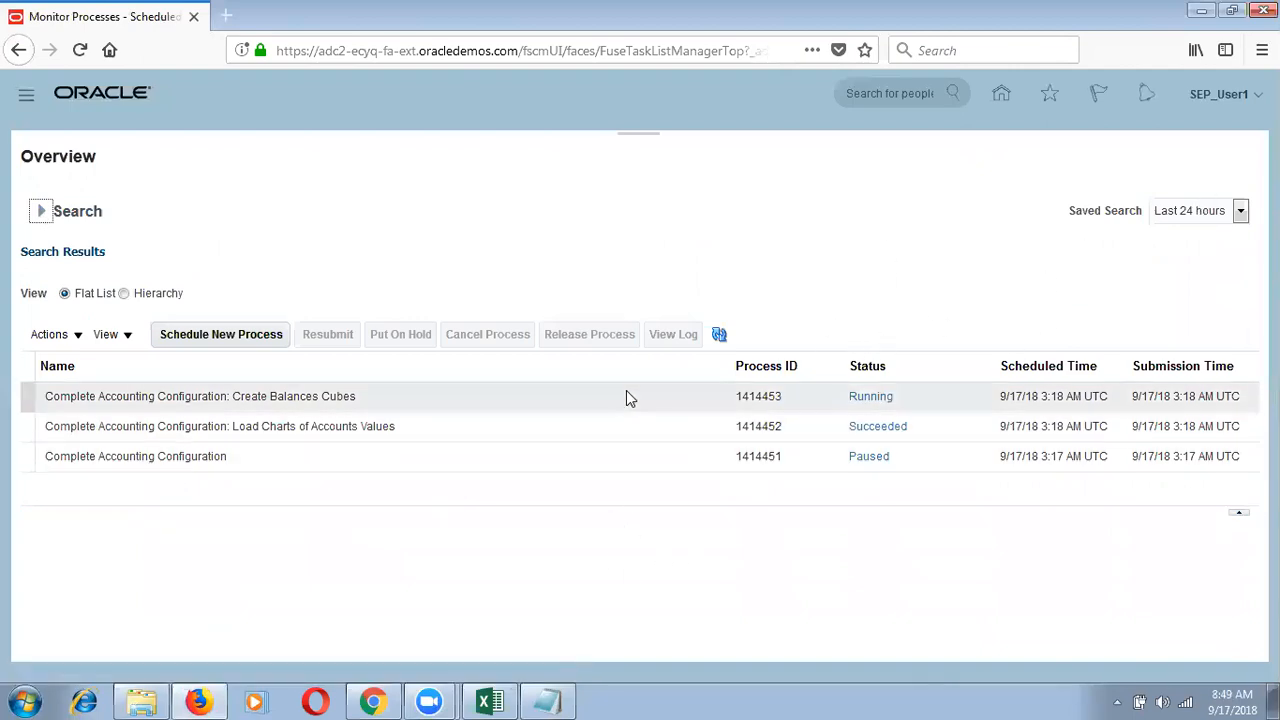
Step: Refresh until all three processes show Succeeded, then go to Setup and Maintenance
click(720, 337)
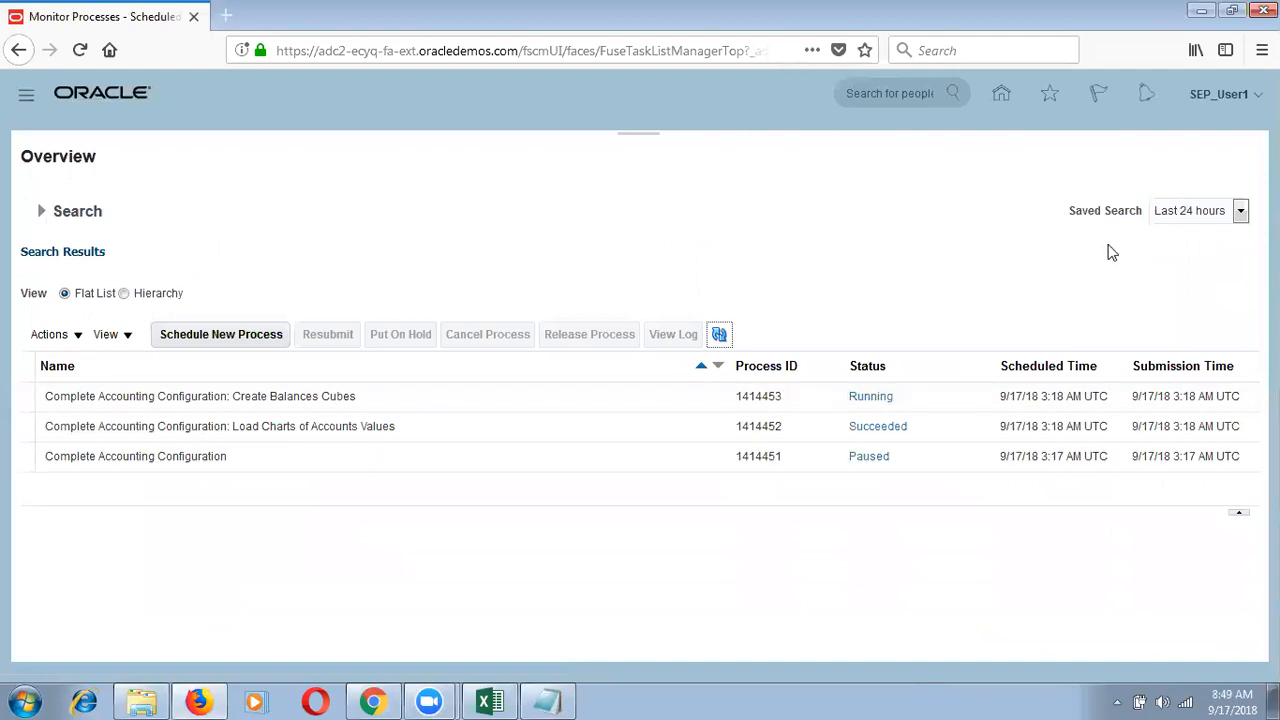
click(722, 334)
click(722, 335)
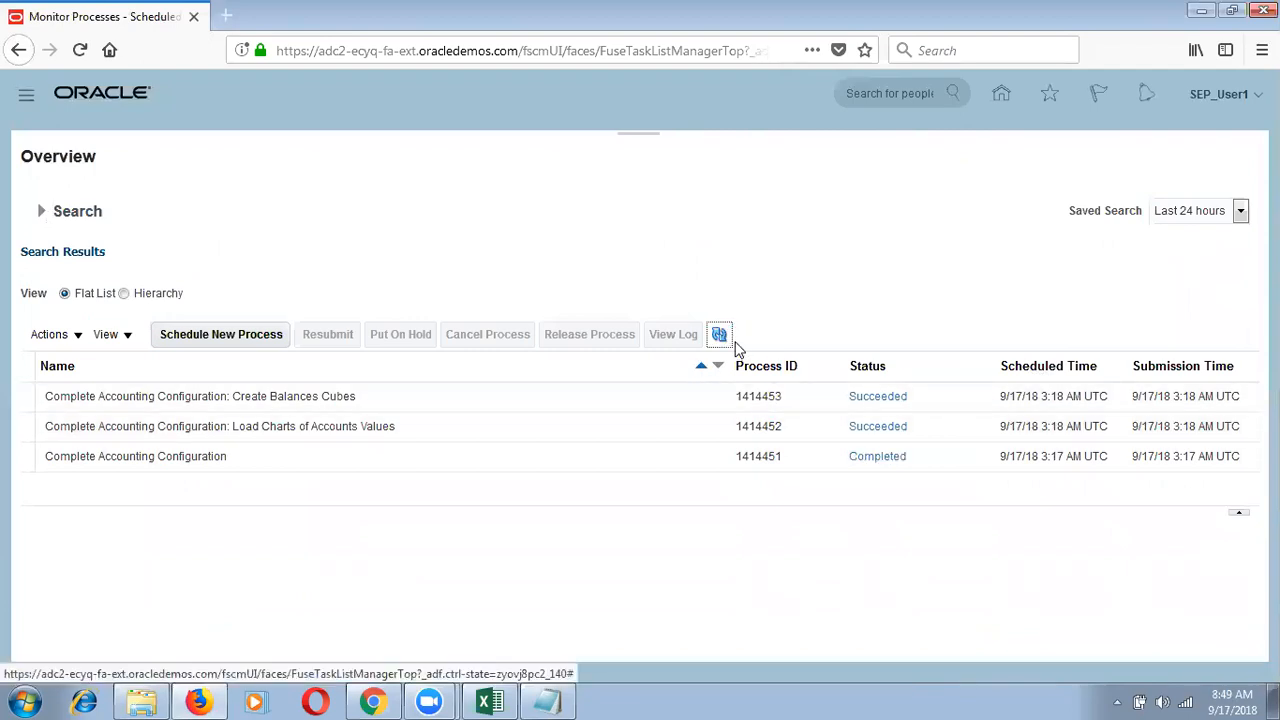
click(730, 342)
click(730, 342)
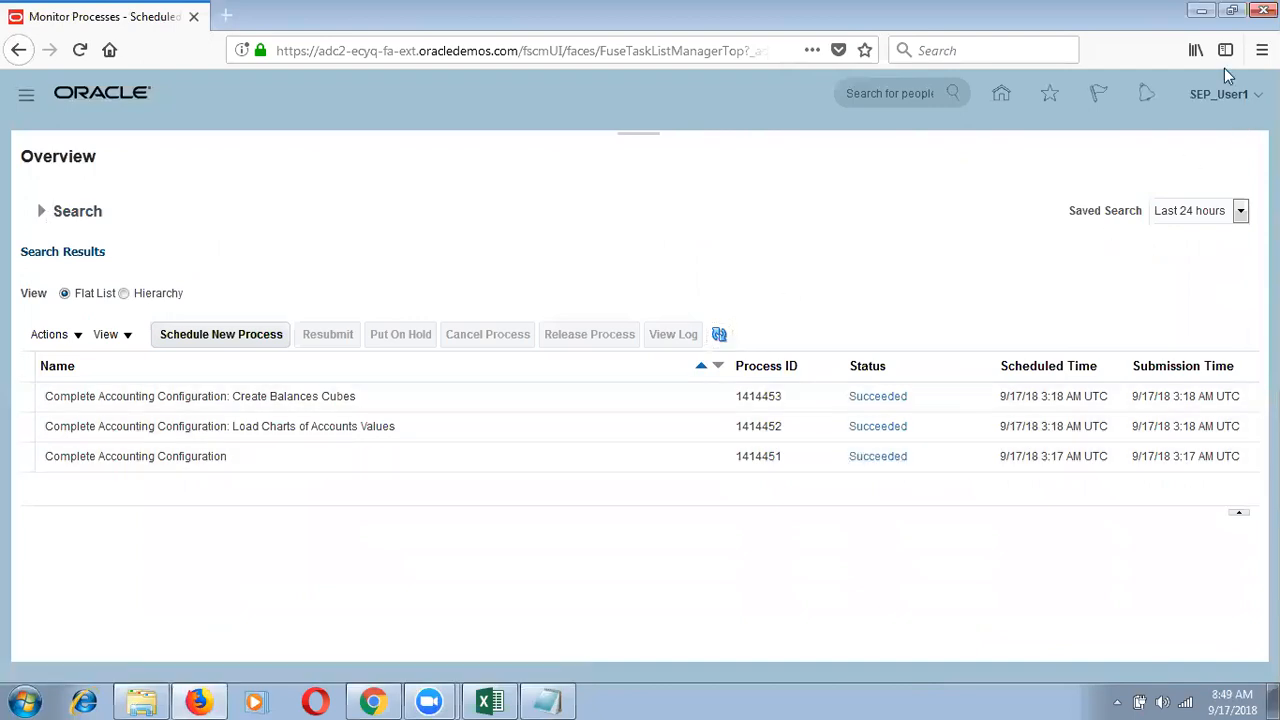
click(1240, 98)
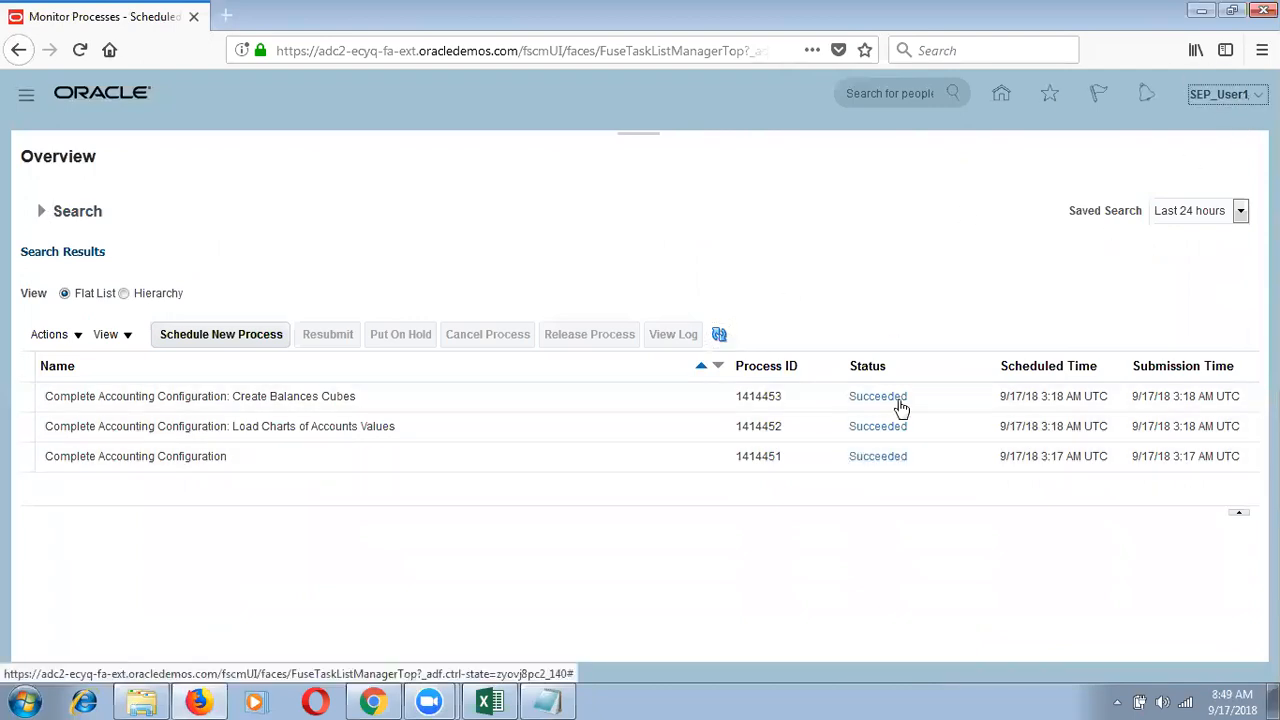
click(1058, 317)
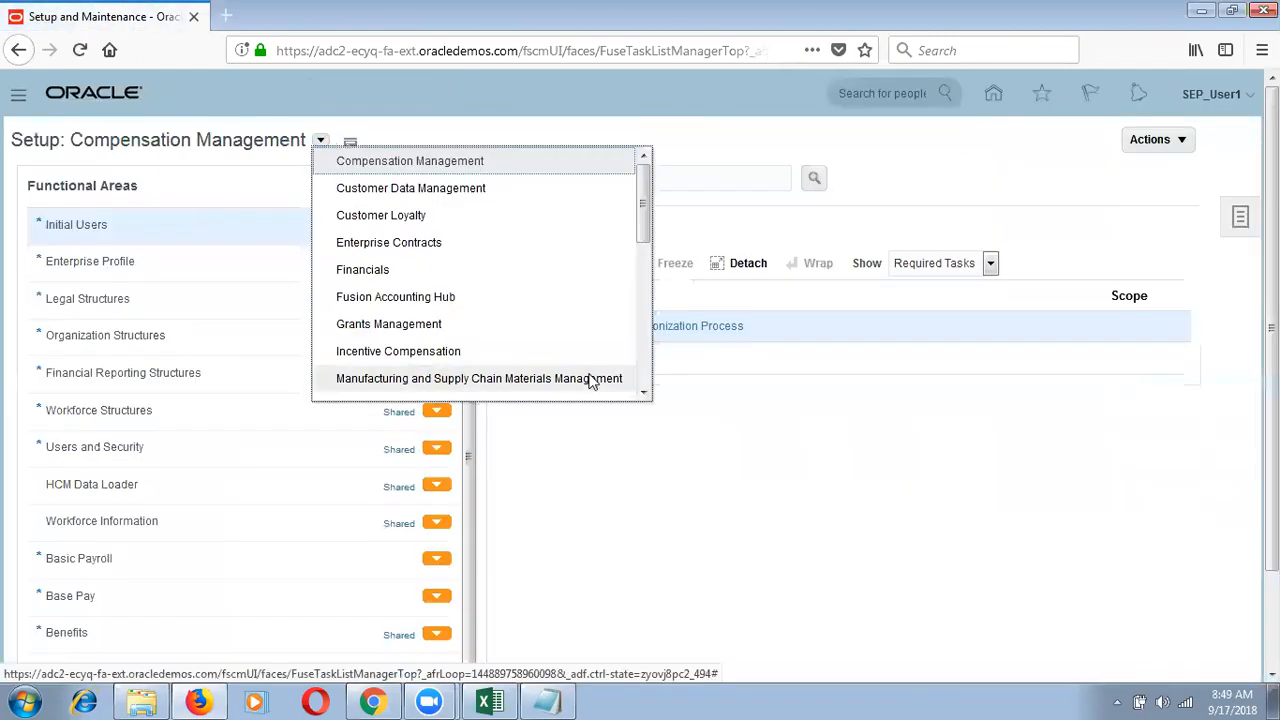
Step: Select the Procurement offering and open Manage Primary Ledgers from Financial Reporting Structures
click(646, 376)
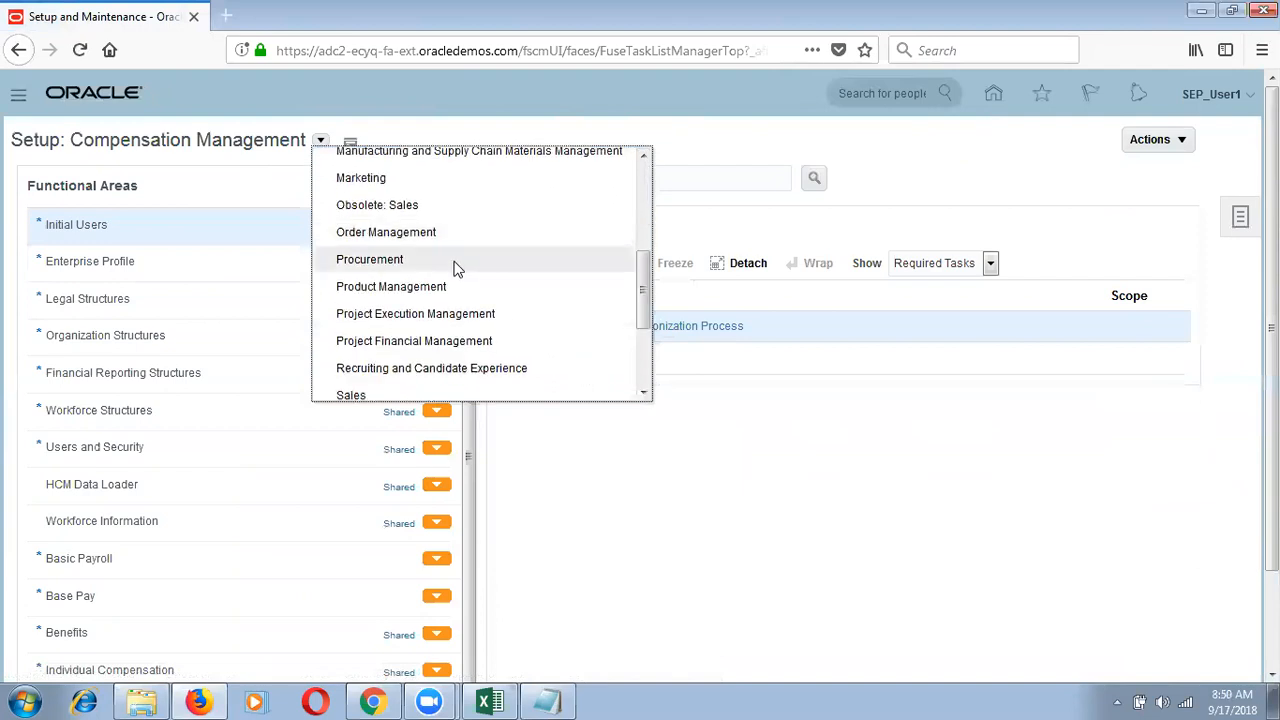
click(451, 262)
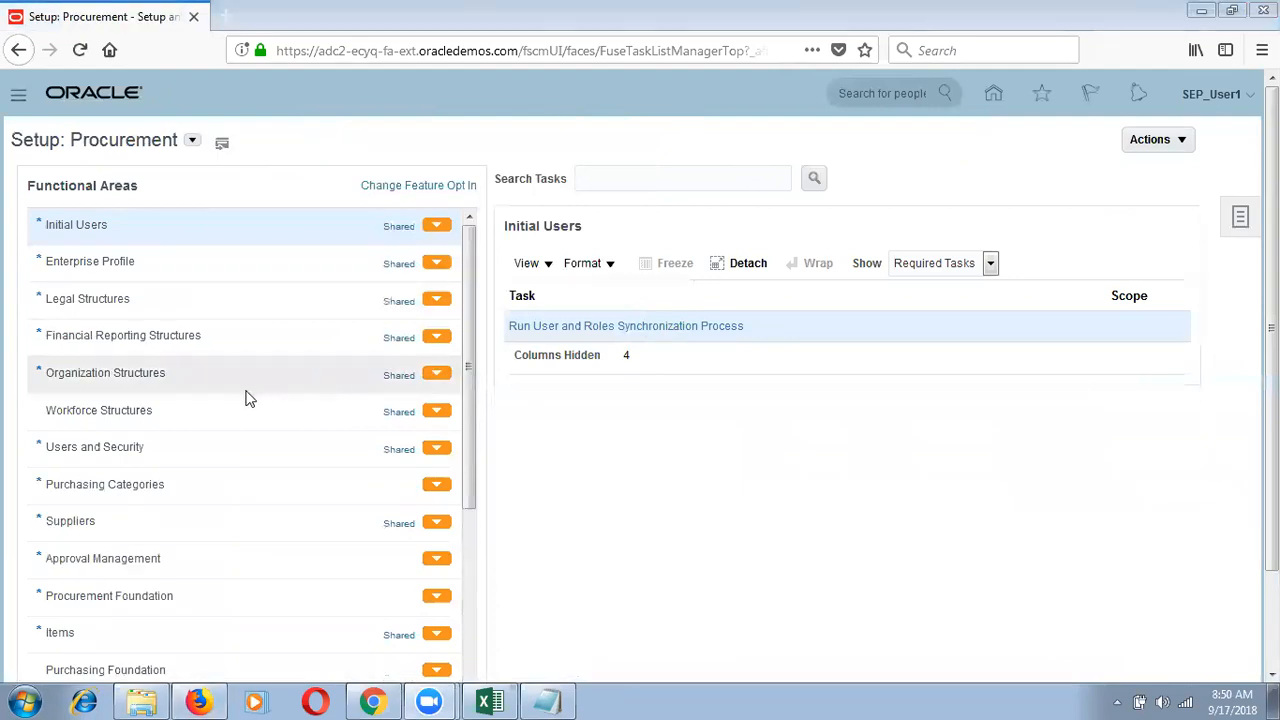
click(270, 334)
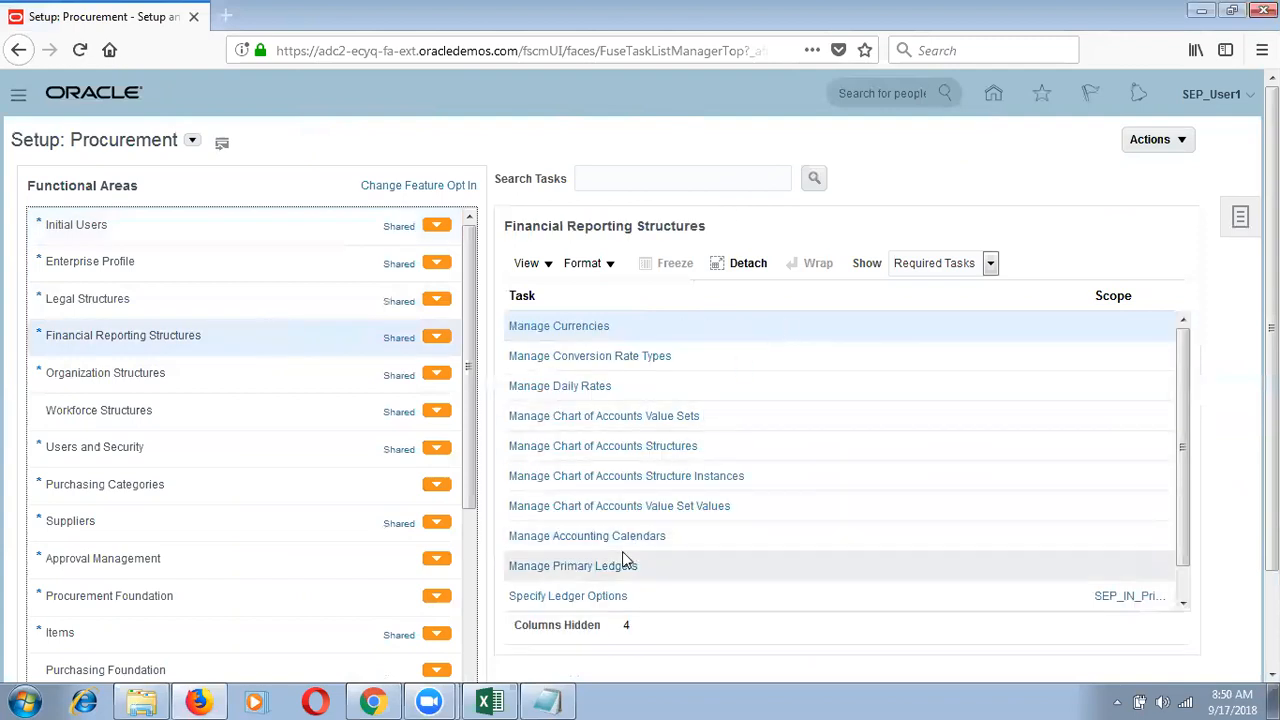
click(604, 569)
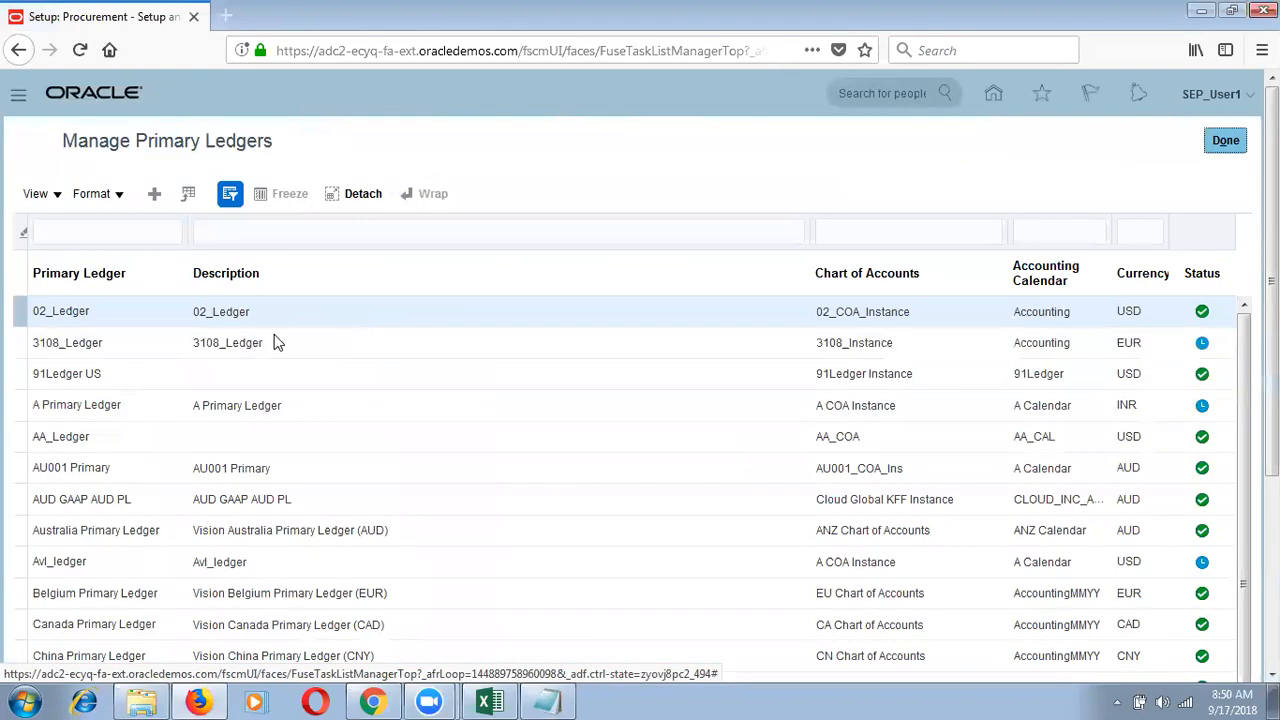
Step: Filter primary ledgers by SEP% to confirm SEP_IN_Primary Ledger is Confirmed, then click Done
click(86, 236)
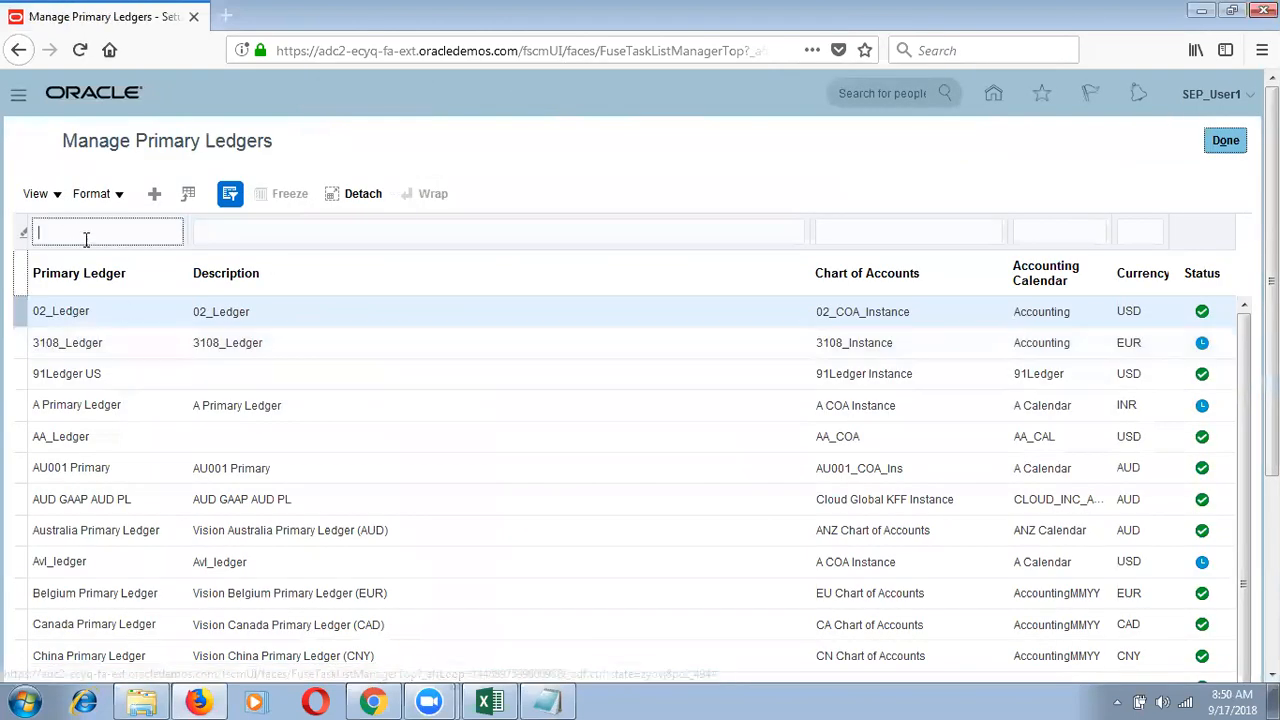
text(SEP%)
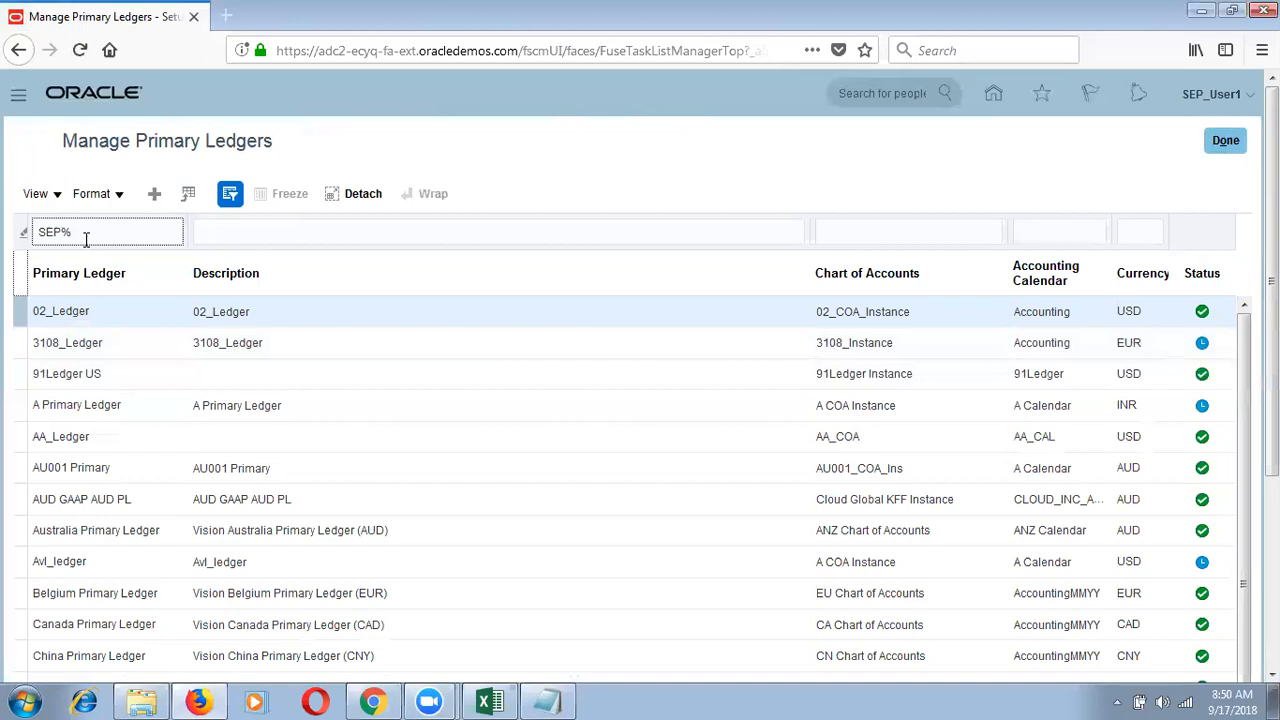
key(Return)
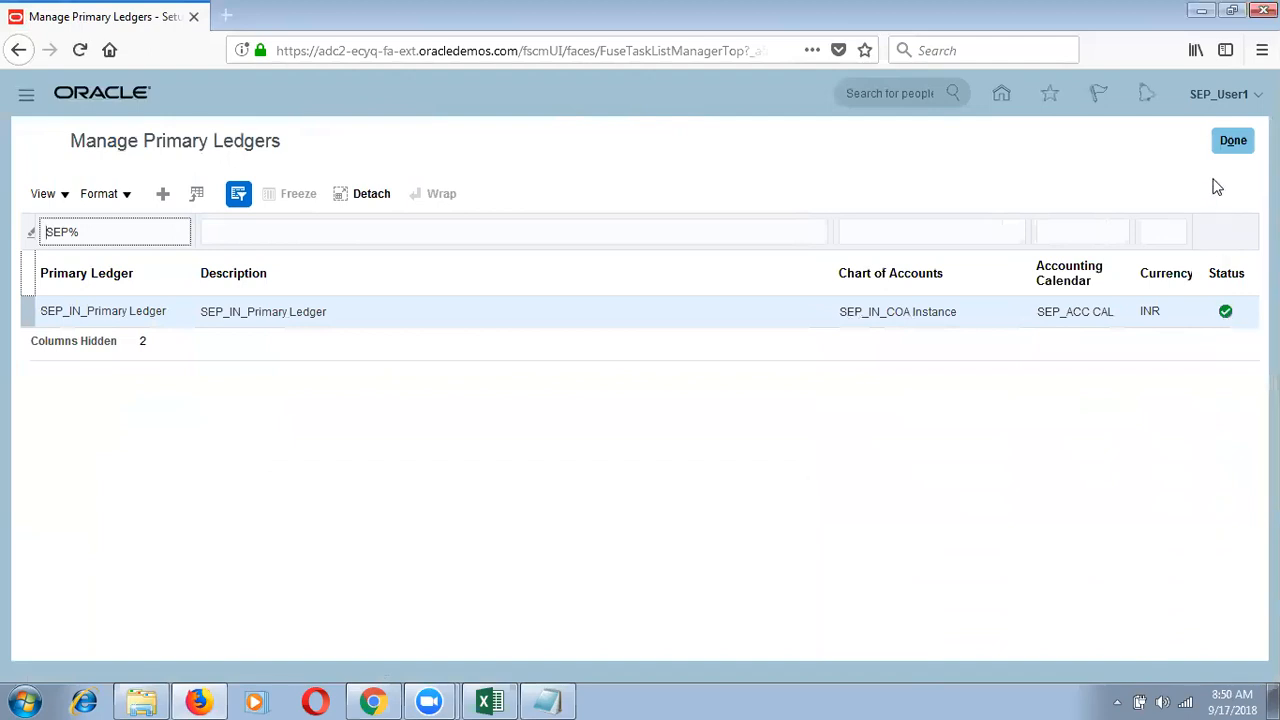
click(1236, 141)
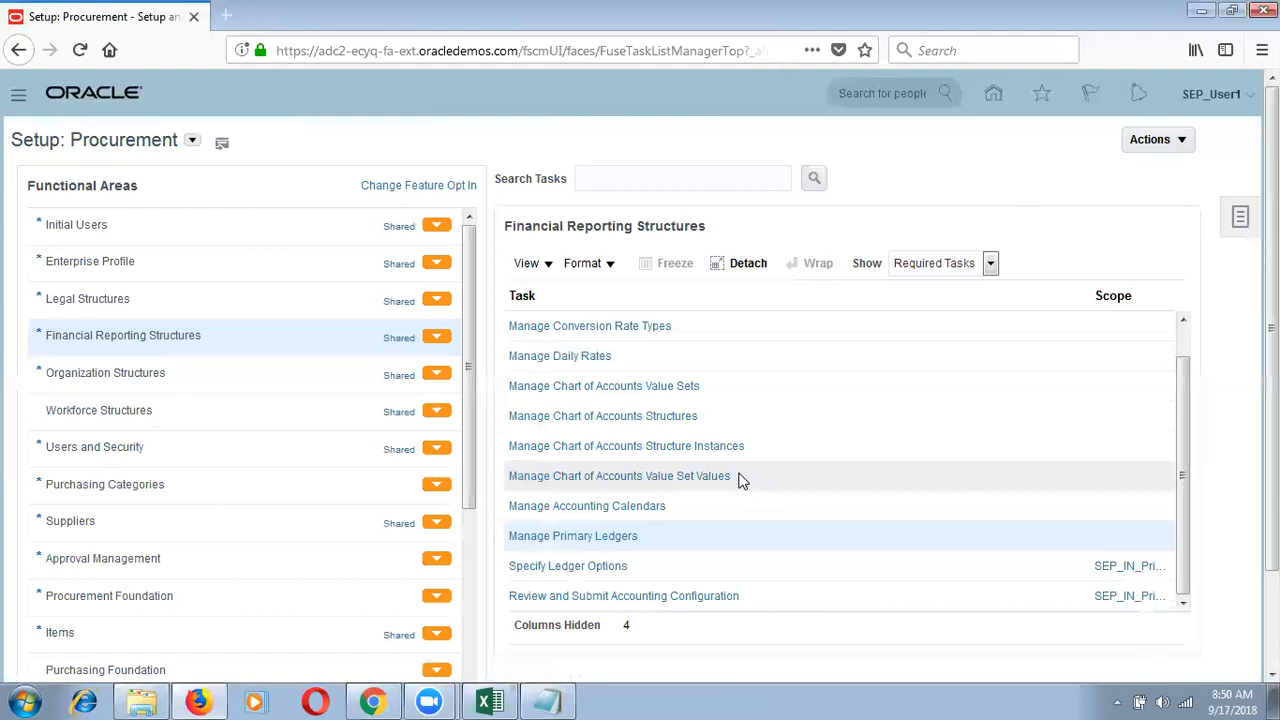
Step: Bring Excel to the front on the Overview on Enterprise Structure sheet
click(498, 700)
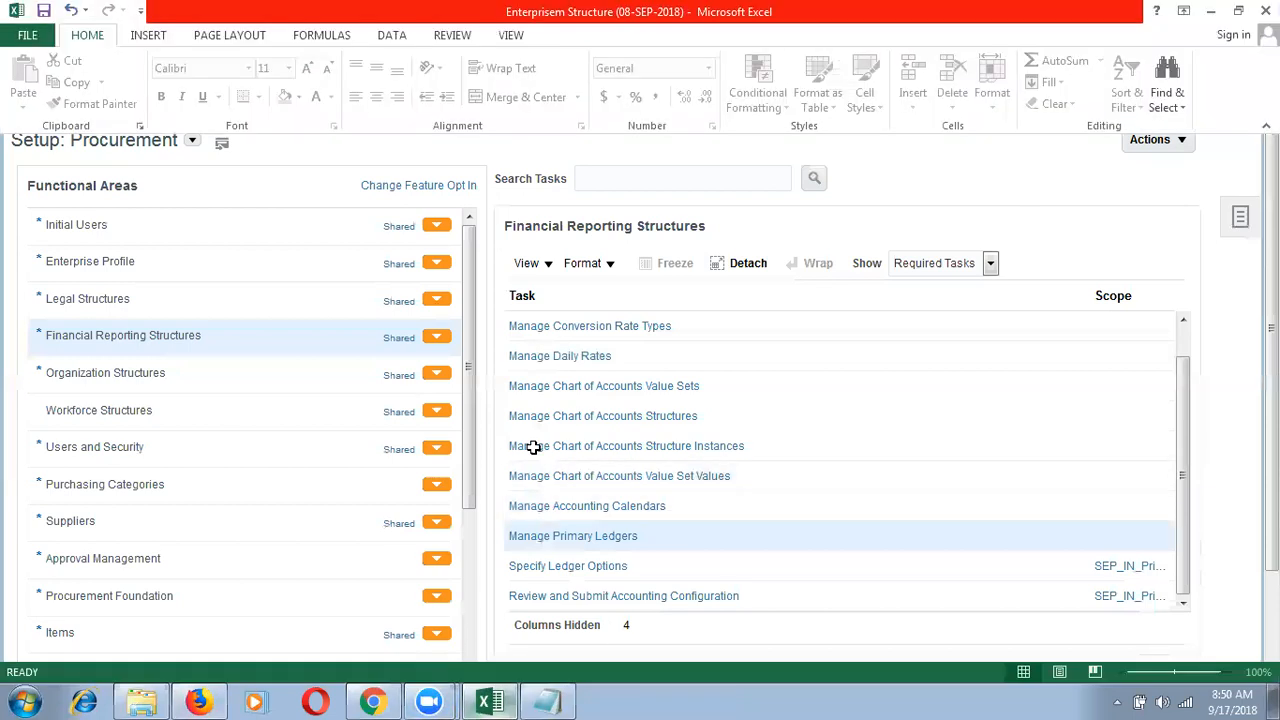
click(638, 440)
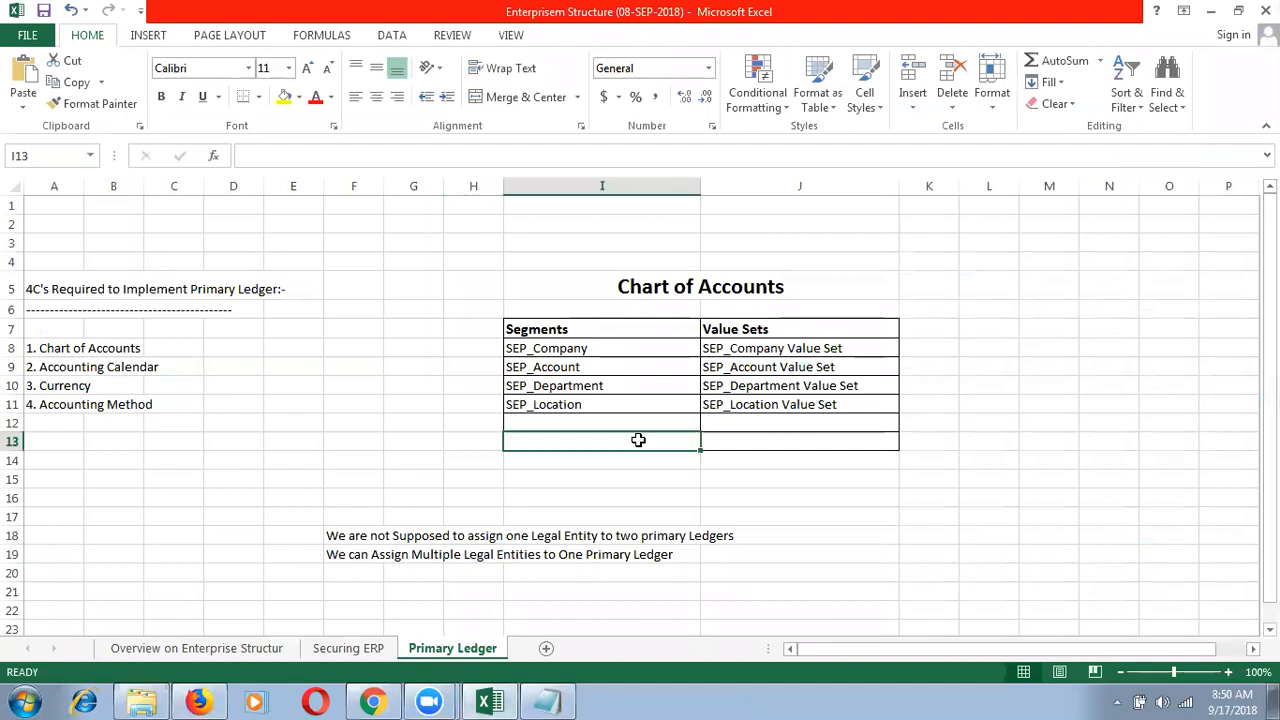
click(572, 592)
click(172, 645)
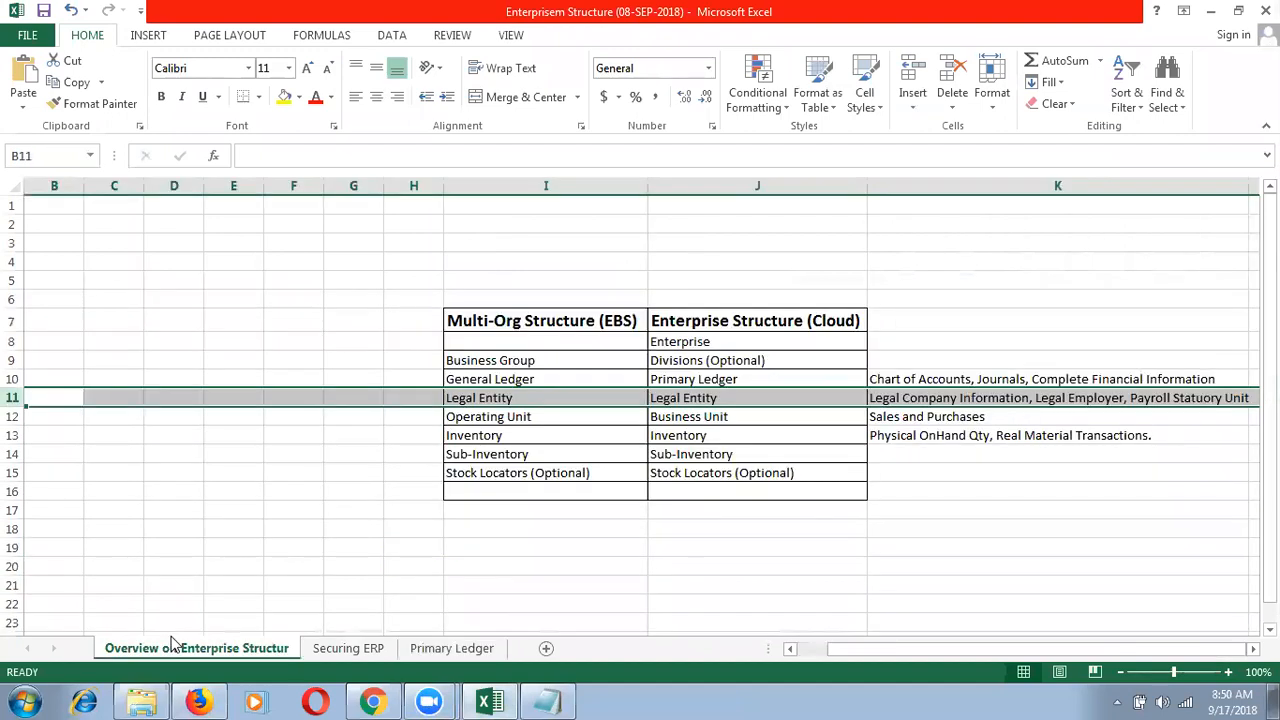
Step: Review column J entries Business Unit, Inventory, Sub-Inventory and Enterprise, then select column J
click(715, 417)
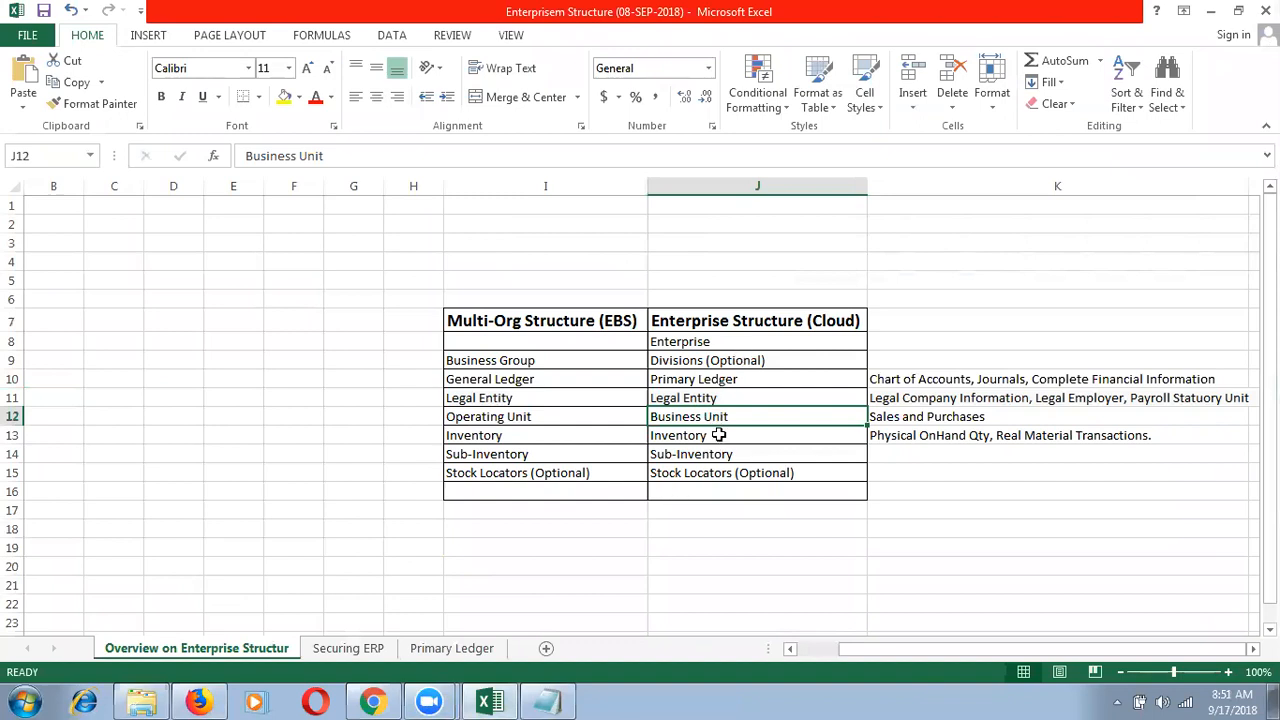
click(718, 436)
click(1243, 697)
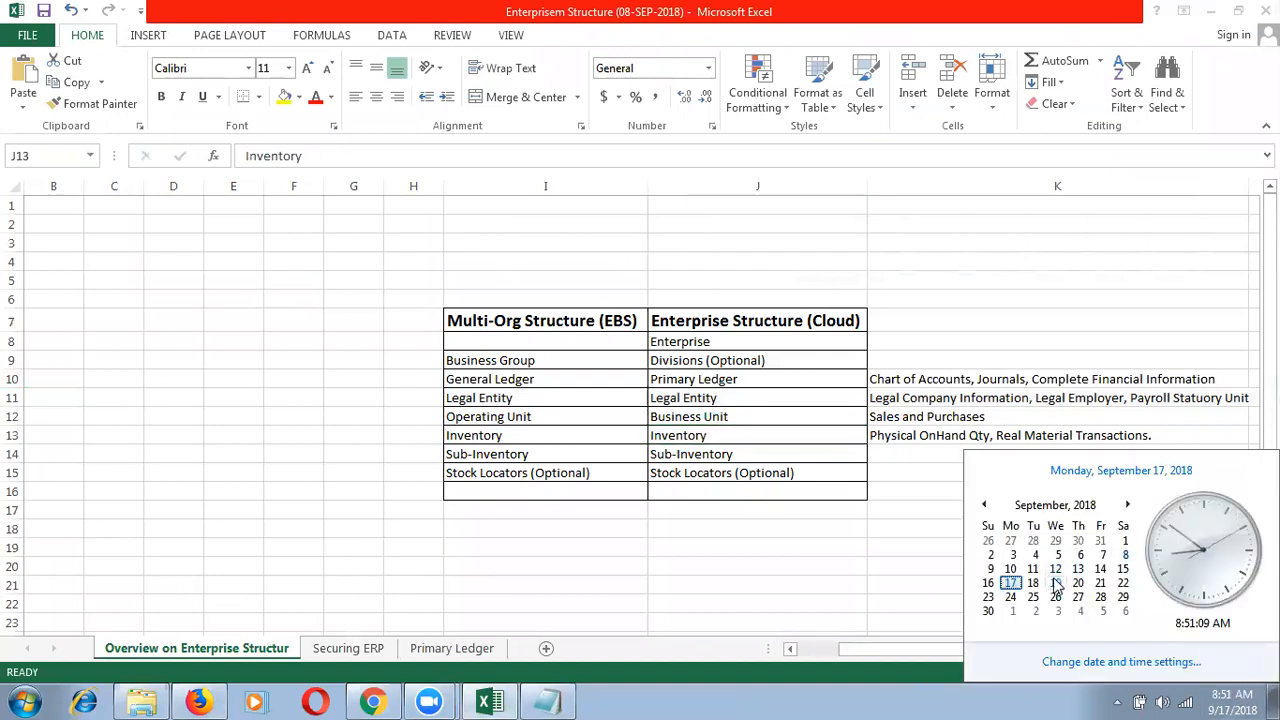
click(777, 449)
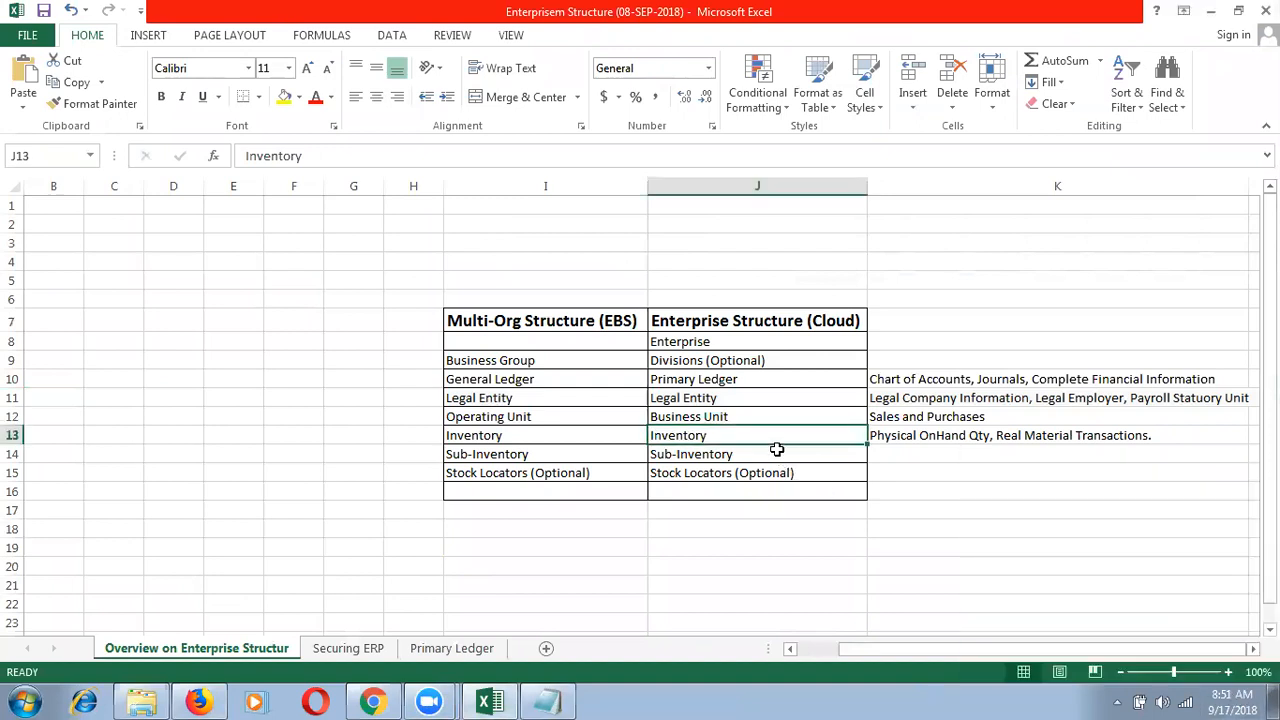
click(777, 449)
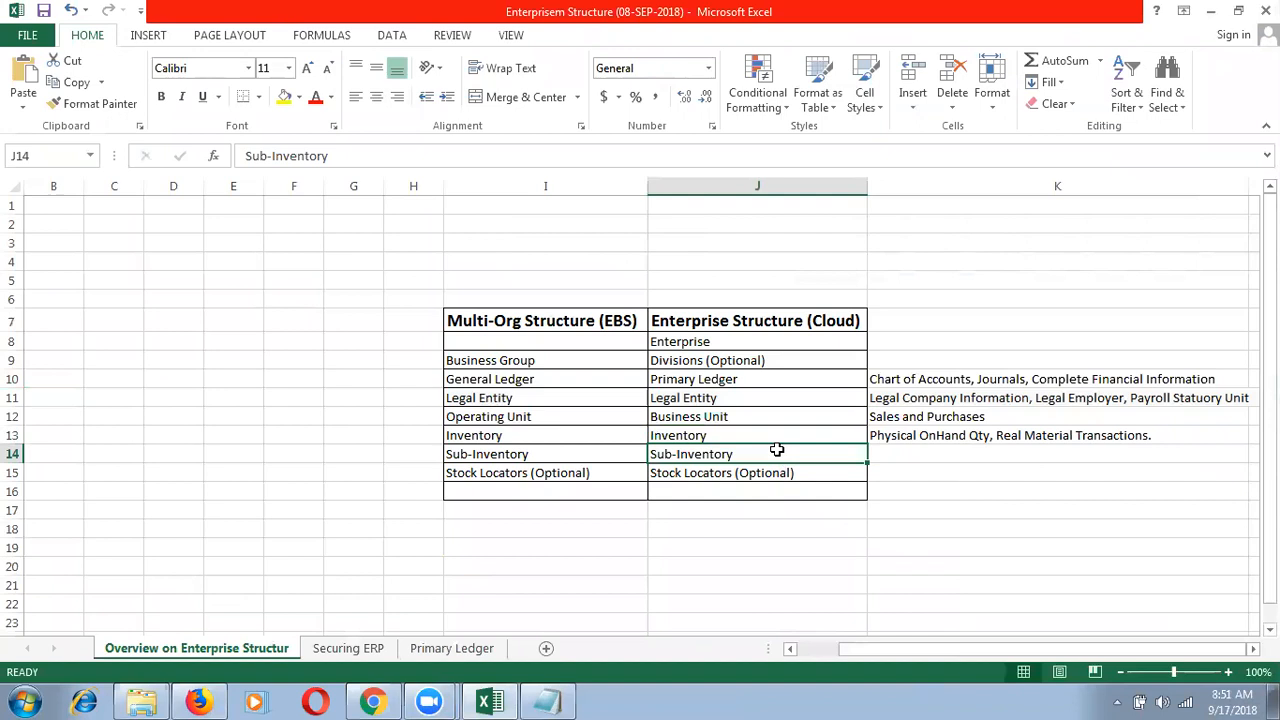
click(753, 437)
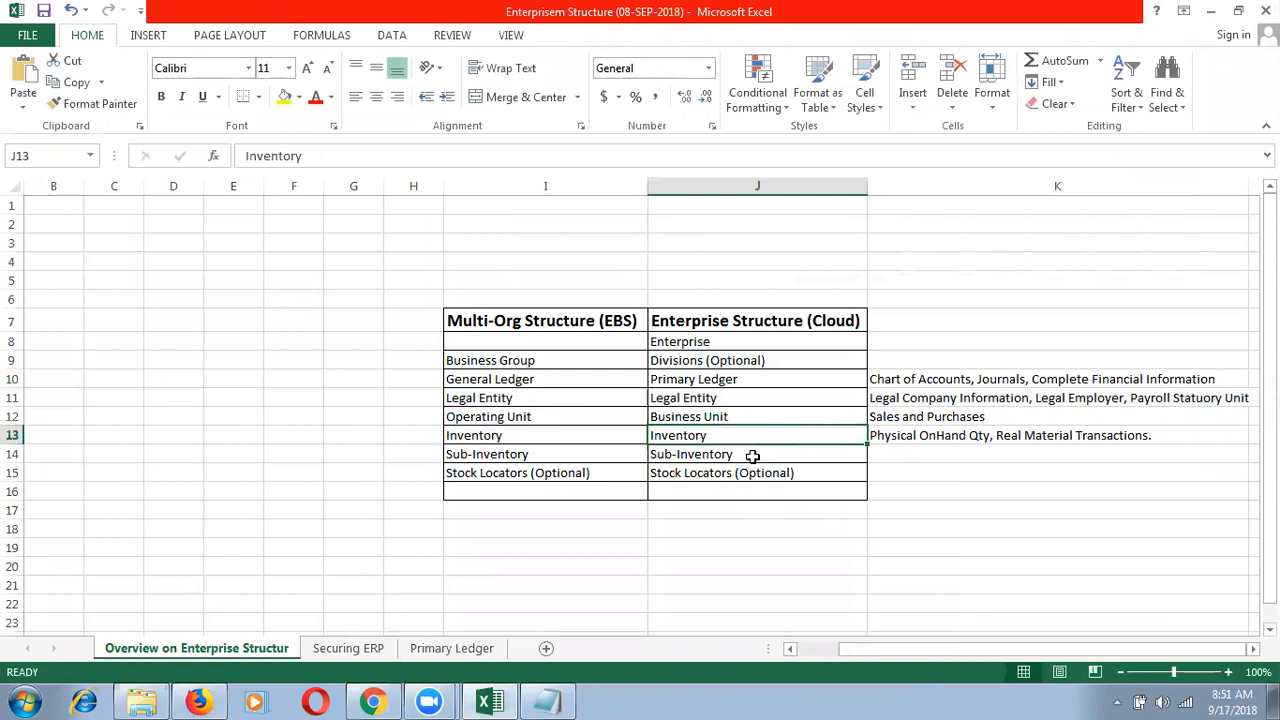
click(752, 455)
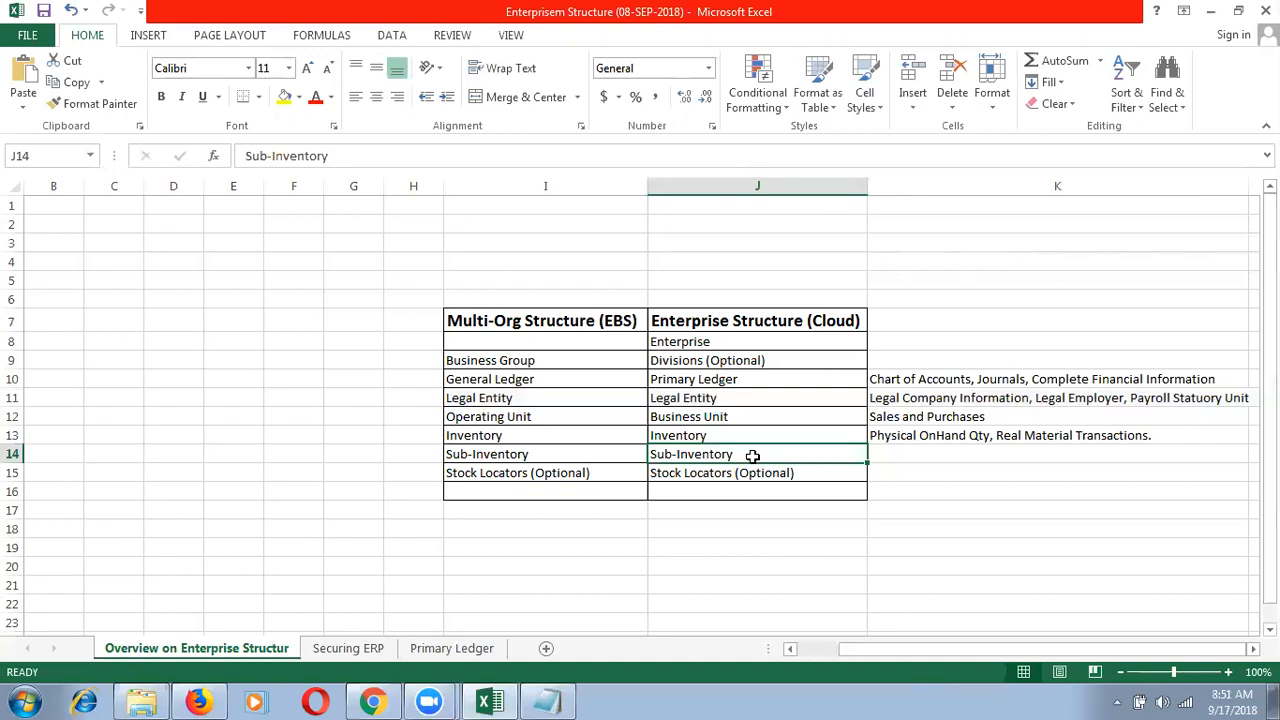
click(938, 468)
click(929, 452)
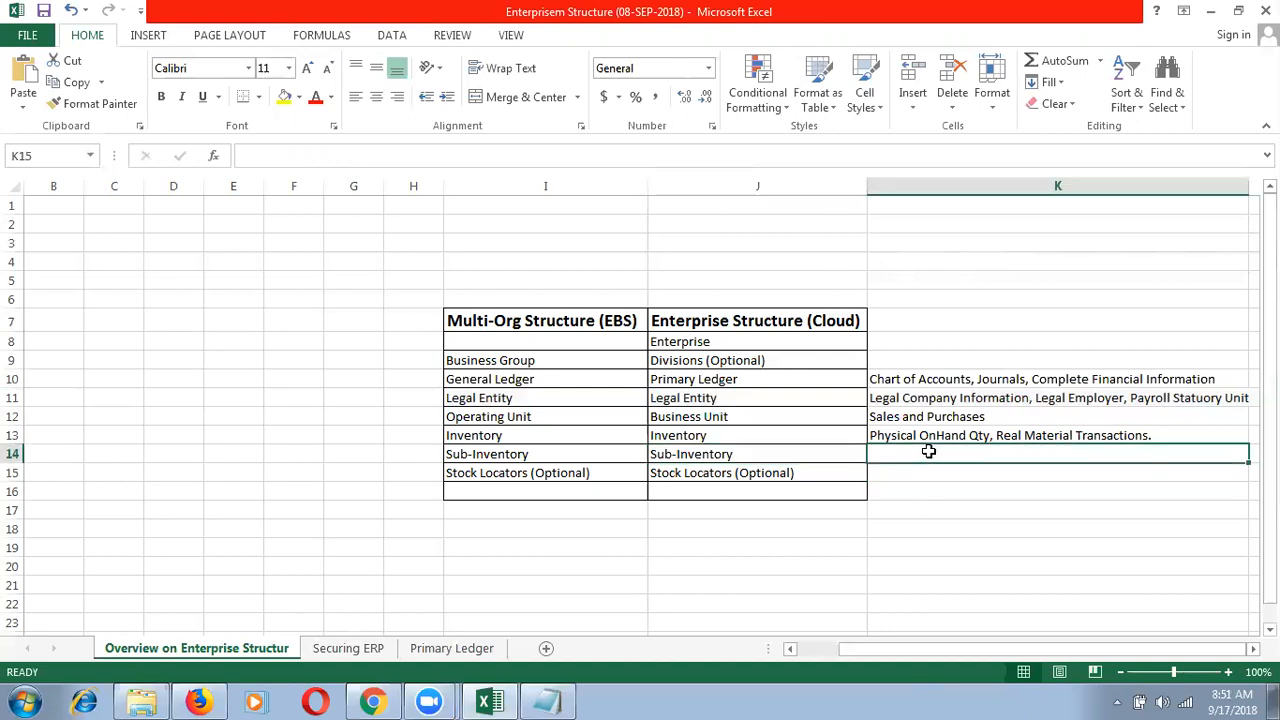
click(777, 346)
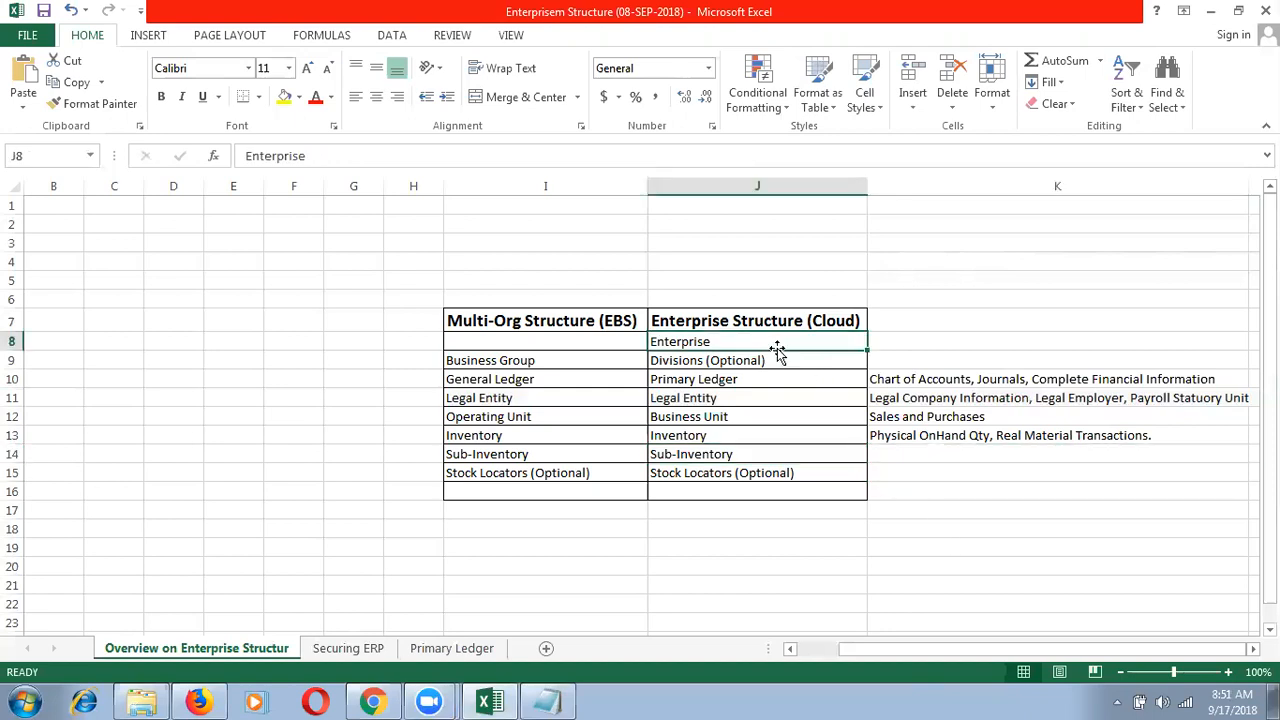
click(755, 184)
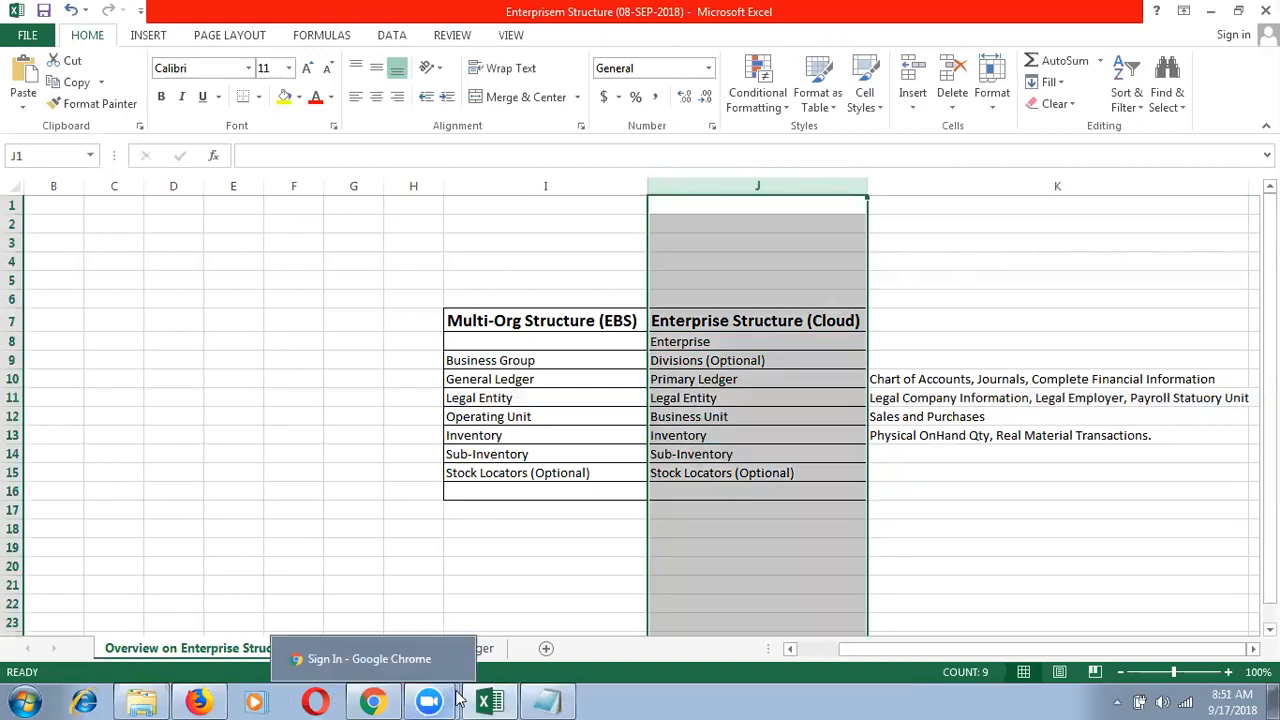
Step: Return to Firefox and open a new blank tab beside Setup: Procurement, clearing the typed 'adc'
click(489, 701)
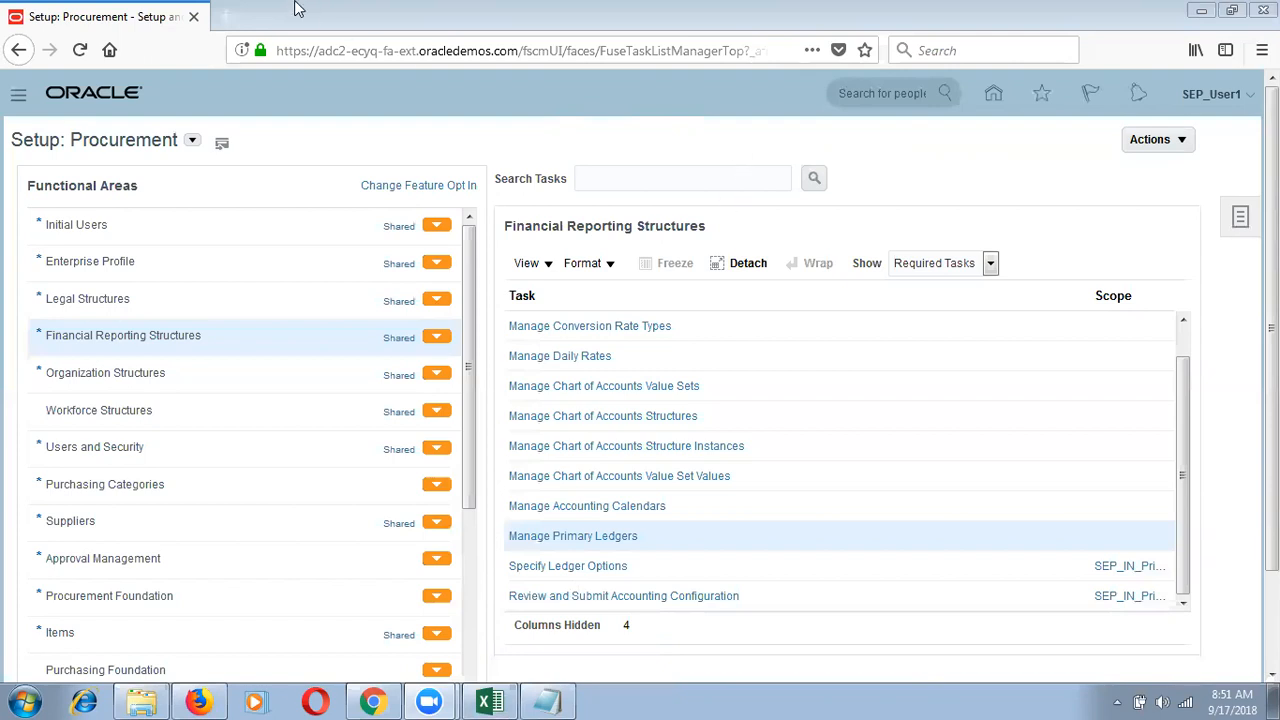
click(229, 22)
text(ad)
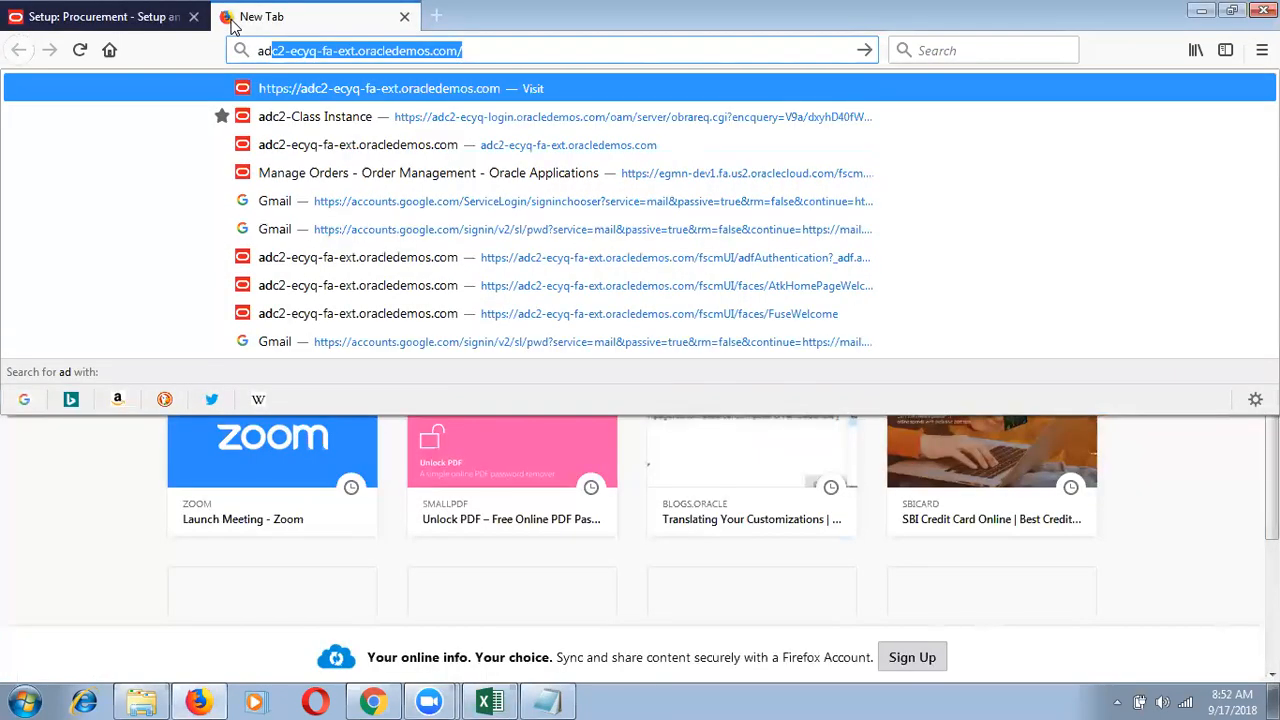
text(c)
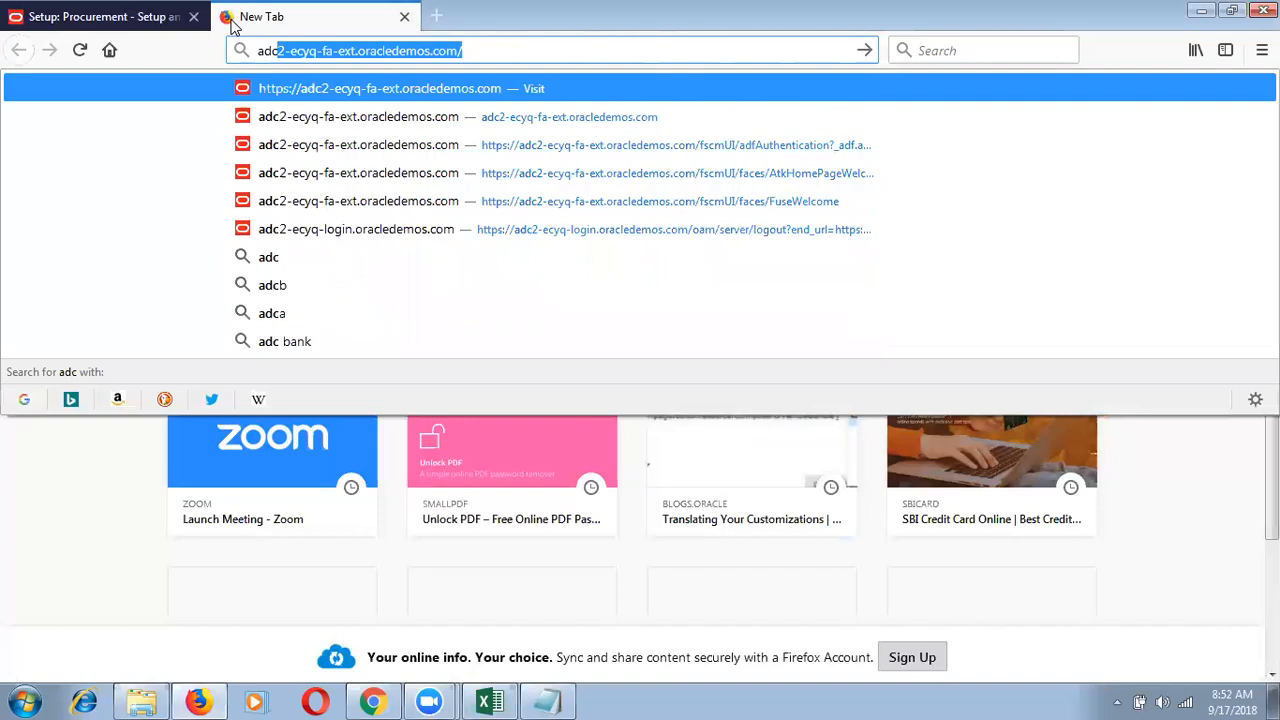
key(BackSpace)
key(BackSpace)
key(BackSpace)
key(BackSpace)
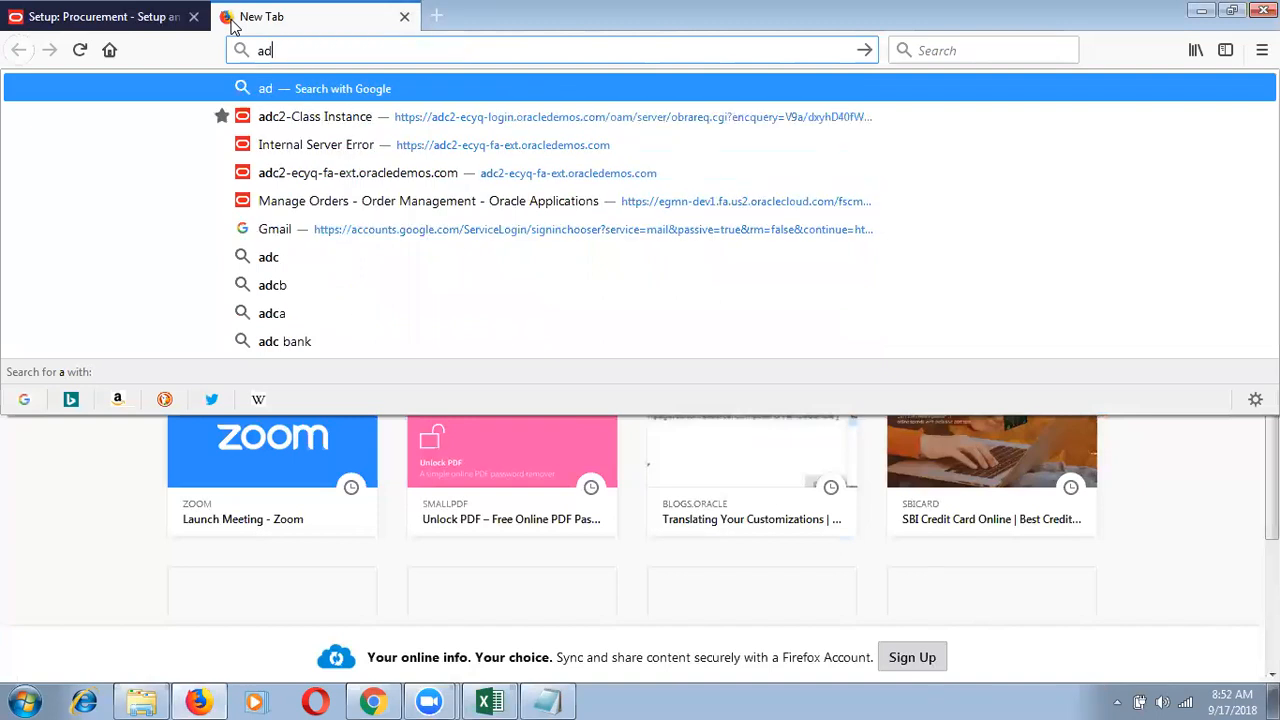
click(372, 702)
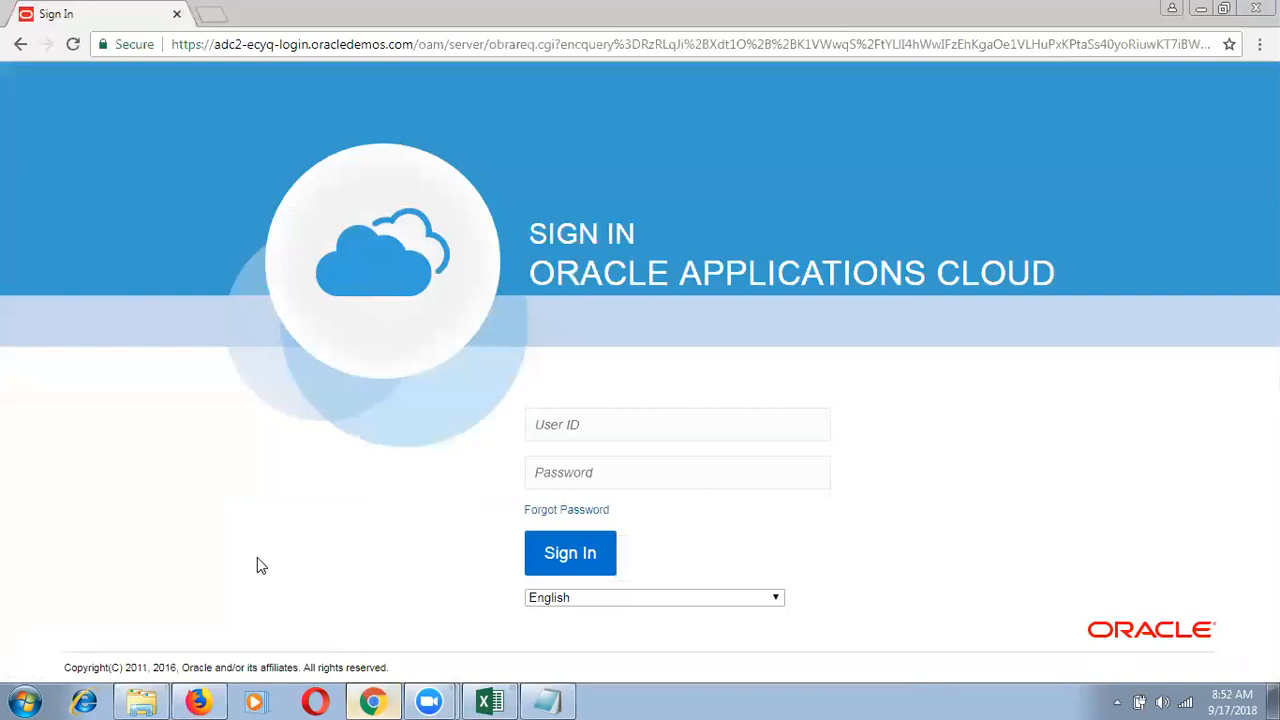
Step: In a fresh Chrome tab, sign in with the saved student user ID and its password
click(211, 18)
click(84, 78)
click(177, 14)
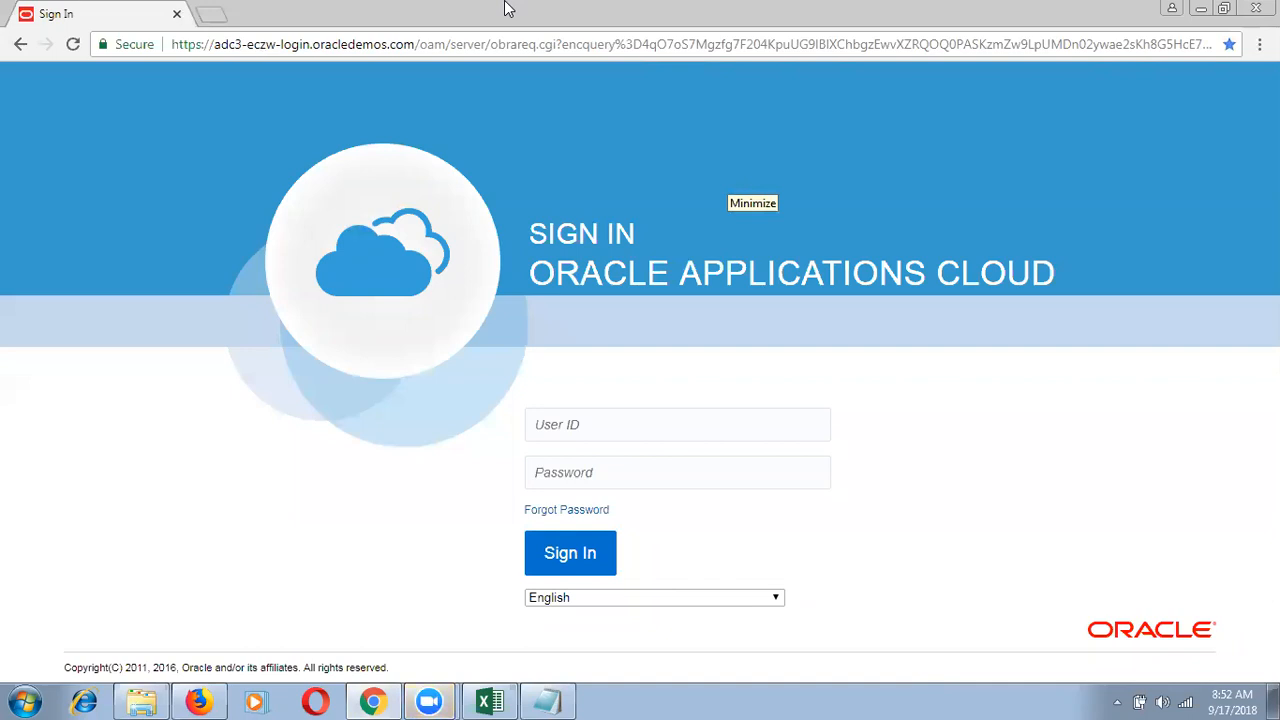
click(602, 425)
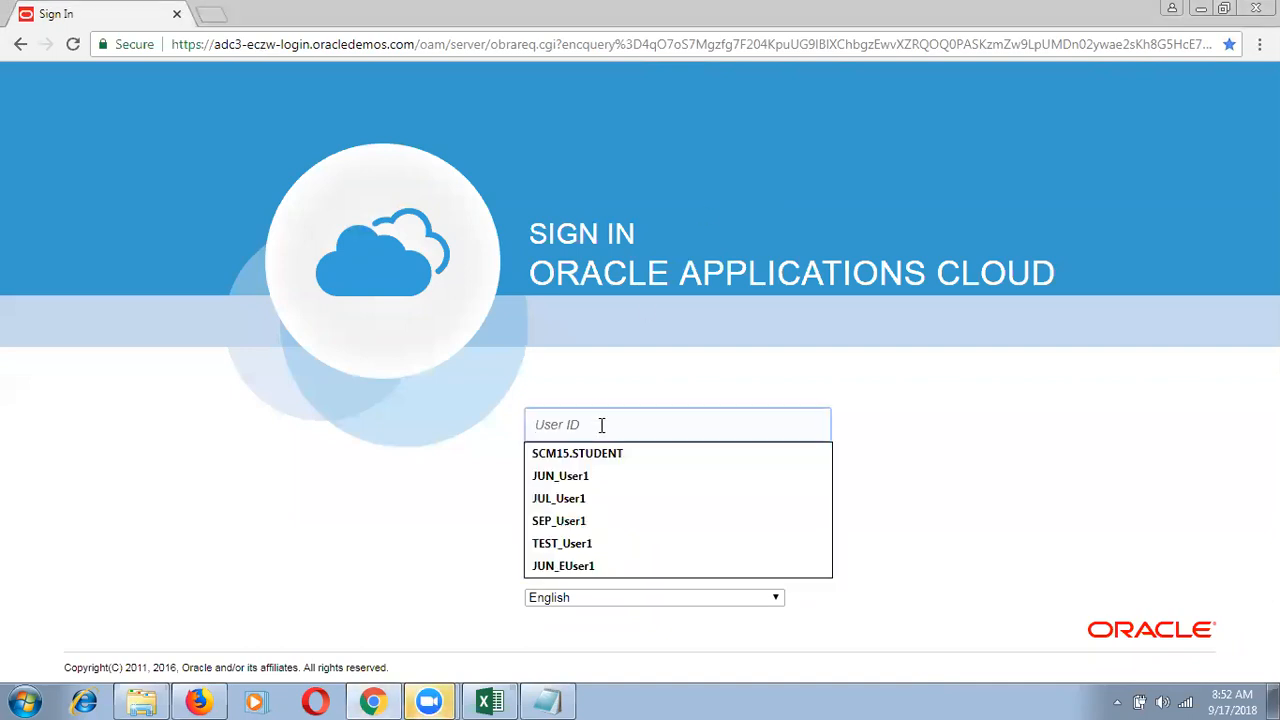
text(SCM)
key(Down)
key(Tab)
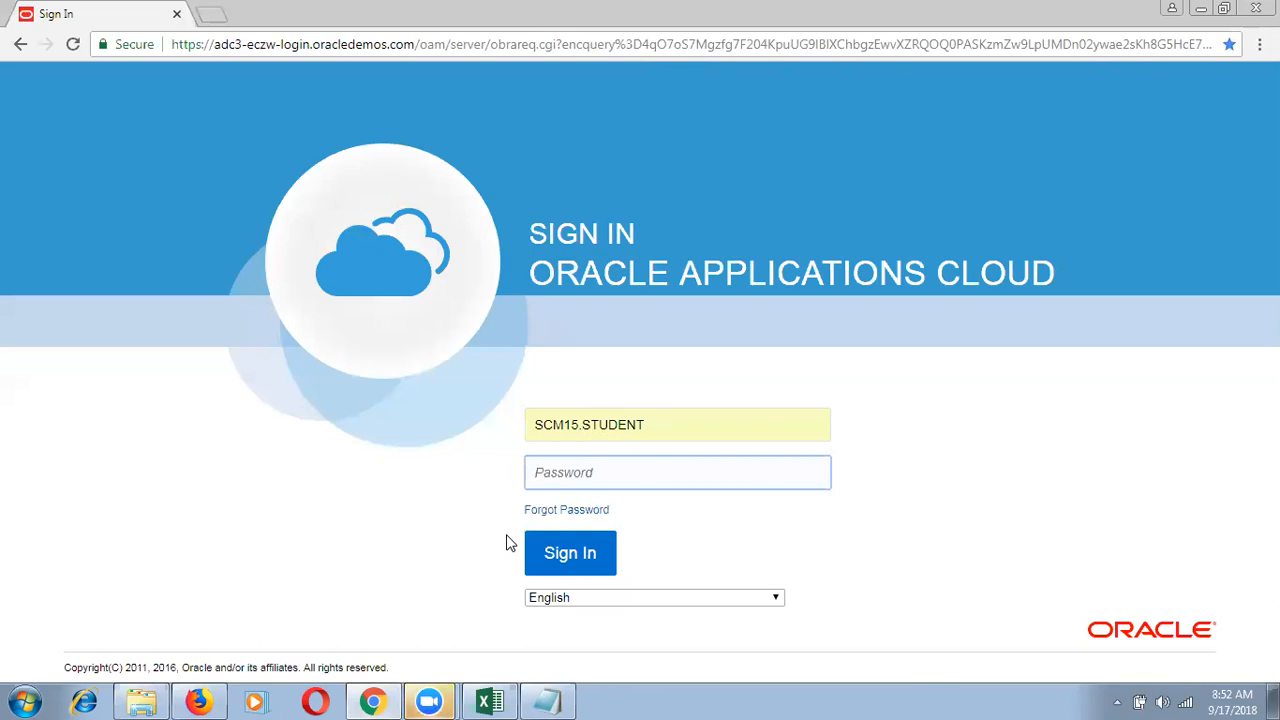
text(•••••••••)
click(544, 555)
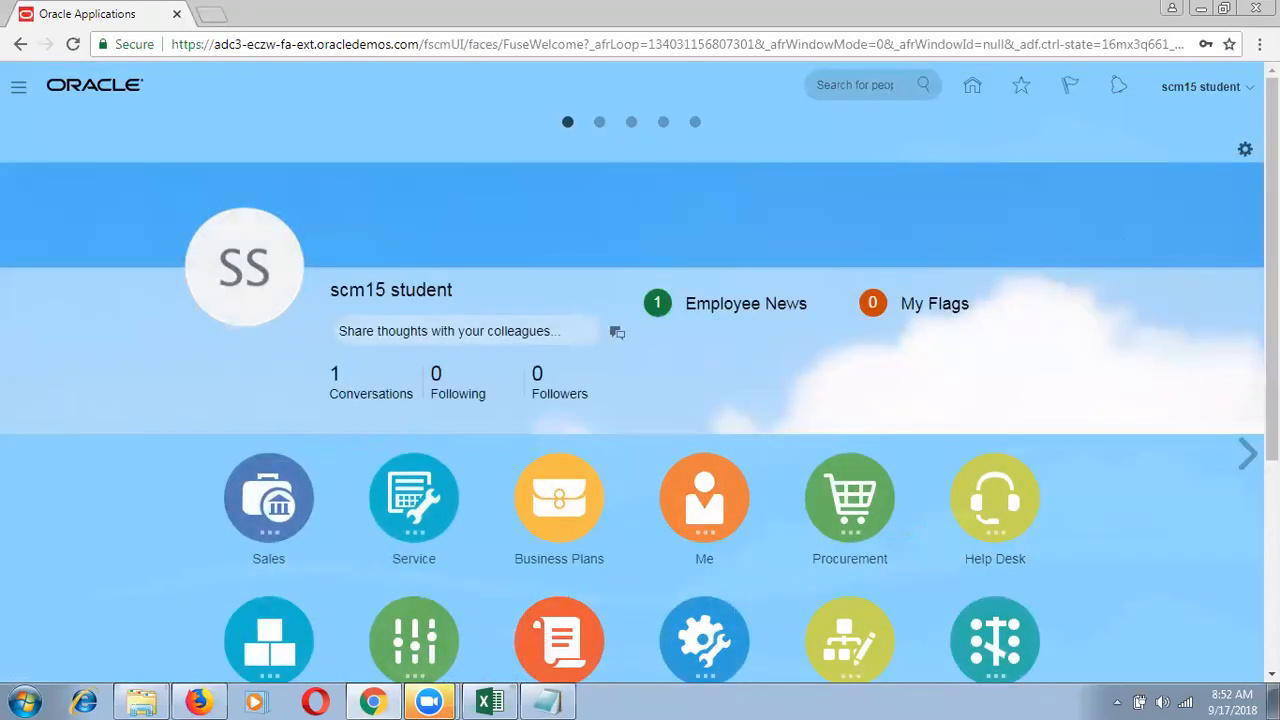
Step: Go to Setup and Maintenance, pick Procurement, and expand the Financial Reporting Structures tasks
click(1236, 88)
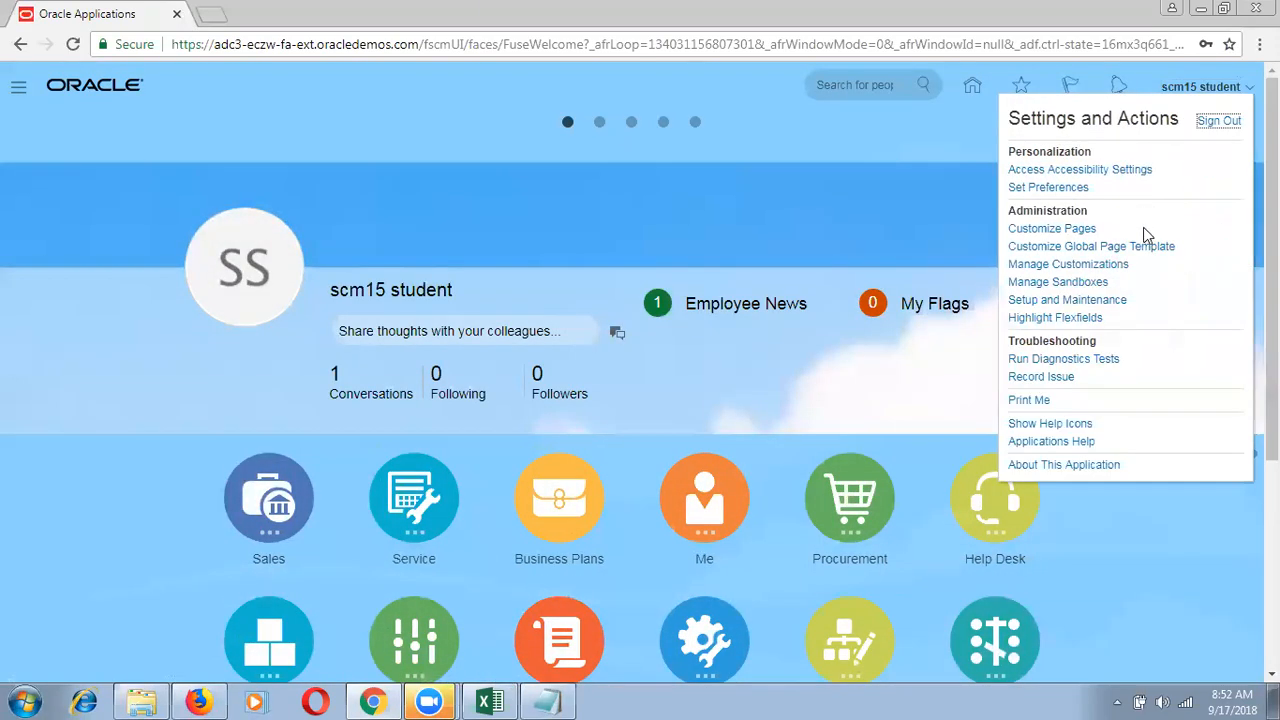
click(1098, 300)
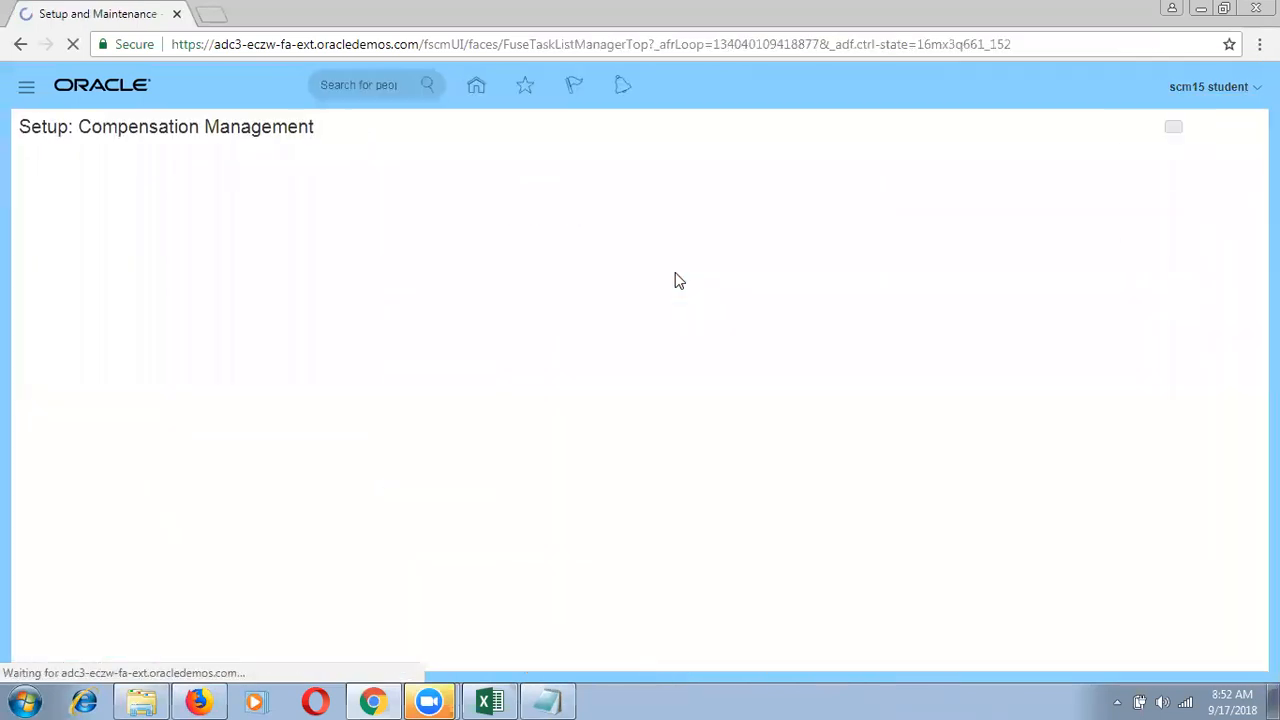
click(320, 135)
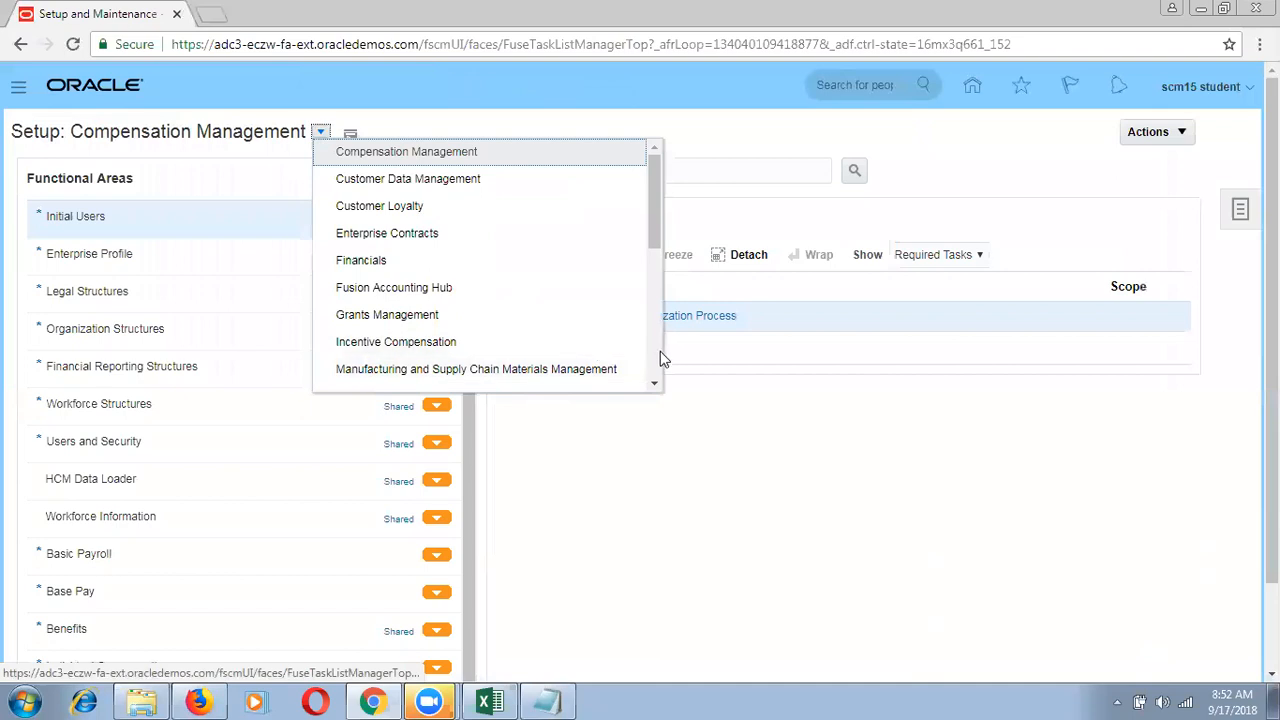
scroll(630, 358, down, 3)
click(385, 260)
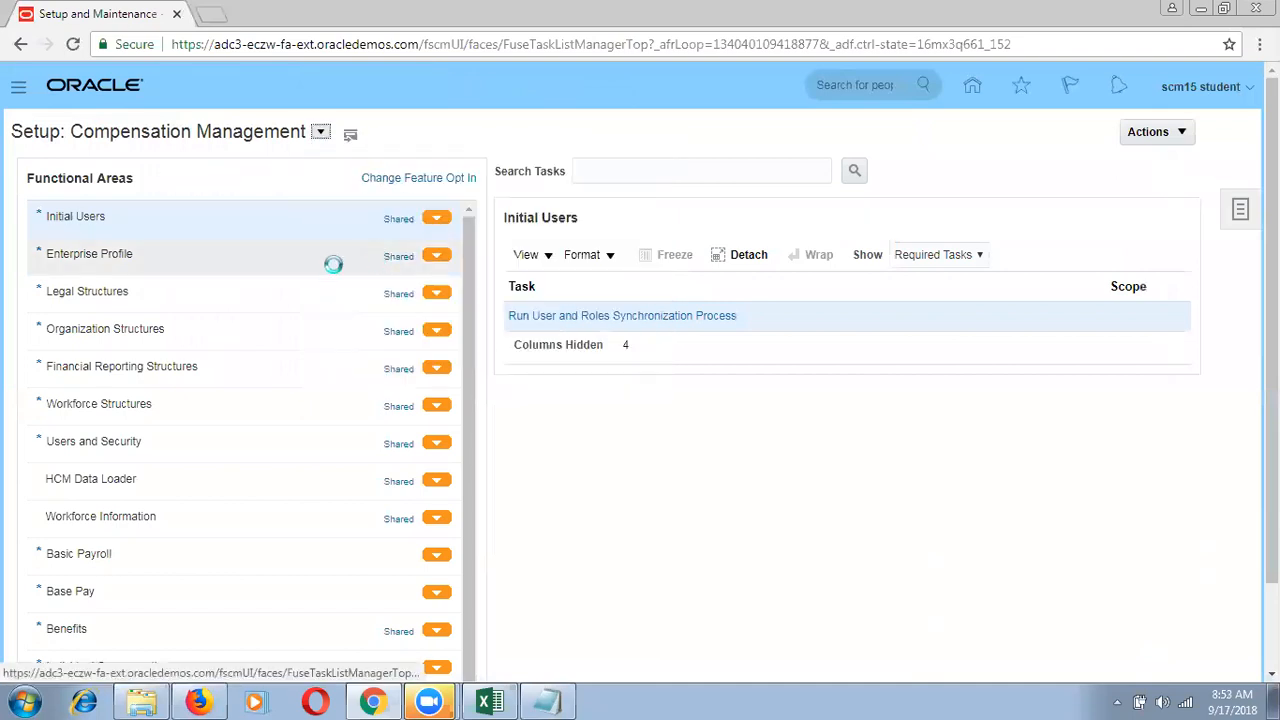
click(225, 328)
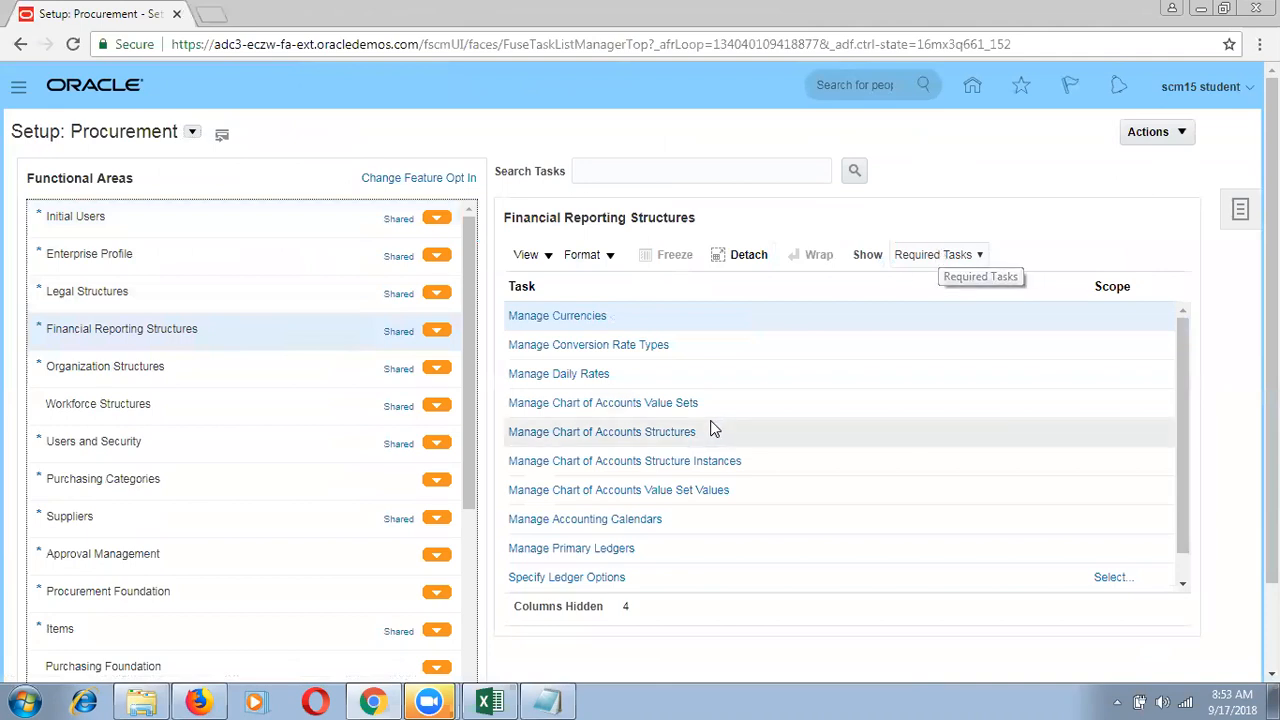
click(619, 551)
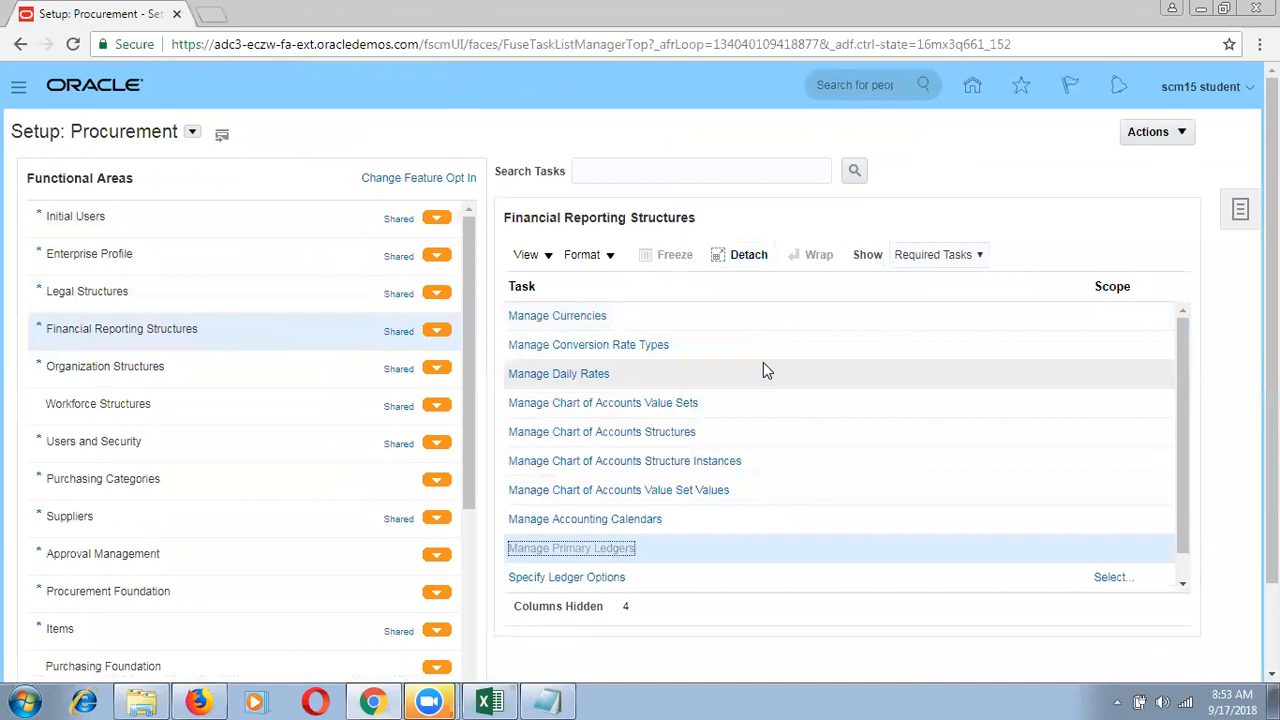
drag(1272, 425, 1244, 580)
drag(1244, 300, 1244, 558)
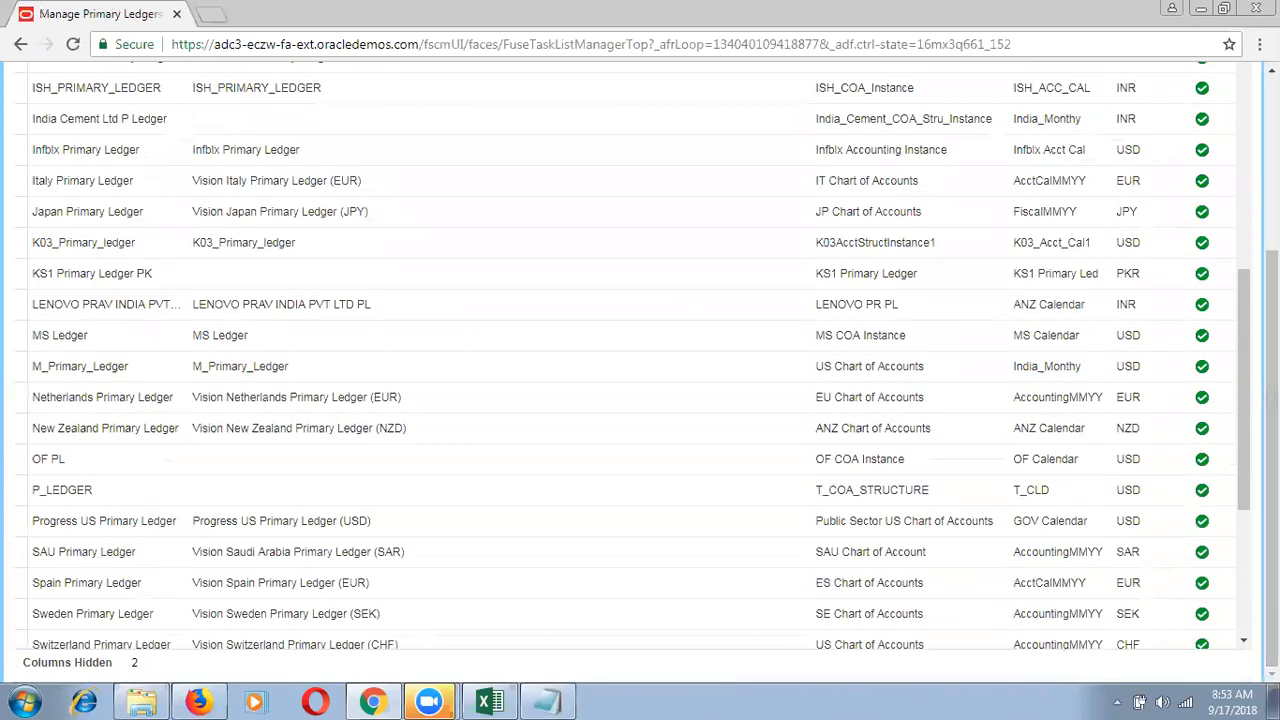
drag(1244, 490, 1244, 598)
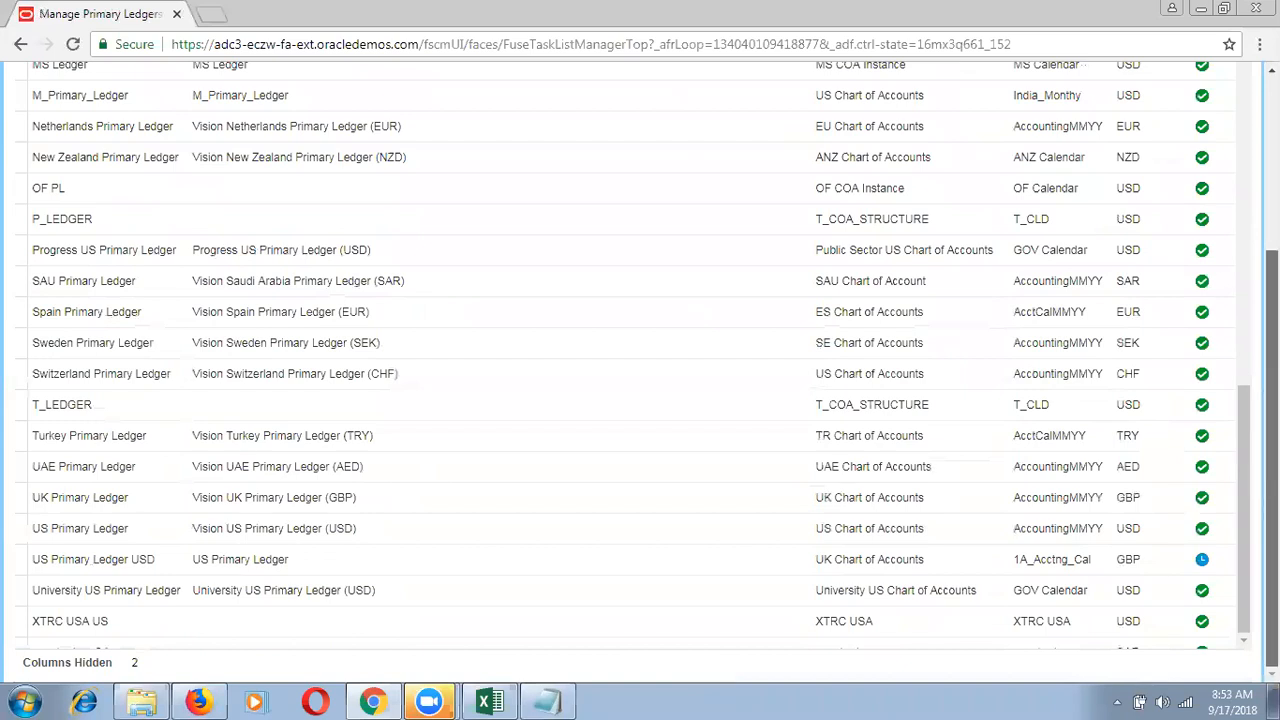
scroll(640, 400, up, 3)
click(746, 306)
scroll(745, 316, down, 1)
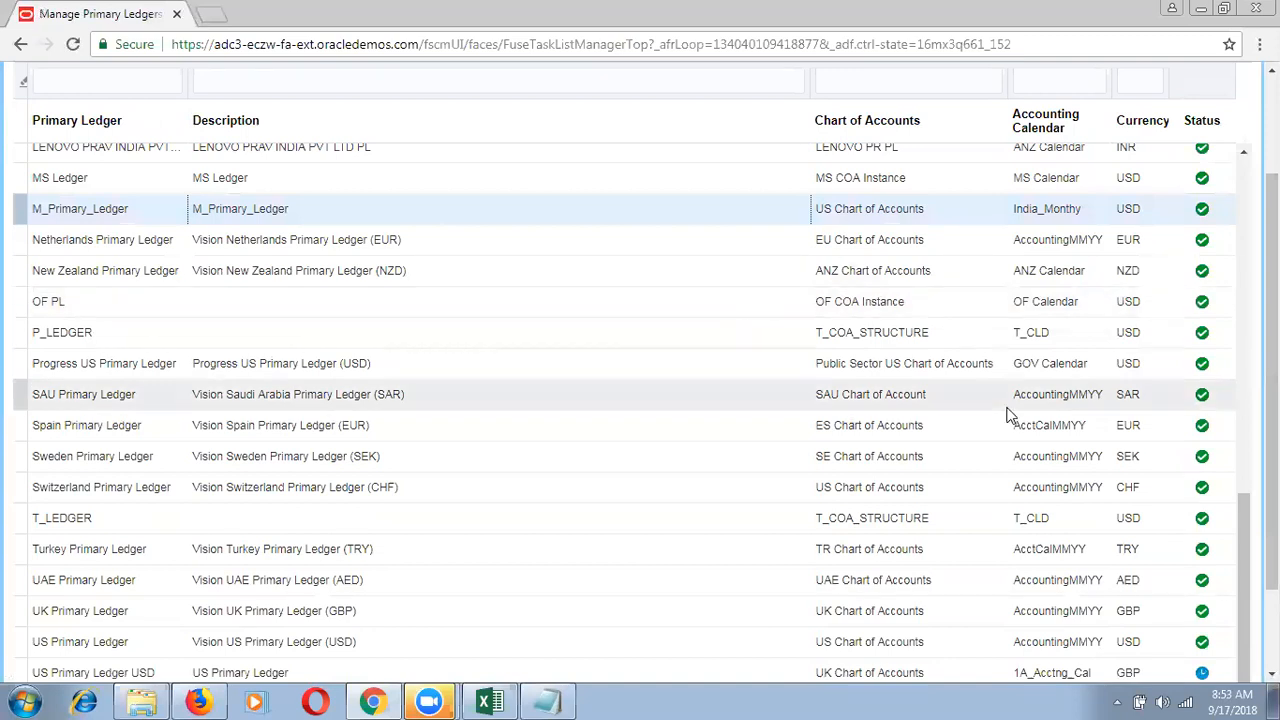
scroll(1219, 313, up, 2)
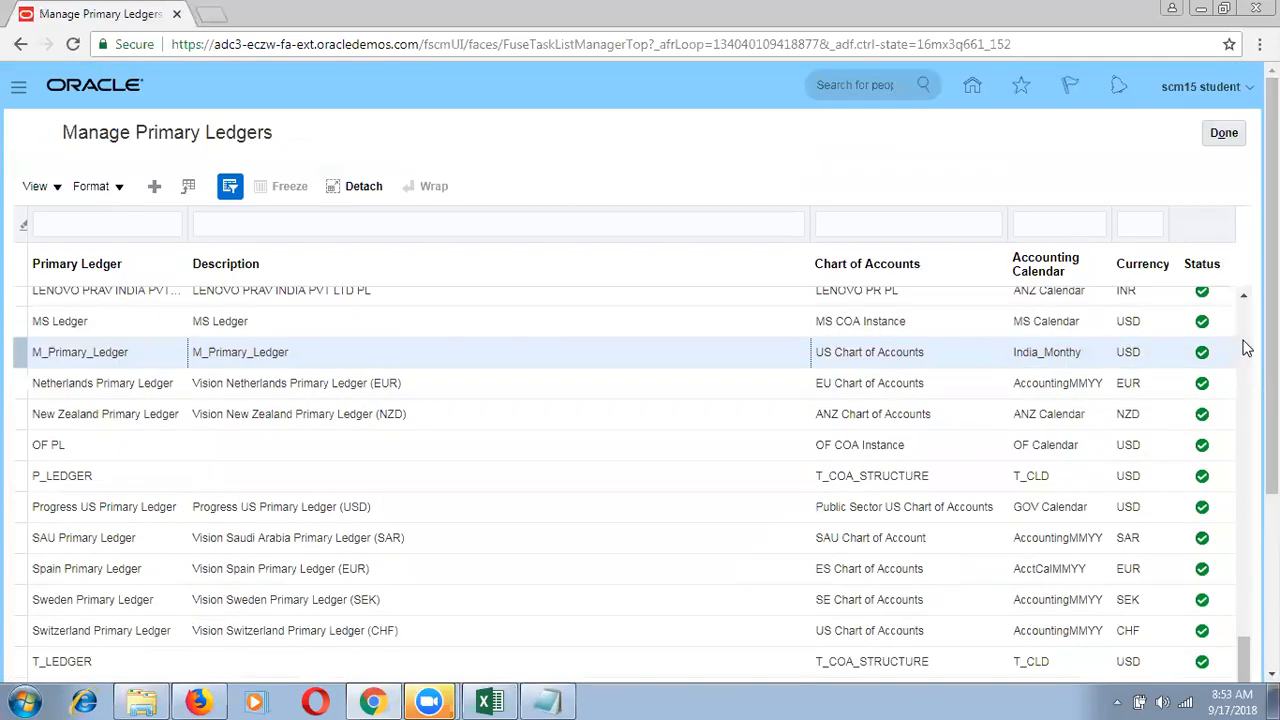
scroll(1245, 347, up, 10)
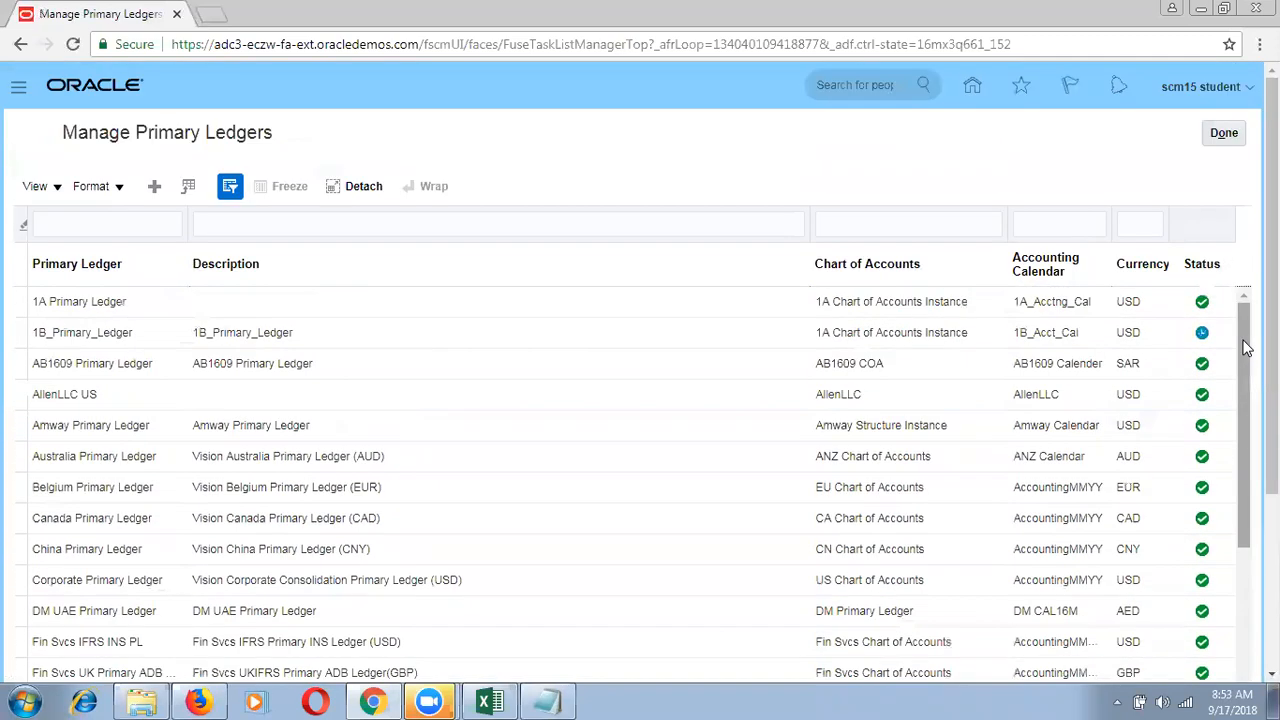
drag(1245, 347, 1245, 561)
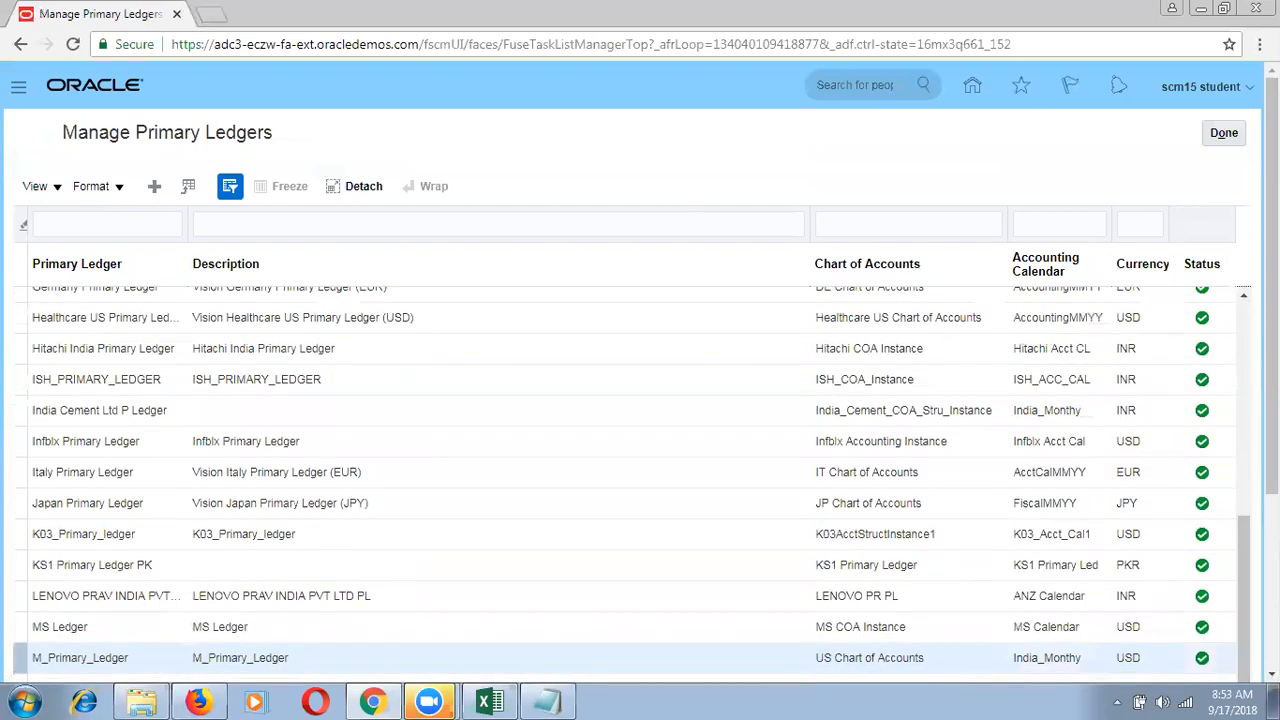
click(1098, 630)
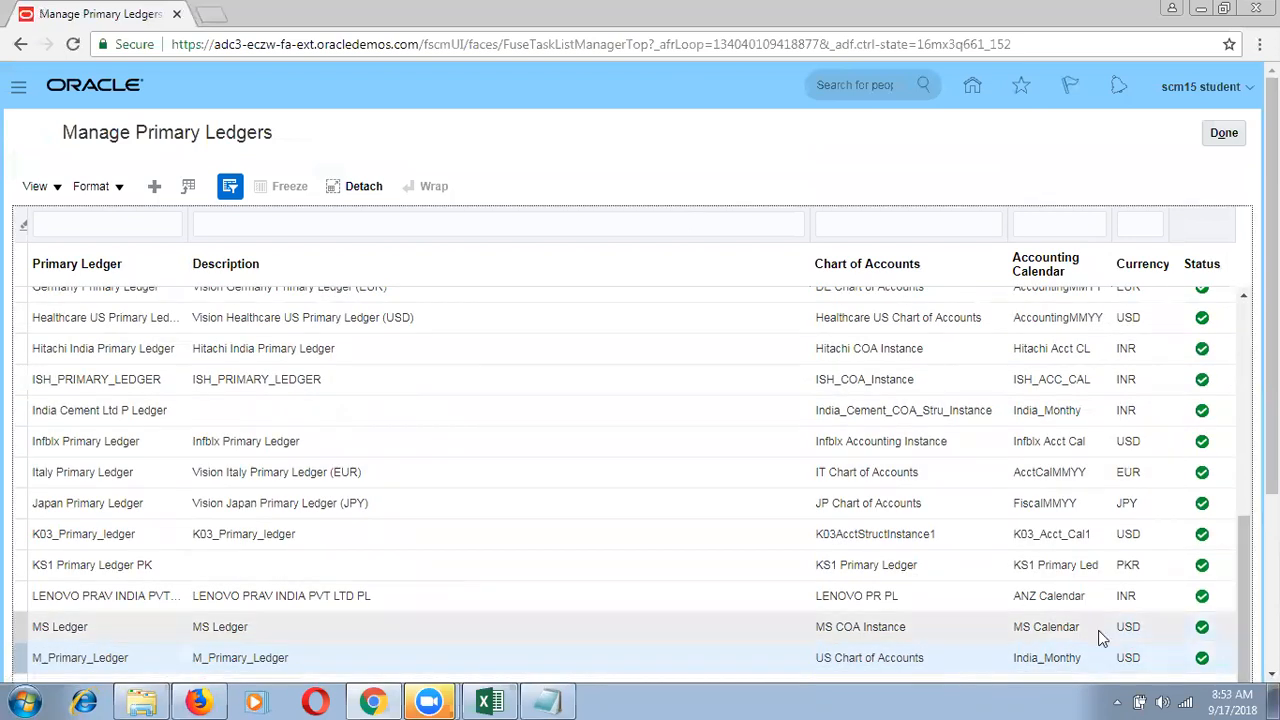
scroll(1098, 630, down, 3)
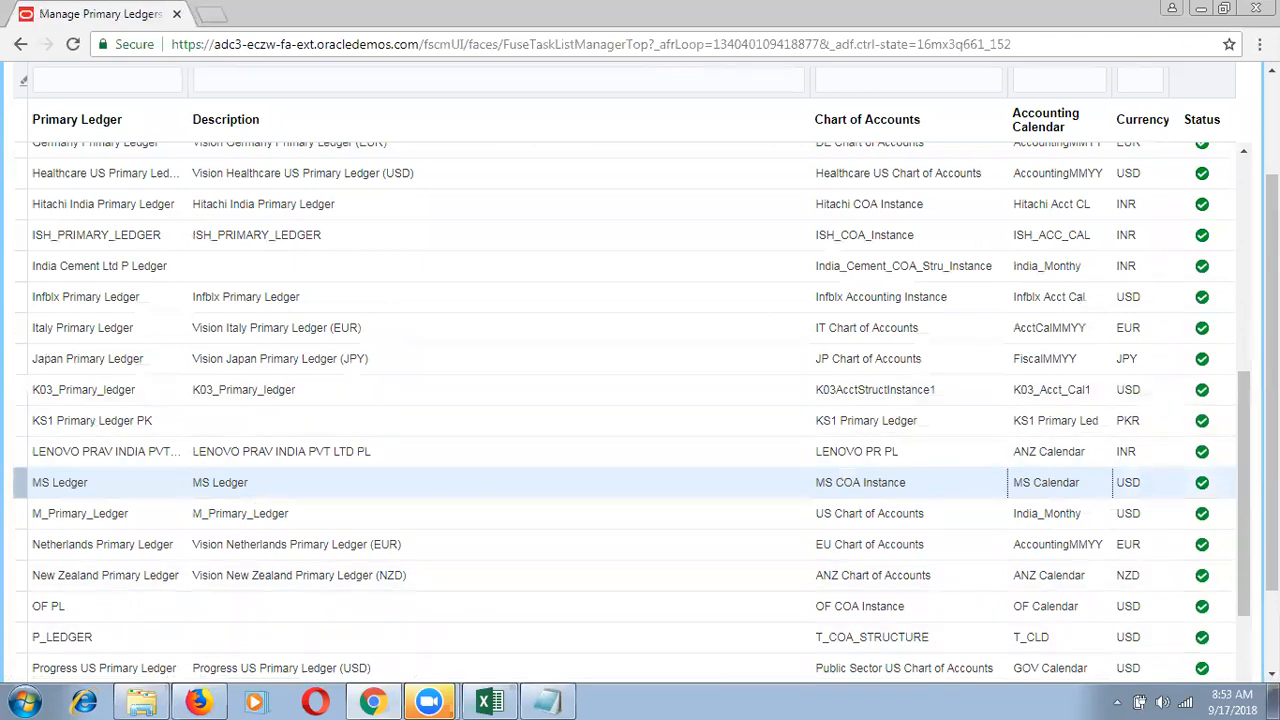
scroll(1215, 110, up, 3)
click(1218, 135)
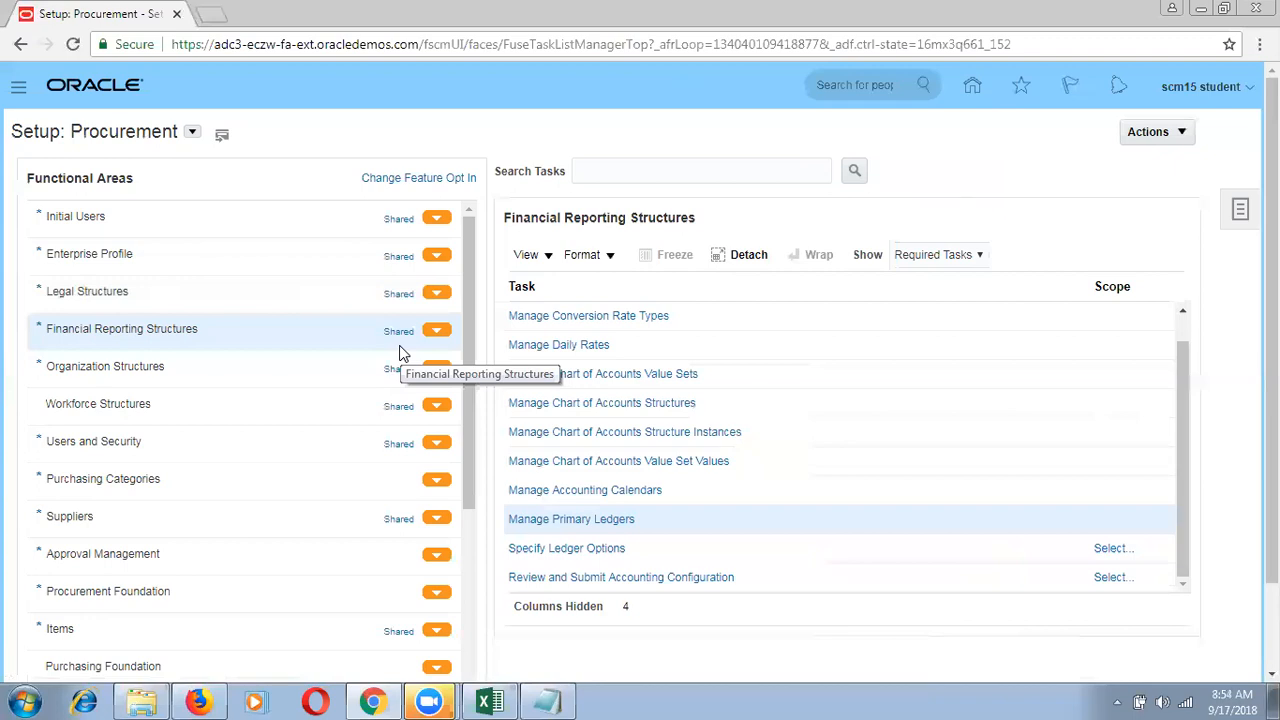
Step: Open the Navigator and scroll down to its Tools group, such as Scheduled Processes
click(18, 88)
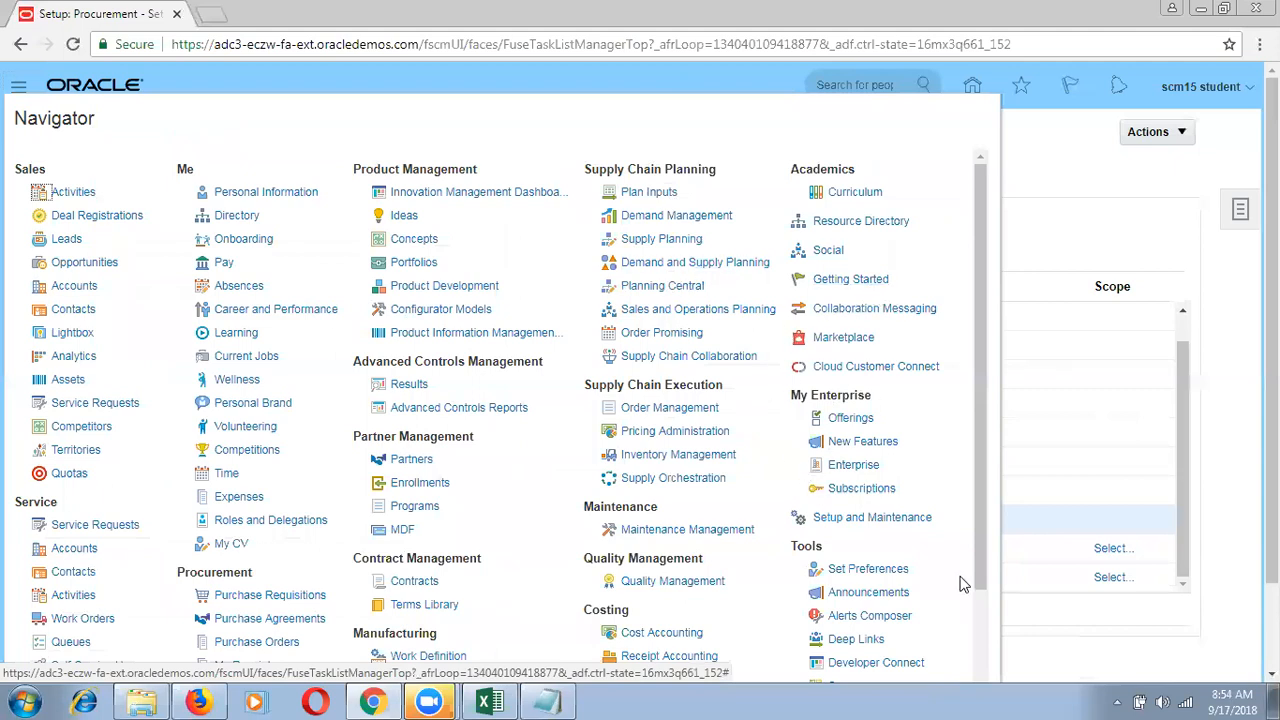
scroll(982, 632, down, 3)
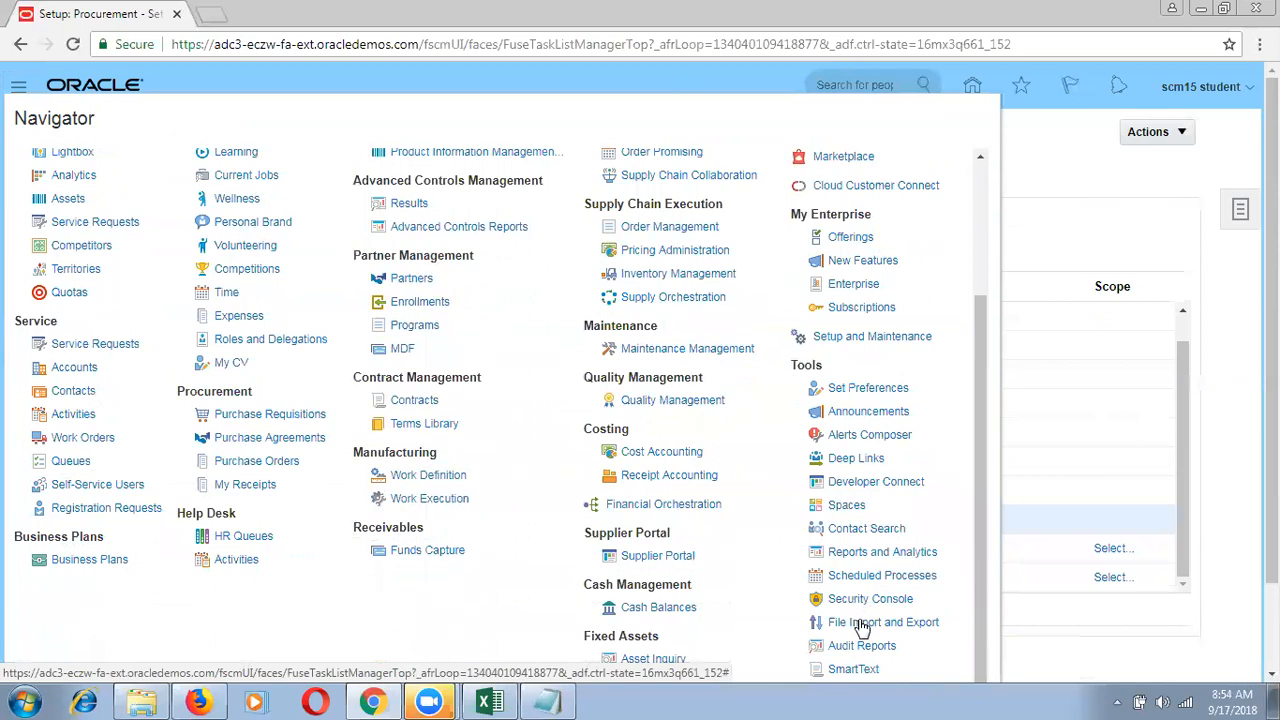
Step: Open the Security Console from the Navigator and reach its User Accounts list in the Procurement session
click(870, 600)
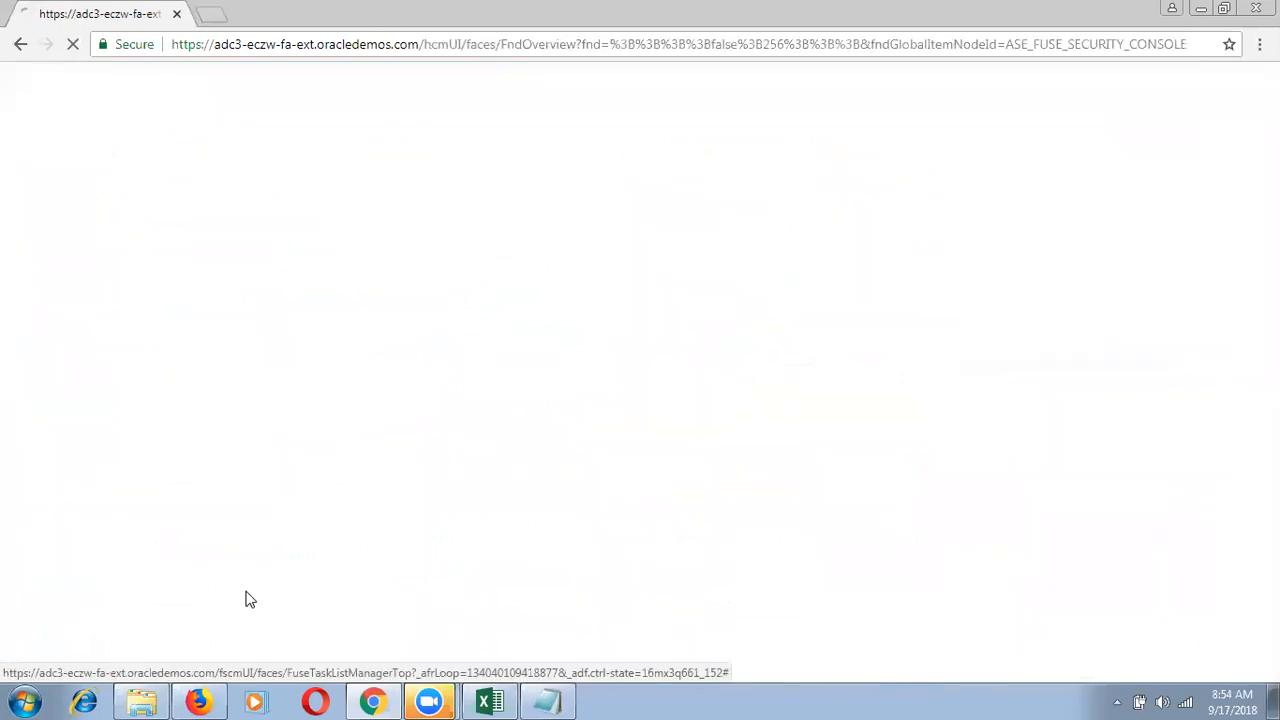
click(198, 702)
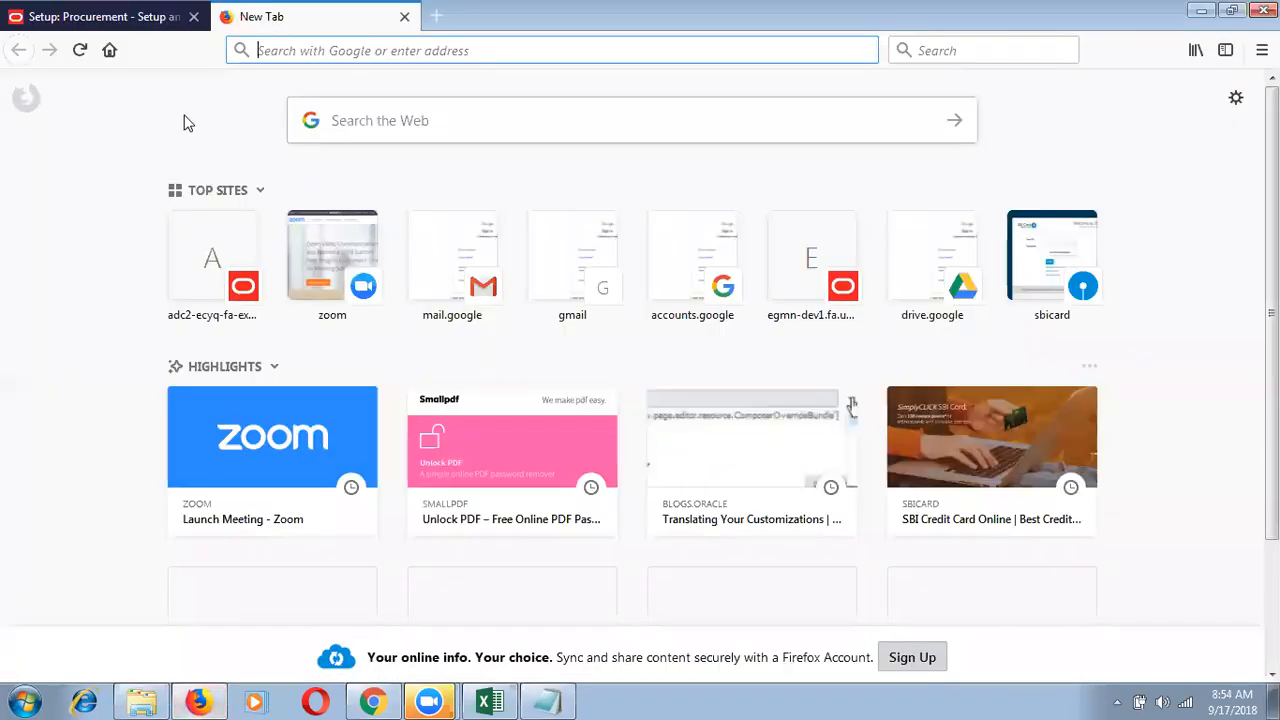
click(140, 16)
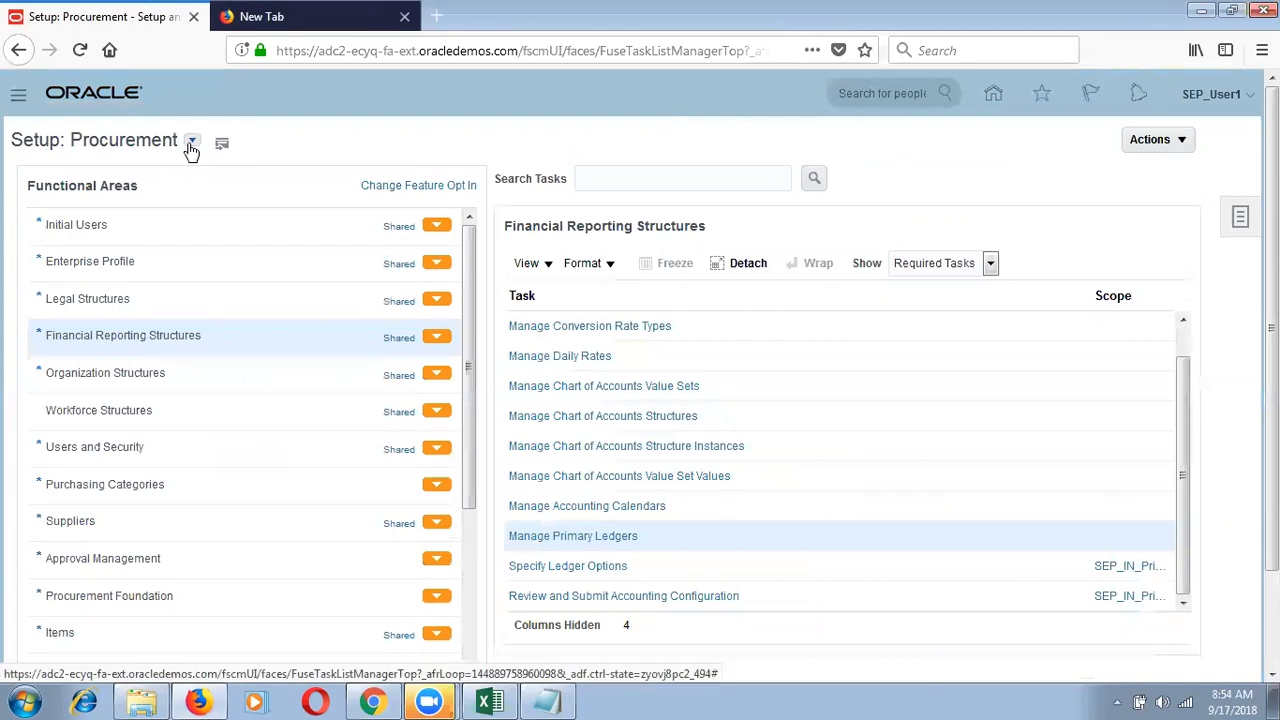
click(391, 54)
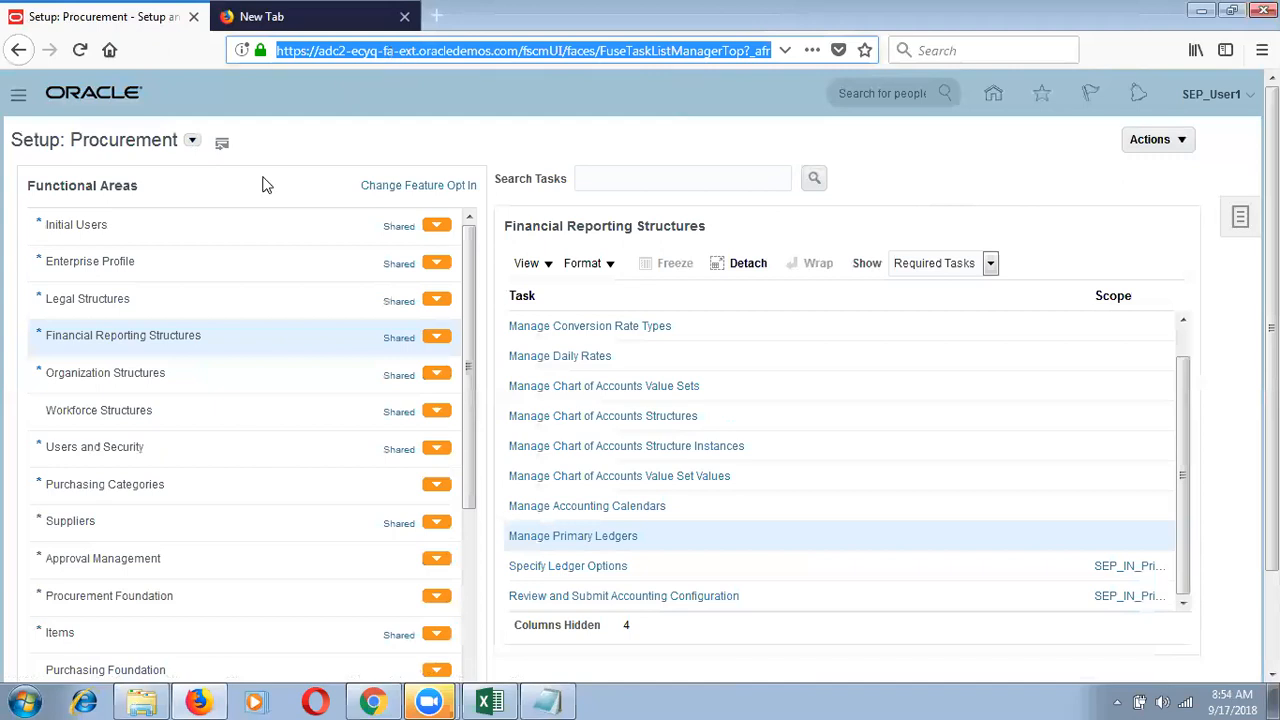
click(172, 240)
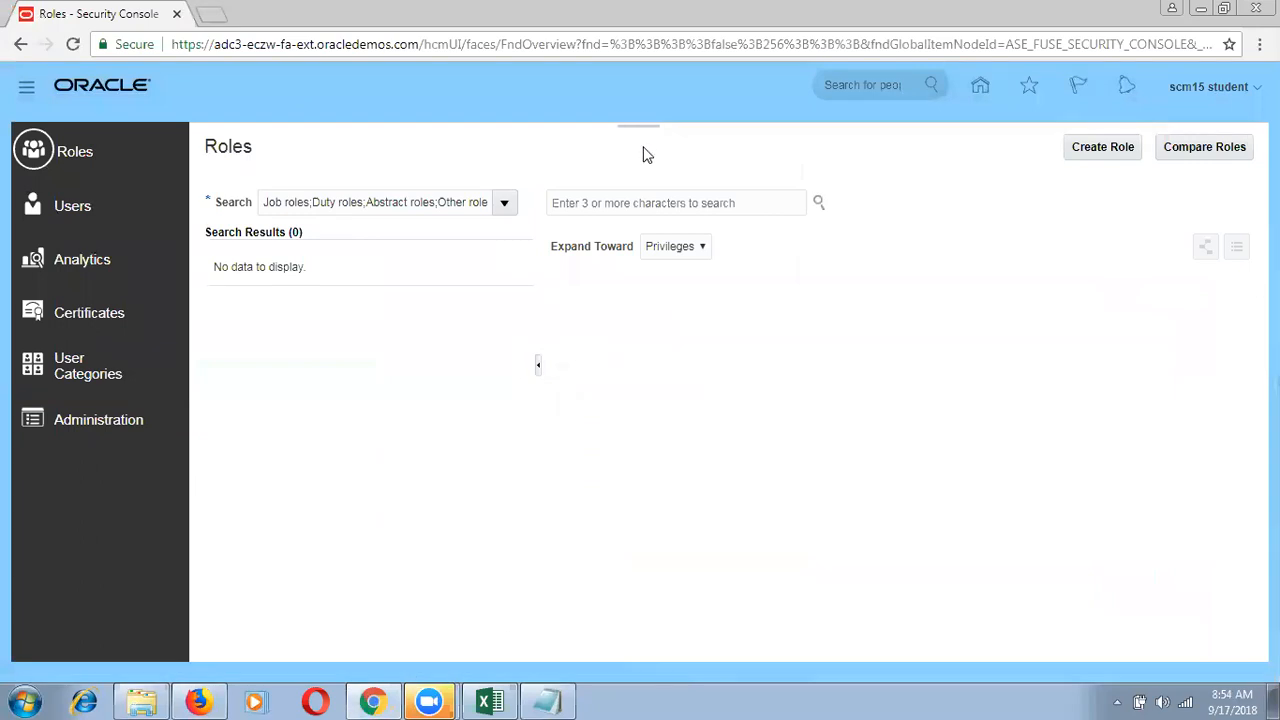
click(89, 207)
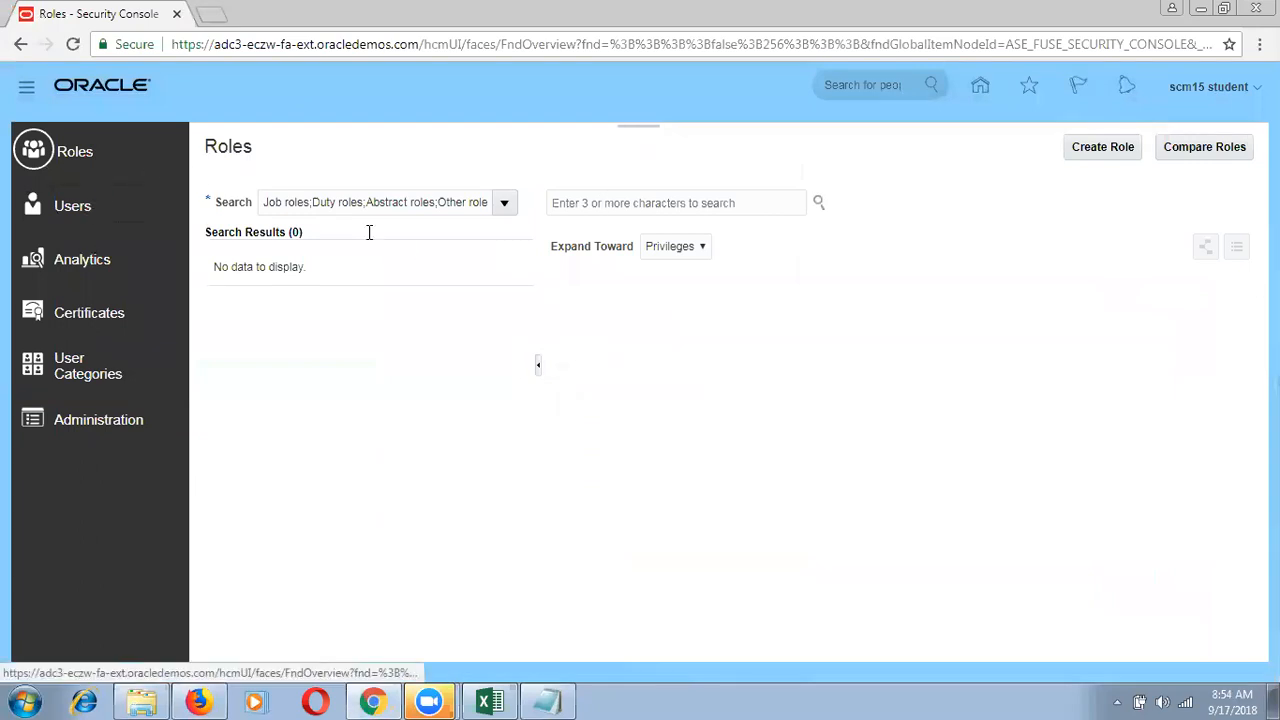
click(583, 204)
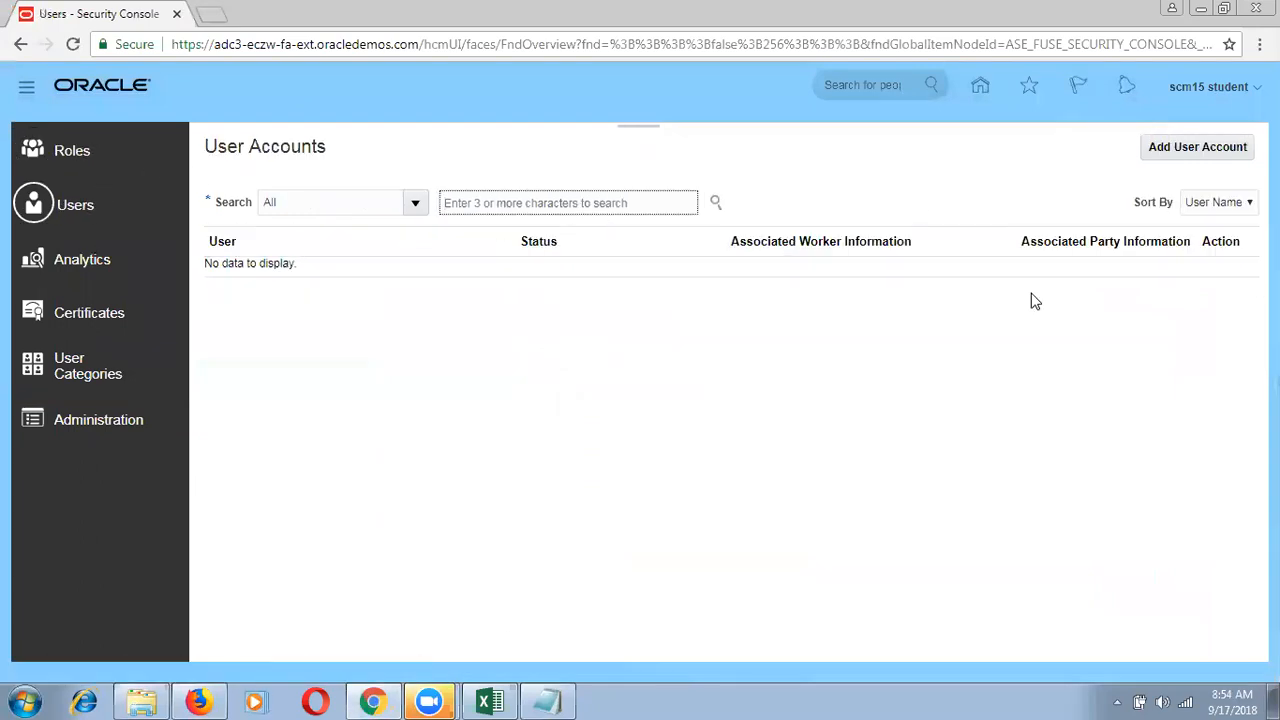
Step: Begin creating a new user account with Add User Account
click(1176, 158)
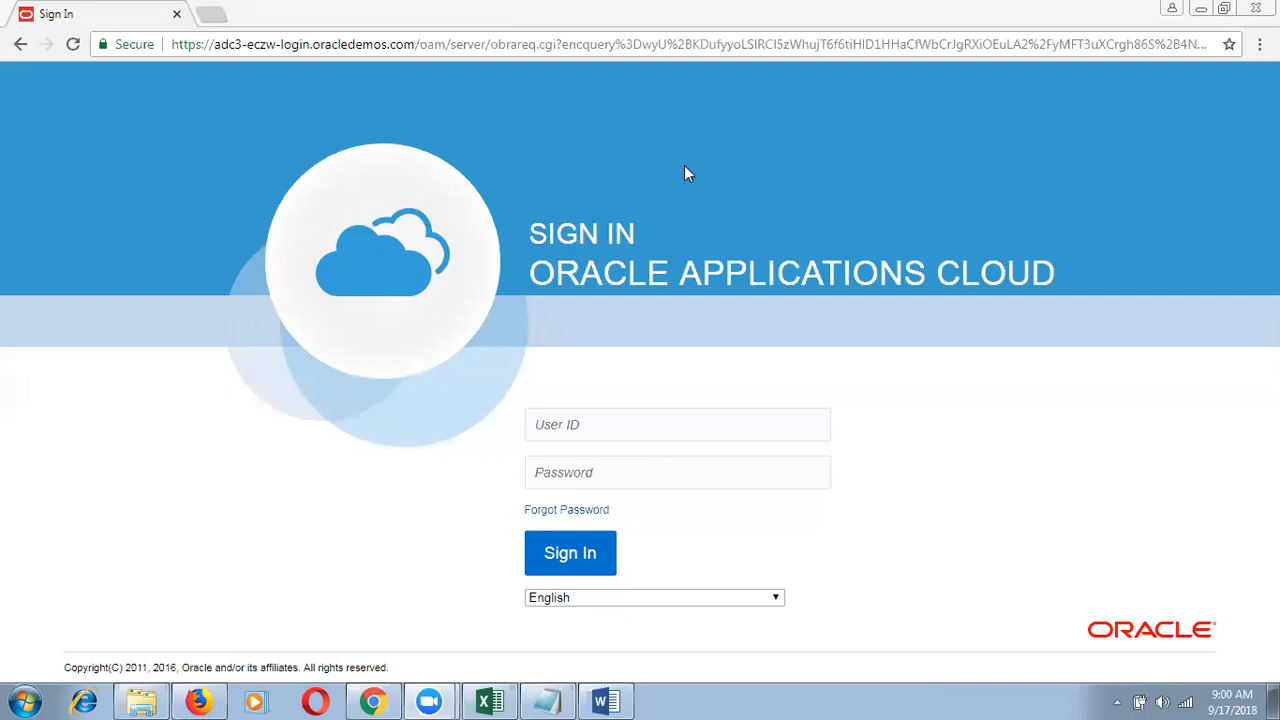
Step: Back in the Firefox Procurement session, scroll the Navigator to Configuration's Application Composer
click(198, 701)
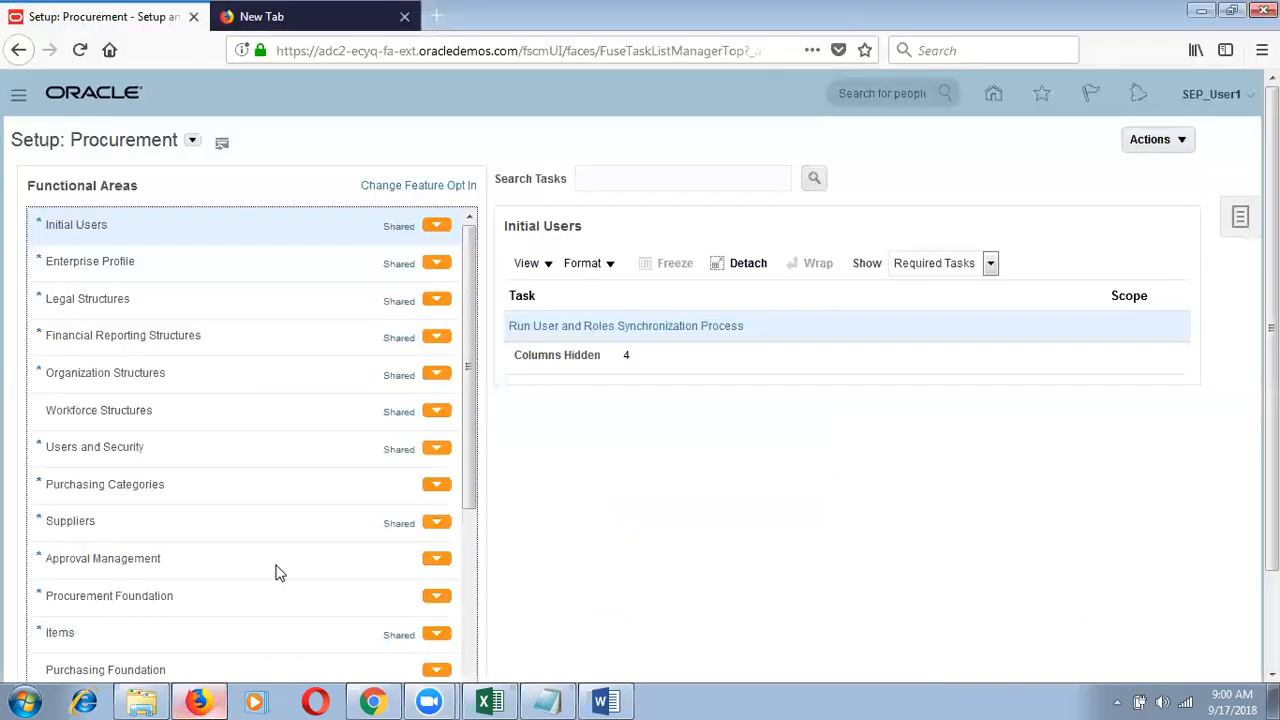
click(20, 104)
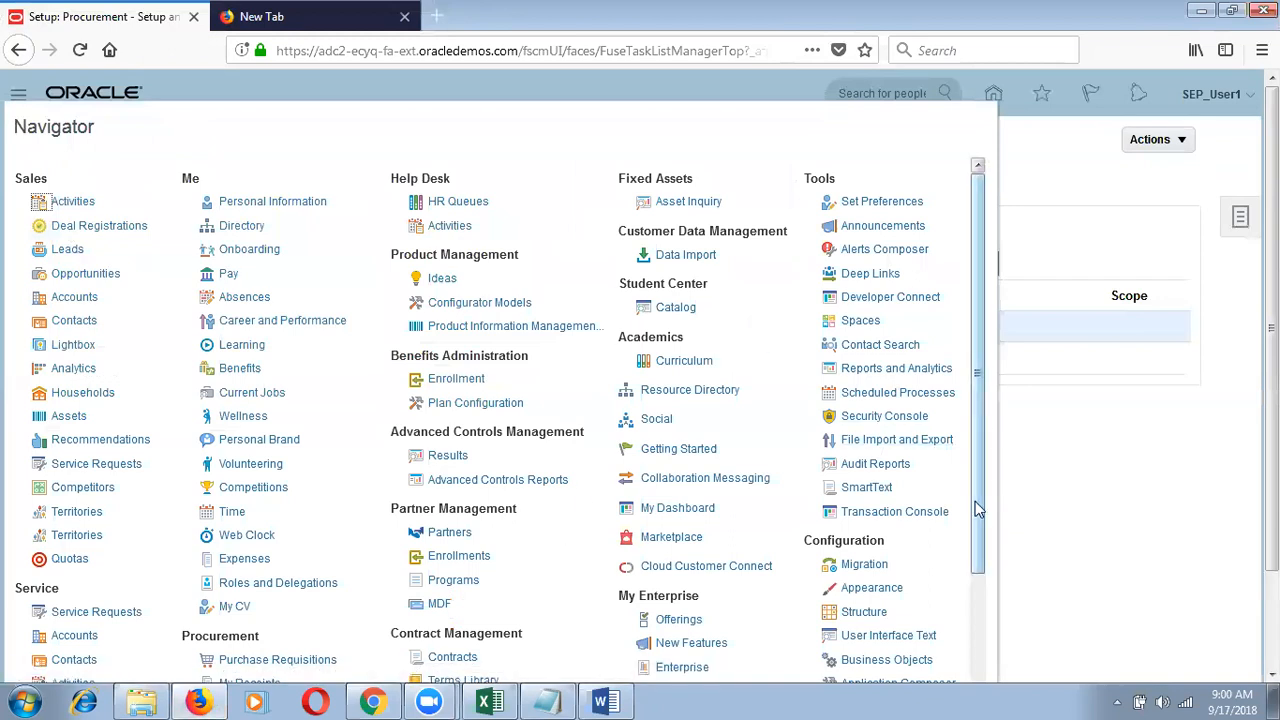
drag(975, 525, 978, 603)
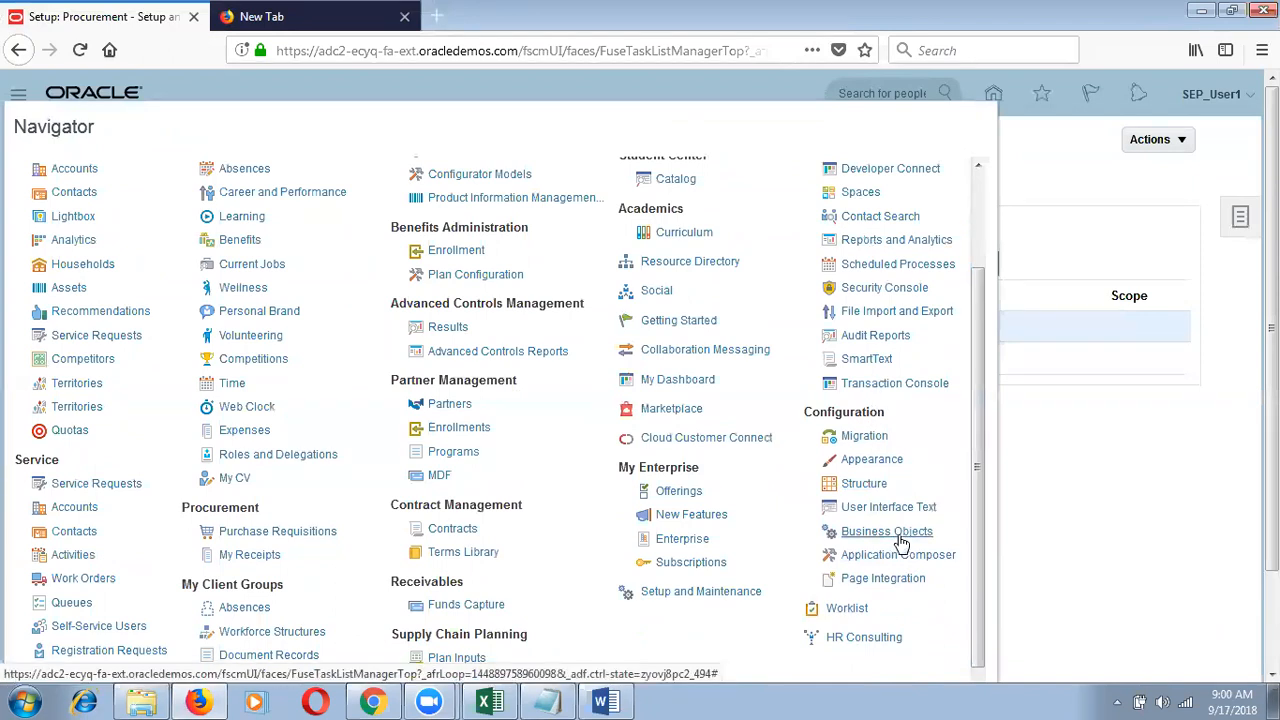
Step: Open Application Composer, dismiss the browser notification prompt, and head back to Setup and Maintenance
click(897, 556)
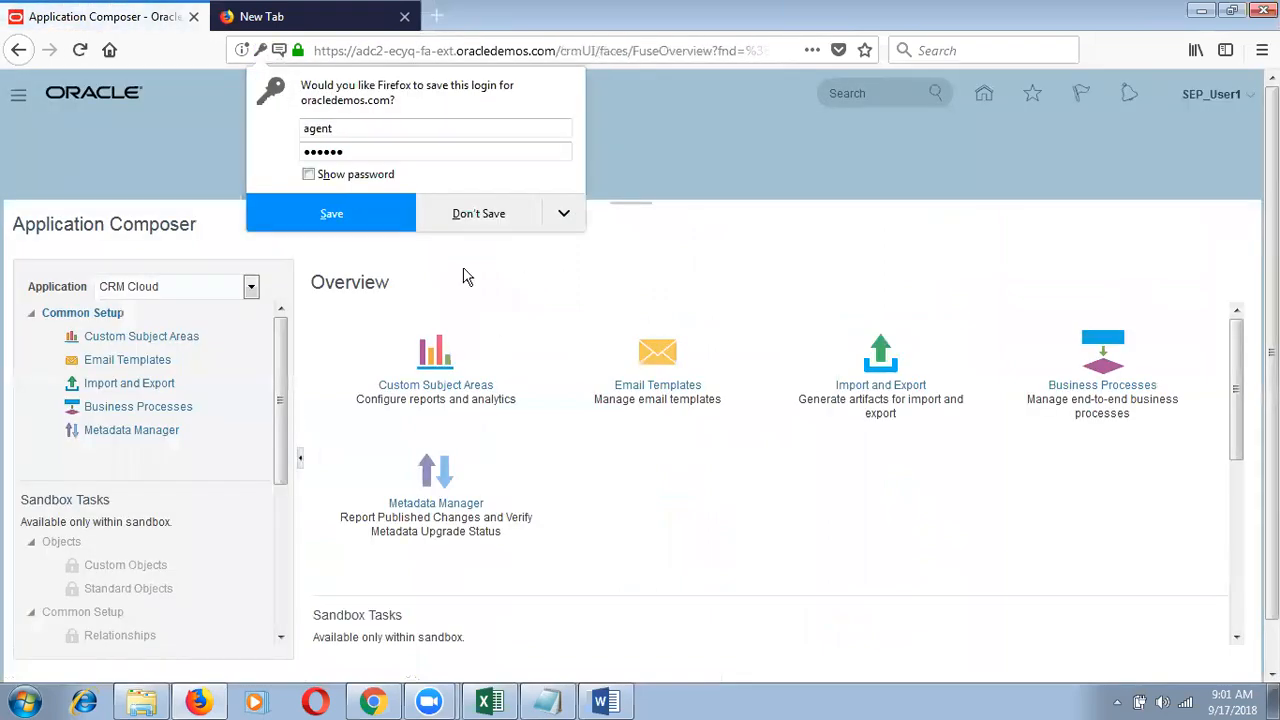
scroll(285, 635, down, 5)
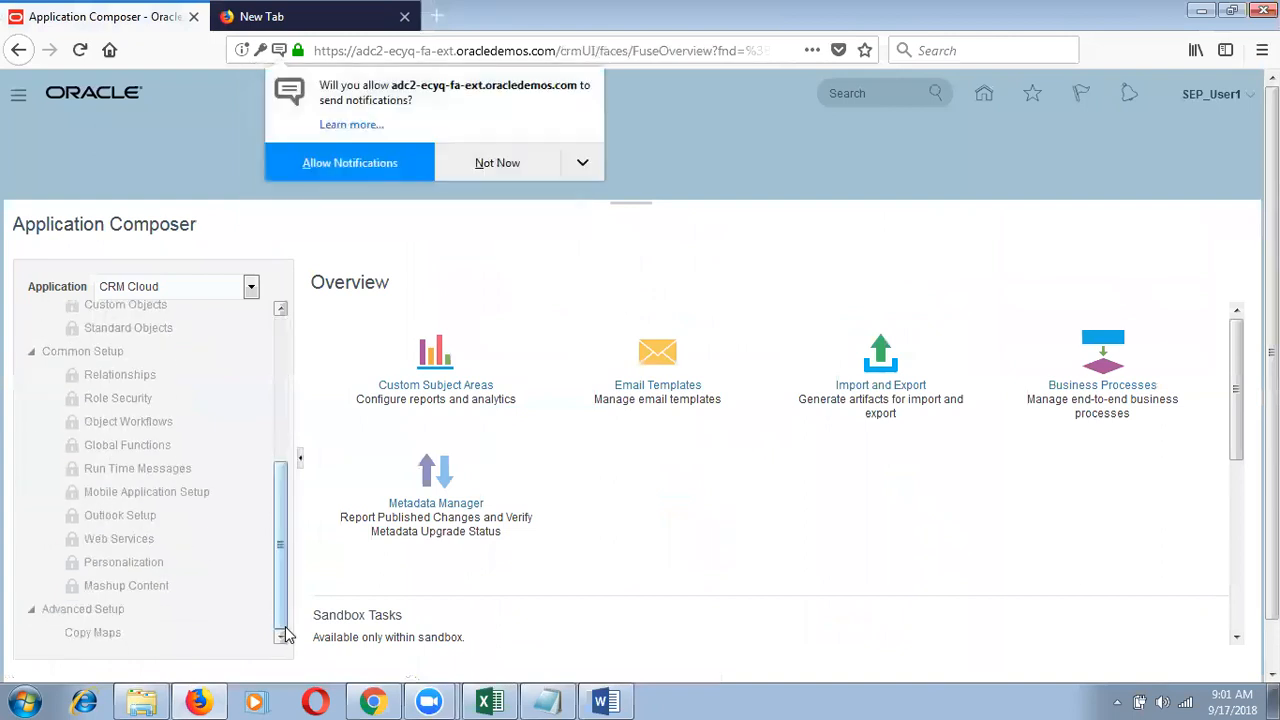
click(512, 170)
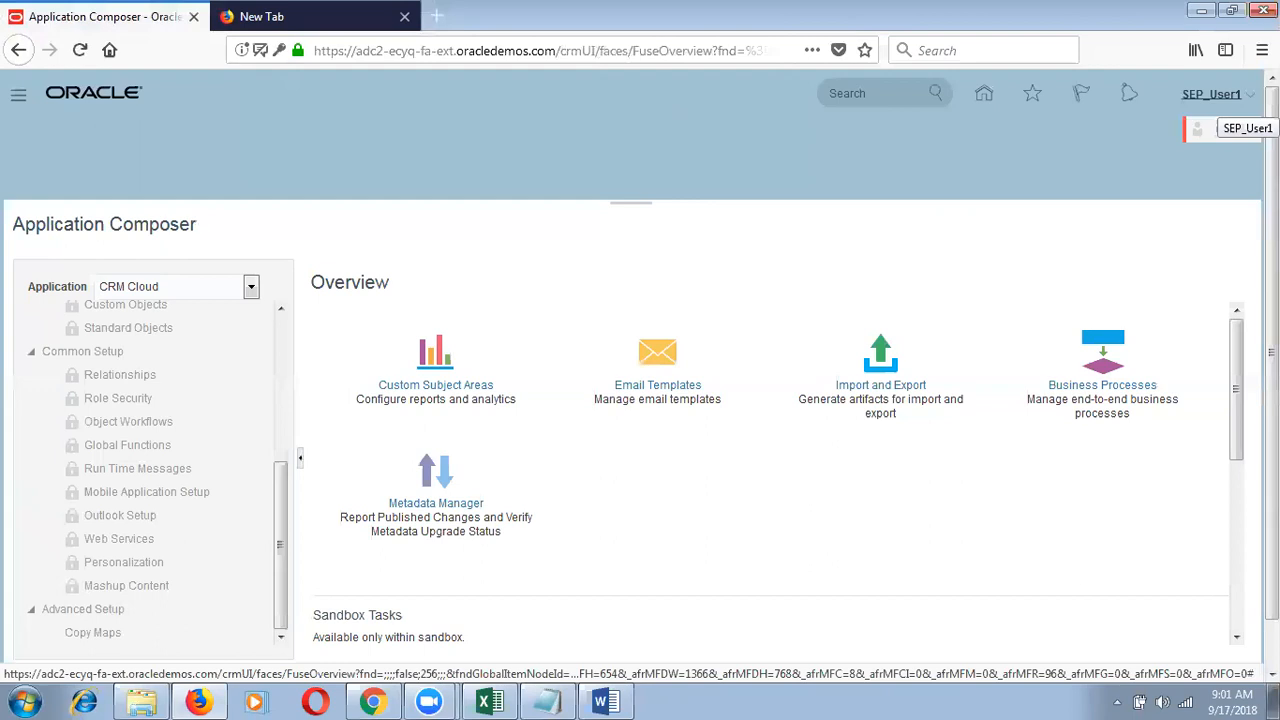
click(1210, 94)
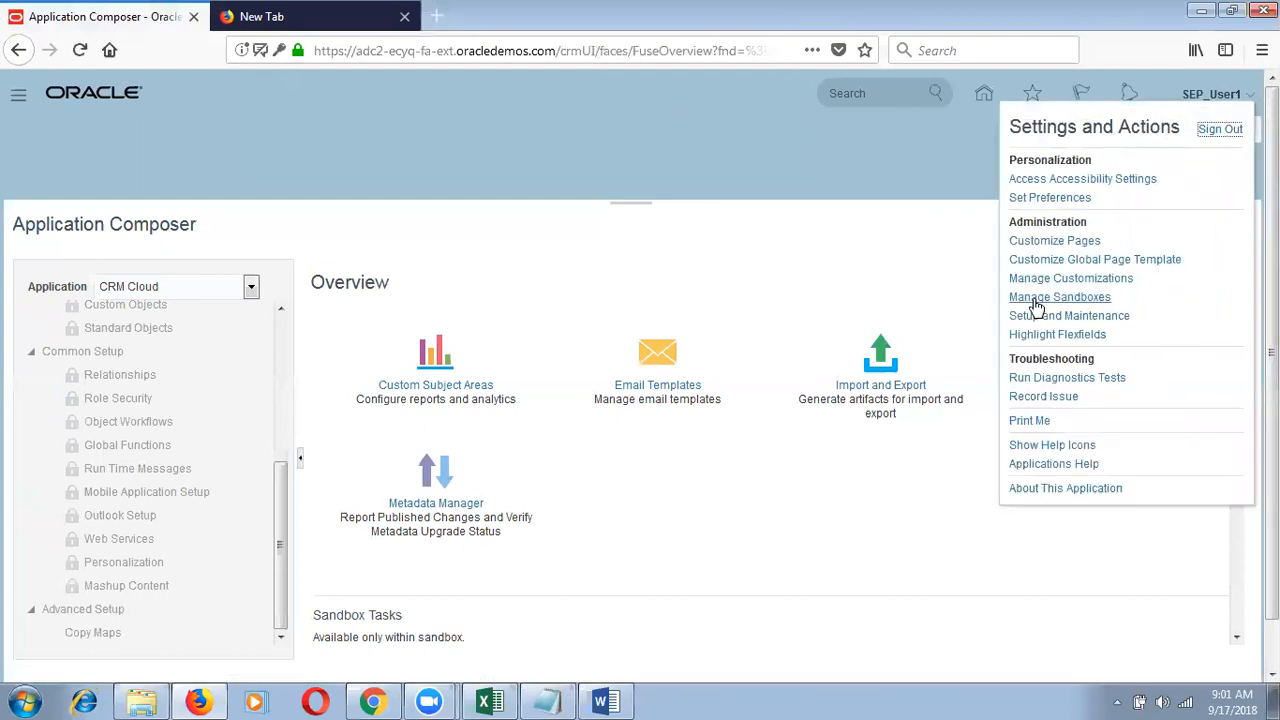
click(1061, 316)
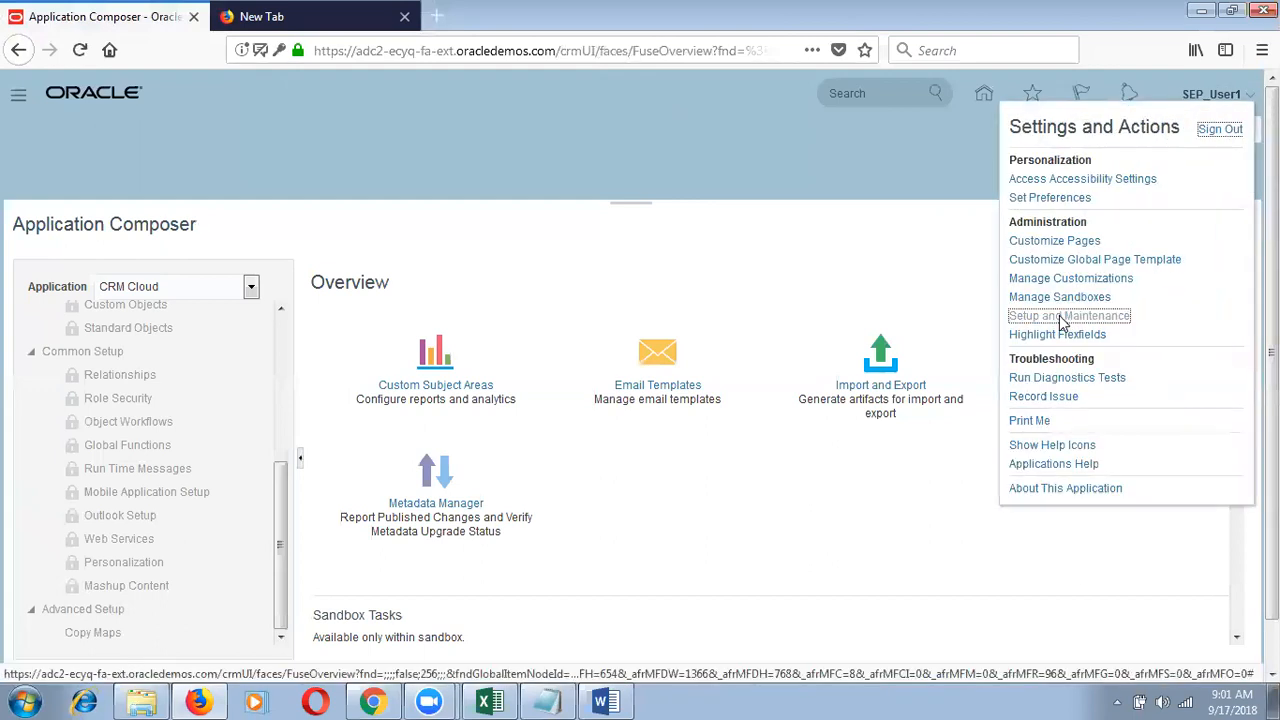
Step: Go to youtube.com in a new tab and search for MRU Technologies
click(444, 12)
text(yo)
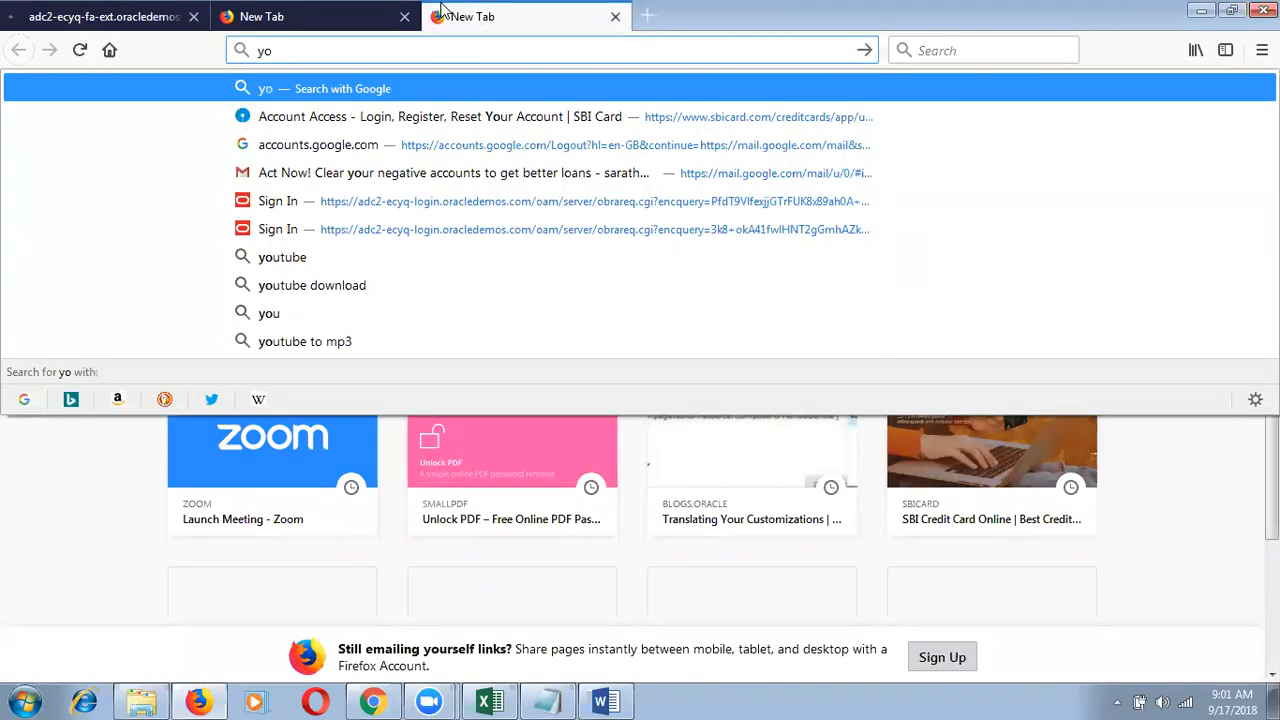
text(utube)
key(ctrl+Return)
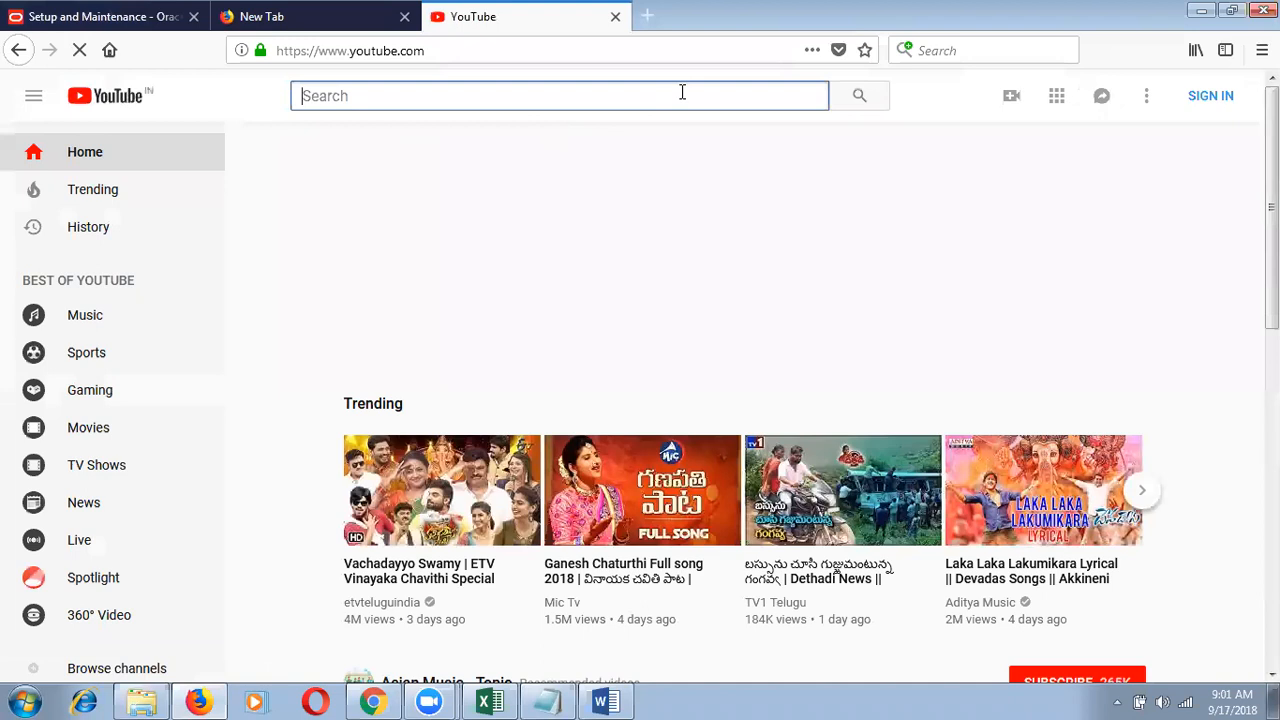
text(MRU Techno)
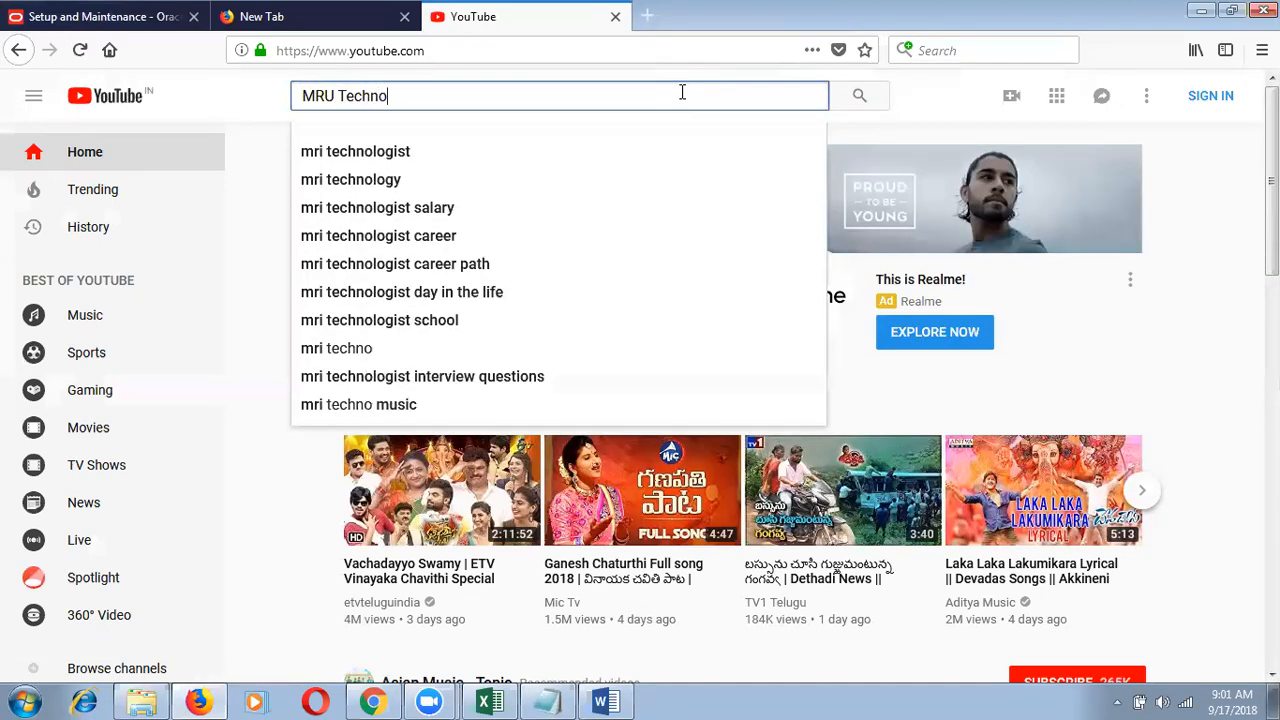
text(logies)
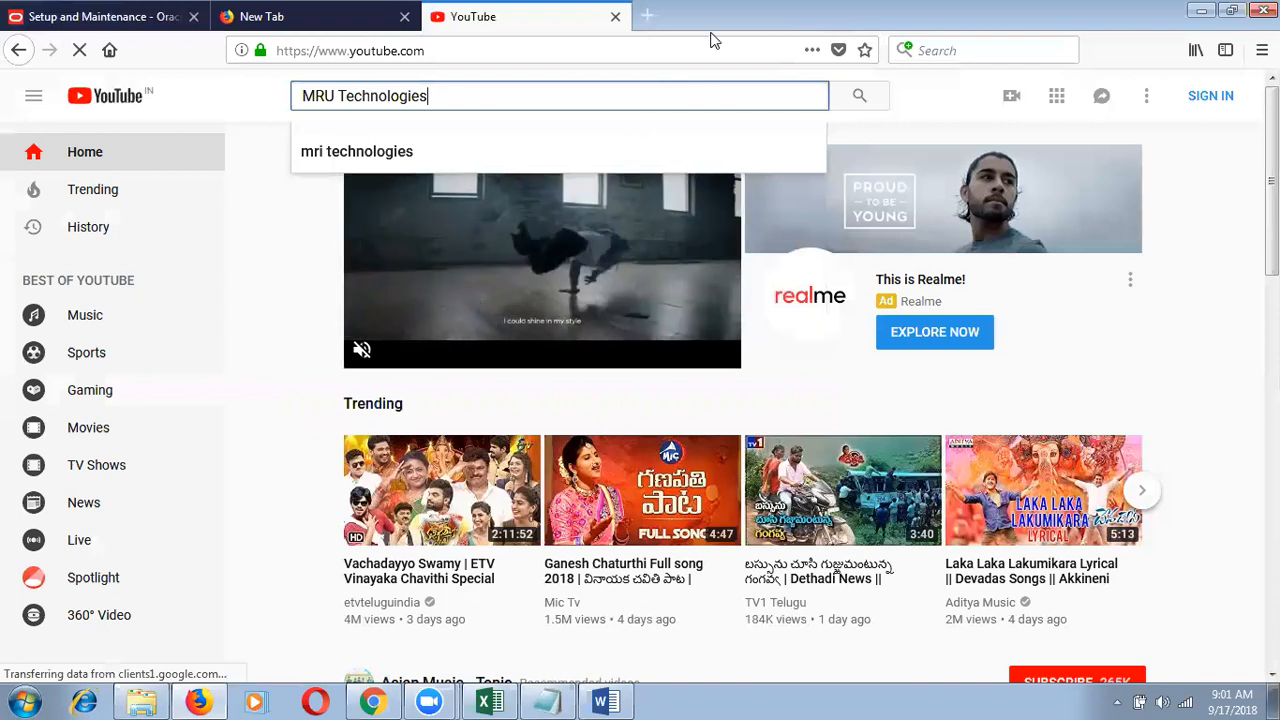
key(Return)
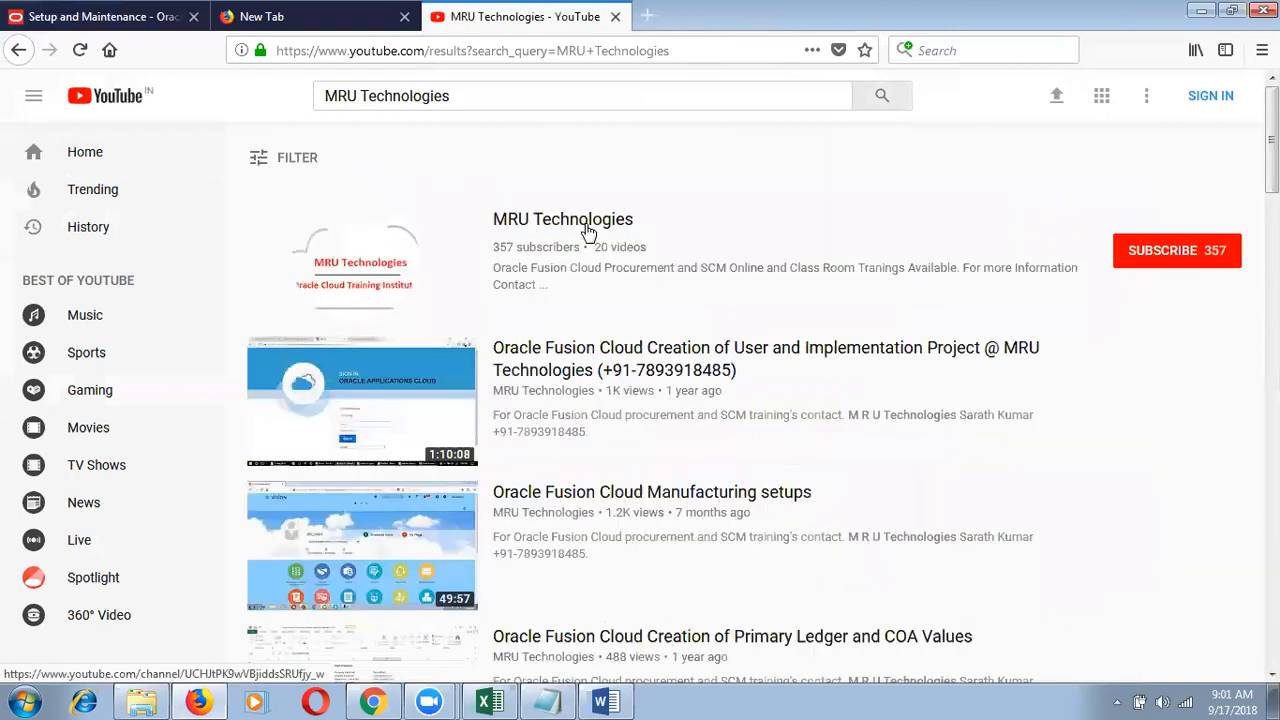
Step: Open the MRU Technologies channel's Videos page and browse its Oracle Fusion uploads
click(584, 224)
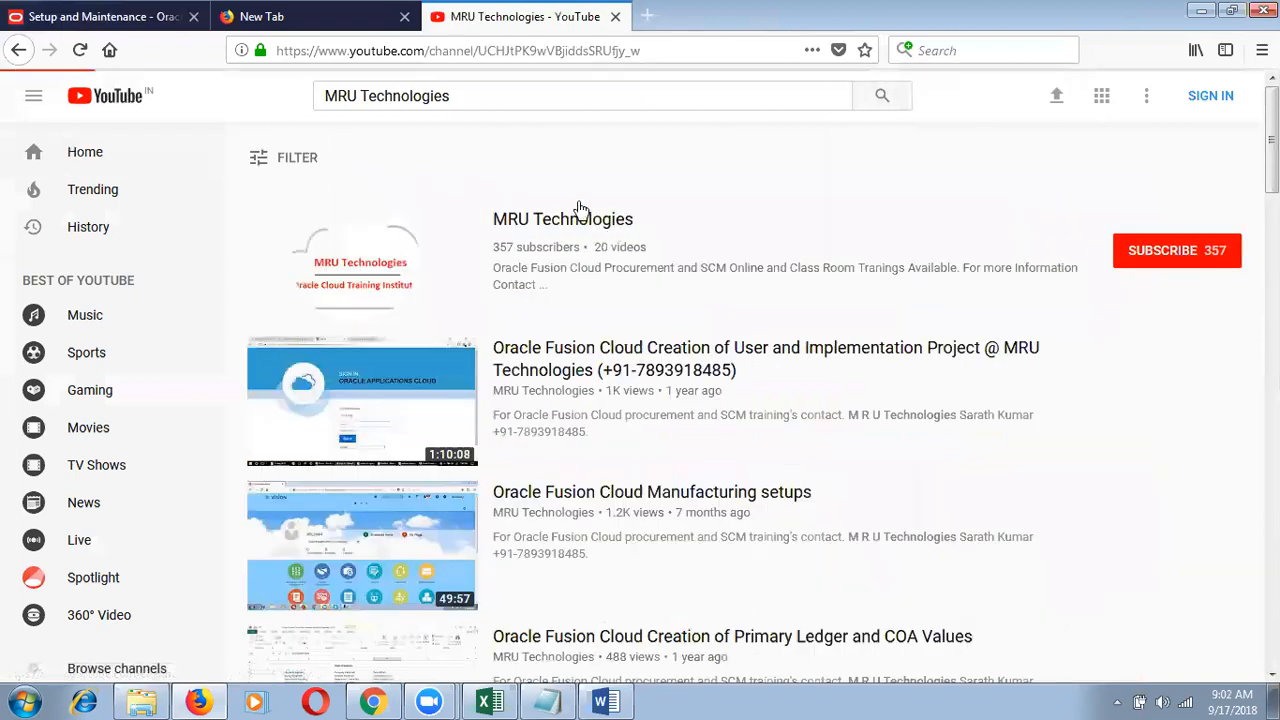
click(476, 405)
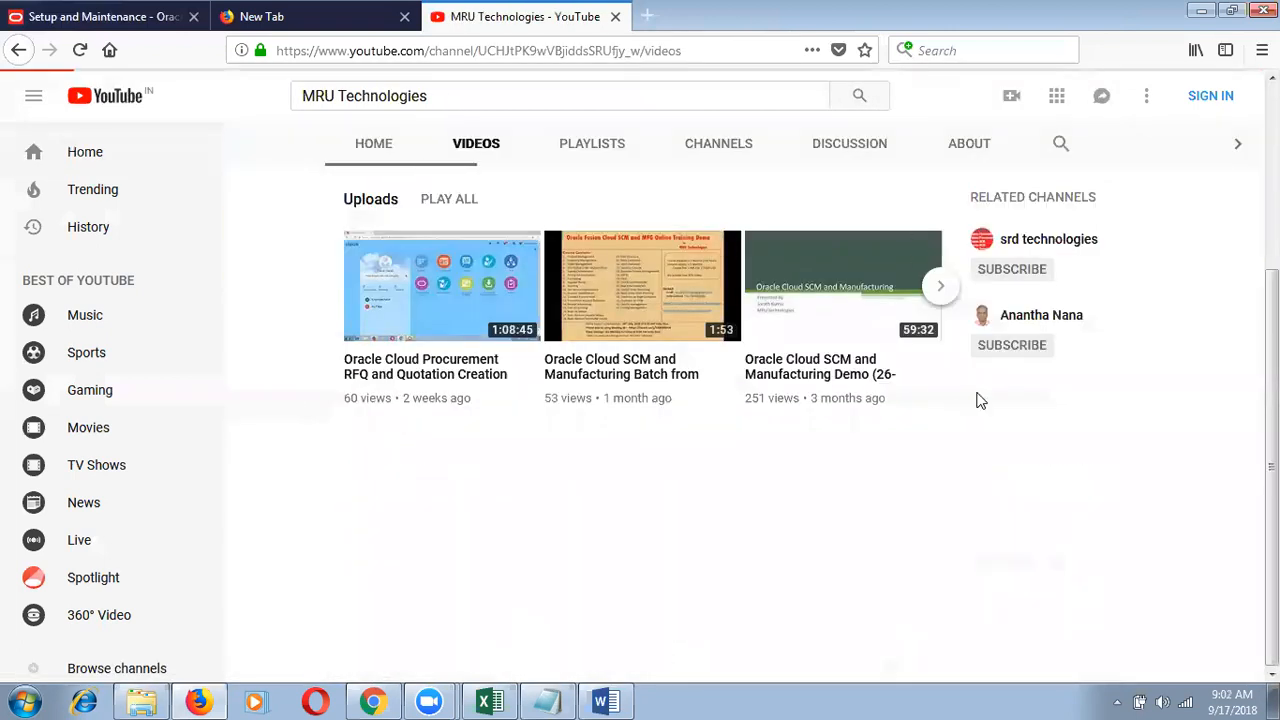
scroll(980, 400, down, 2)
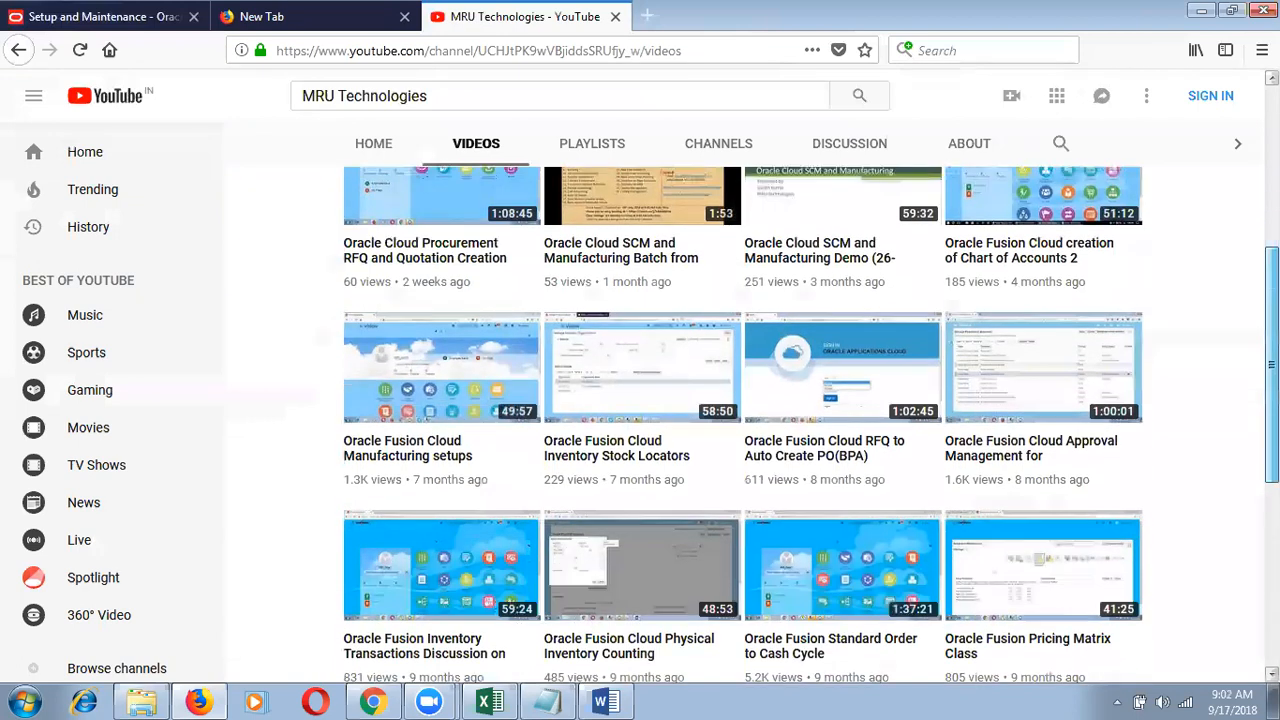
scroll(811, 422, down, 2)
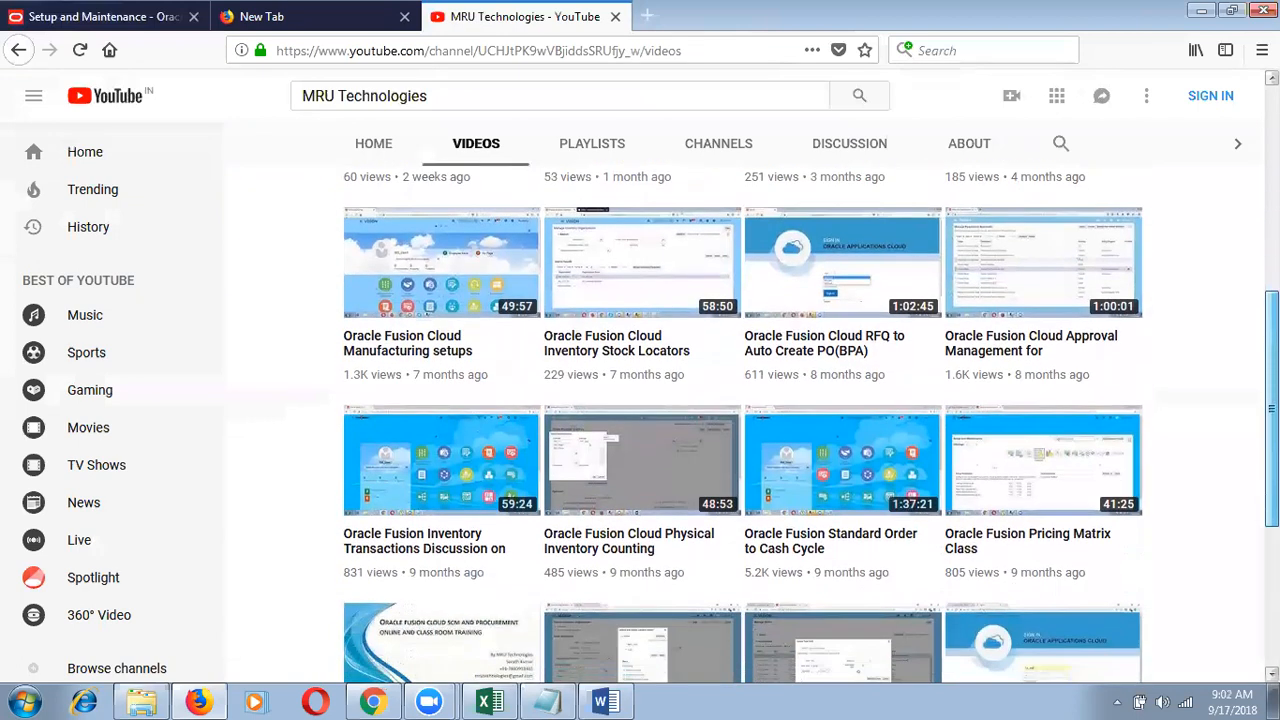
scroll(811, 422, down, 5)
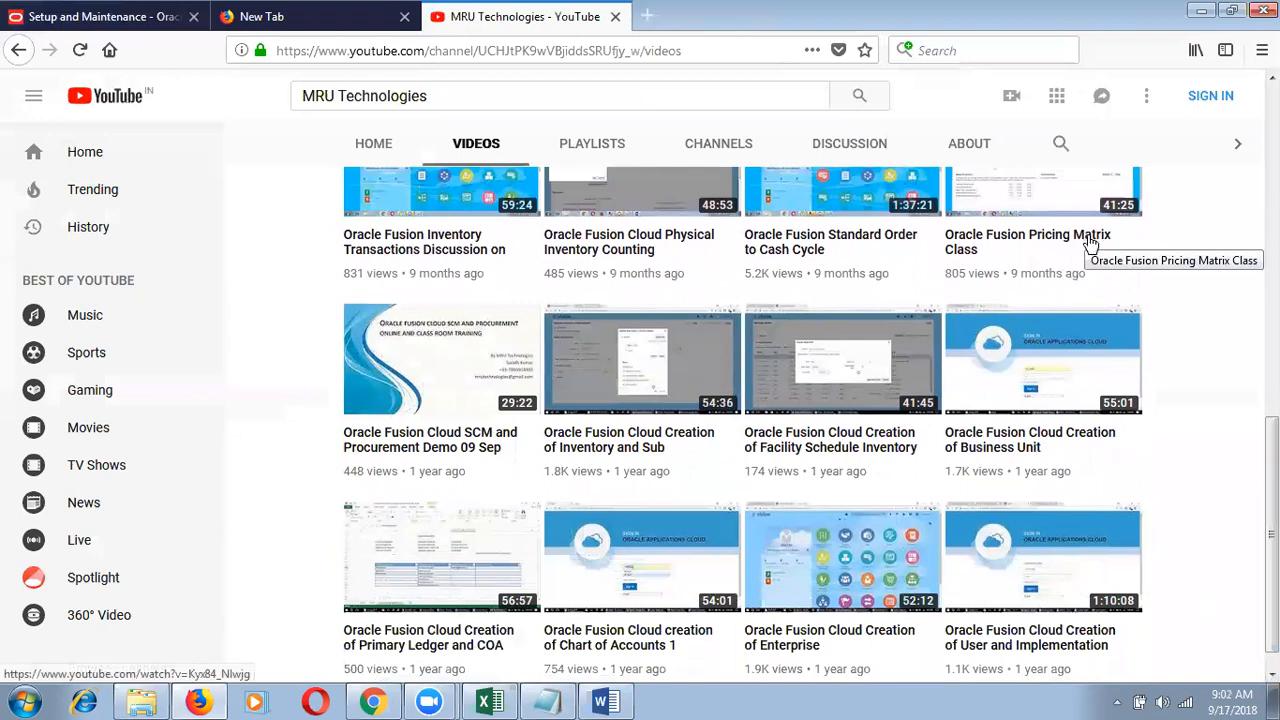
scroll(1110, 320, up, 3)
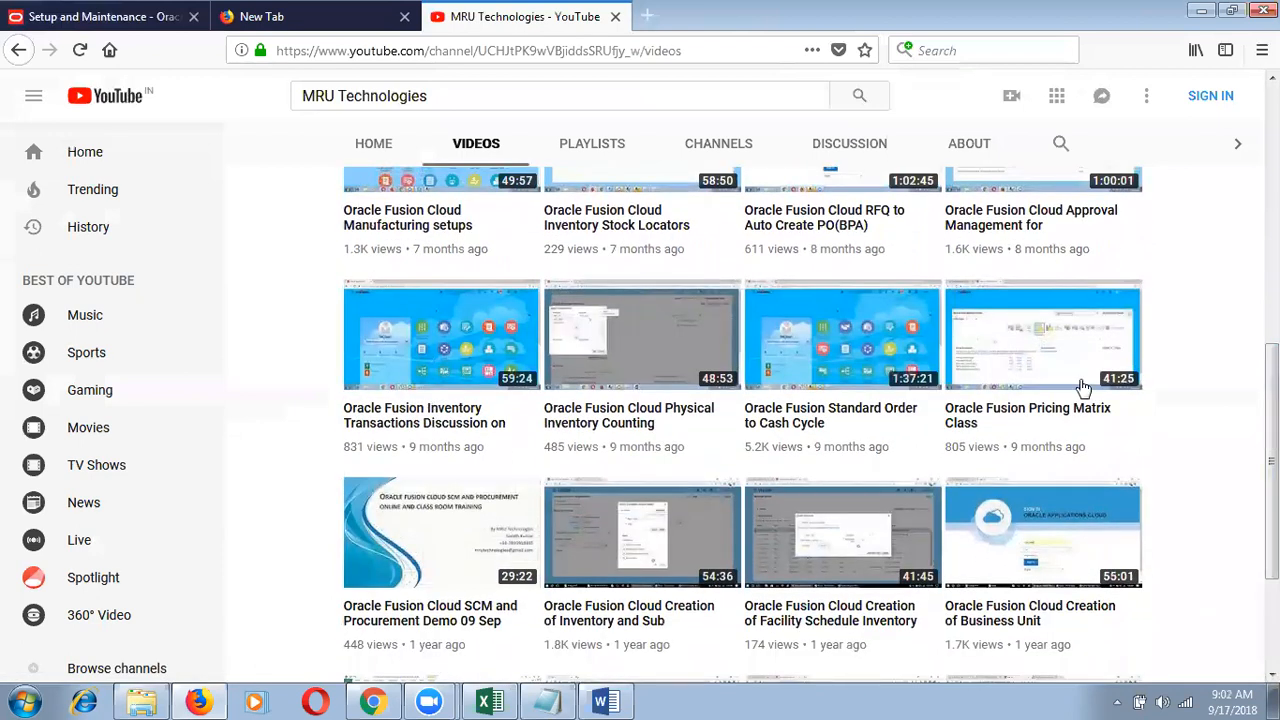
mouse_move(1084, 386)
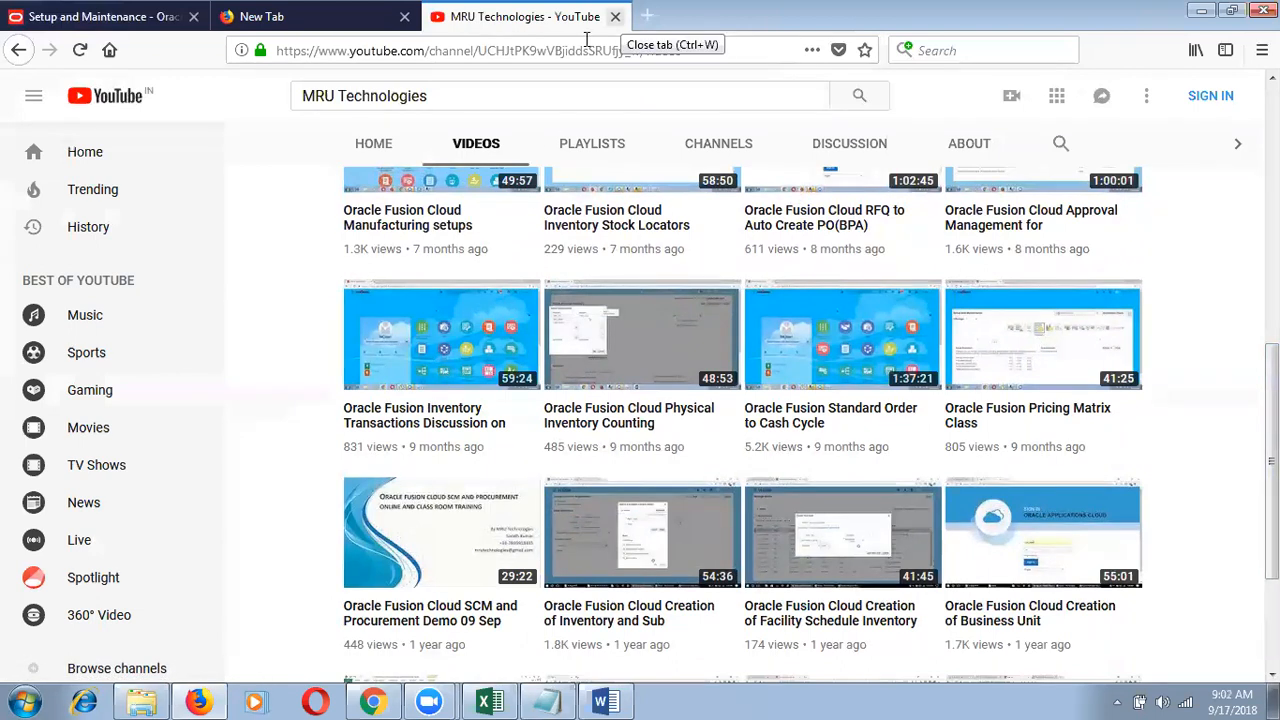
Step: Close YouTube, set Initial Users to show All Tasks, and open Create Implementation Users
click(615, 16)
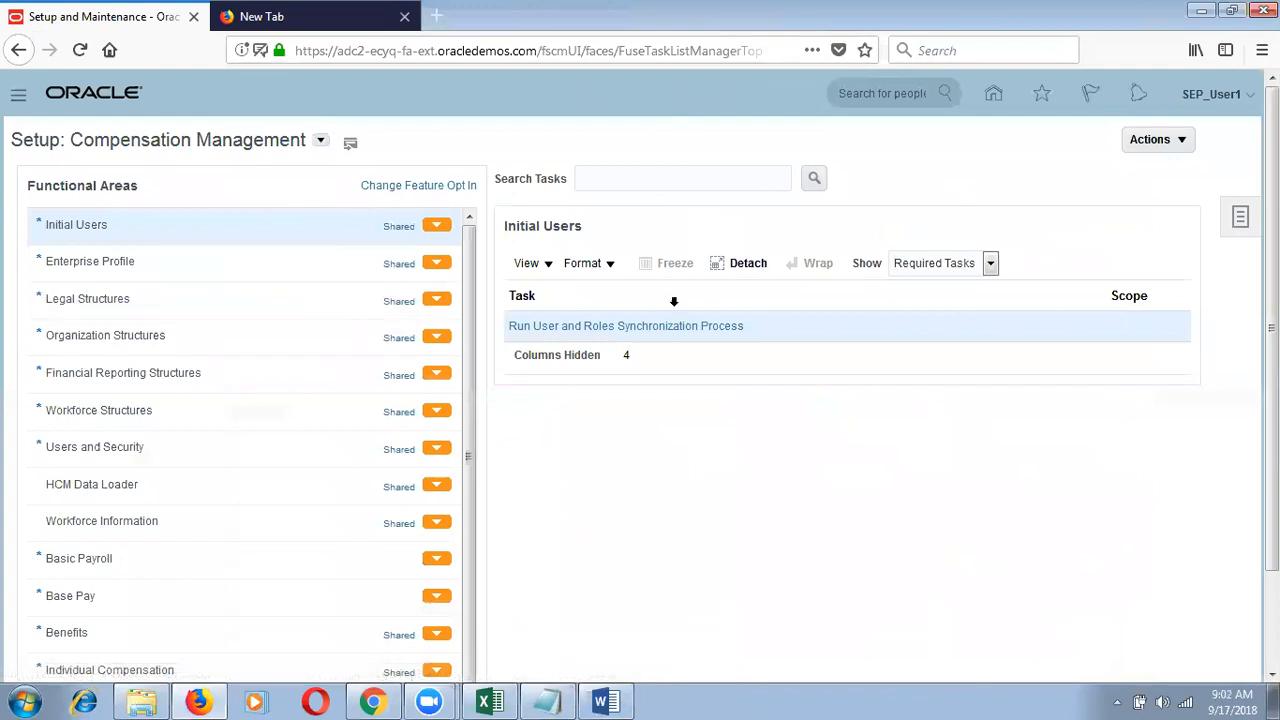
click(987, 263)
click(960, 287)
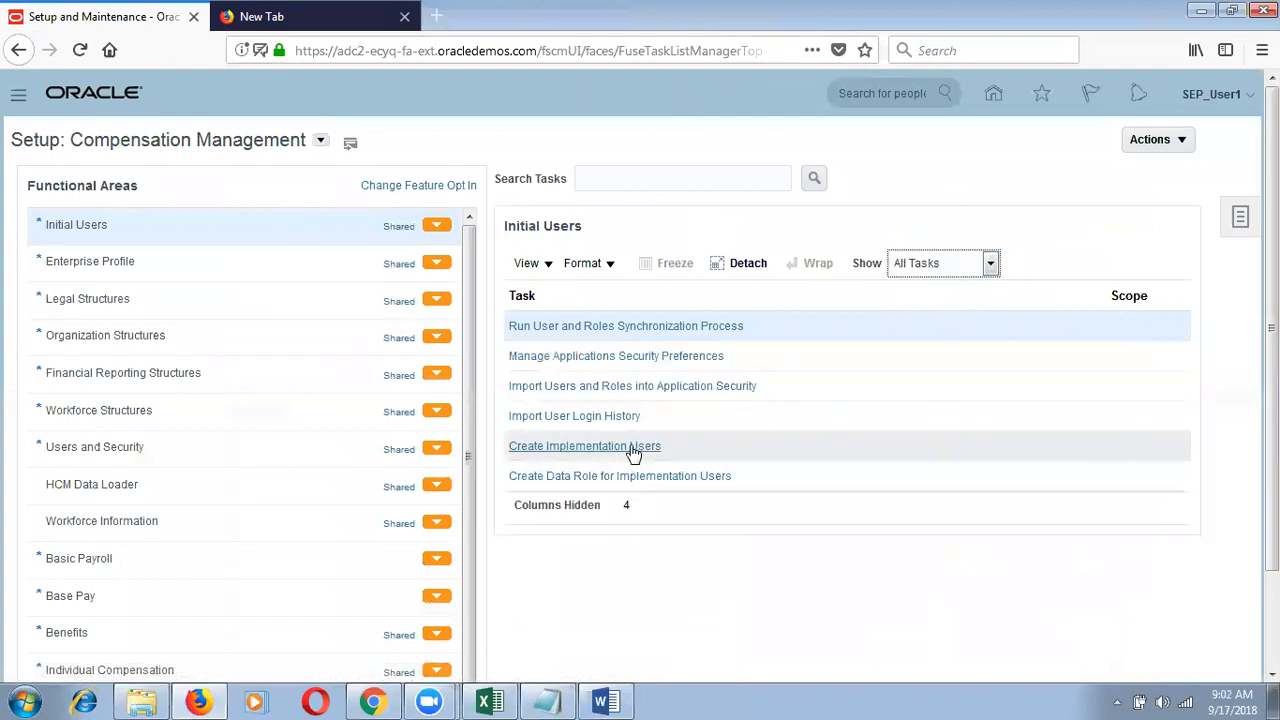
click(632, 447)
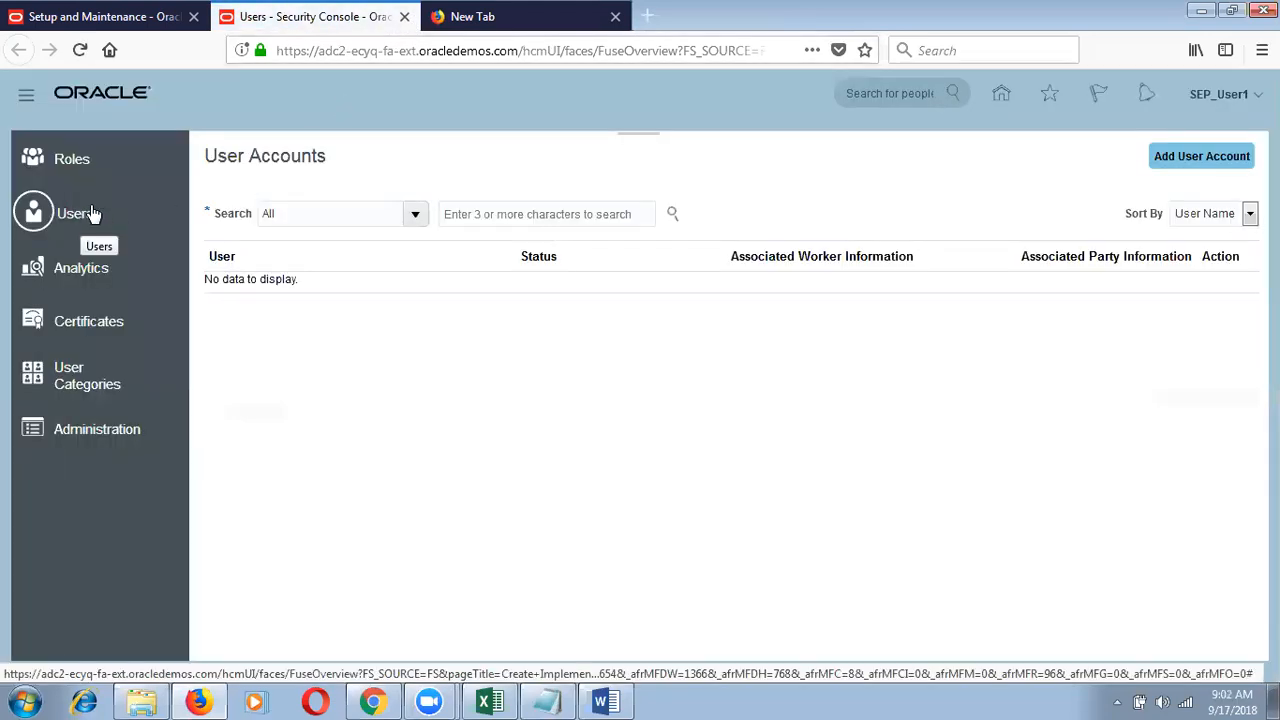
Step: Close the Security Console and empty tabs, then open Security Console's User Accounts list
click(404, 17)
click(404, 17)
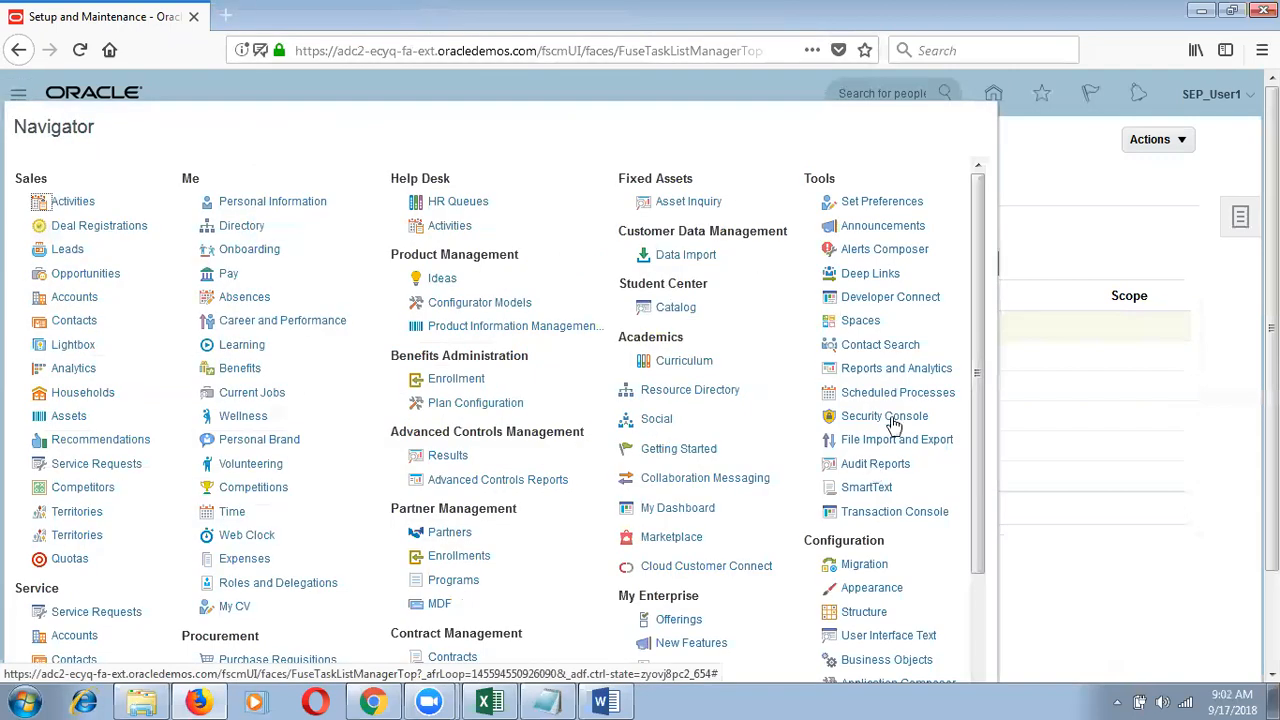
click(884, 416)
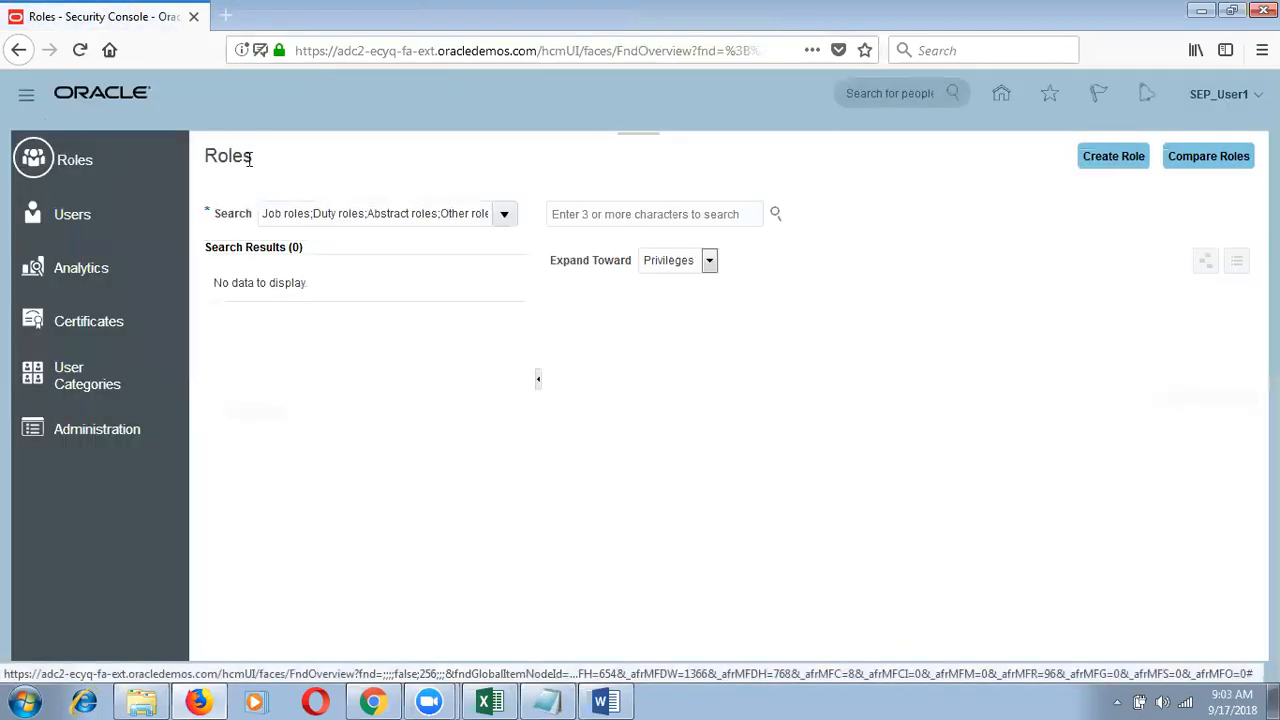
click(72, 215)
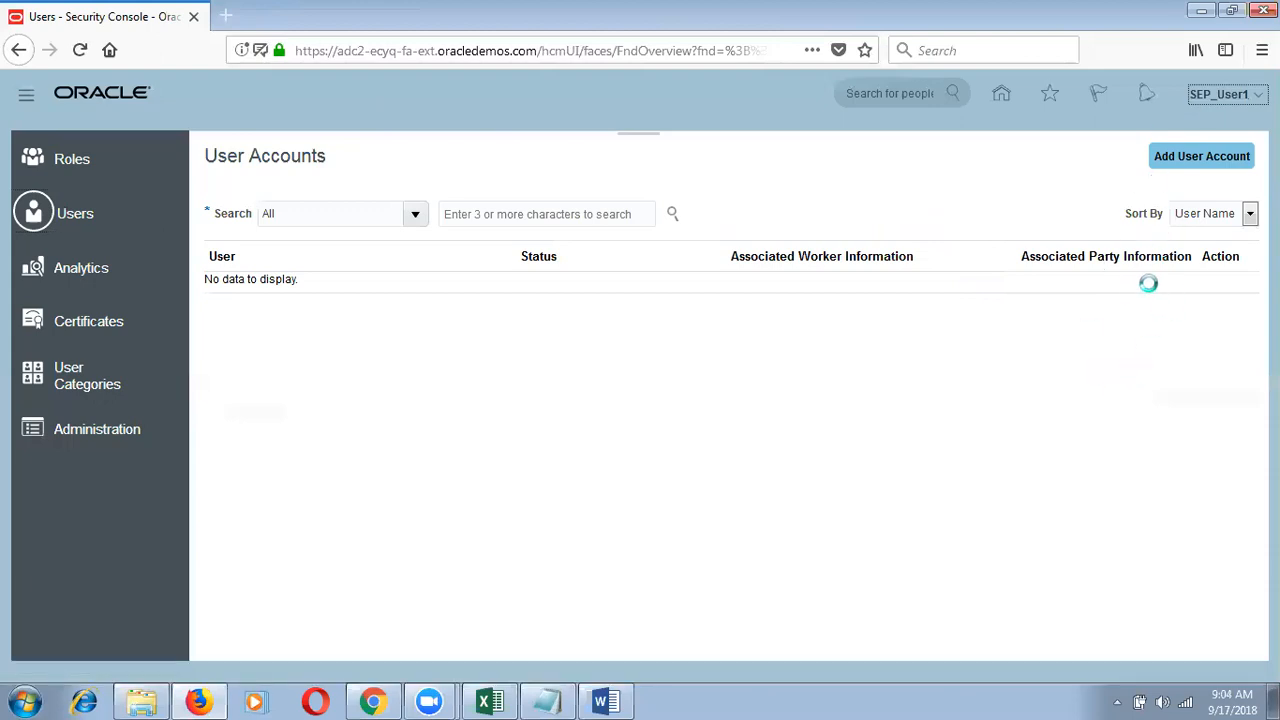
Step: Return to Setup and Maintenance from the SEP_User1 Settings and Actions menu
click(1086, 318)
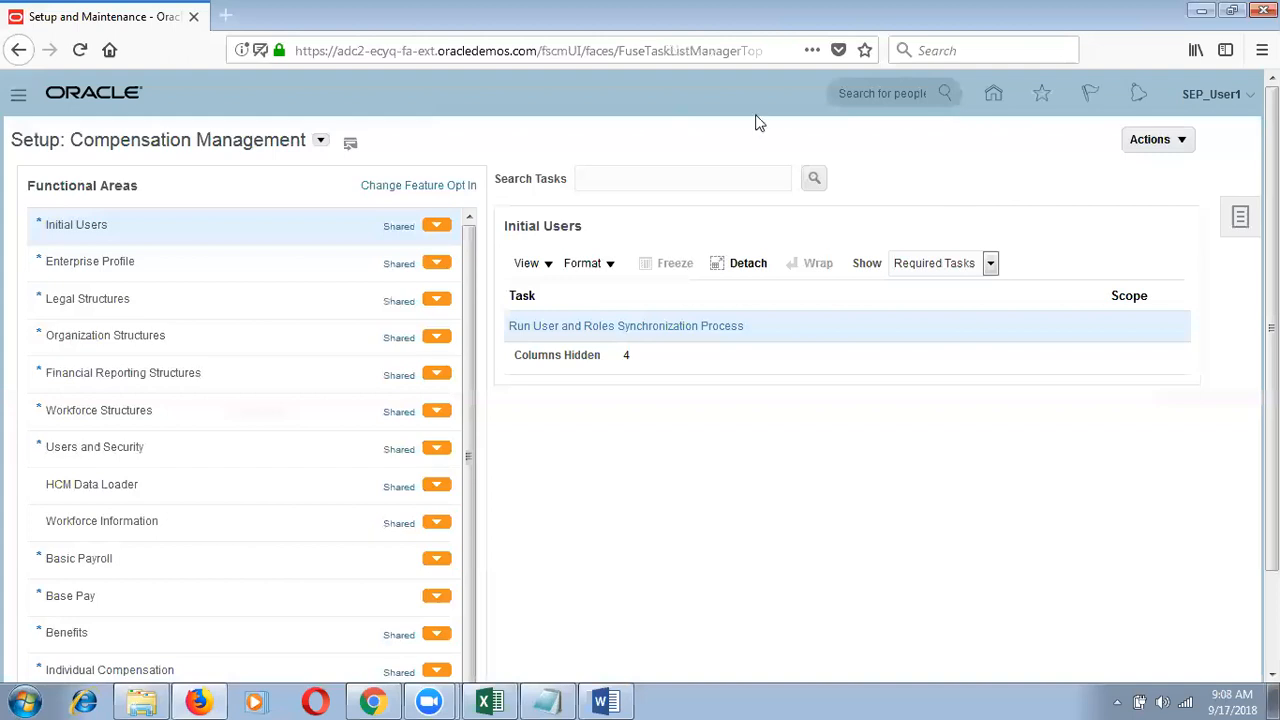
Step: Open the Navigator over Setup: Compensation Management to list all work areas
click(20, 100)
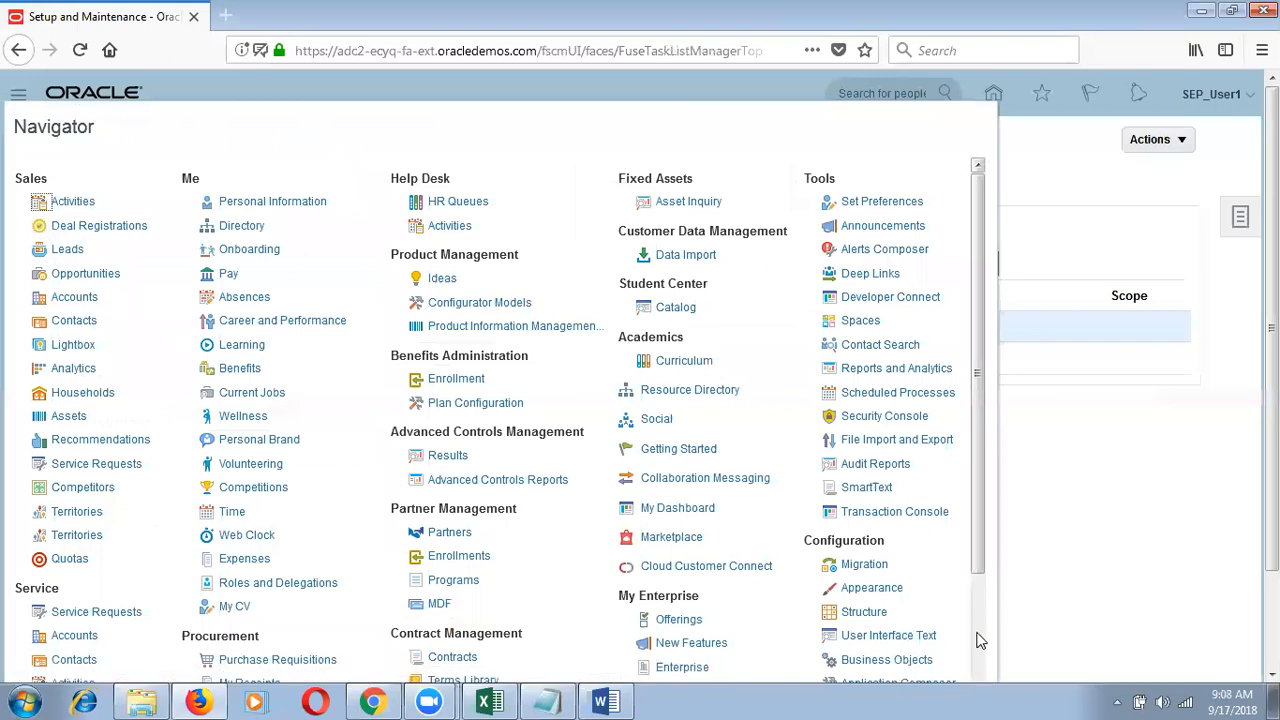
Step: Open Application Composer for CRM Cloud and scroll its task panel down to Copy Maps
scroll(970, 610, down, 3)
click(910, 476)
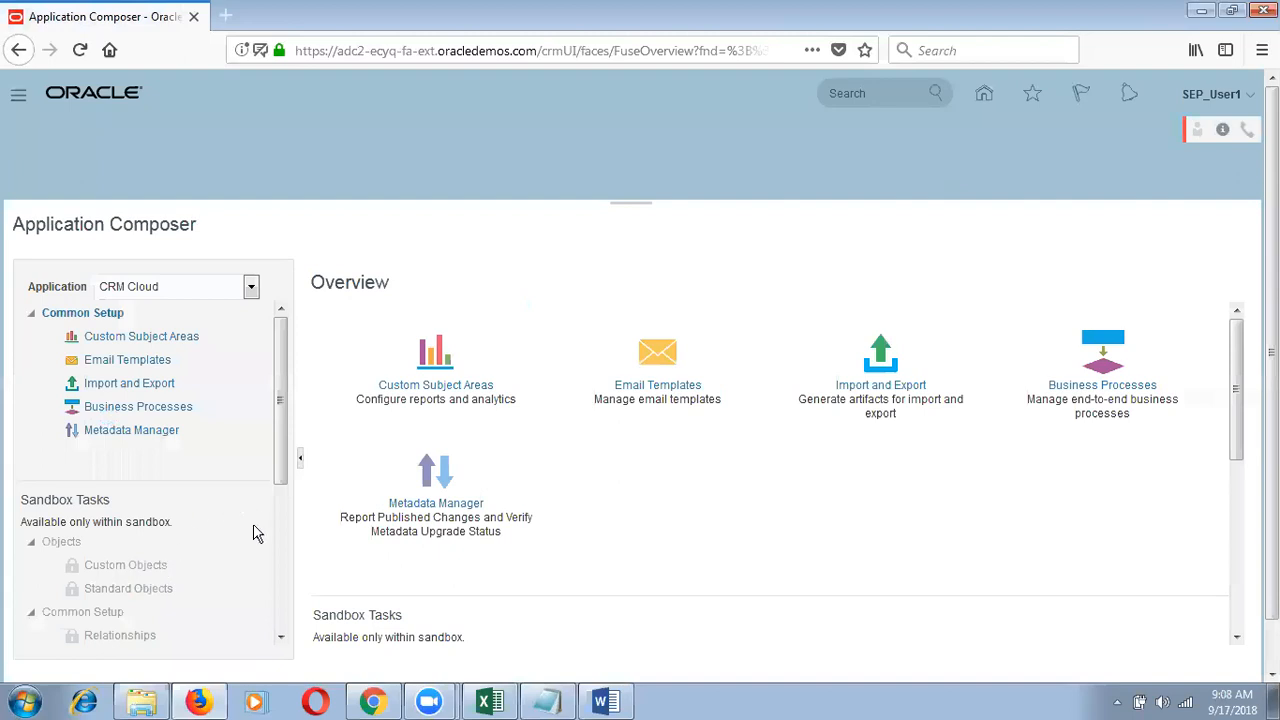
click(279, 566)
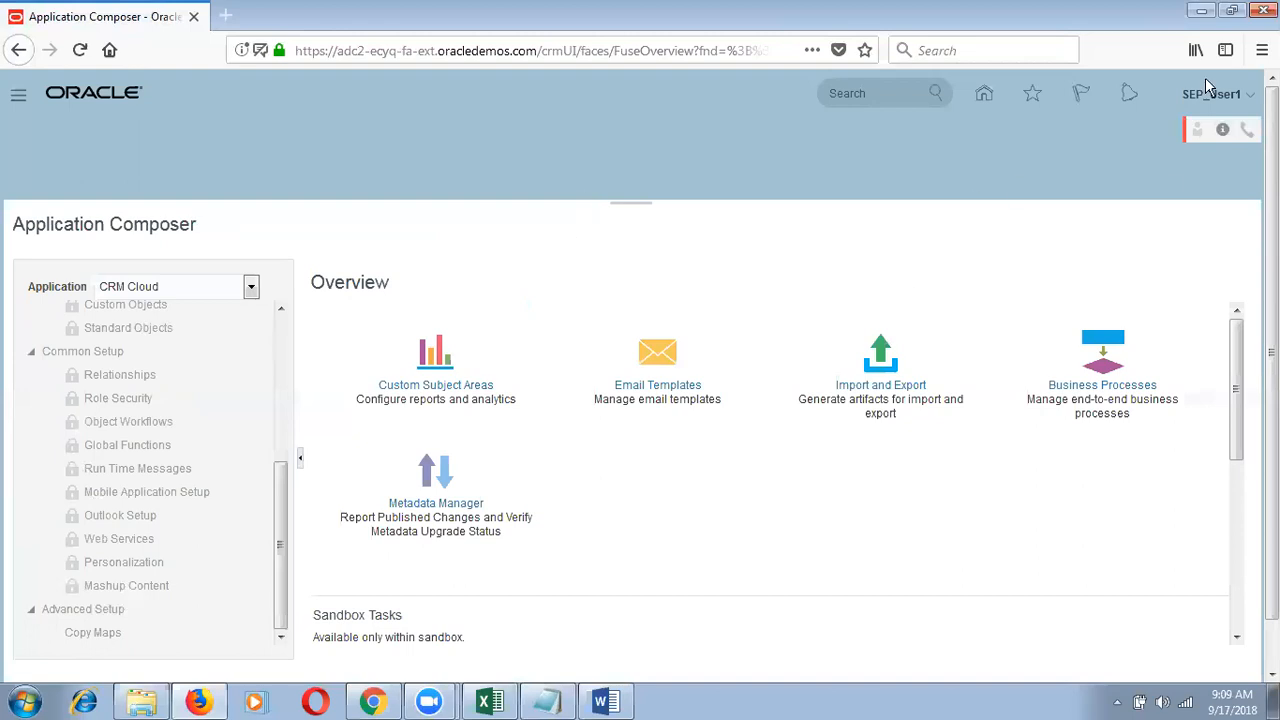
Step: Reveal the Appearance, Structure, Business Objects and Page Integration strip above Application Composer
click(1251, 105)
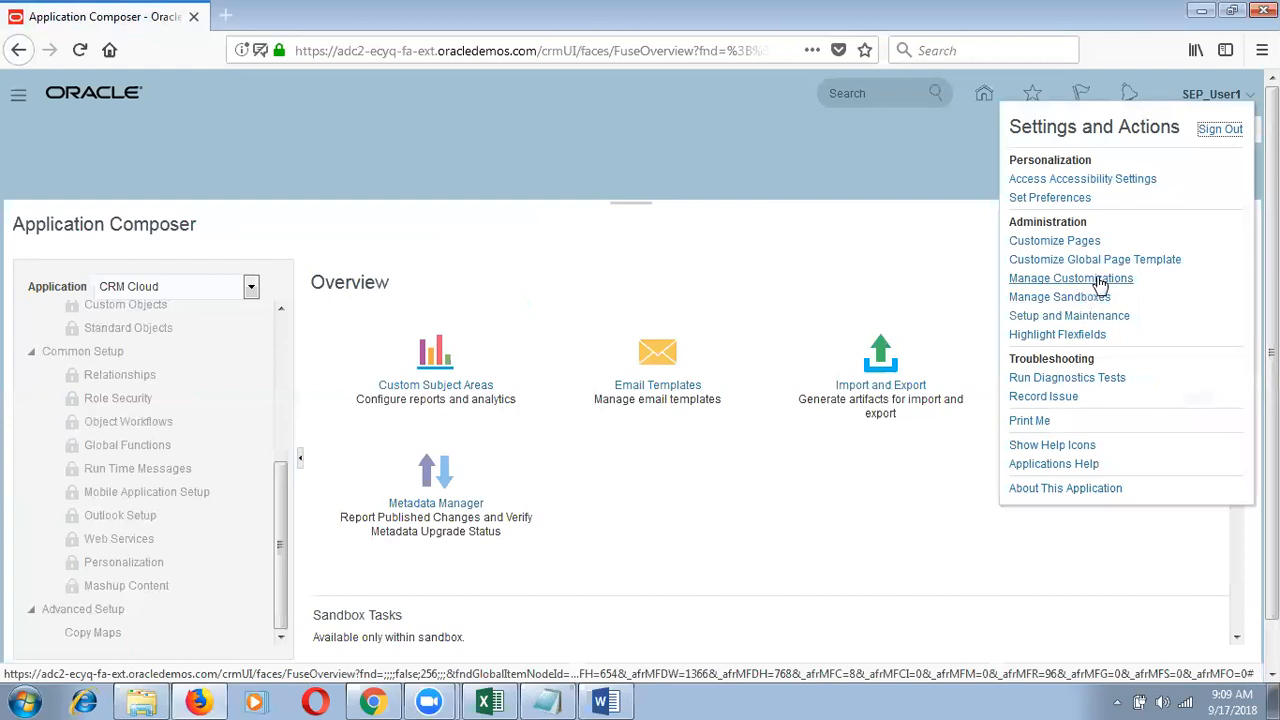
click(965, 281)
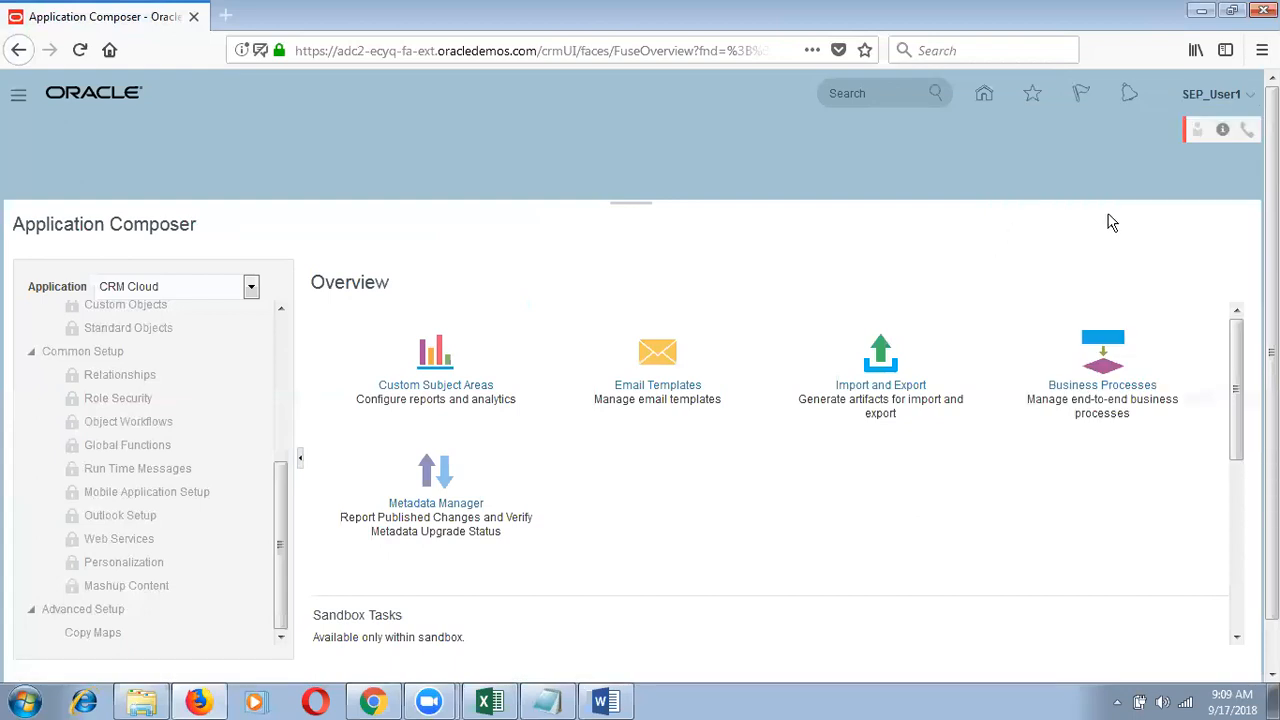
click(1216, 95)
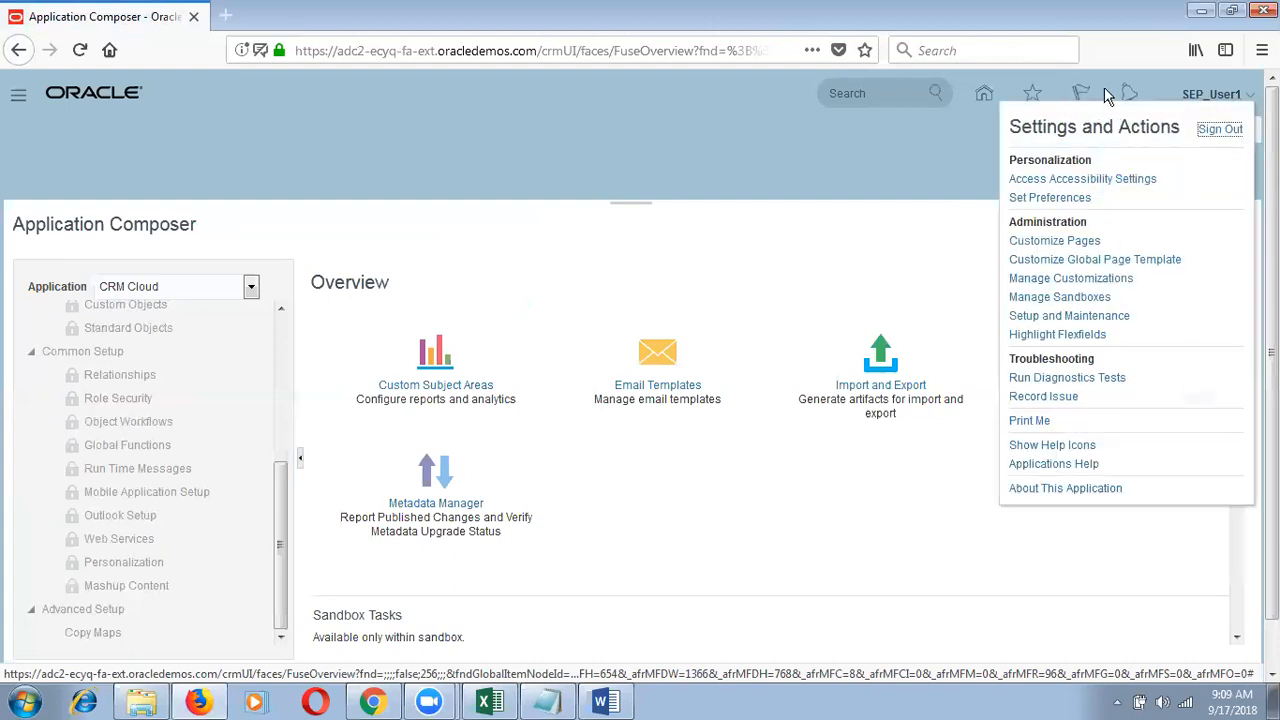
click(935, 215)
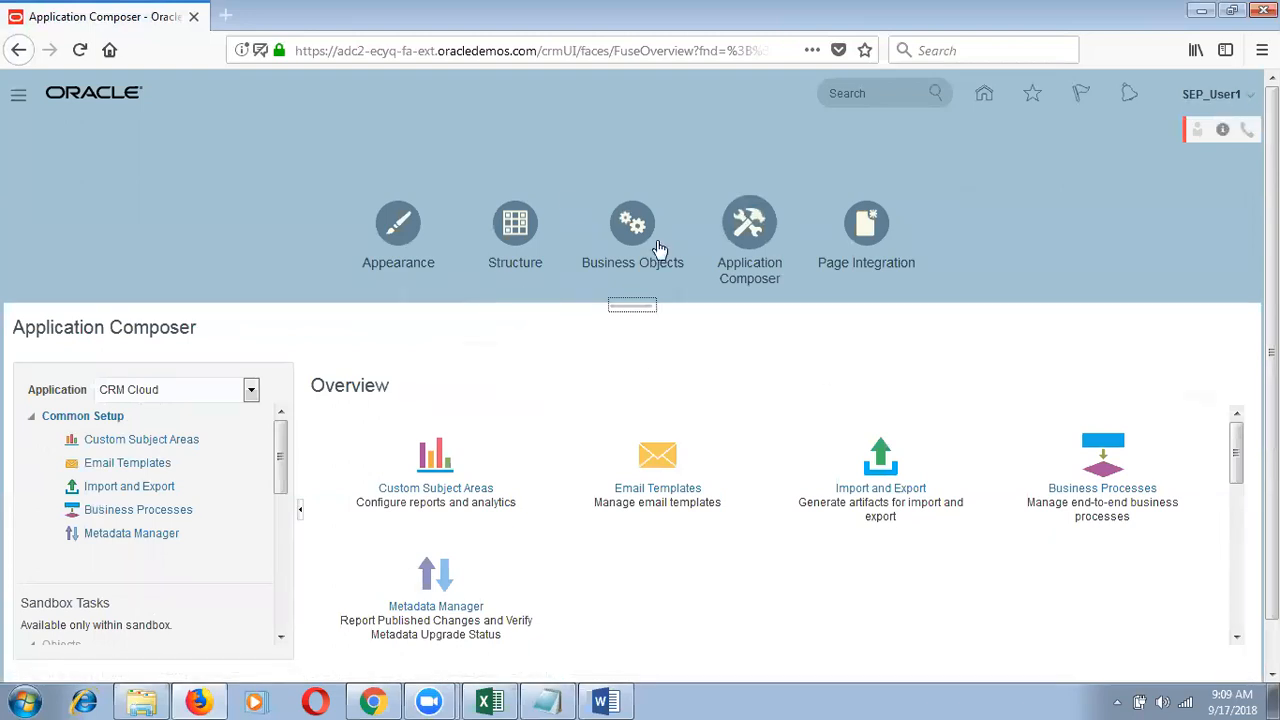
Step: Open the Page Integration Wizard and browse its New Pages table down to Family Leave Calculator
click(867, 248)
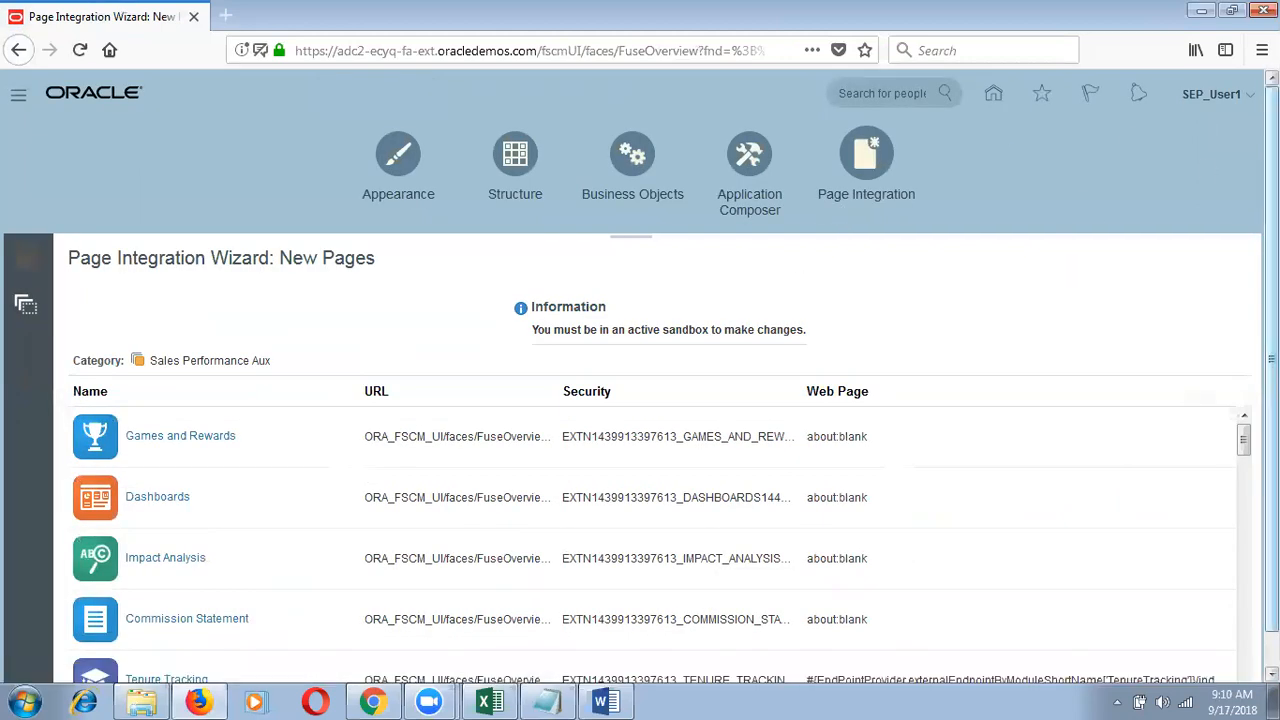
scroll(1068, 267, down, 1)
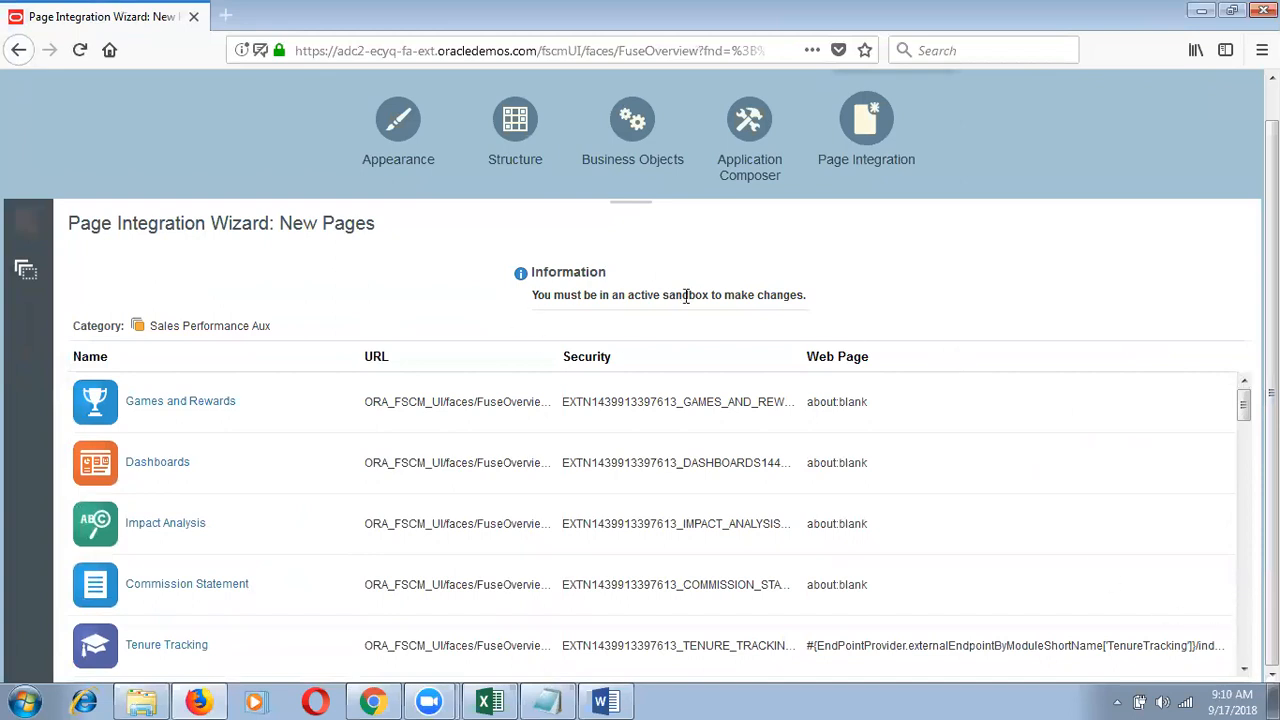
click(1244, 544)
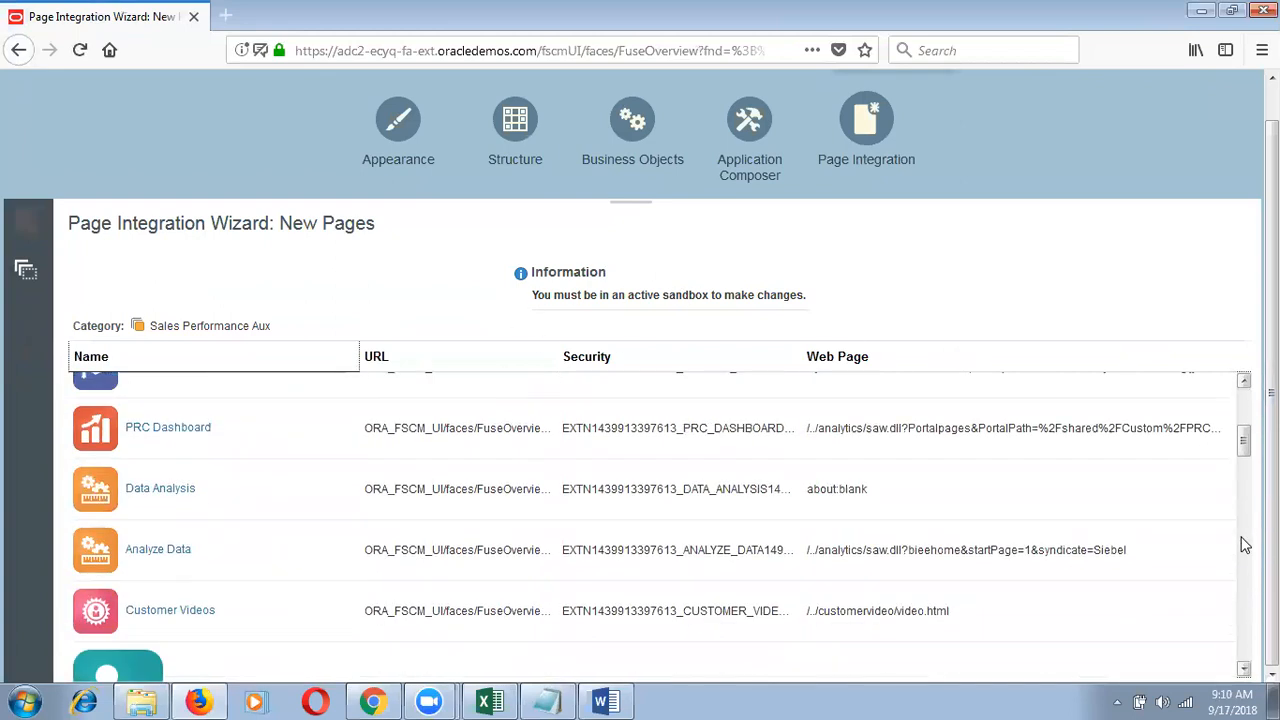
click(1244, 544)
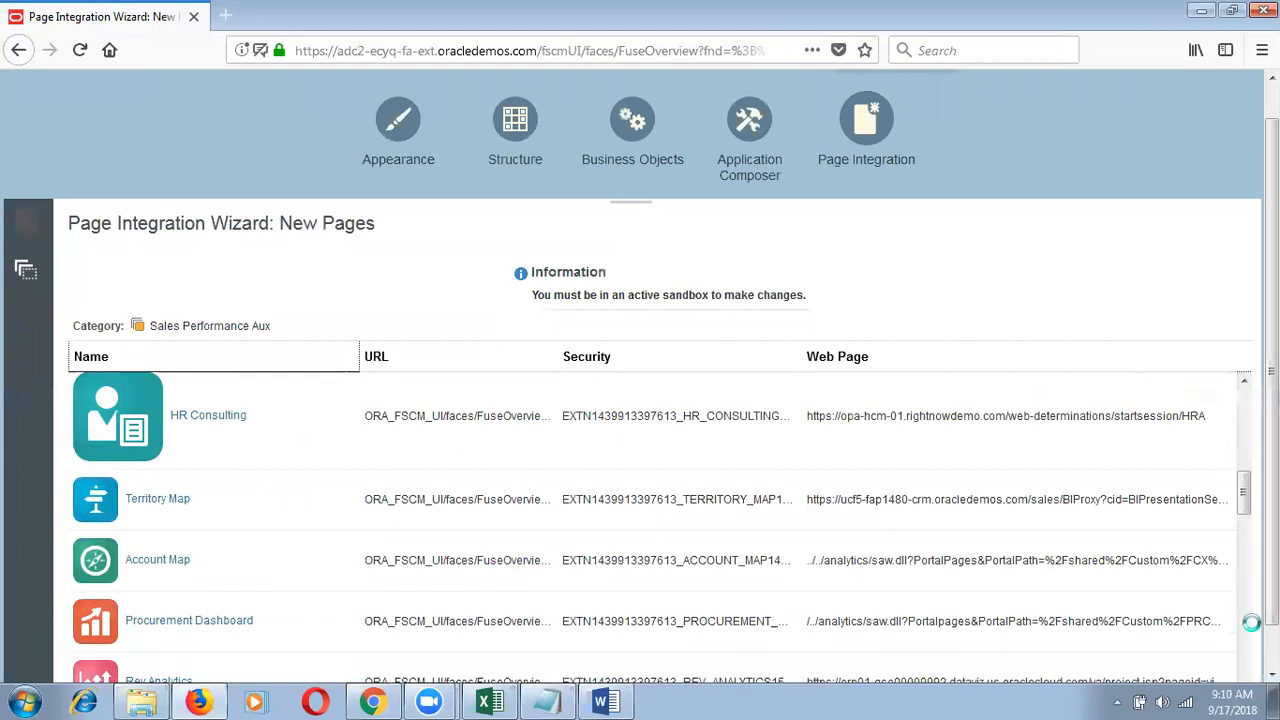
click(1245, 618)
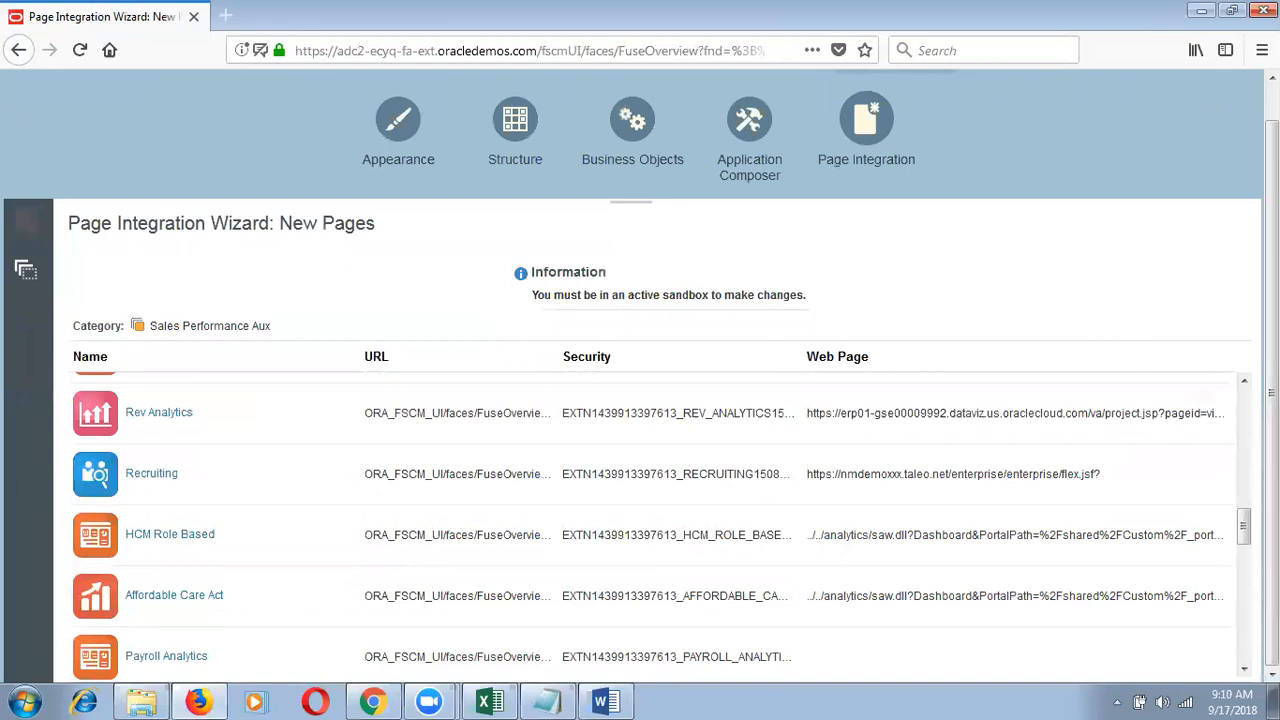
click(1246, 654)
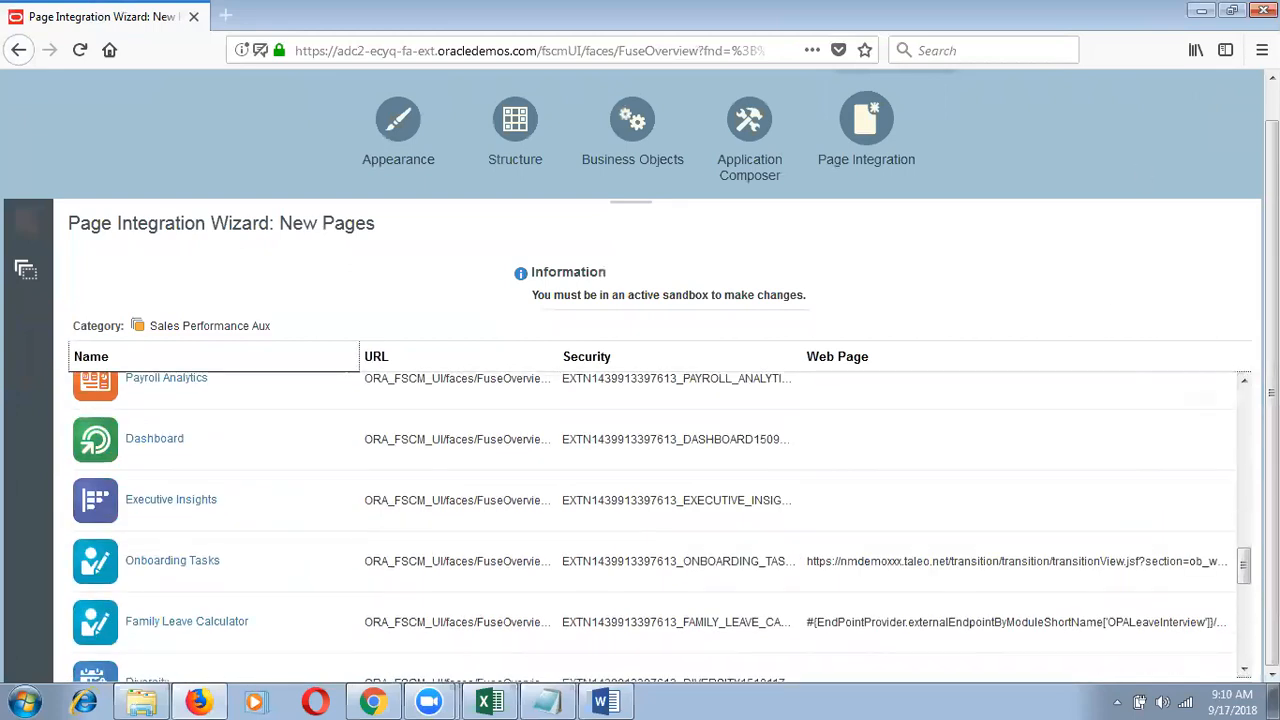
click(1272, 78)
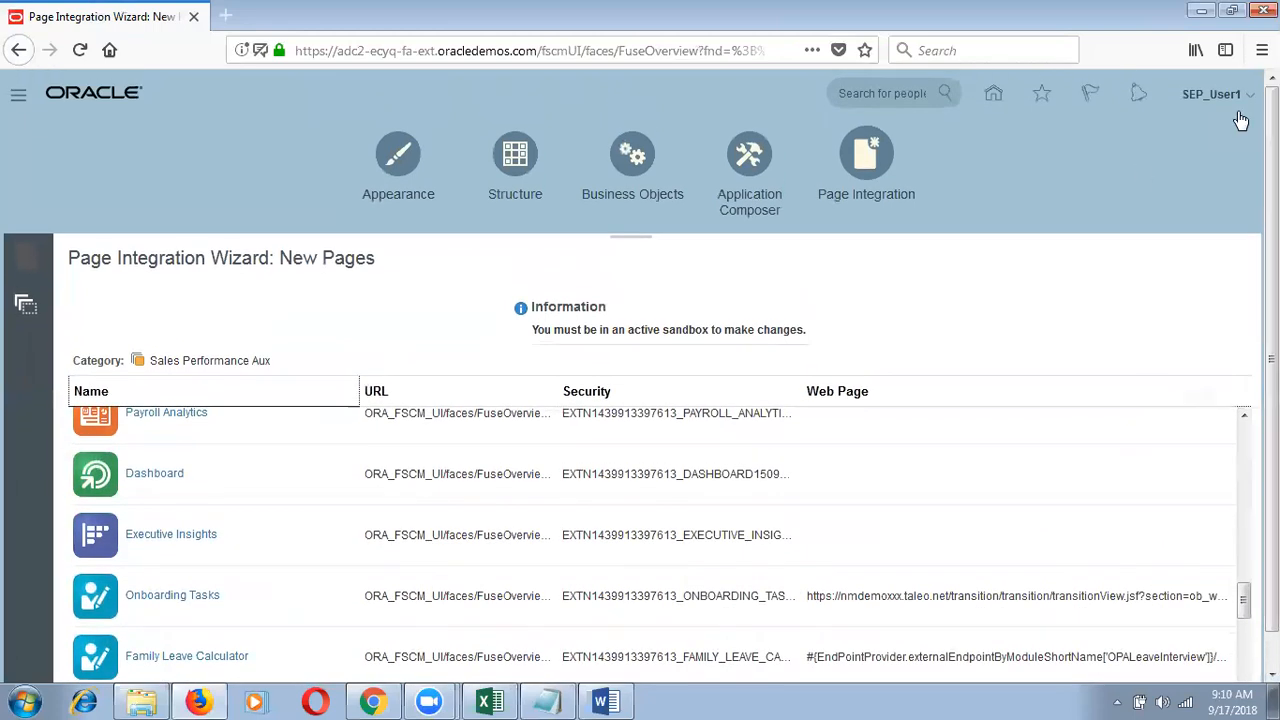
Step: Sign out of the Oracle session and switch to the Word document
click(1243, 96)
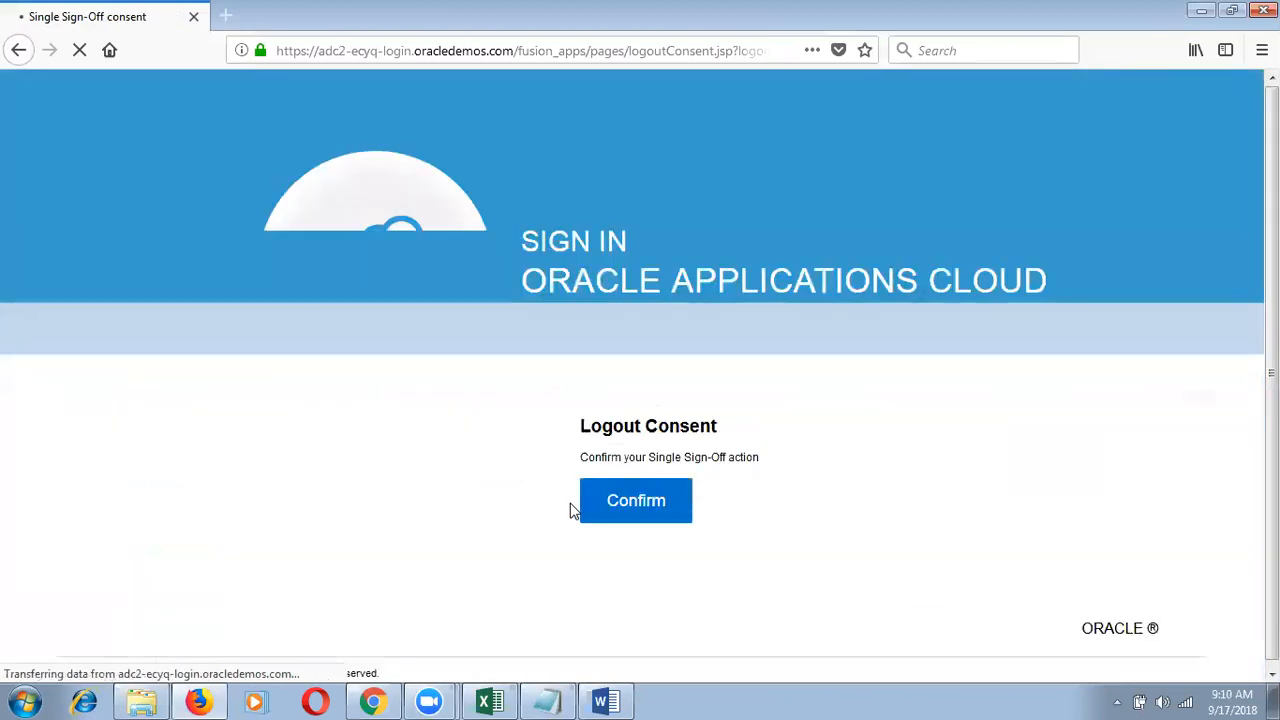
click(611, 491)
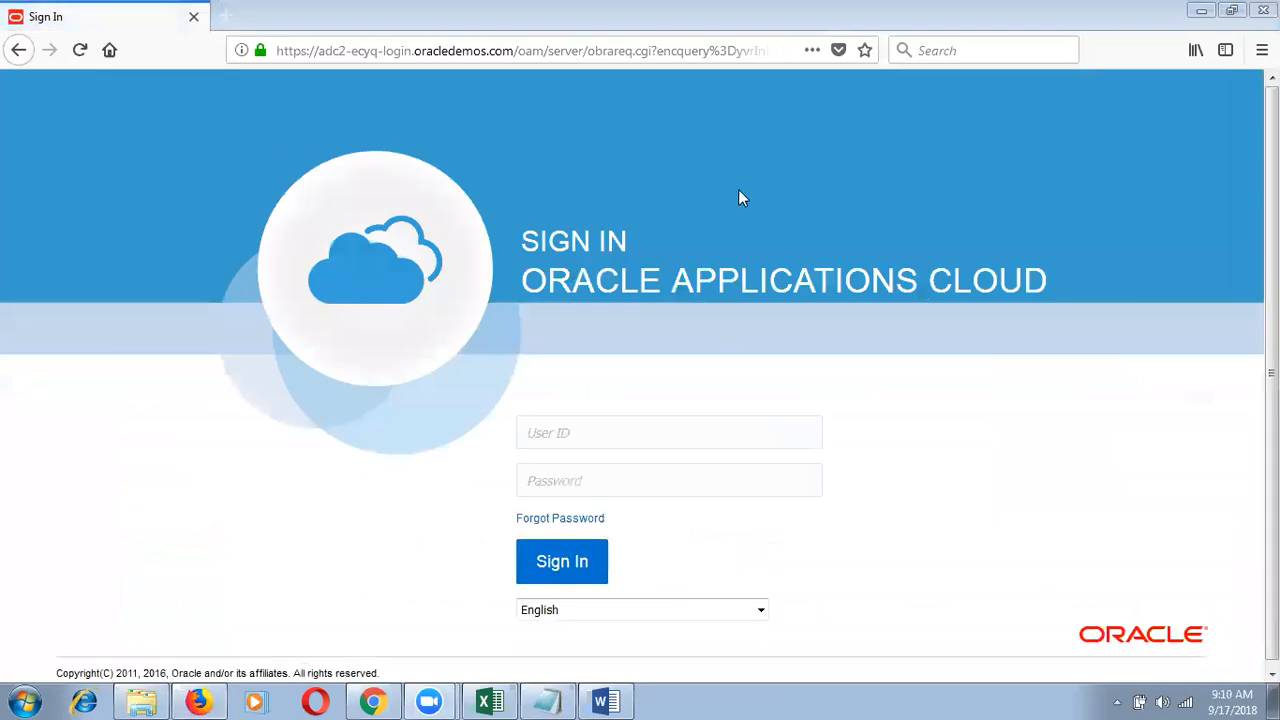
click(607, 701)
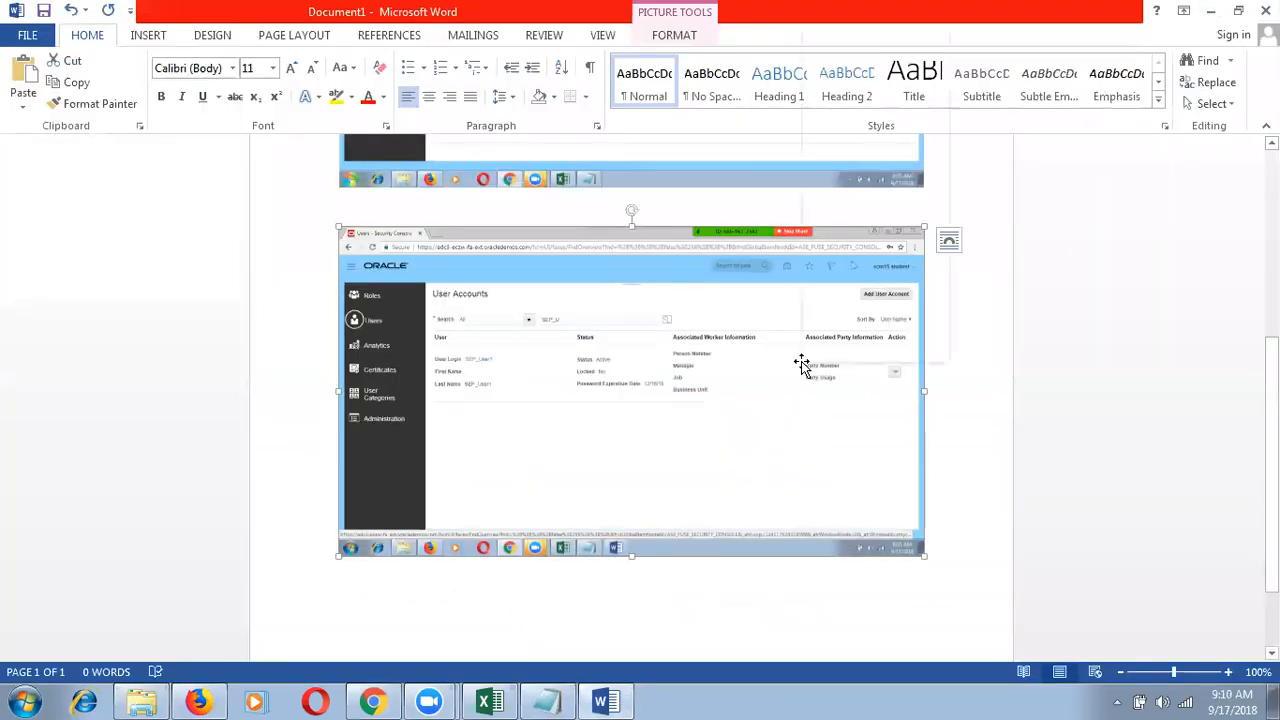
Step: Save the pasted screenshot to the Desktop as the picture 'Insatnce Access Issue'
right_click(801, 364)
click(896, 145)
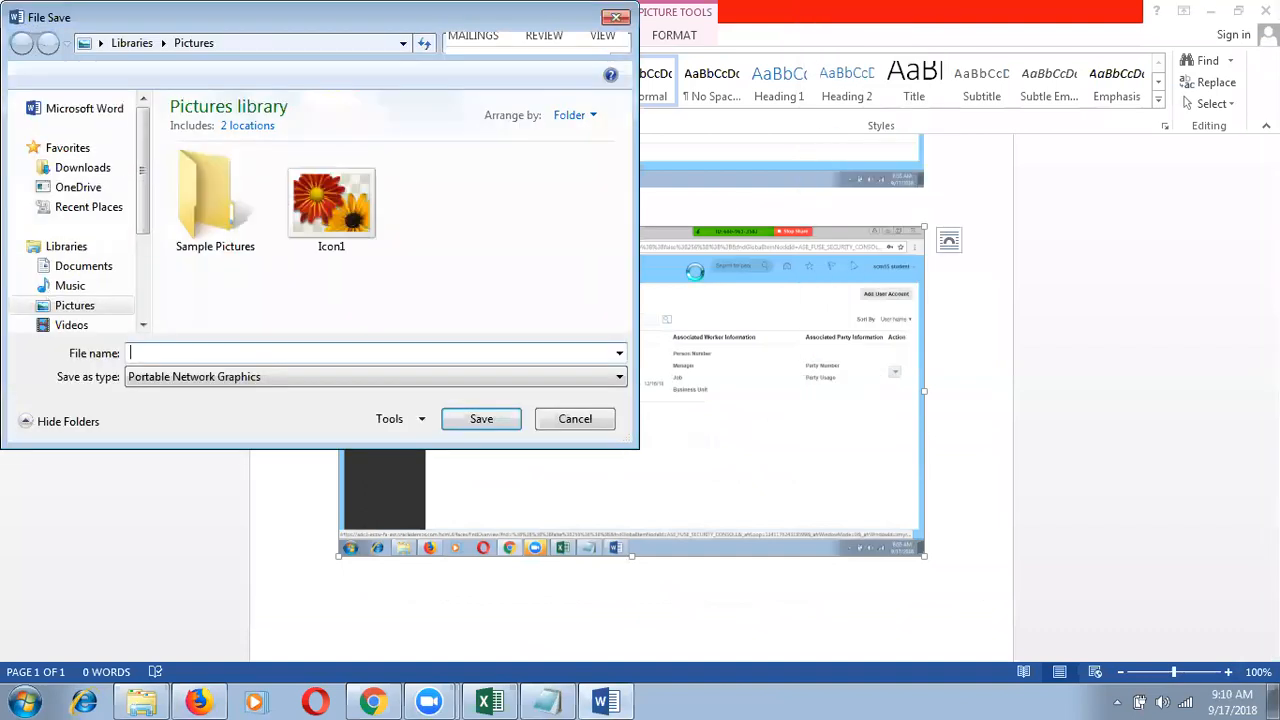
click(101, 45)
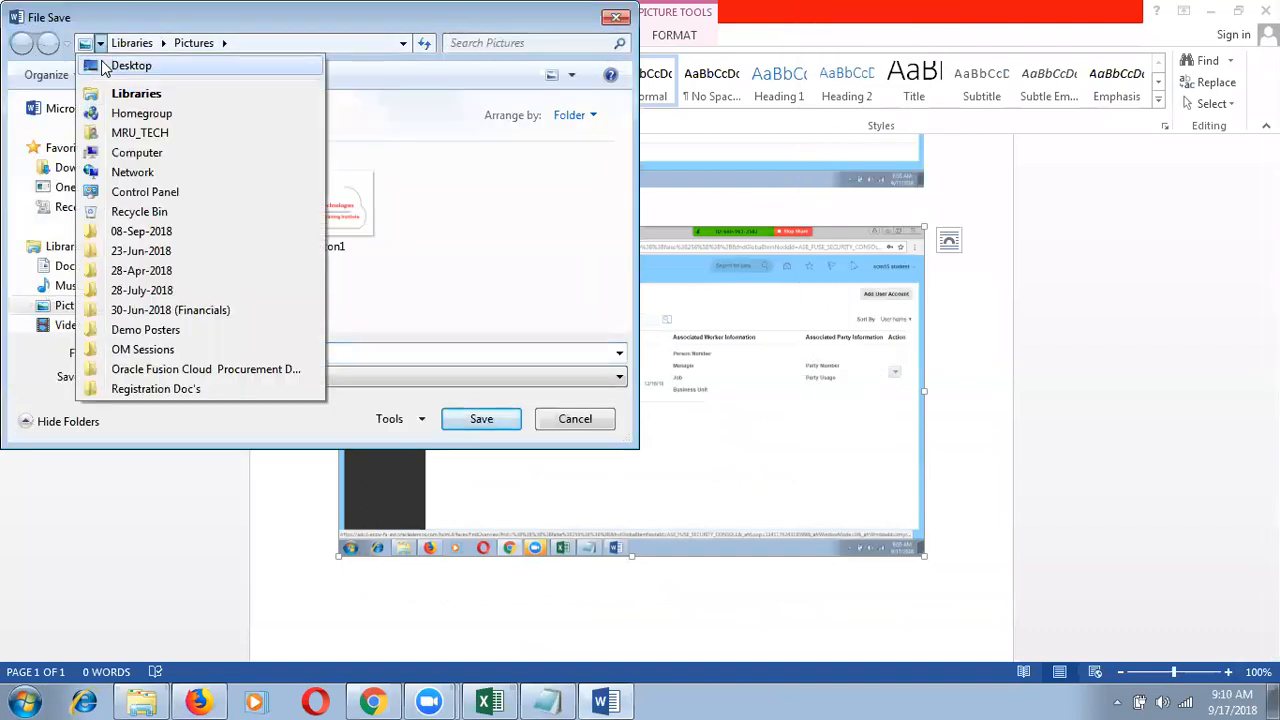
click(131, 65)
click(208, 356)
text(Insatnce )
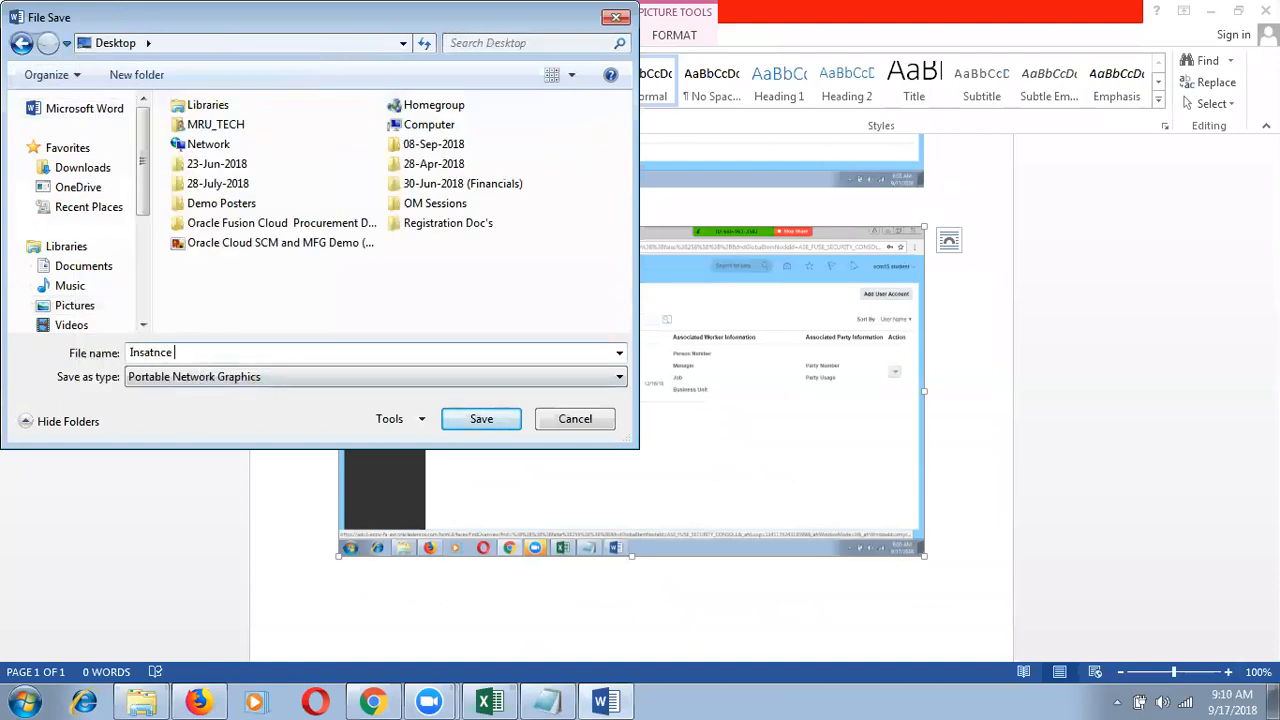
text(Access Issue)
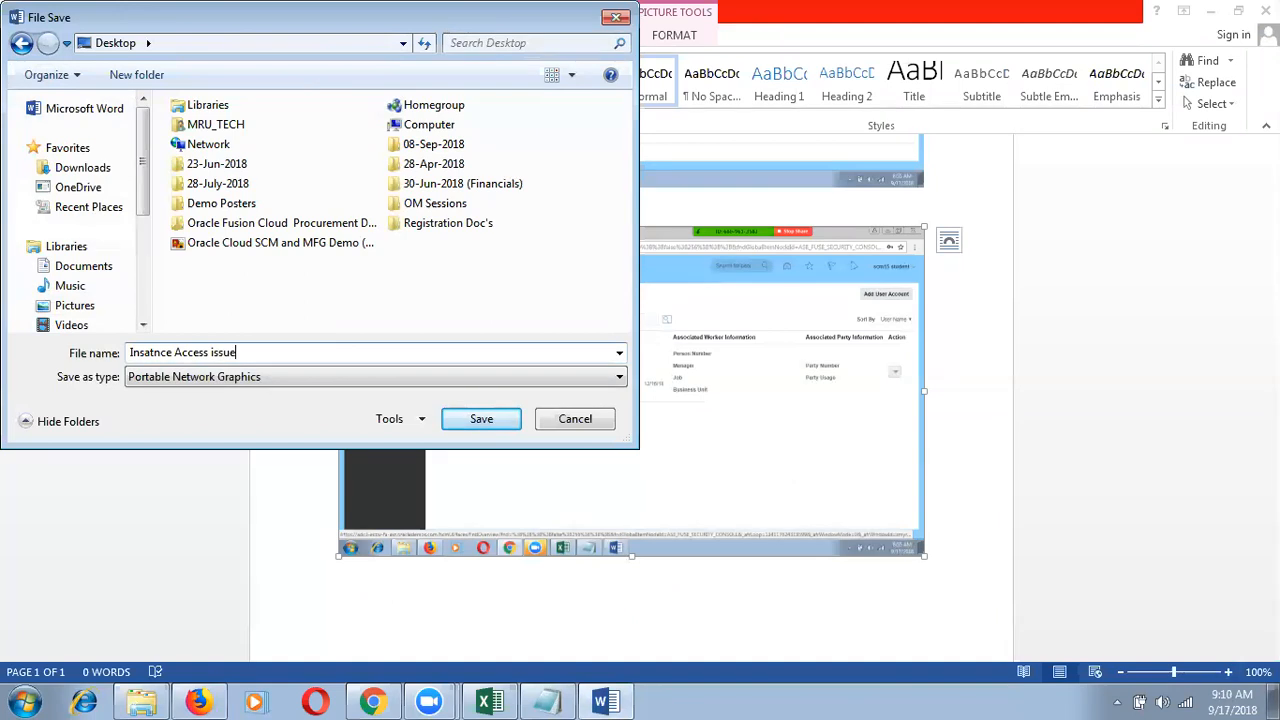
key(Return)
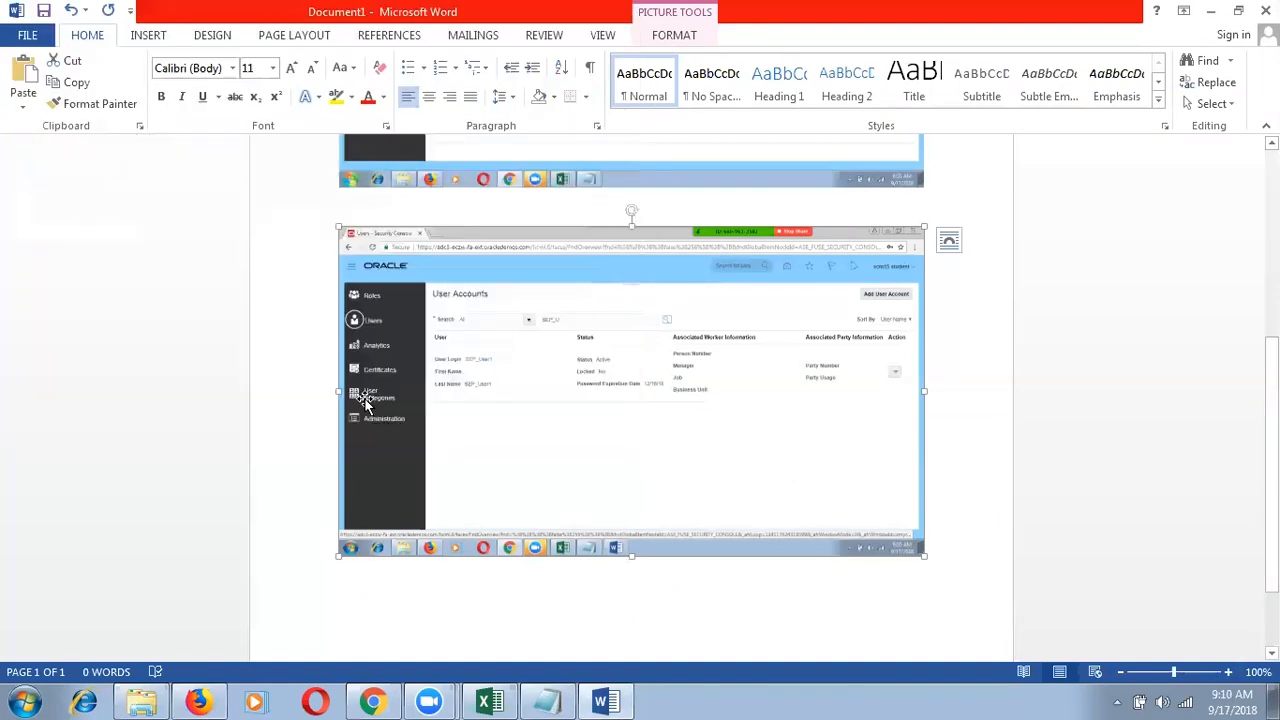
Step: Close Word without saving Document1
click(963, 418)
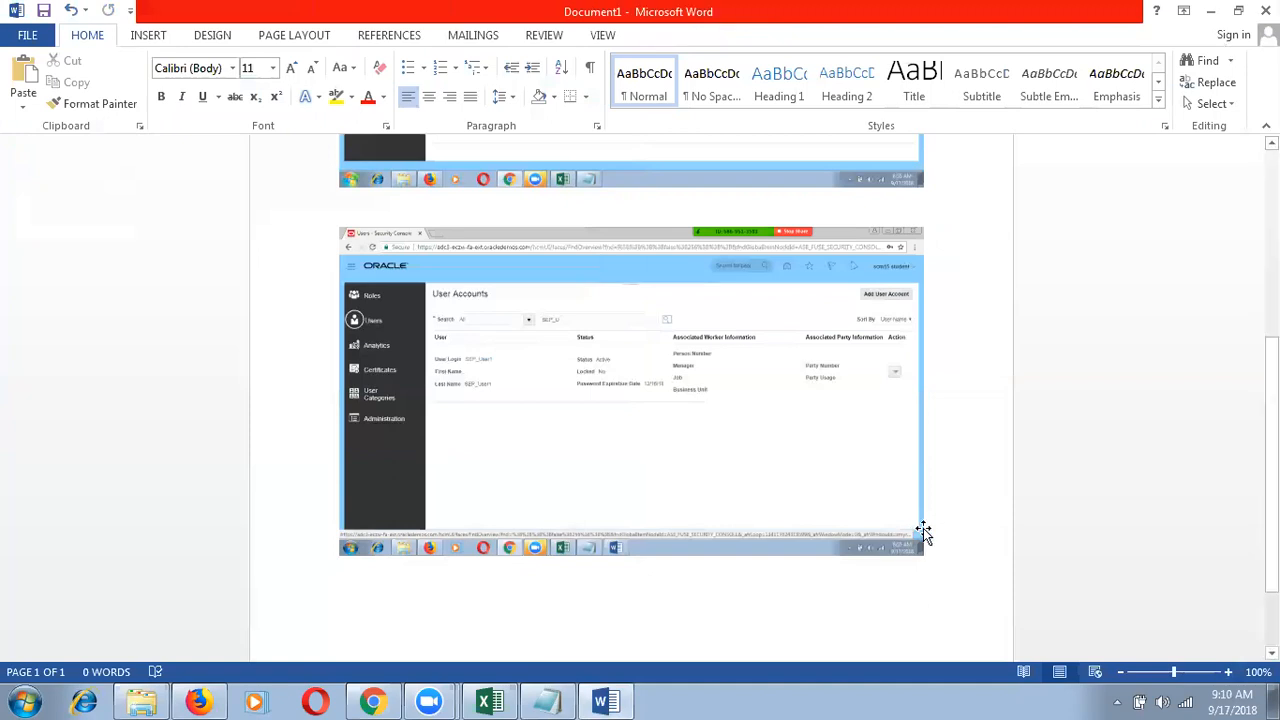
click(1258, 10)
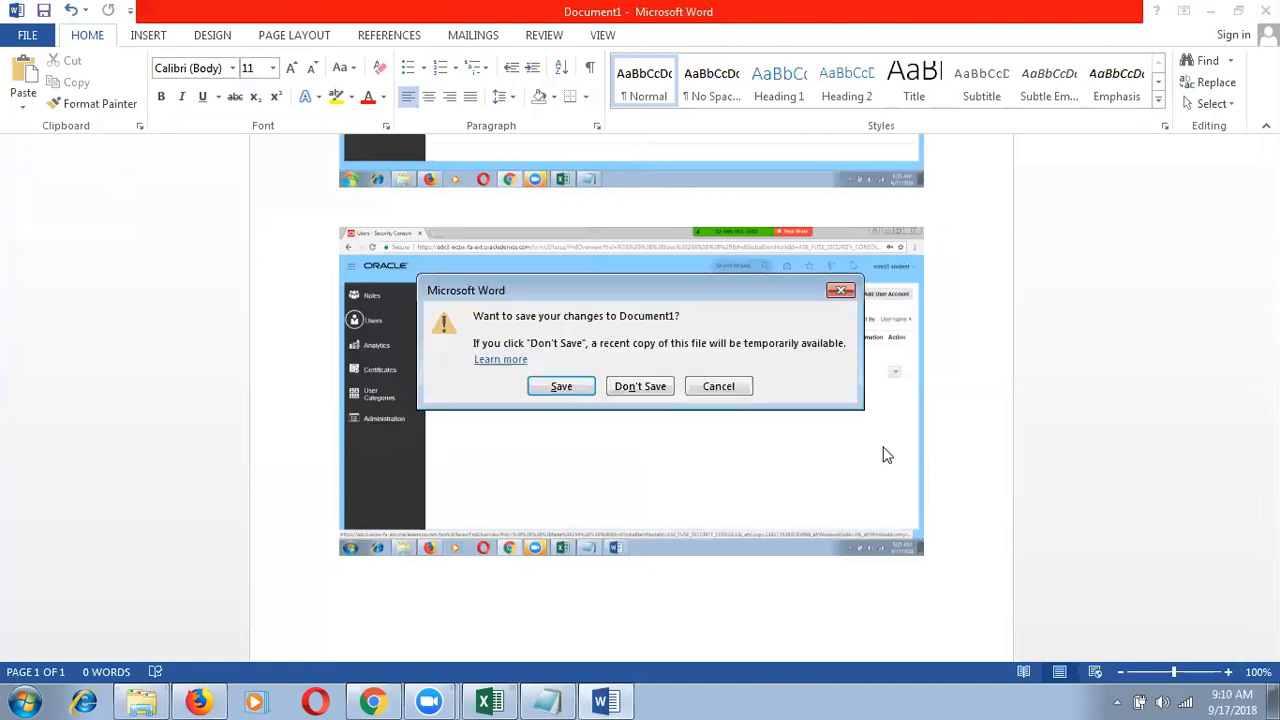
click(639, 388)
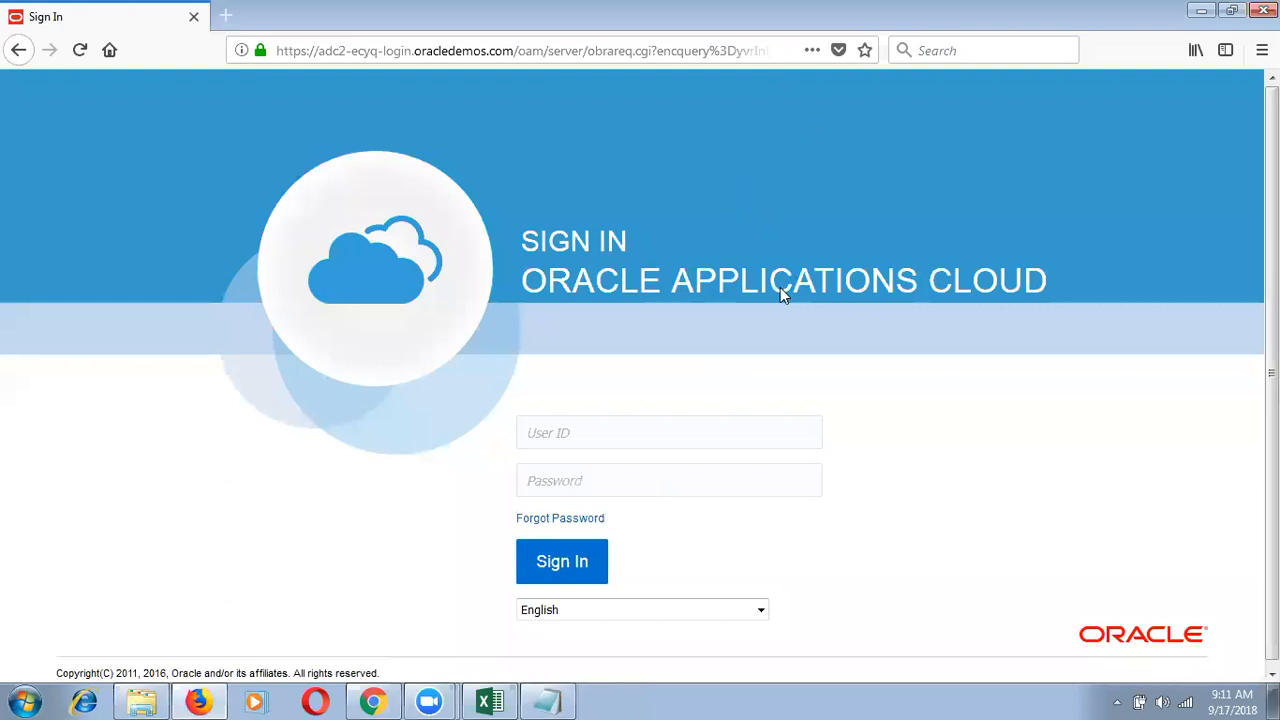
click(141, 702)
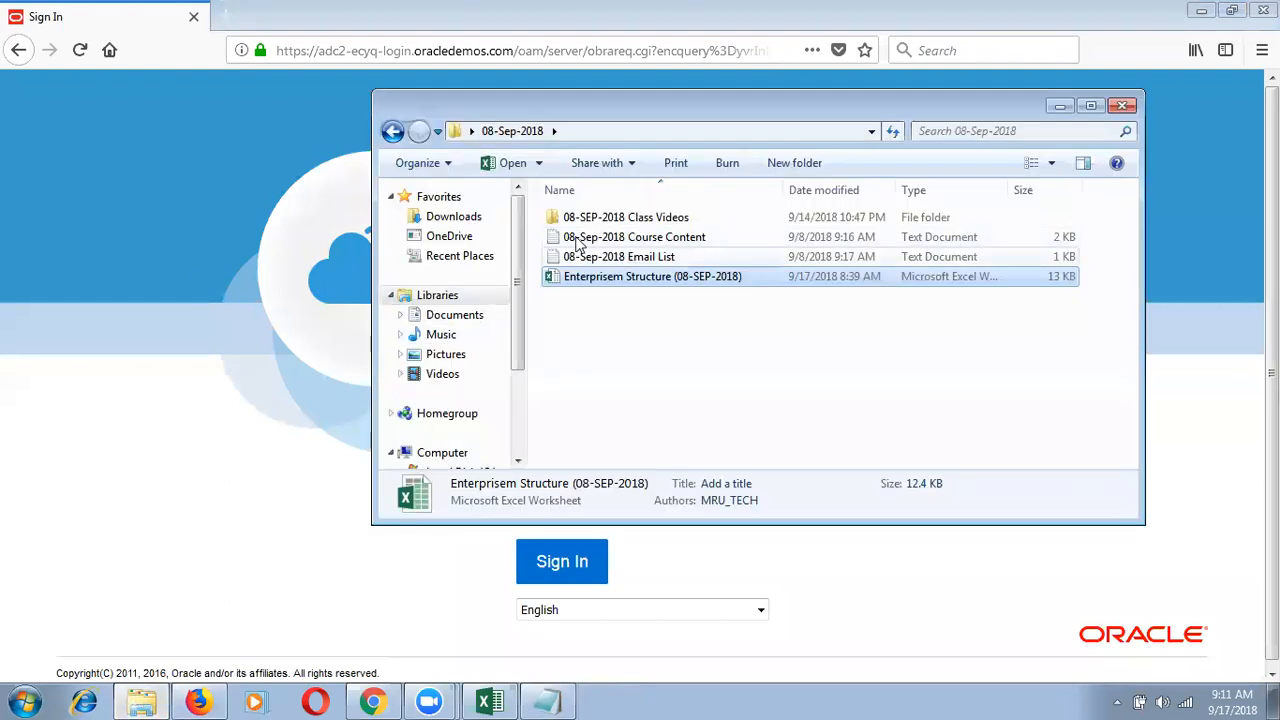
click(471, 131)
click(483, 153)
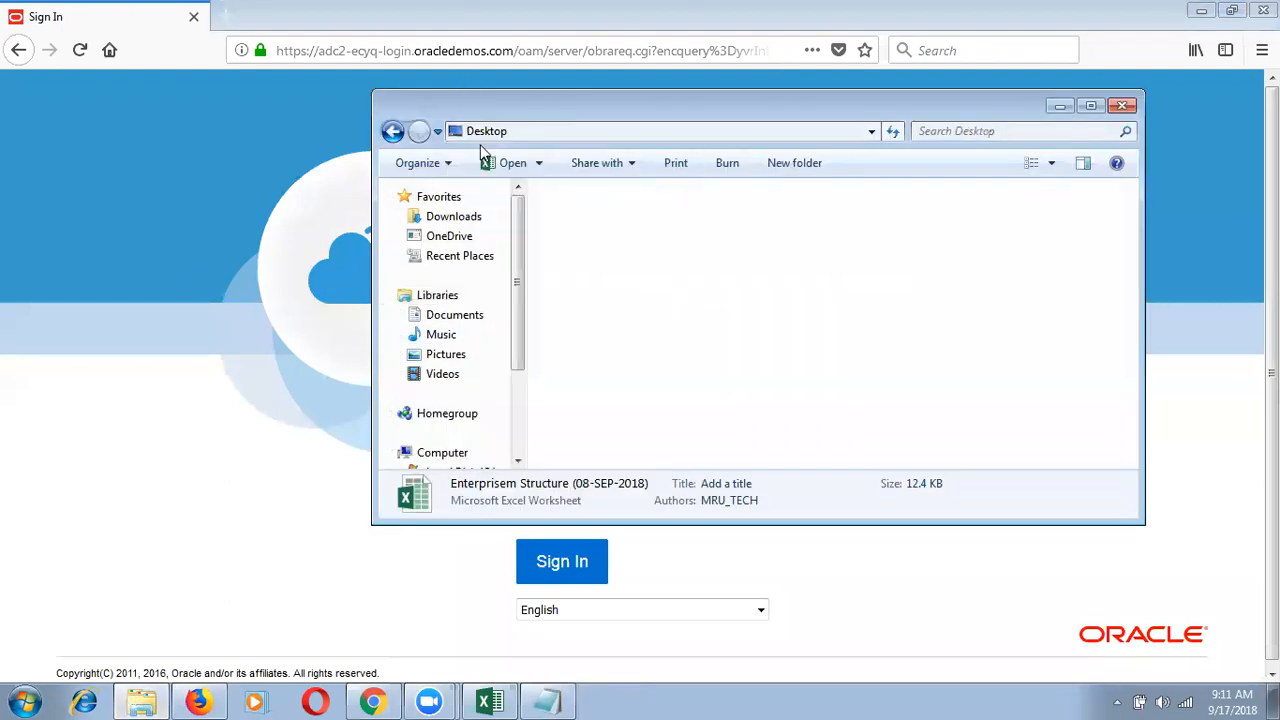
click(1132, 405)
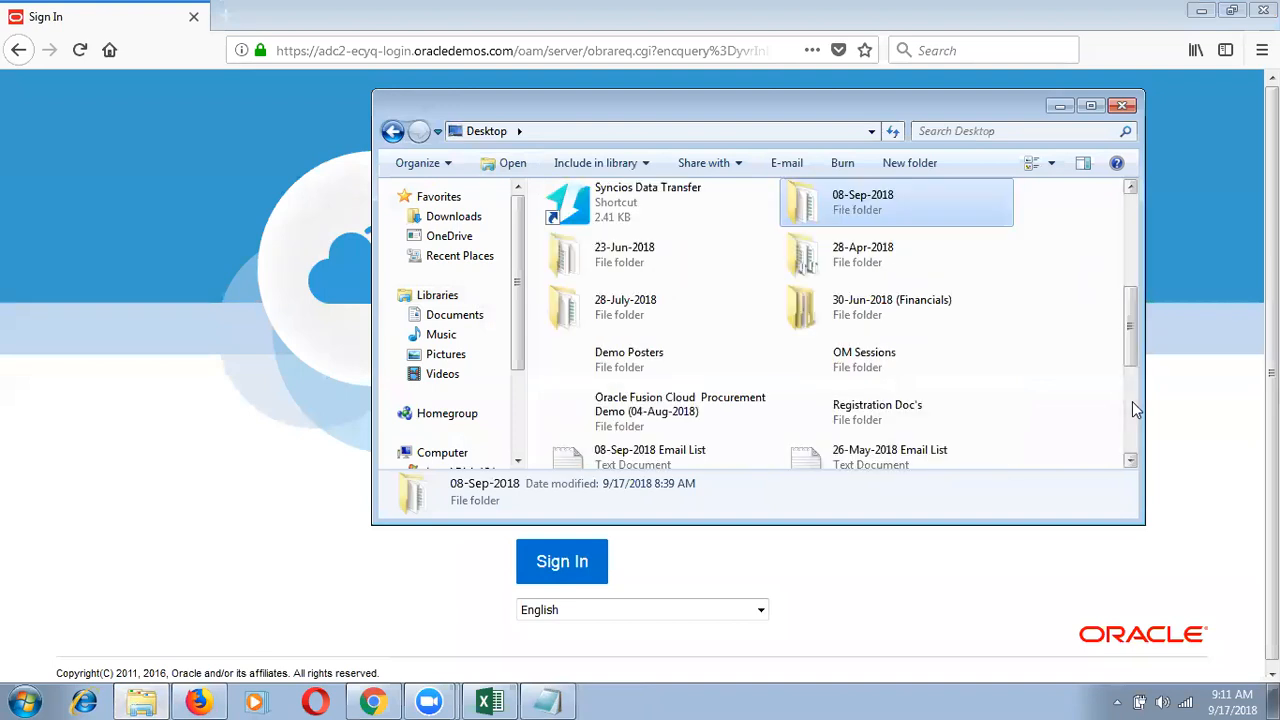
click(1132, 405)
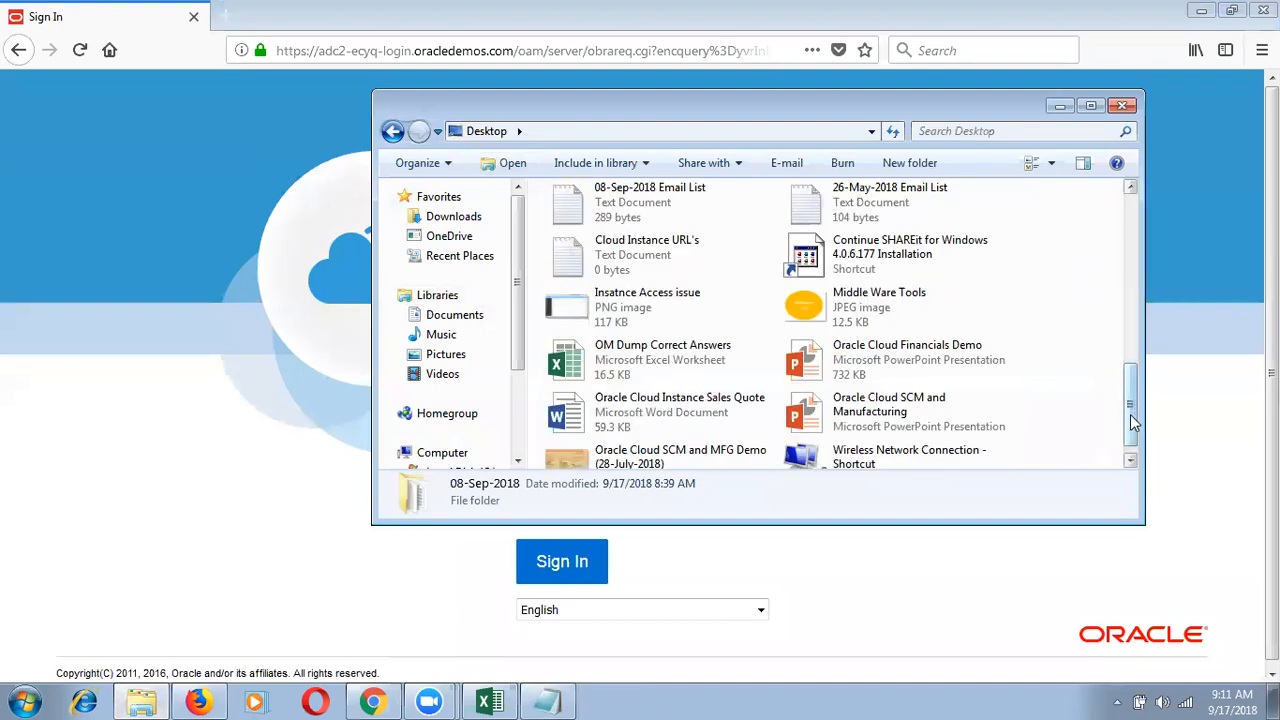
double_click(628, 293)
key(alt+F4)
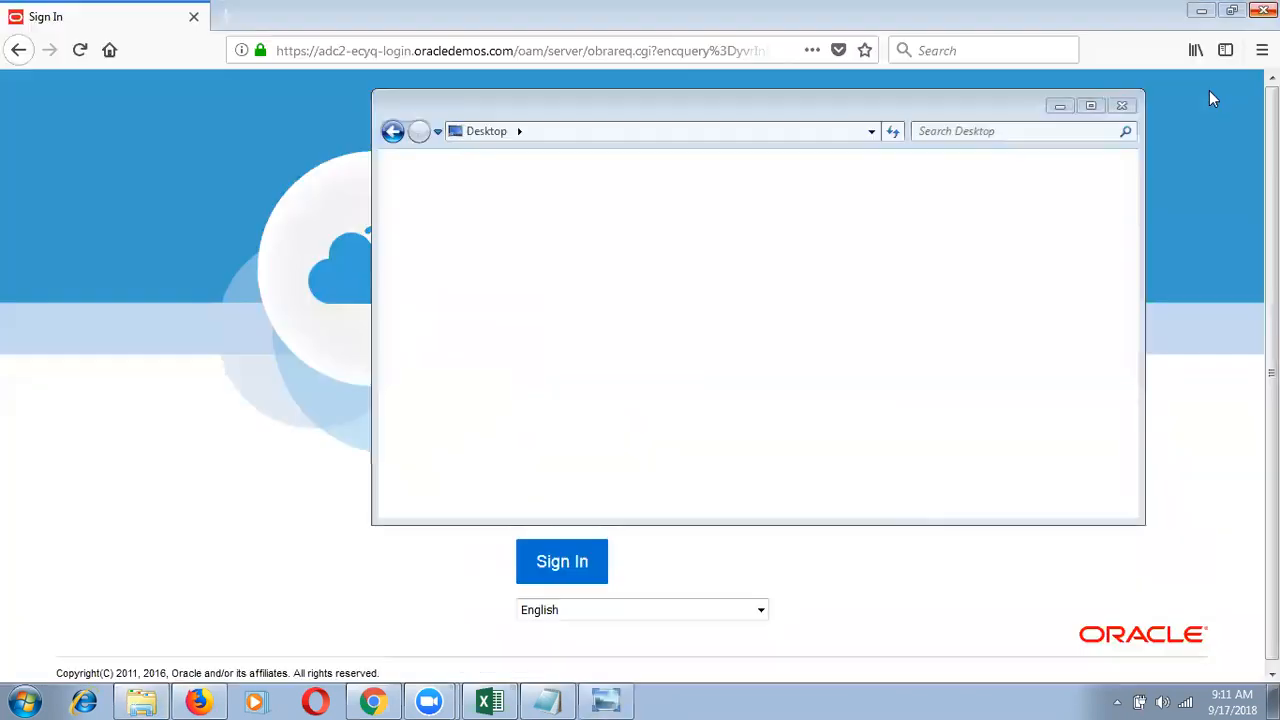
click(1121, 105)
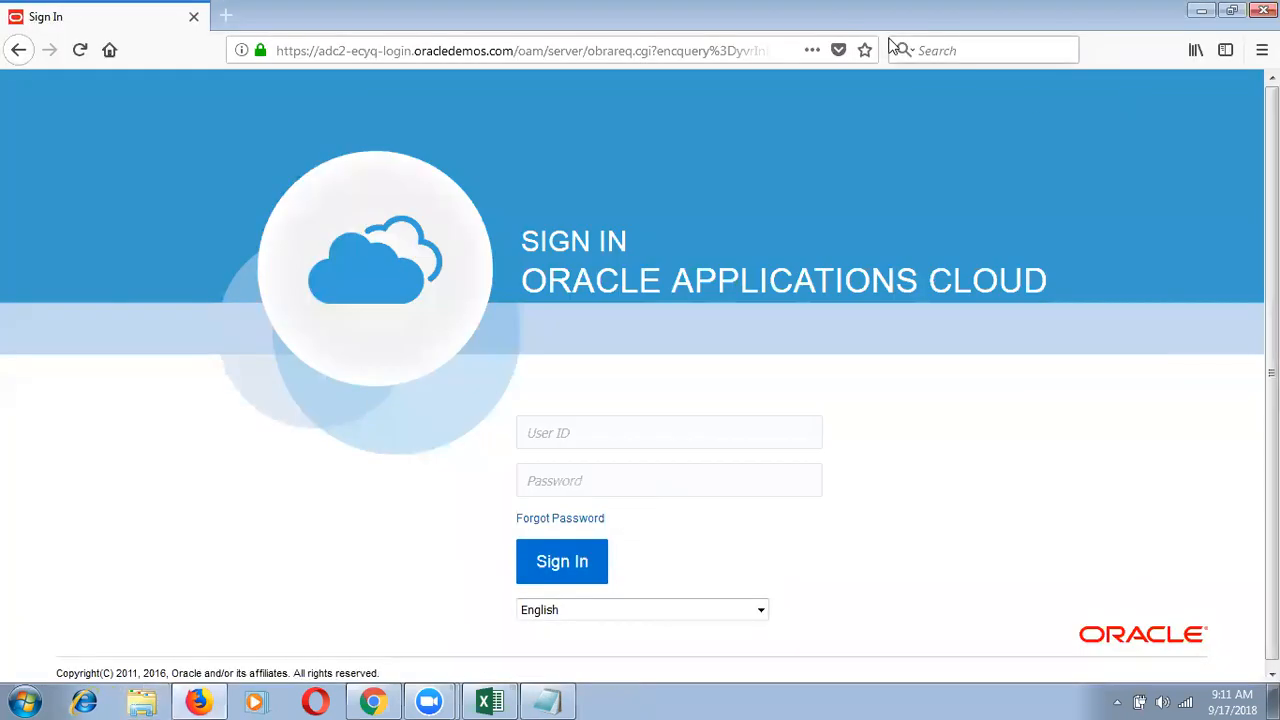